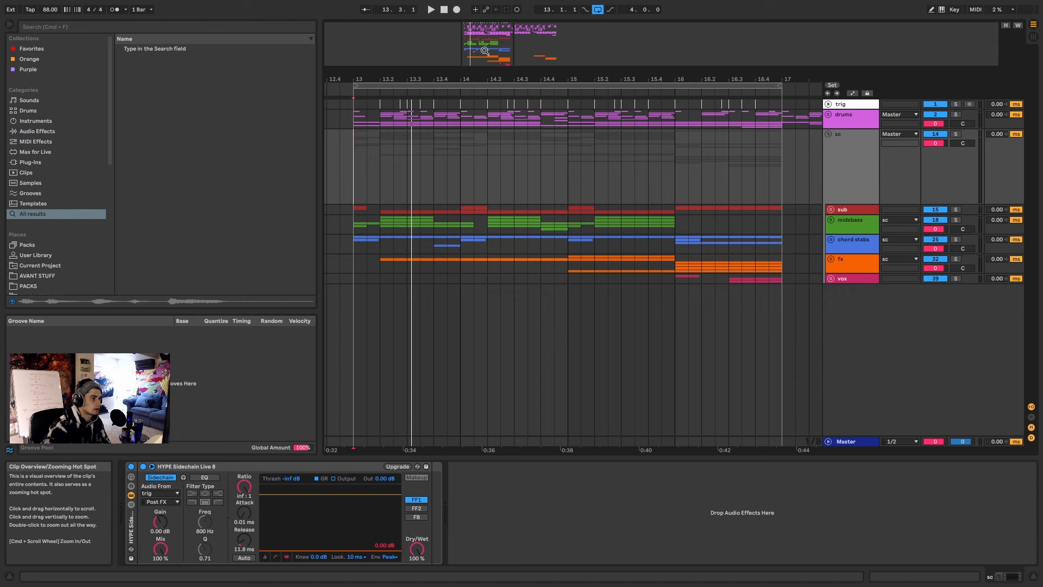
Step: Select the drop section from bar 13 to bar 17 across the tracks and play it
mouse_move(484, 44)
mouse_down()
mouse_move(483, 24)
mouse_move(482, 59)
mouse_up()
drag(381, 103, 782, 300)
drag(380, 112, 790, 312)
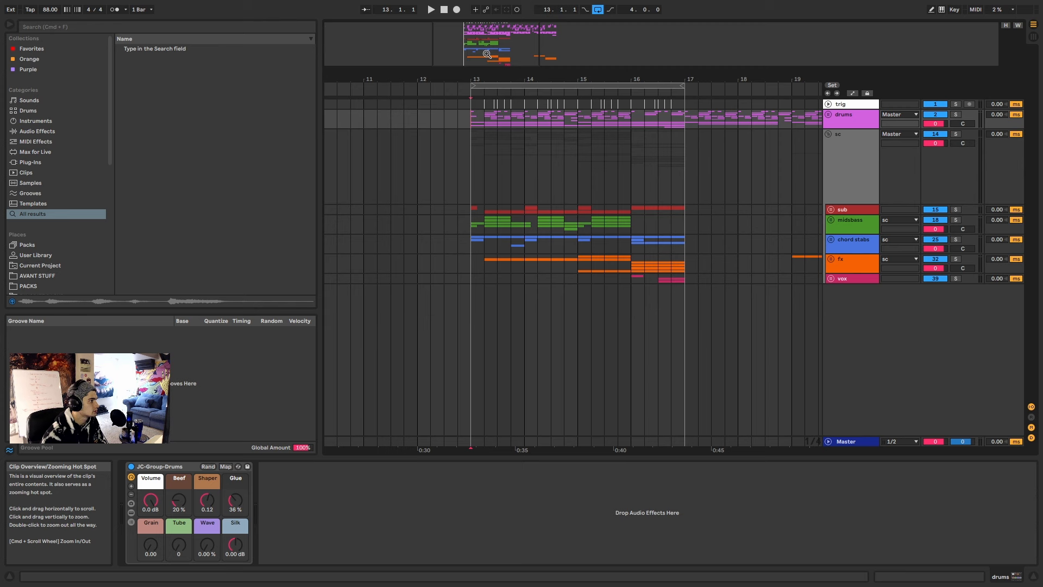
key(space)
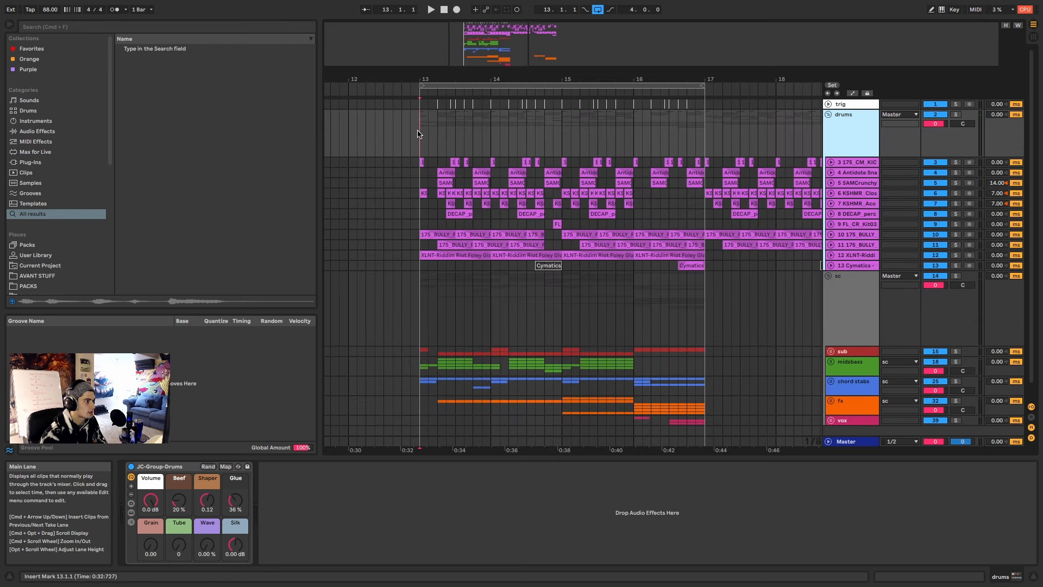
Step: Select the drum group's clips from bar 13 to bar 17 and play the soloed drum group
drag(418, 134, 705, 266)
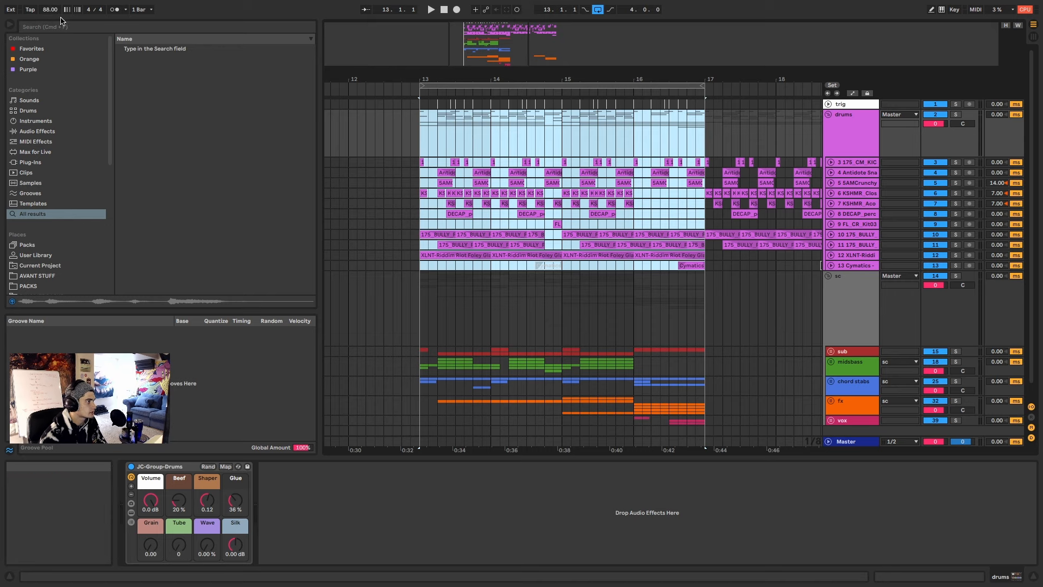
drag(381, 41, 486, 53)
key(space)
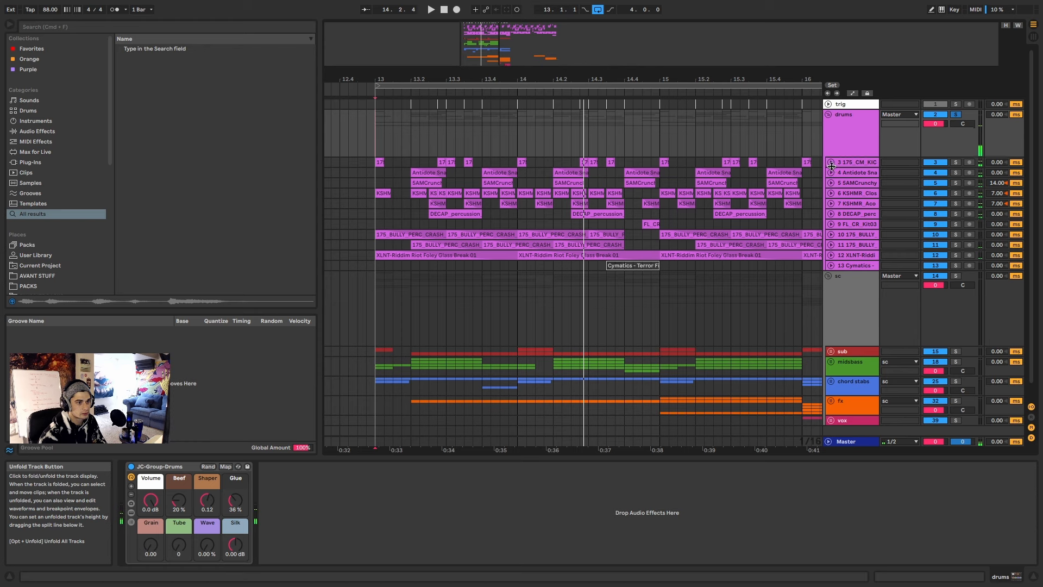
Step: Solo the kick track and the Antidote Snare track, and unfold the snare track
click(956, 163)
drag(485, 52, 480, 52)
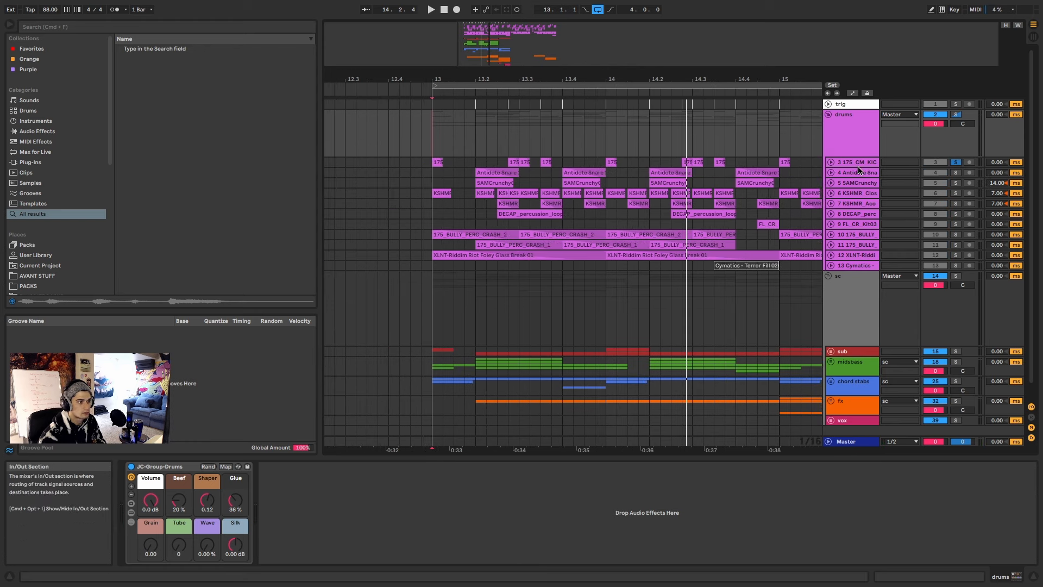
click(830, 172)
click(956, 172)
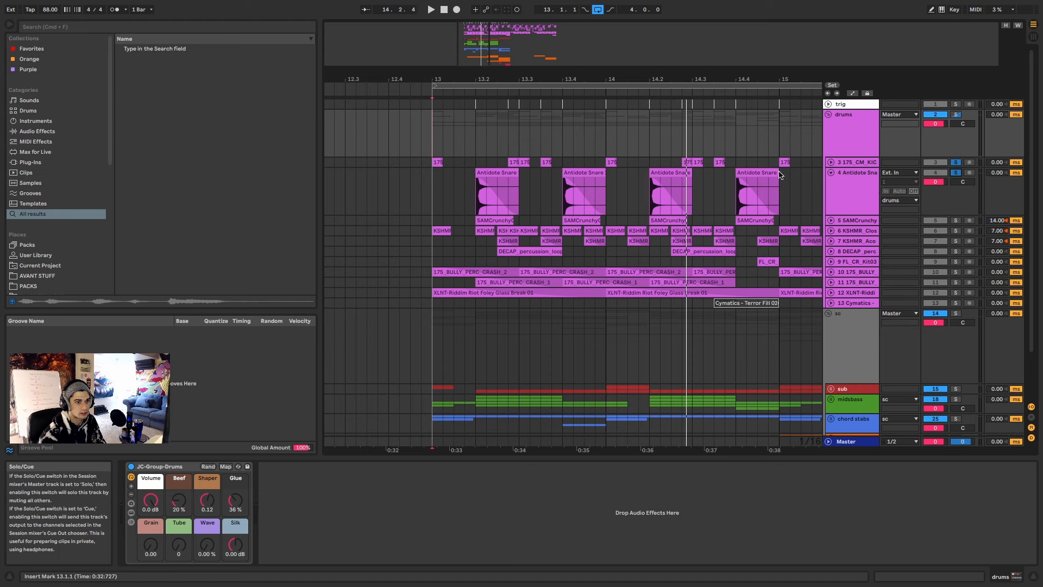
Step: Unfold the kick track and audition its first clip at 13.1.1
scroll(489, 190, up, 4)
click(380, 162)
key(space)
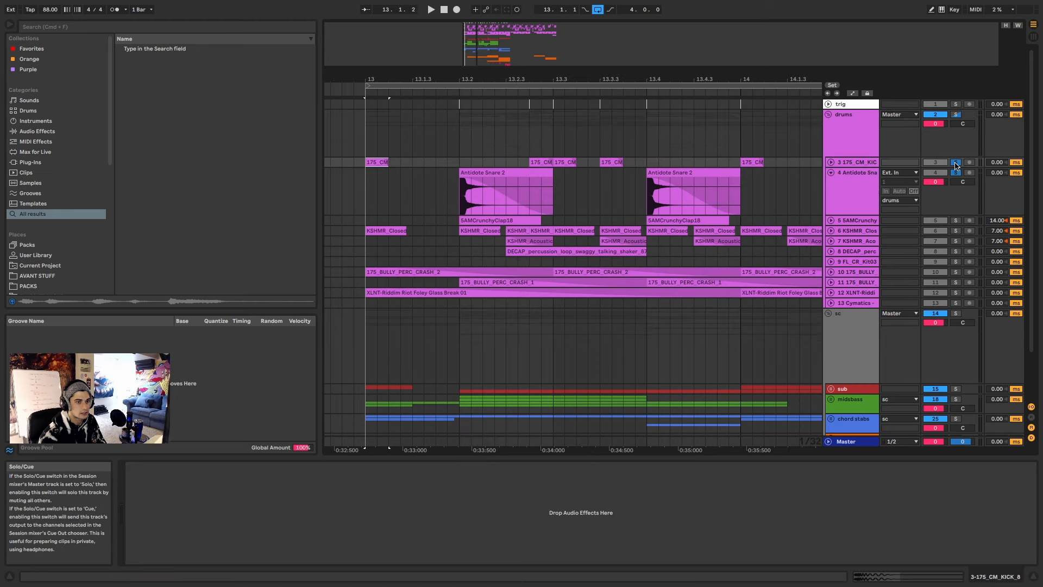
click(830, 162)
click(374, 164)
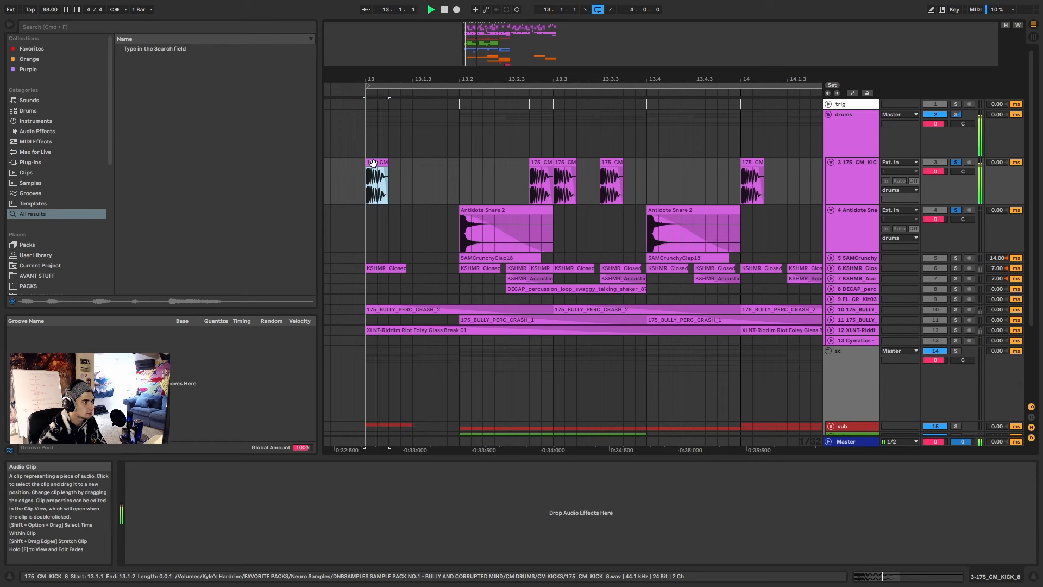
key(space)
Step: Select the Antidote Snare 2 clip at 13.2.1 and audition the snare on its own
click(495, 218)
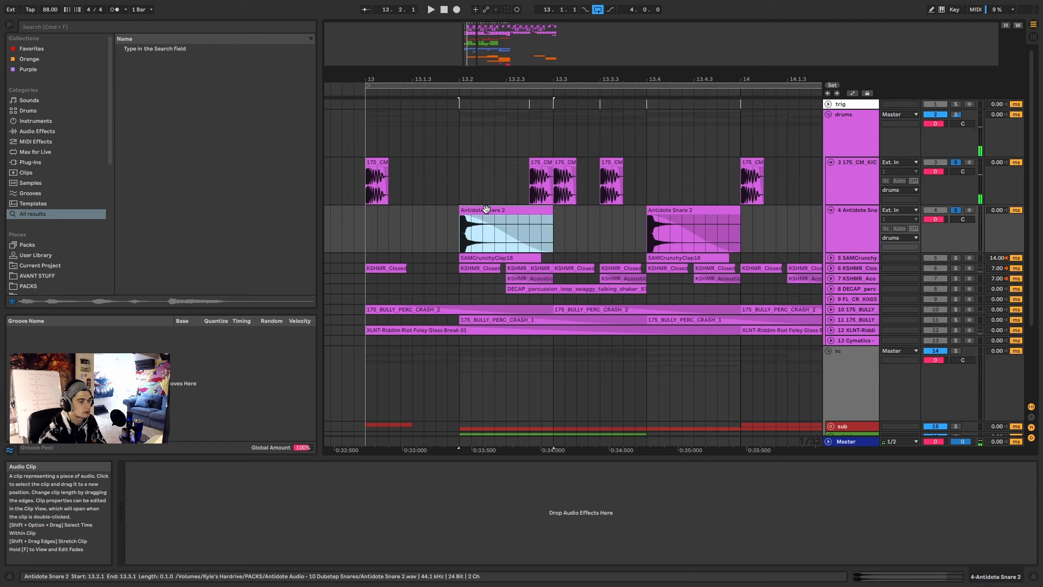
click(957, 213)
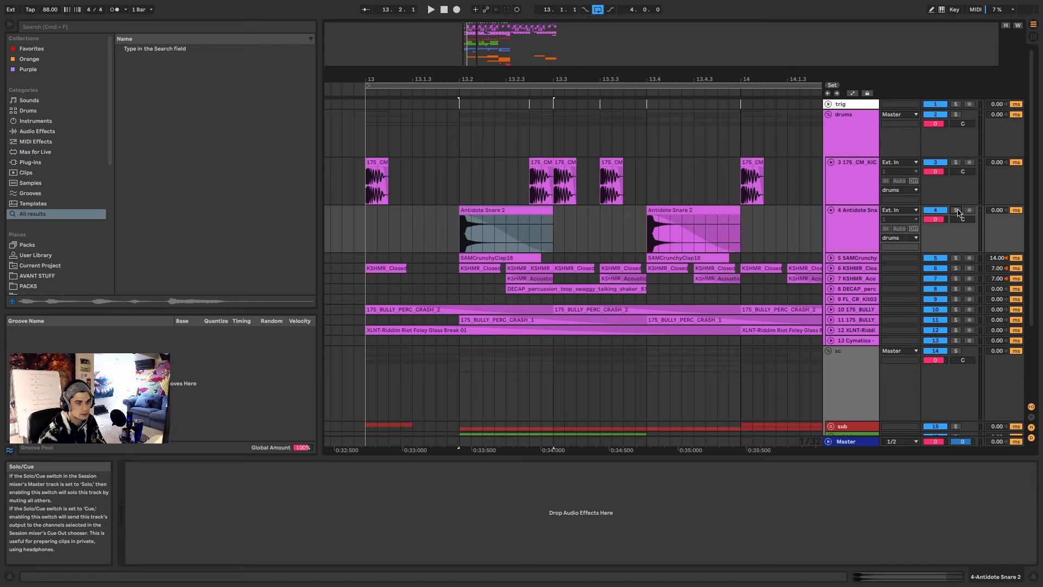
click(513, 211)
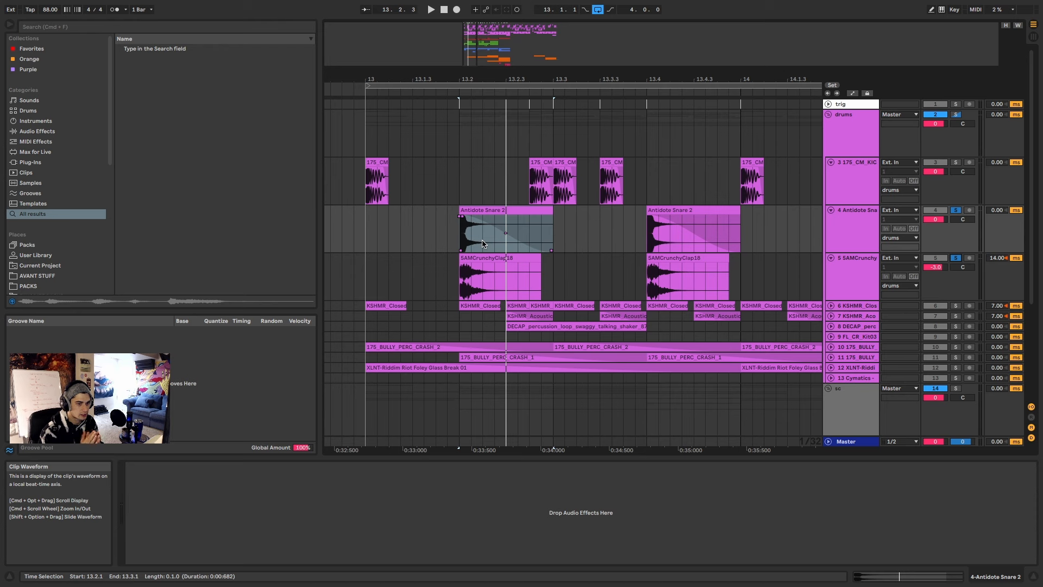
Step: Audition the SAMCrunchyClap layer alone and together with the Antidote Snare, and clear the solos
click(956, 258)
click(956, 258)
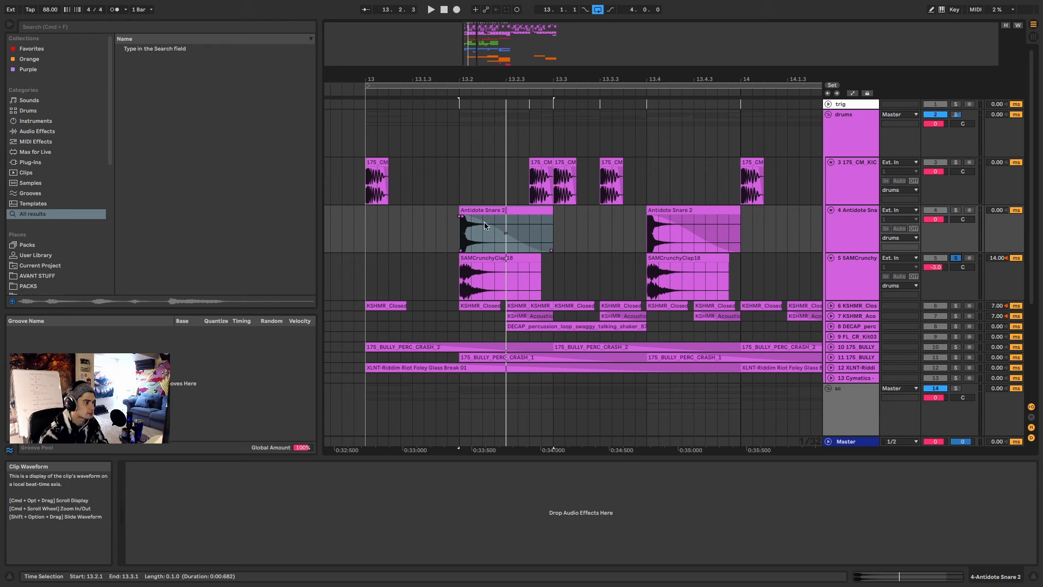
click(956, 210)
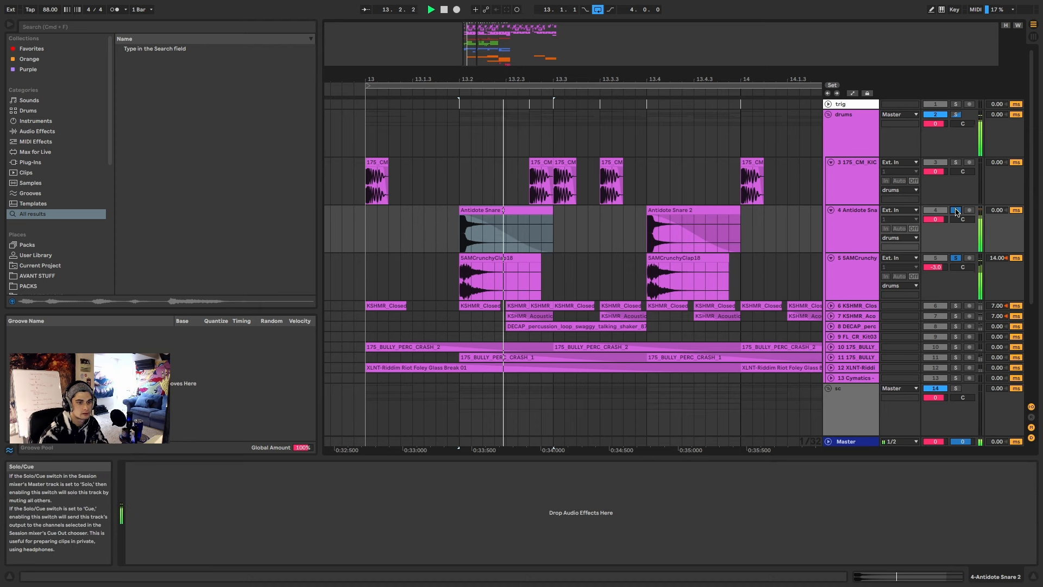
click(955, 210)
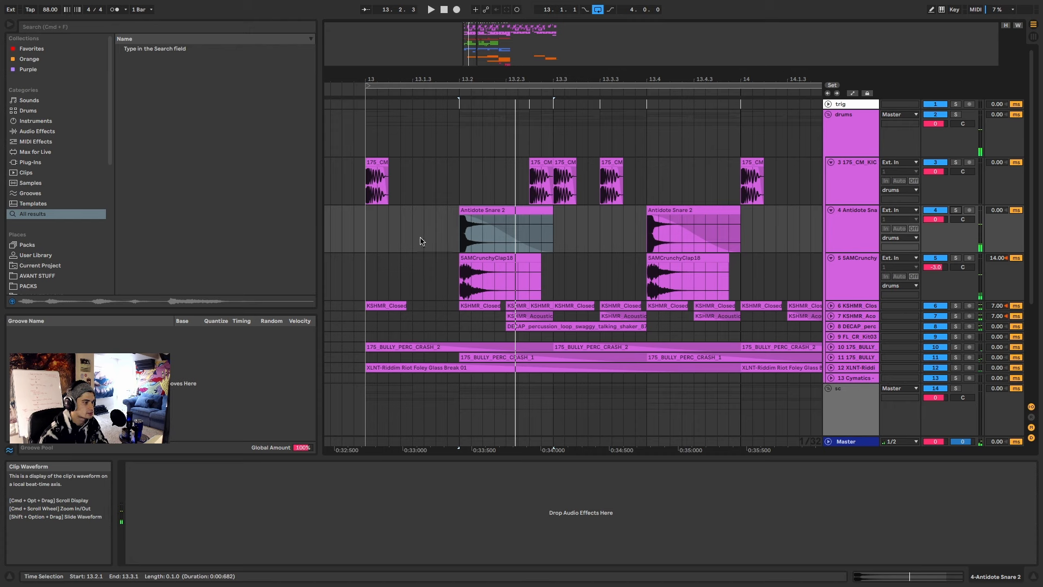
key(space)
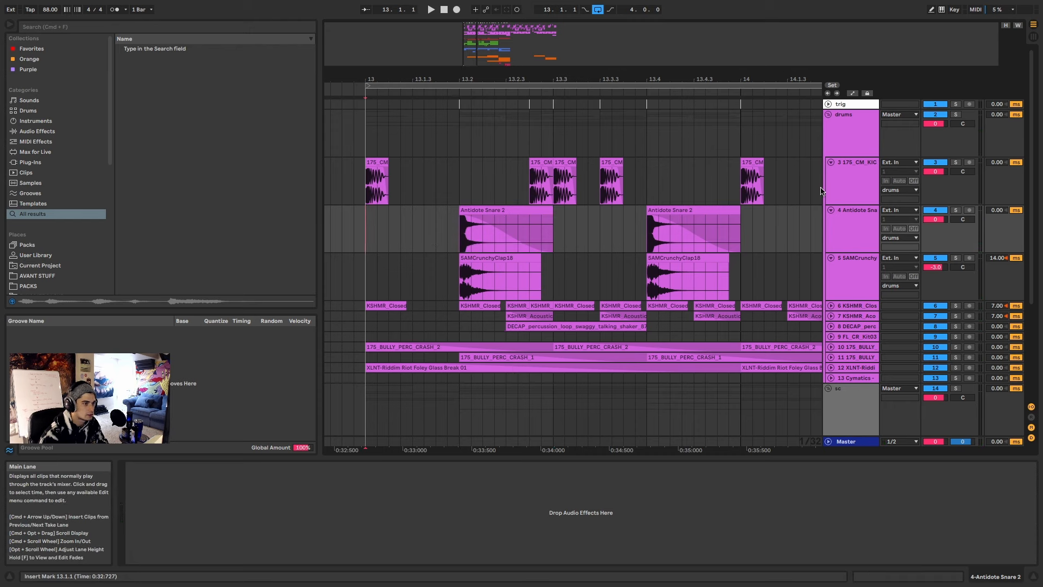
Step: Solo the kick track and select its first clip at 13.1.1
click(956, 162)
scroll(516, 189, down, 3)
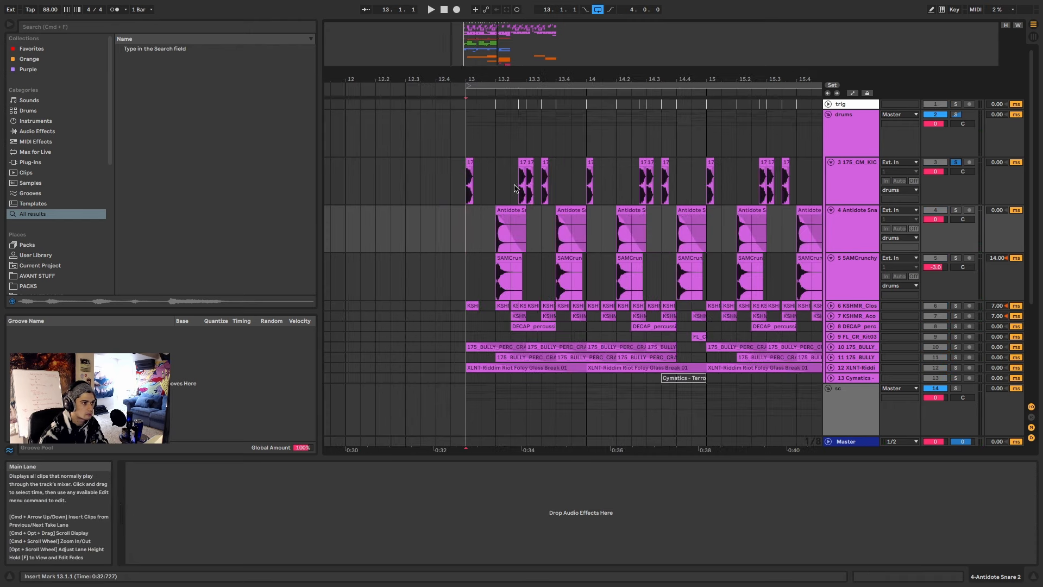
scroll(560, 186, up, 2)
click(363, 162)
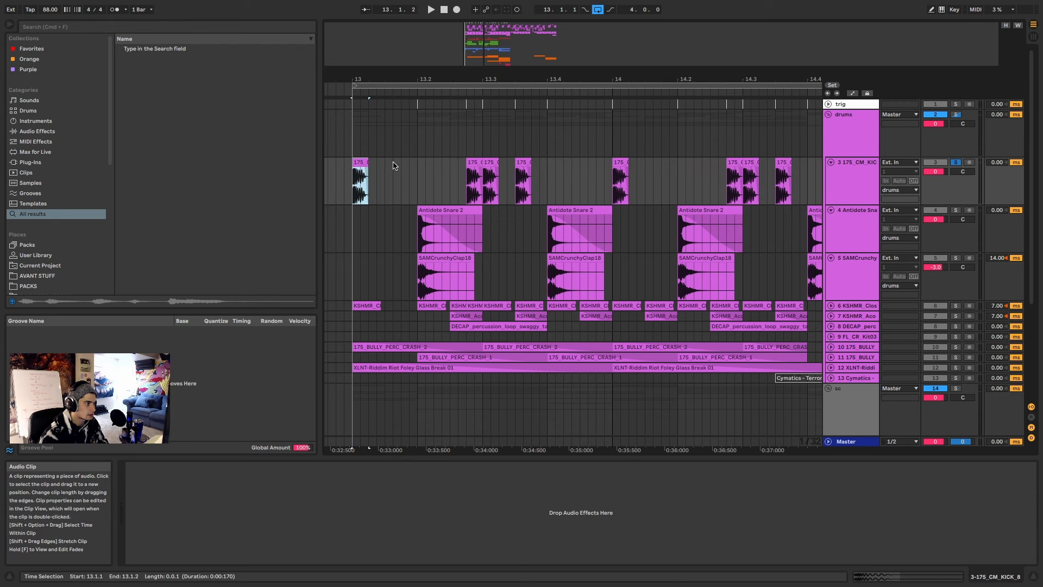
Step: Play the kick, snare and clap together with the kick clips at 13.2.4 and 13.3.3 deactivated
key(super+z)
click(955, 210)
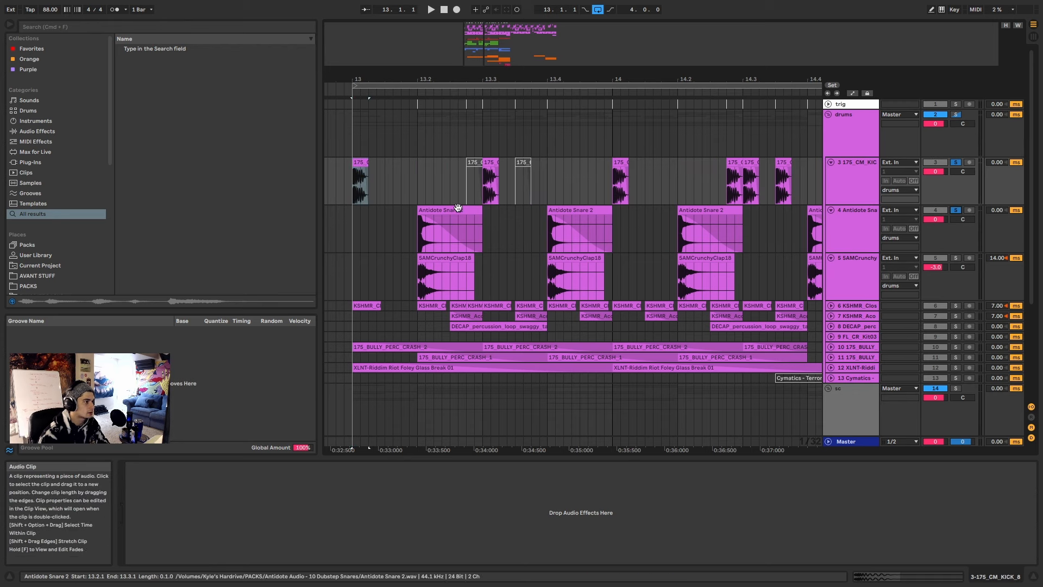
click(956, 258)
key(space)
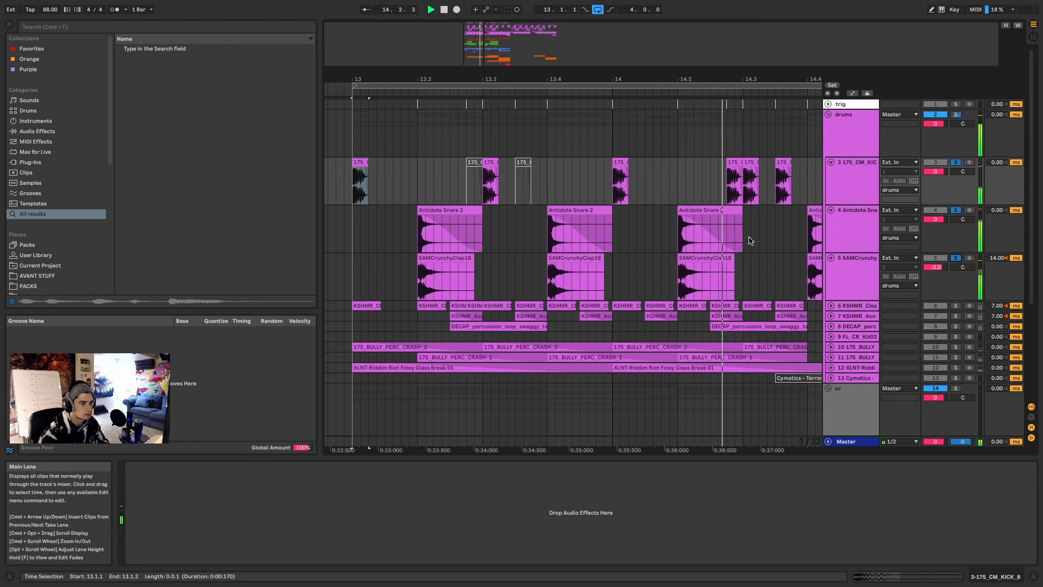
Step: Undo the deactivation of the two kick clips and play the full kick, snare and clap pattern from 13.1.1
key(super+z)
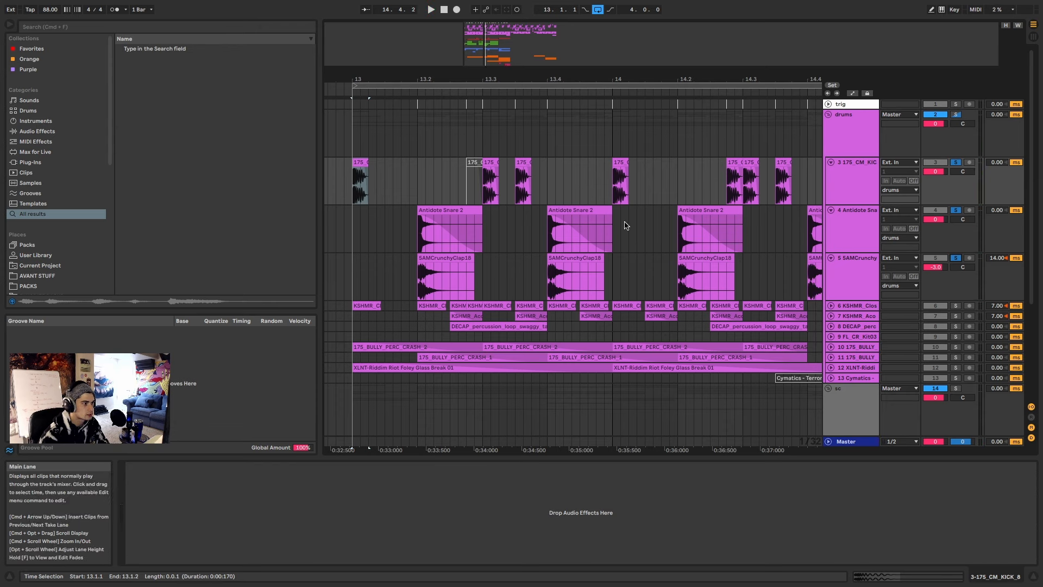
key(super+z)
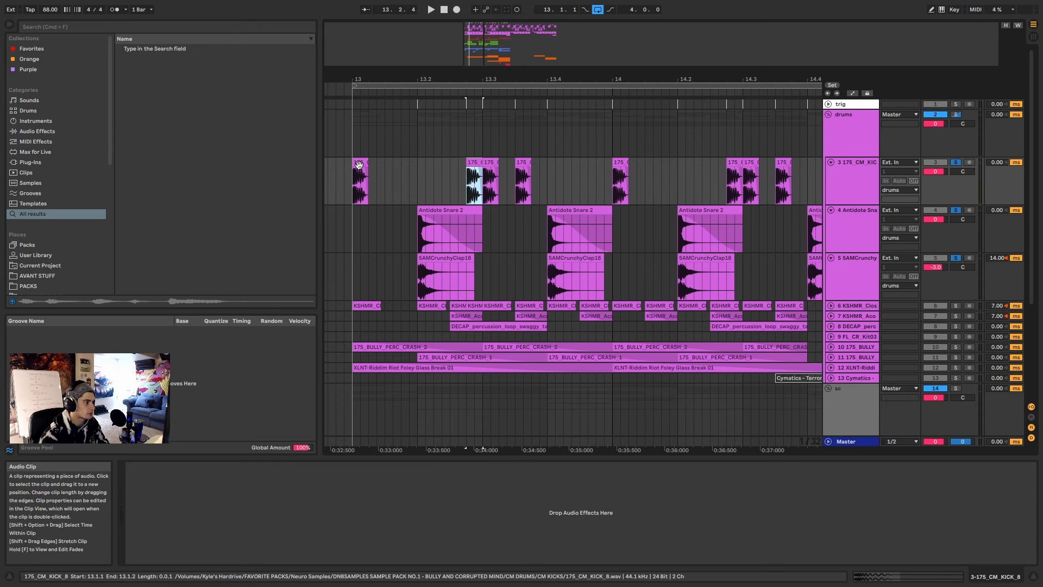
click(358, 162)
key(space)
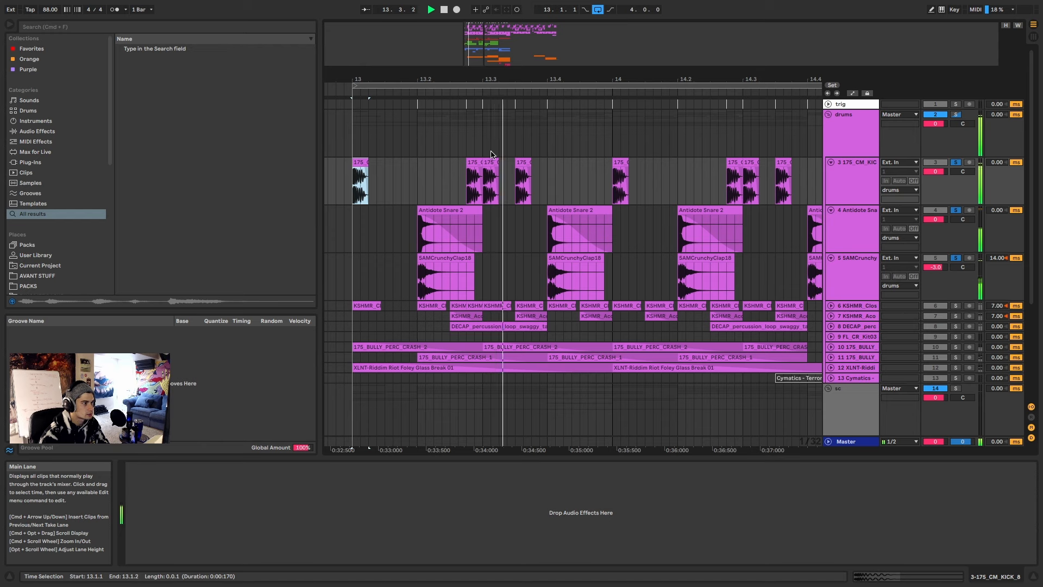
key(space)
Step: Lengthen the fade-out of the kick clip at 13.2.4 and trim its end to just before the kick at 13.3.1
scroll(467, 169, up, 5)
click(476, 163)
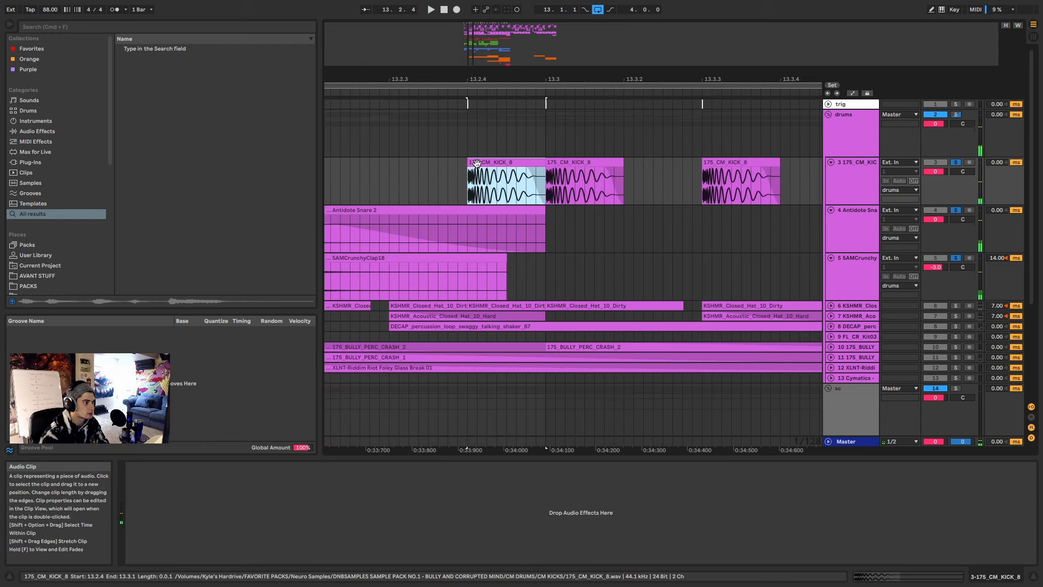
scroll(475, 164, up, 5)
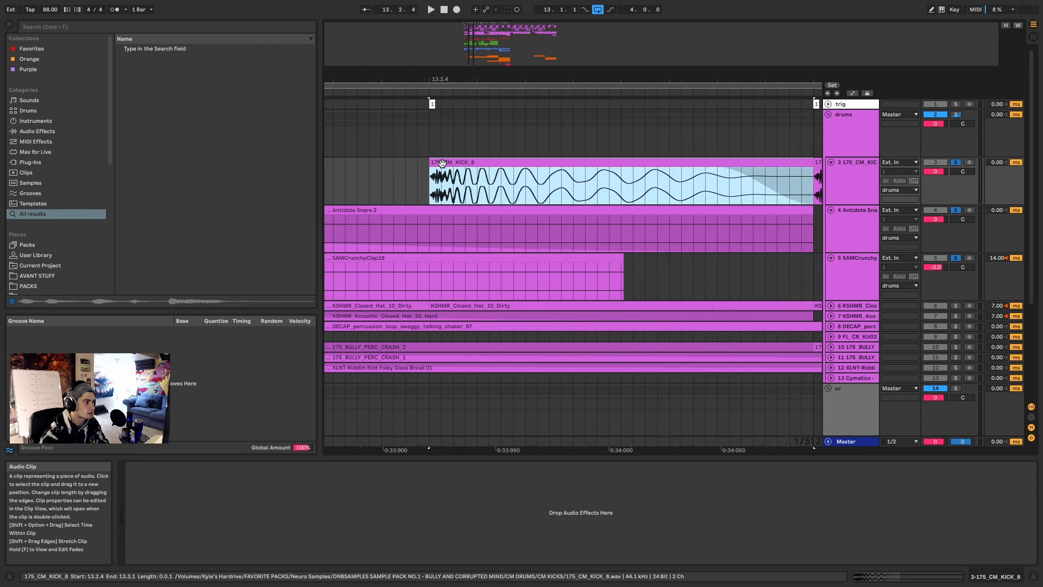
scroll(448, 164, down, 5)
click(389, 174)
click(462, 162)
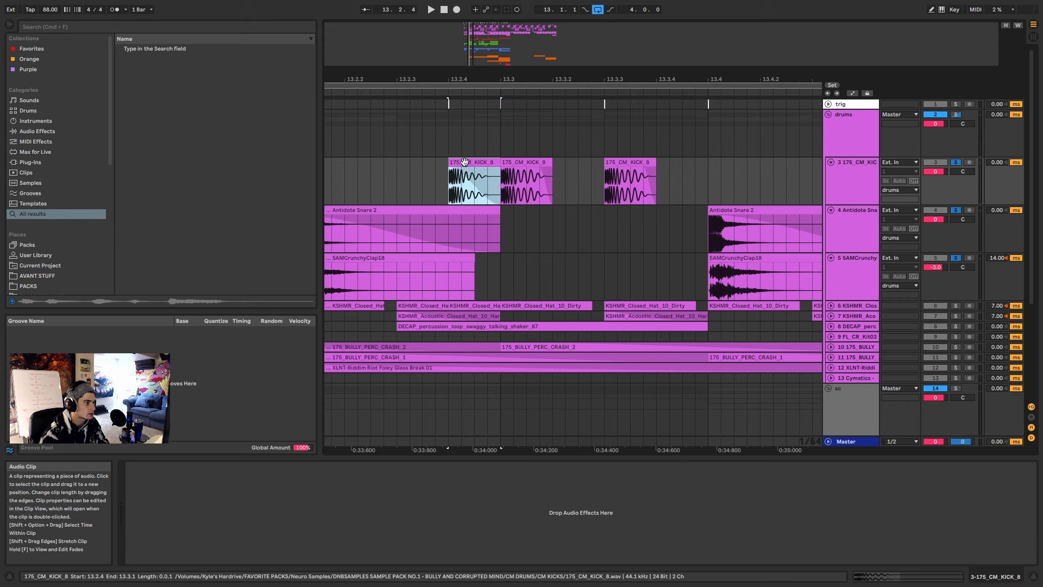
scroll(464, 165, down, 5)
scroll(474, 180, up, 5)
drag(491, 188, 518, 163)
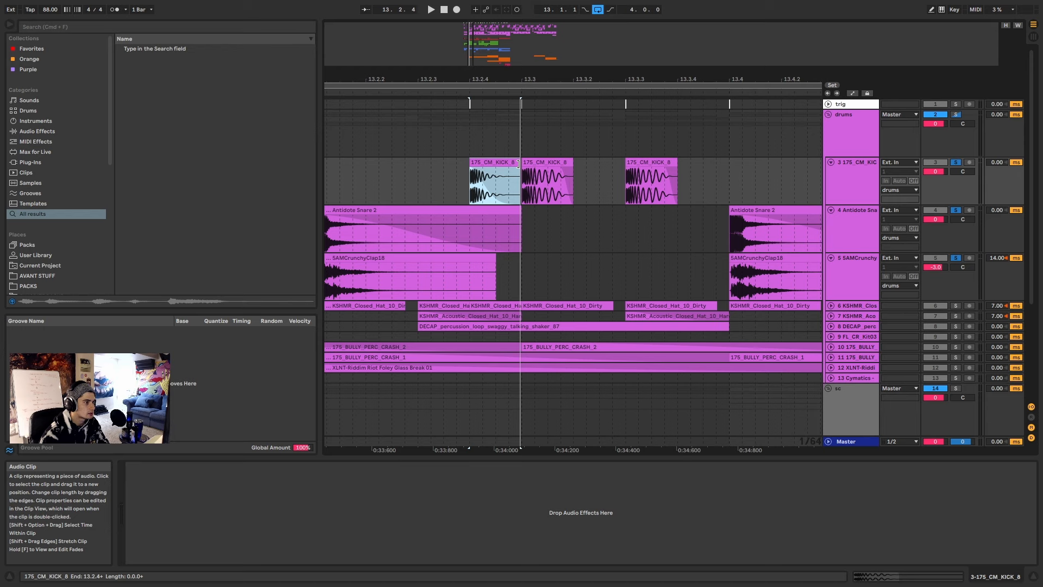
Step: Select the trimmed kick clip at 13.2.4 together with its trigger clip and nudge them slightly later than the grid
click(492, 156)
click(490, 162)
shift+click(469, 105)
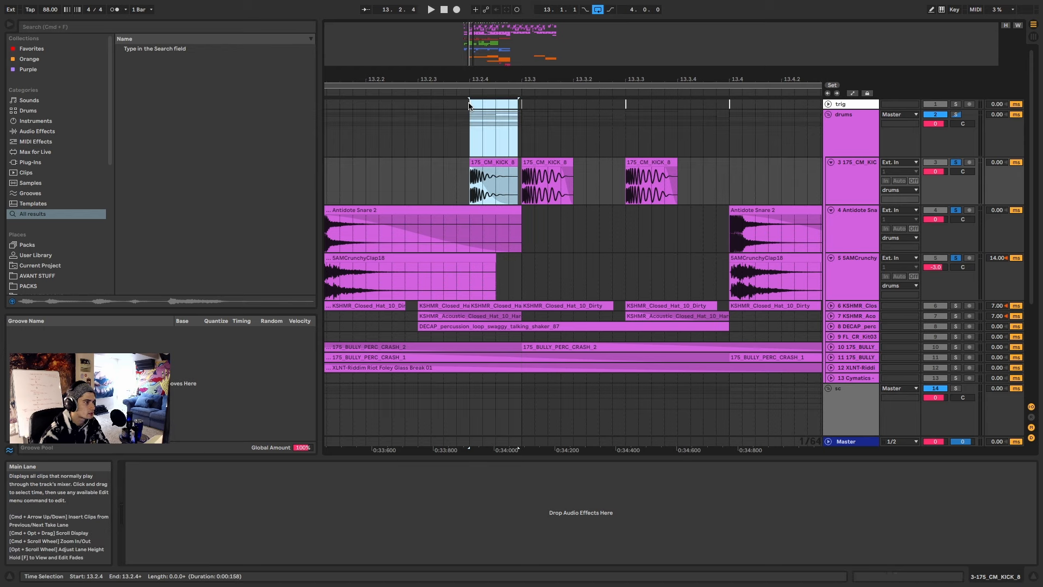
scroll(476, 118, up, 5)
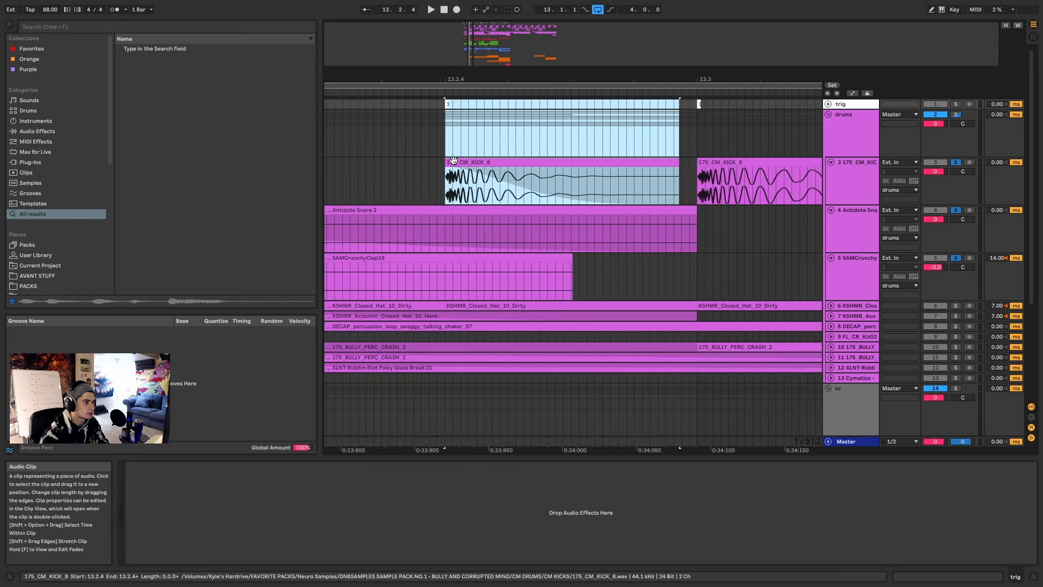
click(452, 161)
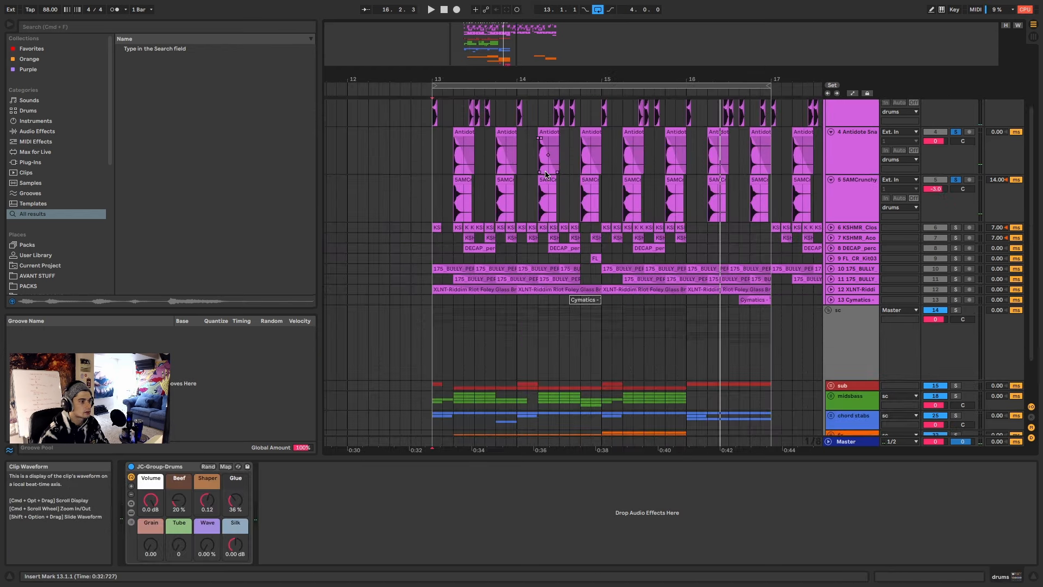
Step: Unfold the KSHMR closed hat track and solo it
scroll(545, 174, up, 5)
click(830, 305)
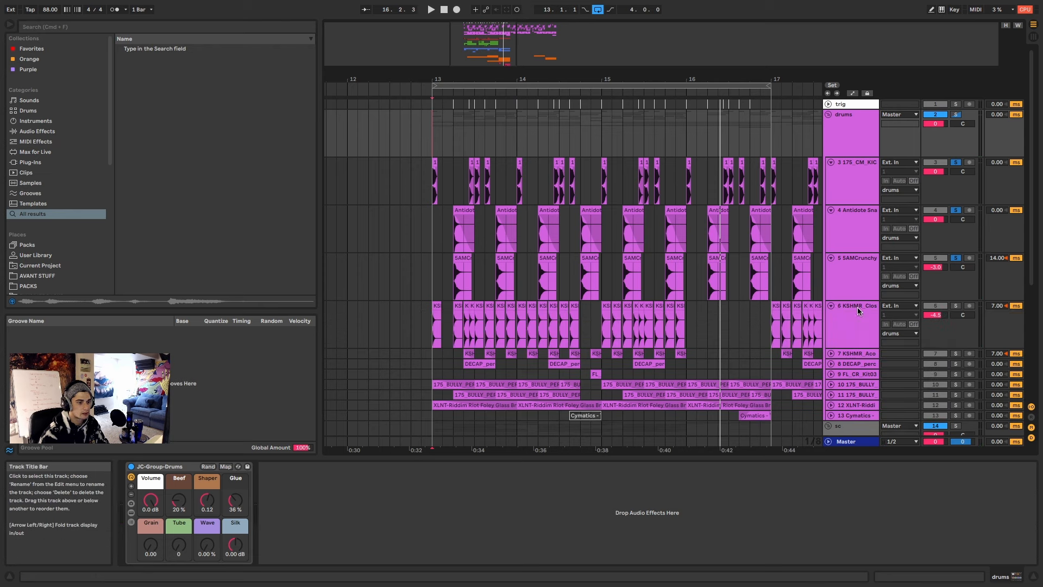
click(857, 308)
click(954, 305)
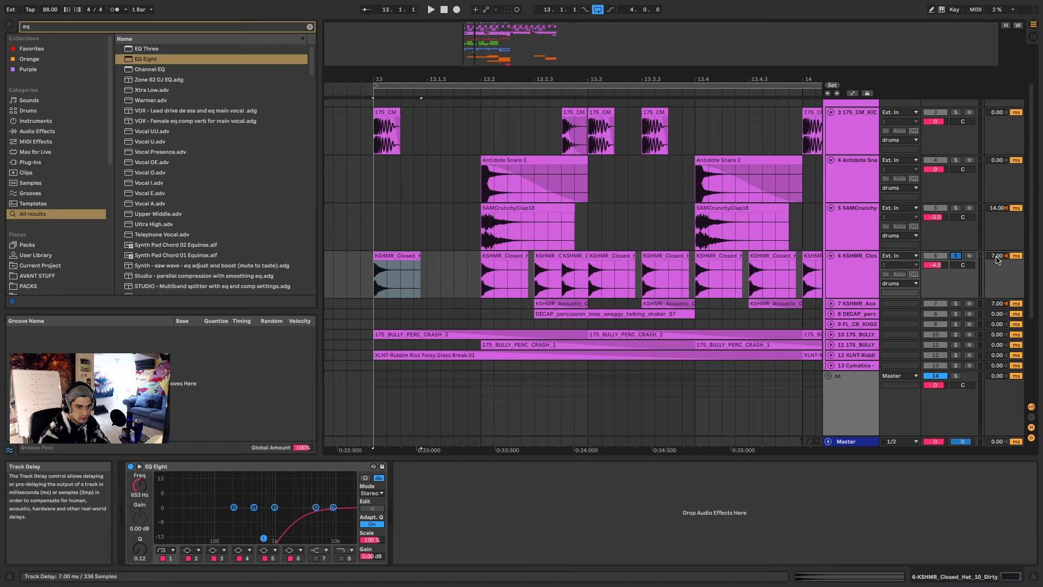
Step: Shift the closed hat clip at 13.3.1 slightly later than the grid
click(504, 259)
click(574, 258)
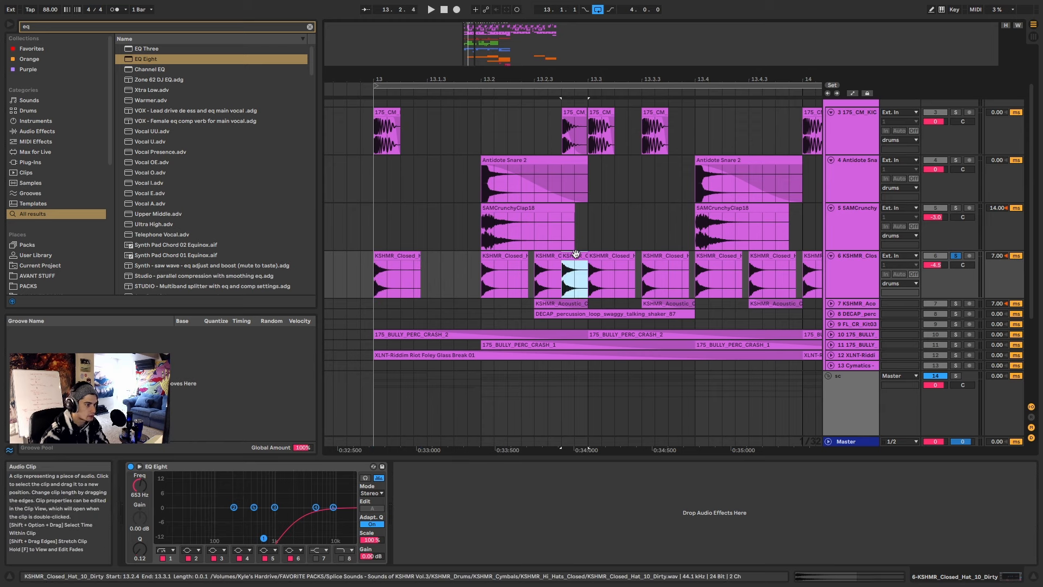
click(609, 259)
scroll(595, 258, up, 5)
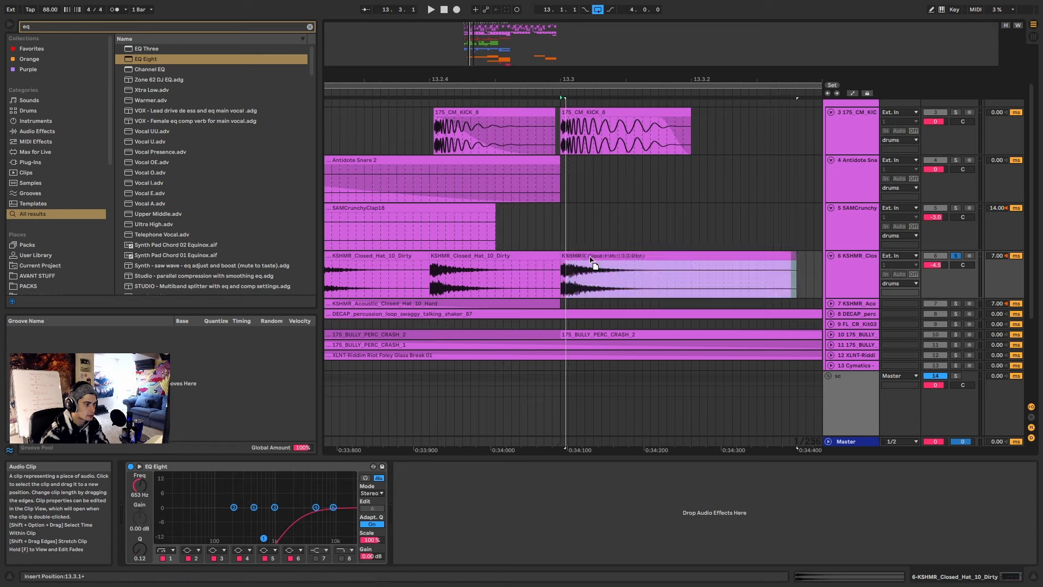
Step: Select the first closed hat clip at 13.1.1 and play the soloed hat pattern from there
scroll(585, 255, down, 6)
click(458, 272)
scroll(489, 272, down, 5)
key(space)
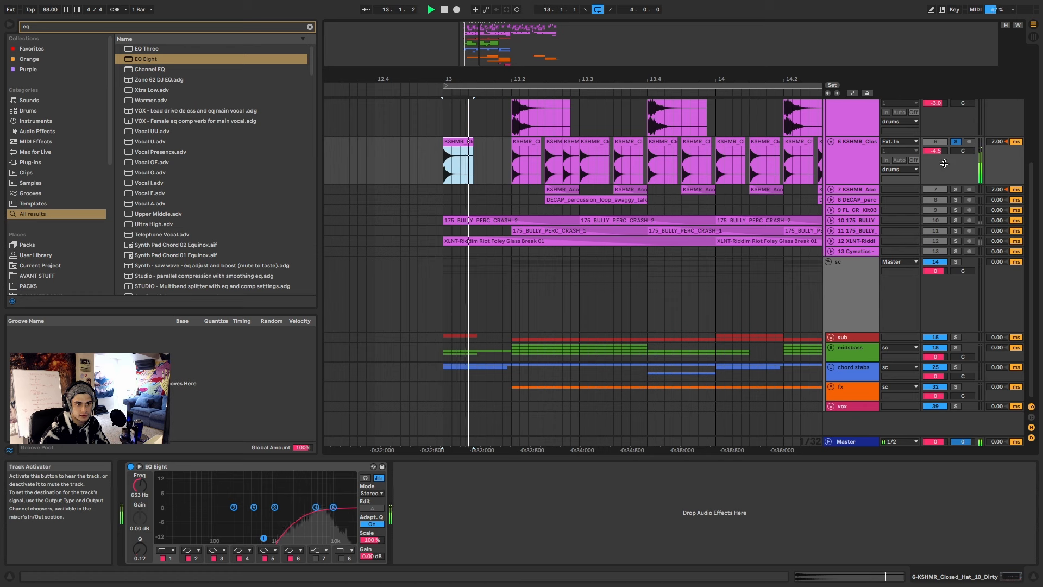
key(space)
Step: Unfold the KSHMR acoustic closed hat track and solo it alongside the closed hats
click(831, 189)
click(956, 190)
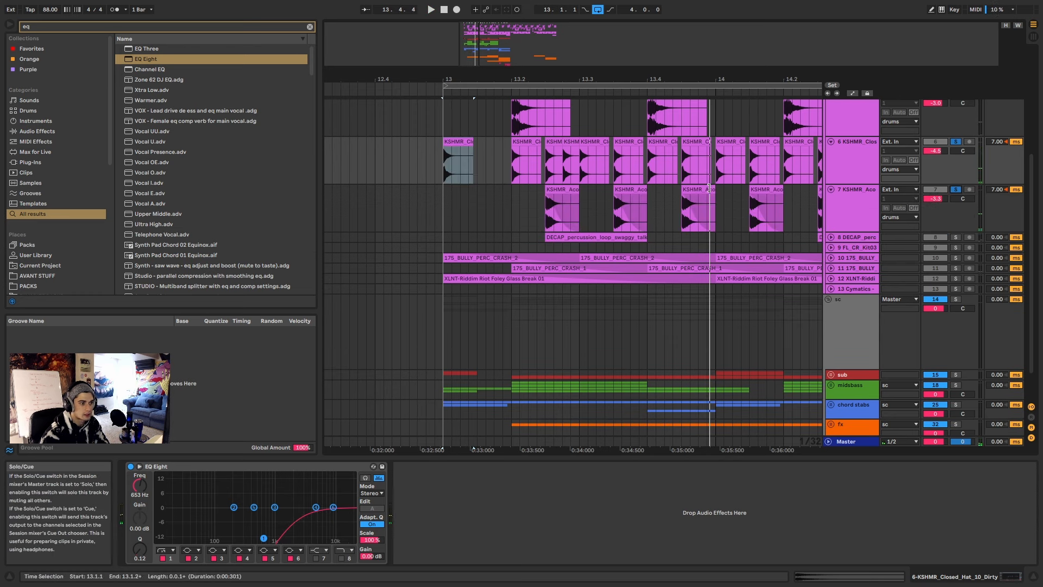
Step: Play from the first acoustic closed hat clip, unfold the 175_BULLY_PERC_CRASH_2 track and add it to the solo
click(556, 187)
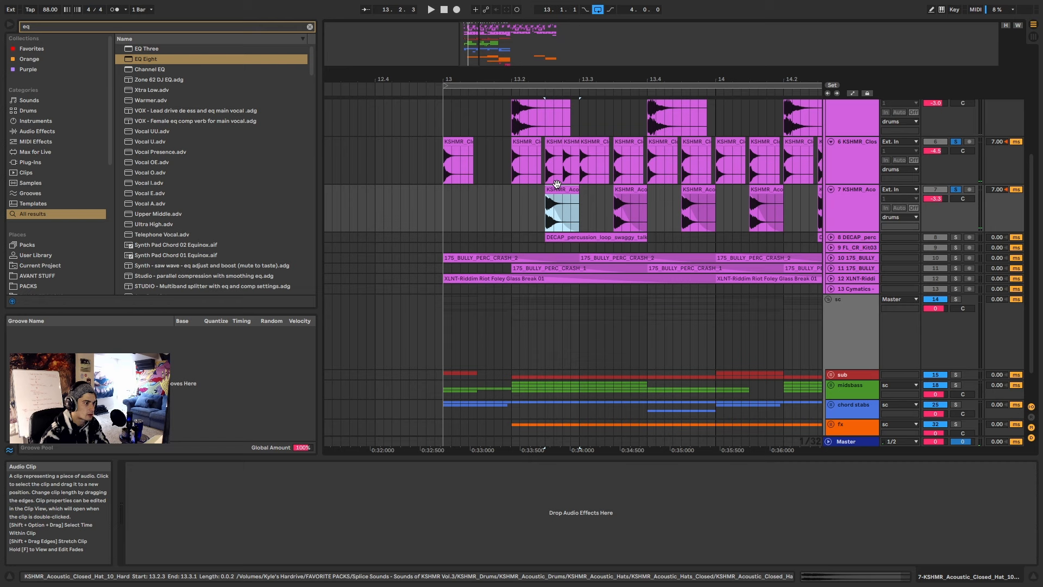
click(831, 257)
key(space)
click(955, 258)
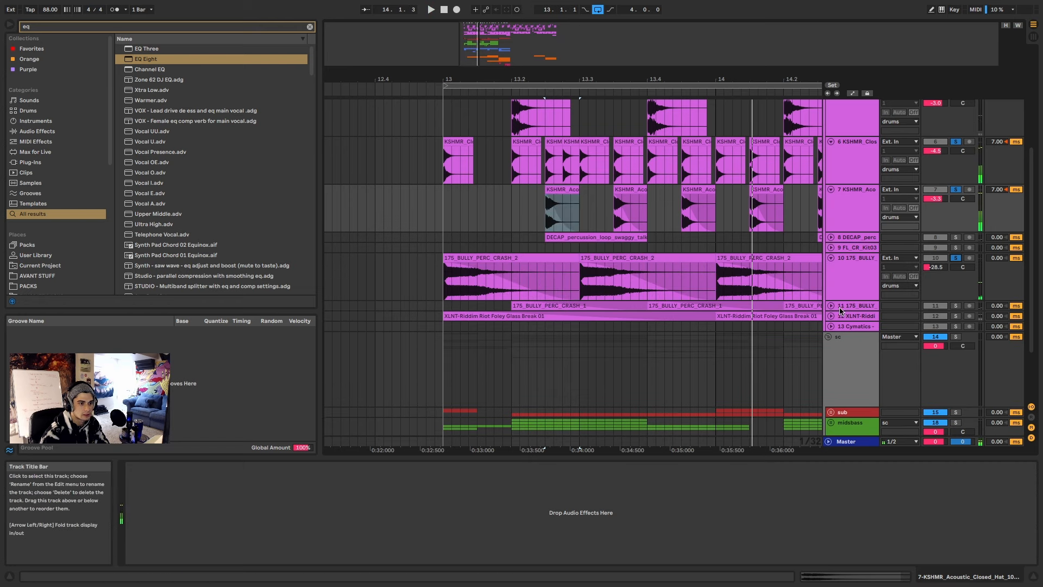
Step: Unfold the 175_BULLY_PERC_CRASH_1 track, solo it alongside the other layers and play from the first crash clip at 13.1.1
click(831, 306)
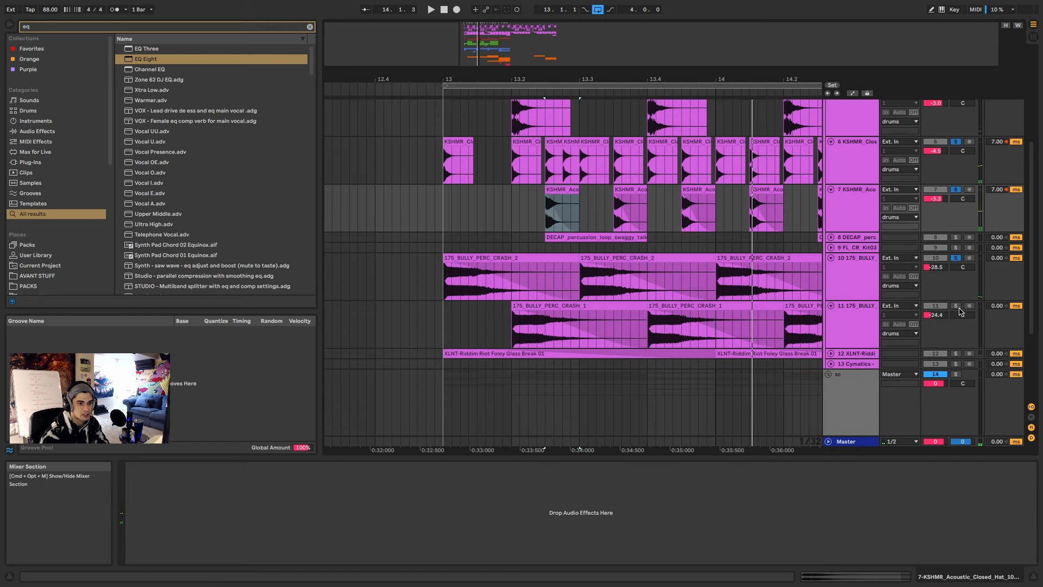
click(463, 258)
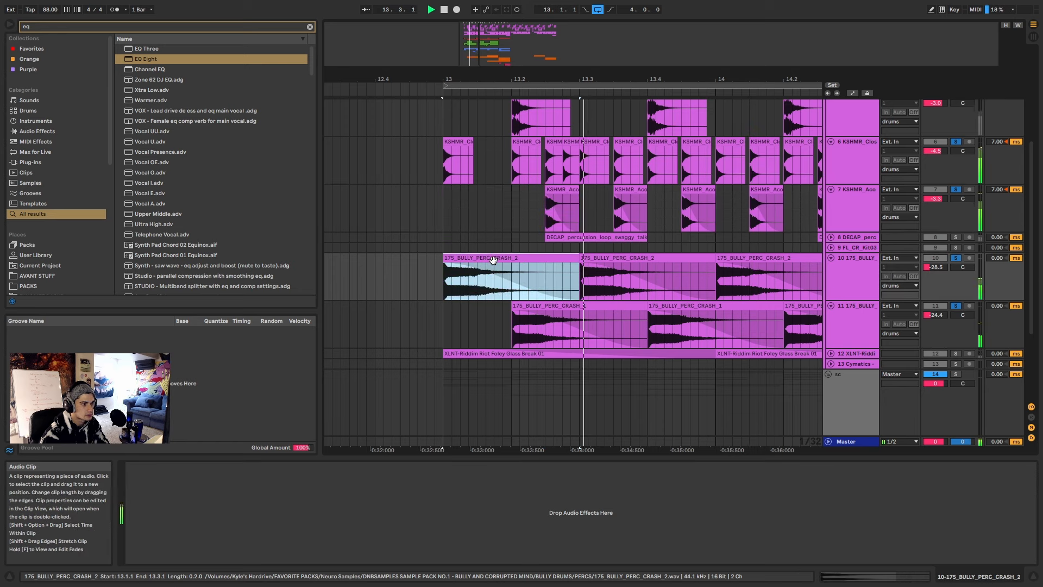
scroll(532, 268, down, 5)
scroll(604, 264, down, 3)
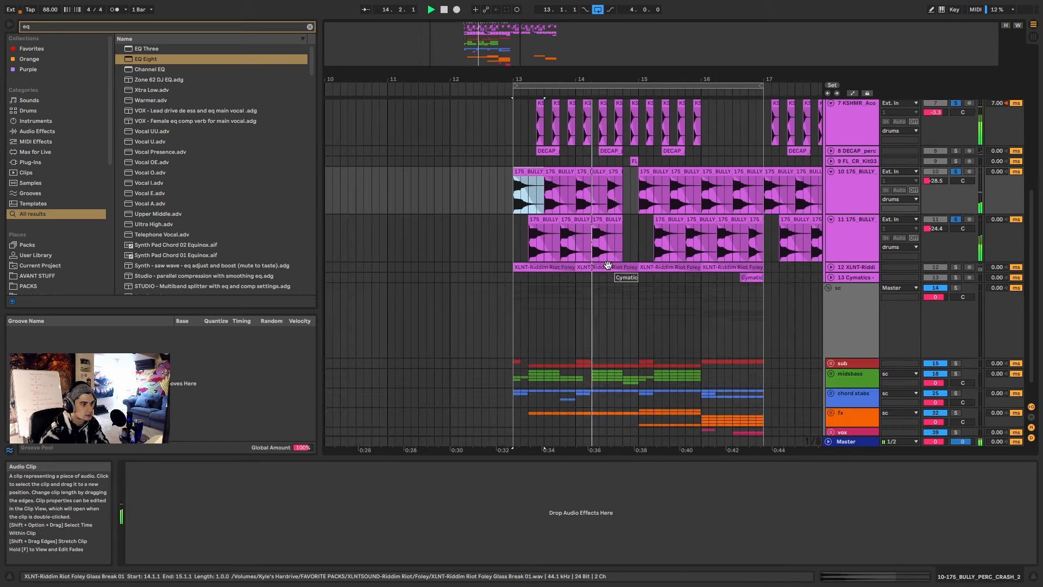
Step: Solo the XLNT-Riddim Riot Foley Glass Break track, play it from its first clip and release the solo
click(954, 267)
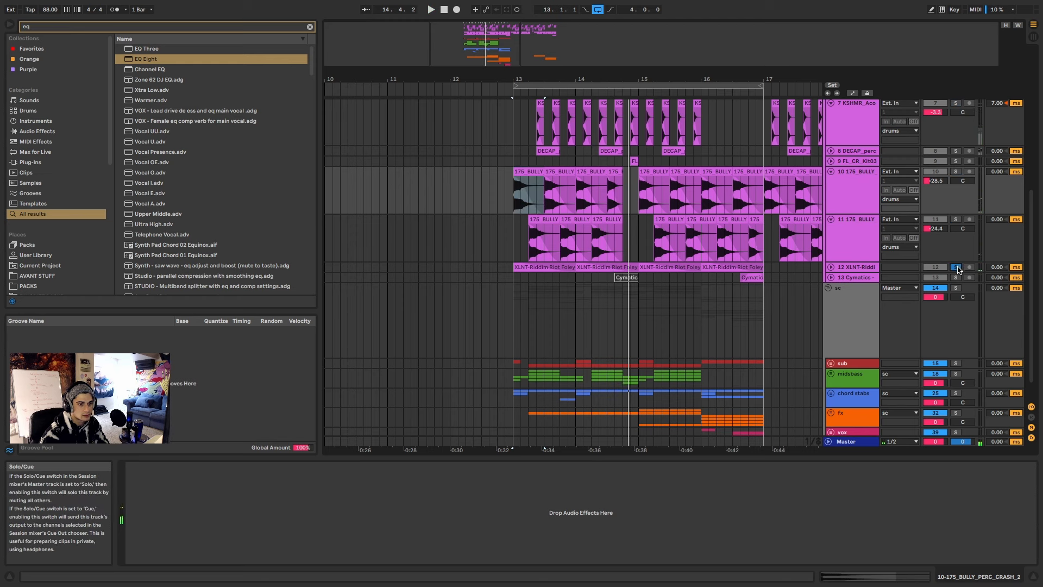
click(545, 267)
key(space)
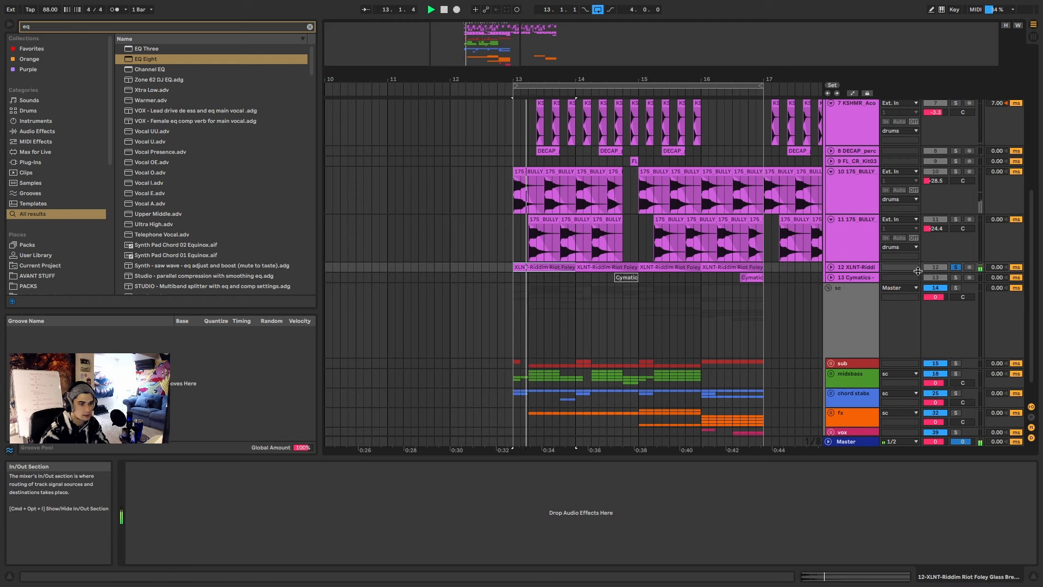
click(955, 267)
Step: Unfold the DECAP percussion loop track, select its first shaker clip at 13.2.3 and solo the track
scroll(845, 231, up, 1)
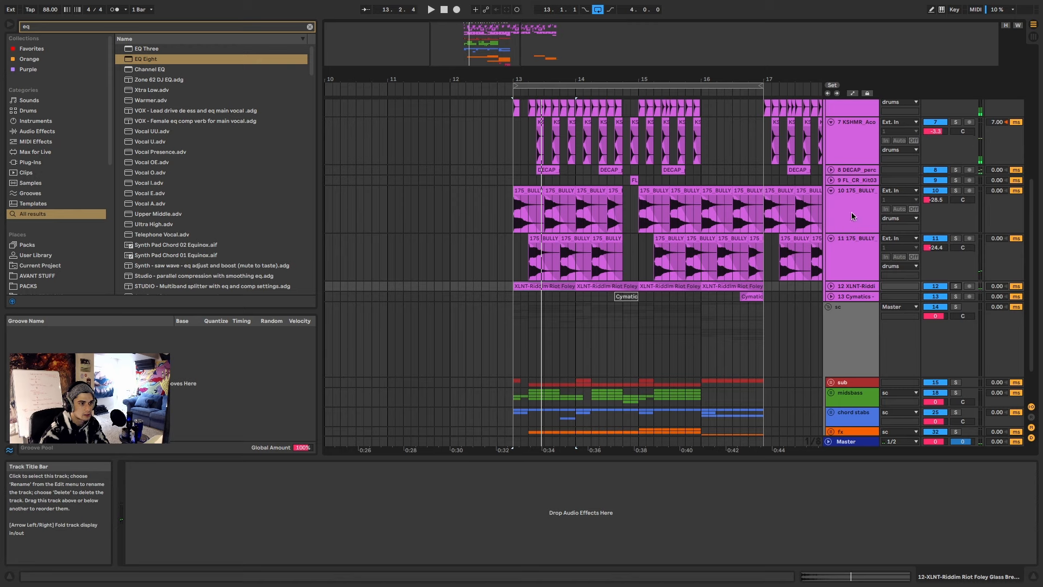
click(831, 170)
click(847, 182)
scroll(522, 190, up, 4)
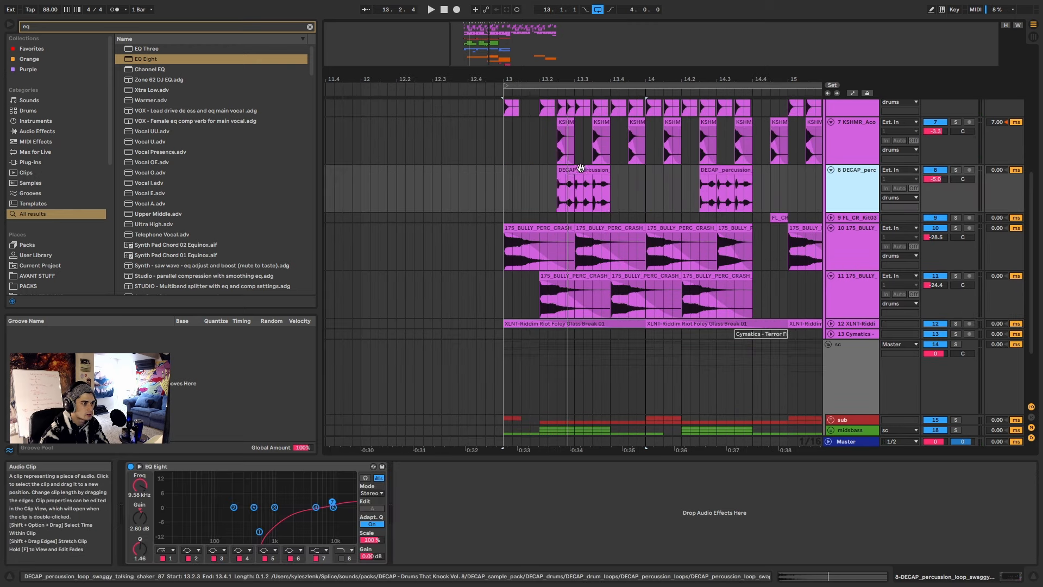
click(577, 169)
scroll(569, 180, up, 3)
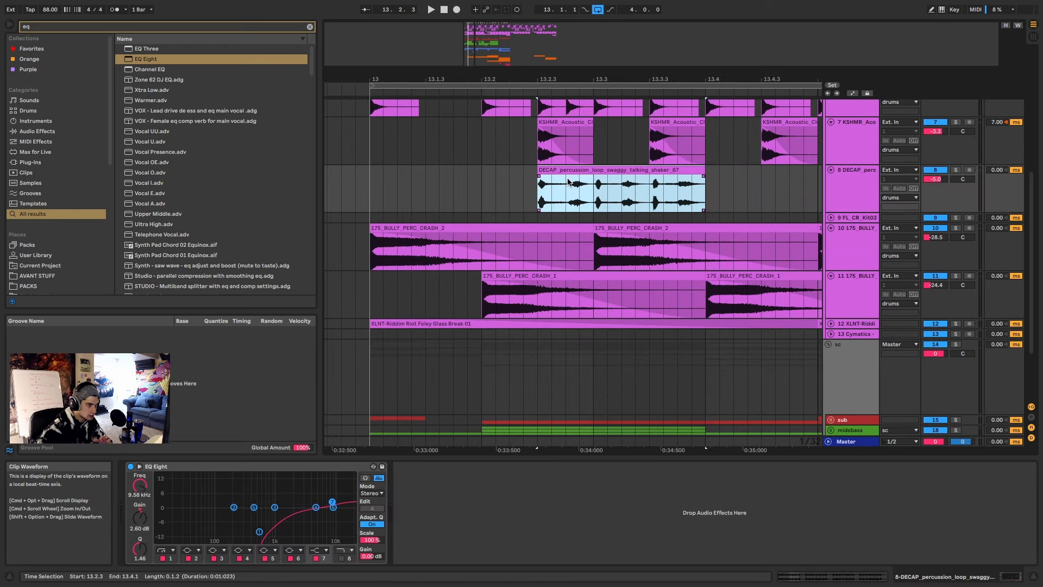
click(856, 203)
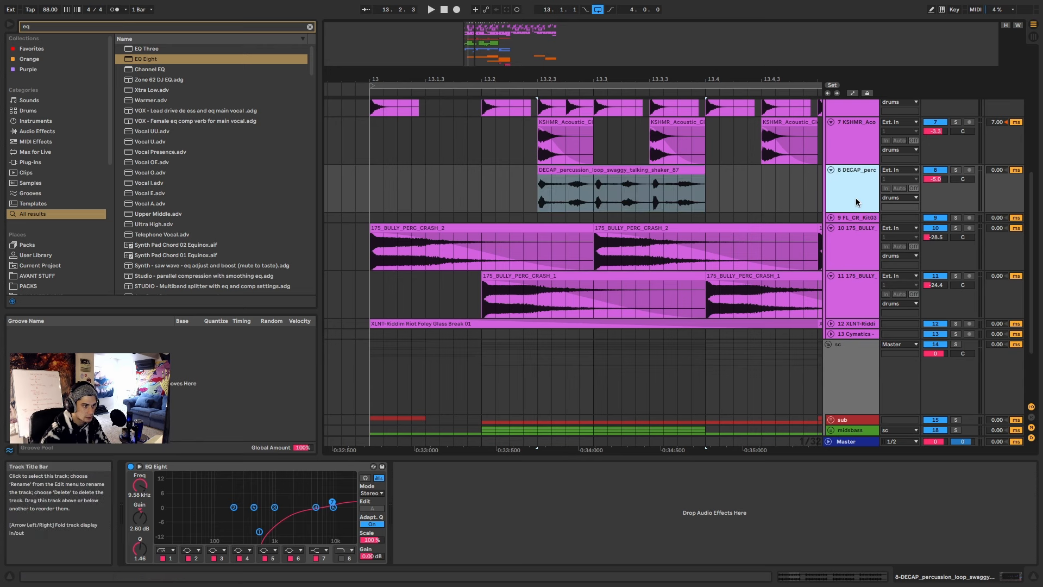
click(600, 170)
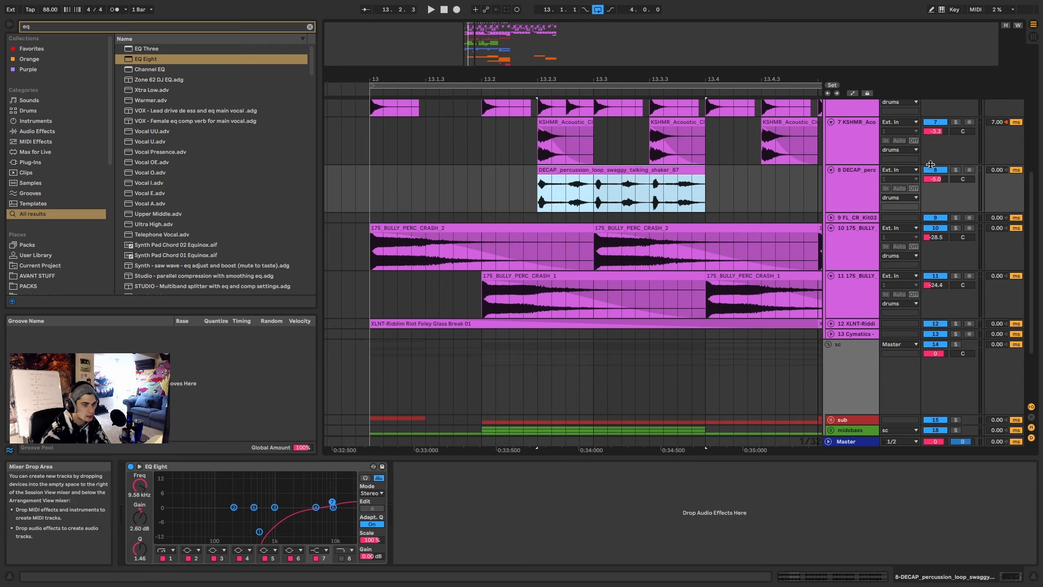
click(955, 169)
Step: Extend the shaker clip's start back to 13.1.1, audition the fuller loop and undo the extension
drag(538, 190, 388, 188)
key(space)
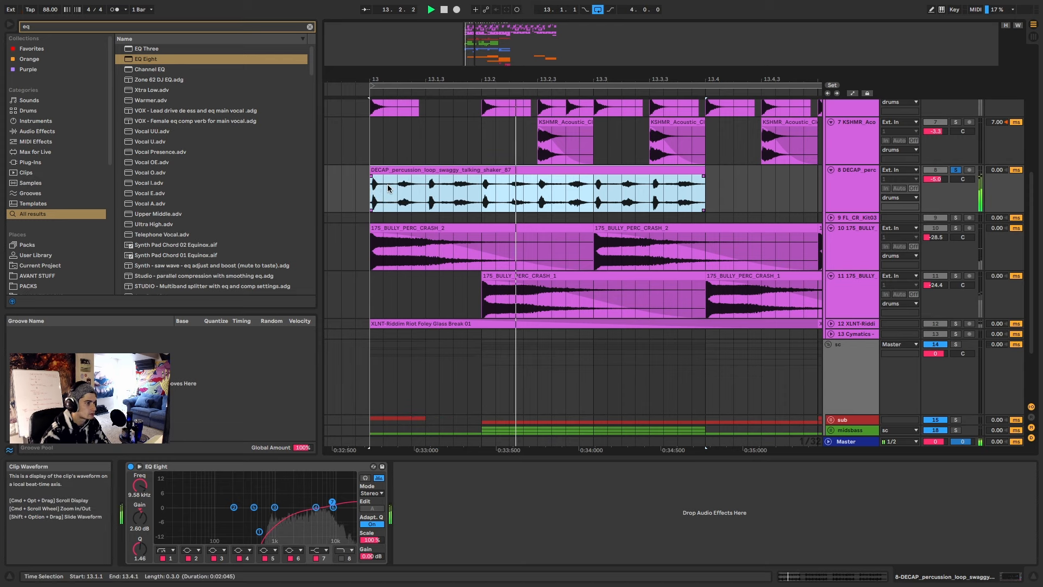
key(super+z)
Step: Play the soloed shaker clip at its original length from 13.2.3
key(space)
key(space)
key(space)
Step: Fold the drum tracks, solo the whole drums group and play all its layers together from 13.1.1
scroll(782, 190, down, 5)
scroll(762, 190, up, 4)
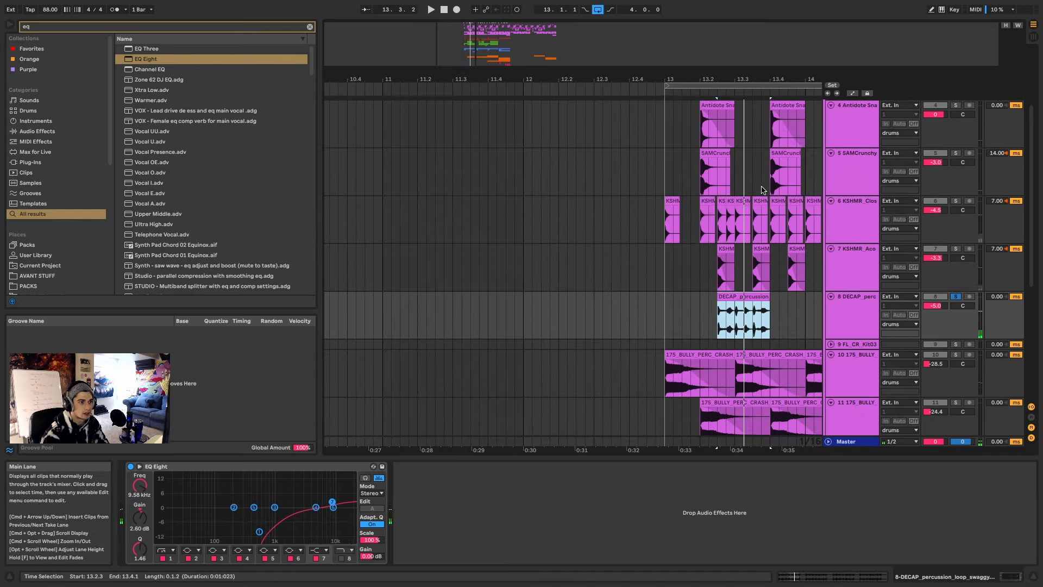
drag(695, 80, 524, 60)
click(626, 297)
key(space)
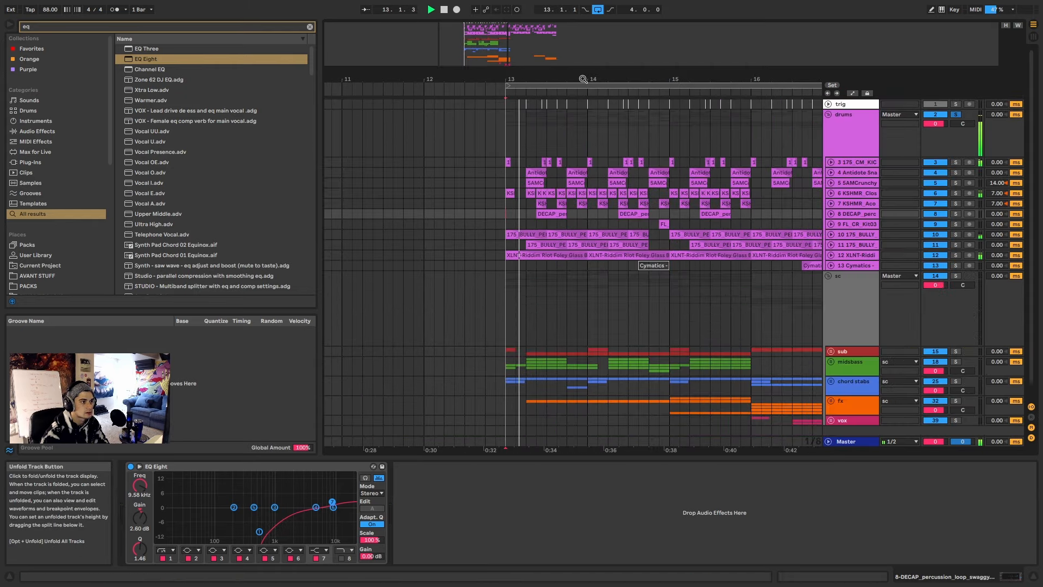
drag(582, 78, 520, 52)
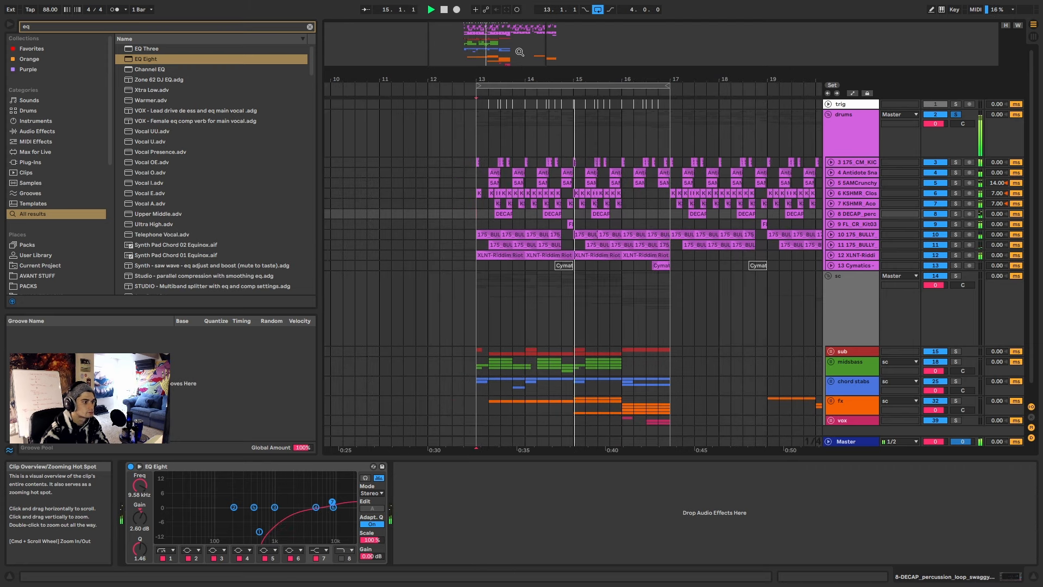
Step: Check the FL_CR_Kit03 ride track and select the first XLNT glass break clip at bar 13 for playback
click(856, 224)
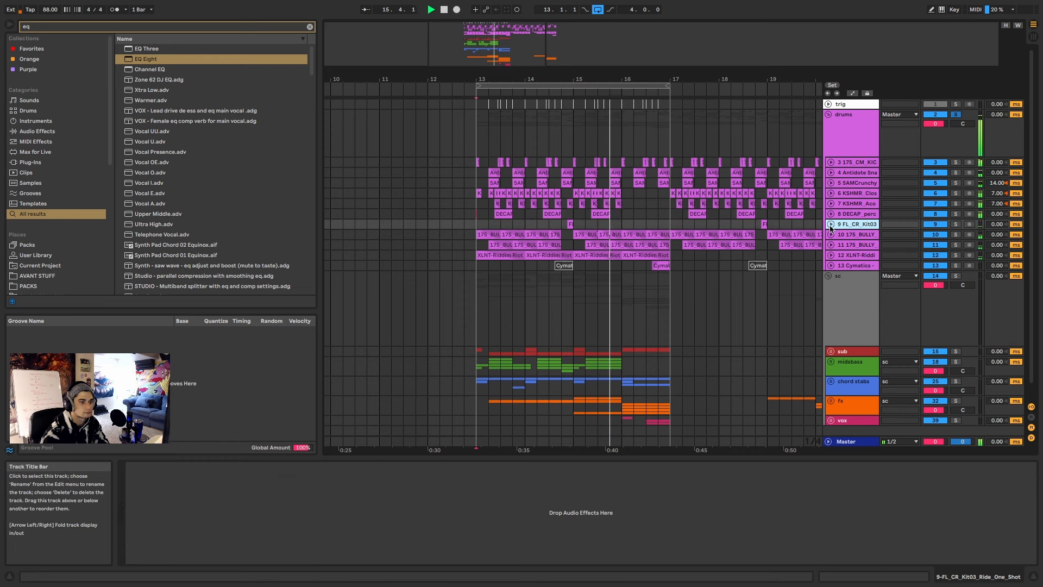
click(830, 224)
click(830, 224)
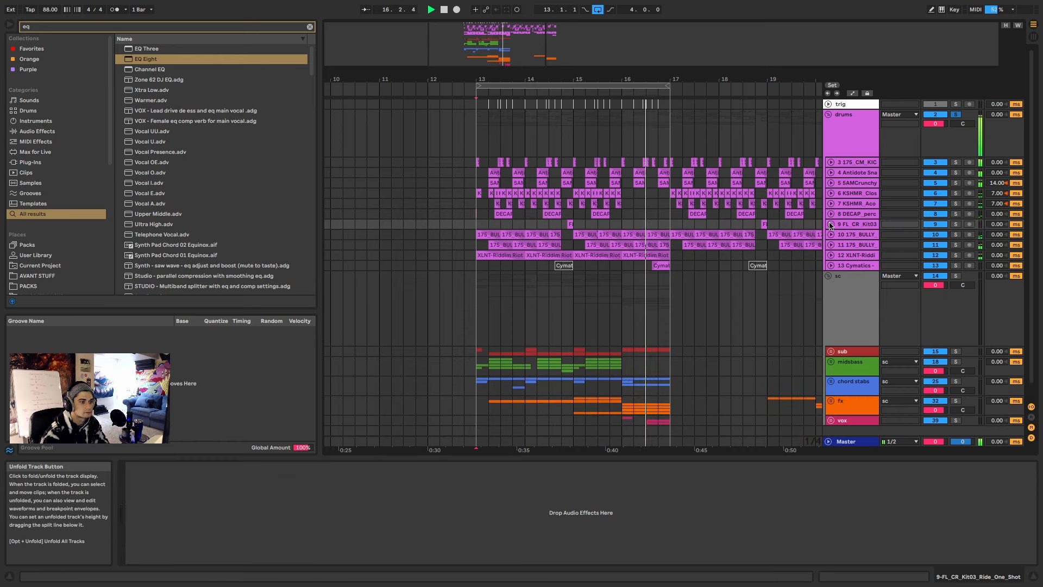
click(491, 255)
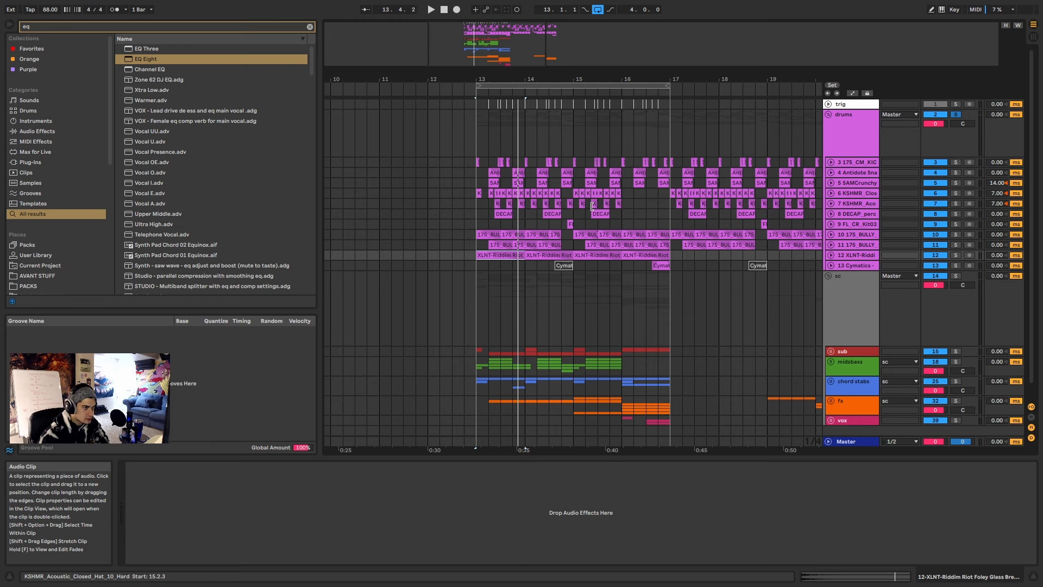
Step: Select bar 16 of the drums and the "c" clip in the MIDI track, and play from there
mouse_move(468, 44)
mouse_down()
mouse_move(472, 68)
mouse_move(473, 44)
mouse_up()
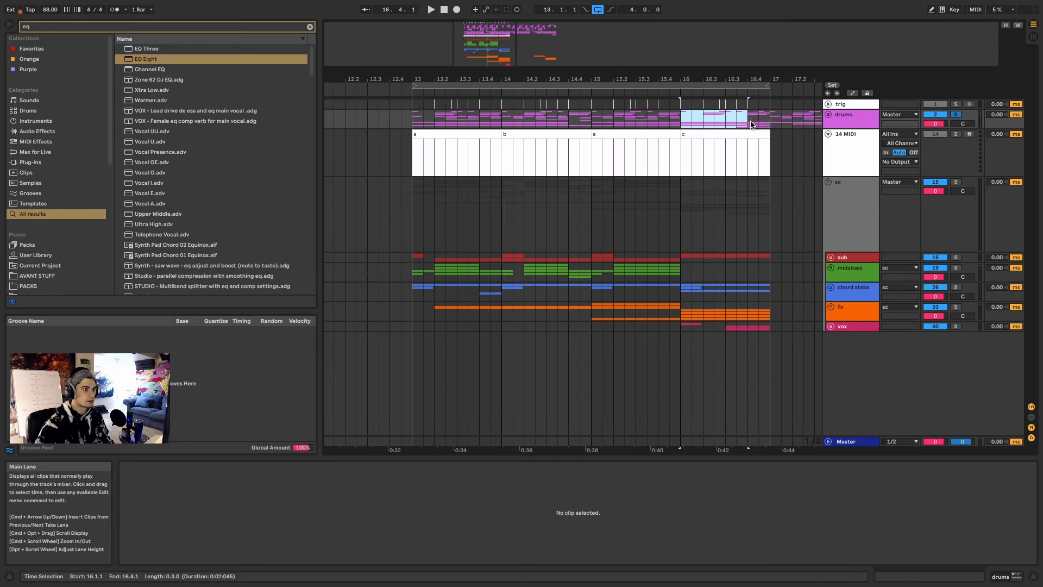
drag(747, 120, 683, 152)
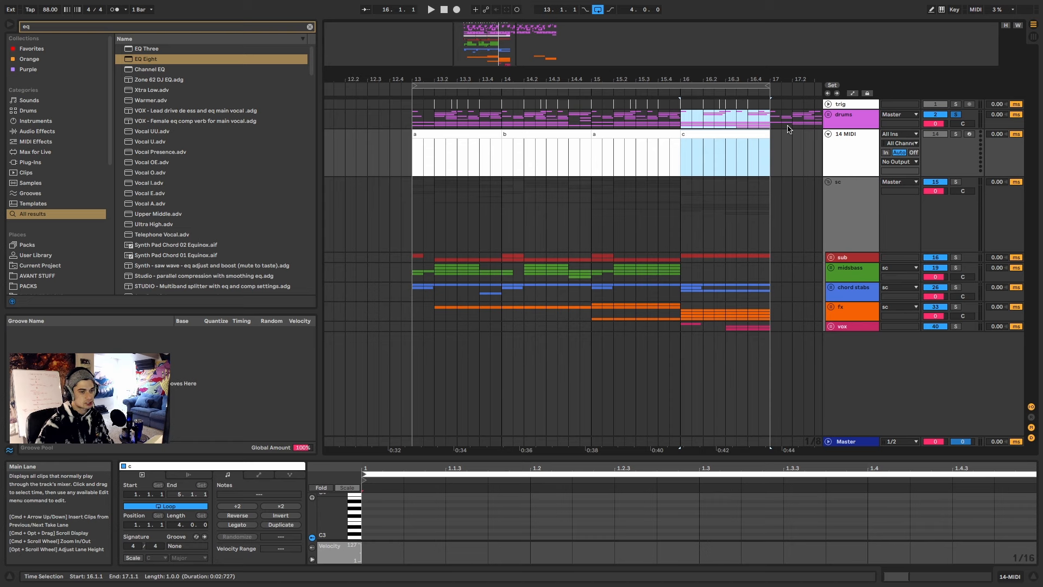
key(space)
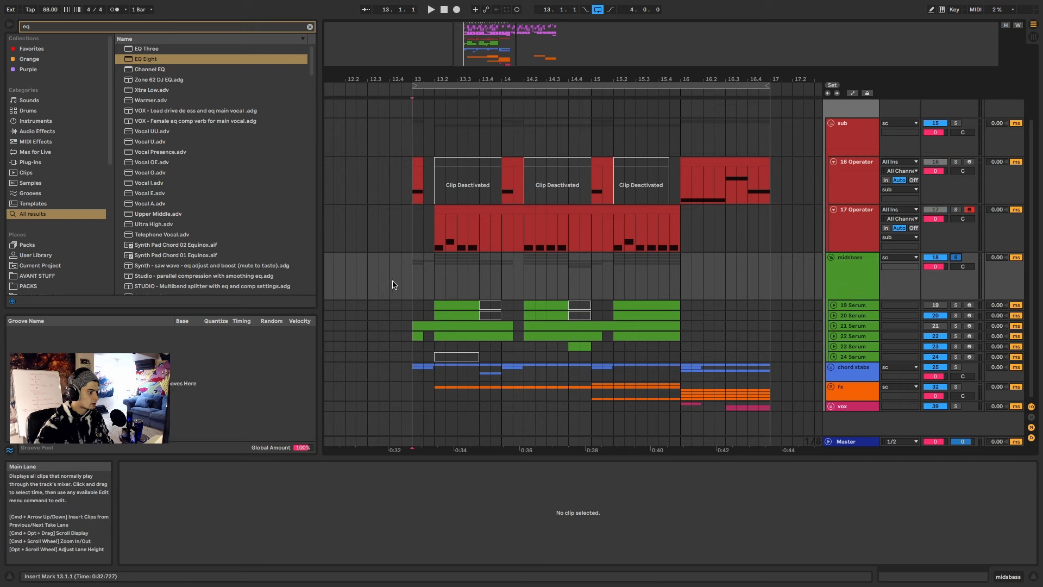
Step: Unfold the 22, 21 and 20 Serum tracks in the midsbass group to show their notes under the Operator sub tracks
scroll(414, 282, up, 3)
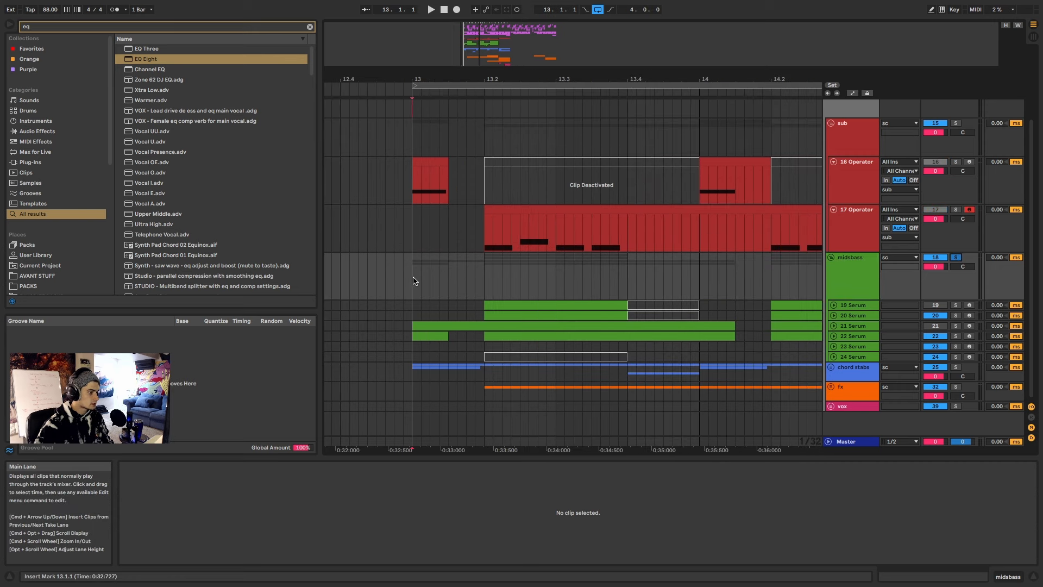
scroll(481, 303, down, 1)
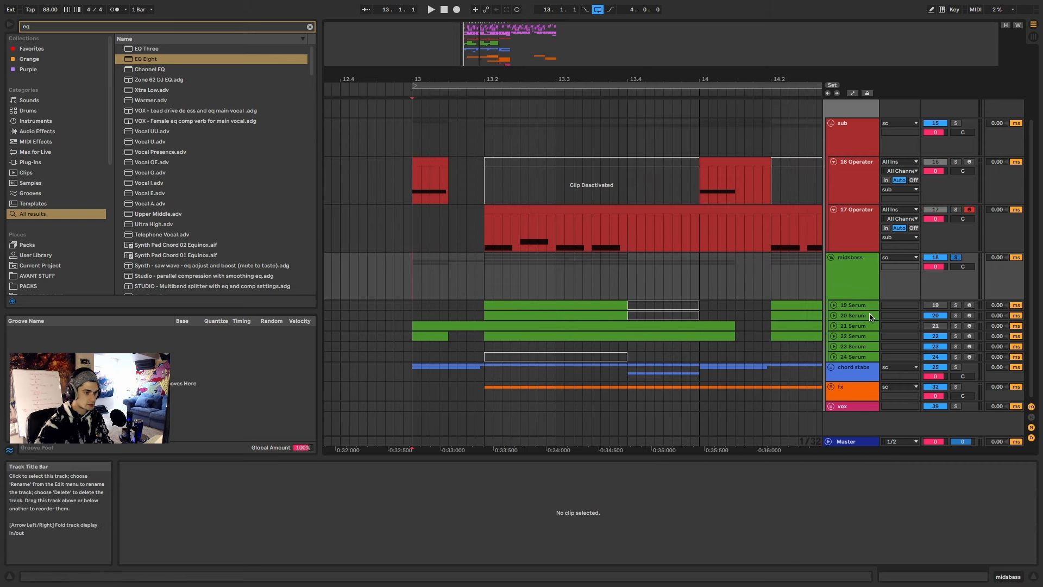
click(837, 338)
click(833, 336)
click(833, 324)
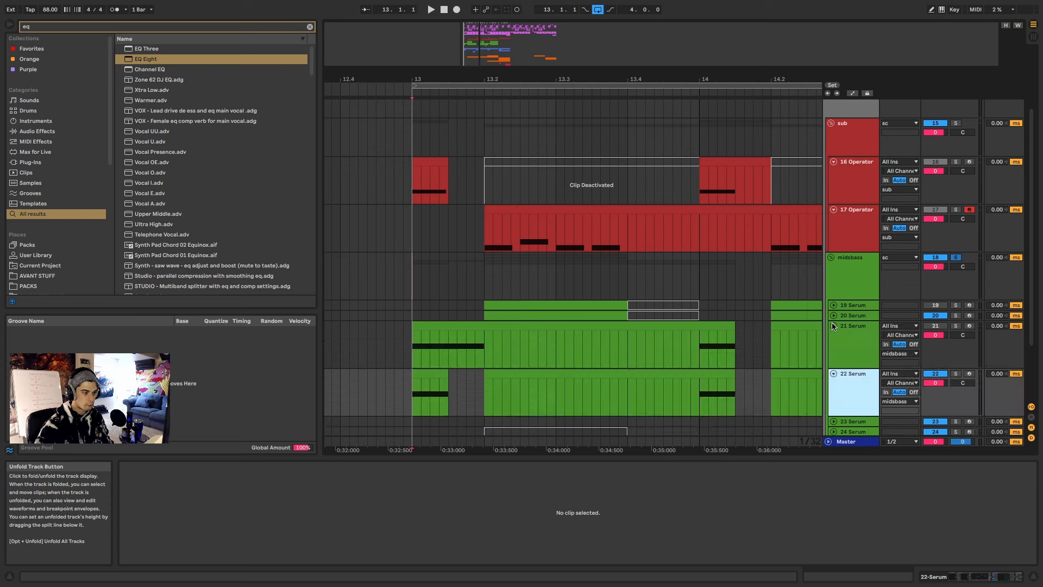
scroll(738, 333, down, 3)
scroll(801, 225, up, 4)
click(855, 182)
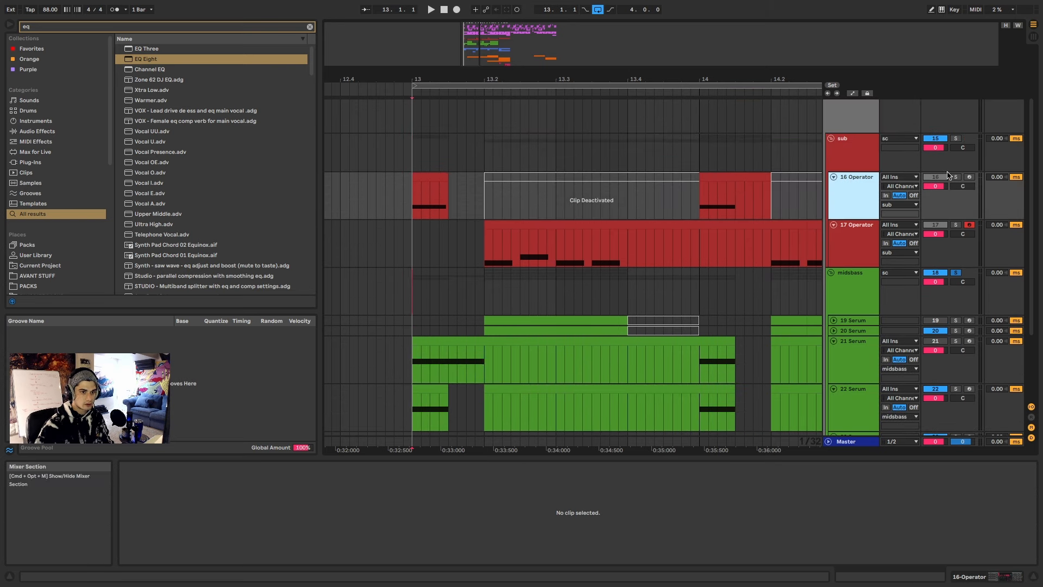
click(833, 330)
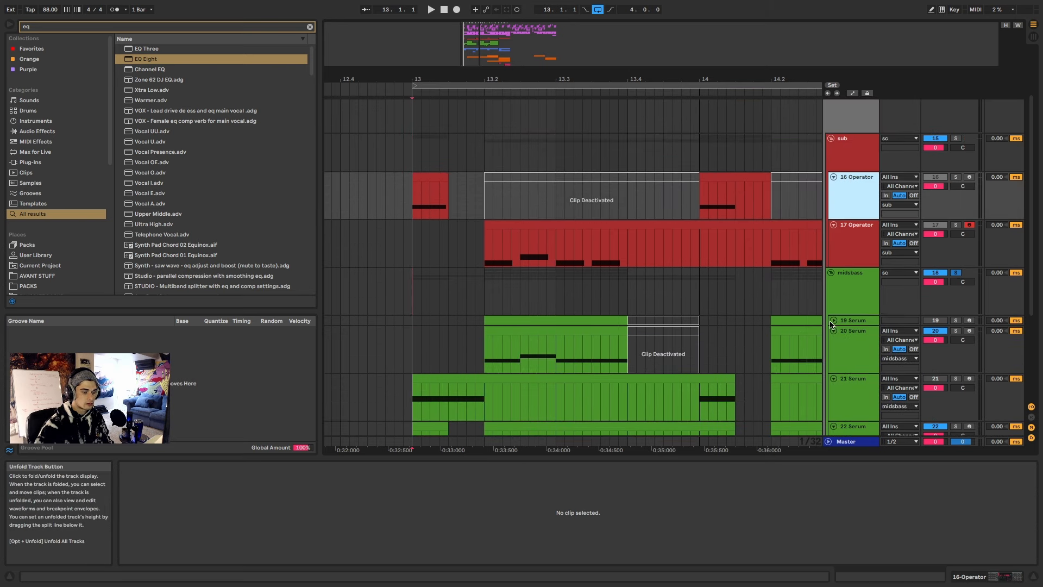
Step: Unfold the chord stabs group, select the 26 Serum clip starting at bar 13 and unfold its track
scroll(831, 330, down, 5)
click(831, 367)
scroll(831, 367, down, 4)
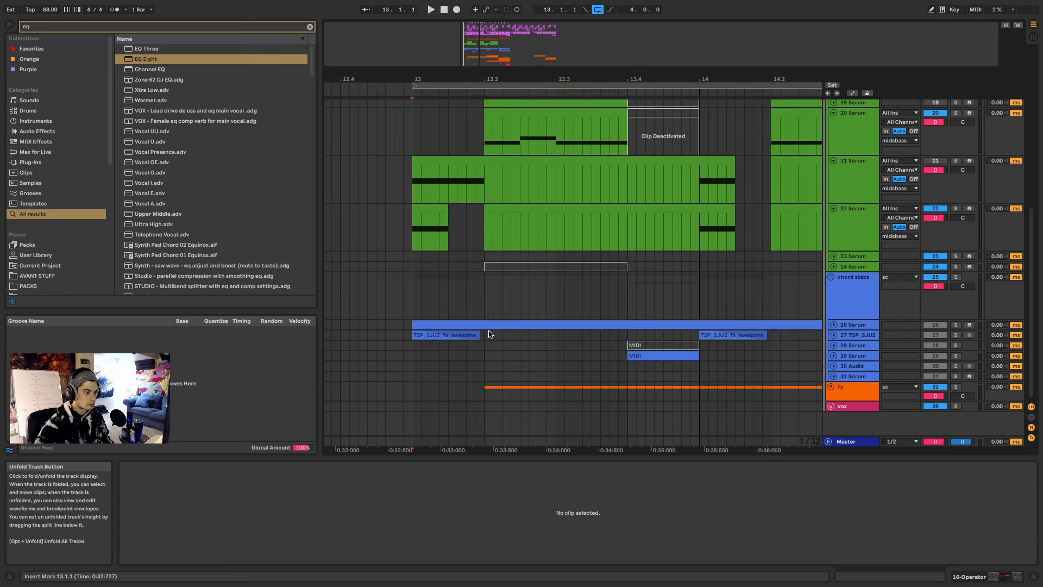
click(539, 321)
click(833, 325)
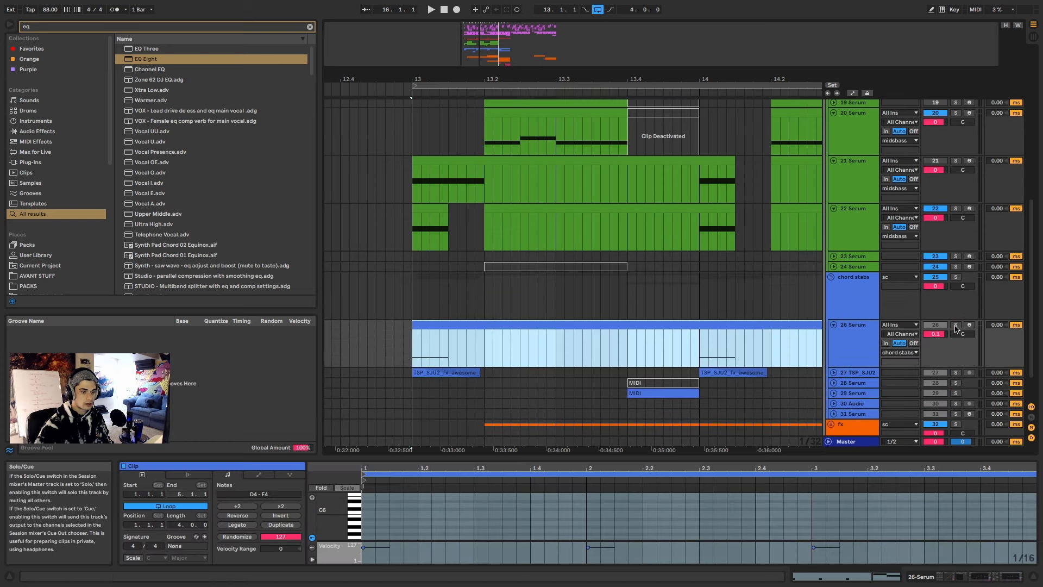
Step: Solo the 26 Serum track and play its chord stab clip from 13.1.1
click(956, 325)
click(560, 320)
key(space)
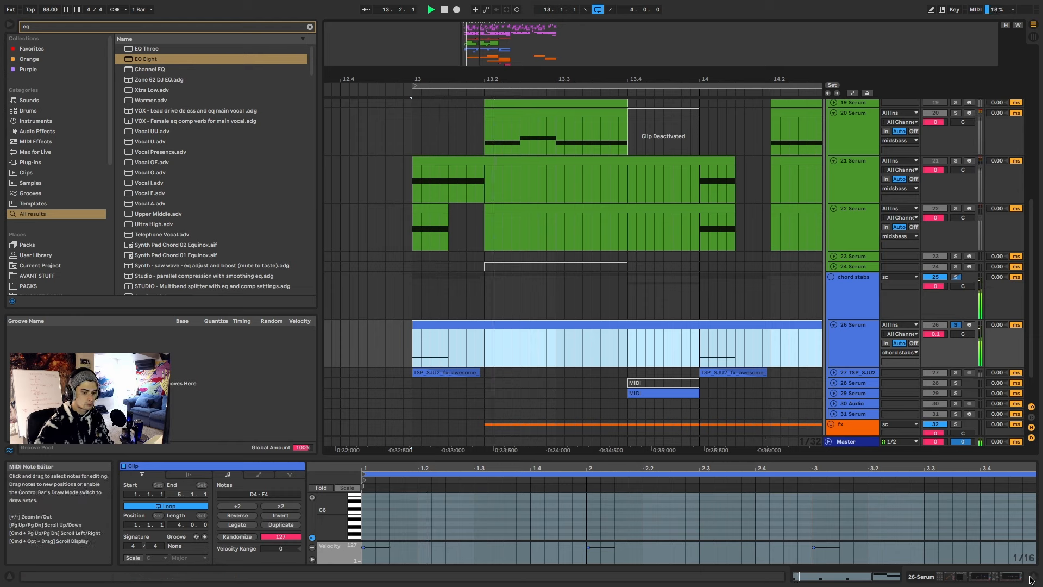
Step: Show the 26 Serum track's device chain, stop playback and open the Serum plug-in window with the Chord Stack preset
click(1006, 579)
key(space)
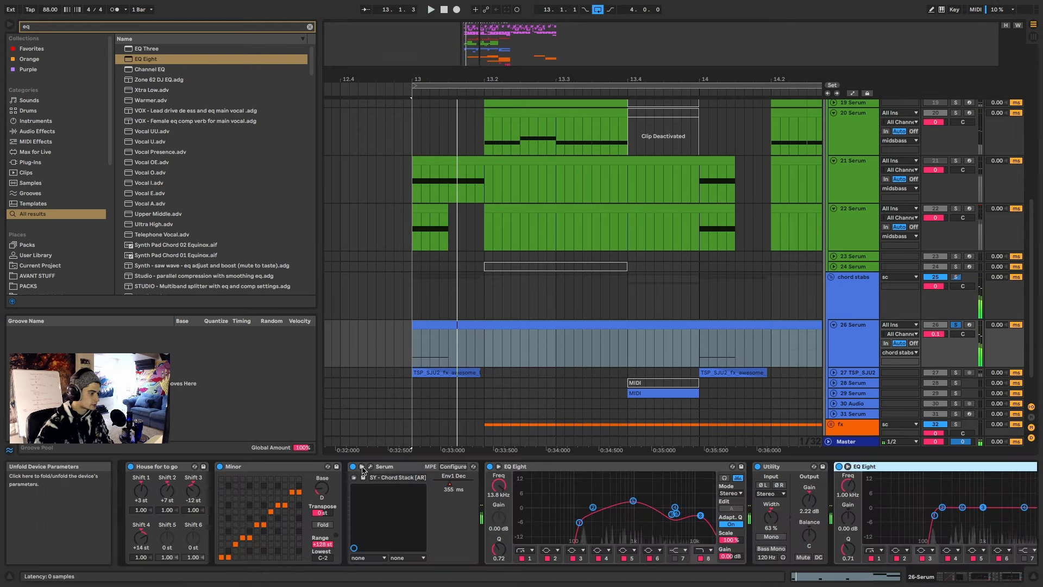
click(371, 465)
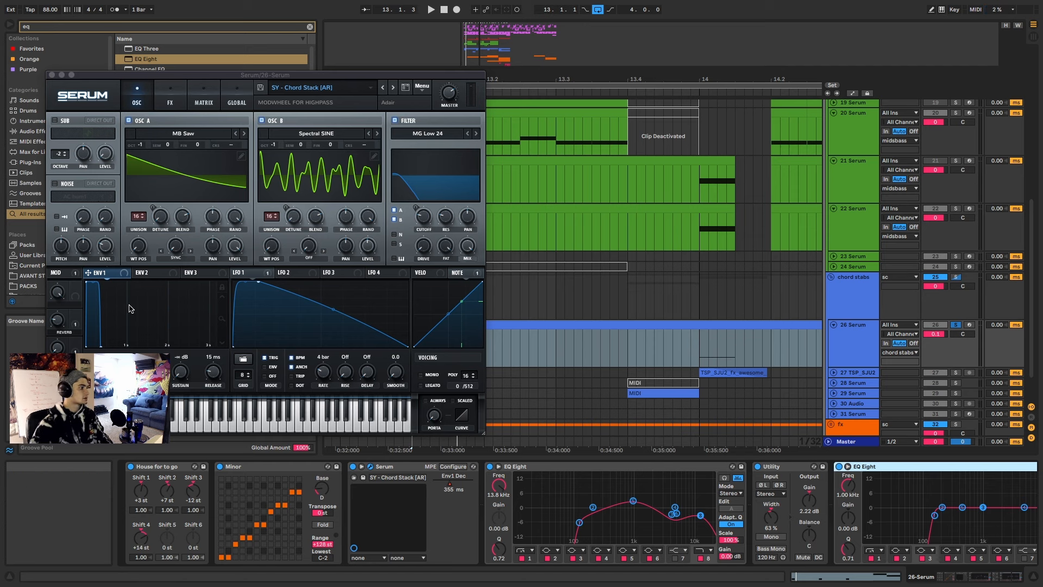
Step: Close the Serum window, select the Minor scale device and play the soloed chord stabs across several bars
click(52, 74)
key(space)
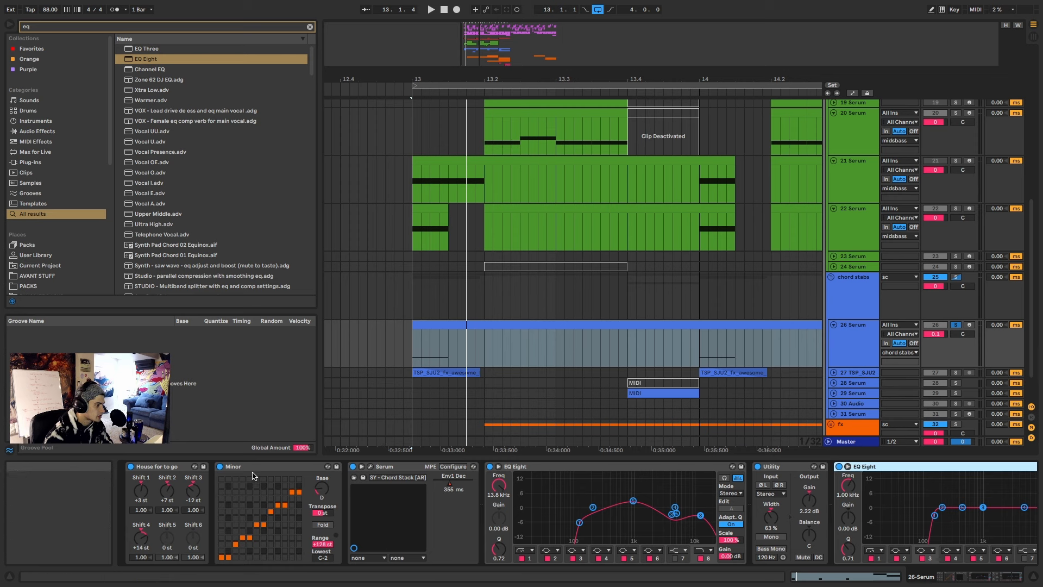
click(303, 480)
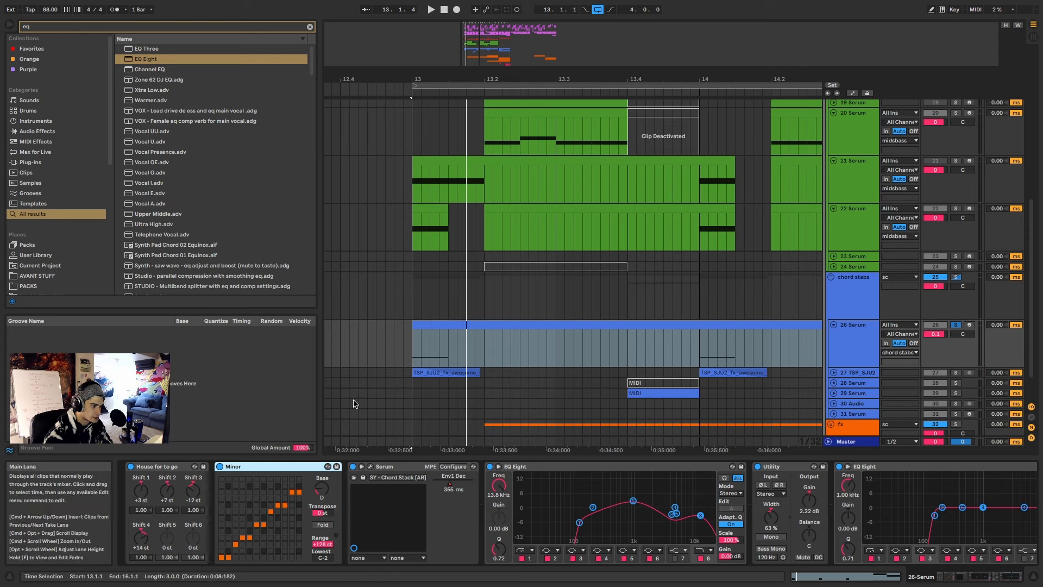
key(space)
scroll(662, 333, down, 10)
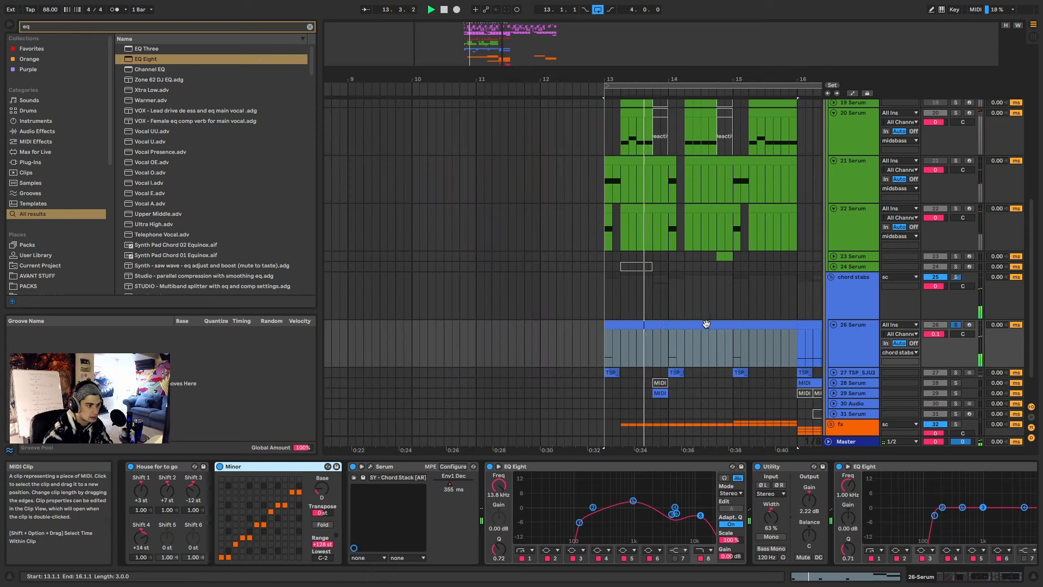
Step: Stop playback and reselect the 26 Serum chord stab clip from 13.1.1 to 16.1.1
scroll(573, 343, up, 5)
scroll(606, 337, up, 2)
click(605, 327)
key(space)
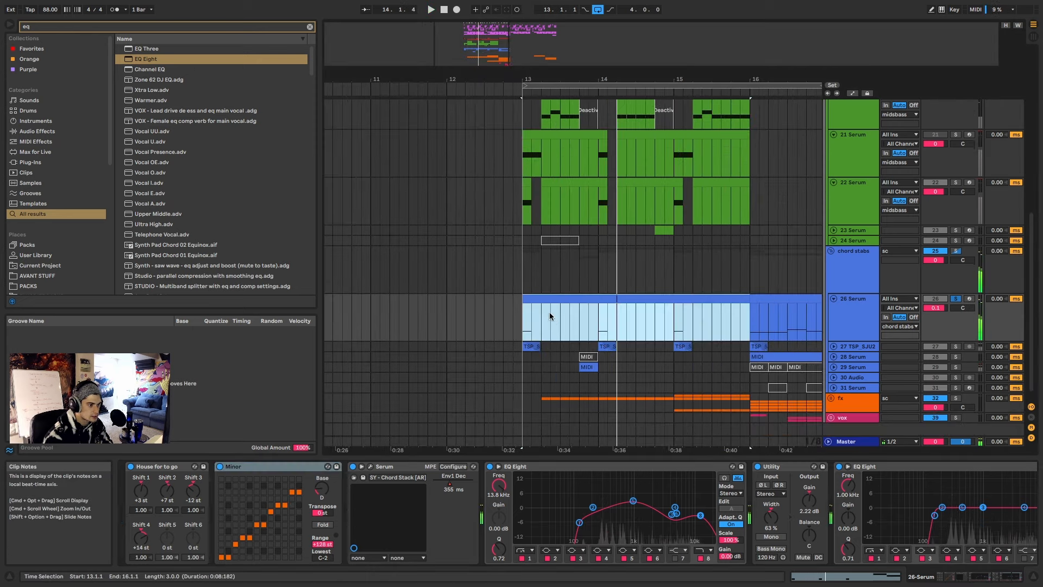
scroll(550, 313, up, 5)
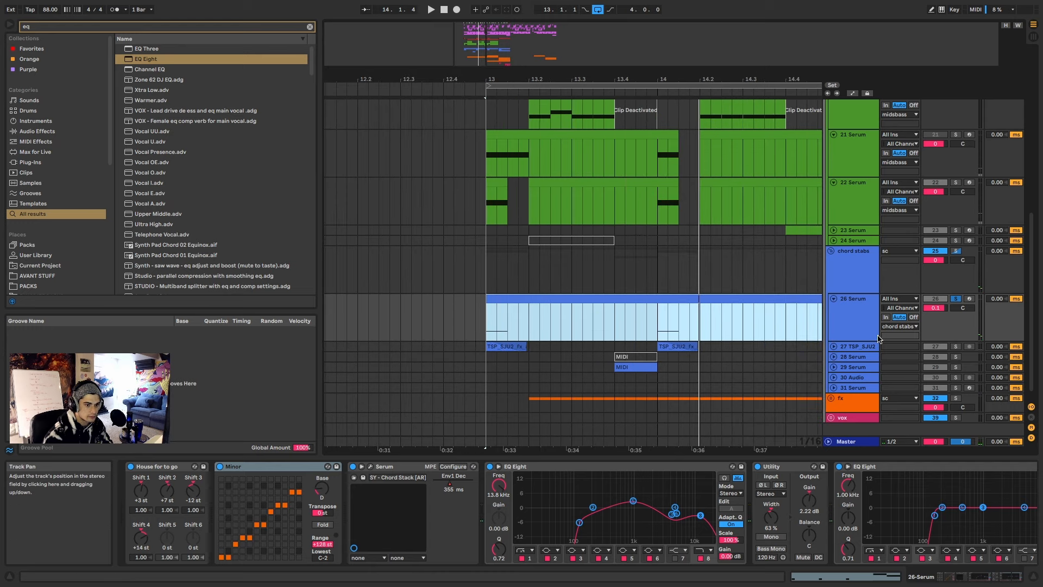
Step: Unfold the 27 TSP_SJU2 track and select bar 13 of its horn stab lane
click(834, 346)
click(856, 330)
click(853, 349)
scroll(676, 363, down, 5)
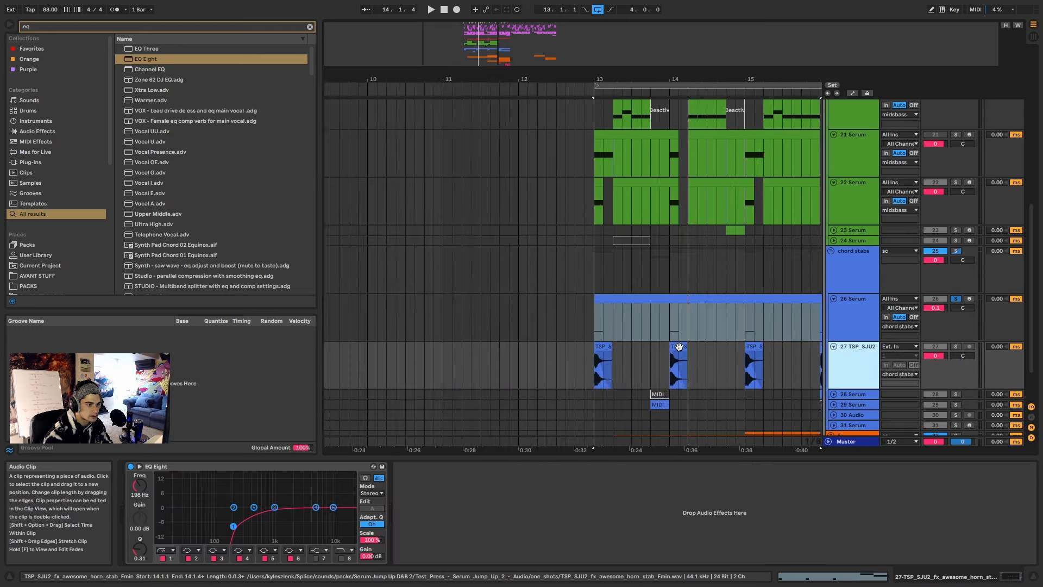
click(619, 363)
scroll(693, 358, down, 4)
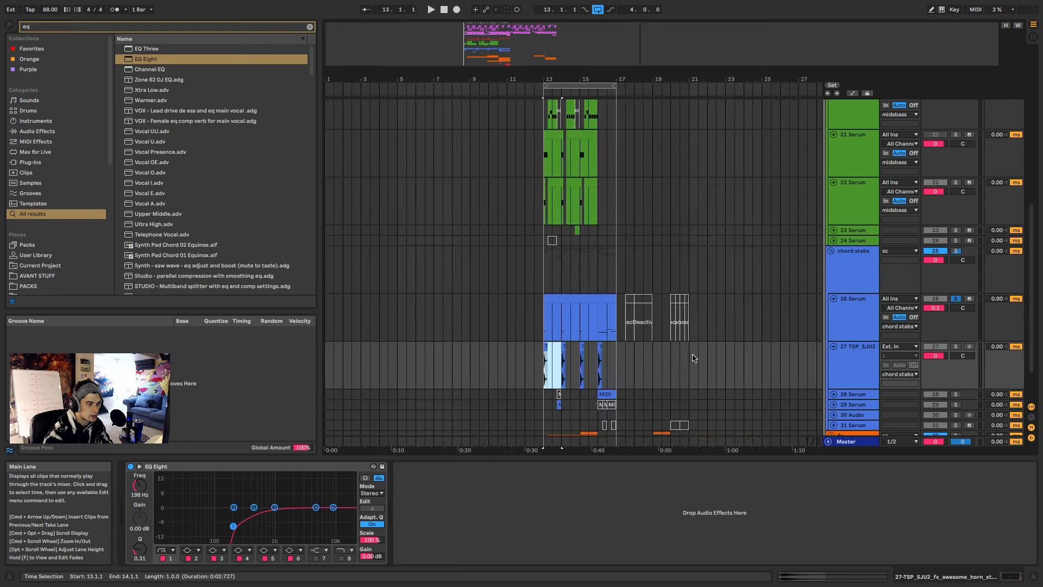
Step: Select bar 16 of the 27 TSP_SJU2 track, from 16.1.1 to 17.1.1
scroll(584, 354, up, 5)
drag(628, 354, 683, 365)
key(super+z)
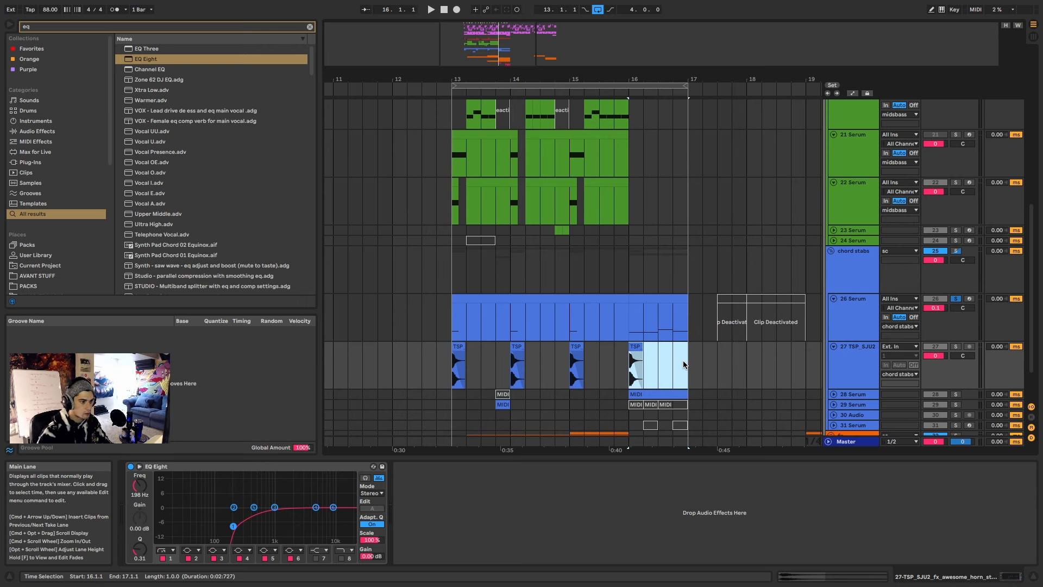
Step: Solo the 26 Serum track, select its clip from 13.1.1 to 16.1.1 and compare it with the bass clips
click(469, 296)
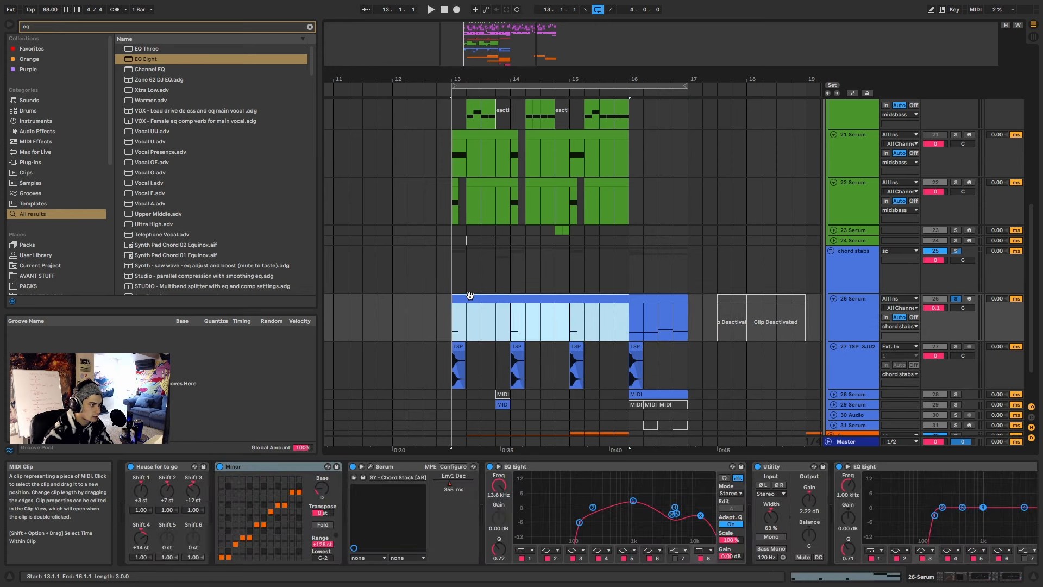
scroll(465, 324, up, 3)
scroll(481, 275, up, 5)
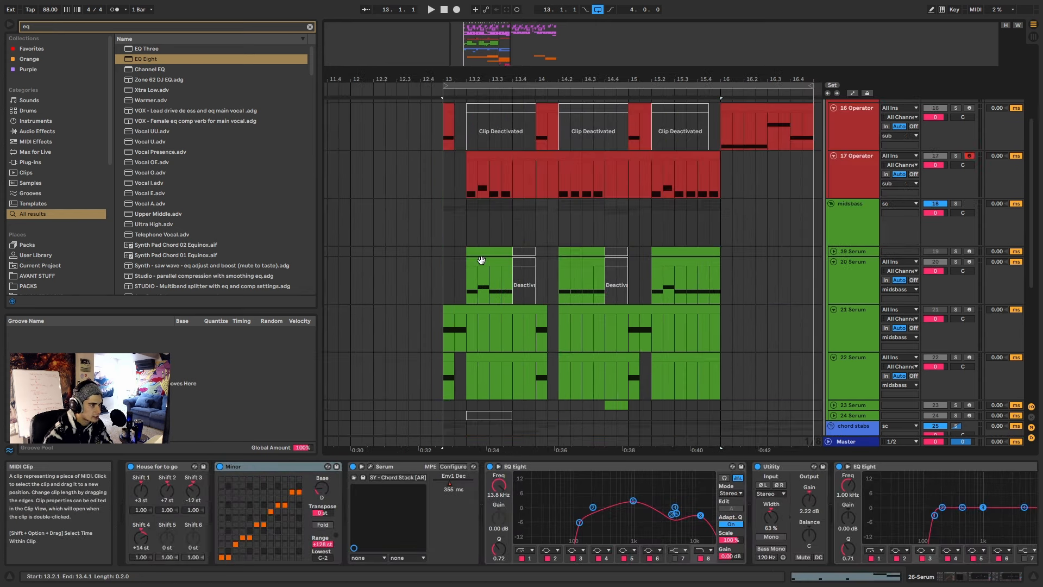
scroll(481, 259, down, 5)
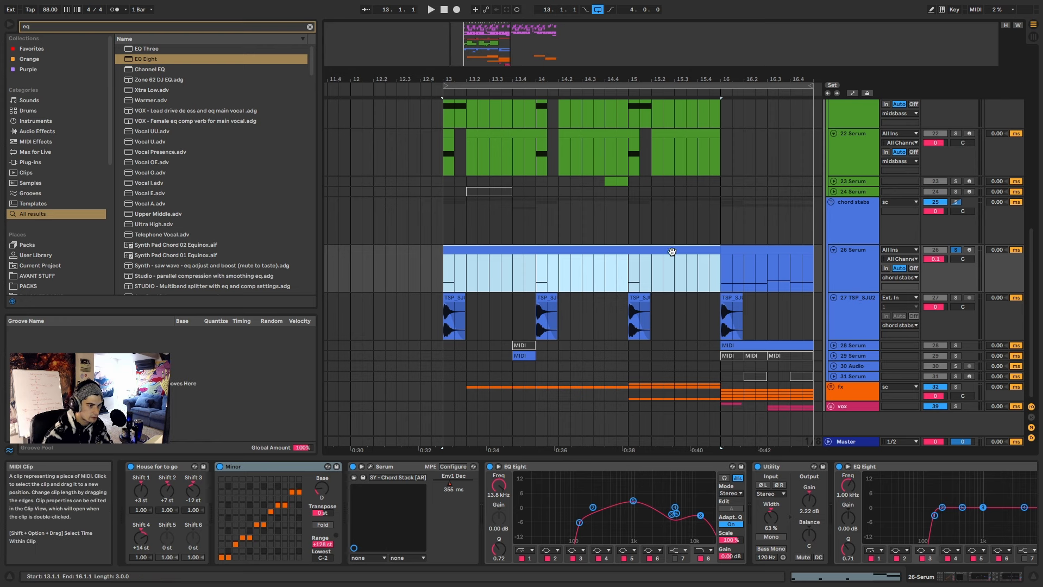
click(956, 252)
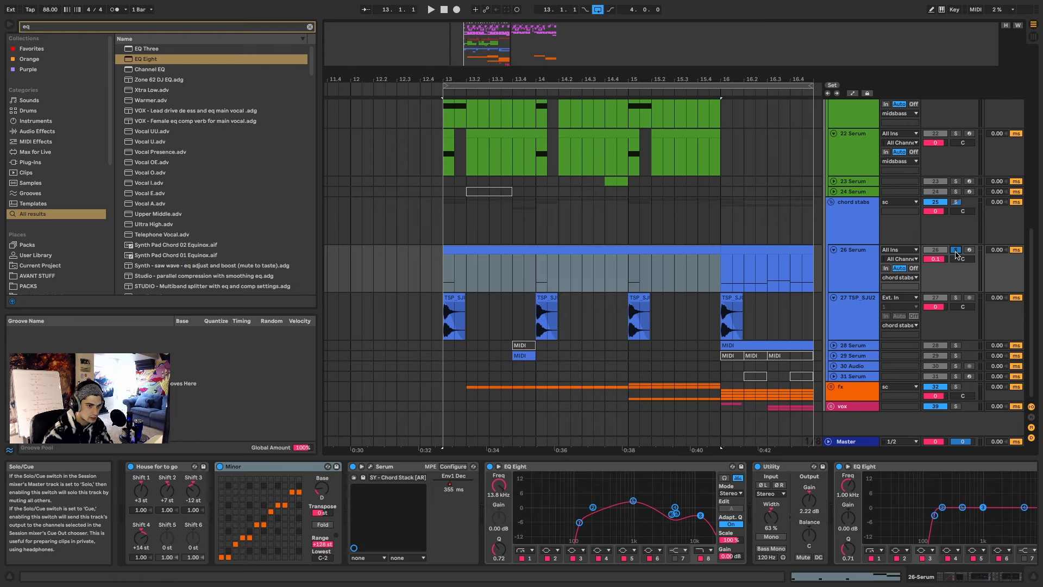
click(501, 247)
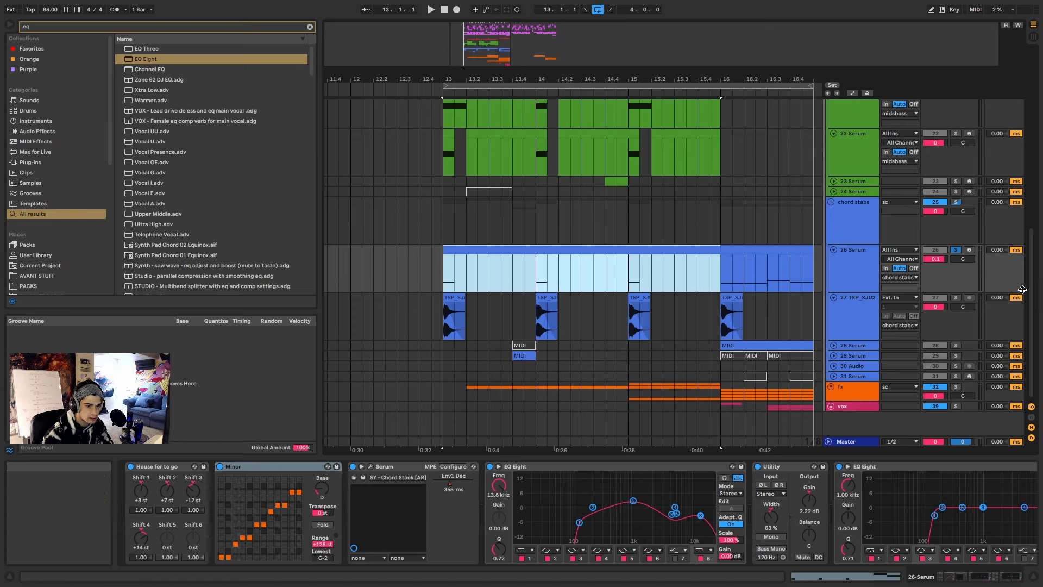
Step: Solo the 27 TSP_SJU2 track and select its horn stab clip at 13.1.1
click(956, 297)
scroll(447, 304, up, 3)
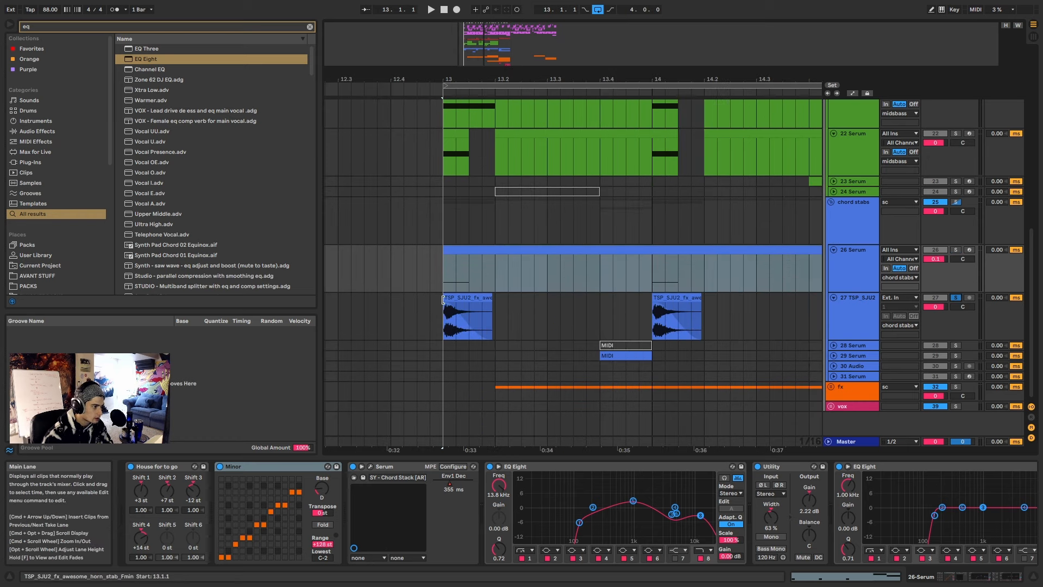
click(477, 297)
scroll(471, 315, up, 3)
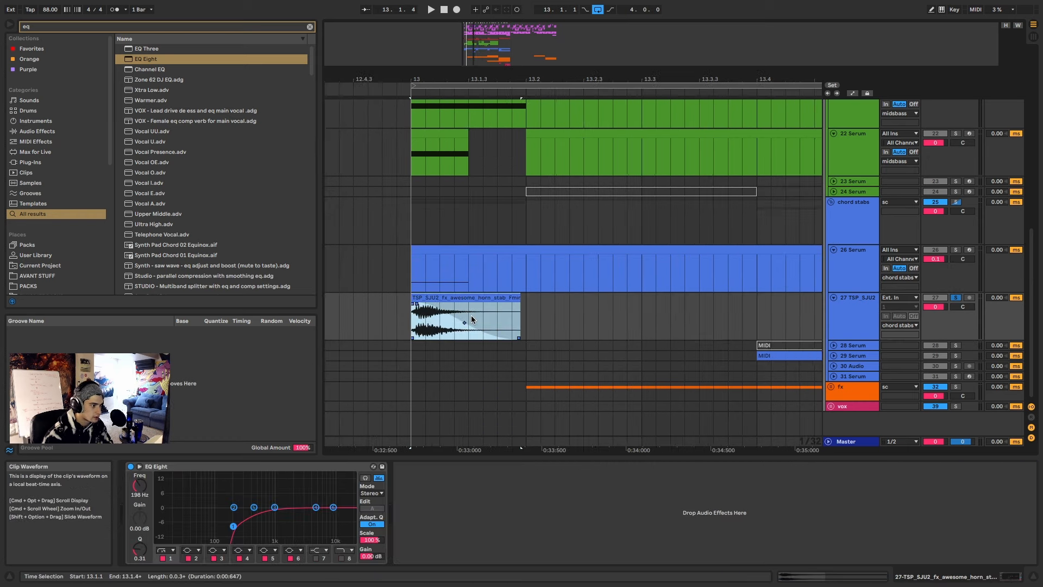
Step: Audition the soloed horn stab repeatedly from 13.1.1
click(955, 298)
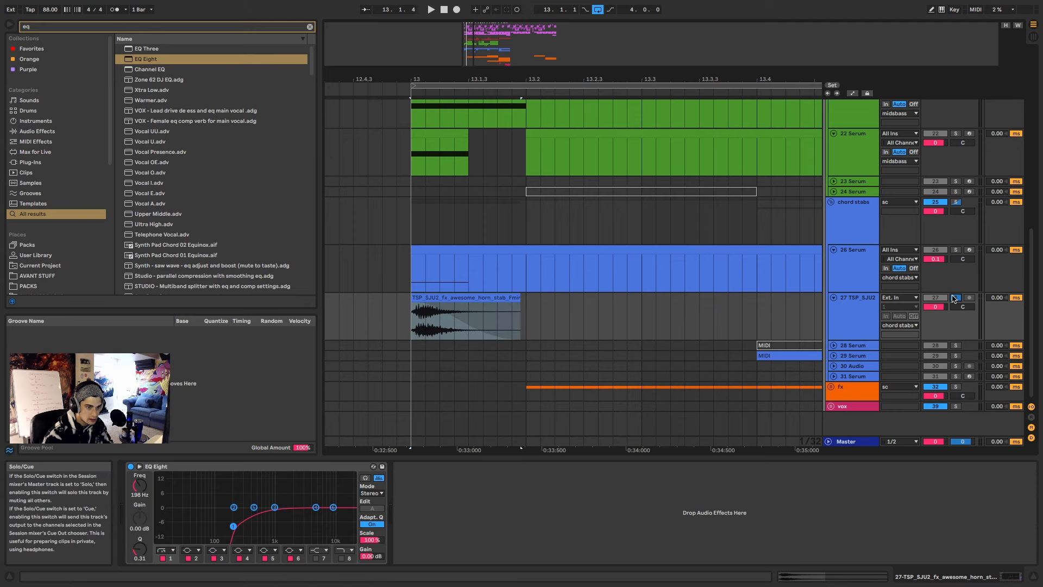
click(955, 298)
key(space)
key(space)
key(space)
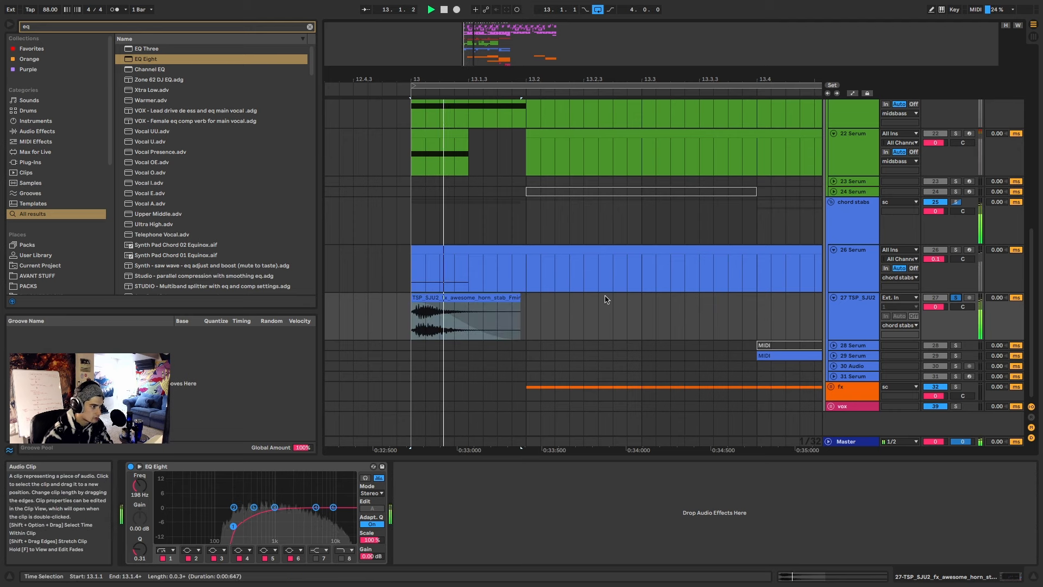
key(space)
key(space)
key(space)
Step: Add the 26 Serum track to the solo and play it together with the horn stab from 13.1.1
click(955, 249)
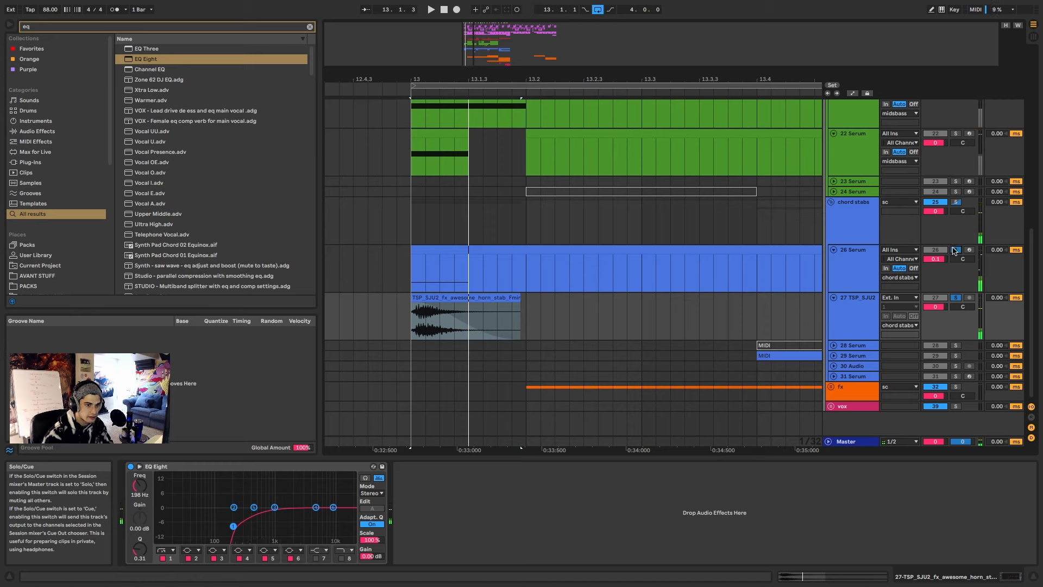
scroll(619, 252, up, 3)
key(space)
scroll(620, 253, up, 5)
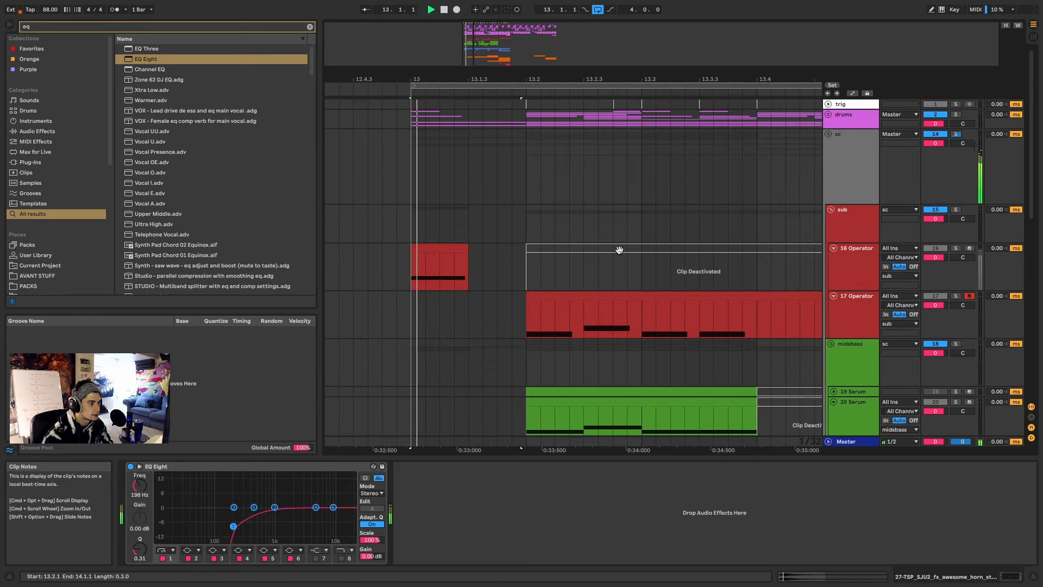
Step: Add the 16 Operator sub to the soloed stabs, select its clip at 13.1.1 and play the layered hit
click(956, 230)
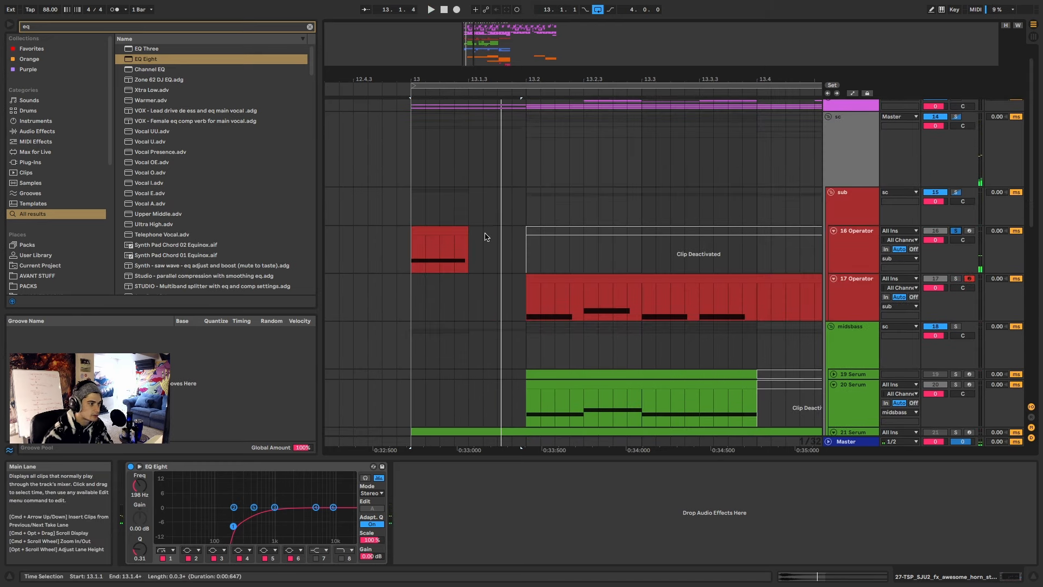
click(445, 233)
key(space)
scroll(451, 239, down, 5)
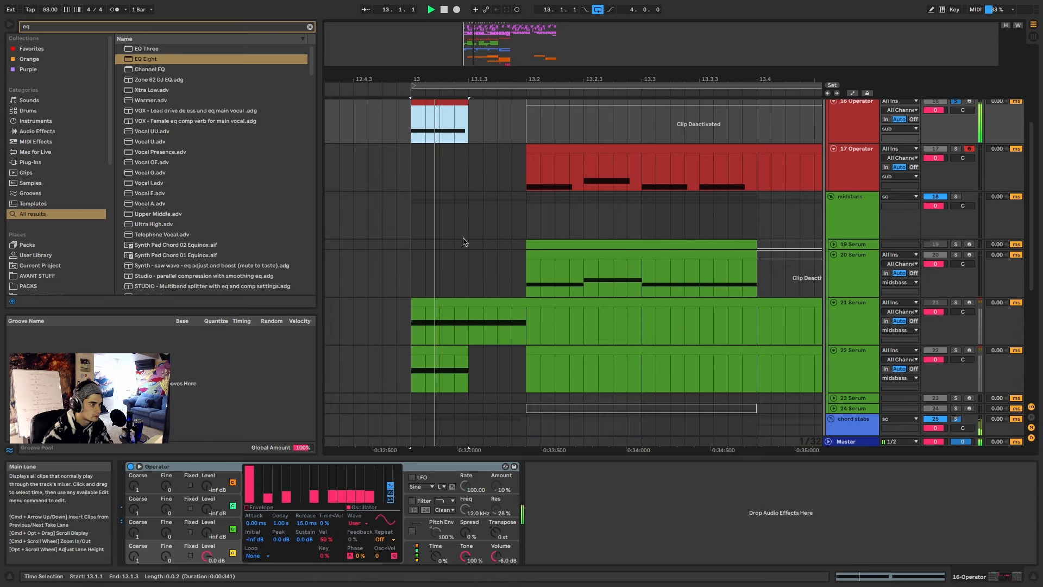
key(space)
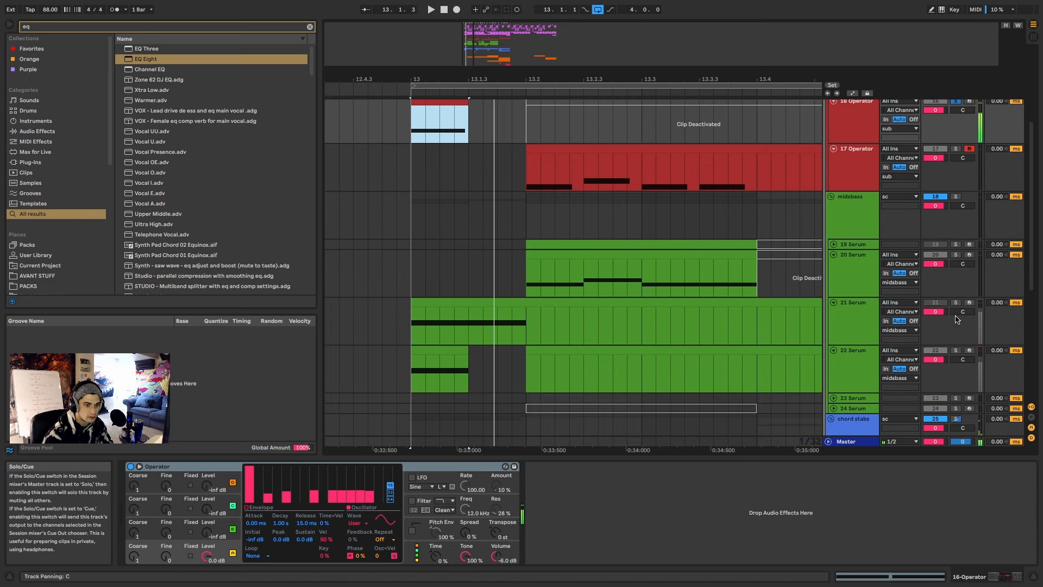
Step: Add the 22 Serum midsbass to the soloed layers, select its clip at 13.1.1 and play the combined hit
click(955, 350)
scroll(429, 188, down, 5)
click(429, 188)
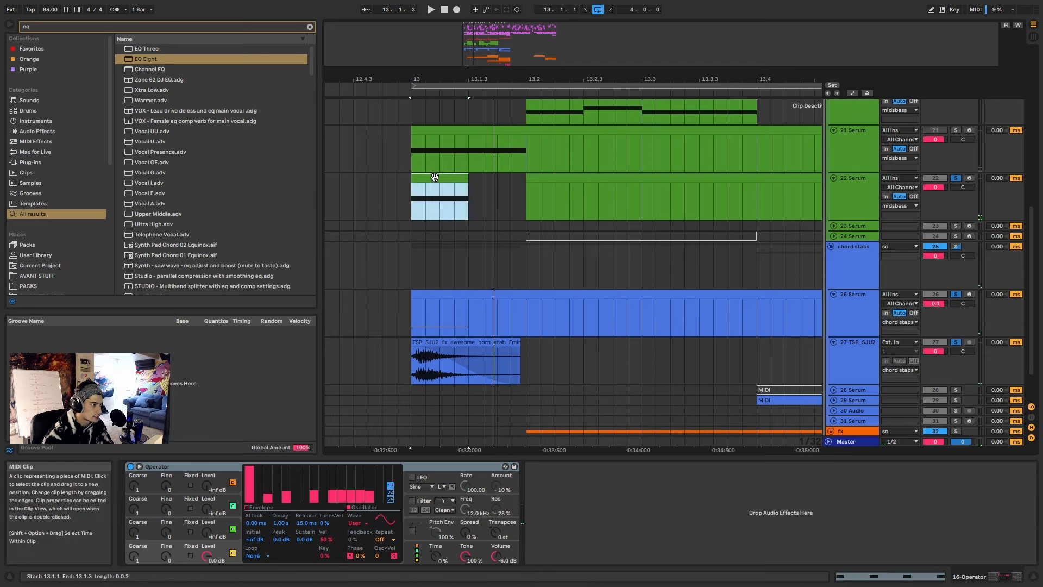
key(space)
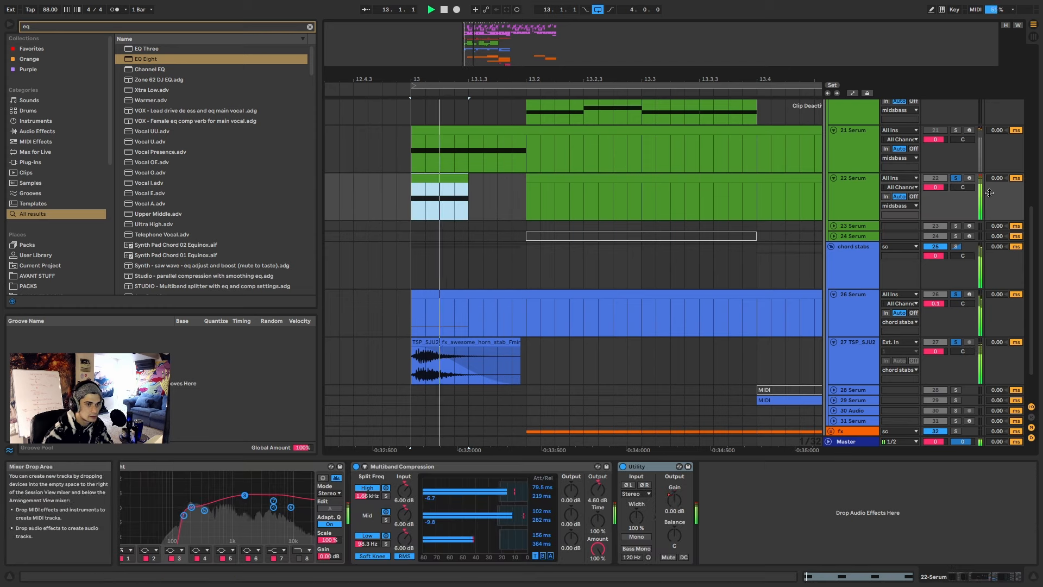
scroll(692, 247, down, 2)
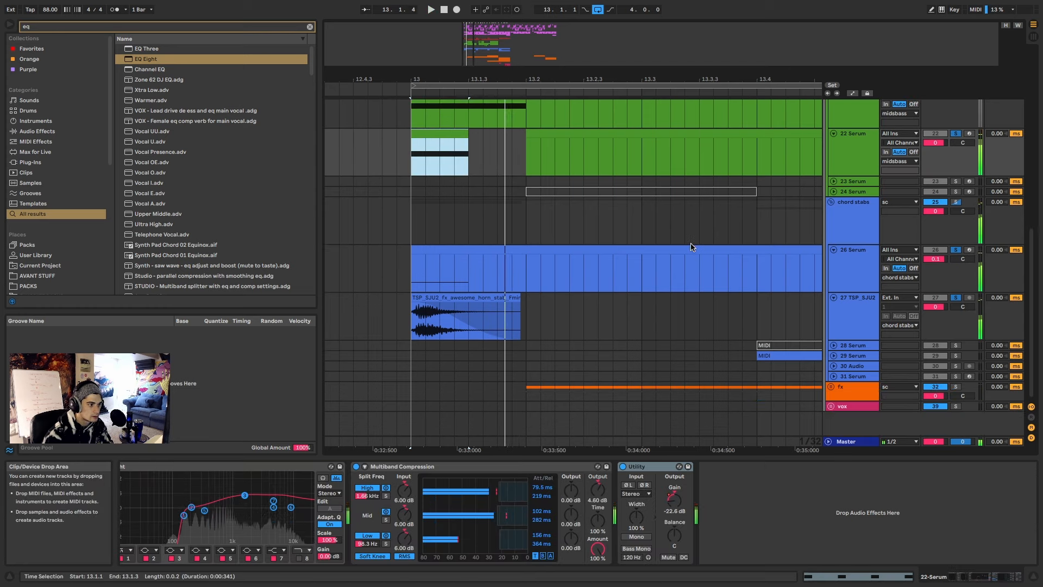
Step: Examine how the sub, midsbass and chord stab layers line up on the opening hit of bar 13
scroll(691, 247, up, 12)
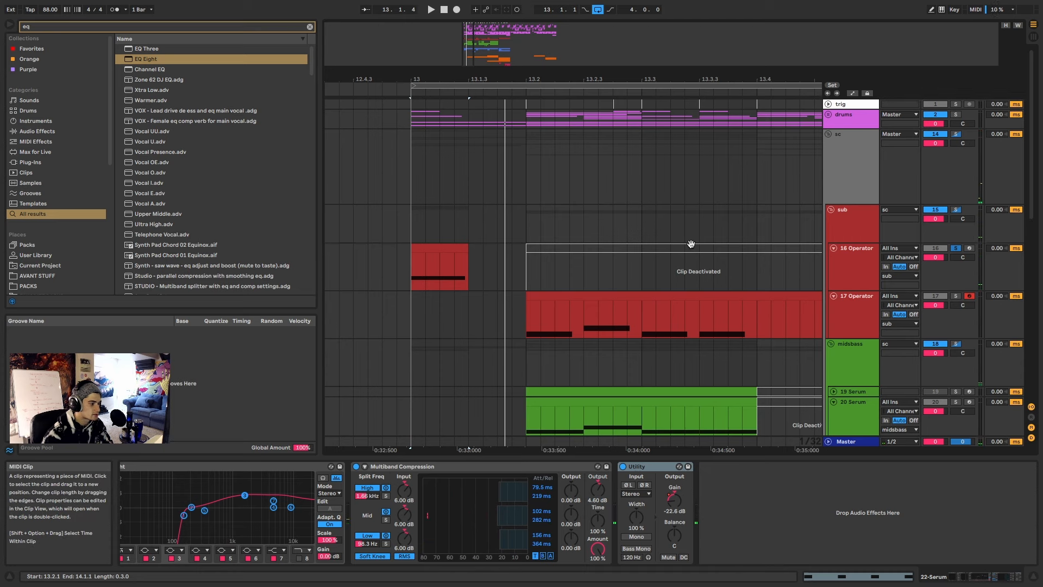
scroll(689, 246, down, 12)
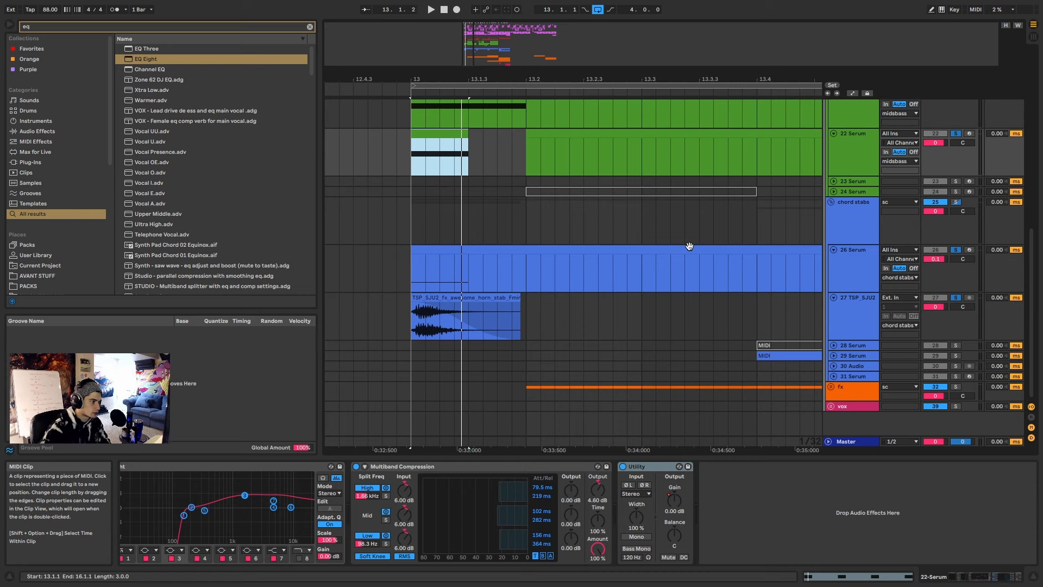
scroll(516, 200, up, 5)
scroll(501, 234, down, 5)
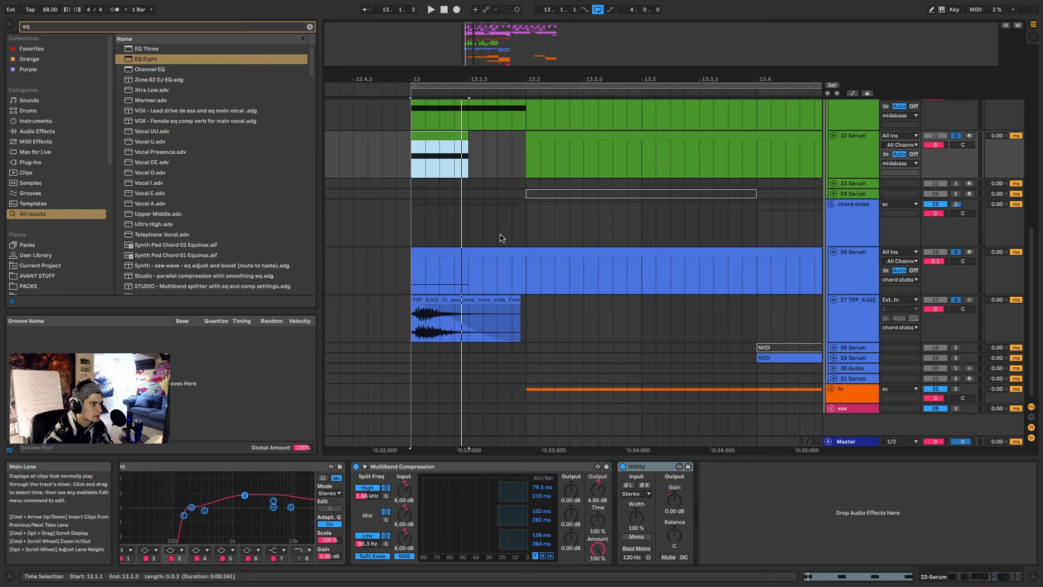
scroll(500, 237, up, 3)
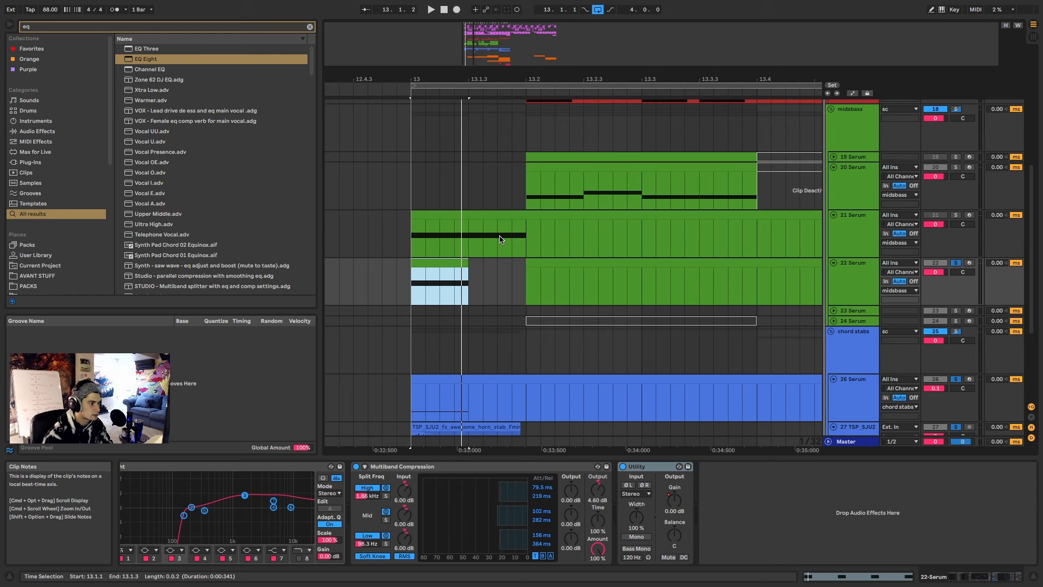
scroll(500, 239, up, 1)
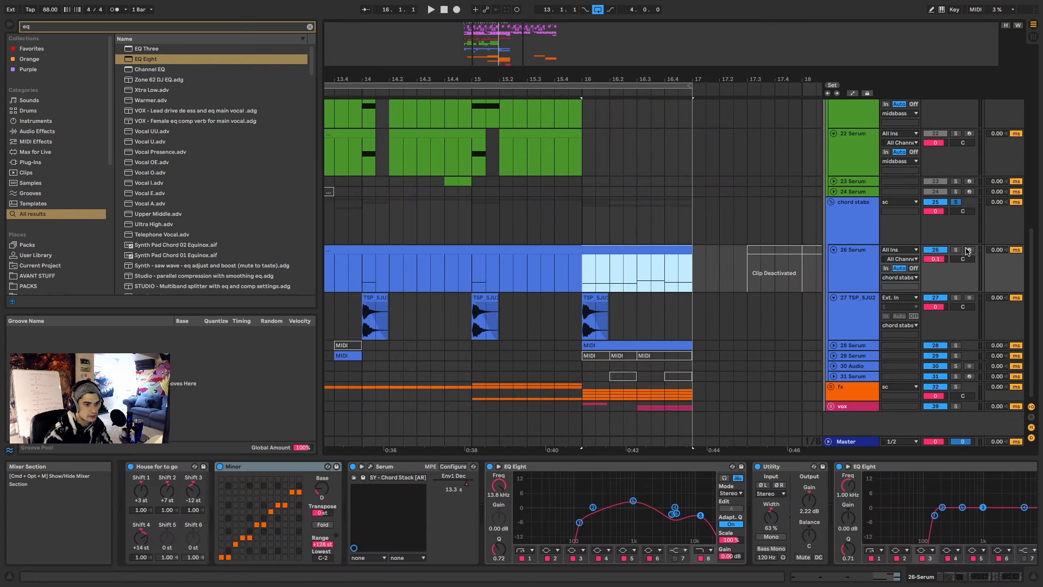
Step: Solo the 26 Serum track and play its chord stab clip at bar 16, from 16.1.1 to 17.1.1
click(956, 249)
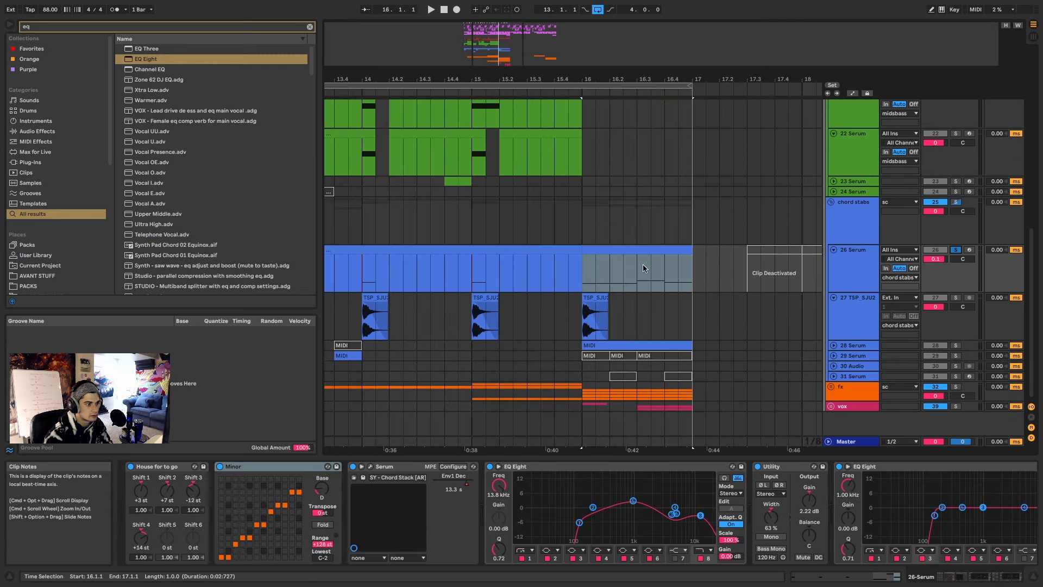
click(636, 250)
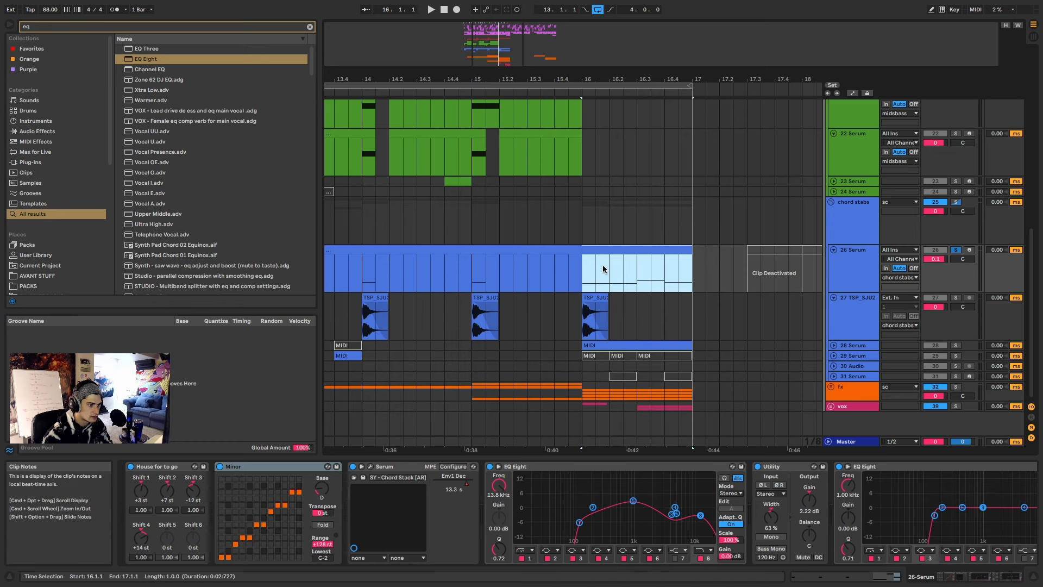
key(space)
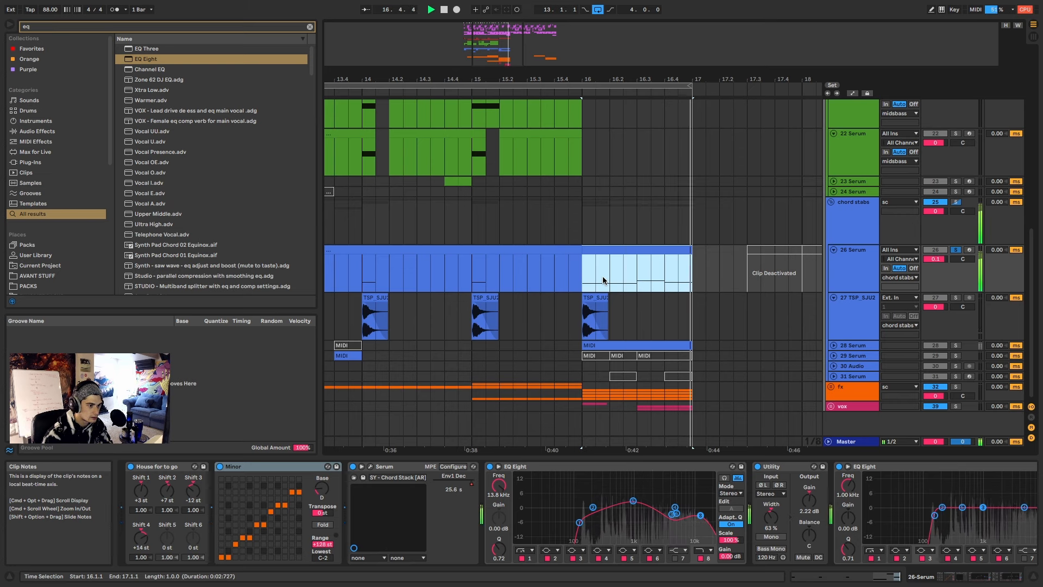
Step: Unfold the 28 Serum track, stop playback and select its MIDI clip at bar 16 to show the device chain
click(834, 349)
scroll(787, 305, down, 2)
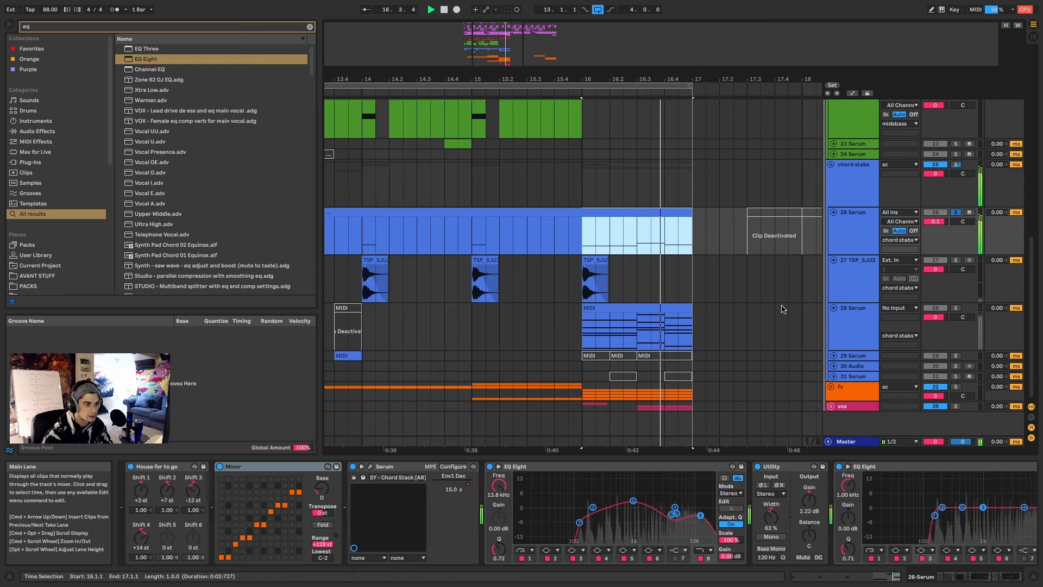
key(space)
click(617, 307)
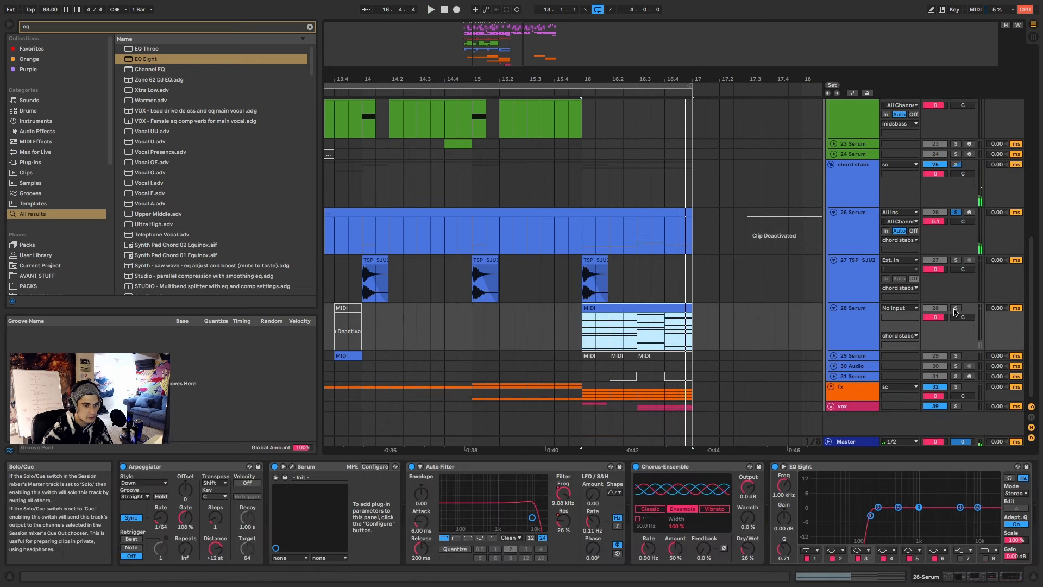
Step: Solo the 28 Serum track, bring the start of its device chain into view and play its clip from 16.1.1
click(646, 307)
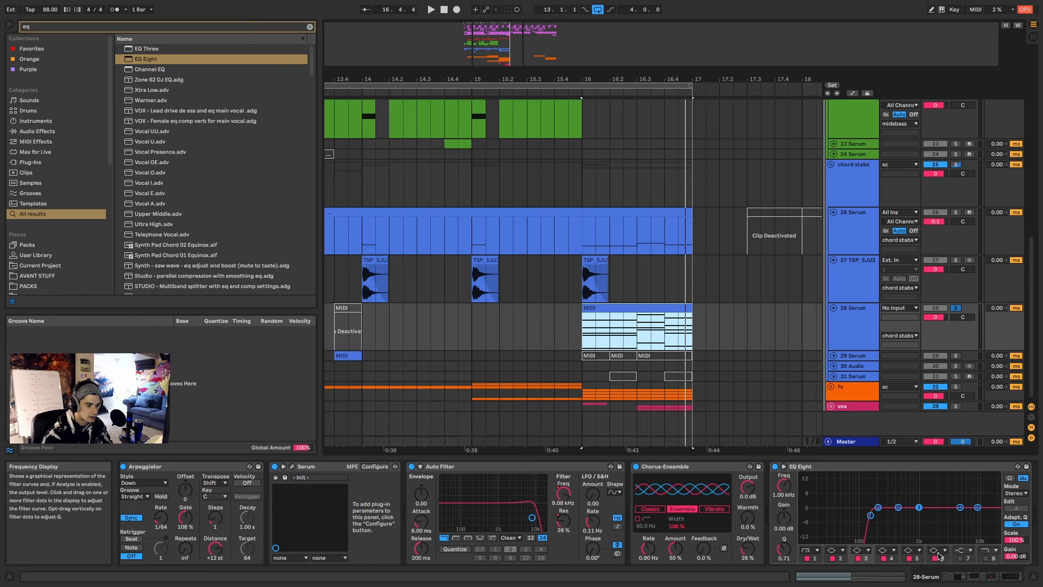
drag(976, 578, 951, 580)
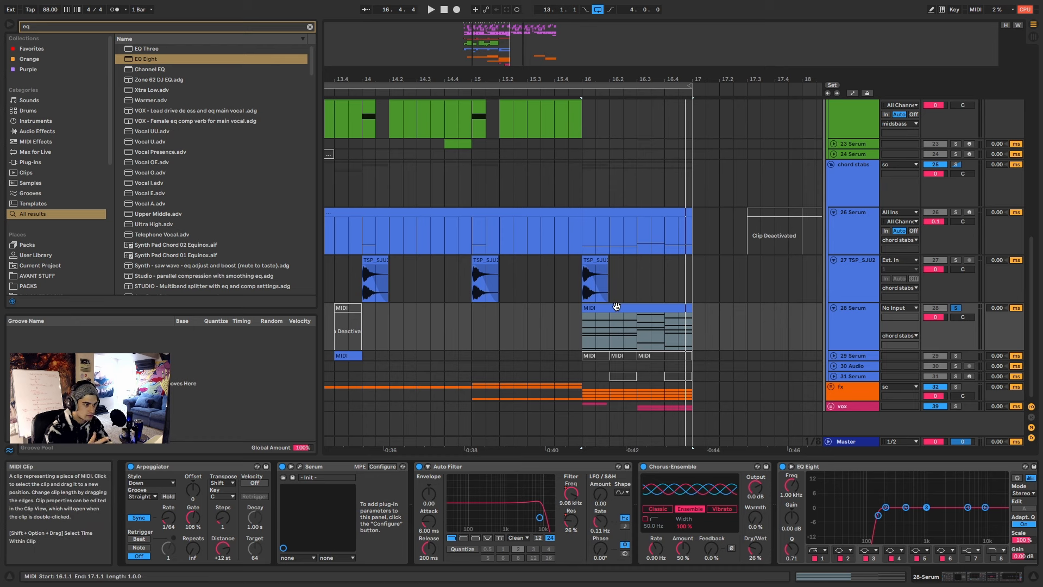
key(space)
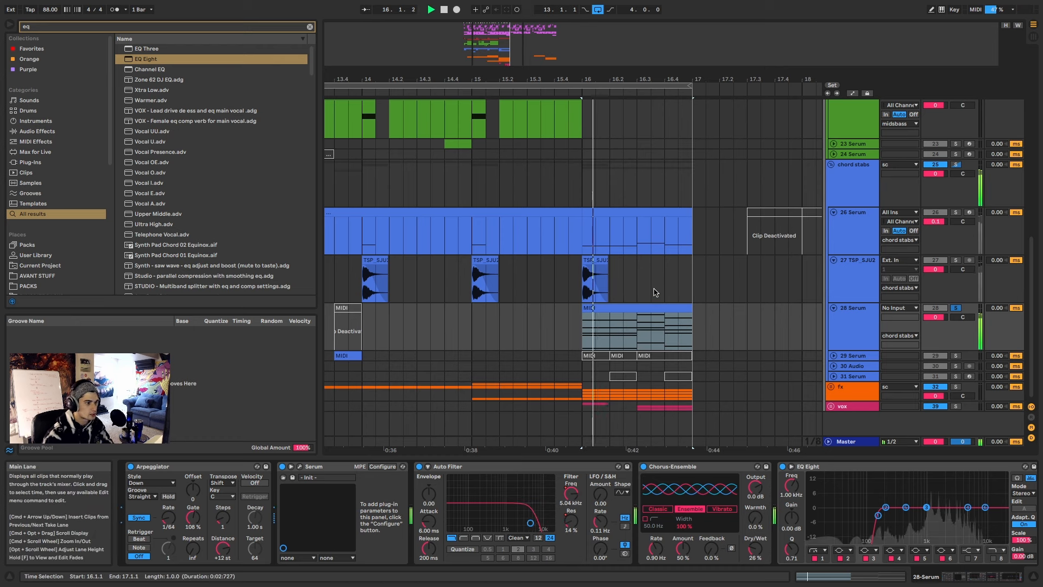
Step: Look over the Arpeggiator's style options on the 28 Serum track, replay its bar 16 clip and turn off its solo
key(space)
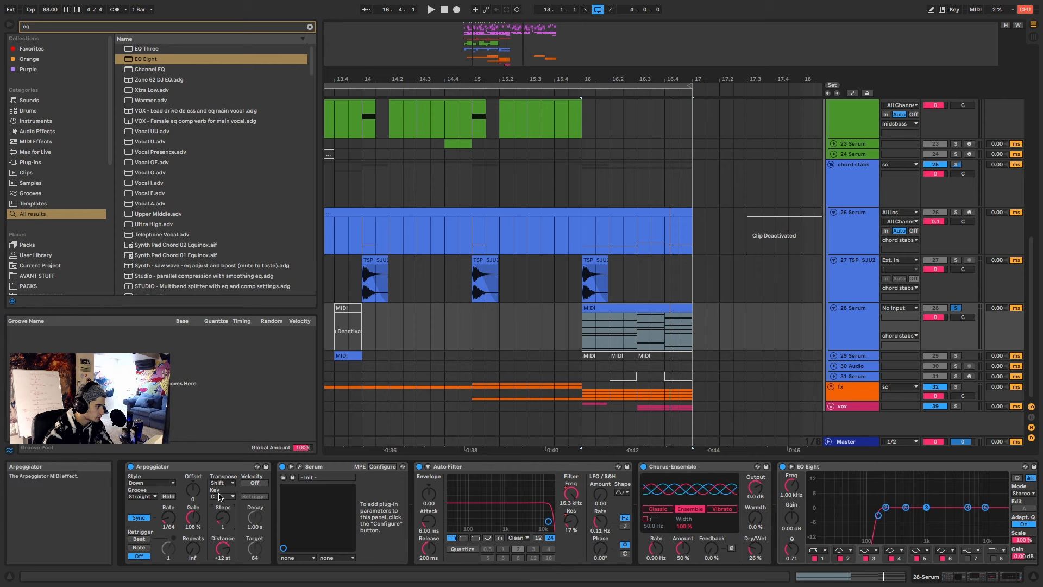
click(160, 482)
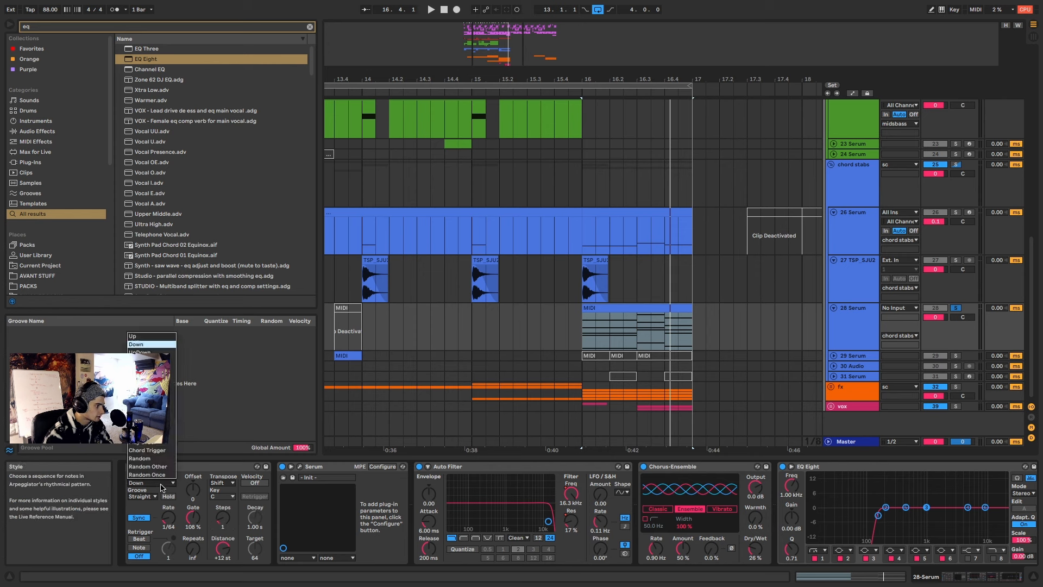
click(197, 469)
key(space)
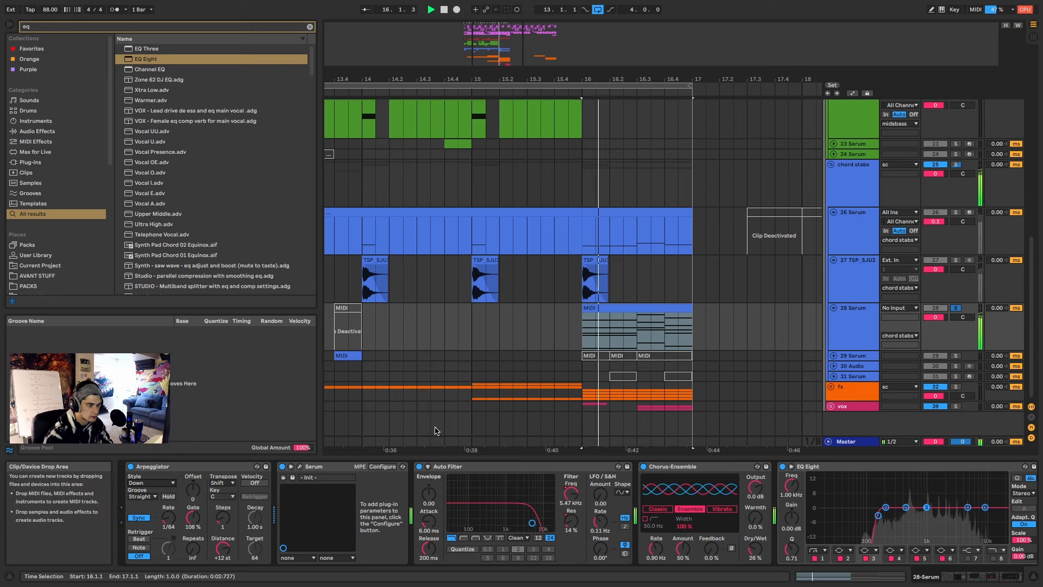
click(959, 309)
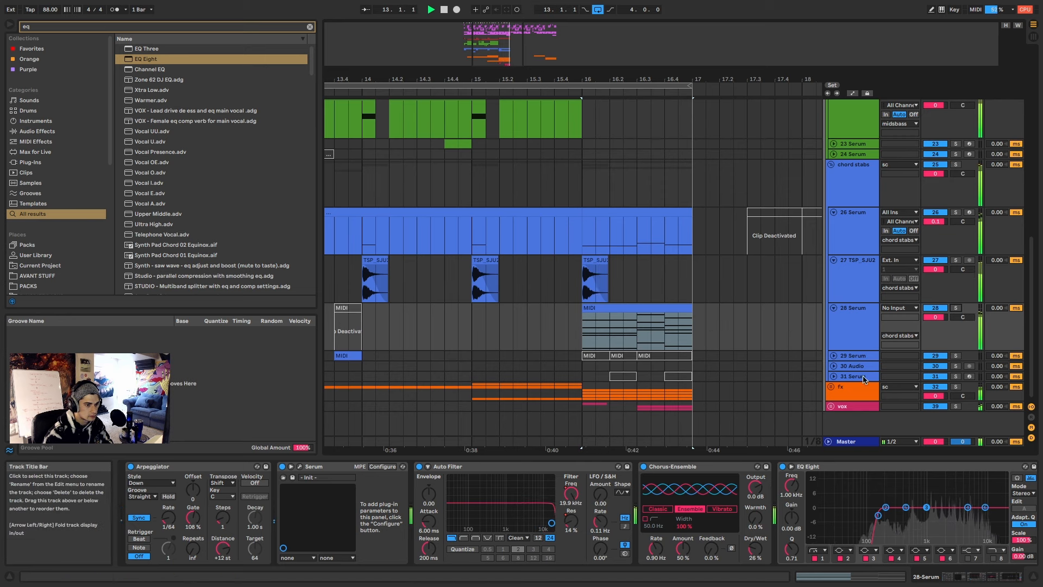
Step: Unfold the fx and vox groups and expand the 40 [OVERNIGHT] and 41 [ARDIST] vocal tracks
click(566, 318)
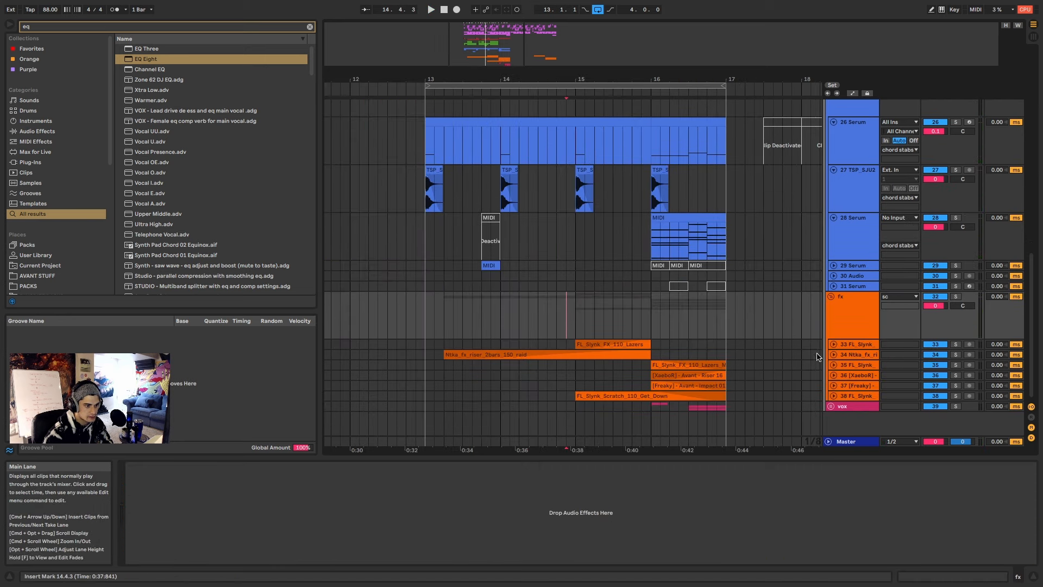
click(830, 405)
scroll(824, 406, down, 3)
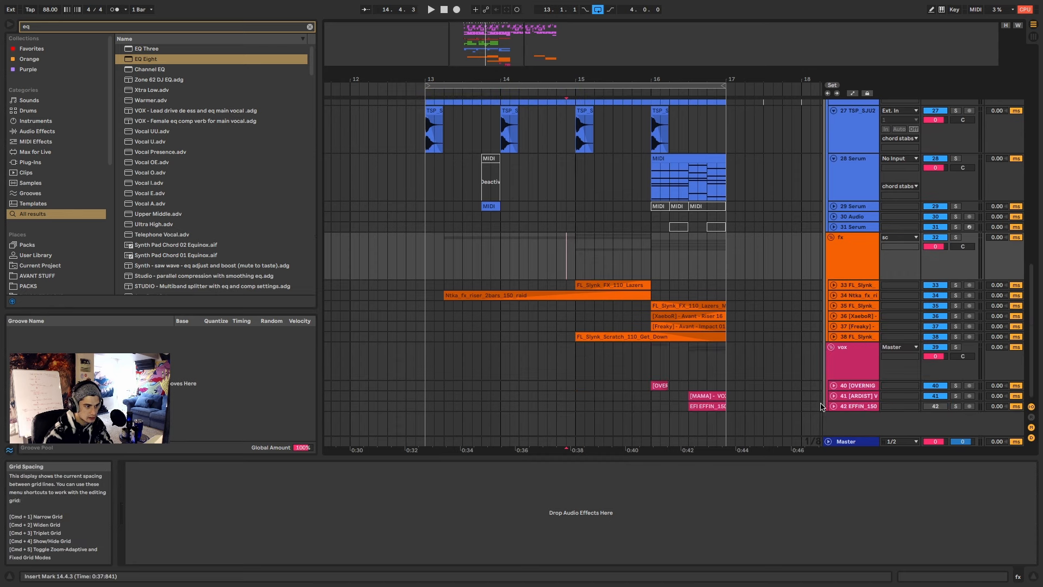
click(855, 374)
click(834, 386)
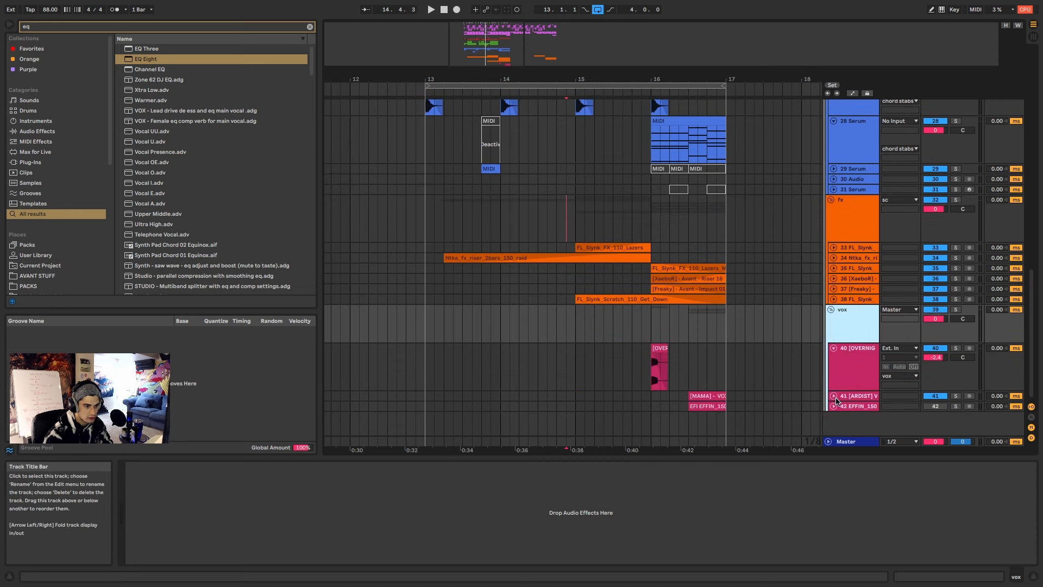
click(834, 397)
click(851, 401)
Step: Solo the vox group and play the [OVERNIGHT] vocal clip from 16.1.1
scroll(708, 363, up, 5)
click(592, 346)
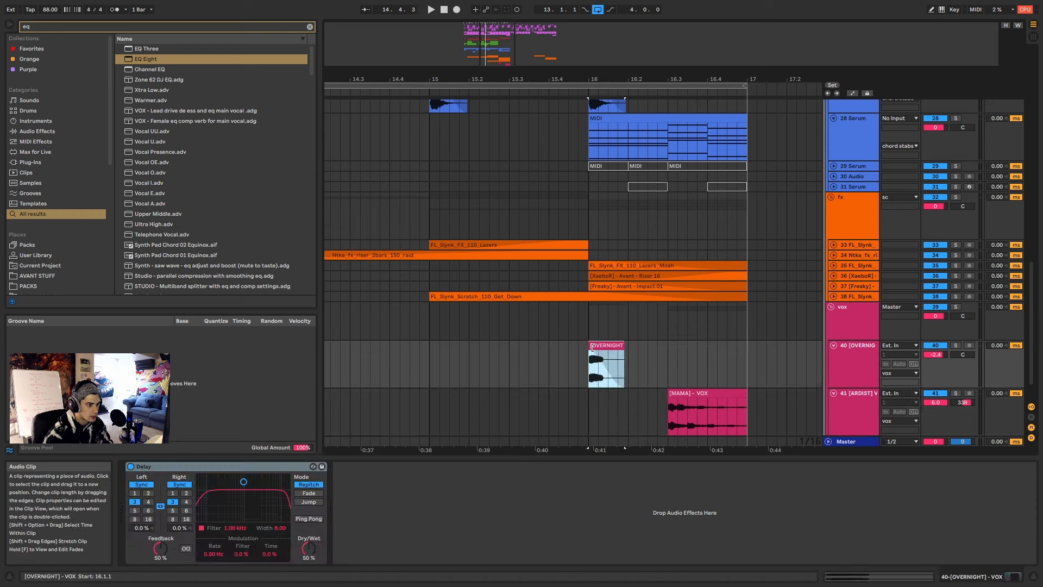
click(955, 306)
scroll(662, 327, down, 1)
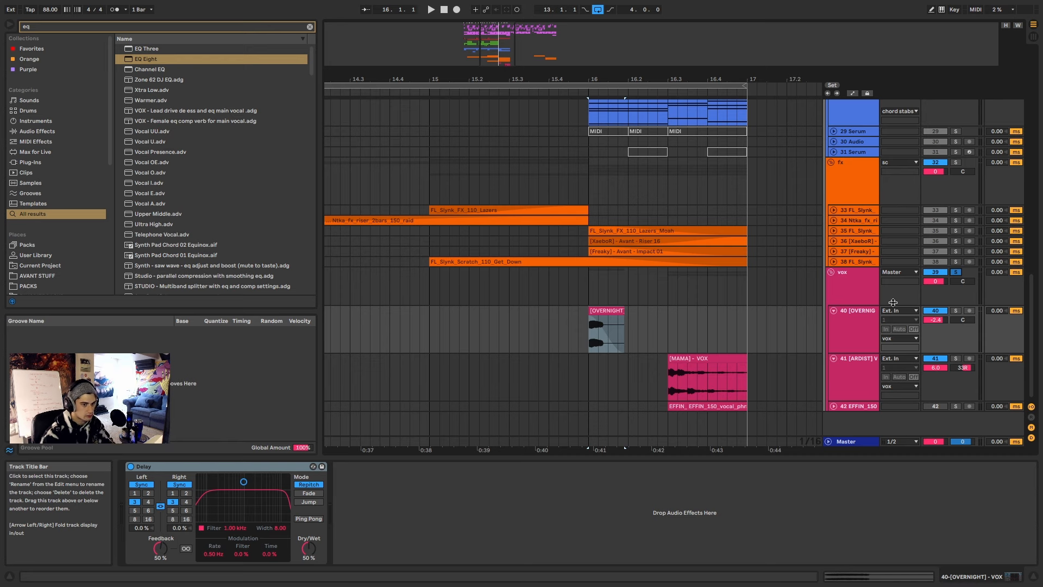
click(604, 310)
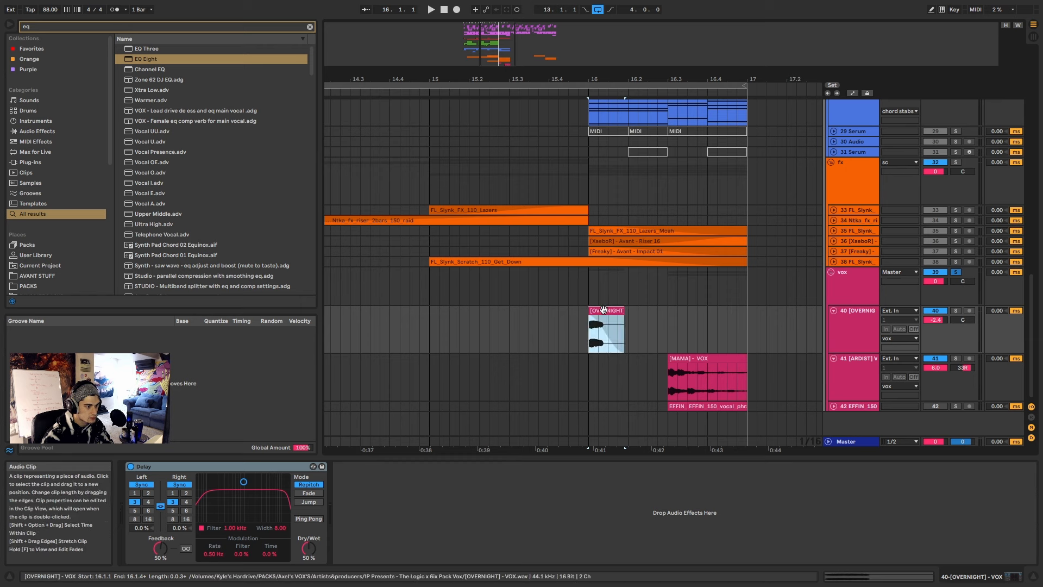
key(space)
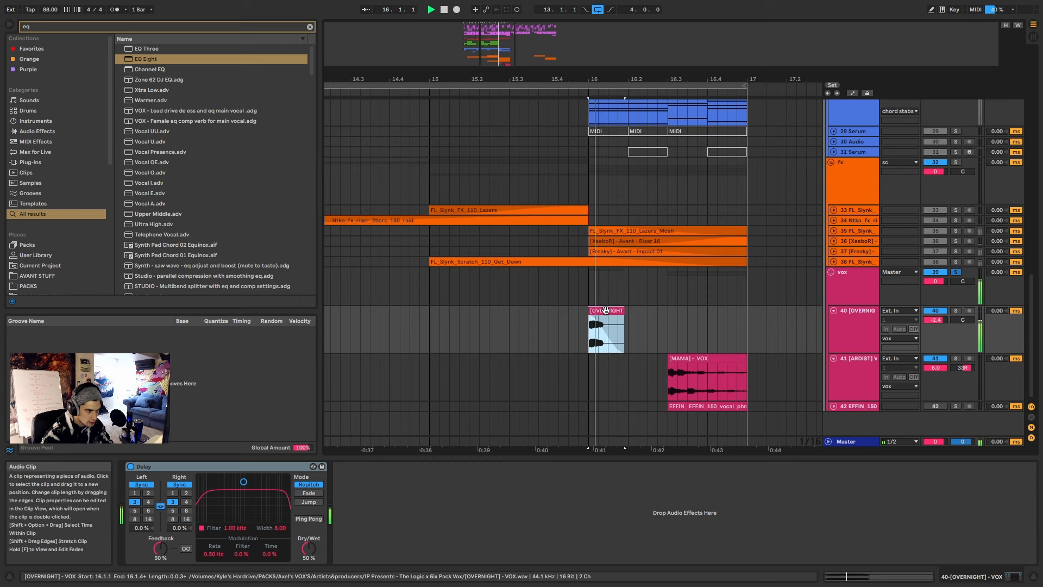
Step: Audition the [MAMA] vox clip on track 41 from 16.3.1 with the vox group soloed
click(682, 358)
key(space)
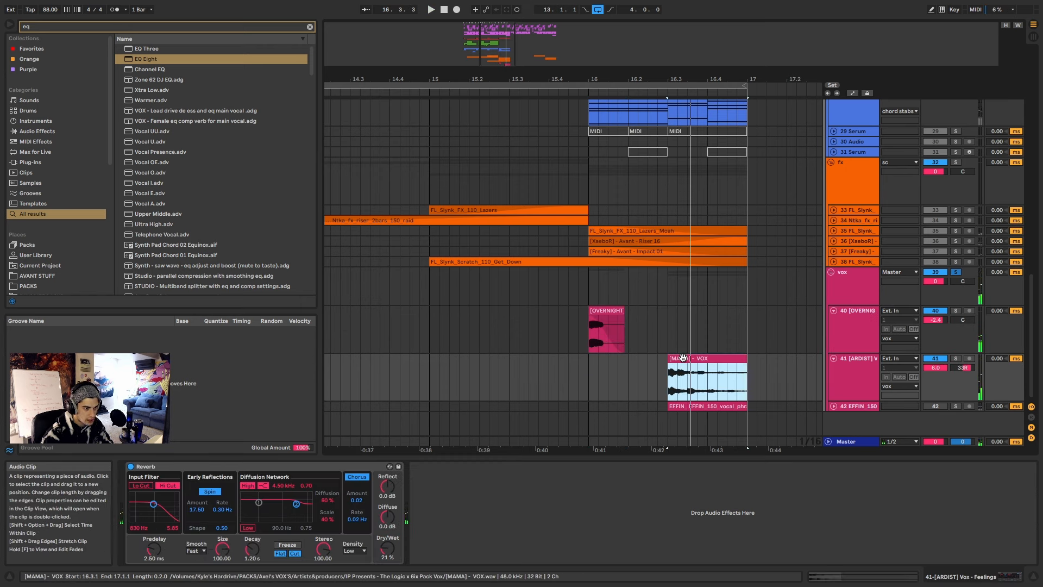
key(space)
Step: Turn off the vox group's solo and play the full mix from the [OVERNIGHT] clip at 16.1.1
click(603, 311)
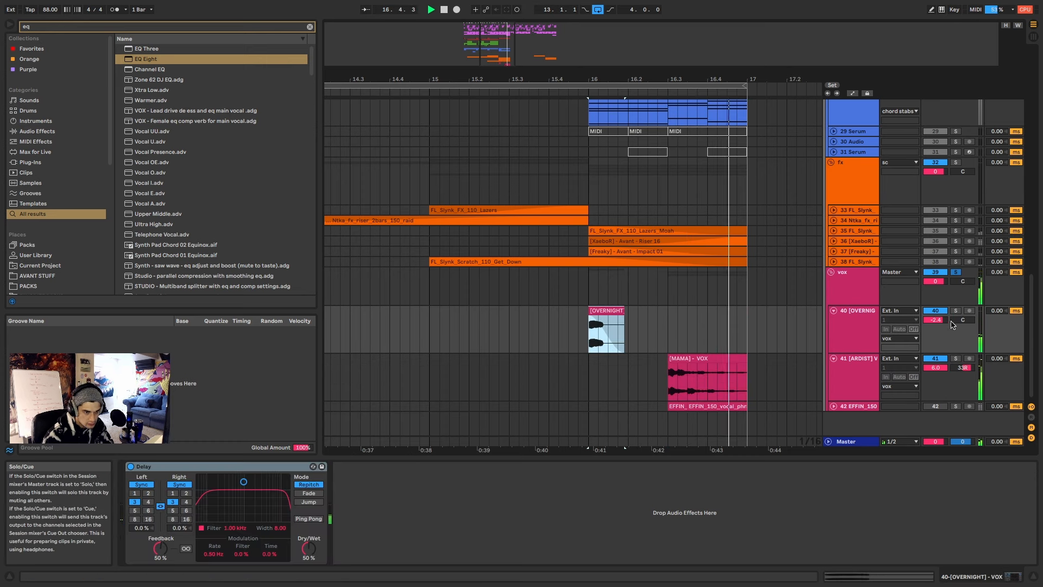
key(space)
click(955, 272)
click(603, 310)
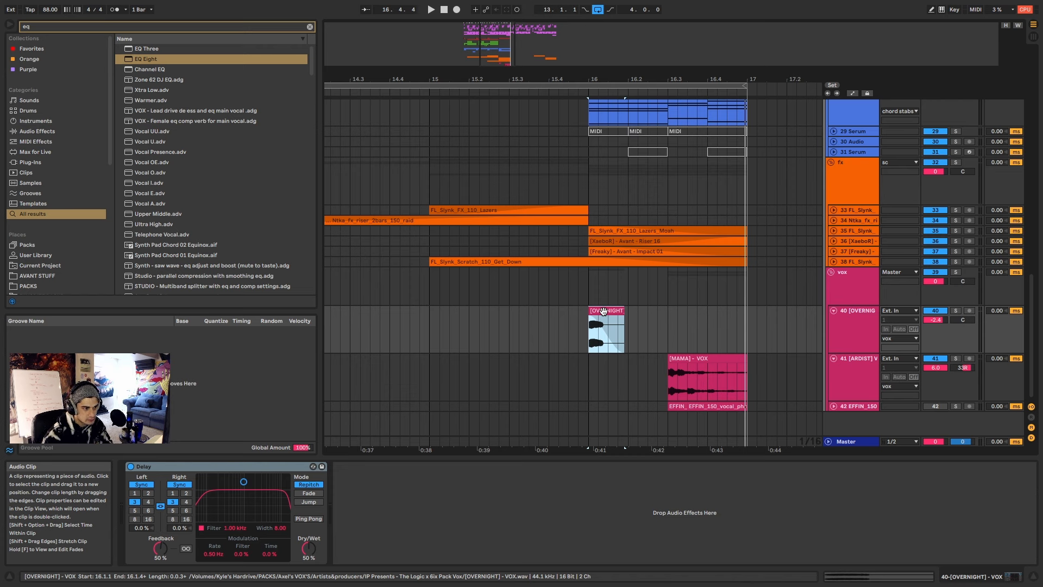
key(space)
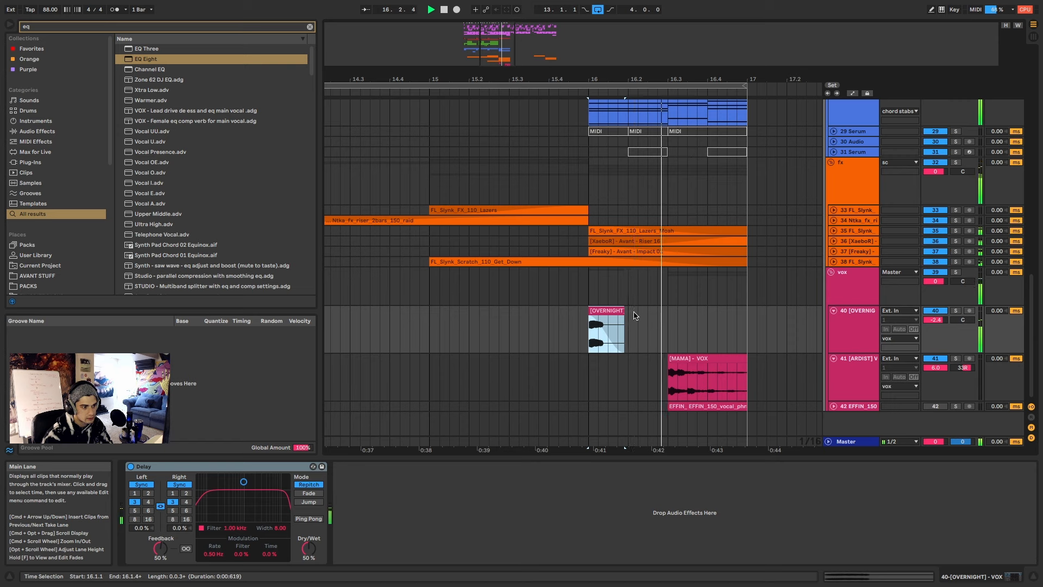
Step: Stop playback, fold the vocal tracks and unfold fx tracks 33, 34, 35, 37 and 38 to show their waveforms
drag(497, 53, 492, 29)
scroll(477, 282, up, 1)
key(space)
alt+click(832, 258)
alt+click(832, 258)
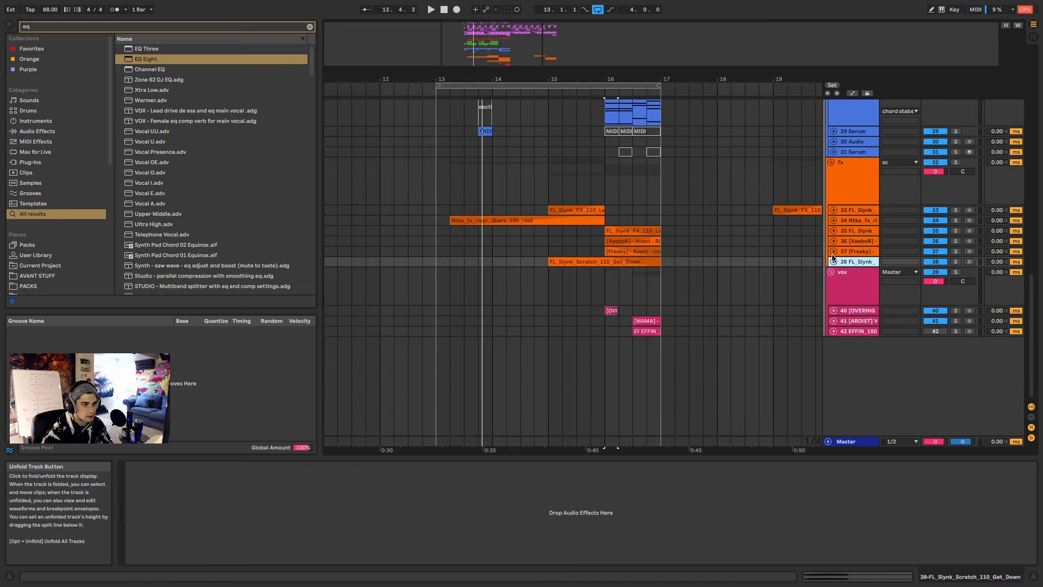
click(833, 259)
click(833, 252)
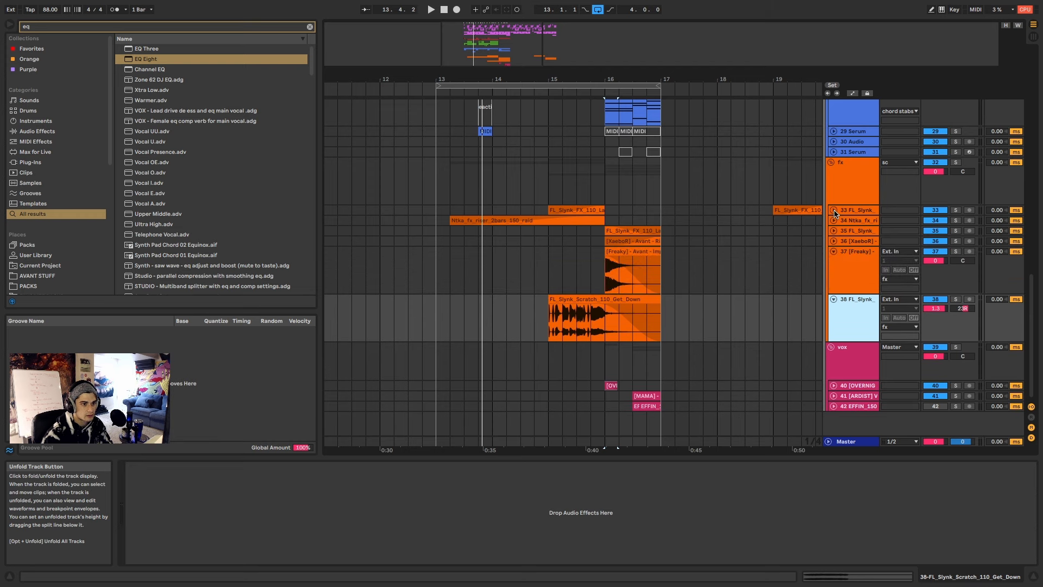
click(833, 210)
click(833, 258)
click(833, 306)
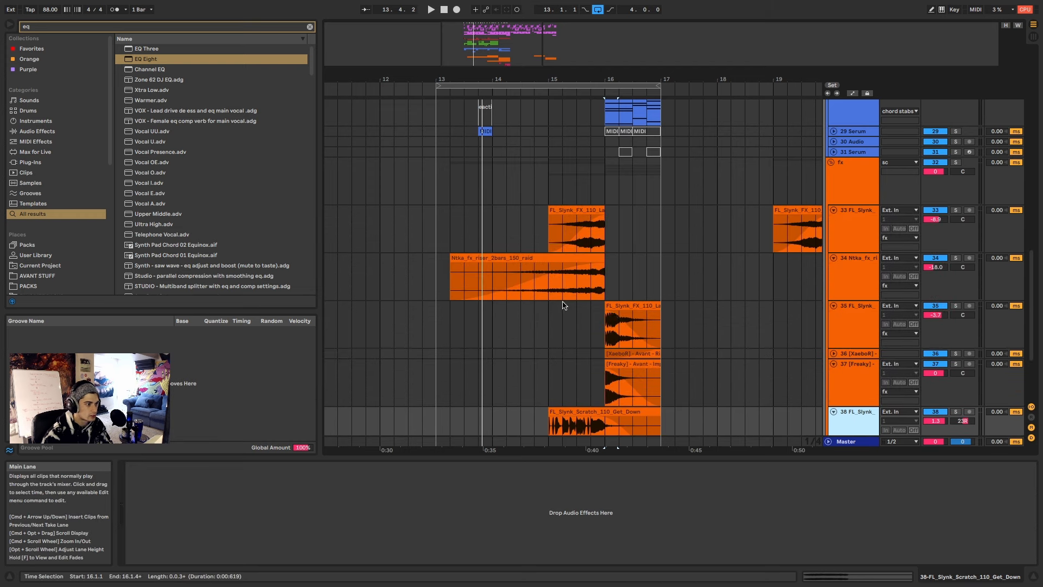
Step: Mark out the laser, riser and impact effects between 15.1.1 and 17.1.1, and select the scratch clip on track 38
scroll(565, 302, up, 2)
drag(539, 220, 711, 338)
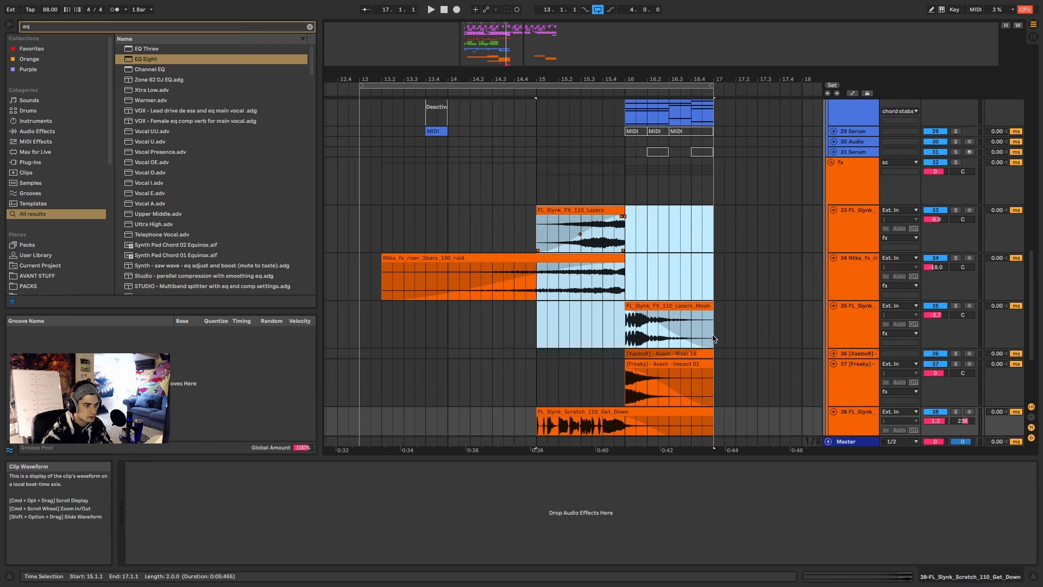
scroll(701, 337, down, 3)
scroll(701, 337, down, 2)
drag(625, 209, 721, 298)
click(631, 300)
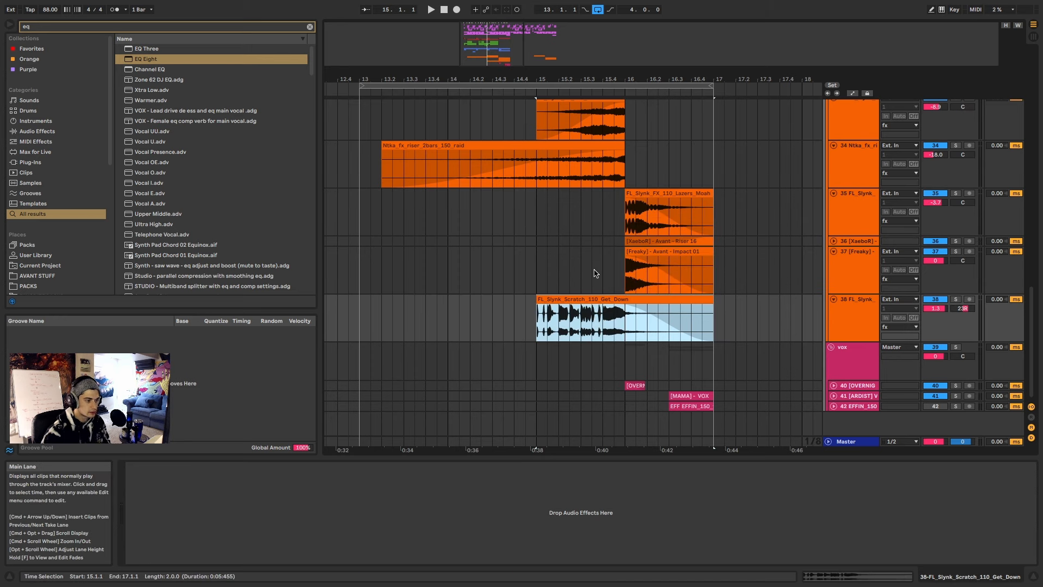
Step: Solo the 38 FL_Slynk scratch track, play it from 15.1.1 and turn its solo off
click(538, 274)
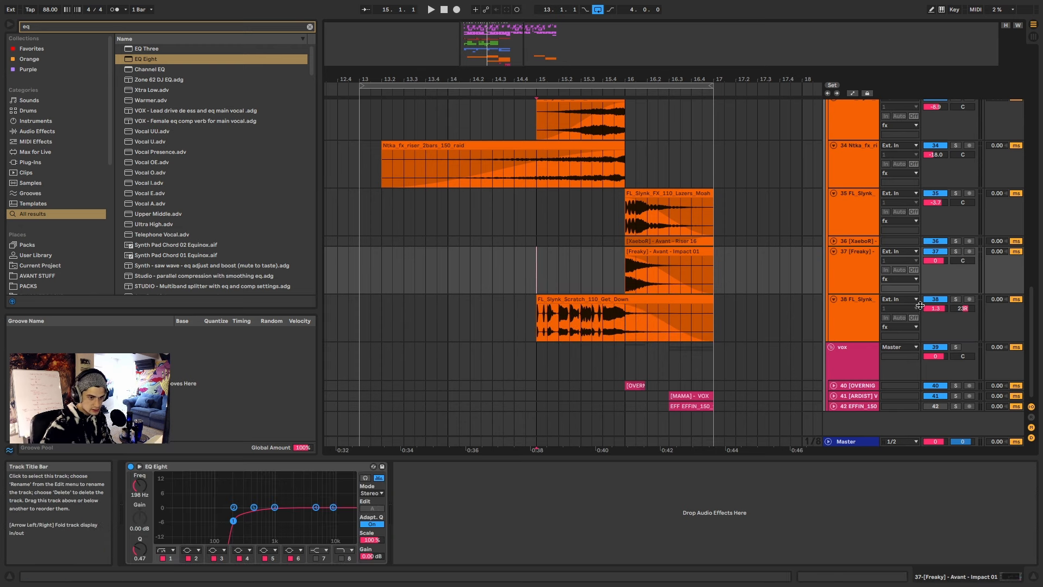
click(957, 300)
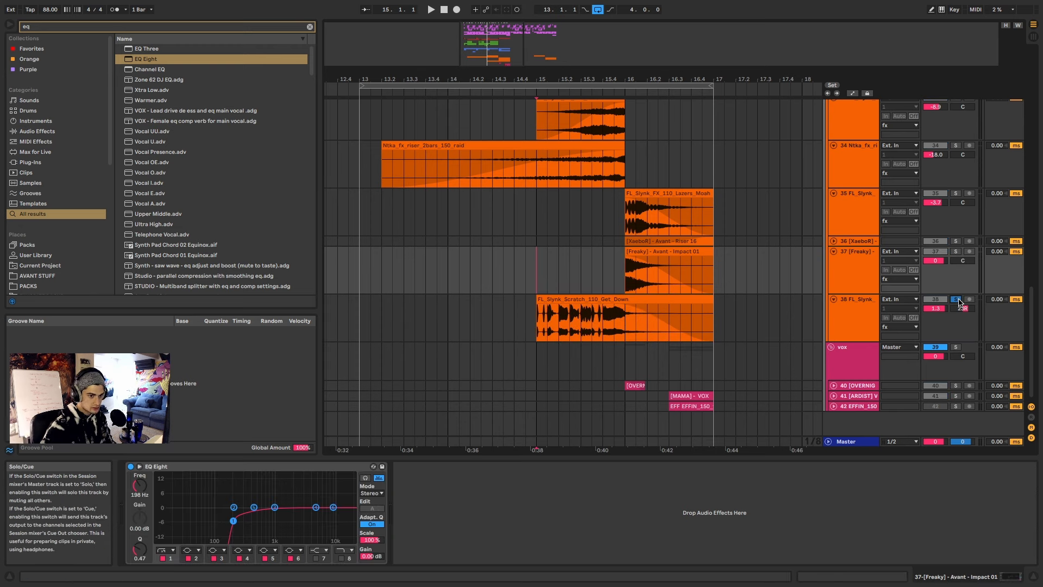
click(957, 299)
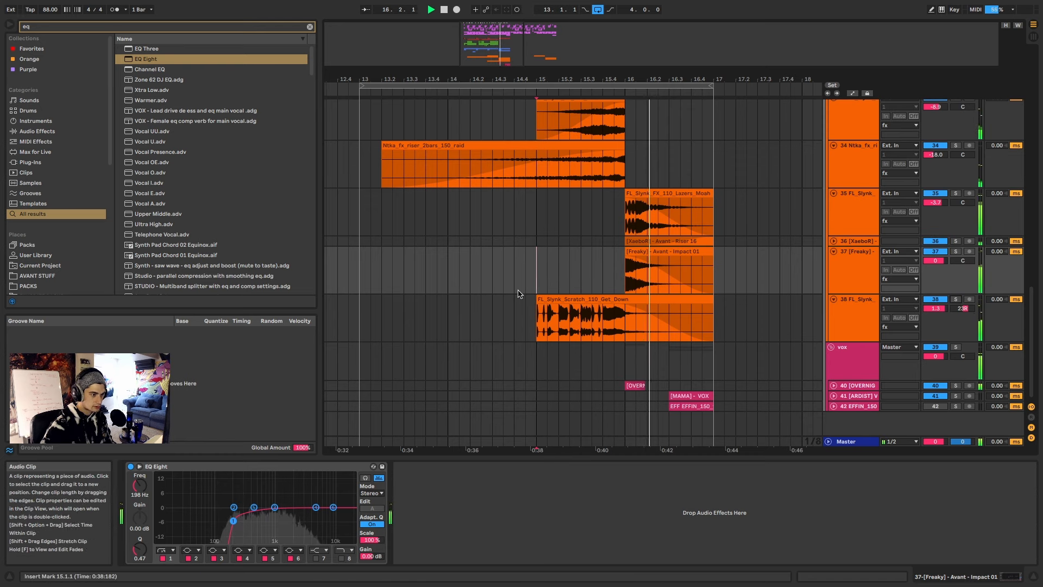
Step: Fold fx tracks 33, 34, 35, 37 and 38 again
click(833, 298)
click(833, 252)
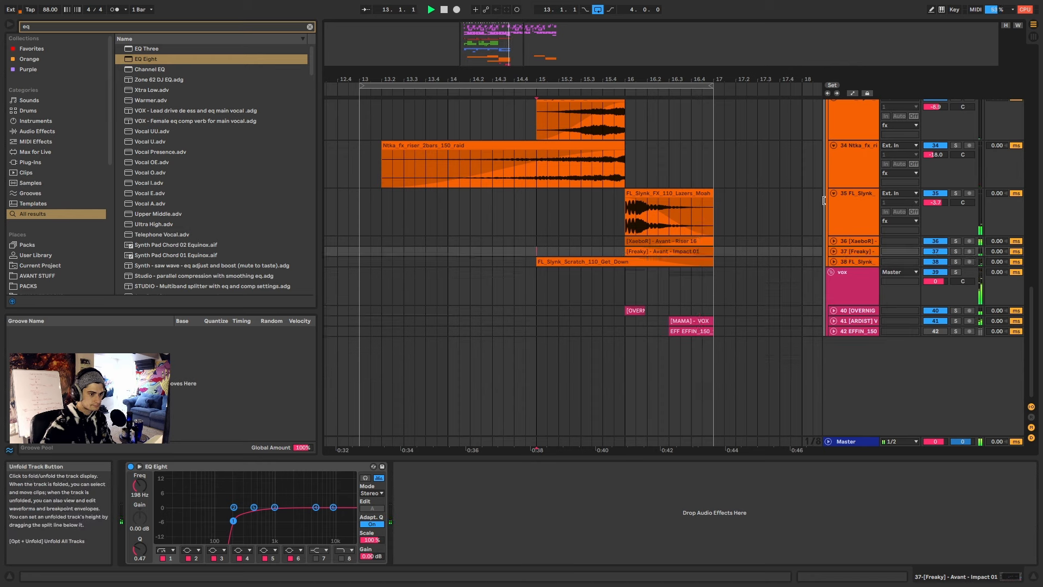
click(833, 194)
click(833, 145)
scroll(835, 154, up, 3)
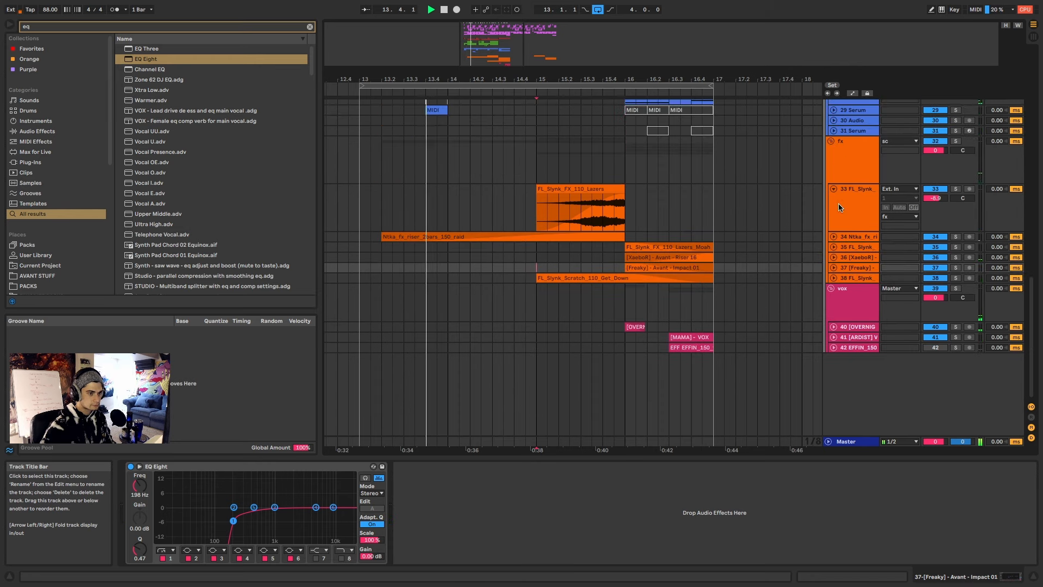
click(834, 192)
Step: Unfold the 29 Serum track, stop playback and select its MIDI clip at 13.4.1
scroll(837, 195, up, 3)
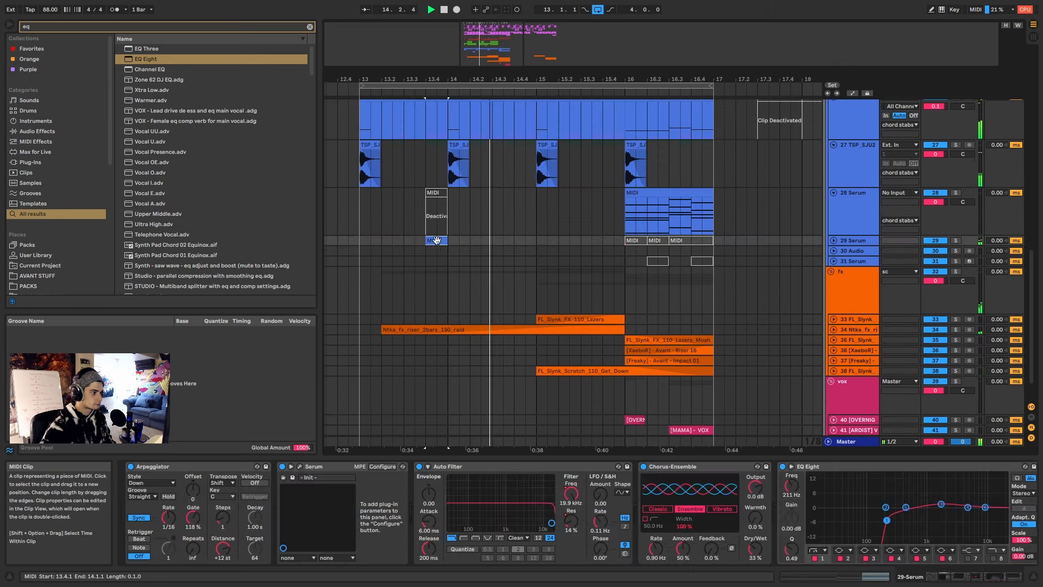
click(852, 241)
click(834, 241)
click(848, 244)
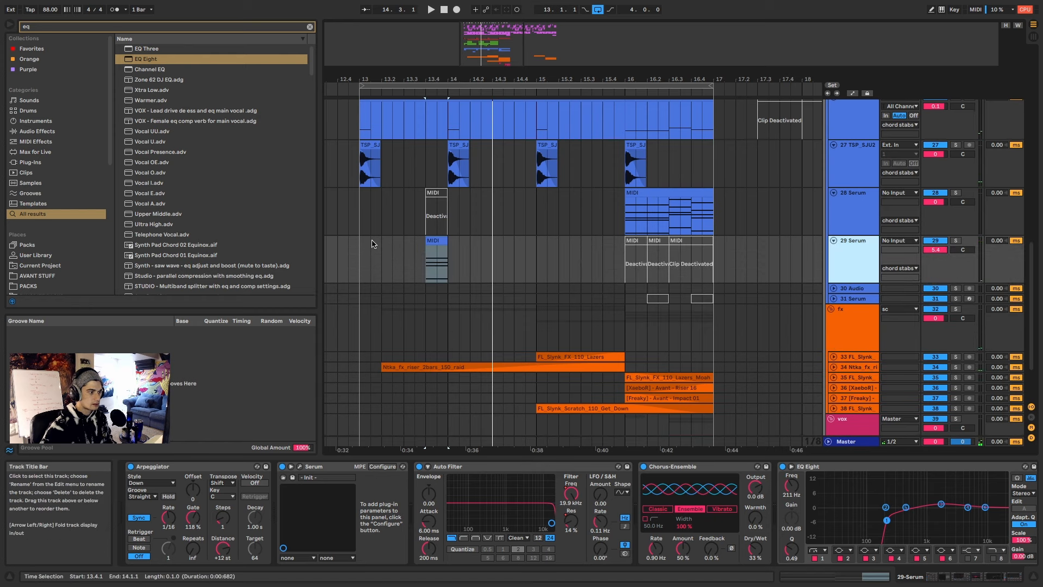
click(441, 239)
scroll(410, 251, up, 3)
scroll(484, 244, down, 4)
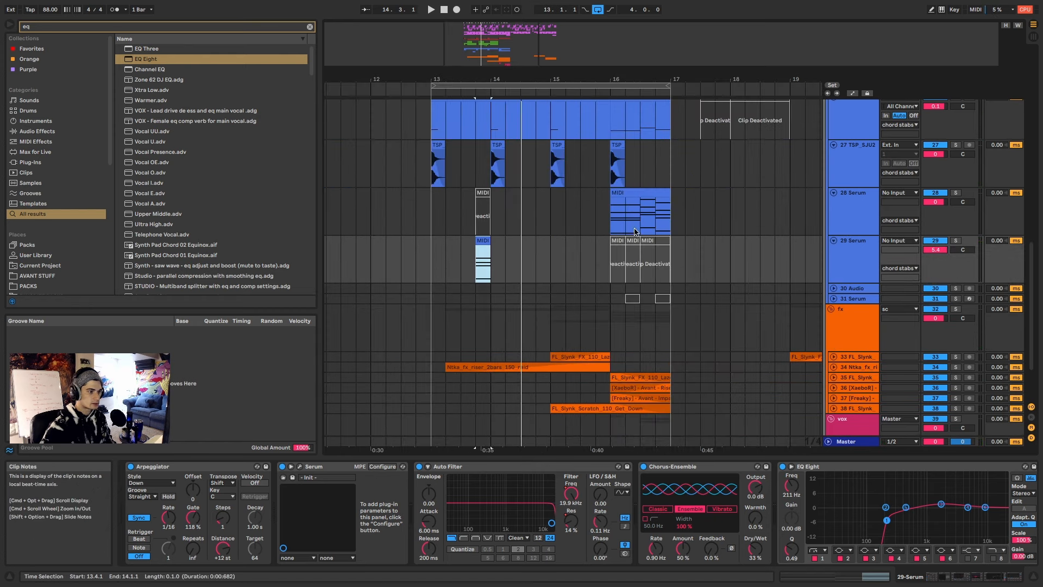
Step: Compare two synth layers: solo 29 Serum and play from 13.4.1, and solo 28 Serum and play from 16.1.1
click(955, 240)
key(space)
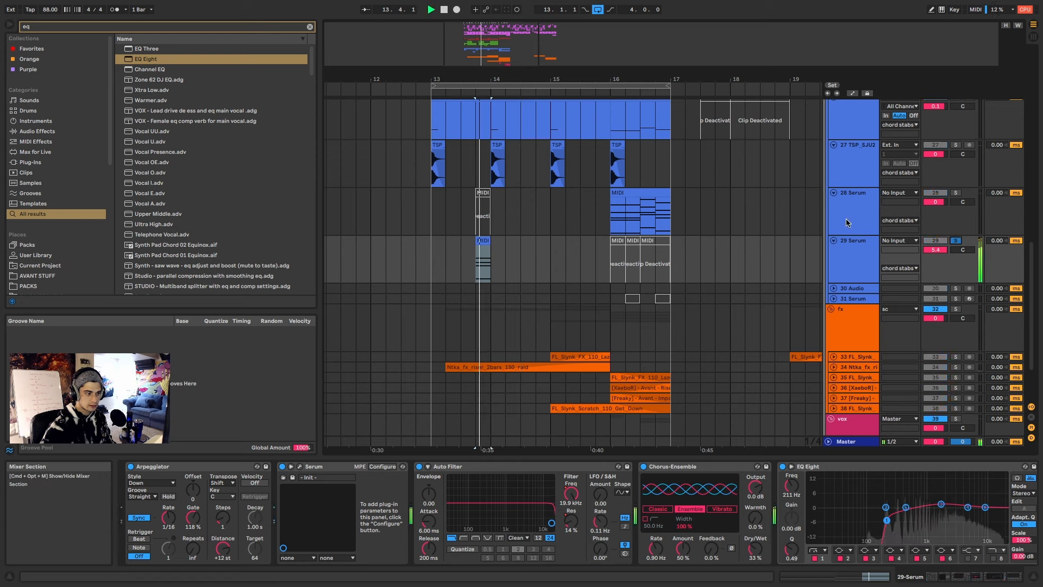
key(space)
click(955, 194)
click(635, 190)
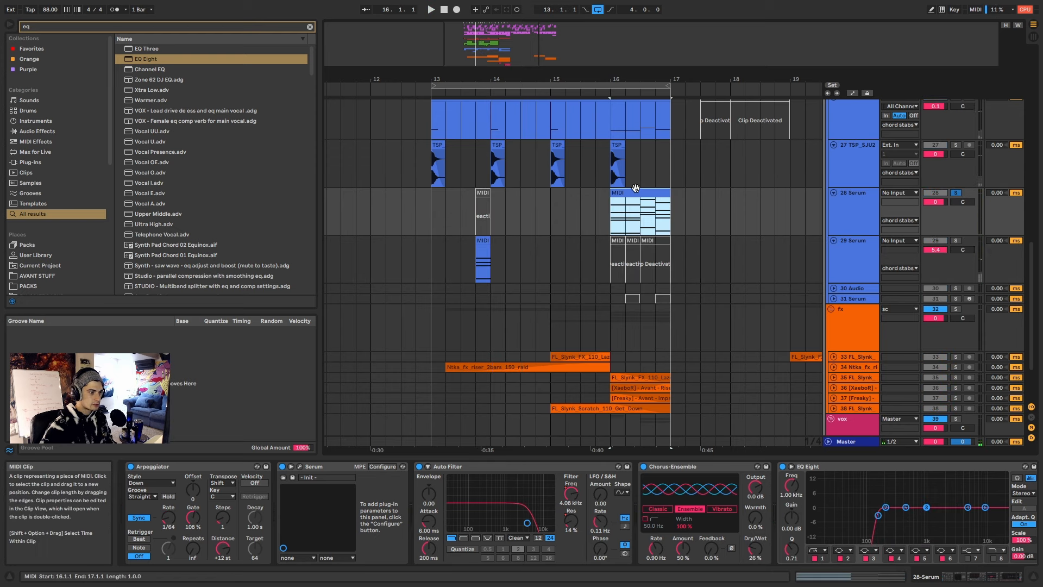
key(space)
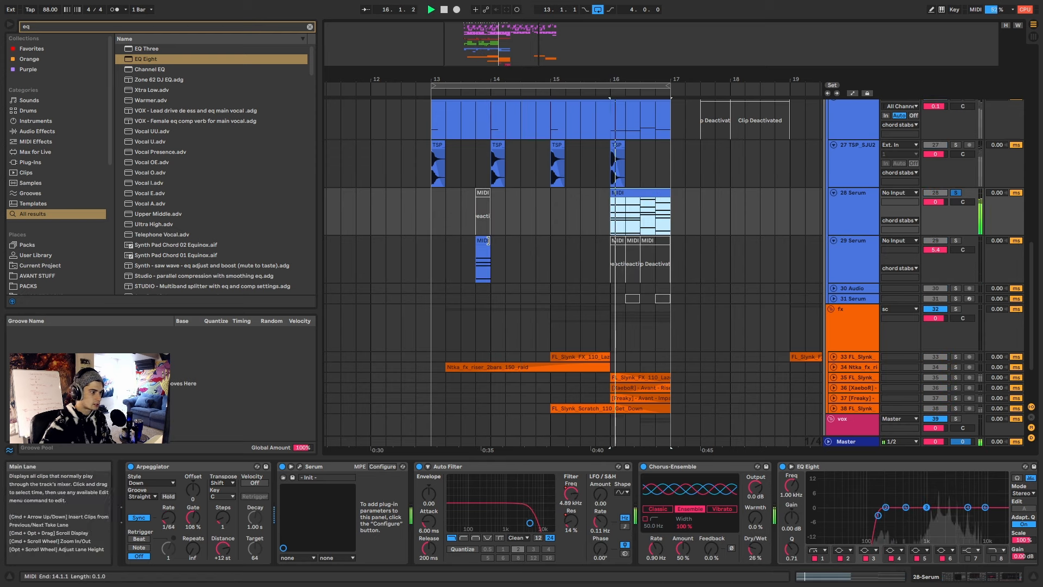
Step: Solo the 29 Serum track again, replay its clip from 13.4.1 and stop playback
click(485, 241)
click(955, 240)
key(space)
key(space)
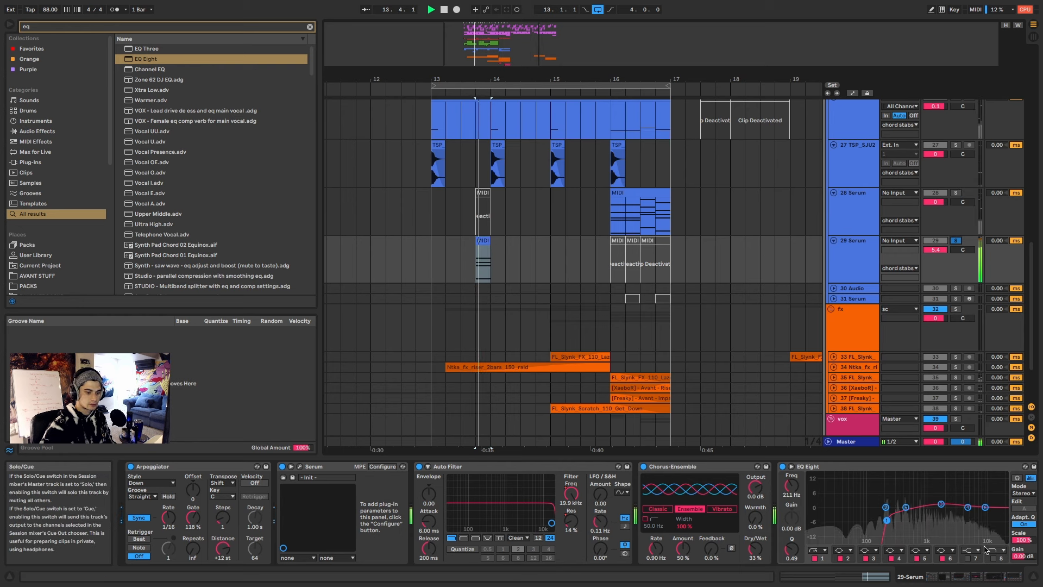
key(space)
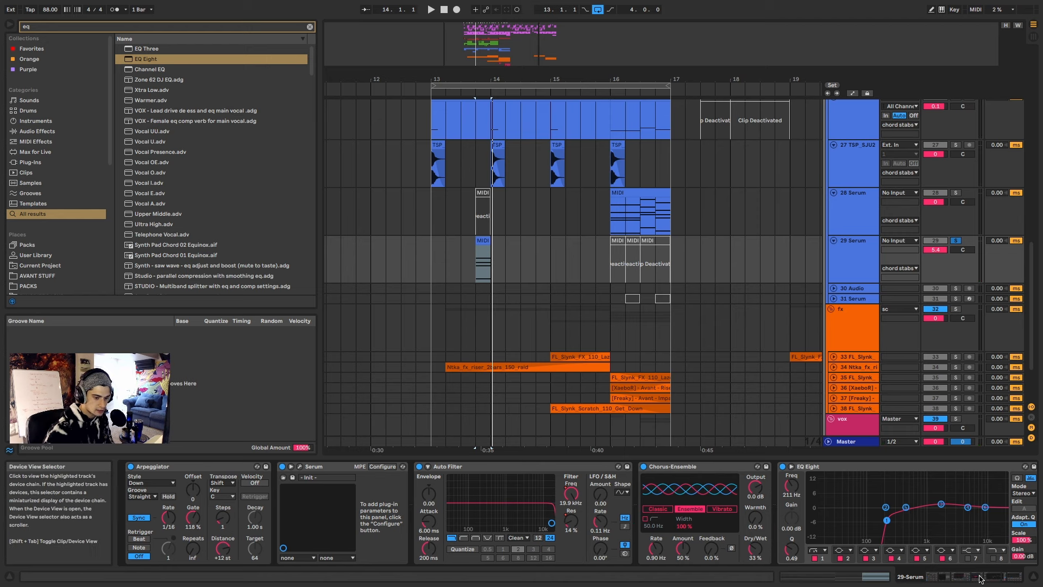
Step: Look along the 29 Serum device chain, return to its start and inspect the clip at 13.4.1 up close
click(1014, 576)
click(981, 581)
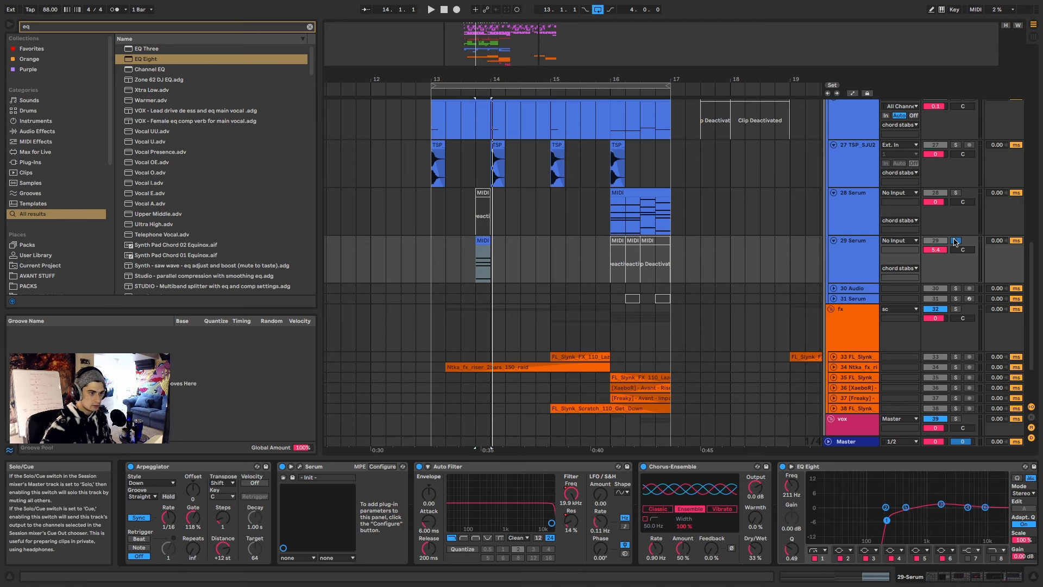
scroll(431, 201, up, 3)
scroll(439, 215, down, 2)
scroll(448, 225, up, 3)
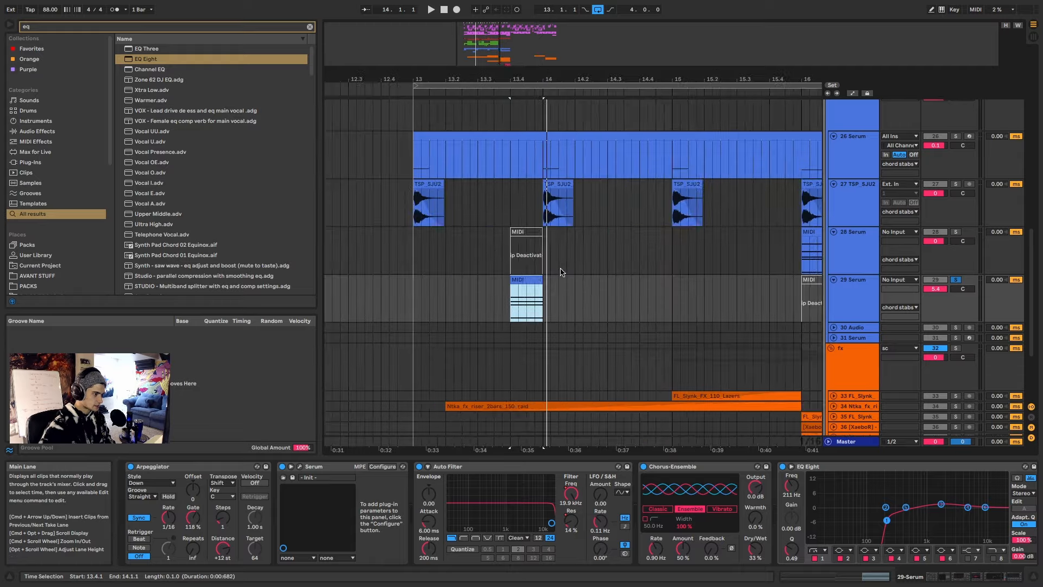
Step: Examine the 29 Serum clip at 13.4.1, the 17 Operator bassline across bar 13 and the midsbass tracks below it
scroll(549, 263, up, 5)
scroll(548, 263, down, 5)
click(530, 281)
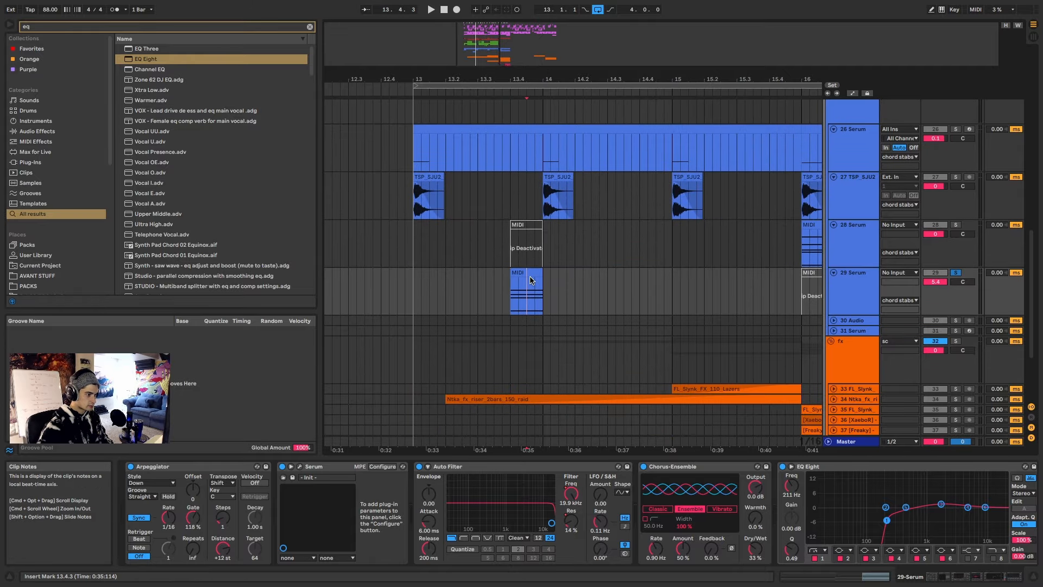
click(527, 273)
scroll(531, 298, up, 10)
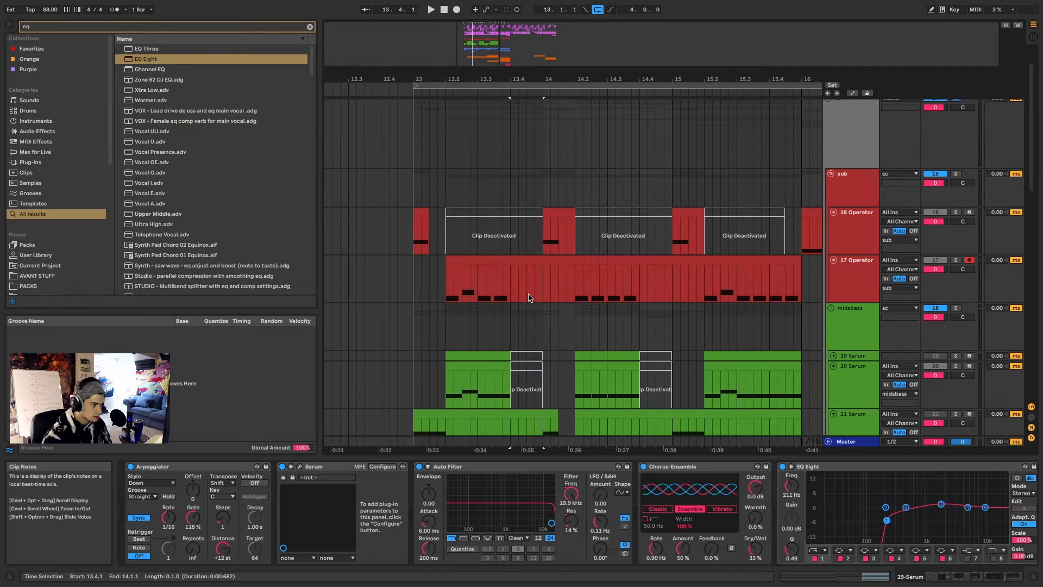
drag(415, 282, 543, 277)
scroll(459, 258, down, 5)
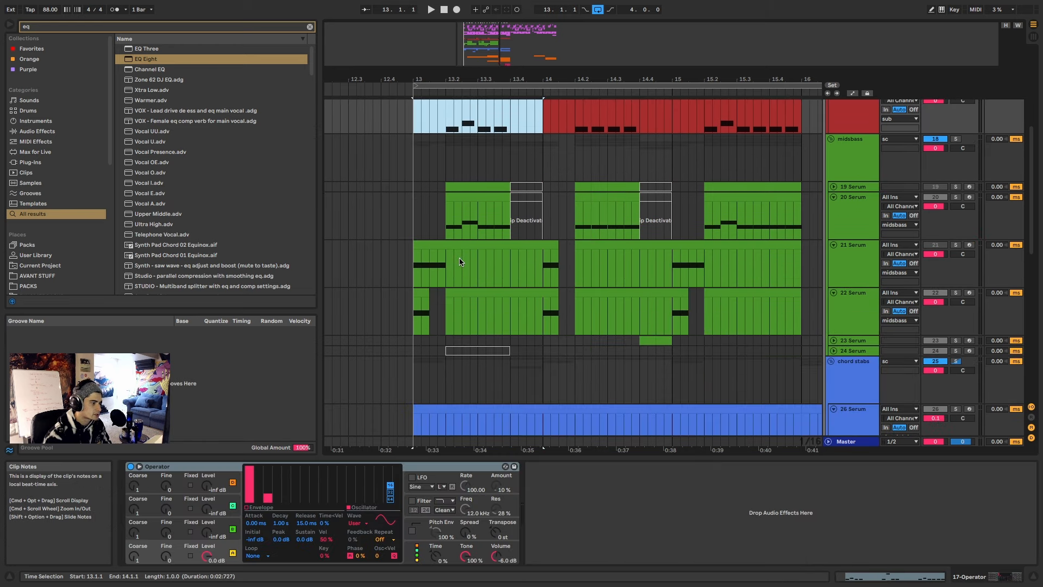
scroll(459, 253, up, 6)
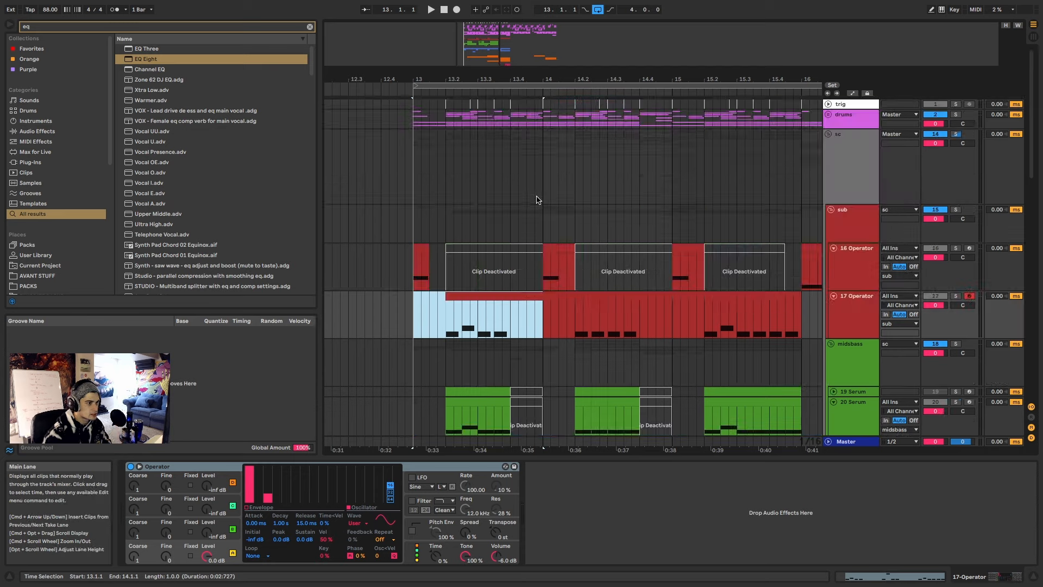
Step: Compare the bar 13 content across the sub and midsbass tracks, marking out the 17 Operator bar and the short 16 Operator hit at 13.1.1
click(559, 209)
scroll(657, 232, down, 10)
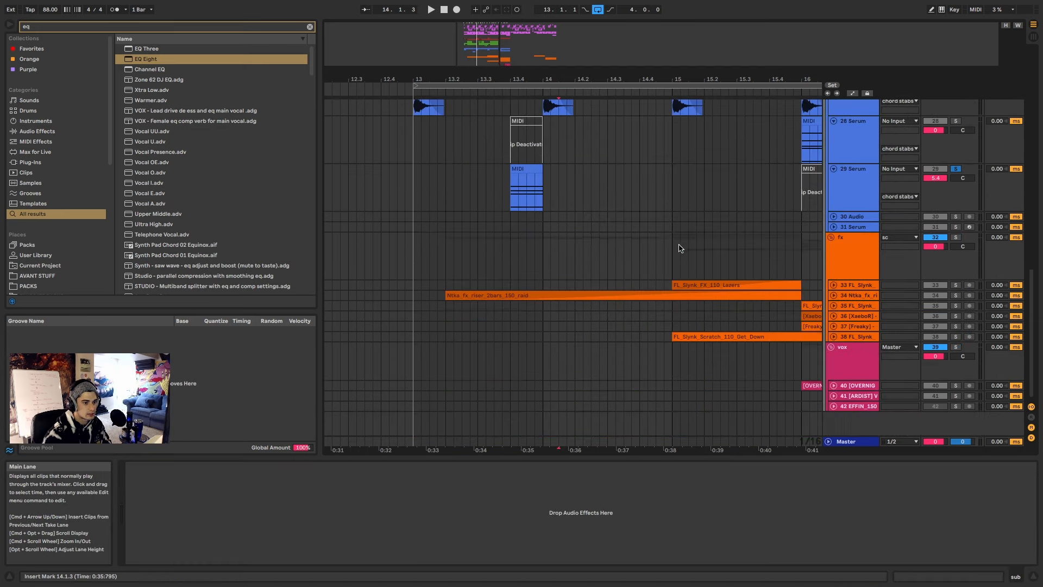
scroll(678, 250, up, 10)
drag(415, 187, 561, 190)
scroll(543, 204, down, 7)
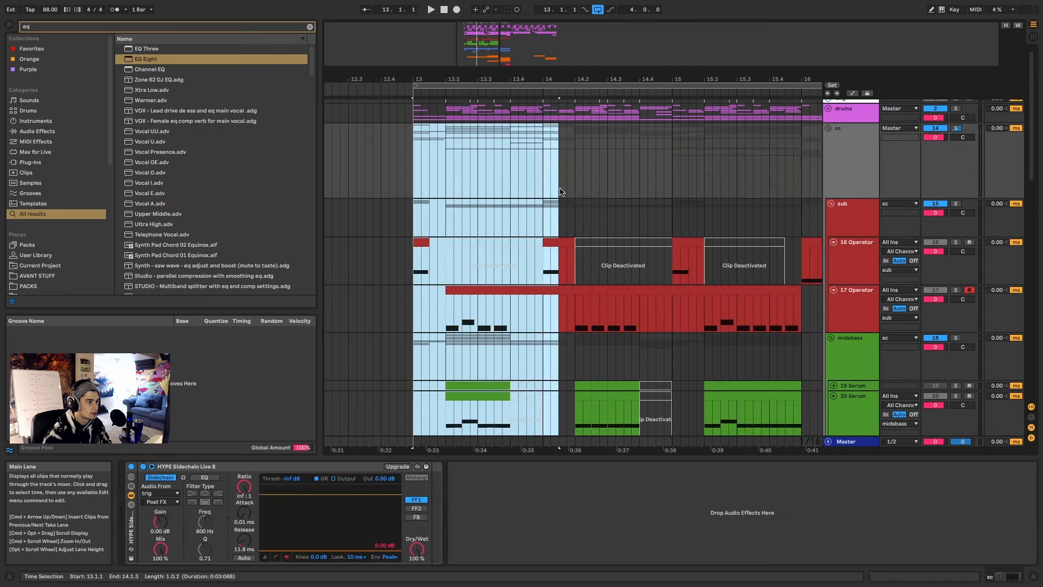
click(497, 214)
scroll(473, 214, up, 5)
click(425, 259)
mouse_move(424, 259)
mouse_down()
mouse_move(541, 260)
mouse_move(428, 262)
mouse_up()
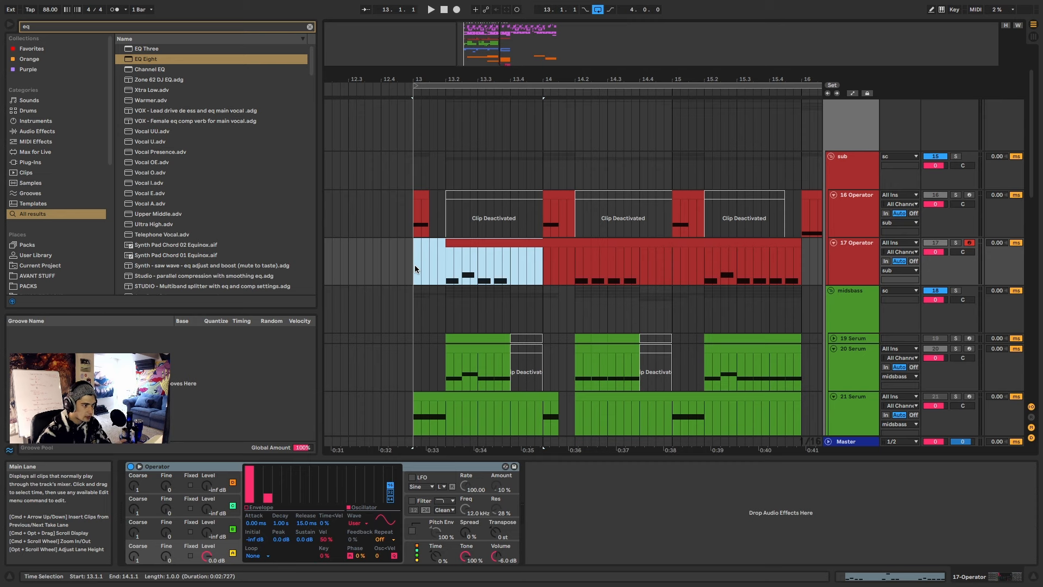
drag(429, 198, 414, 199)
scroll(427, 244, down, 5)
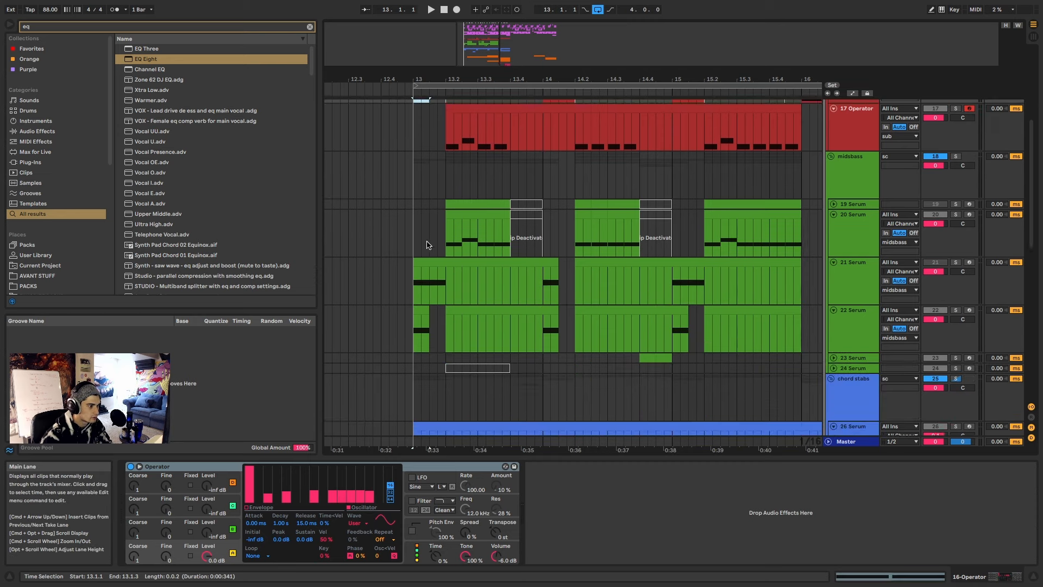
scroll(427, 244, up, 1)
Step: Fold the 16 and 17 Operator tracks and the 20, 21 and 22 Serum tracks
click(833, 123)
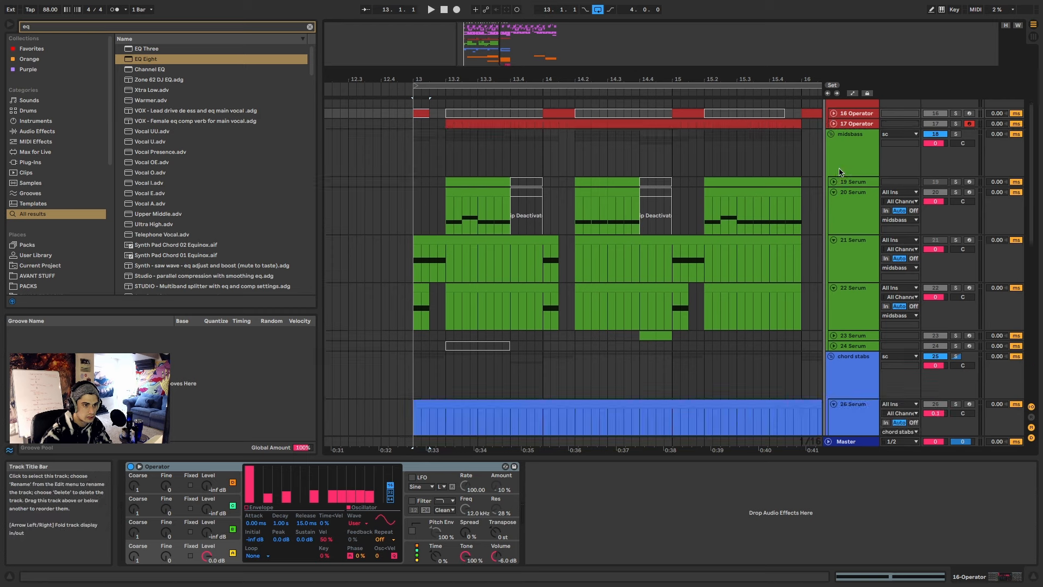
click(833, 192)
click(834, 202)
click(834, 213)
scroll(853, 190, up, 1)
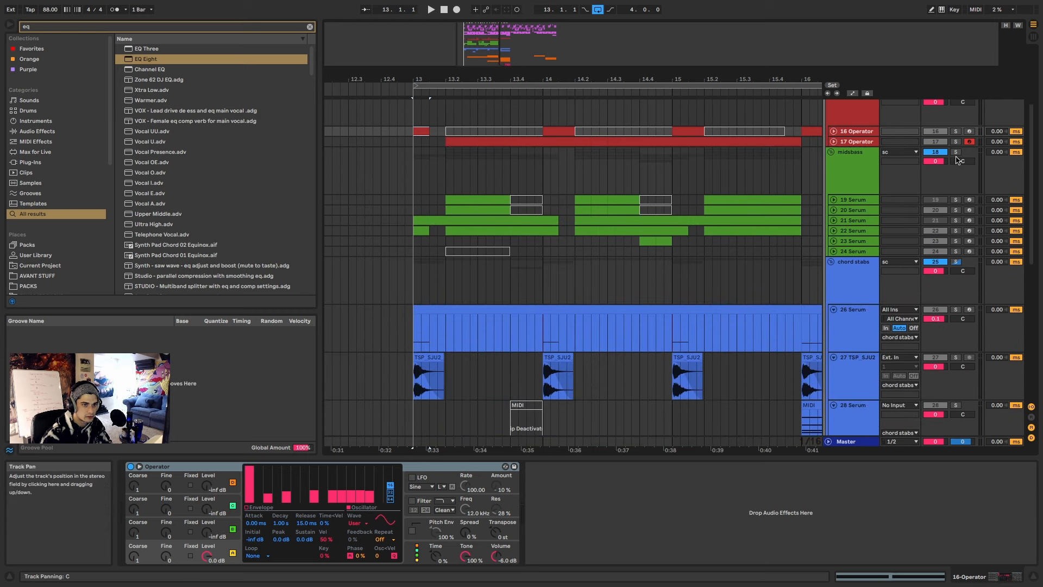
Step: Solo the midsbass group, play it from 13.1.1 and stop playback
click(956, 154)
key(space)
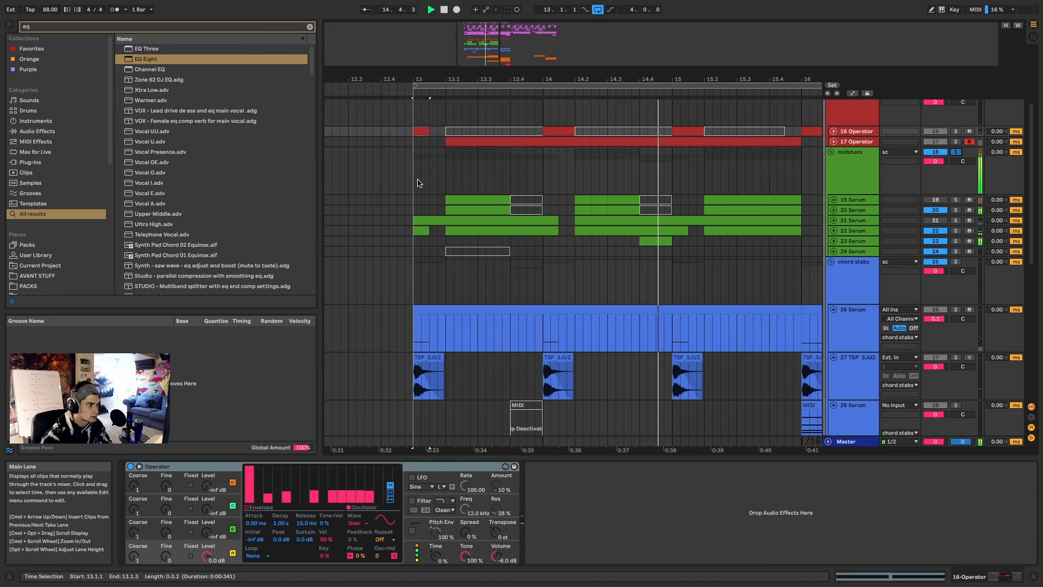
key(space)
Step: Insert a new MIDI track directly below the midsbass group and colour it white
drag(418, 183, 437, 252)
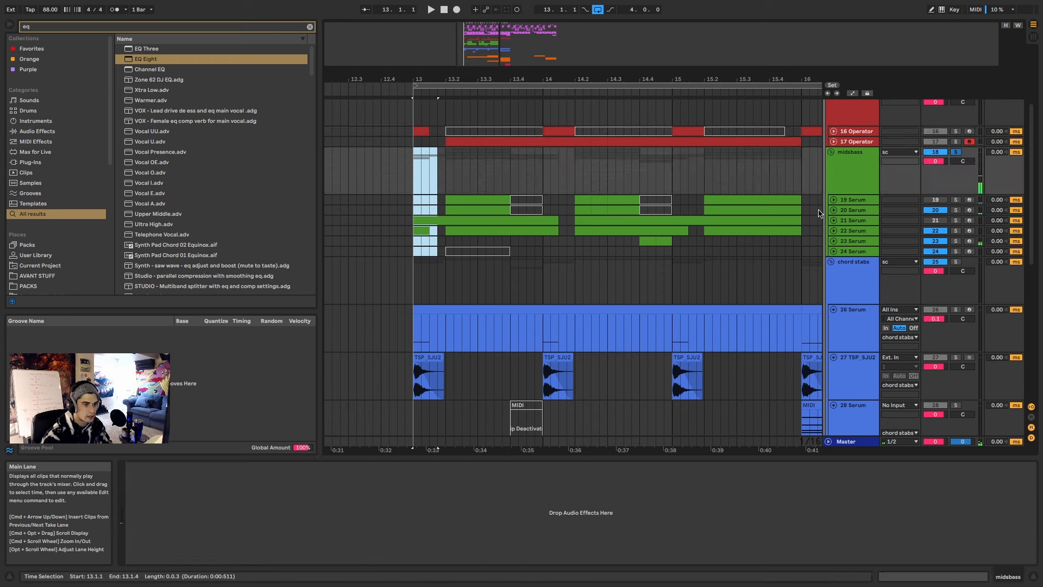
click(854, 160)
key(super+shift+t)
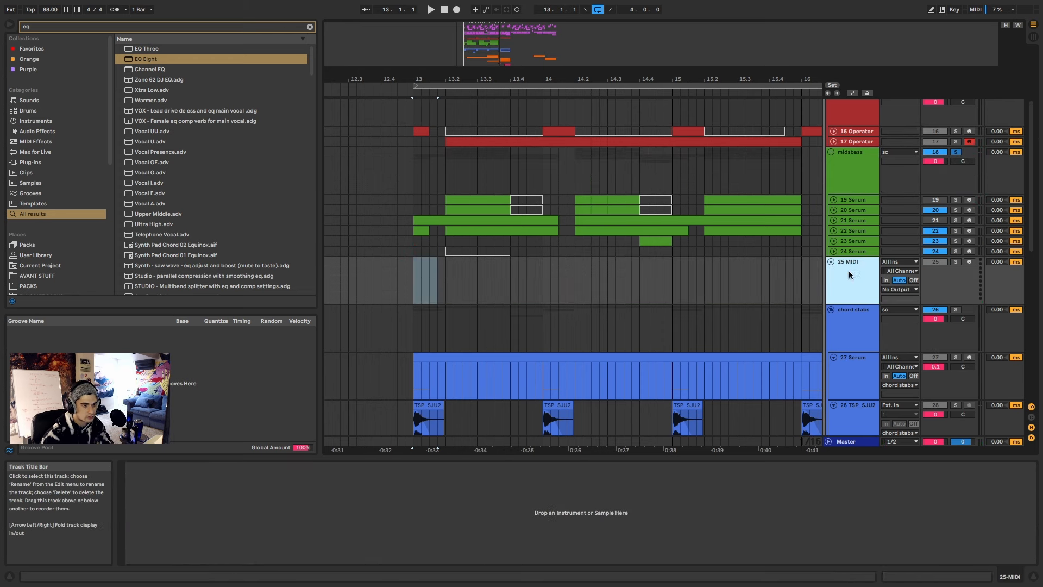
right_click(868, 276)
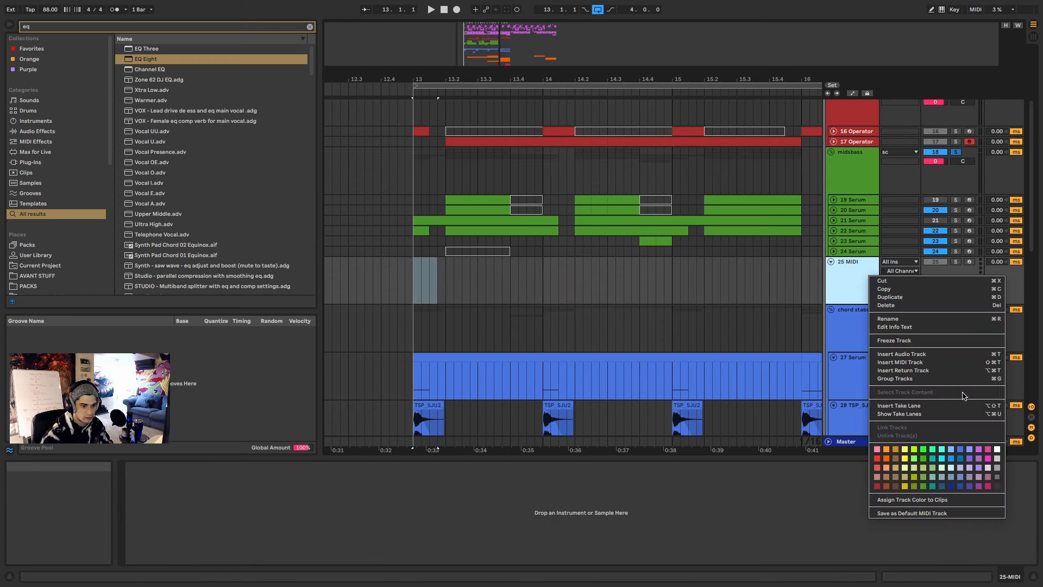
click(996, 449)
Step: On the 25 MIDI track, create a one-beat clip named "call" at 13.1.1 and a two-beat light blue clip named "response" at 13.2.1
drag(412, 272, 441, 273)
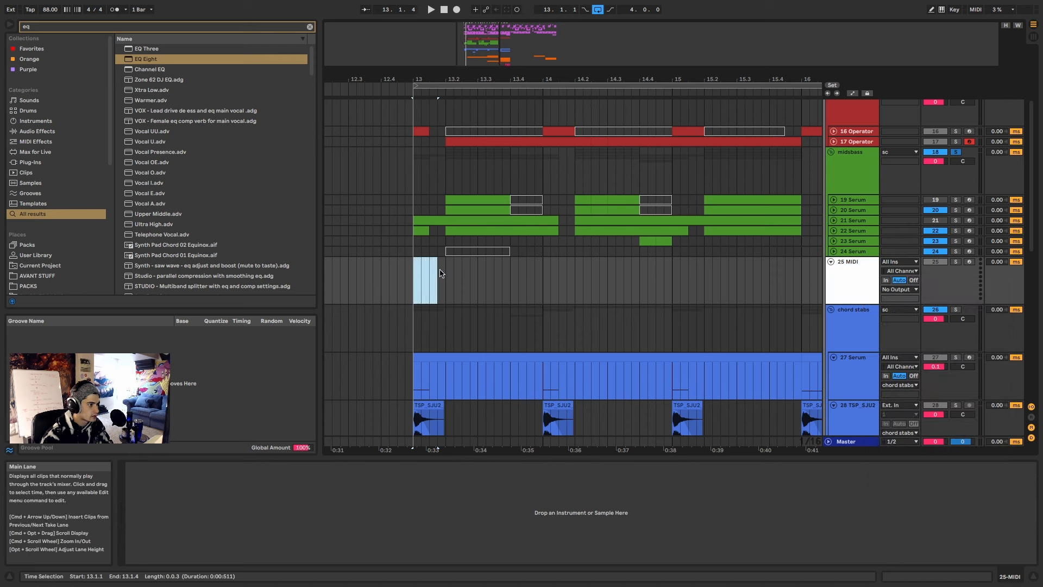
key(super+shift+m)
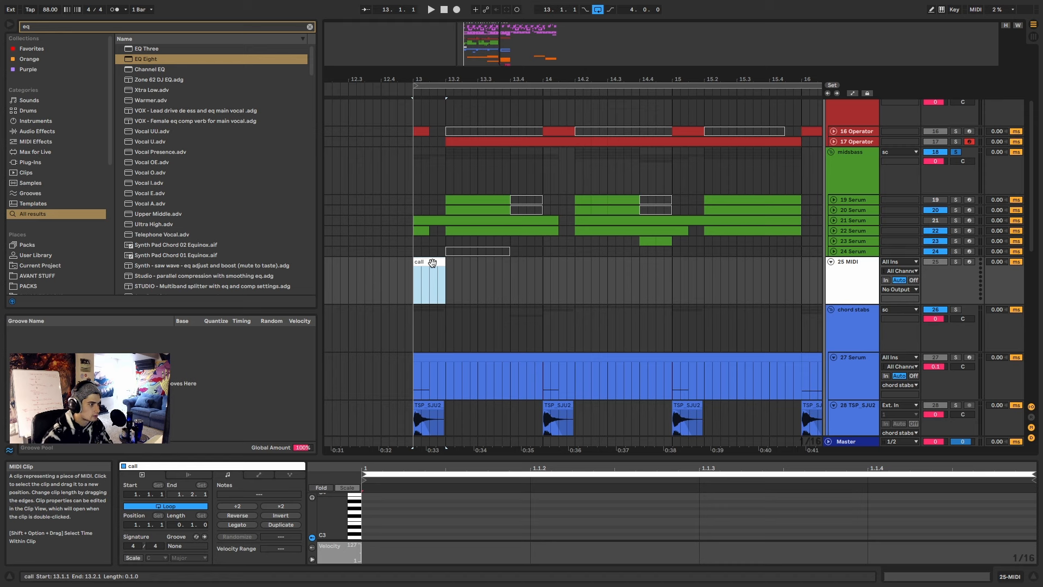
drag(447, 271, 508, 272)
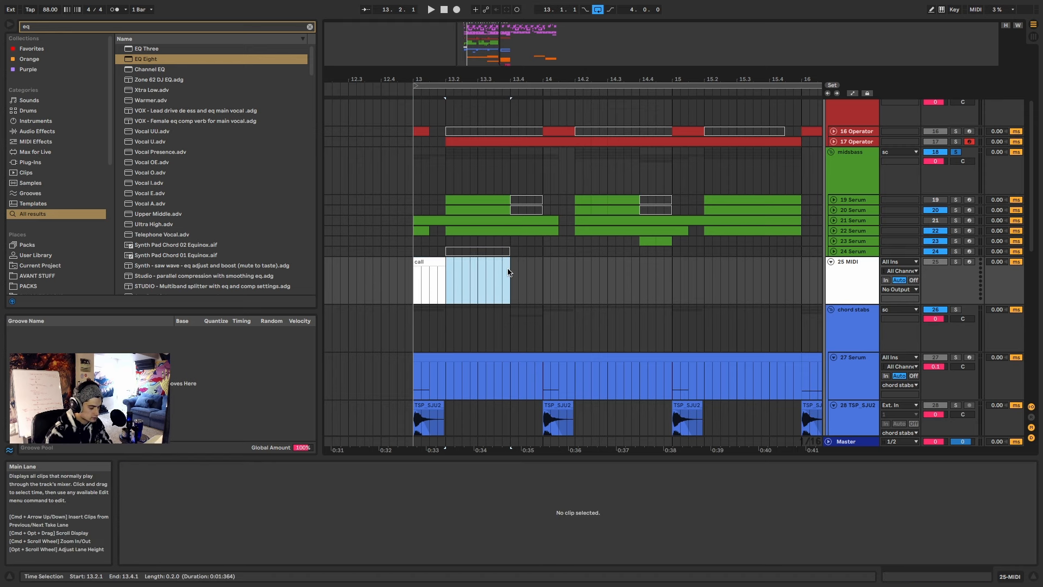
key(super+shift+m)
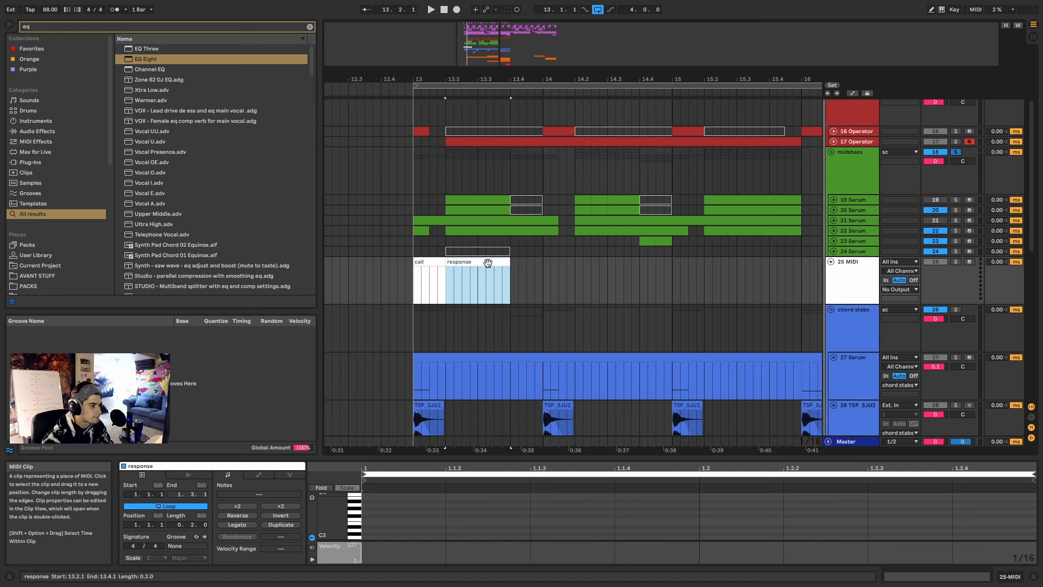
right_click(508, 272)
click(576, 411)
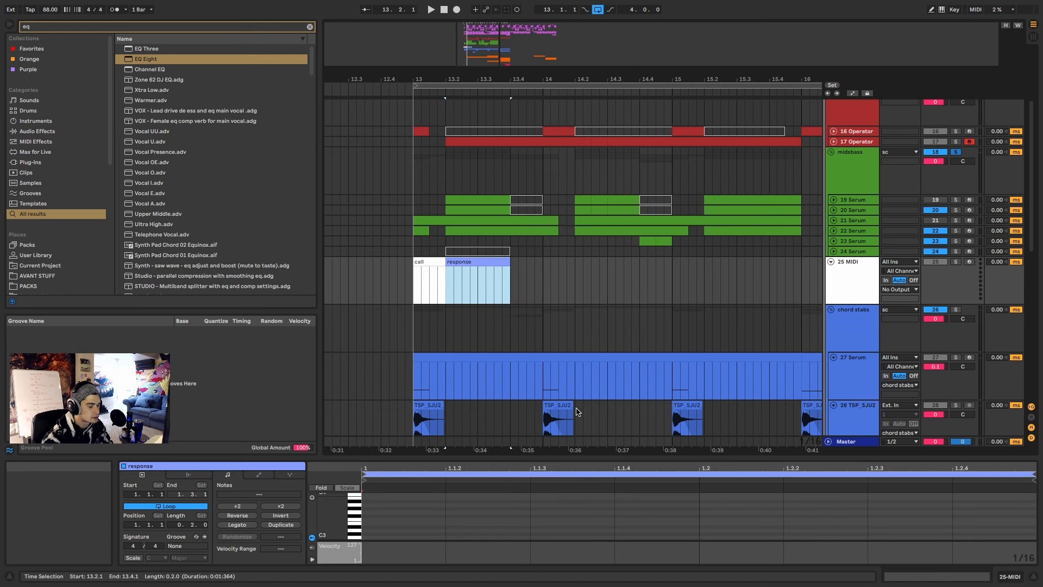
Step: Select the call clip, fold the chord stabs group and solo the 25 MIDI track together with midsbass
click(427, 260)
click(831, 309)
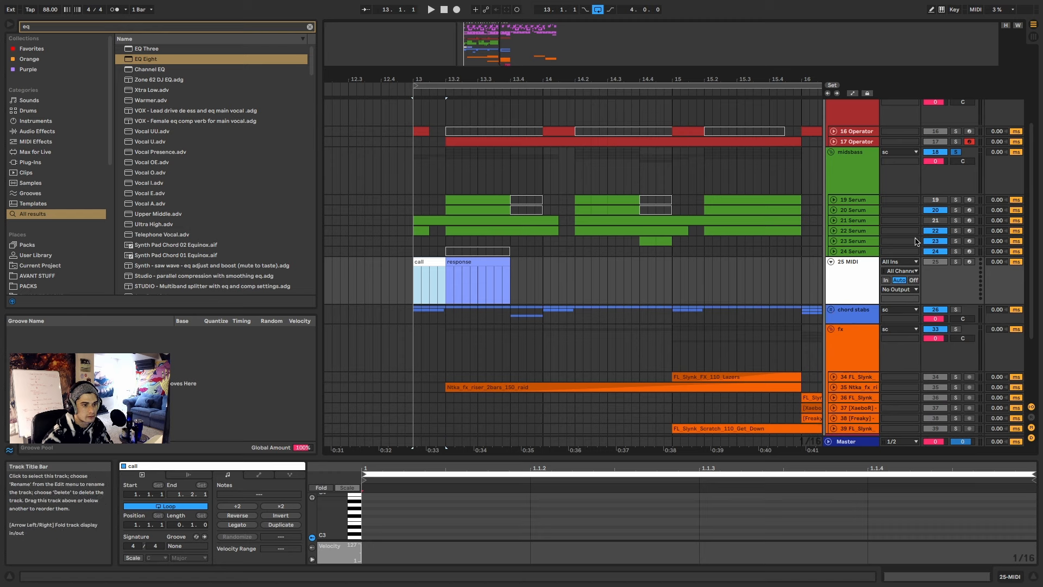
click(956, 261)
click(860, 177)
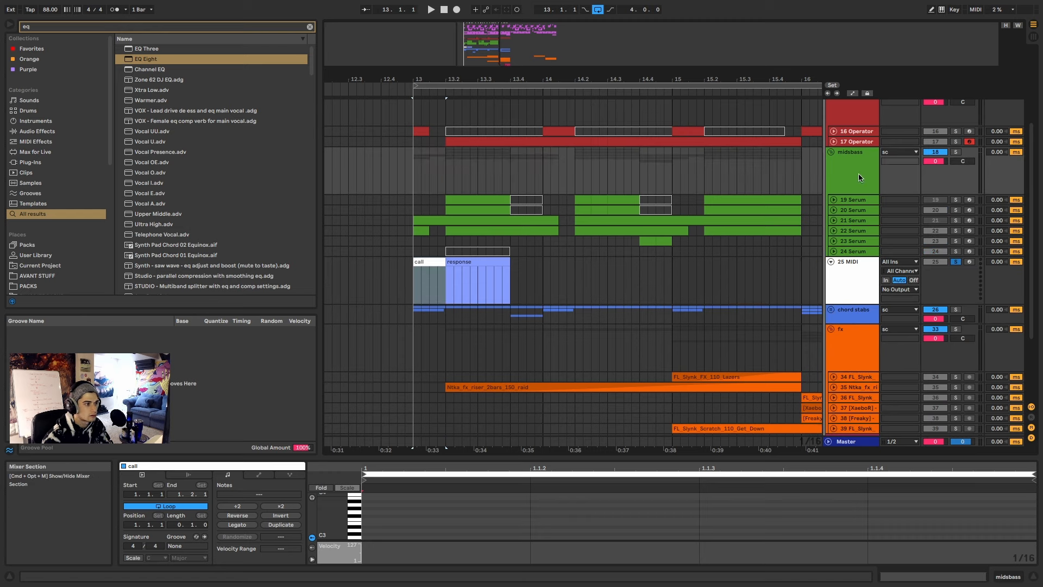
super+click(956, 152)
Step: Play the midsbass call section from 13.1.1, zoom in around bar 13 and audition the call and response
key(space)
scroll(436, 257, up, 5)
key(space)
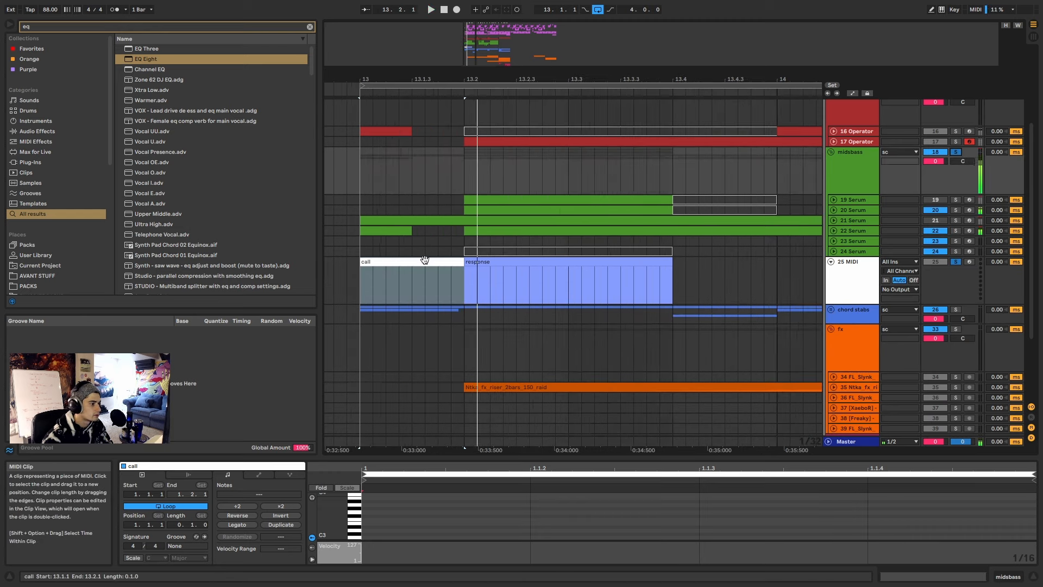
click(424, 262)
key(space)
click(512, 262)
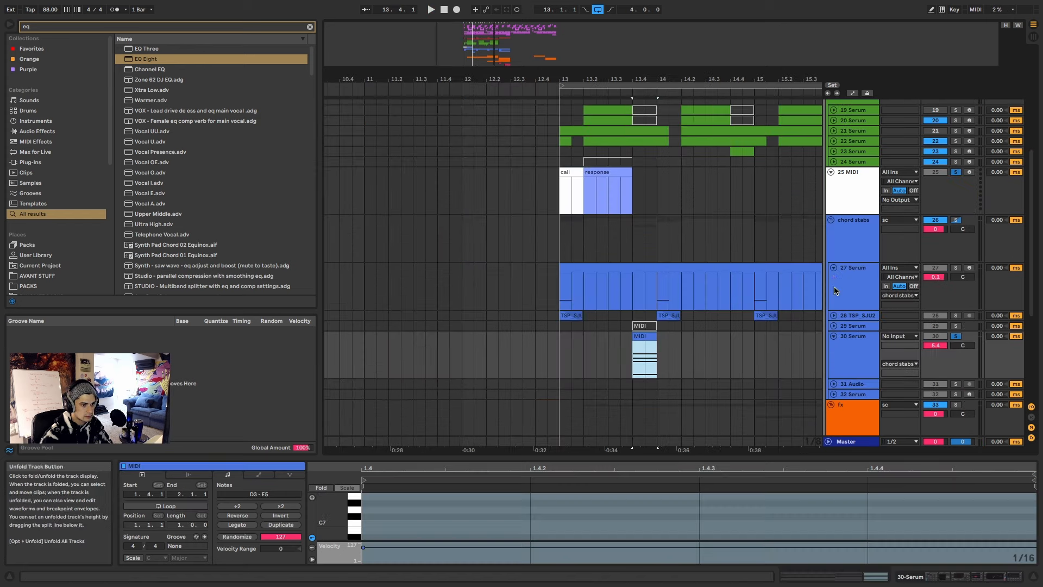
Step: Fold the chord layer in the chord stabs group and move the 30 Serum fill track to the top of that group
click(834, 267)
drag(850, 309, 850, 262)
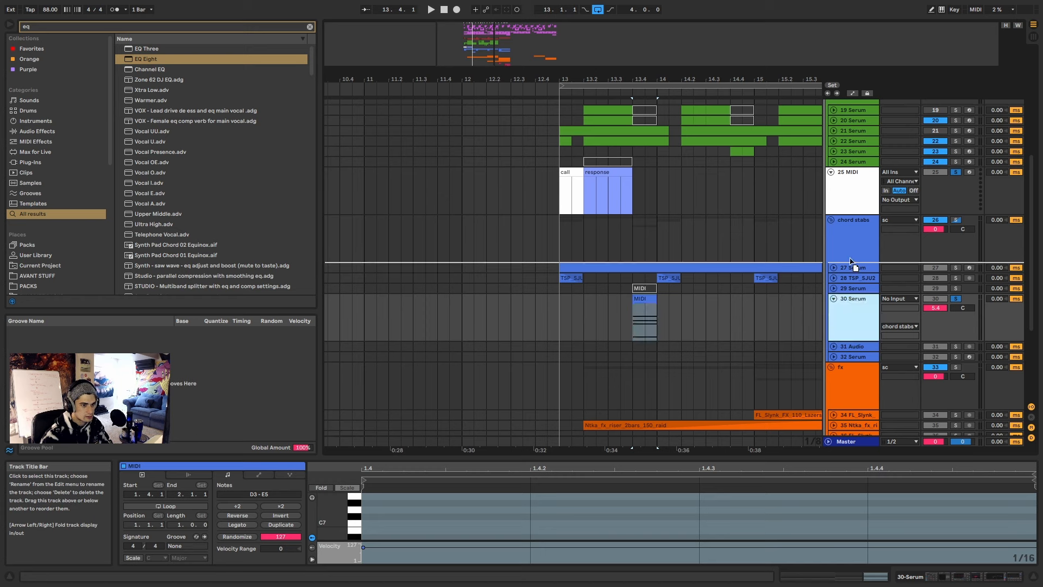
drag(697, 242, 697, 243)
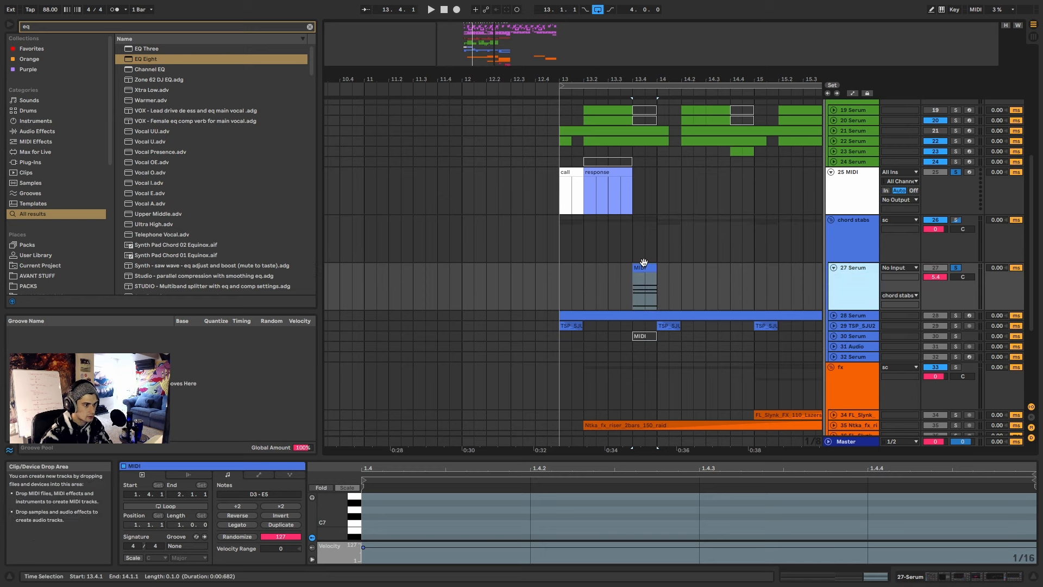
Step: Audition the response section from 13.2.1 with 20 Serum soloed, and the 27 Serum fill clip from 13.4.1
click(605, 173)
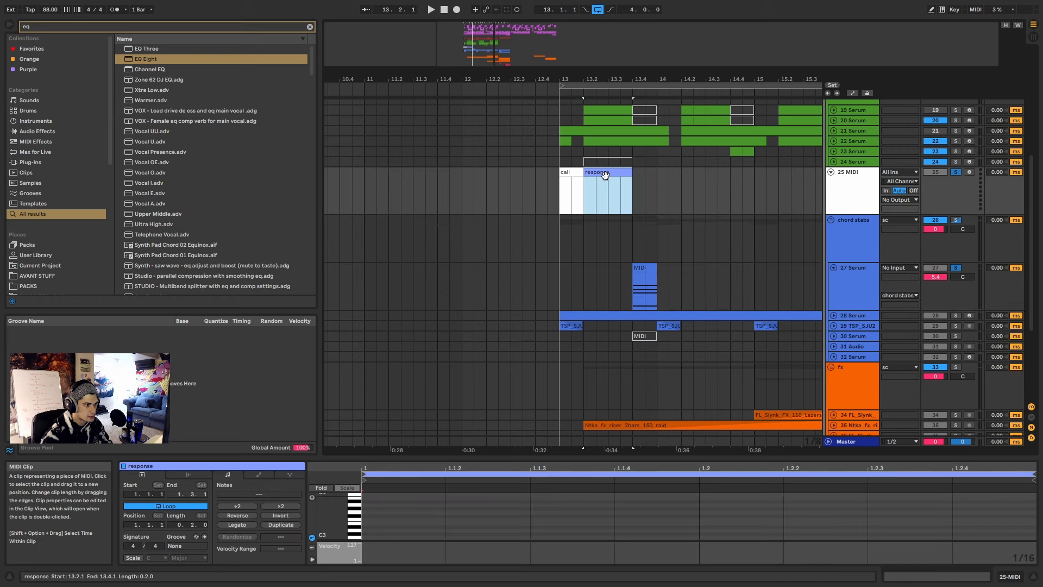
click(956, 172)
click(956, 173)
key(space)
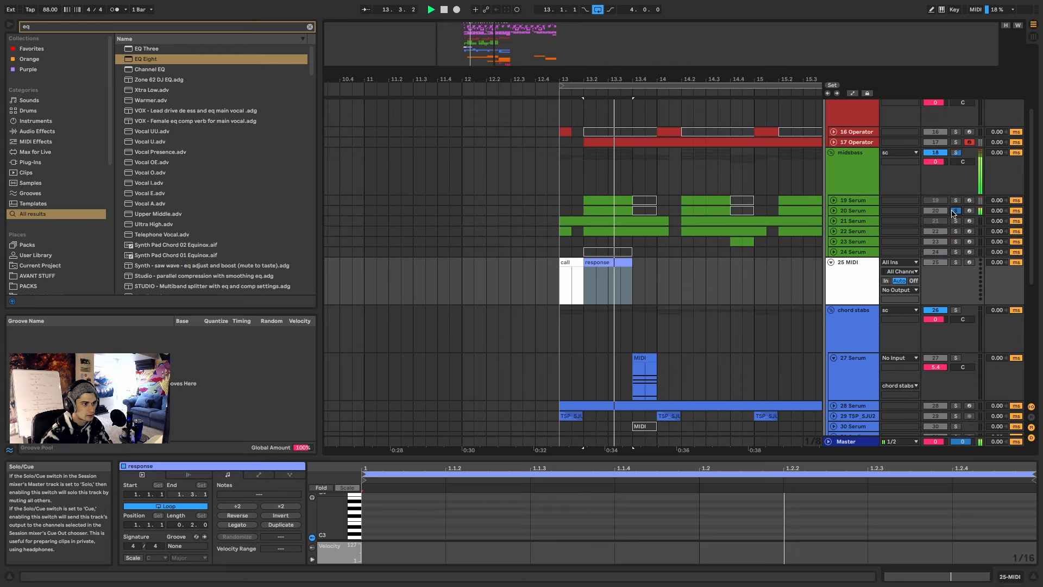
scroll(870, 271, down, 2)
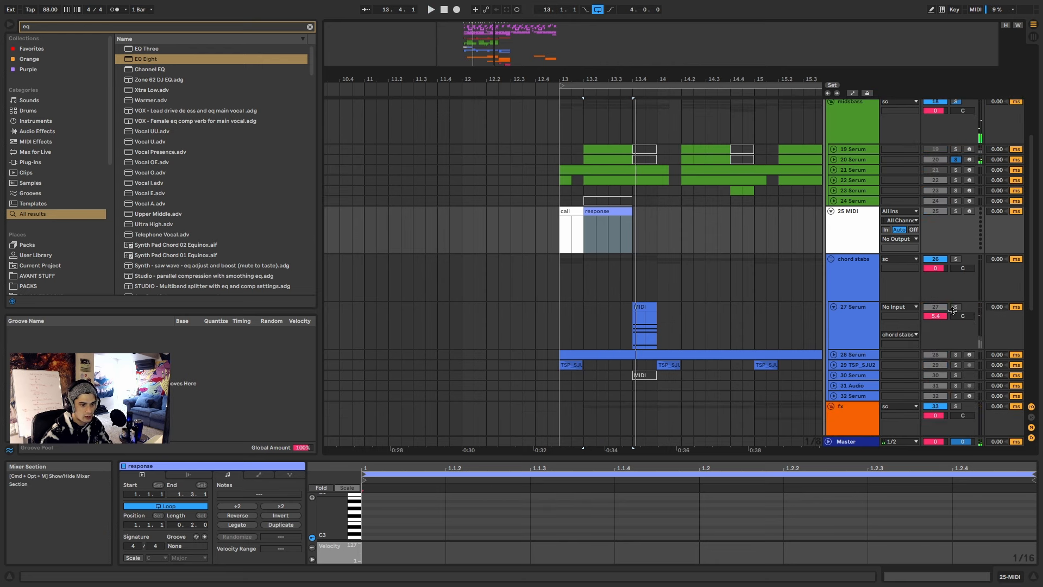
click(644, 308)
key(space)
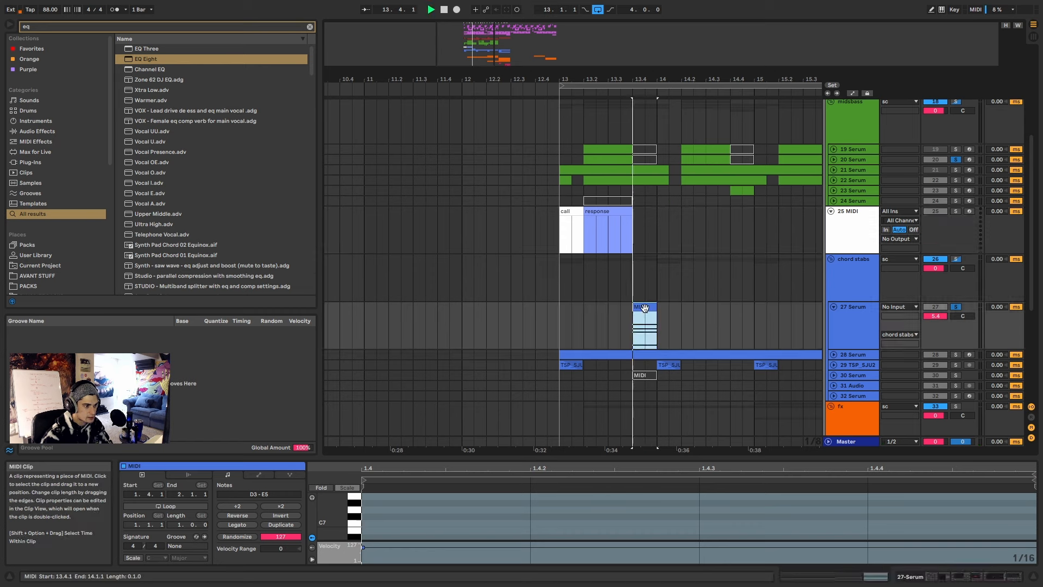
Step: Select the call clip at 13.1.1 and clear all track solos
click(572, 212)
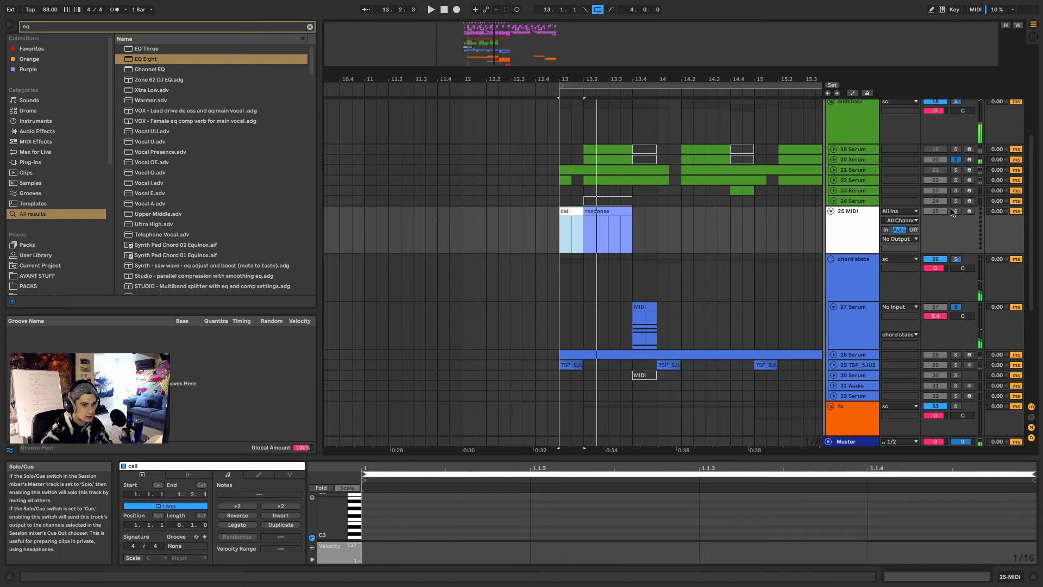
click(954, 211)
click(954, 211)
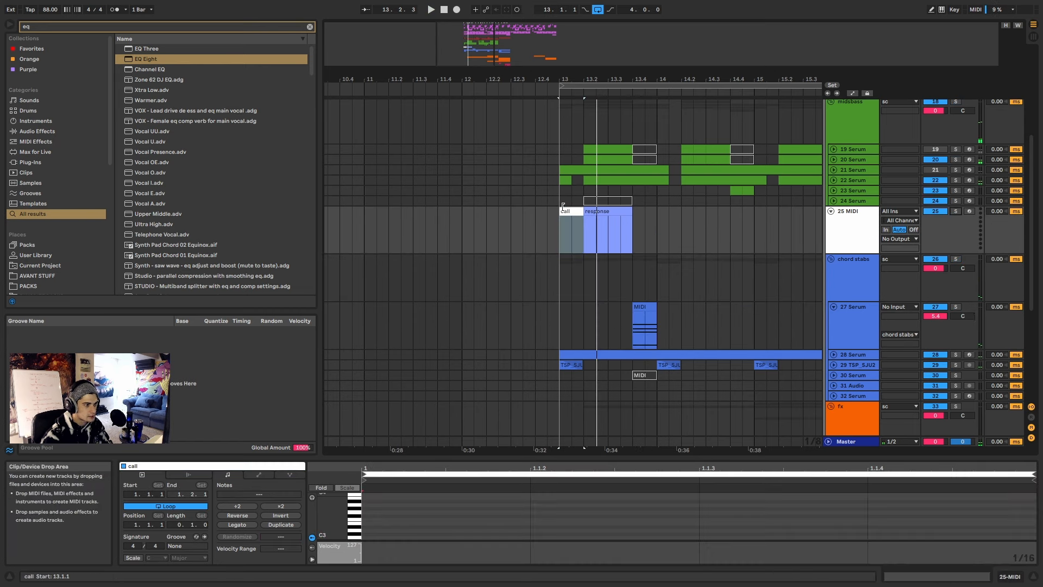
Step: Zoom in on the call and response clips, play the response from 13.2.1 with the full mix and revisit both clips
click(574, 212)
scroll(571, 212, up, 3)
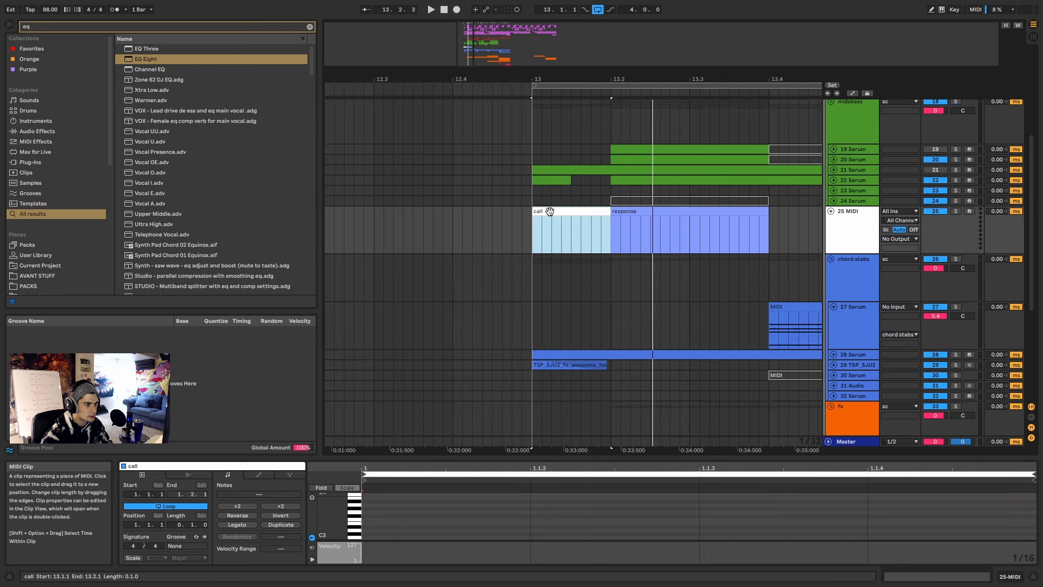
click(678, 210)
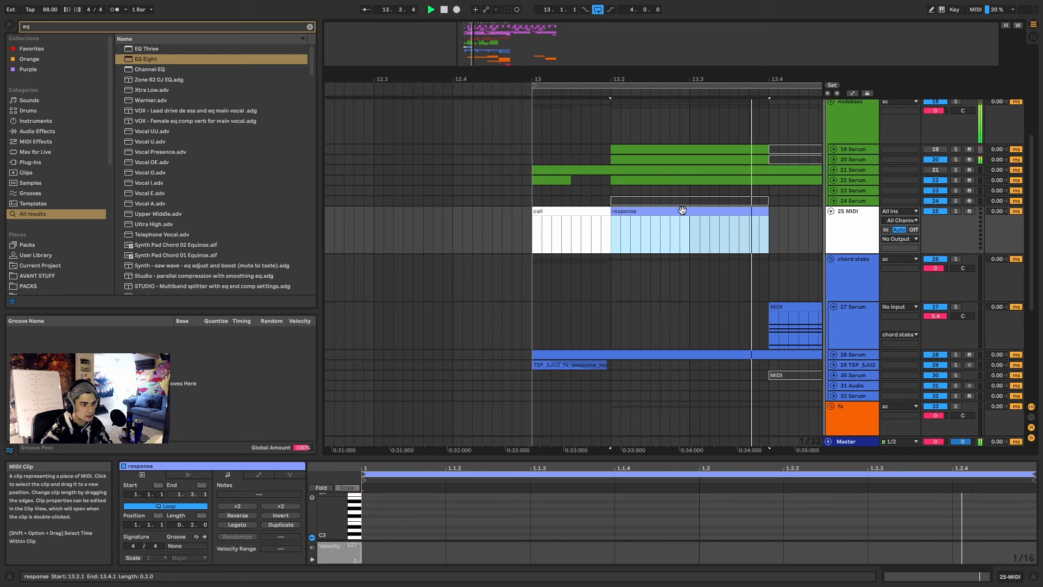
key(space)
click(558, 211)
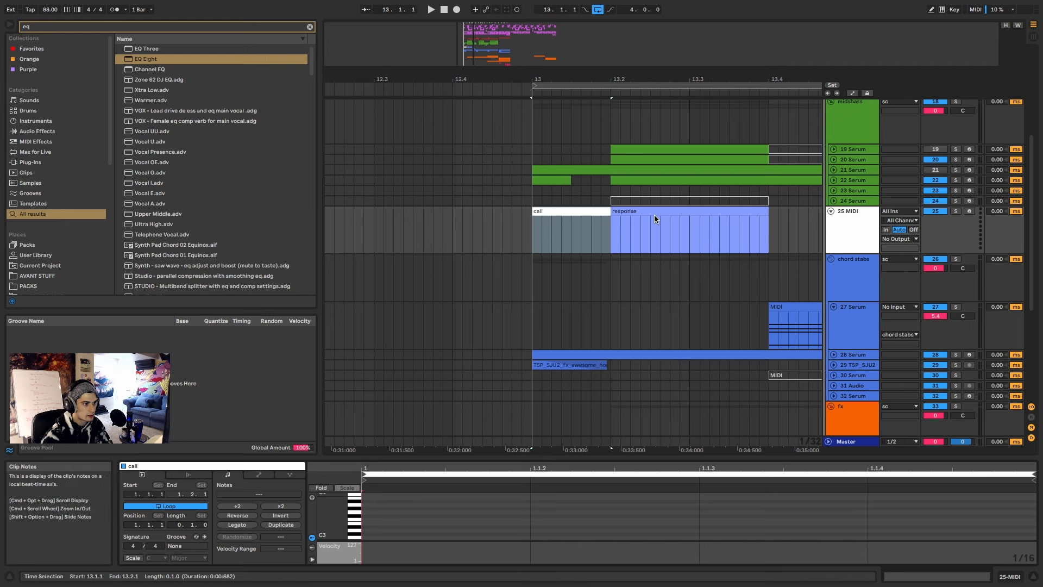
click(653, 214)
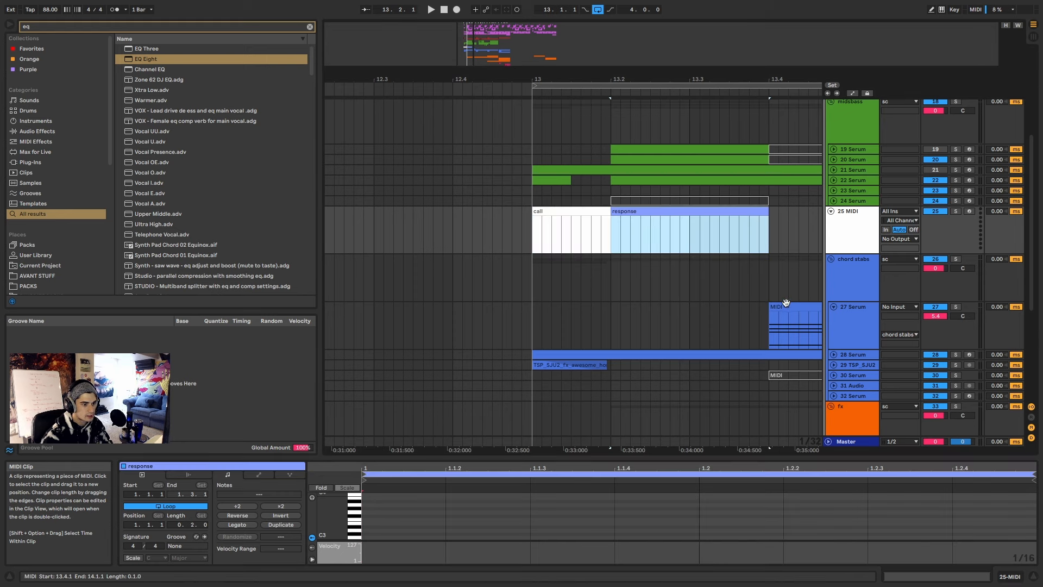
Step: Compare the 27 Serum fill clip at 13.4.1 with the response clip at 13.2.1 by selecting each in turn
click(801, 305)
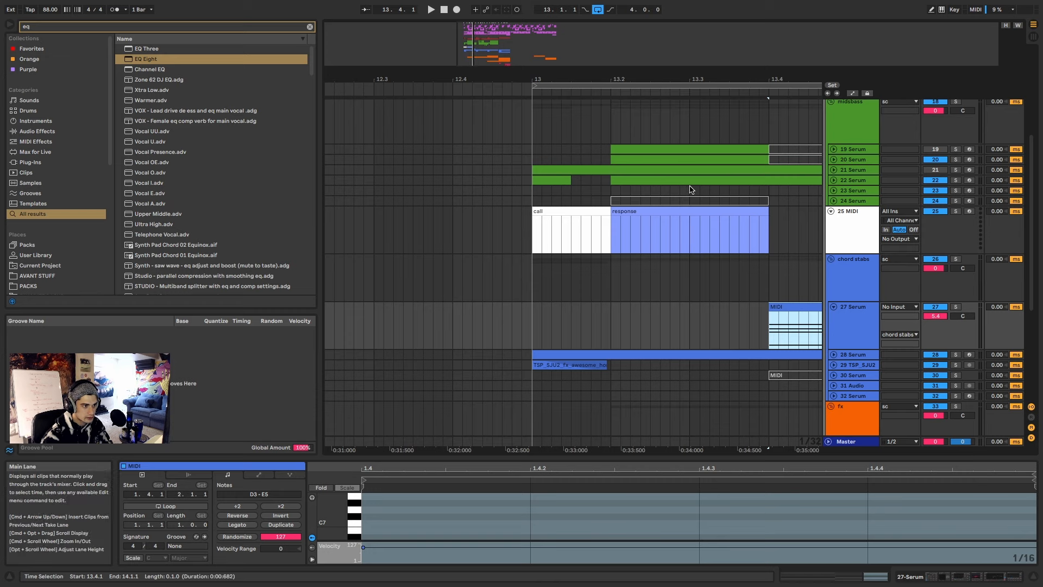
click(652, 214)
scroll(652, 214, down, 5)
scroll(709, 278, up, 5)
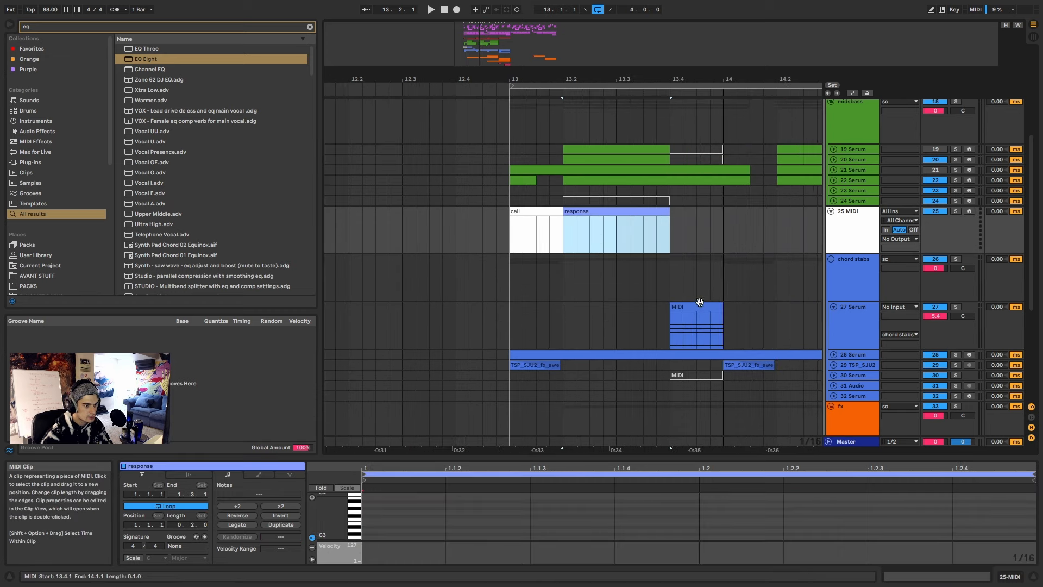
click(697, 326)
Step: Solo the chord stabs group and play the 27 Serum fill clip from 13.4.1
click(955, 307)
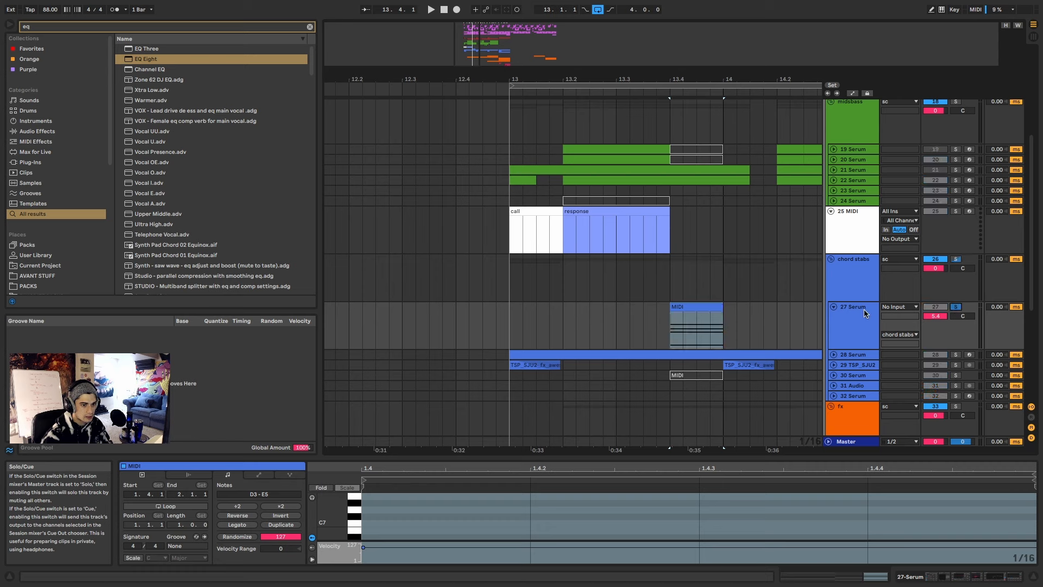
scroll(953, 271, down, 3)
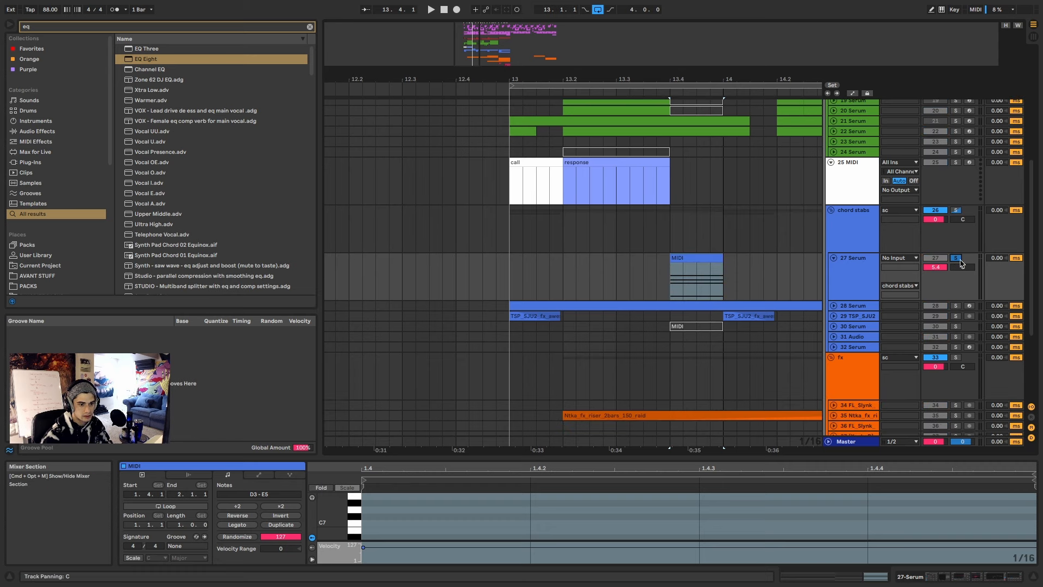
click(707, 271)
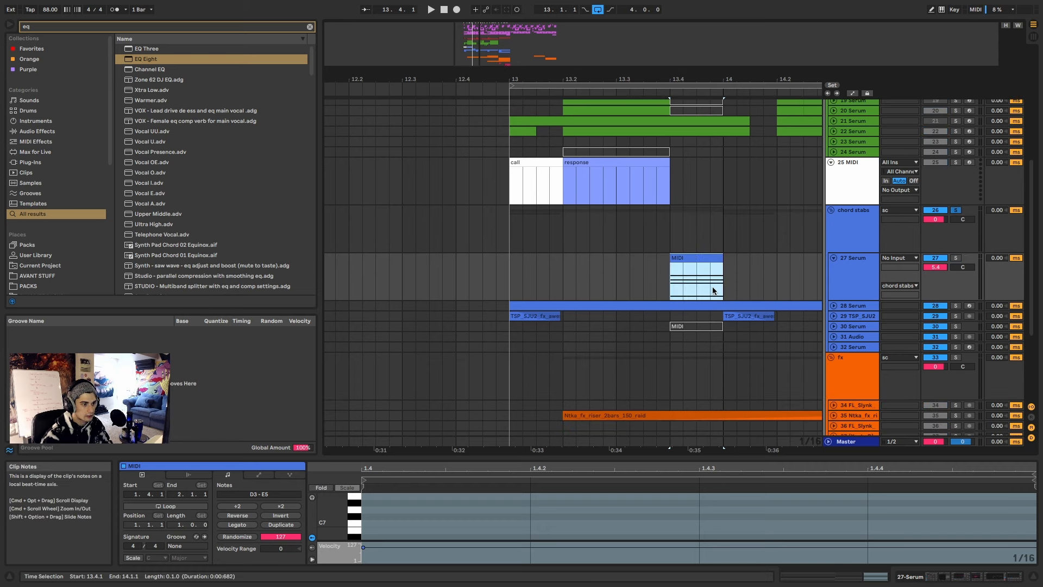
drag(778, 286, 725, 283)
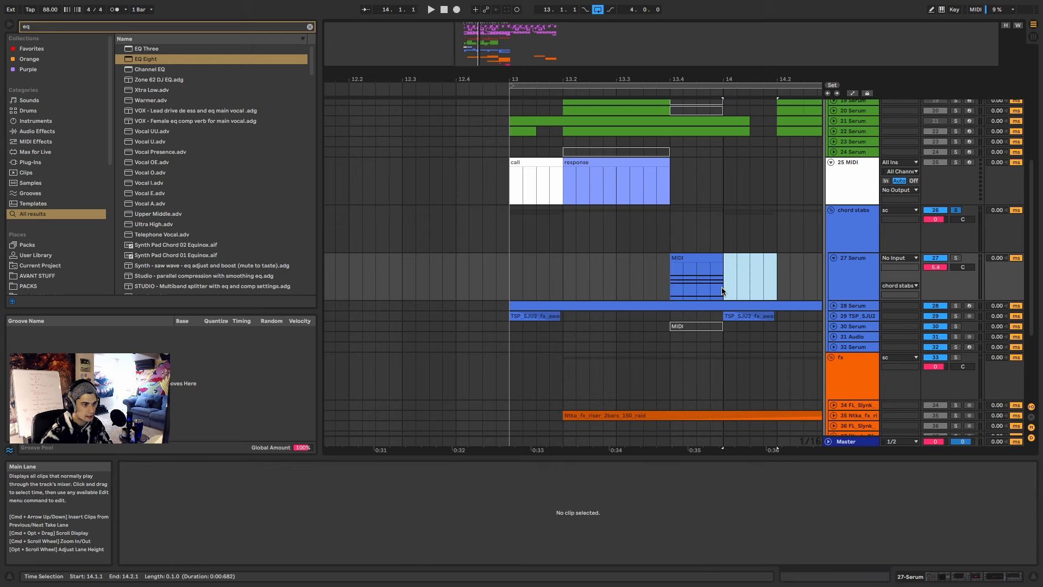
click(692, 253)
key(space)
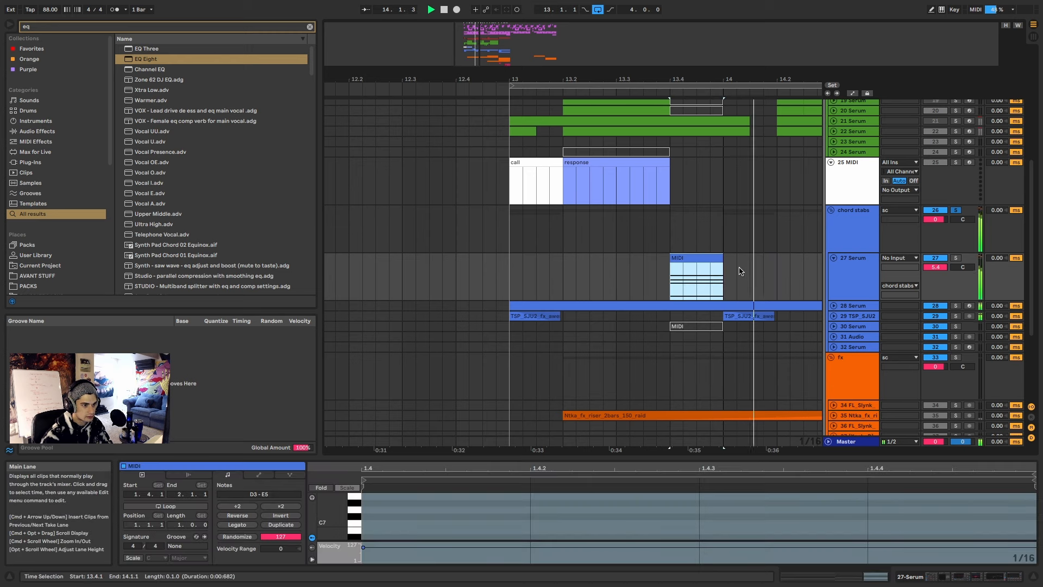
key(space)
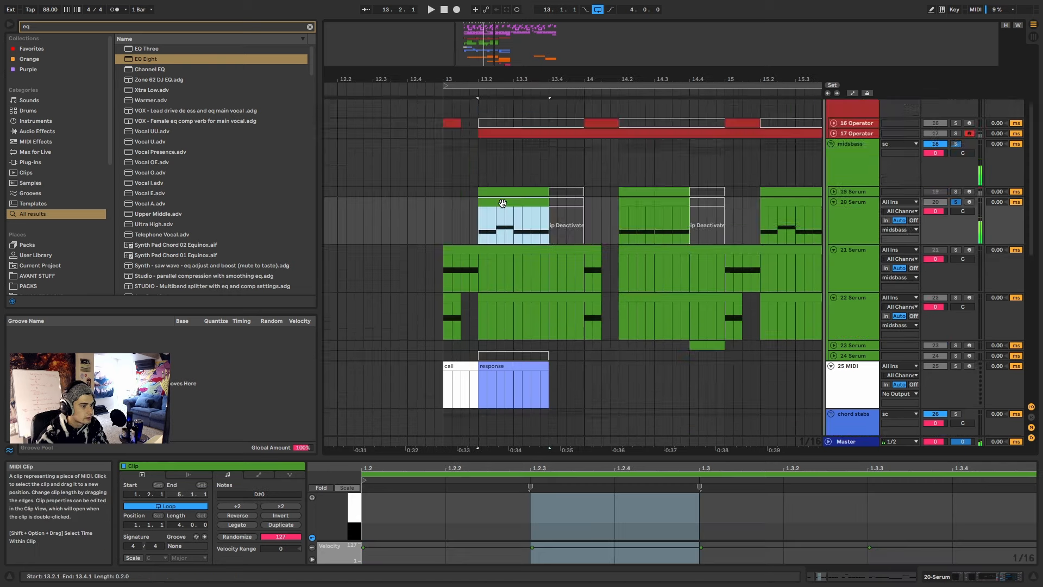
Step: Audition the 20 Serum bass phrase from 13.2.1 and its second phrase from 14.2.1 with that track soloed
scroll(502, 205, down, 5)
scroll(505, 205, up, 5)
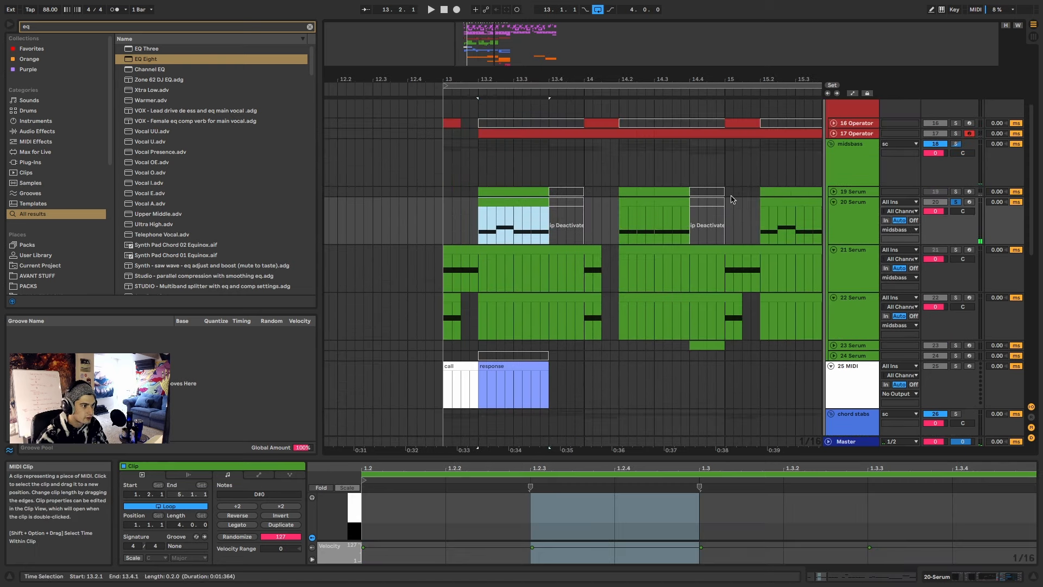
click(956, 202)
key(space)
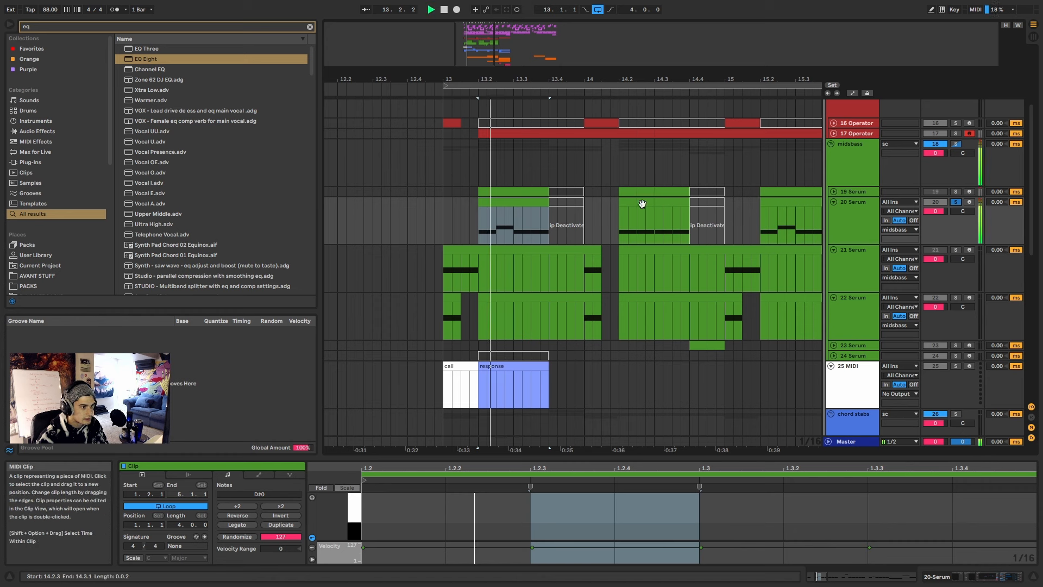
click(630, 204)
key(space)
click(629, 204)
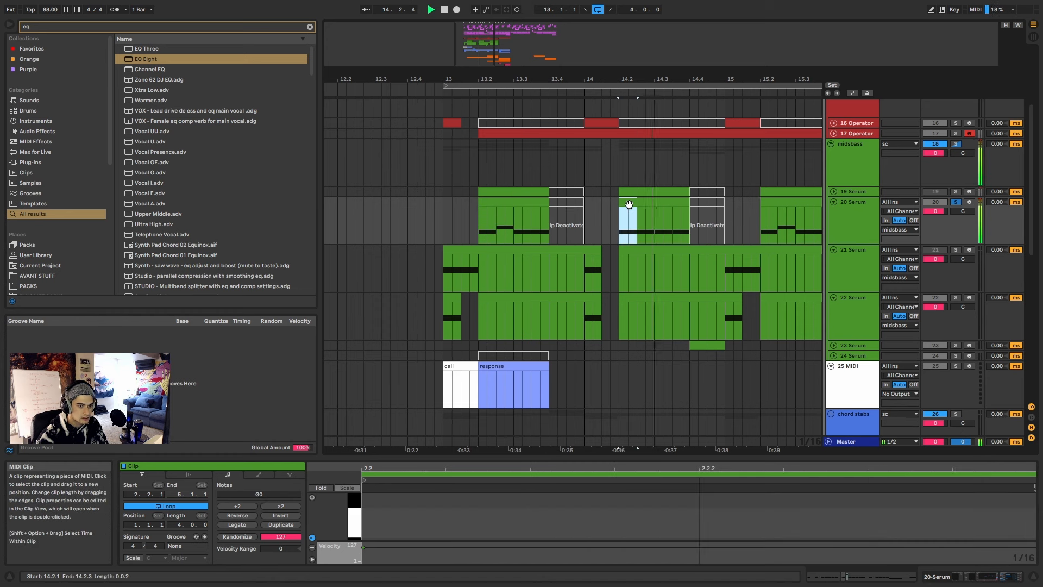
key(space)
Step: Replay the 20 Serum phrase from 13.2.1 and compare it again with the opening notes at 14.2.1
click(495, 203)
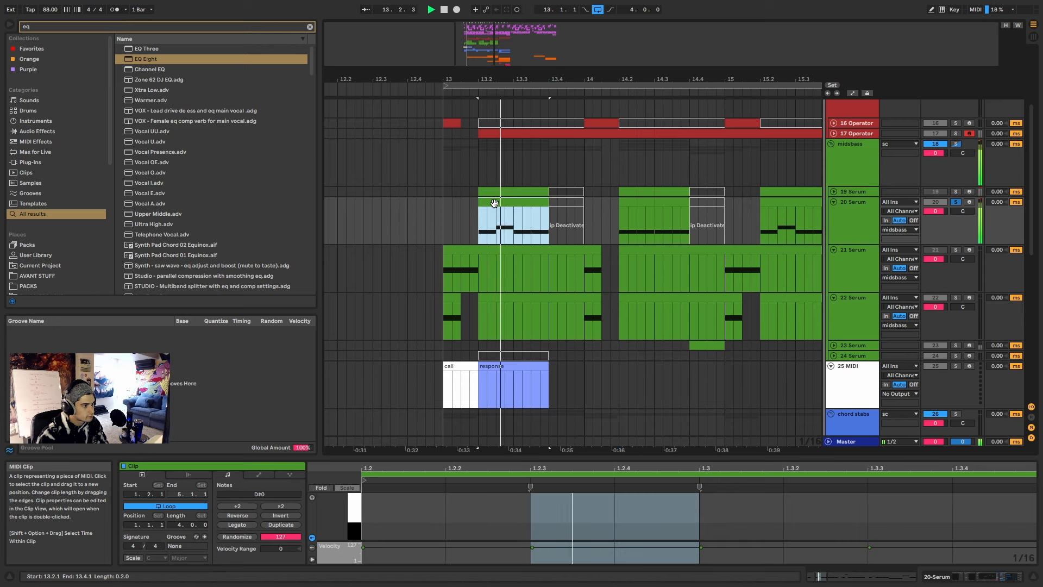
key(space)
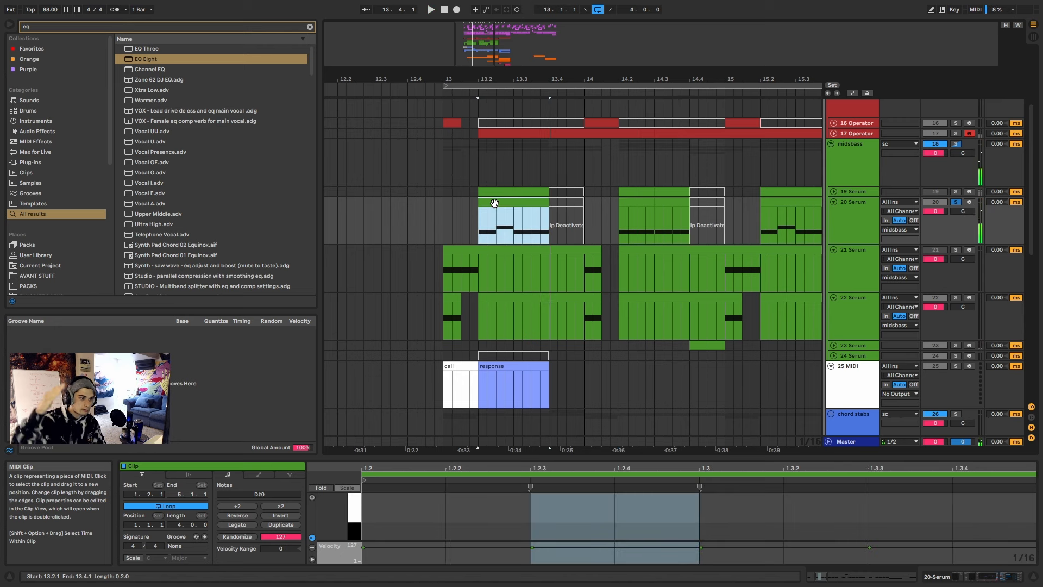
click(623, 202)
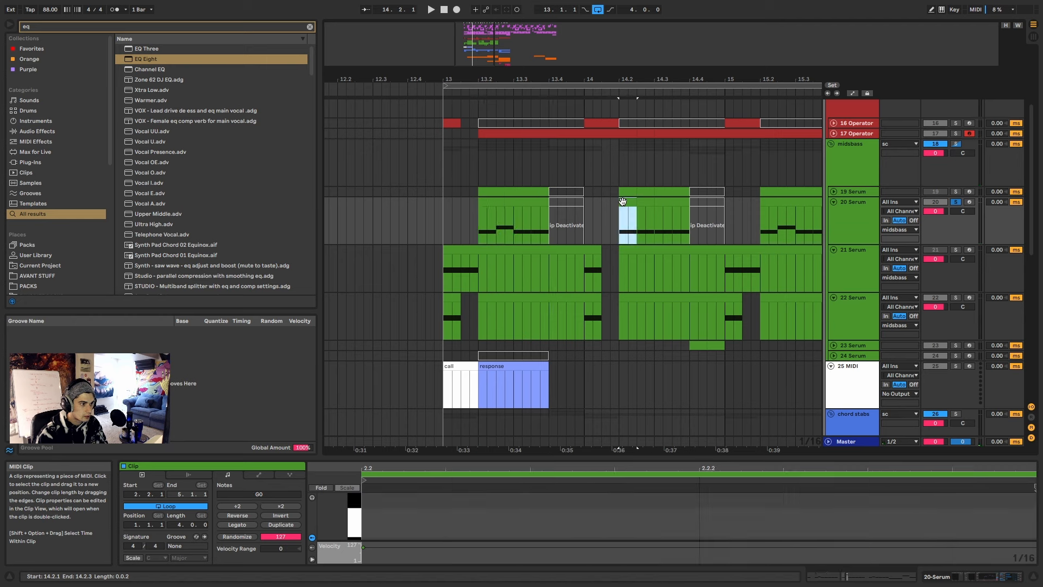
key(space)
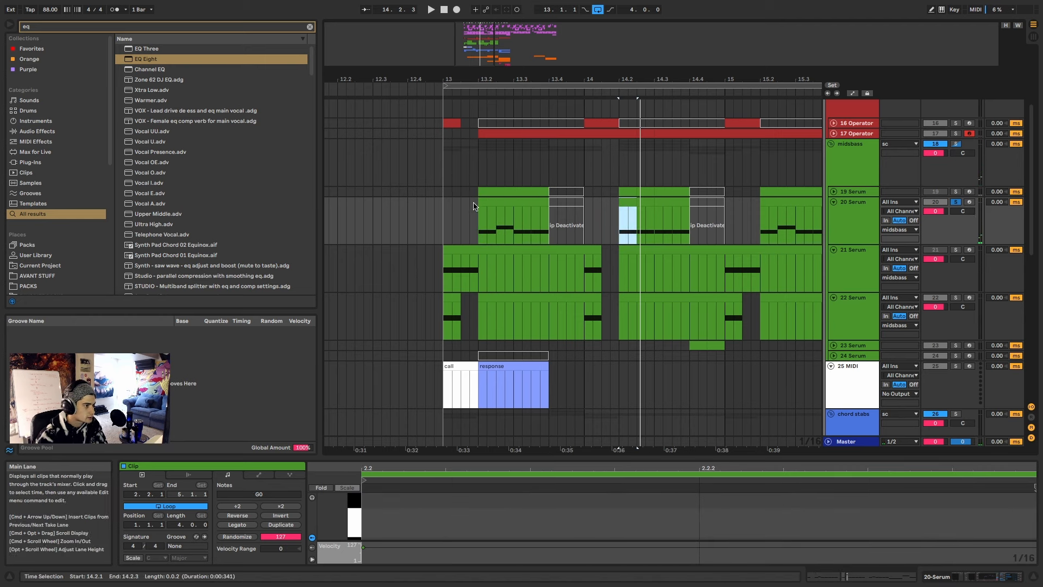
click(490, 201)
key(space)
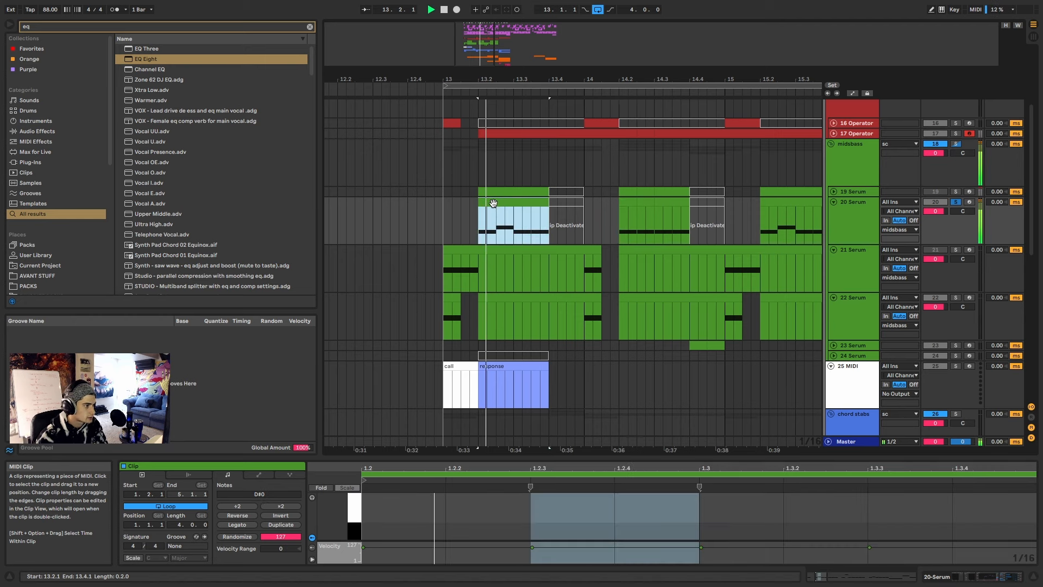
click(626, 202)
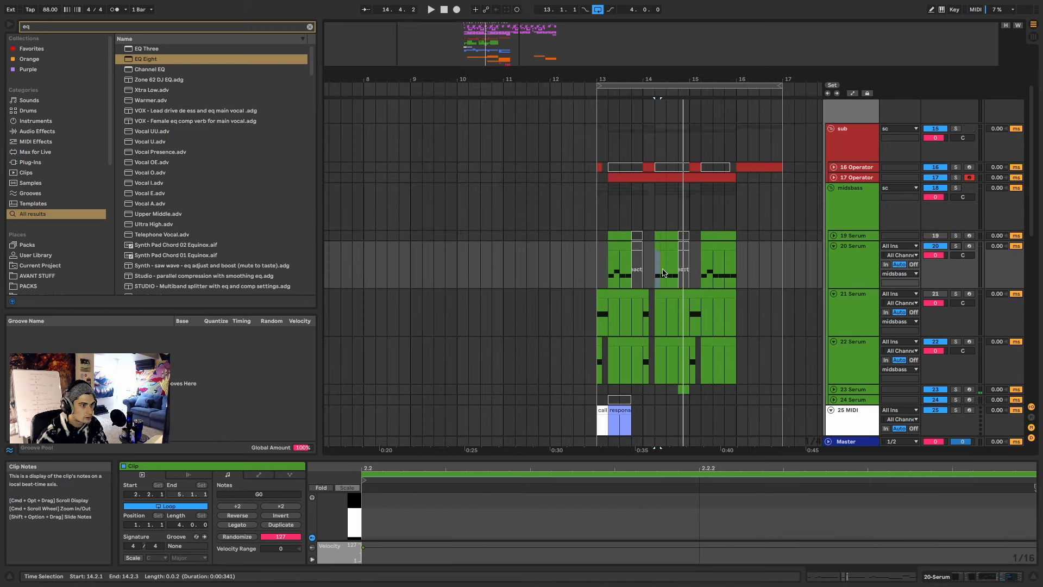
Step: Highlight the 20 Serum range from 13.1.1 to 16.1.1, and the empty call section from 13.1.1 to 13.2.1
drag(597, 267, 737, 263)
key(plus)
key(plus)
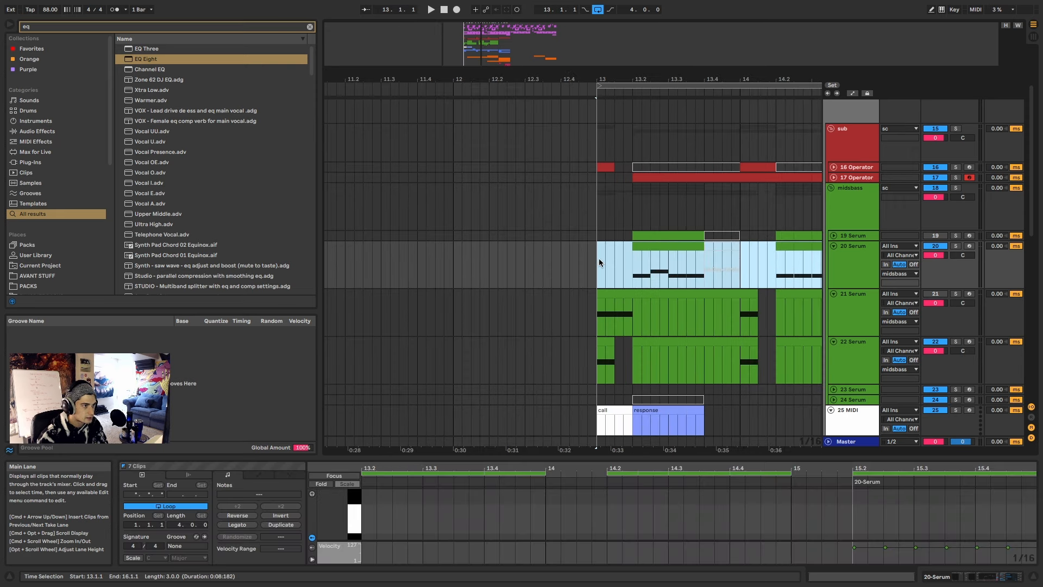
drag(599, 258, 523, 262)
key(plus)
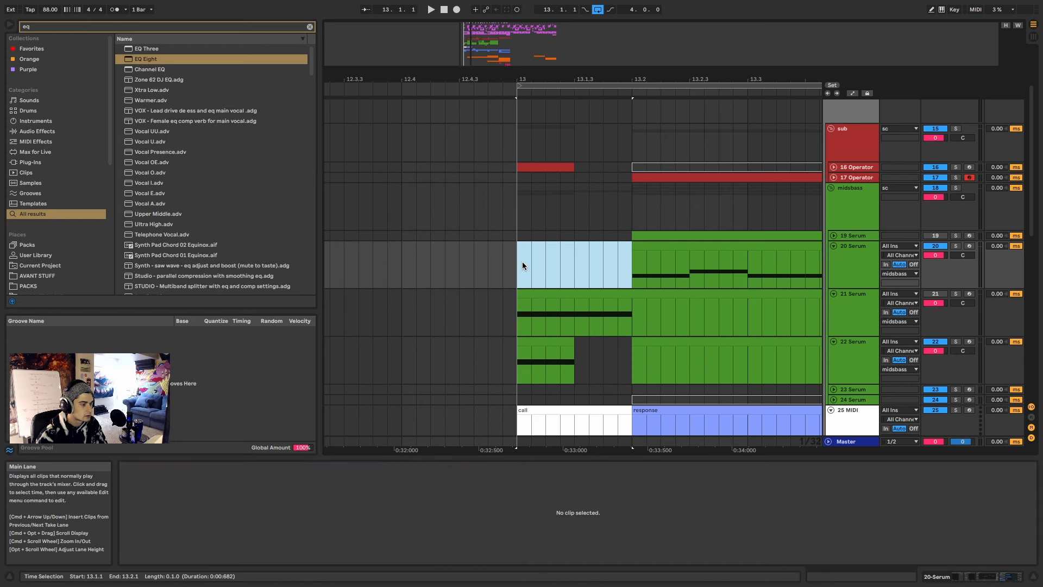
key(minus)
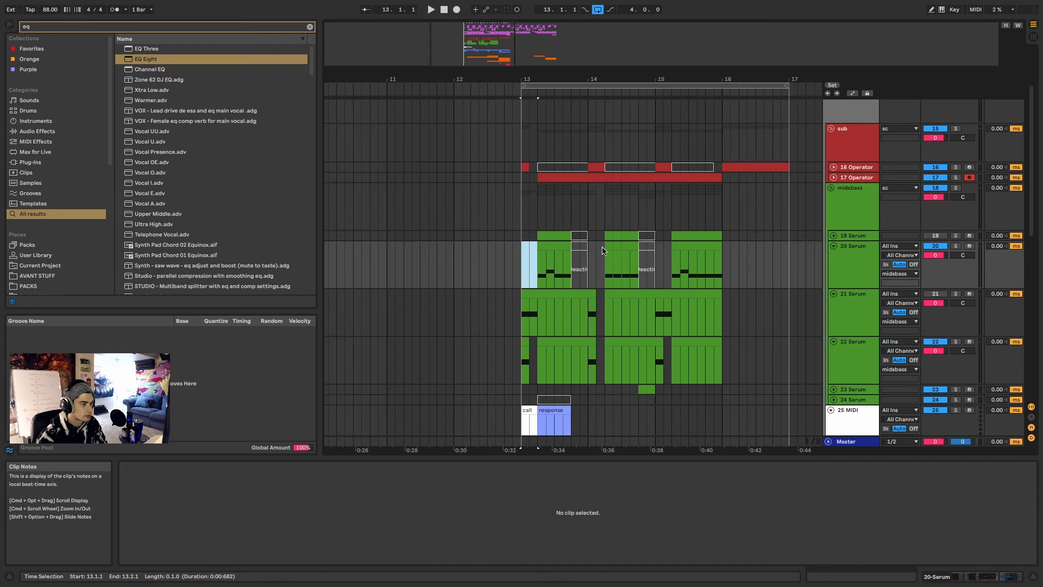
Step: Solo the midsbass and chord stabs groups and find the call and response clips on the marker track
click(957, 188)
scroll(939, 210, down, 5)
click(937, 237)
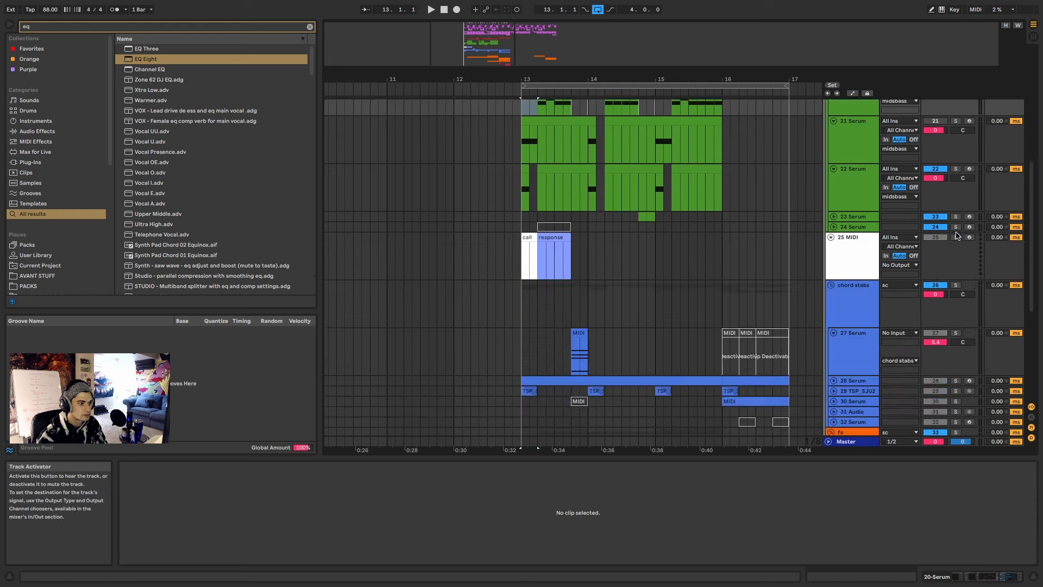
click(956, 285)
scroll(773, 293, down, 5)
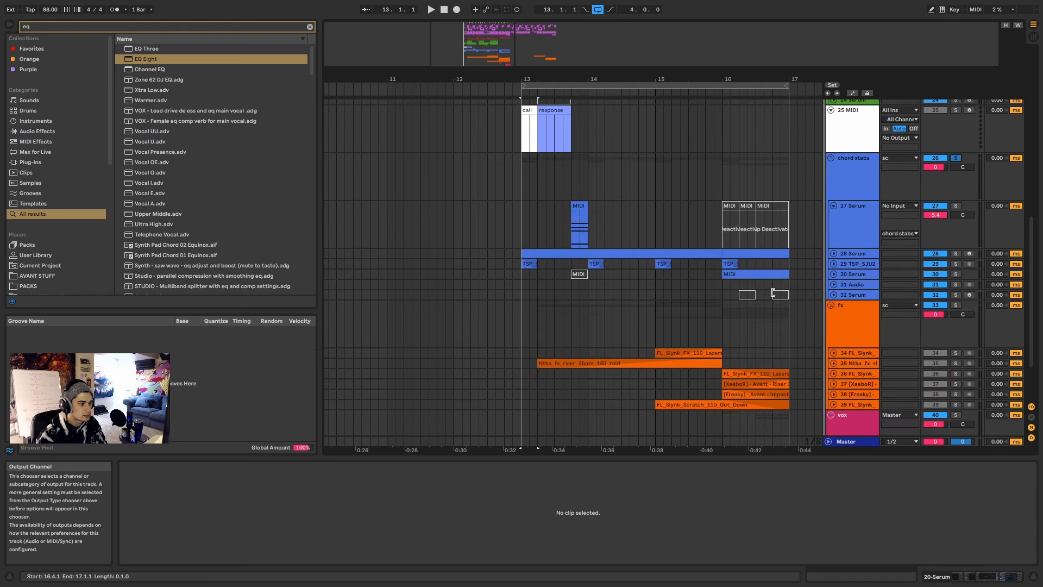
scroll(774, 293, up, 15)
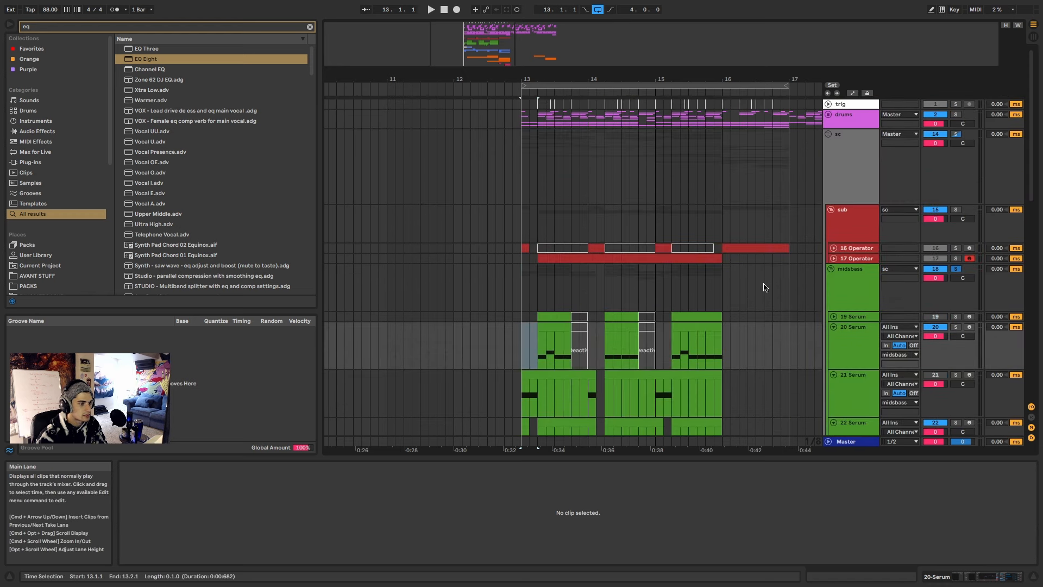
scroll(636, 237, down, 7)
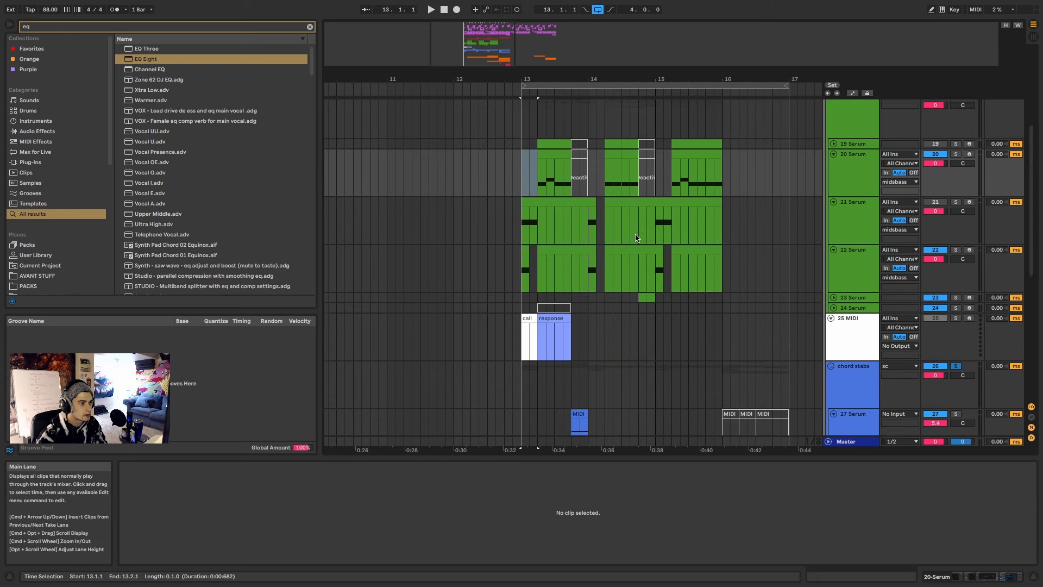
scroll(637, 238, down, 2)
scroll(603, 250, up, 1)
scroll(590, 258, up, 4)
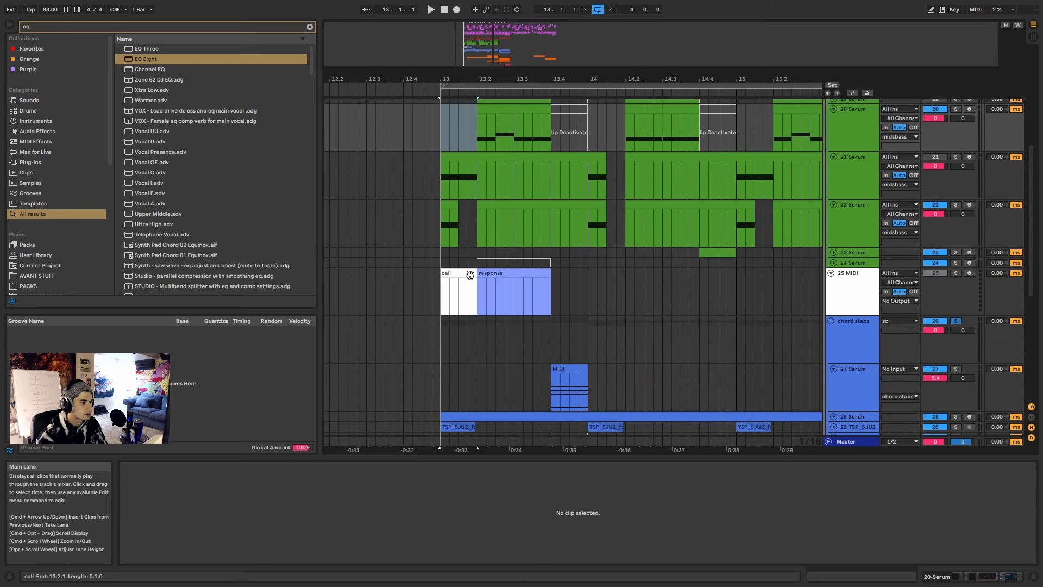
Step: Play the soloed groups from the call clip at 13.1.1 and select the 27 Serum fill clip during playback
click(452, 274)
key(space)
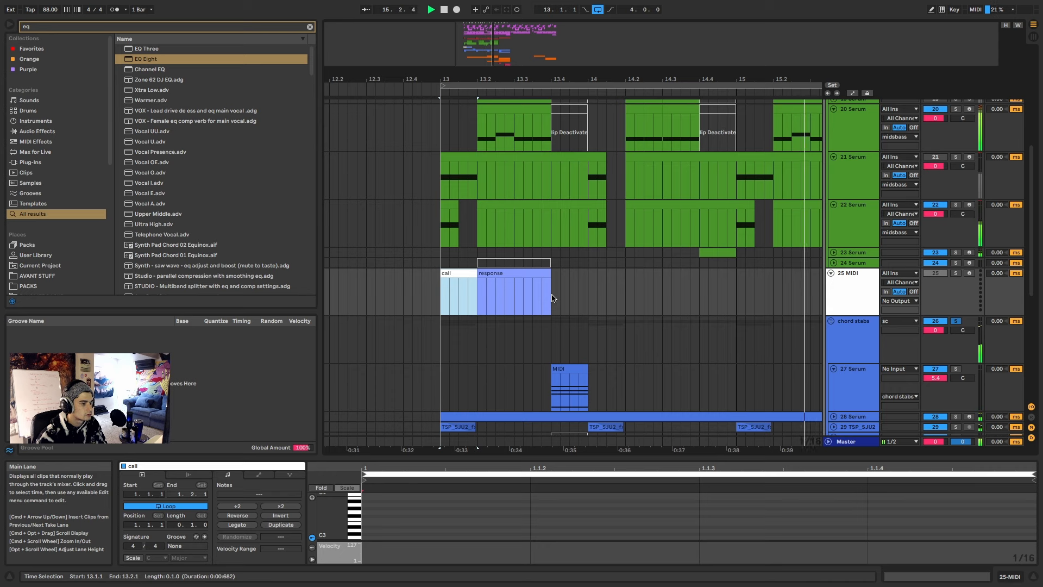
scroll(553, 298, down, 2)
click(559, 369)
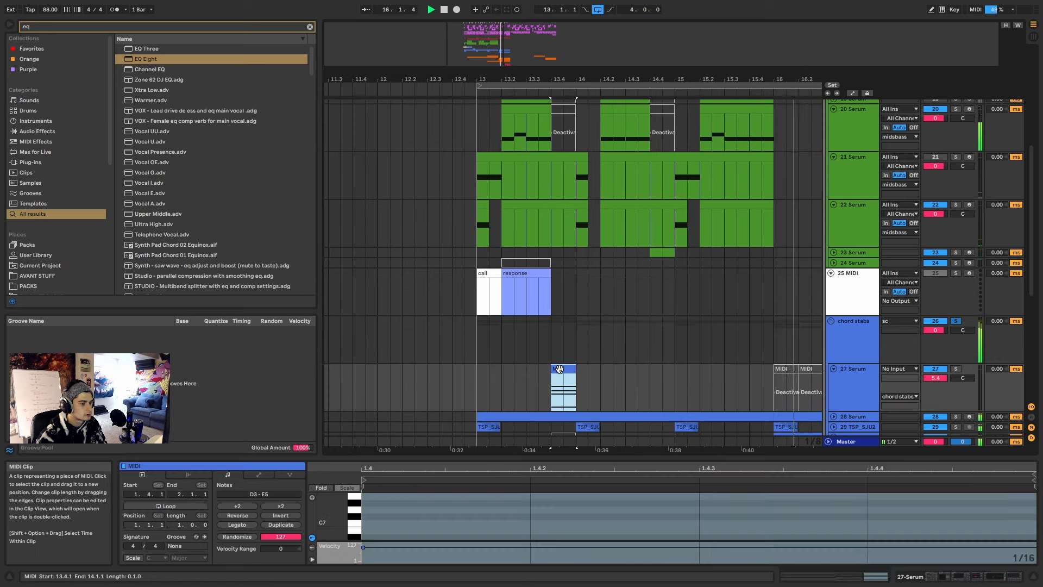
scroll(575, 370, down, 3)
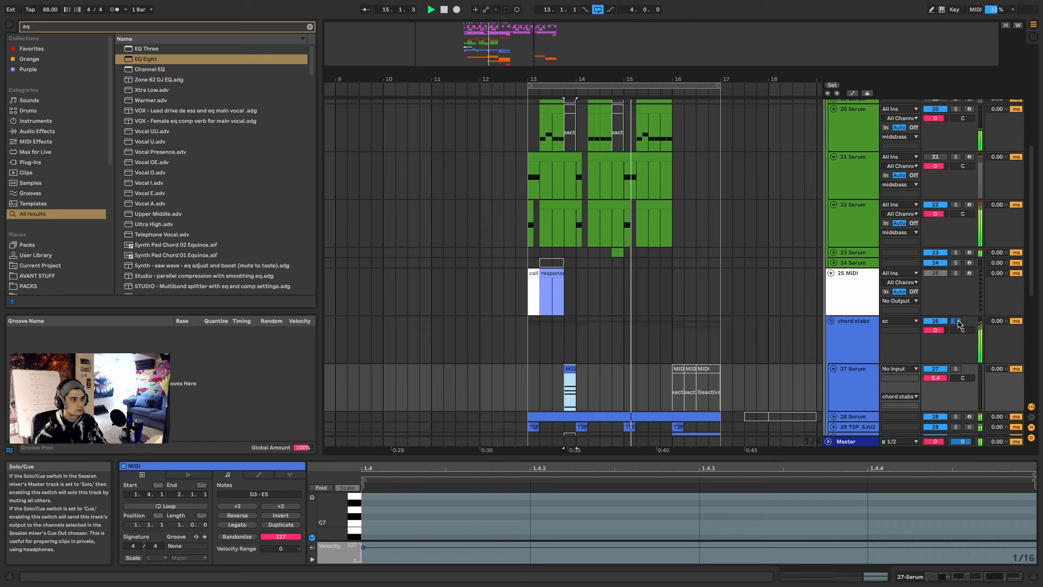
key(space)
Step: Fold the sc group and select the drums group at the start of the track list
scroll(657, 203, up, 6)
scroll(621, 244, up, 5)
scroll(492, 266, down, 6)
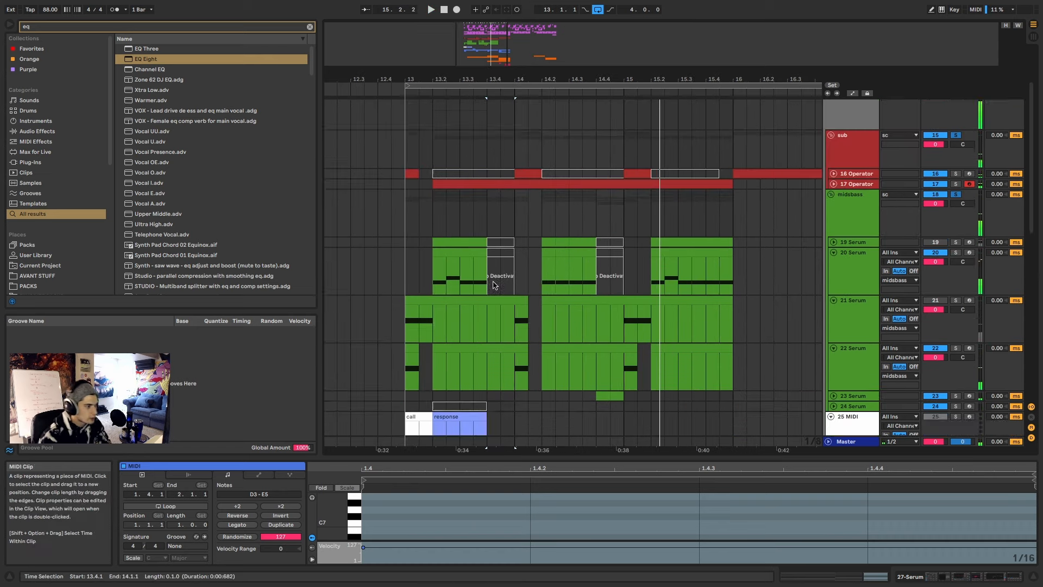
scroll(433, 217, up, 3)
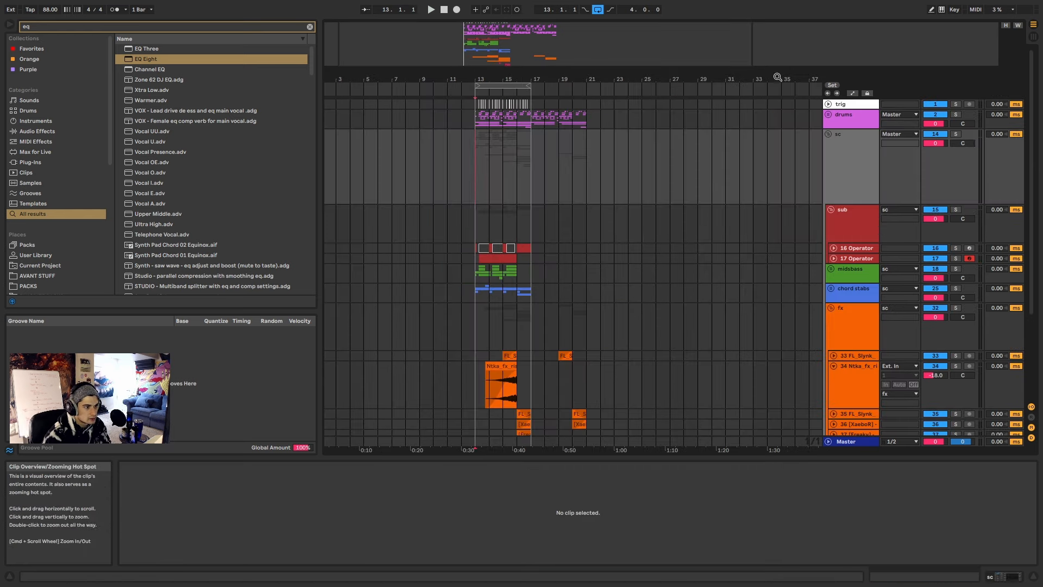
click(828, 134)
click(843, 116)
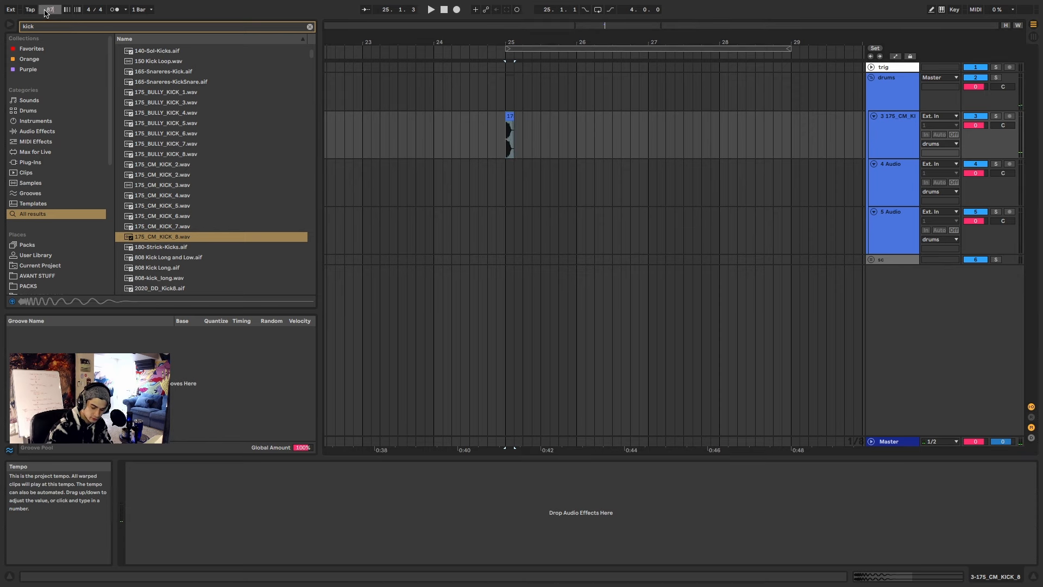
Step: Audition the 175_CM_KICK_8 clip at 25.1.1 and select its track in the drums group
scroll(541, 142, up, 5)
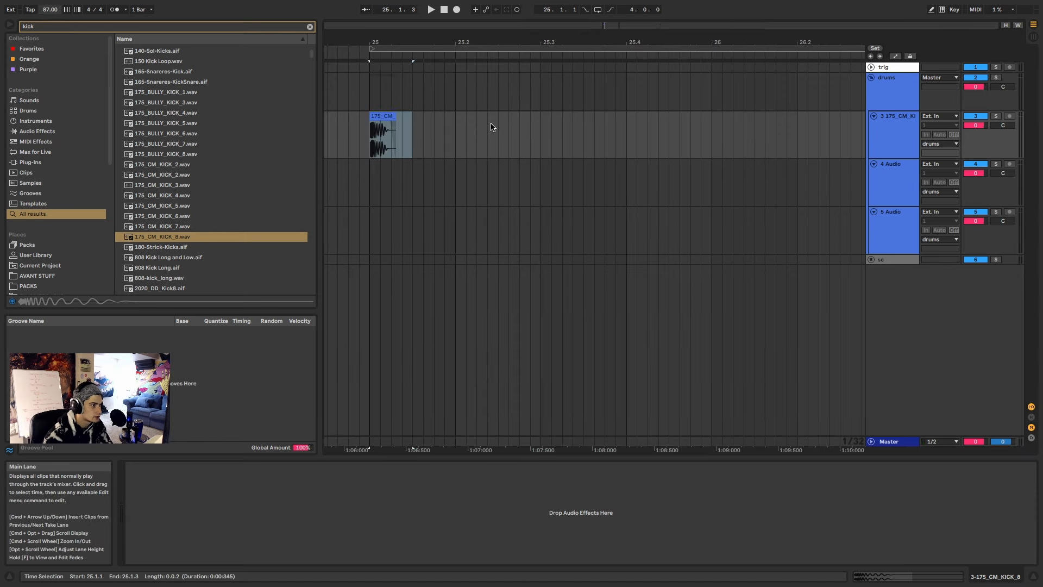
click(382, 117)
key(space)
key(space)
click(911, 140)
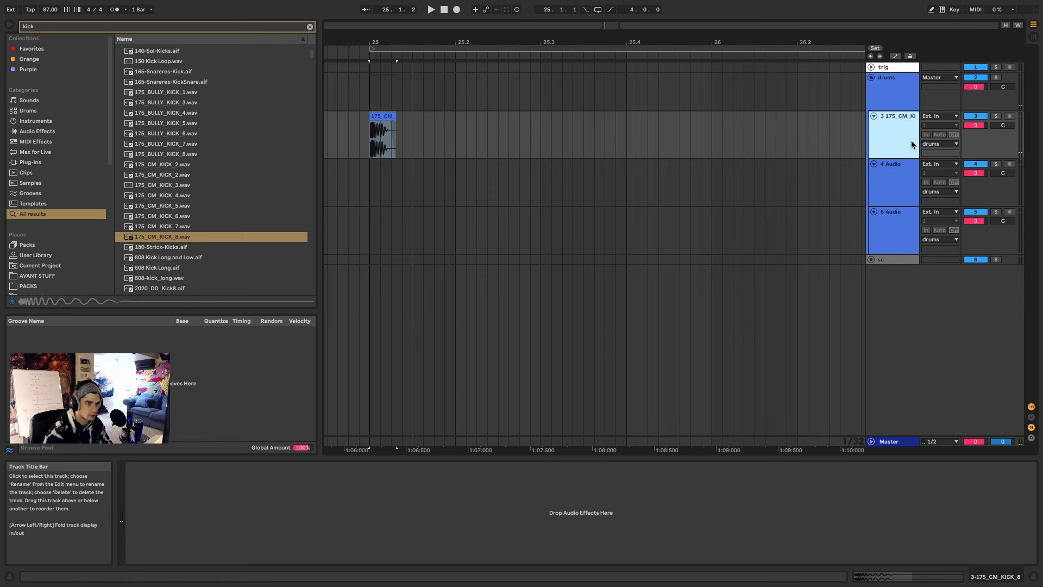
Step: Search the browser for "snare" and choose LTRX_snare_snappyreso.wav from the samples
key(ctrl+f)
text(snare)
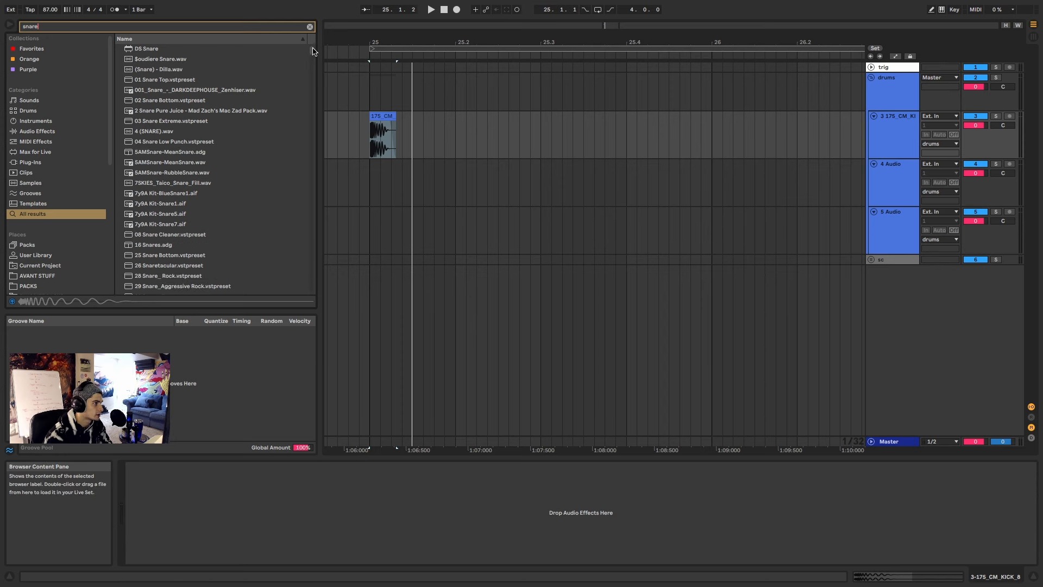
drag(313, 51, 201, 133)
click(144, 144)
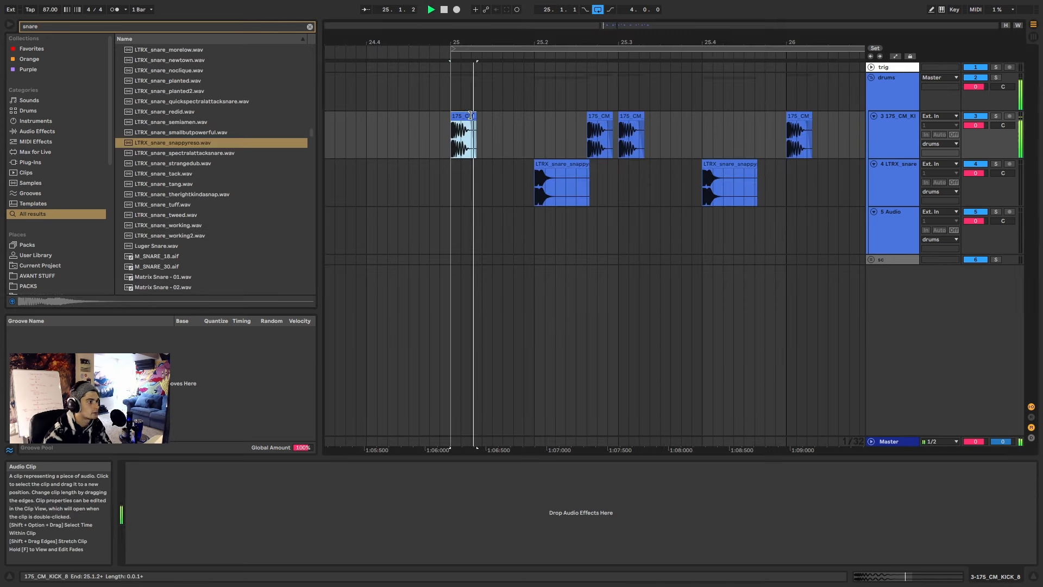
Step: Move the second kick clip to 25.2.4, directly before the 25.3.1 kick, and audition the pattern from 25.1.1
mouse_move(599, 118)
mouse_down()
mouse_move(618, 117)
mouse_move(598, 123)
mouse_move(611, 134)
mouse_up()
key(space)
click(609, 117)
key(space)
click(457, 116)
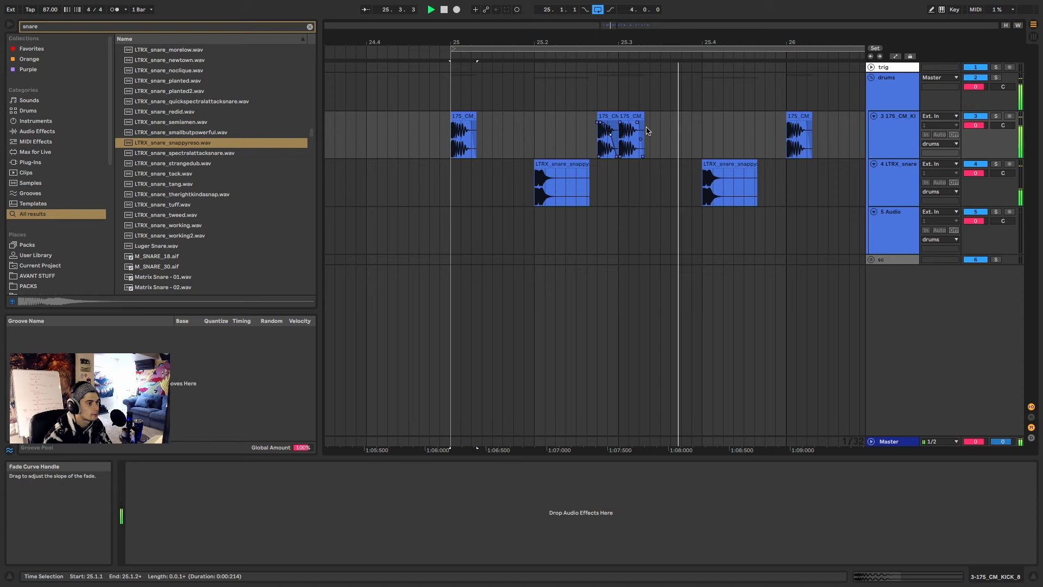
key(space)
Step: Duplicate the bar 25 kick pattern into bar 26 and play it back
drag(779, 136, 454, 140)
key(super+d)
key(space)
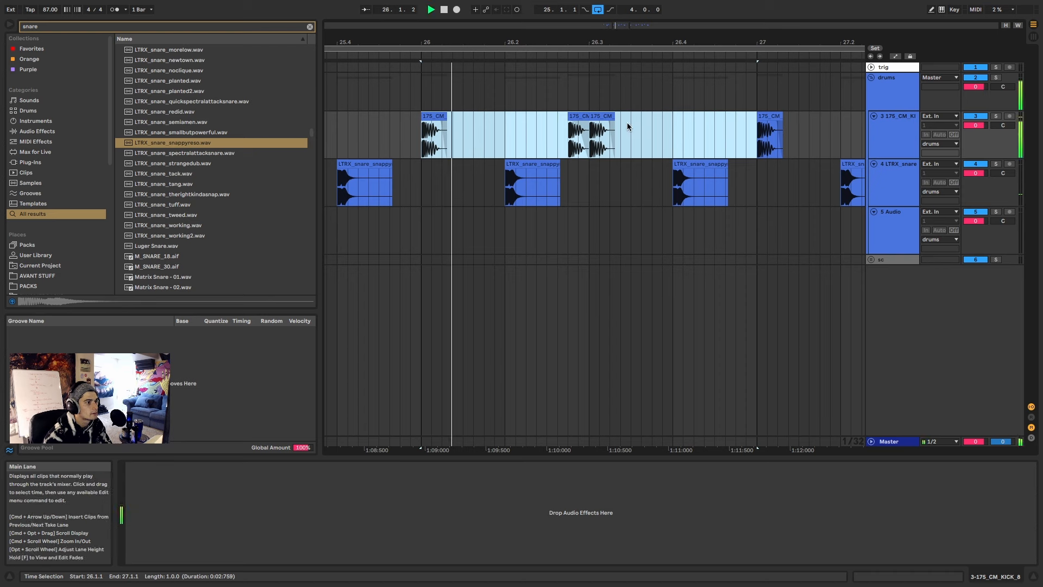
Step: Duplicate the 26.3.1 kick to 26.3.3 and play from the kick at 26.2.4
click(608, 120)
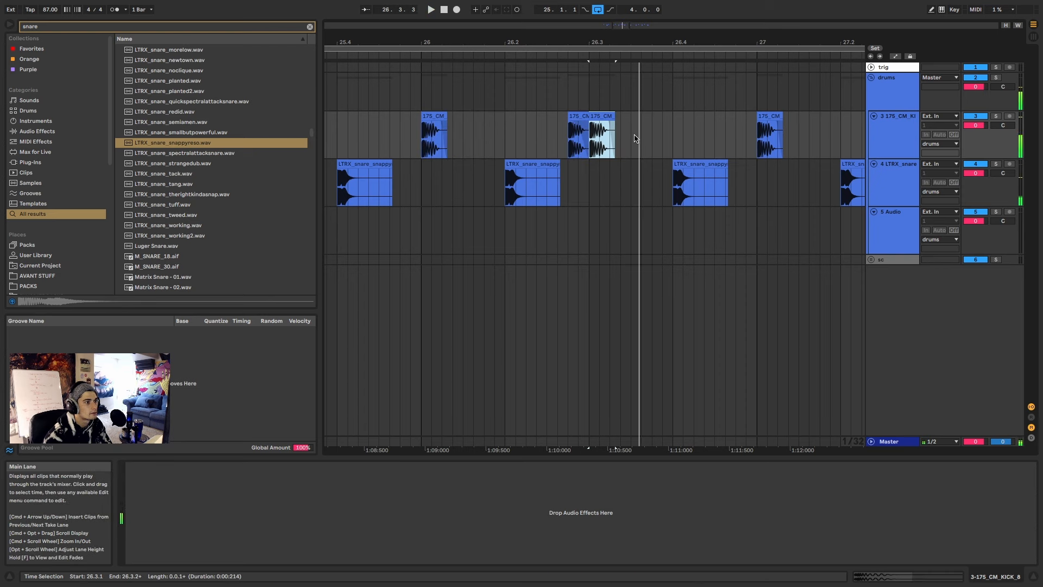
drag(629, 135, 592, 136)
key(super+d)
click(576, 113)
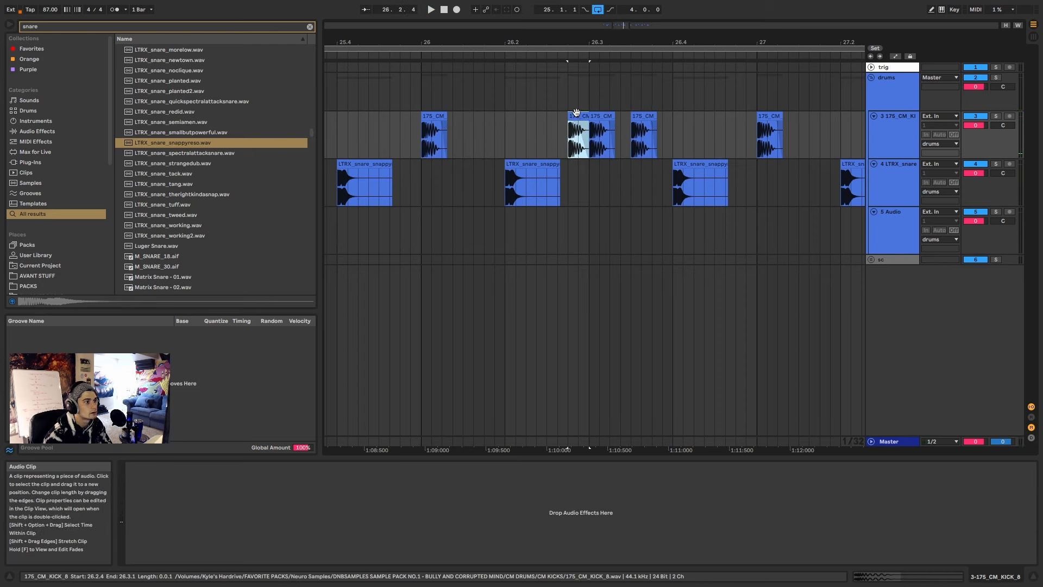
key(space)
Step: Duplicate the kick and snare clips of bars 25 and 26 into bars 27 and 28
scroll(623, 131, down, 8)
click(648, 189)
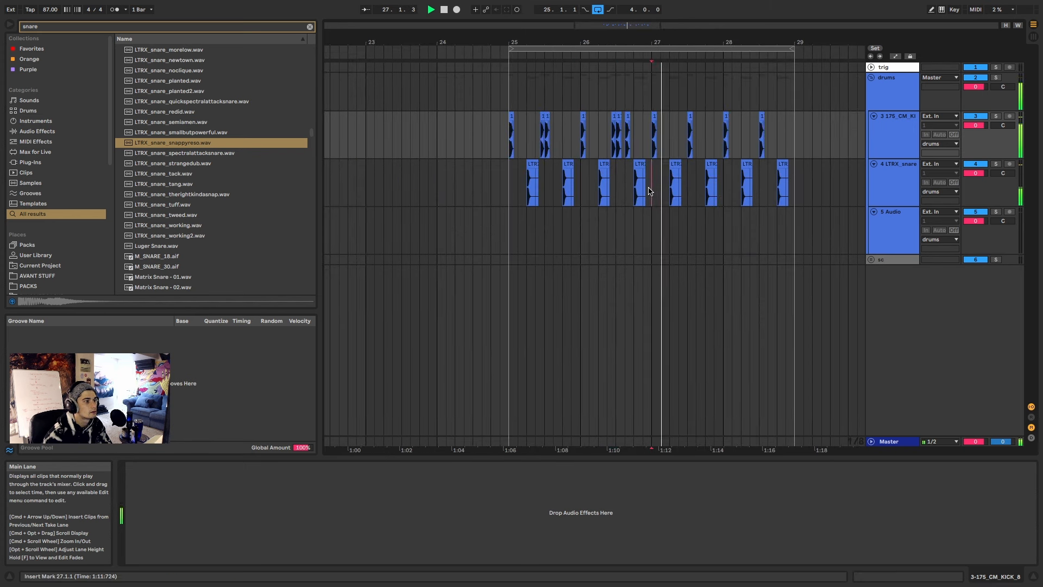
drag(648, 191, 509, 143)
key(super+d)
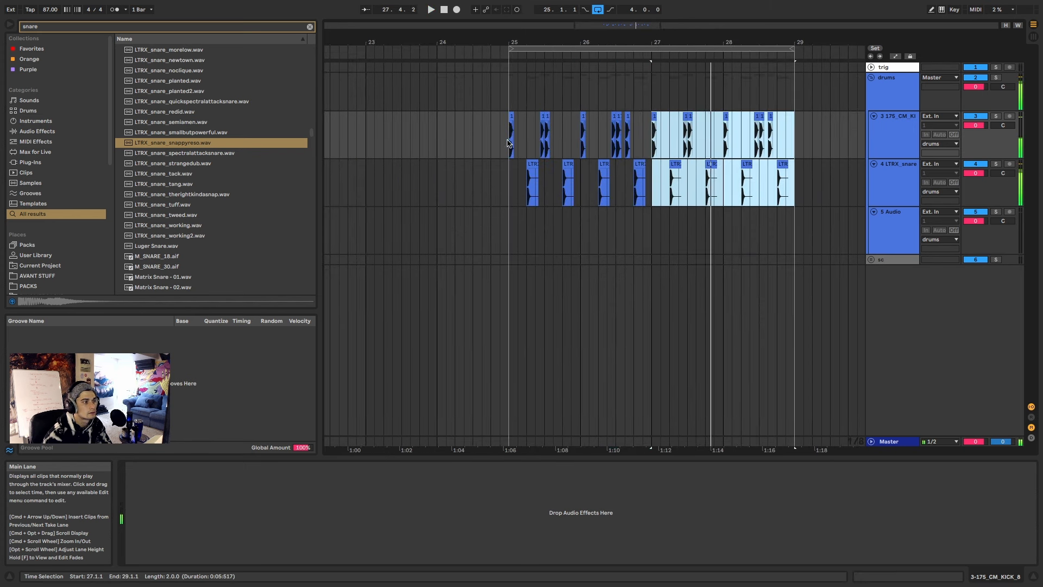
Step: Play the beat from 25.1.1 and delete the kick and snare clips in bars 27 and 28
click(508, 143)
key(space)
scroll(536, 139, up, 5)
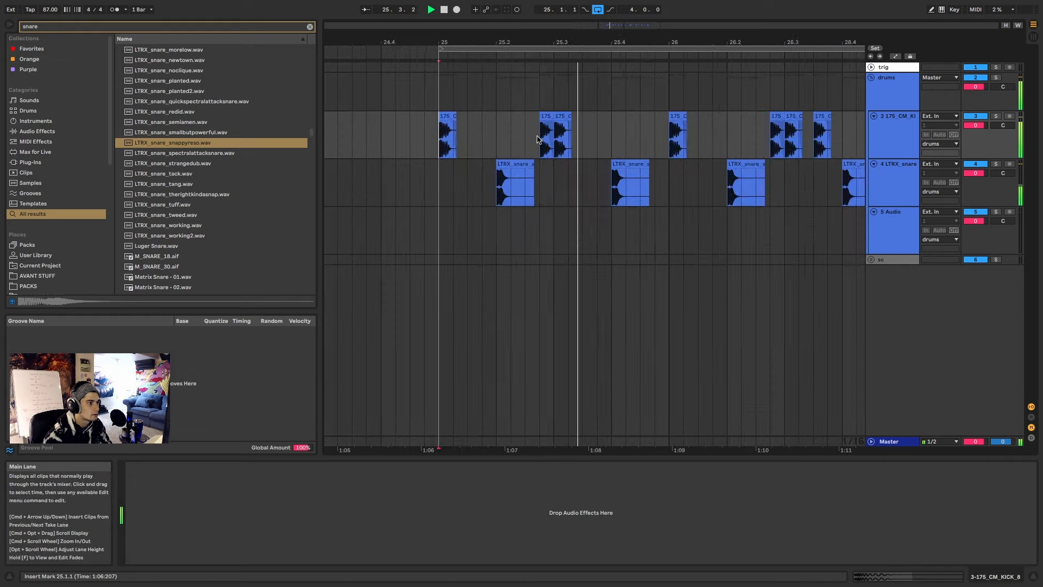
scroll(537, 139, up, 3)
click(540, 137)
scroll(539, 139, down, 10)
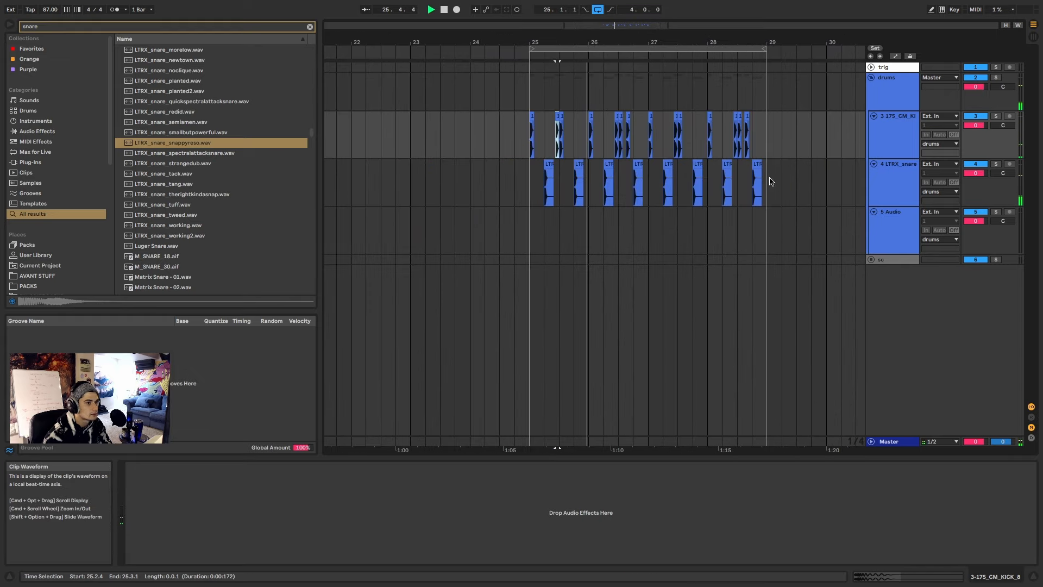
key(space)
mouse_move(769, 188)
mouse_down()
mouse_move(646, 130)
mouse_move(557, 139)
mouse_up()
key(Delete)
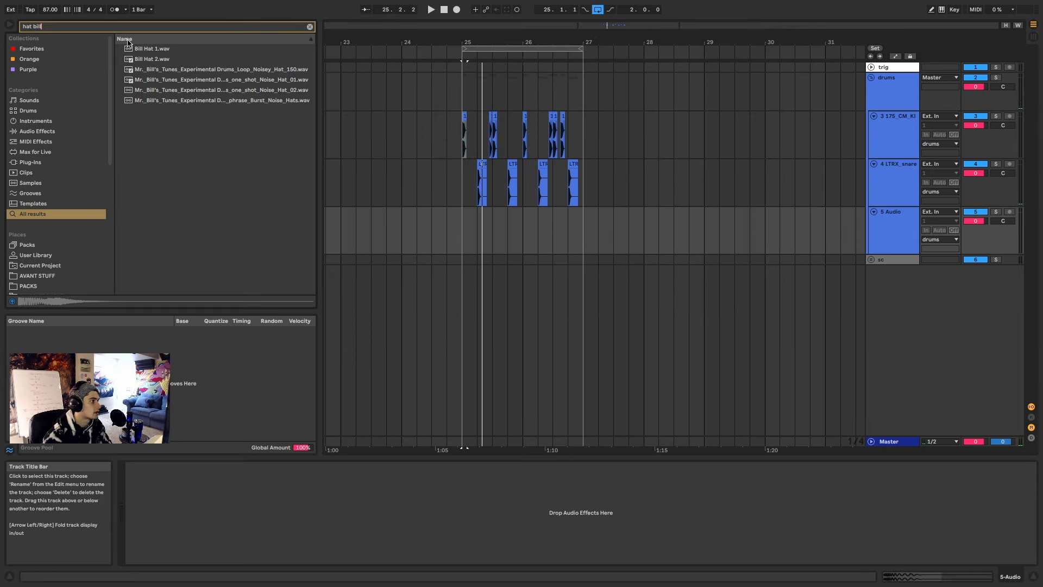
Step: Audition the "hat bill" samples and place Bill Hat 2.wav at 25.1.1 on the empty drums track
click(166, 62)
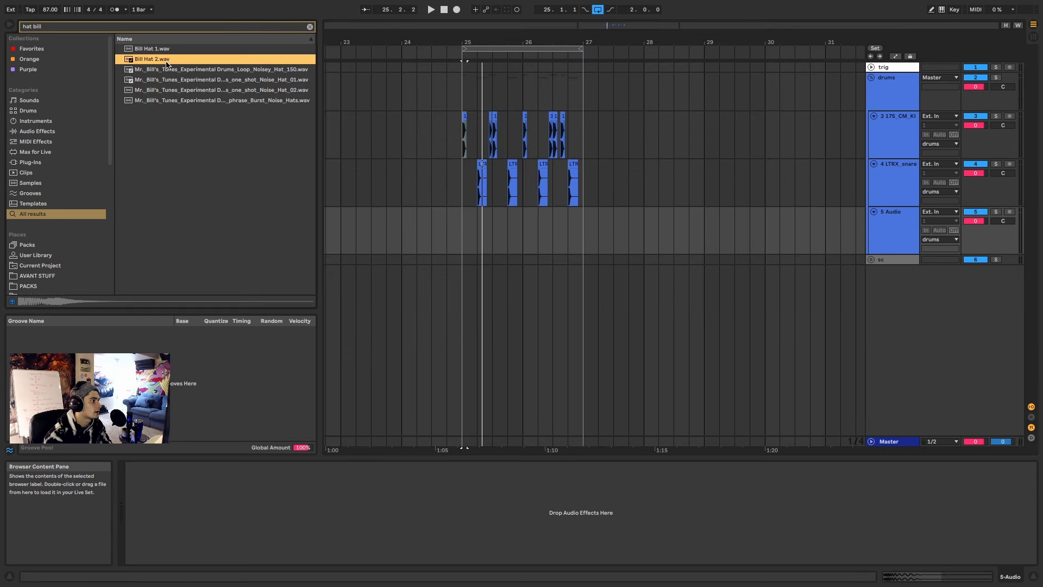
click(156, 49)
click(156, 70)
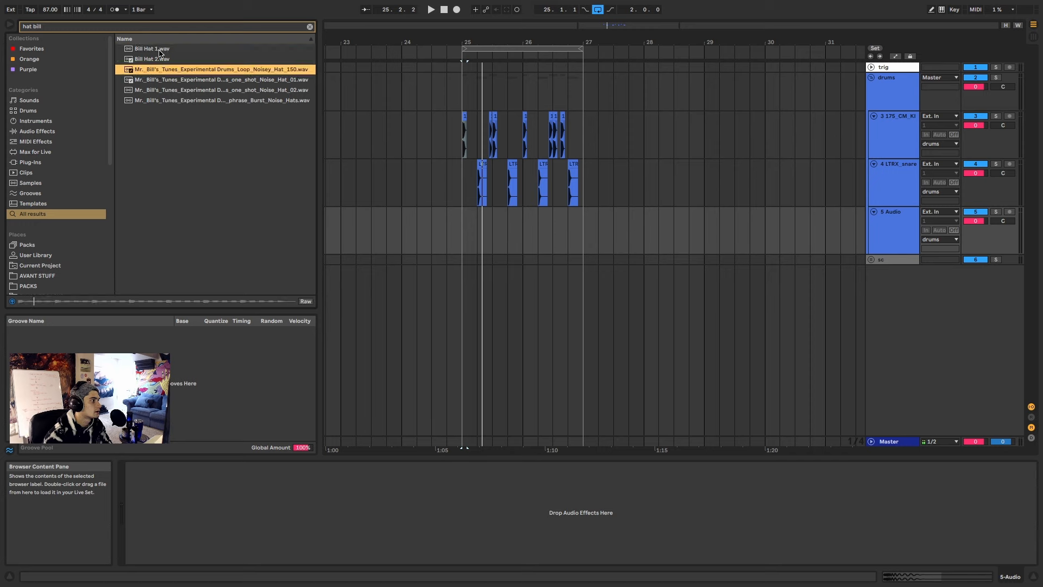
click(161, 58)
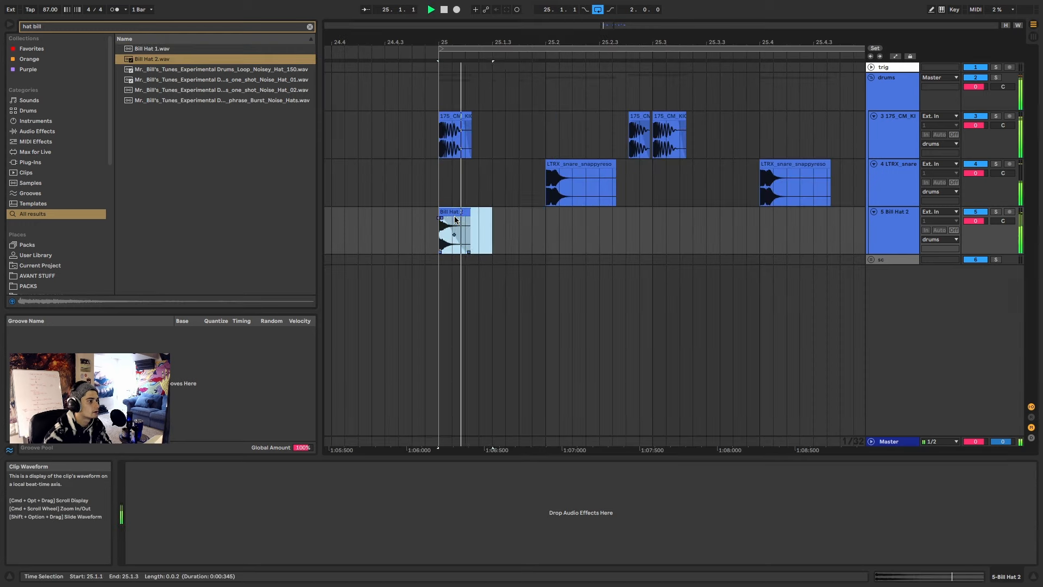
Step: Repeat the Bill Hat 2 clip every half beat from 25.1.1 up to 27.1.1
key(super+d)
key(super+d)
key(super+d)
key(super+d)
key(super+d)
key(super+d)
key(super+d)
key(super+d)
key(super+d)
key(super+d)
key(super+d)
key(super+d)
key(super+d)
key(super+d)
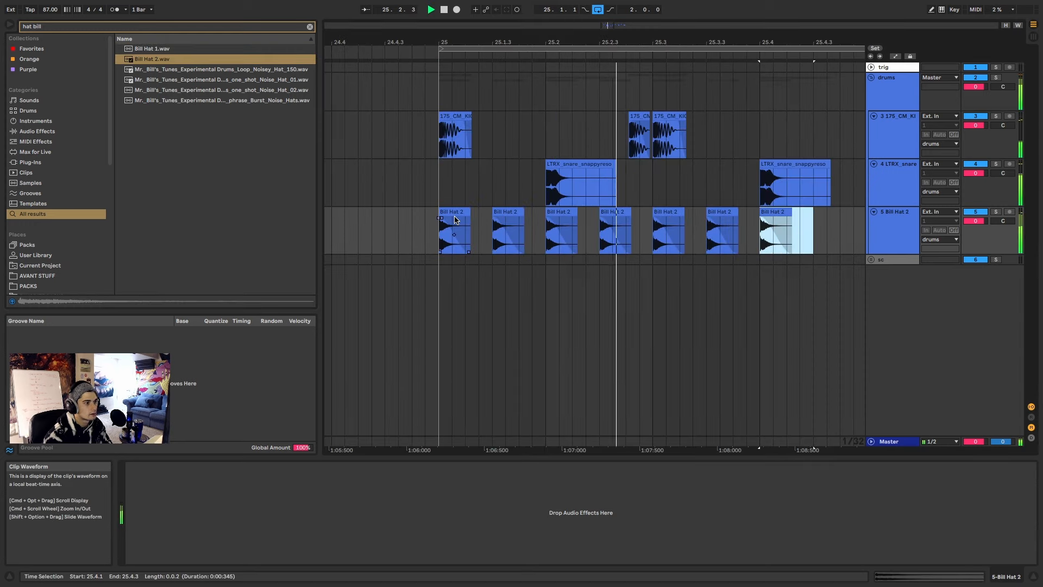
key(minus)
key(super+d)
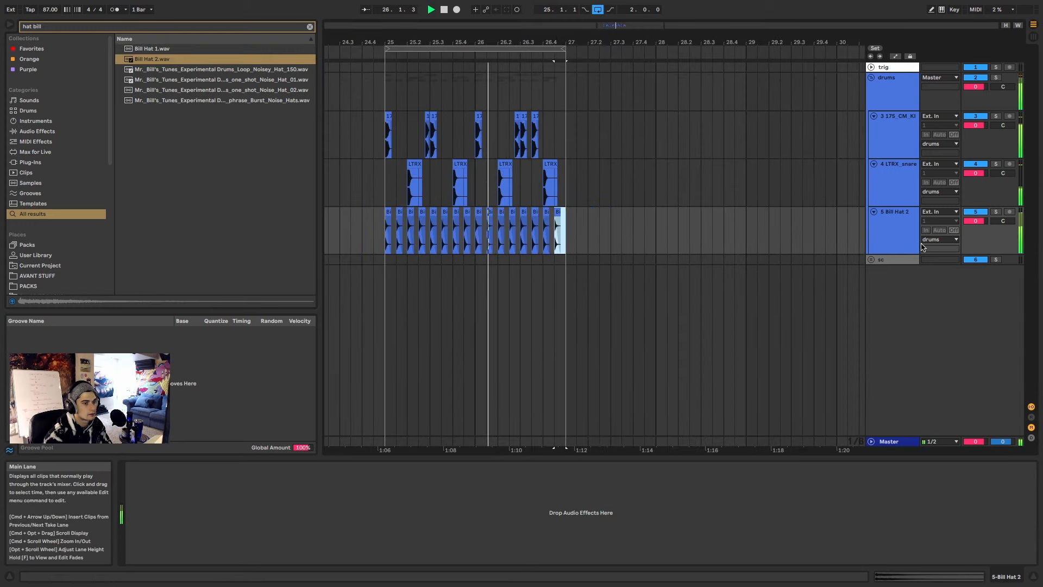
Step: Show the track delay controls and set the Bill Hat 2 track's delay to 17 ms during playback
click(1031, 438)
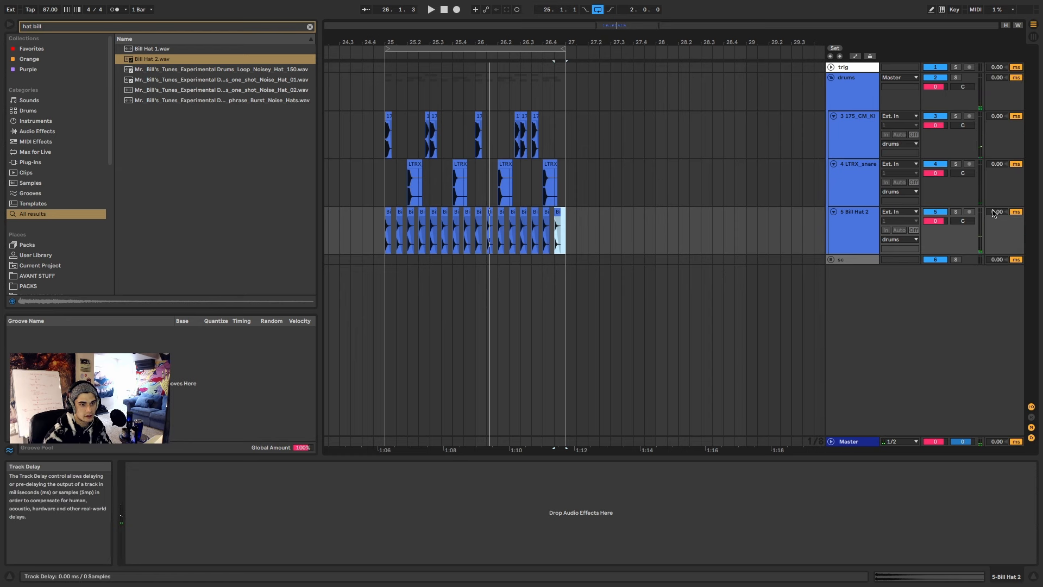
key(space)
drag(994, 213, 994, 217)
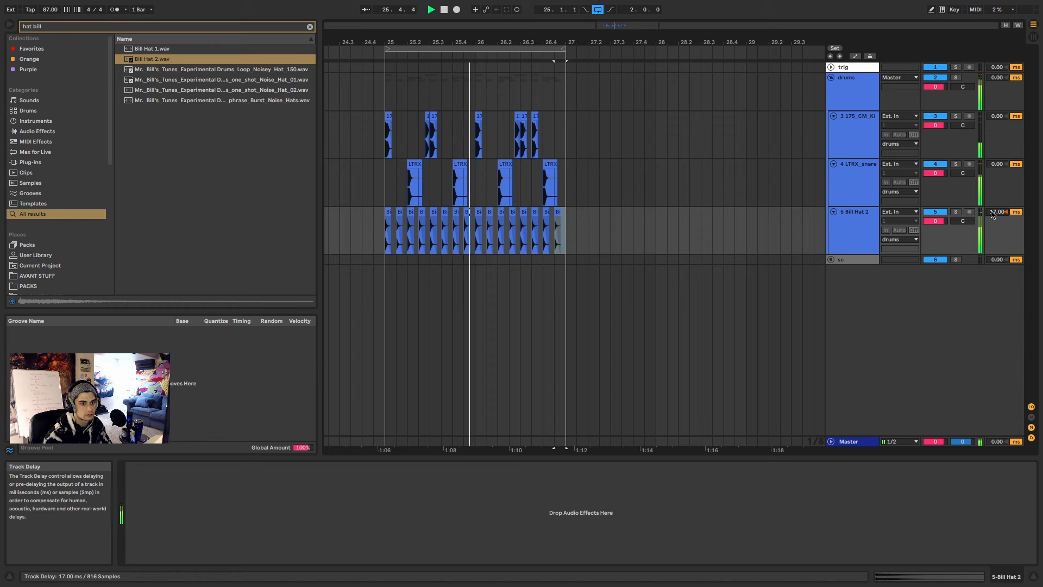
drag(608, 26, 600, 39)
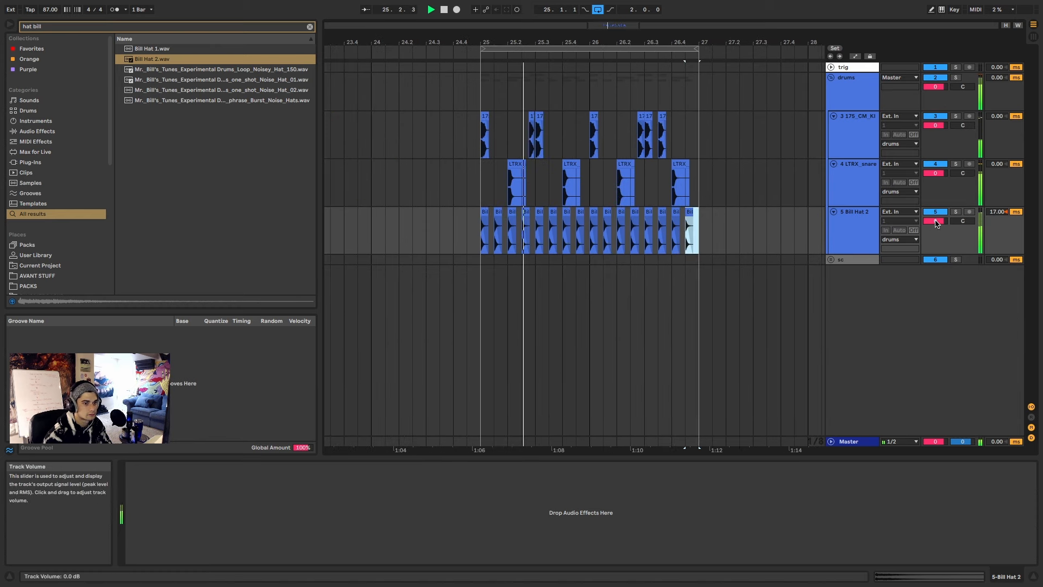
Step: Lower the Bill Hat 2 track's volume to about -2.2 dB and play the drums from 25.1.1
drag(936, 222, 936, 223)
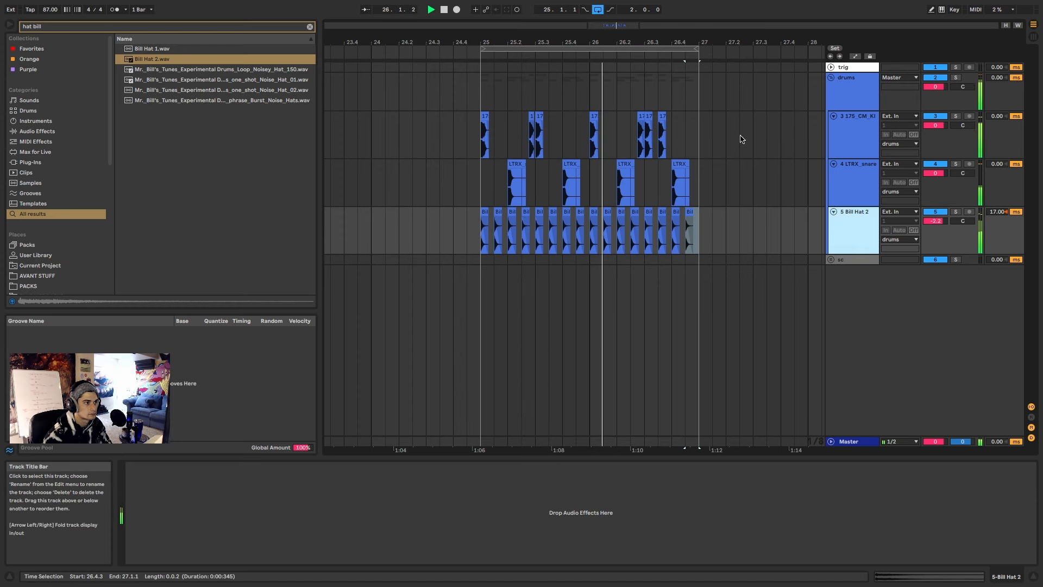
drag(617, 30, 620, 24)
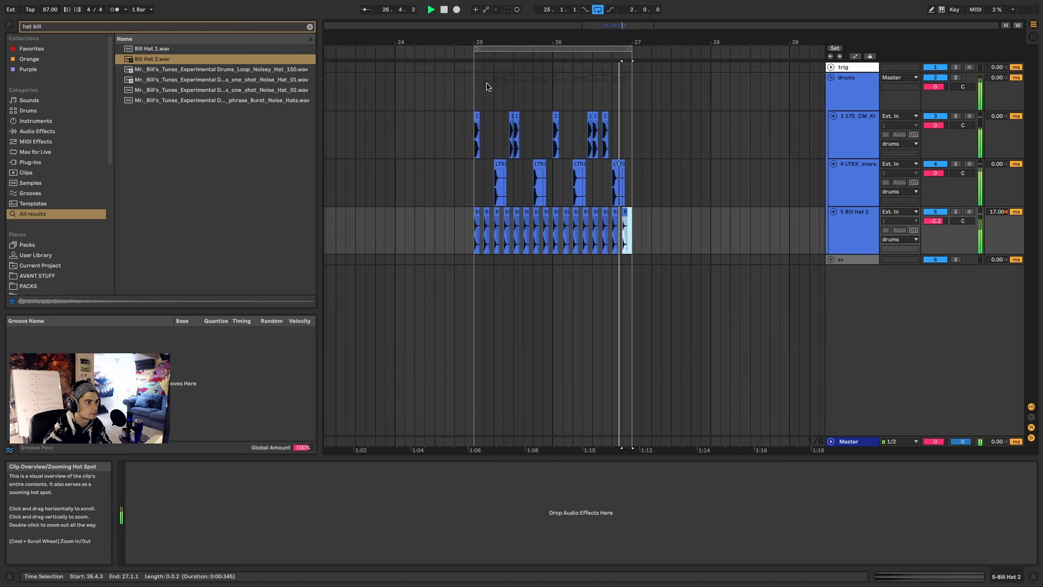
click(473, 94)
key(space)
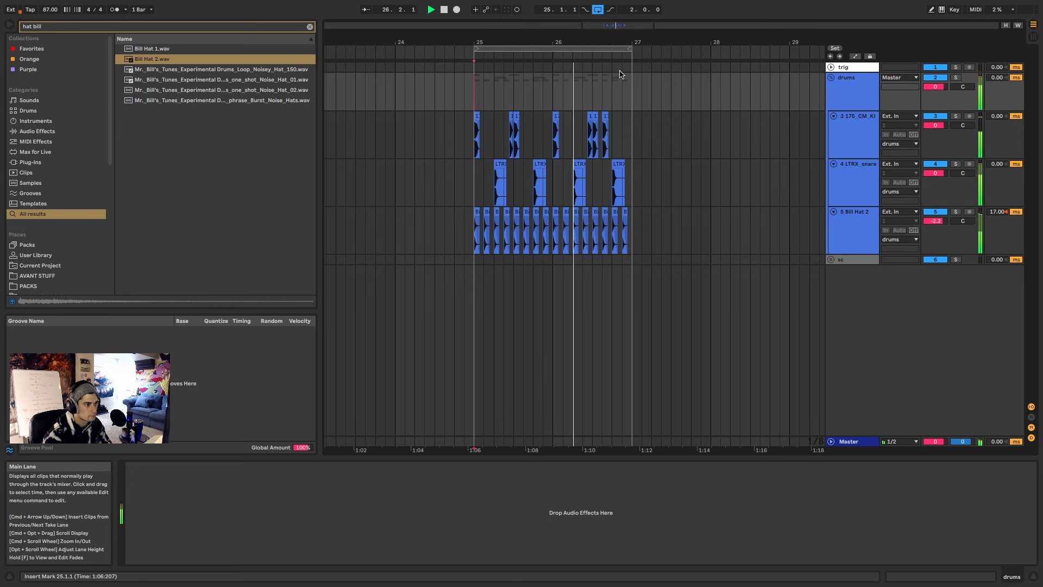
Step: Extend the loop to four bars ending at bar 29 and duplicate all drum clips of bars 25–26 into bars 27–28
drag(630, 49, 788, 48)
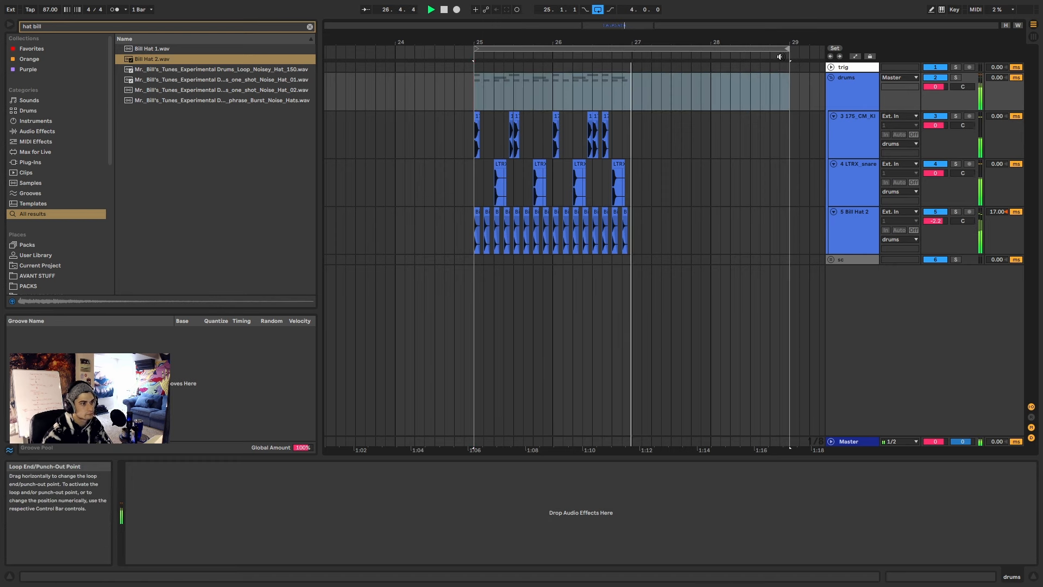
drag(632, 239, 477, 148)
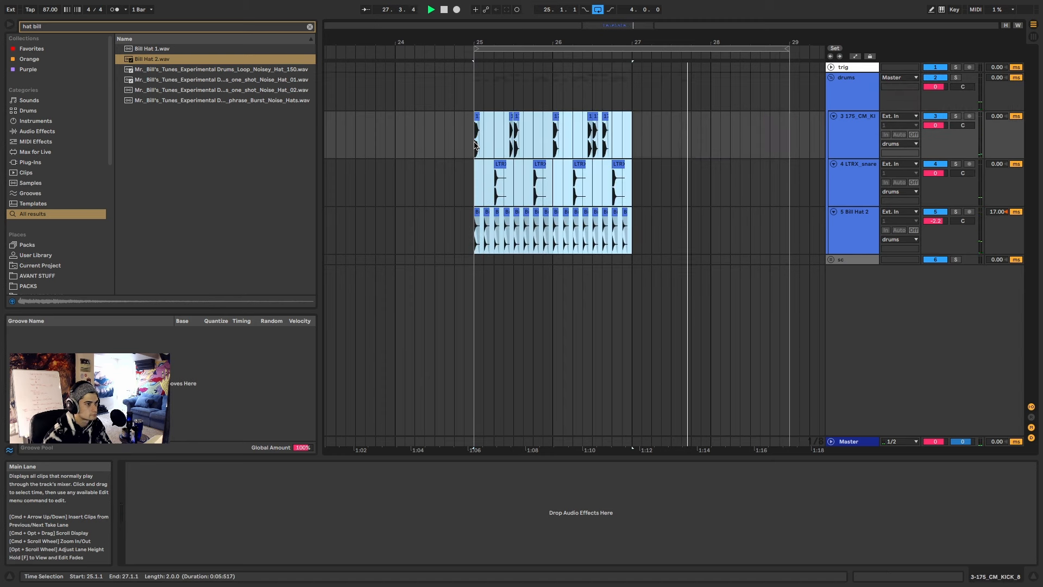
key(super+d)
Step: Delete every snare, hat and kick clip in bar 28 except the kick at 28.1.1
drag(790, 234, 731, 190)
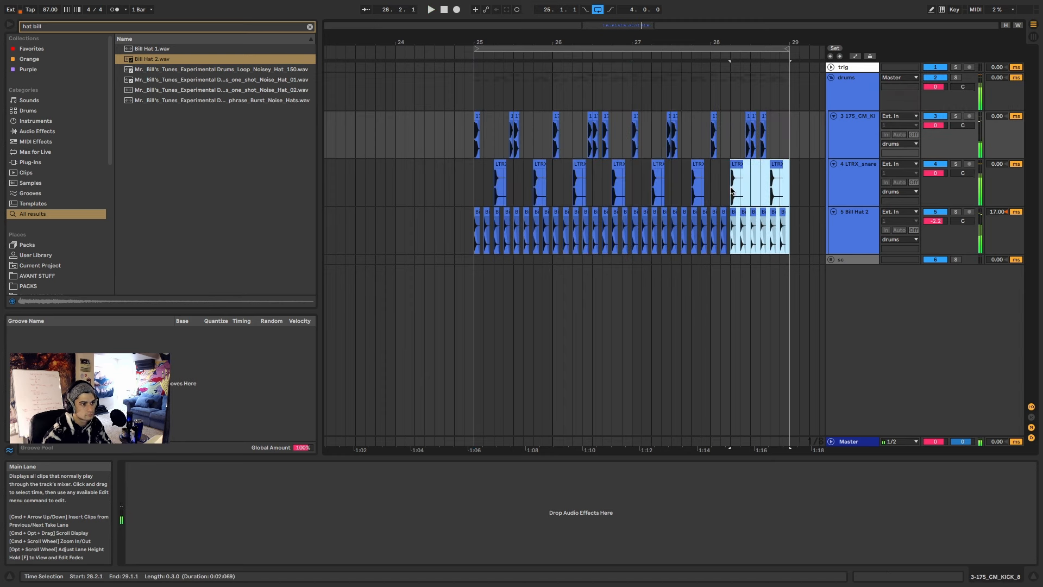
key(Delete)
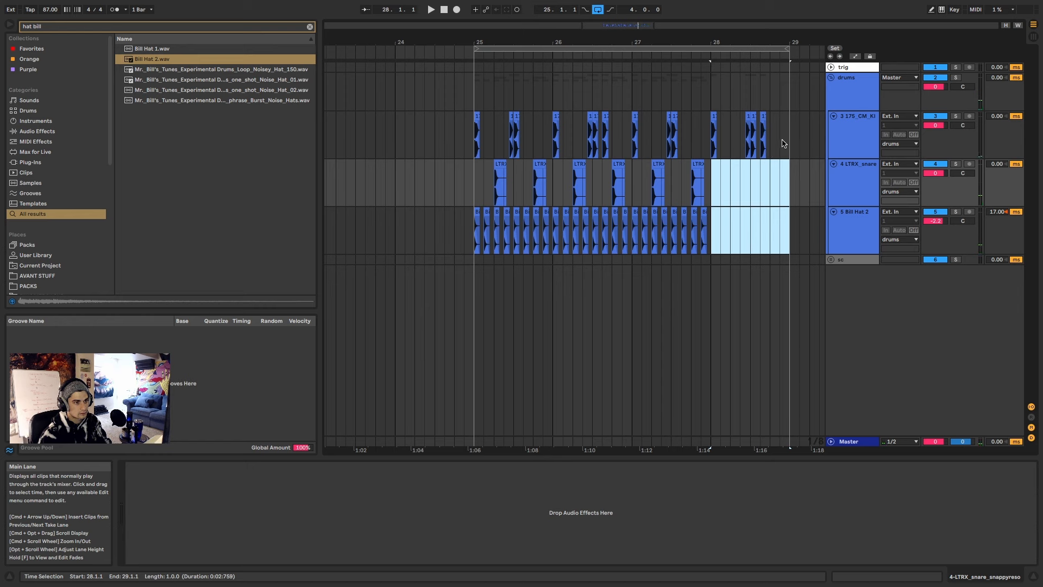
drag(784, 144, 745, 140)
key(Delete)
click(706, 136)
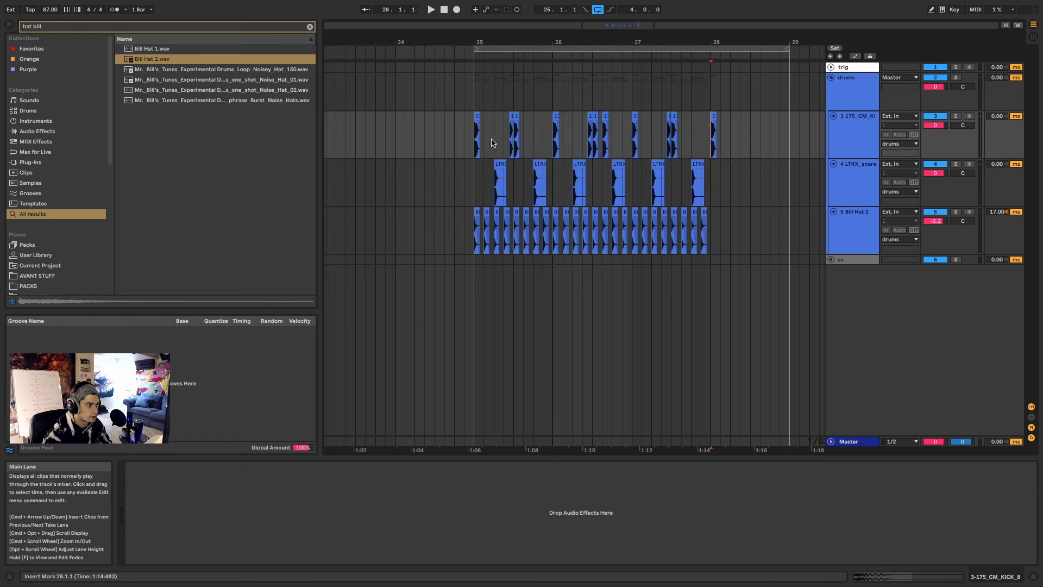
Step: Highlight the four-bar drum section, its first two bars and bar 28 to examine the phrase layout
drag(475, 138, 787, 224)
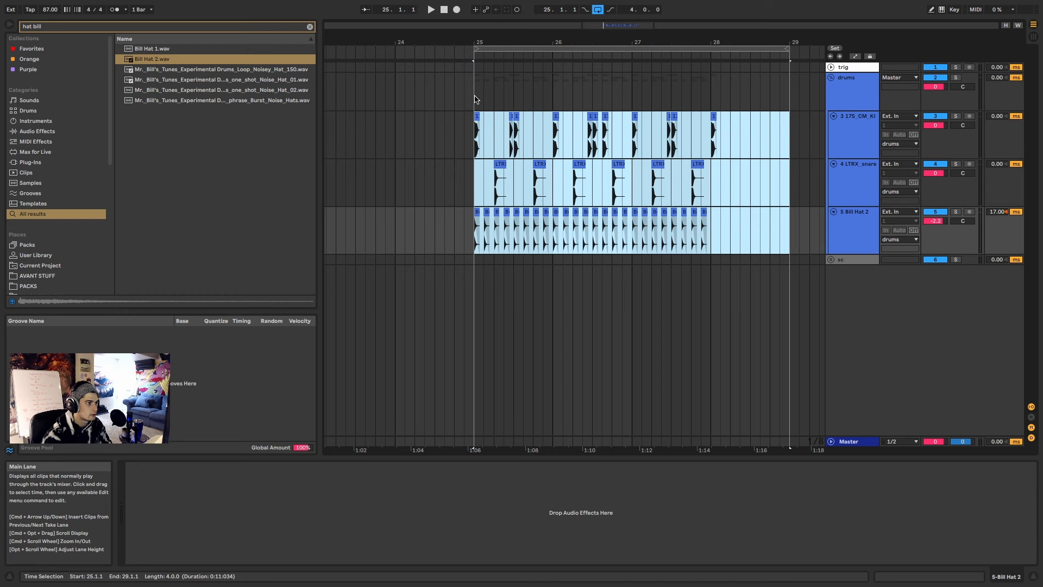
drag(474, 98, 557, 104)
drag(617, 100, 628, 98)
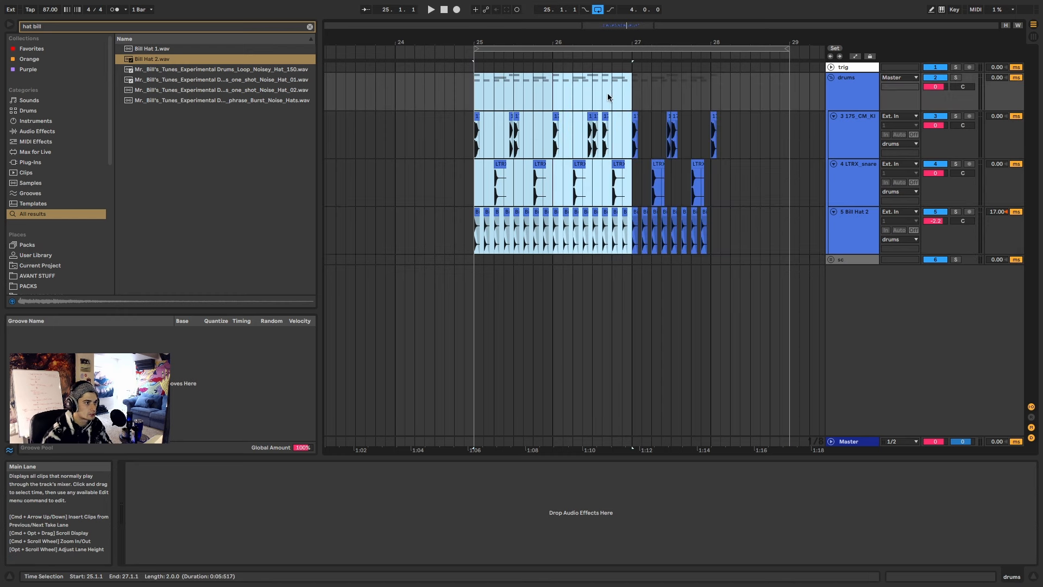
drag(483, 87, 790, 95)
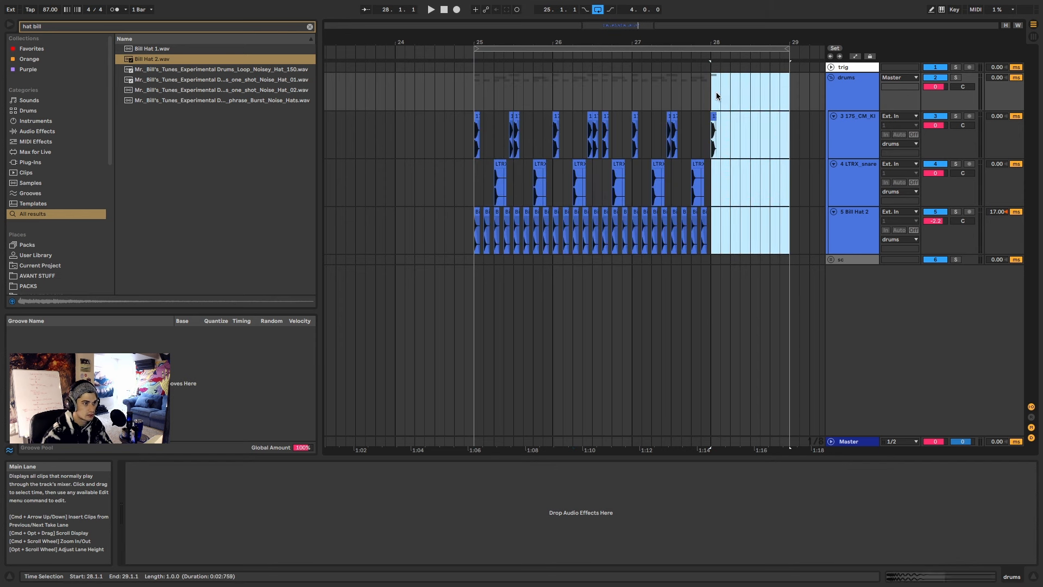
drag(713, 91, 788, 95)
Step: Unfold the sc group and its audio track, and select that audio track
click(831, 259)
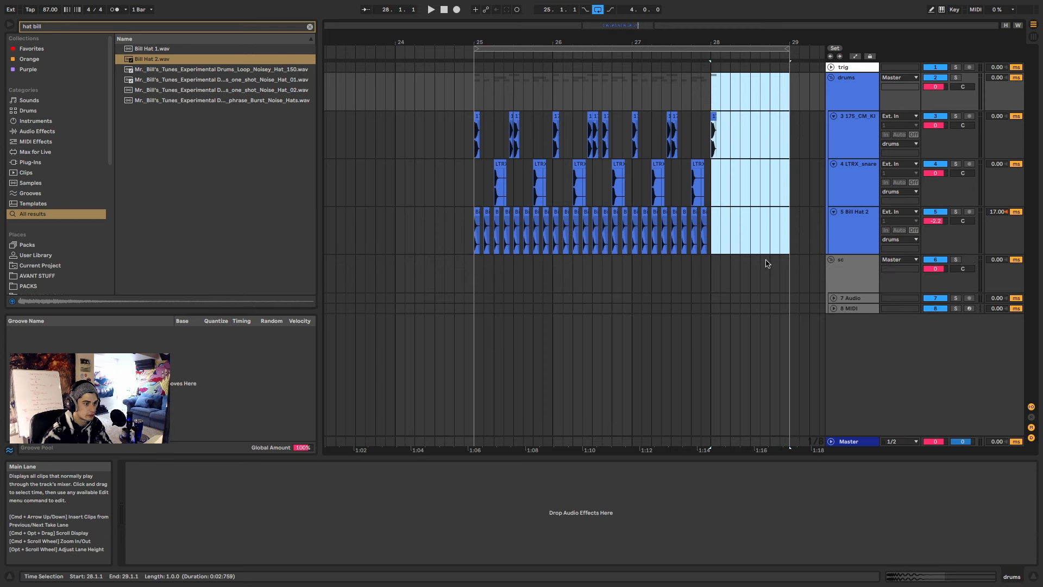
click(833, 298)
click(846, 304)
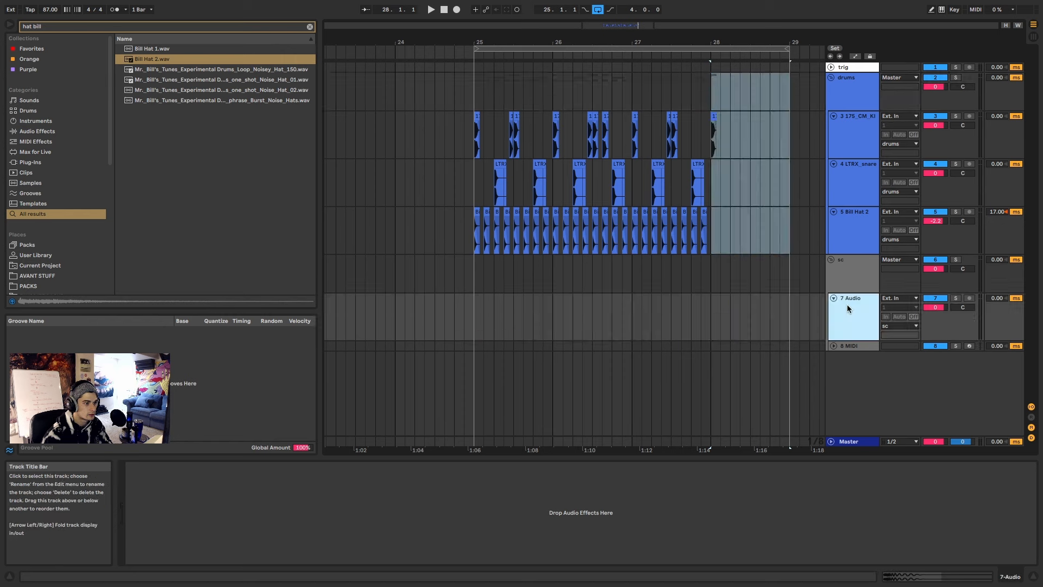
Step: Set the insert marker to 25.1.1 and add an audio track below Bill Hat 2 in the drums group
click(475, 188)
scroll(481, 194, up, 1)
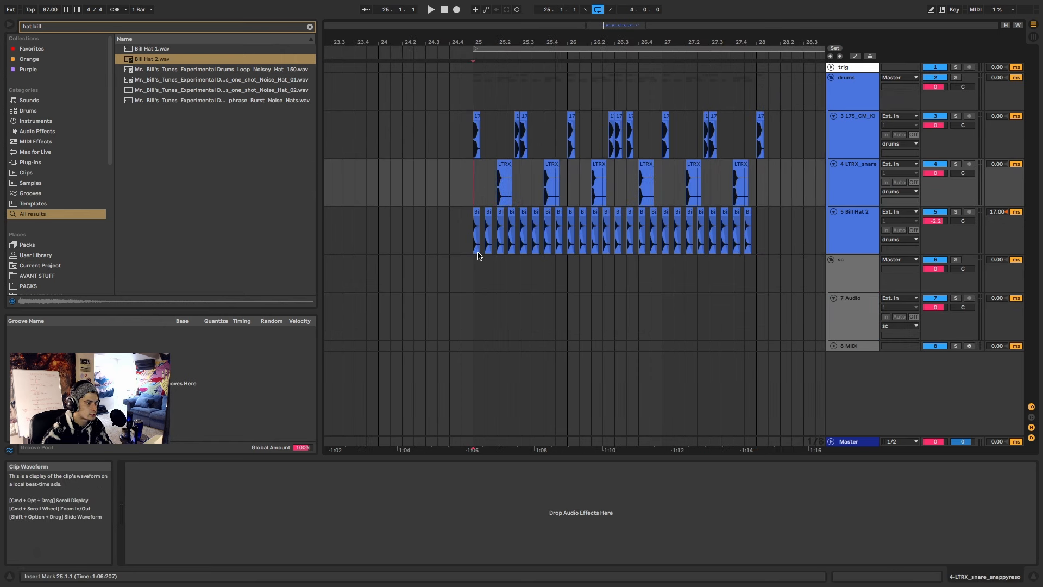
click(835, 231)
key(super+t)
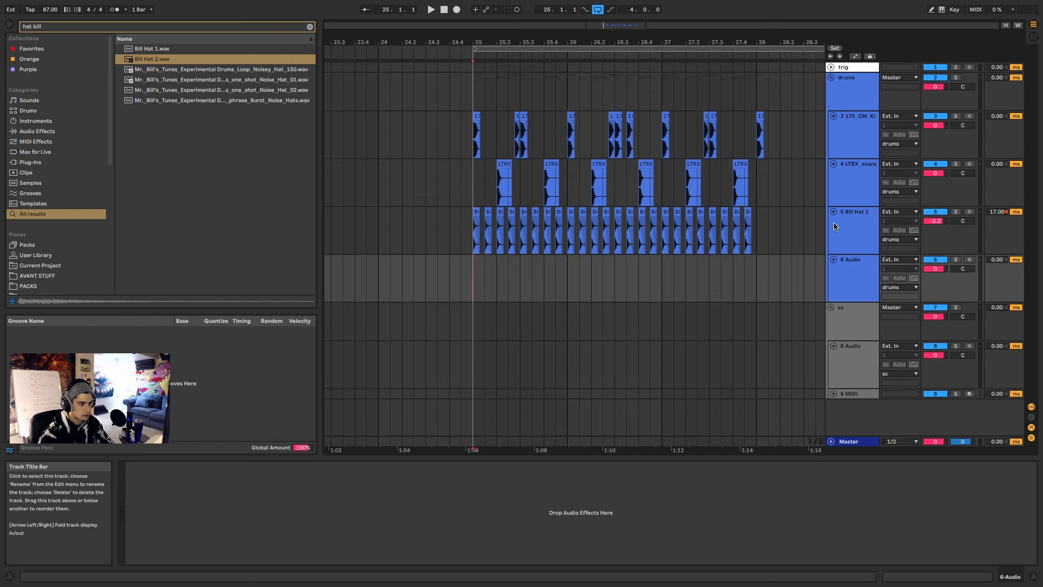
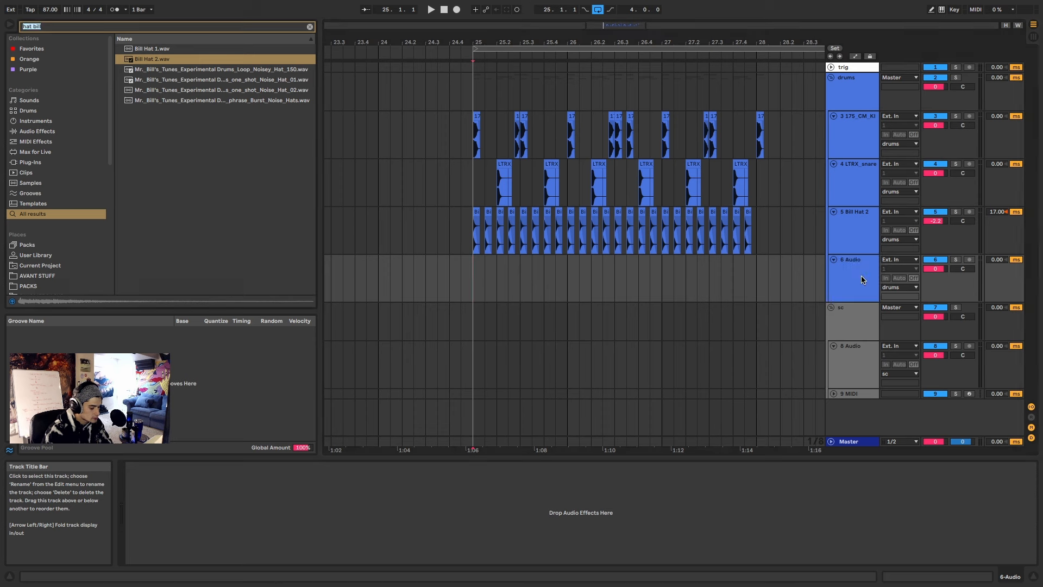
Step: Search the sample library for "break" and audition breaks from 85_Break_3 down to the BFNK distorted loops
text(break)
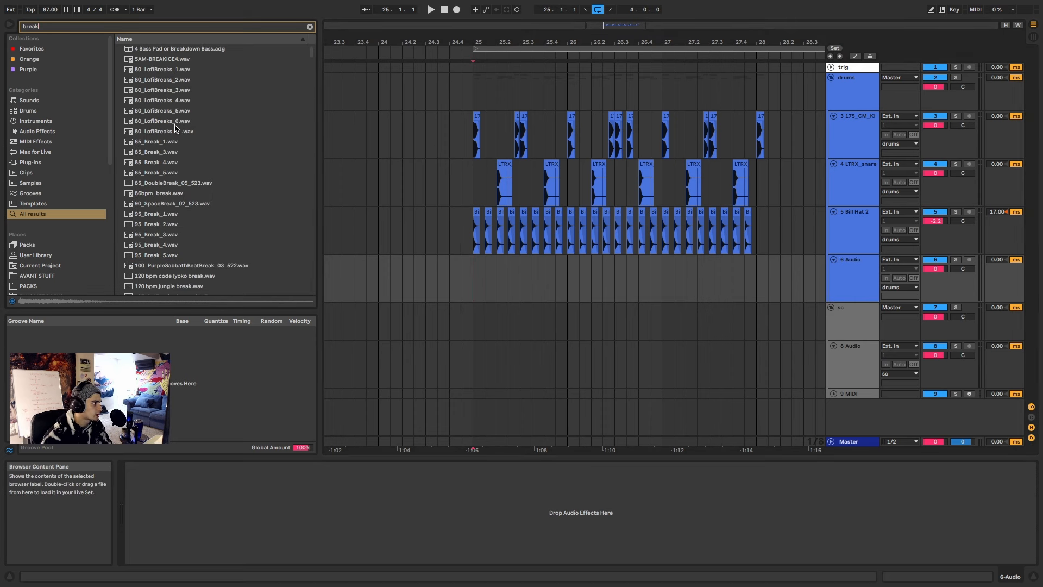
click(165, 153)
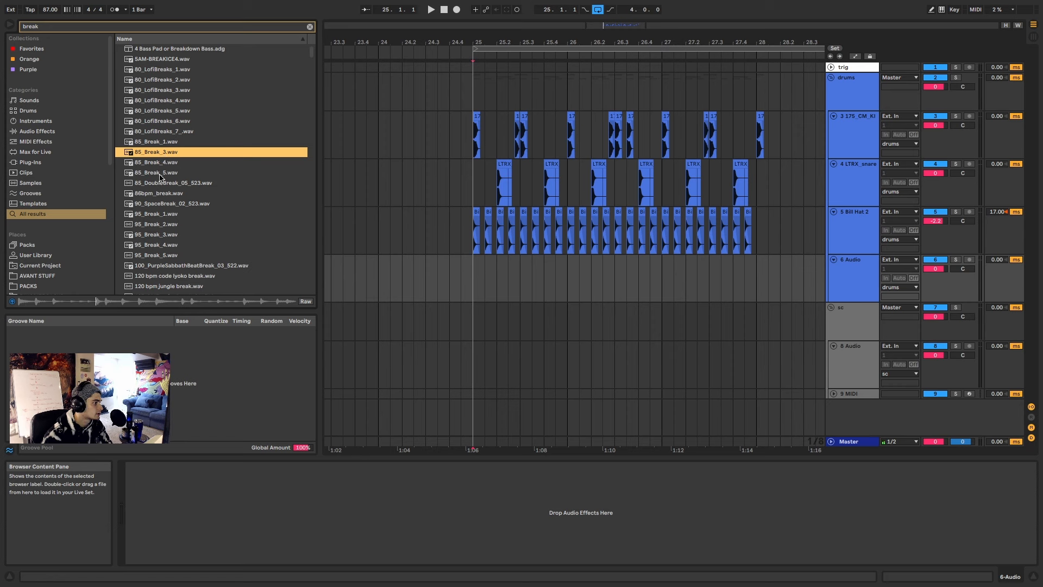
scroll(160, 170, down, 5)
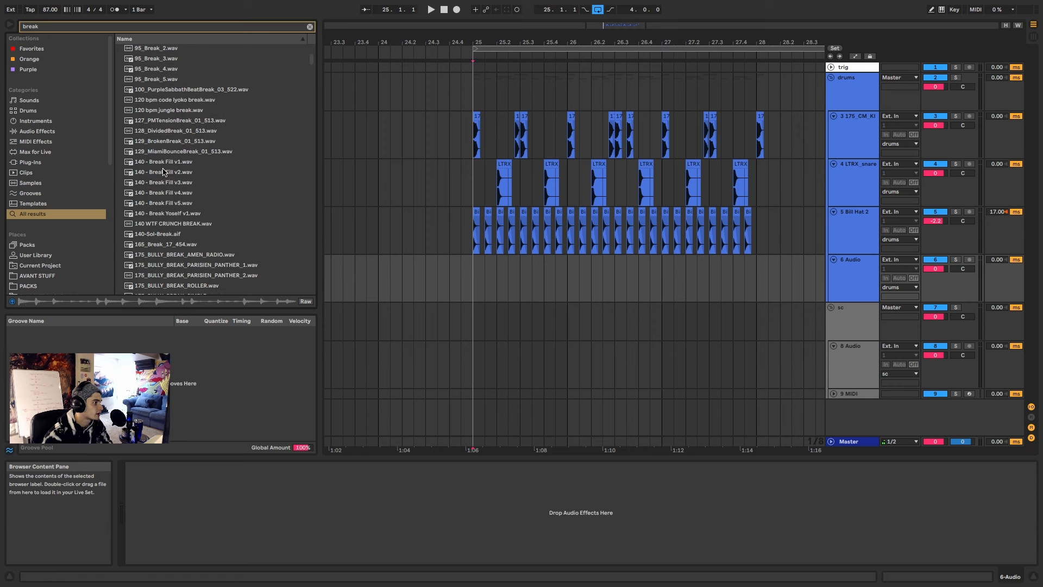
click(168, 183)
scroll(169, 125, up, 4)
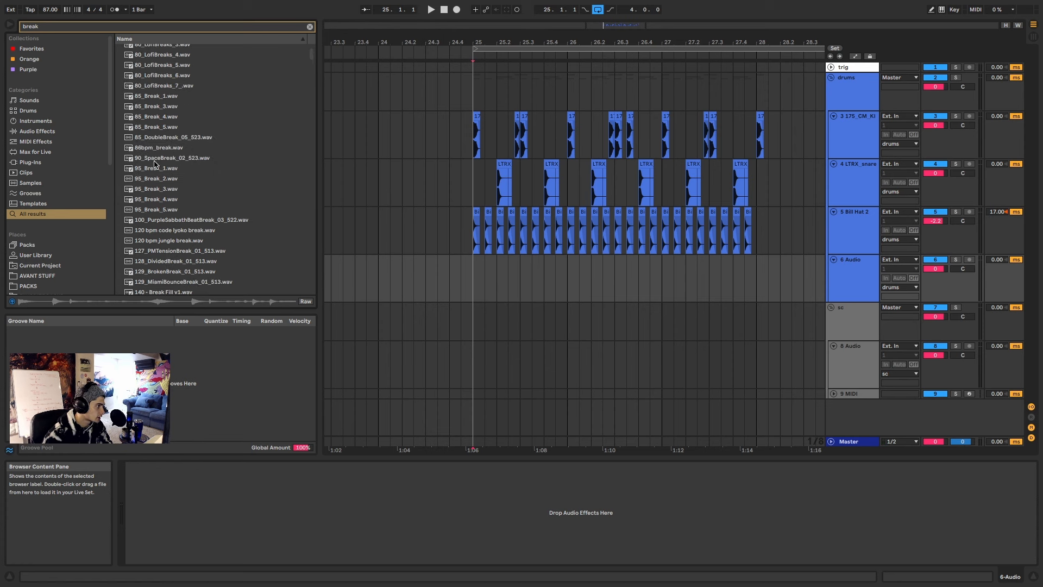
scroll(157, 168, down, 15)
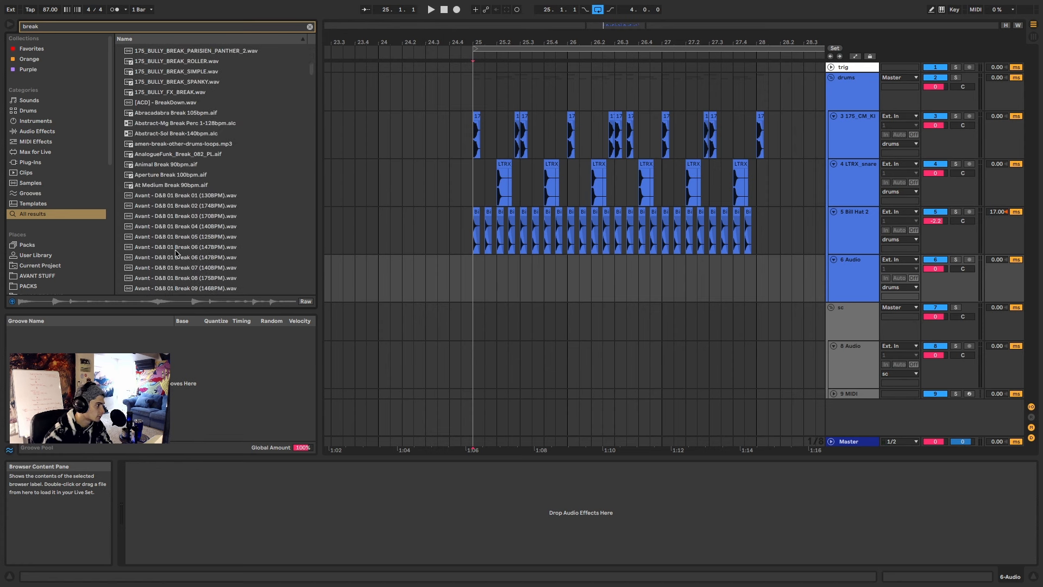
scroll(178, 249, down, 4)
scroll(176, 217, down, 7)
click(165, 139)
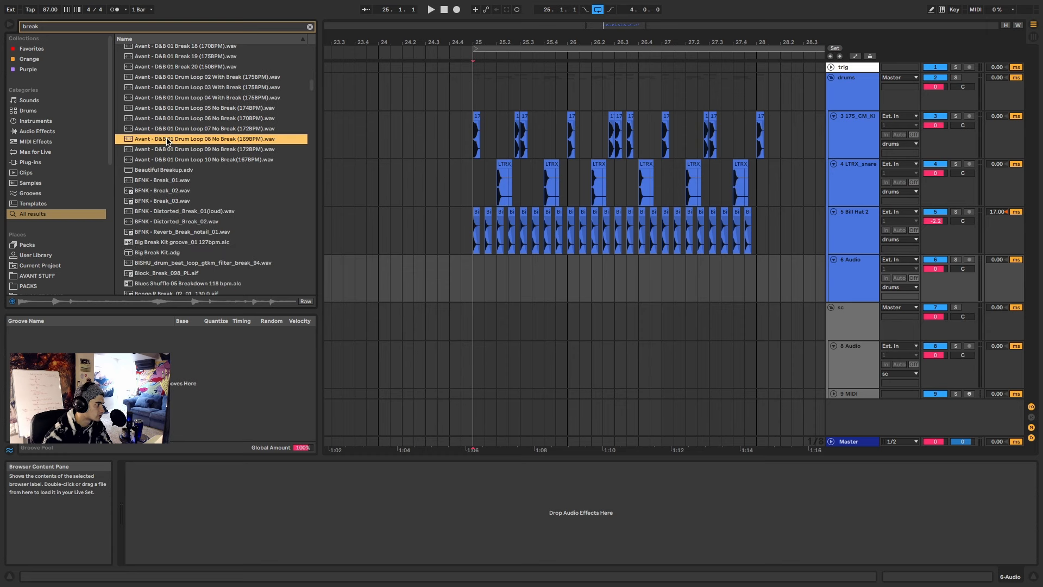
click(173, 191)
click(183, 222)
click(187, 212)
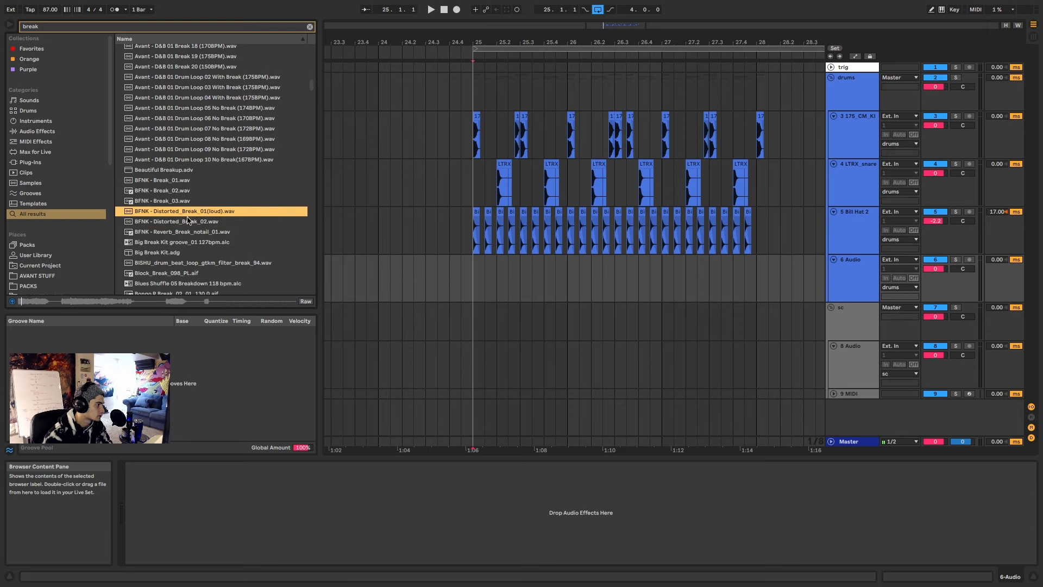
Step: Audition further break loops, including Break1, Breaks 2 130, Breaks 6 174 and the CHIME liquid beatbox breakbeat
scroll(182, 234, down, 4)
click(182, 237)
scroll(182, 234, down, 4)
click(182, 233)
scroll(182, 234, down, 4)
click(177, 232)
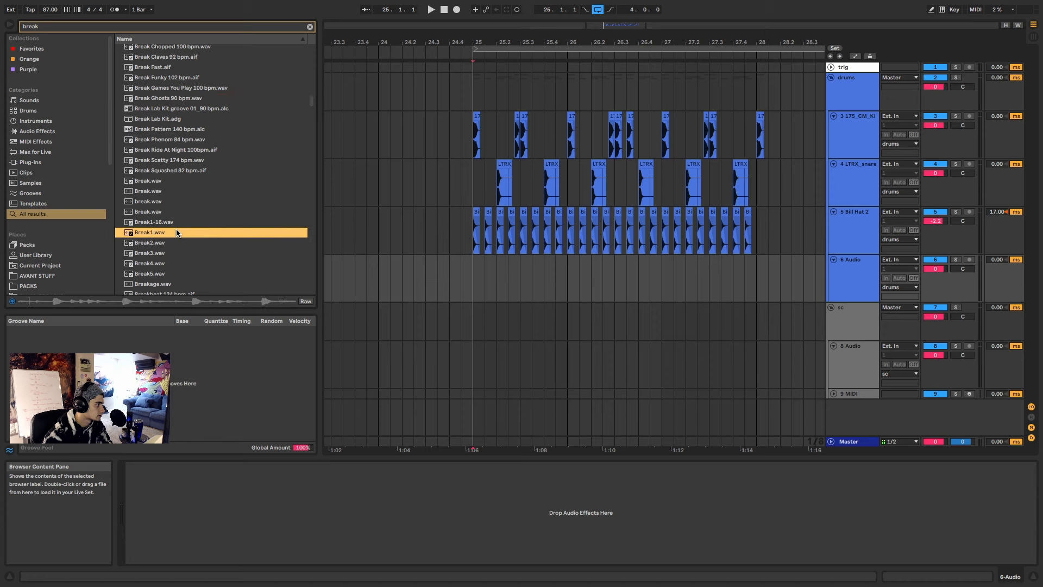
click(158, 252)
scroll(159, 251, down, 3)
click(168, 235)
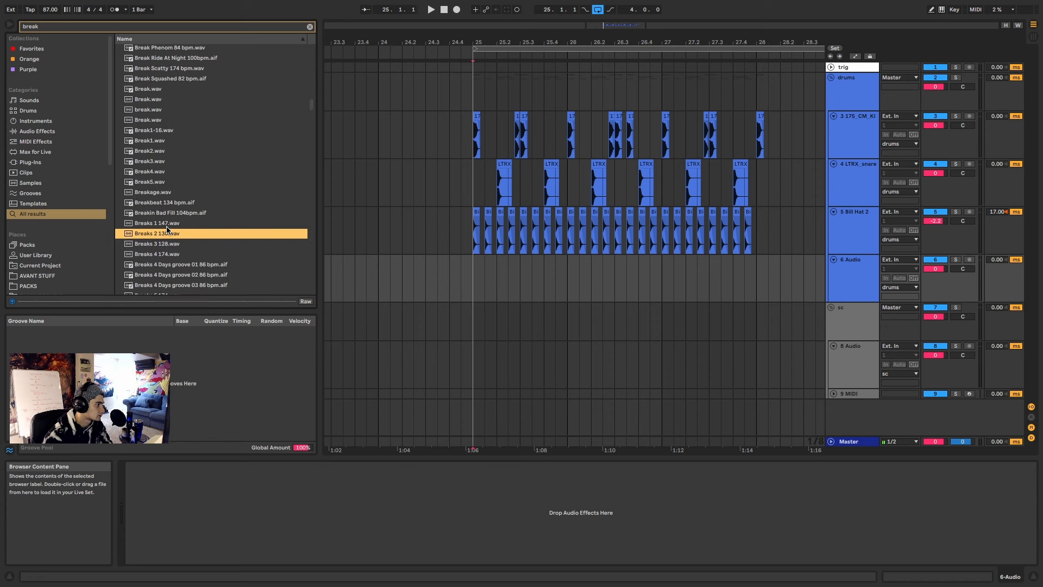
scroll(169, 235, down, 3)
click(173, 206)
click(173, 217)
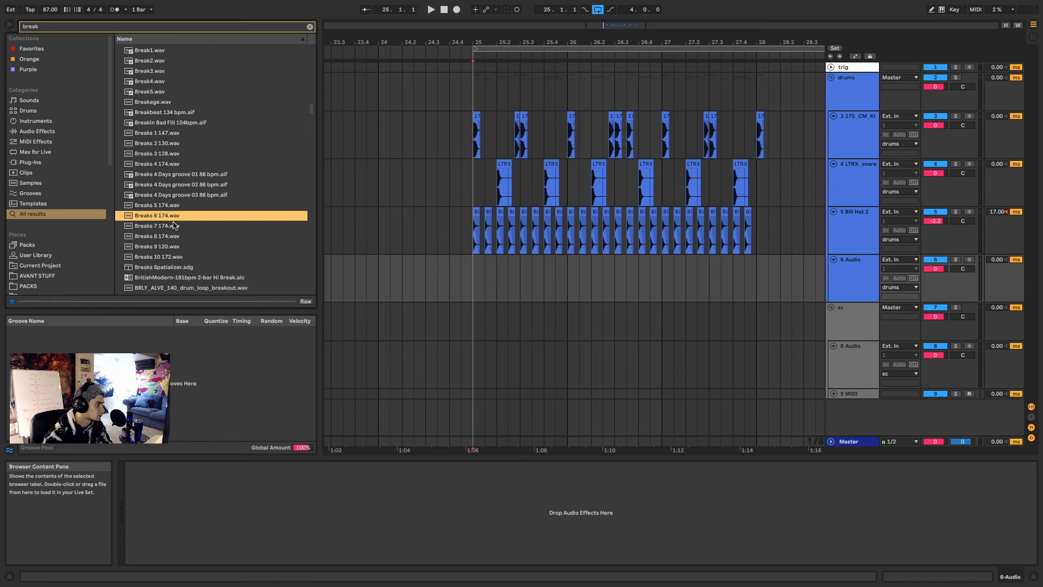
scroll(173, 222, down, 4)
click(178, 273)
scroll(180, 268, down, 6)
click(175, 250)
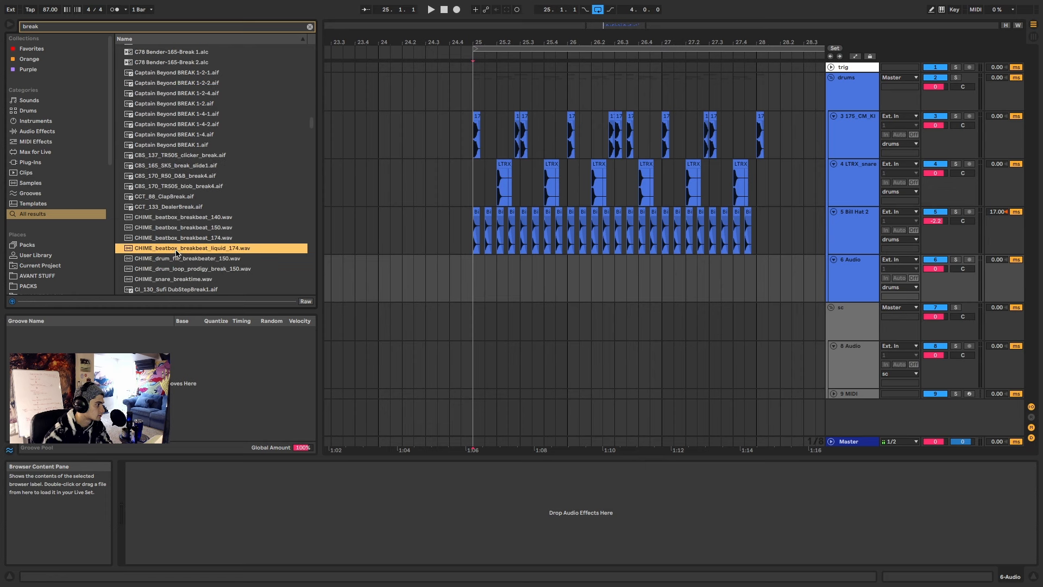
Step: Audition more break results, including Drum-Break Hip-Hop 3, the Hip-Hop shakers and DubMe_Break_078
scroll(177, 242, down, 1)
click(179, 199)
scroll(180, 200, down, 6)
click(186, 249)
scroll(185, 248, down, 5)
click(185, 248)
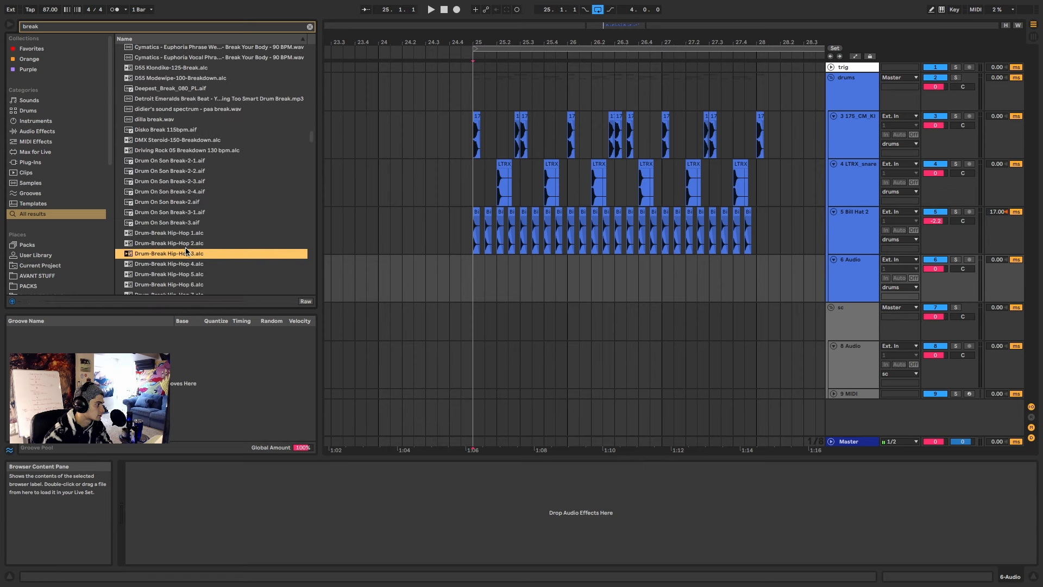
scroll(186, 247, down, 10)
click(174, 93)
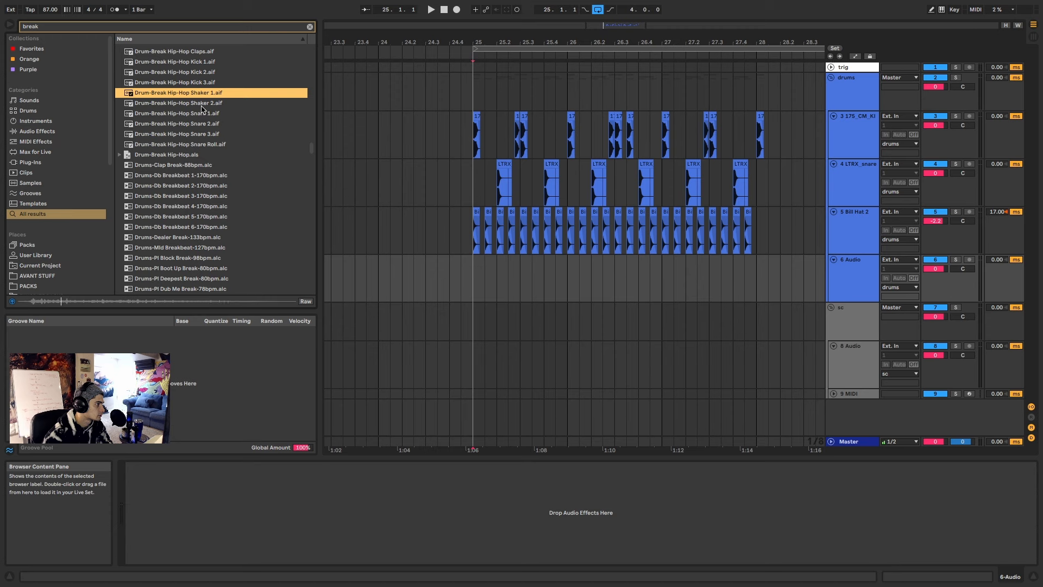
click(201, 106)
click(193, 226)
scroll(193, 226, down, 4)
click(193, 222)
scroll(192, 222, down, 6)
click(192, 226)
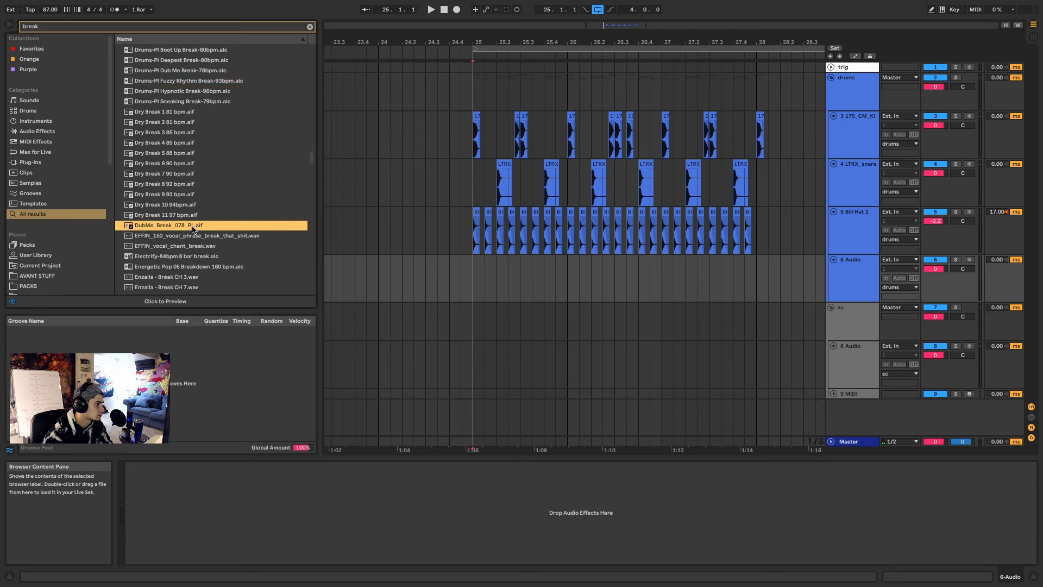
scroll(193, 229, down, 5)
Step: Go back up to the start of the break results, auditioning samples such as 120 bpm jungle break and 85_Break_1
scroll(187, 191, up, 20)
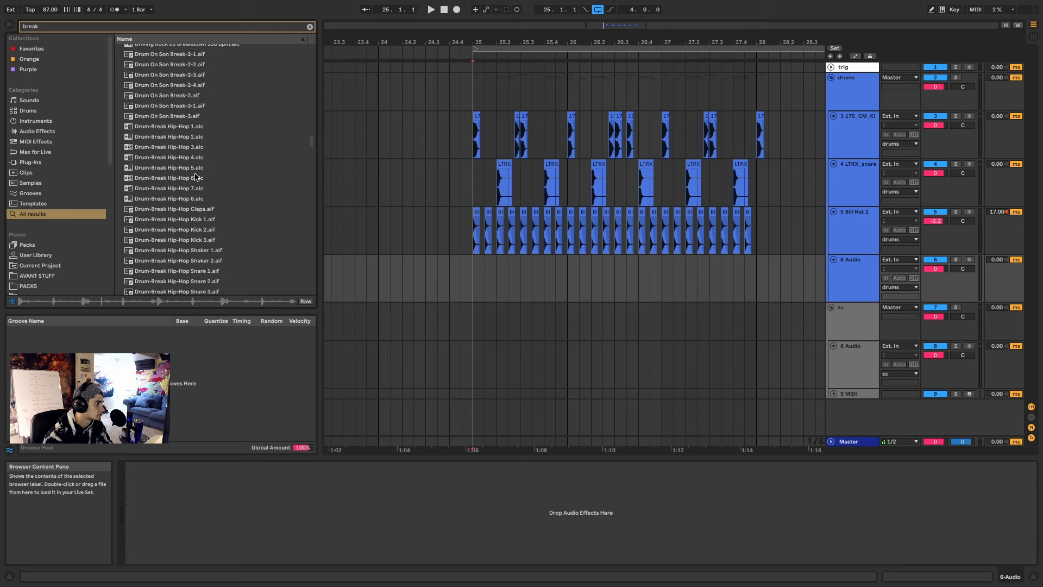
scroll(185, 141, up, 15)
click(182, 112)
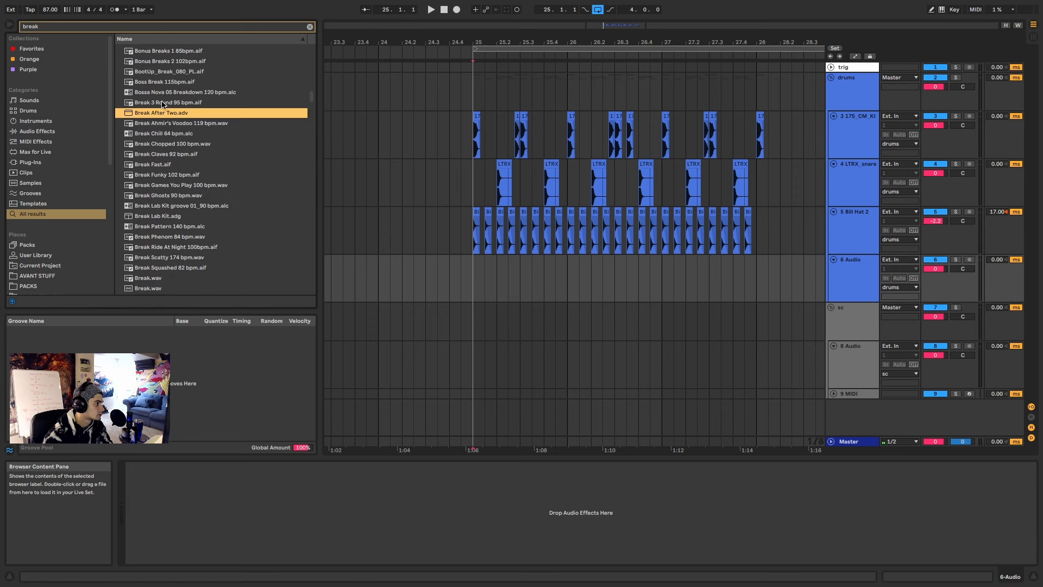
scroll(181, 109, up, 8)
click(180, 98)
scroll(180, 97, up, 5)
click(181, 90)
scroll(180, 91, up, 15)
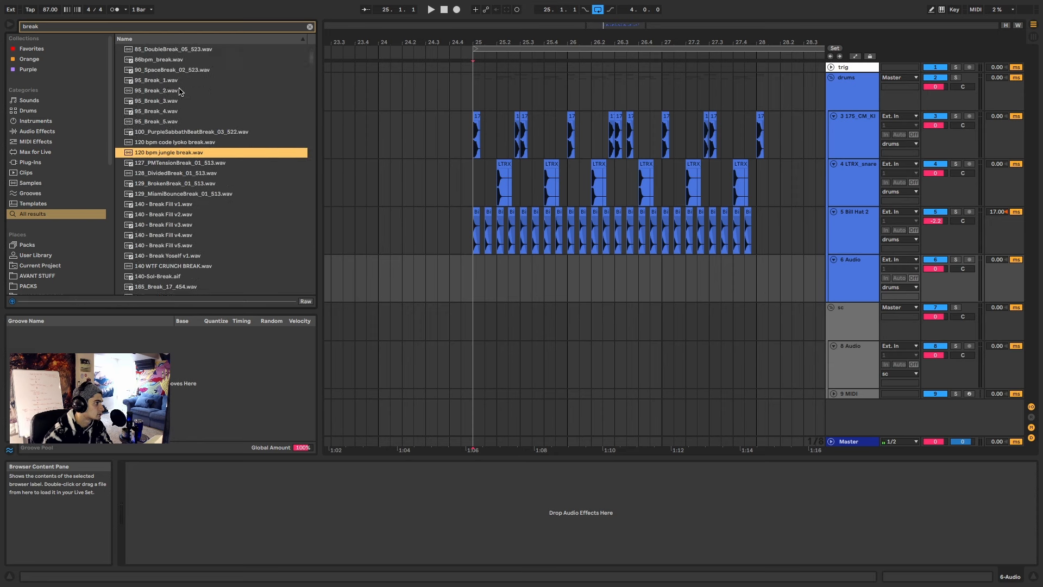
click(180, 91)
scroll(181, 93, up, 5)
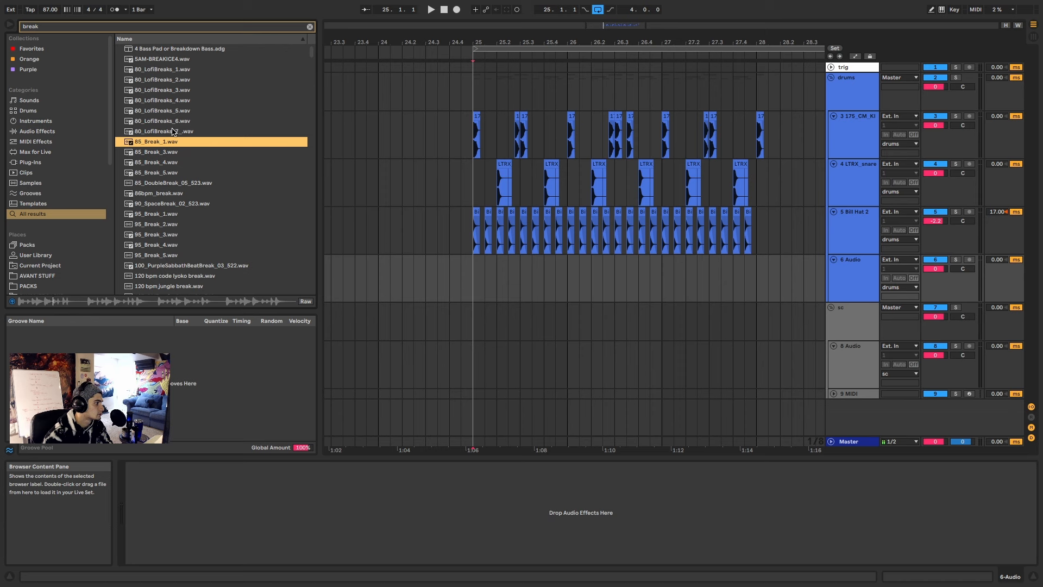
Step: Compare the 80_LofiBreaks loops with 85_Break_4, 85_Break_5 and 85_Break_3 by auditioning them
click(173, 130)
click(177, 121)
click(179, 112)
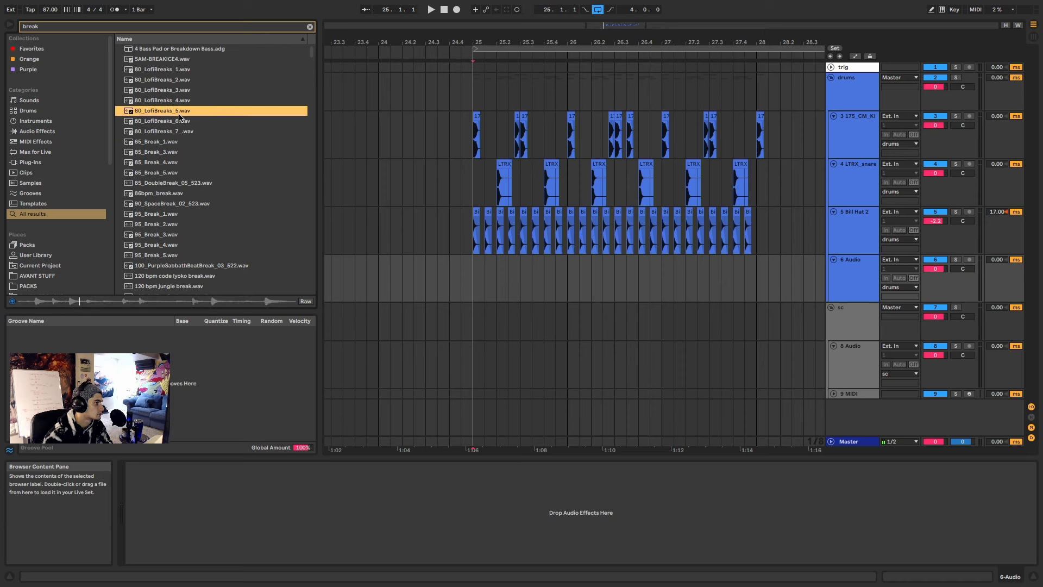
click(182, 101)
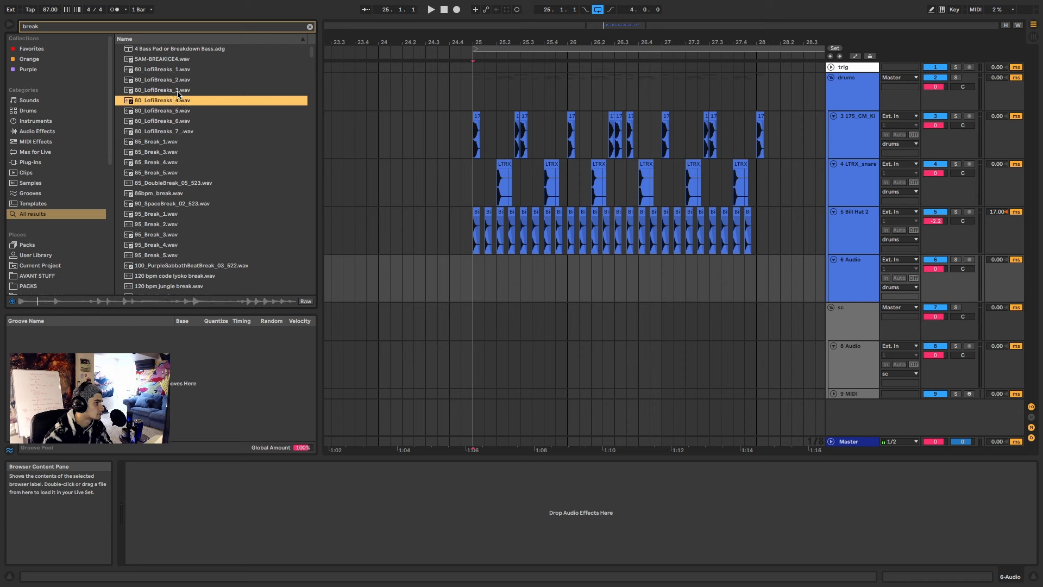
click(178, 91)
click(177, 81)
click(179, 70)
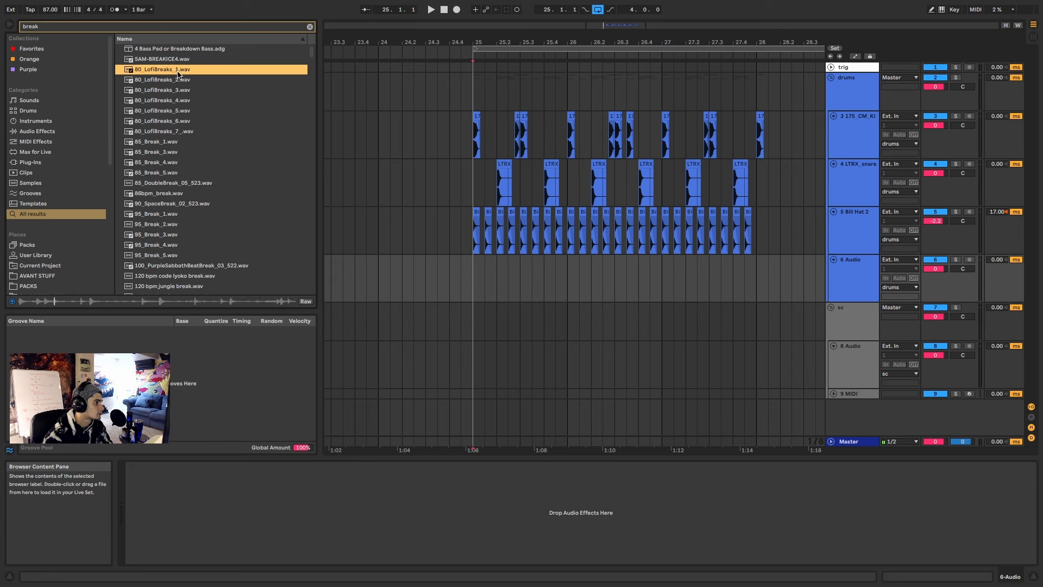
click(175, 163)
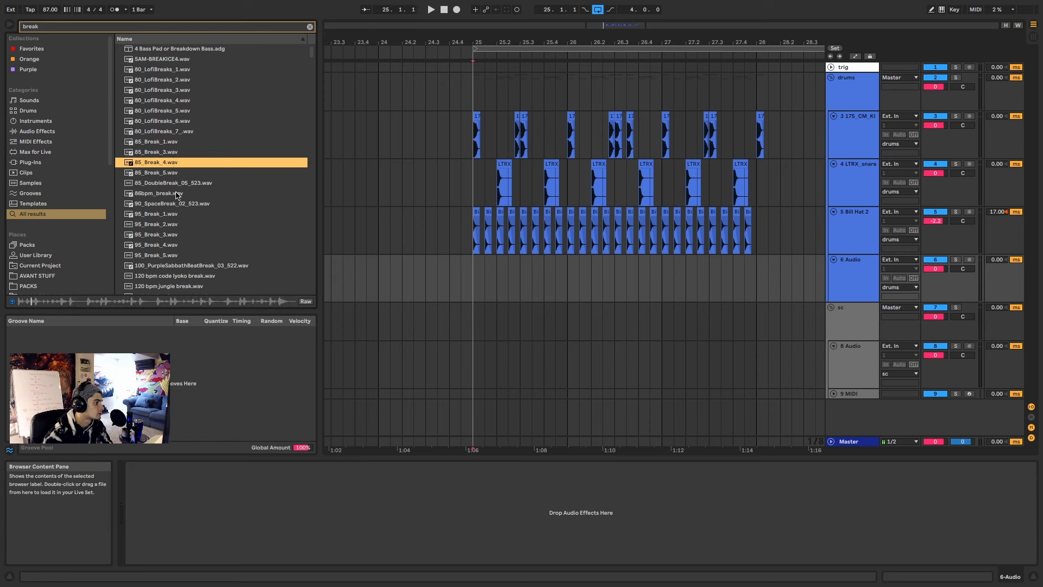
click(172, 173)
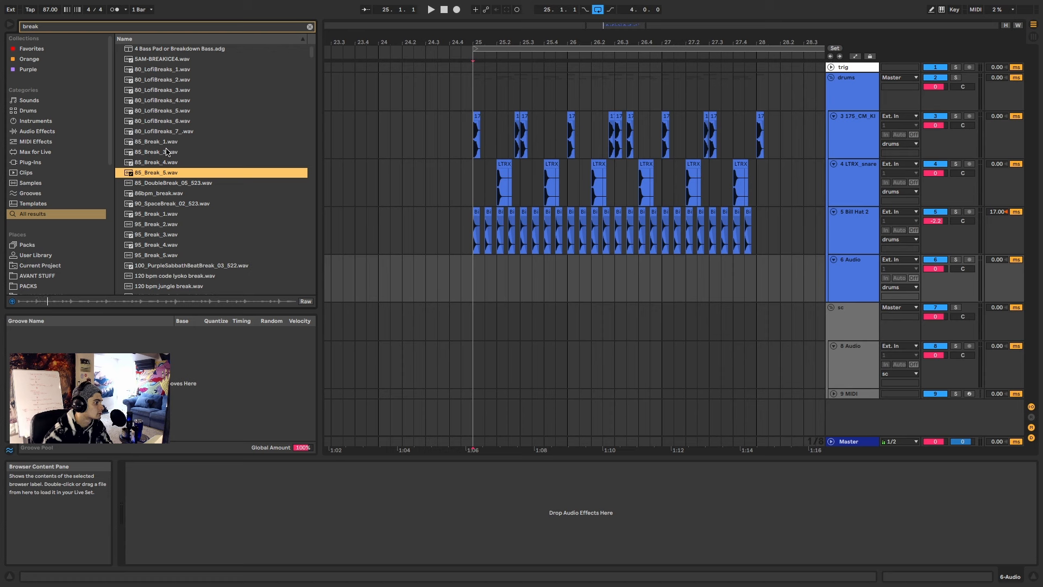
click(167, 152)
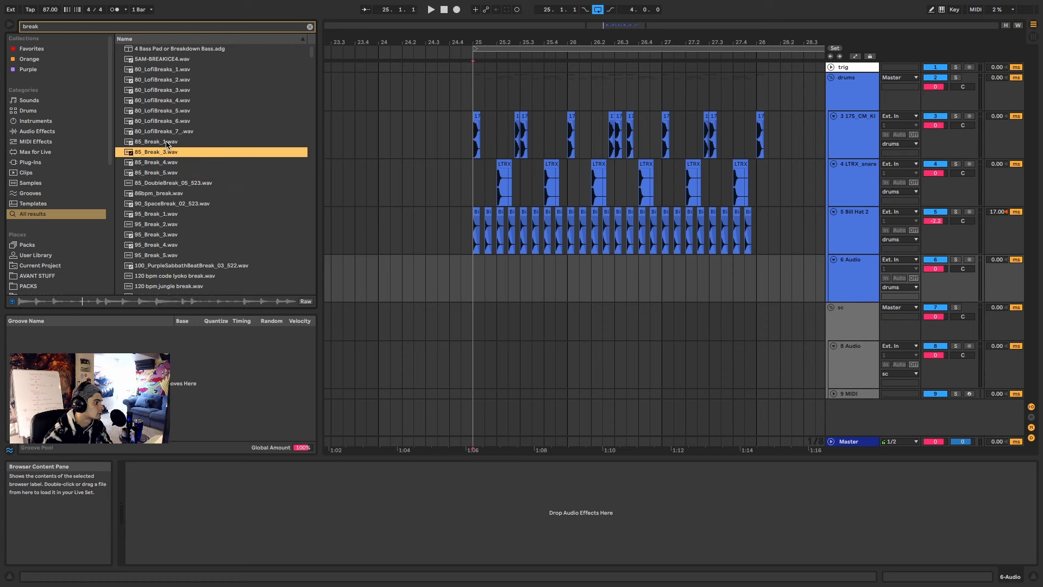
Step: Place 85_Break_3.wav at 25.1.1 on the new drums track and repeat its first beat up to 28.1.1 during playback
drag(159, 156, 495, 259)
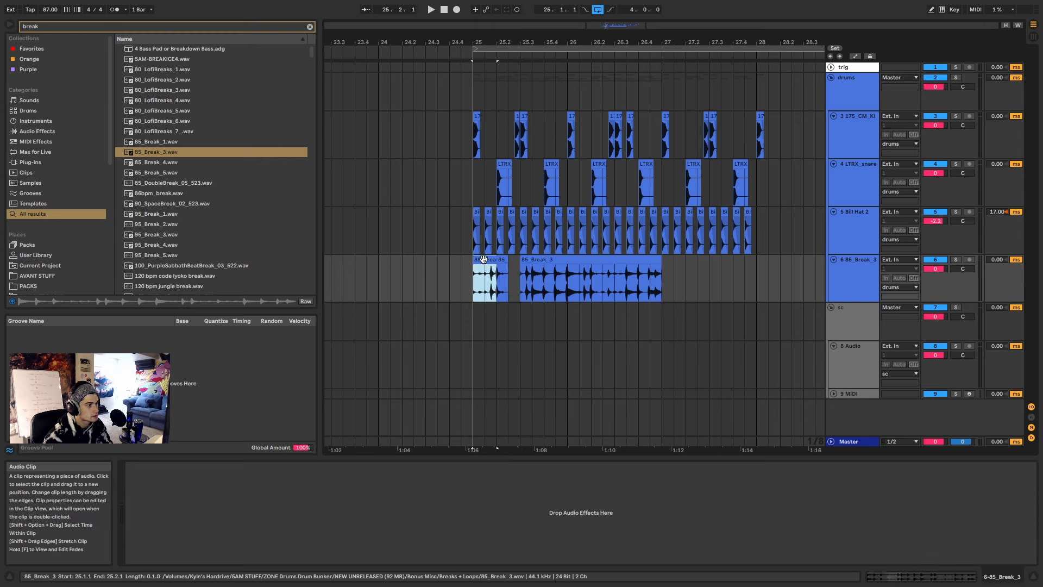
key(space)
key(super+d)
key(super+d)
key(super+d)
key(super+d)
key(super+d)
key(super+d)
key(super+d)
key(super+d)
key(super+d)
key(super+d)
key(super+d)
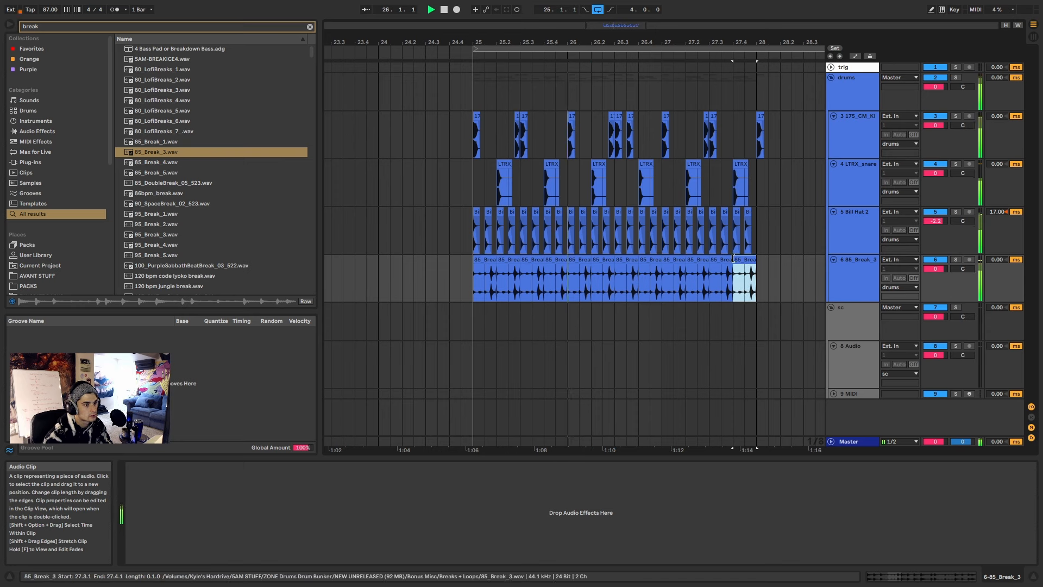
Step: Solo the break track and duplicate its 25.1.1 to 25.1.3 slice repeatedly up to 28.1.1
click(955, 259)
click(486, 258)
drag(486, 271, 472, 281)
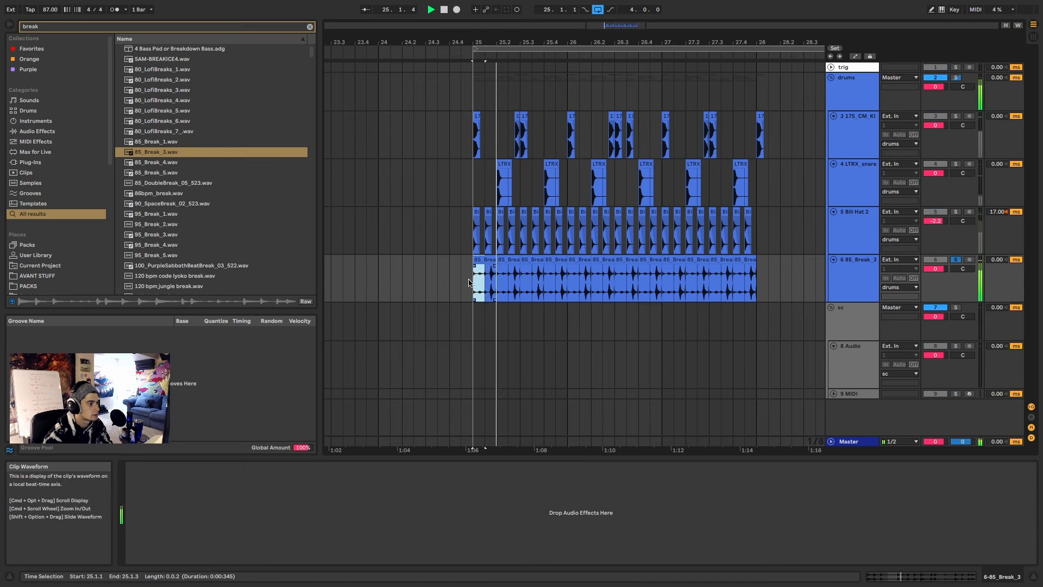
key(super+d)
key(super+d)
key(super+d)
key(super+d)
key(super+d)
key(super+d)
key(super+d)
key(super+d)
key(super+d)
key(super+d)
key(super+d)
key(super+d)
key(super+d)
key(super+d)
key(super+d)
key(super+d)
key(super+d)
key(super+d)
key(super+d)
key(super+d)
key(super+d)
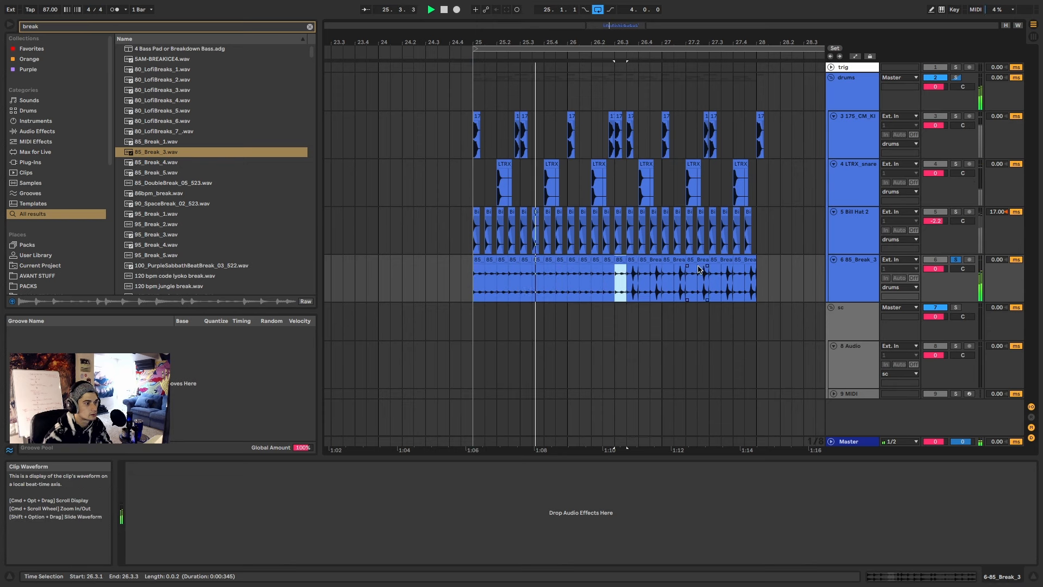
Step: Add EQ Eight to the break track with the band 1 low cut at 290 Hz and Q 0.36, then unsolo the track
key(super+f)
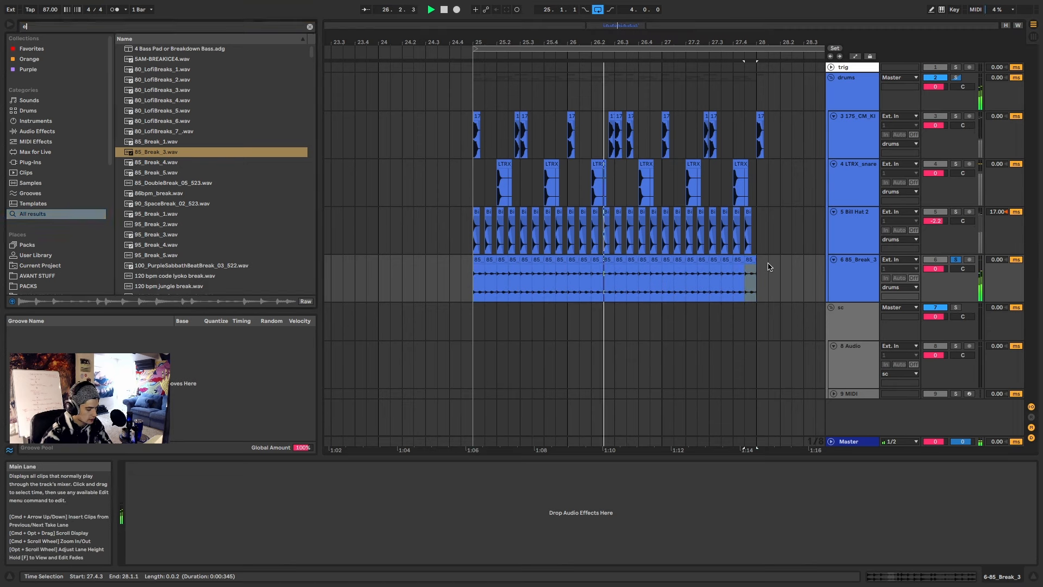
text(eq)
double_click(158, 60)
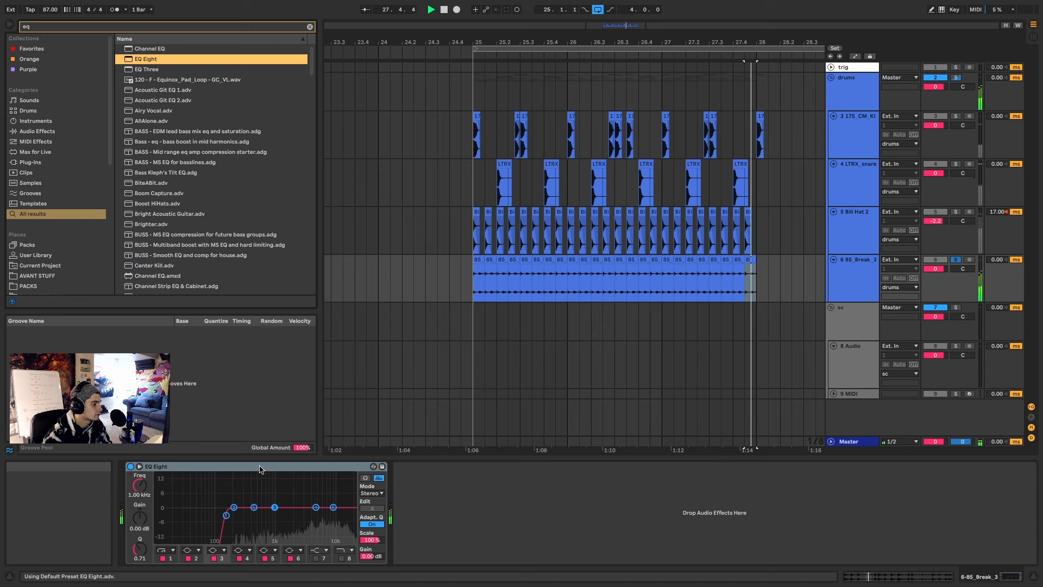
drag(240, 522, 243, 523)
key(space)
key(space)
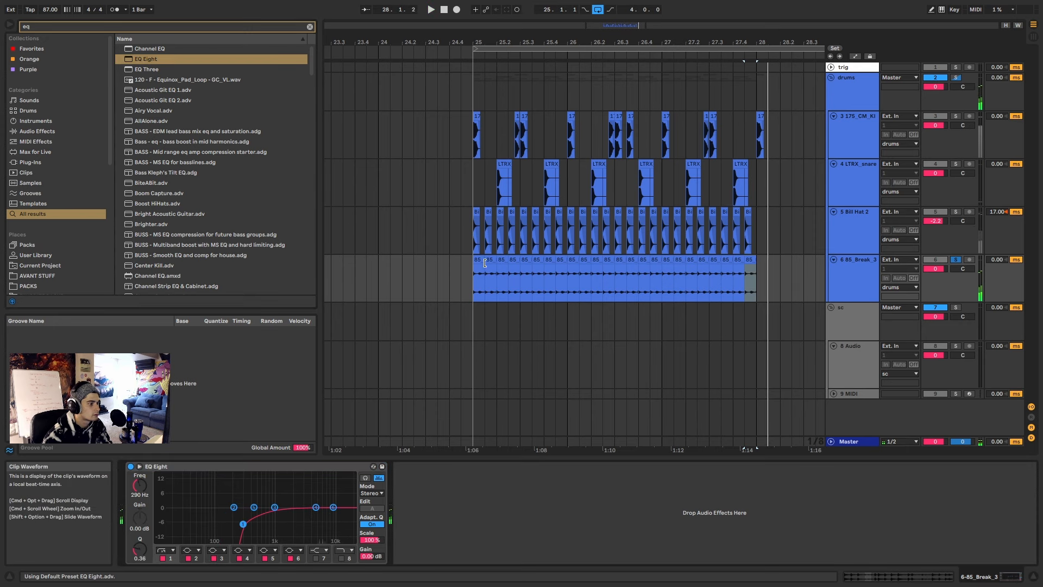
click(476, 259)
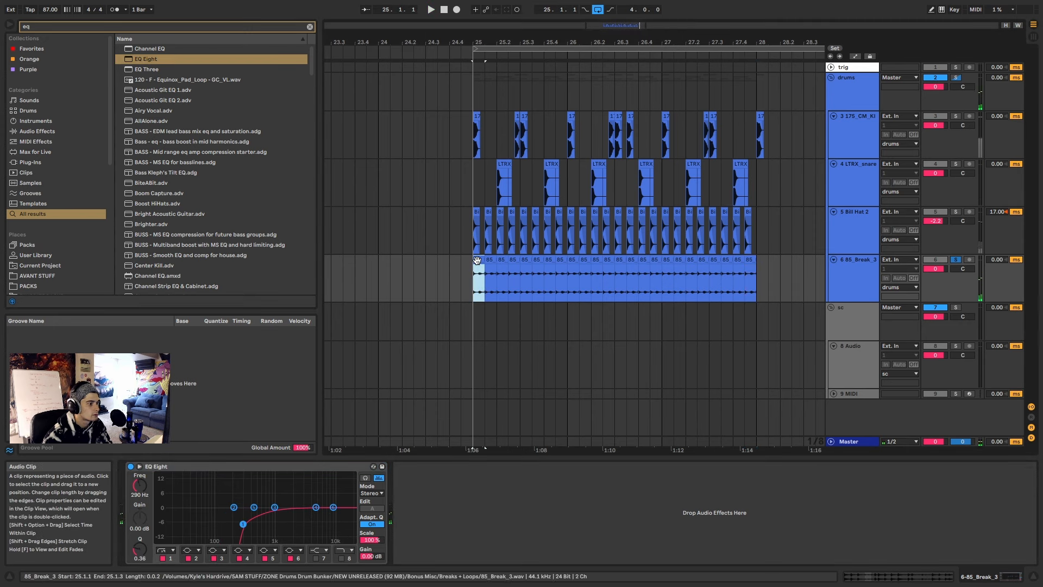
click(956, 259)
Step: Extend the break slice at 25.4.1 to end at 26.1.1, and duplicate the bar 25 break pattern across bars 26 and 27
click(550, 261)
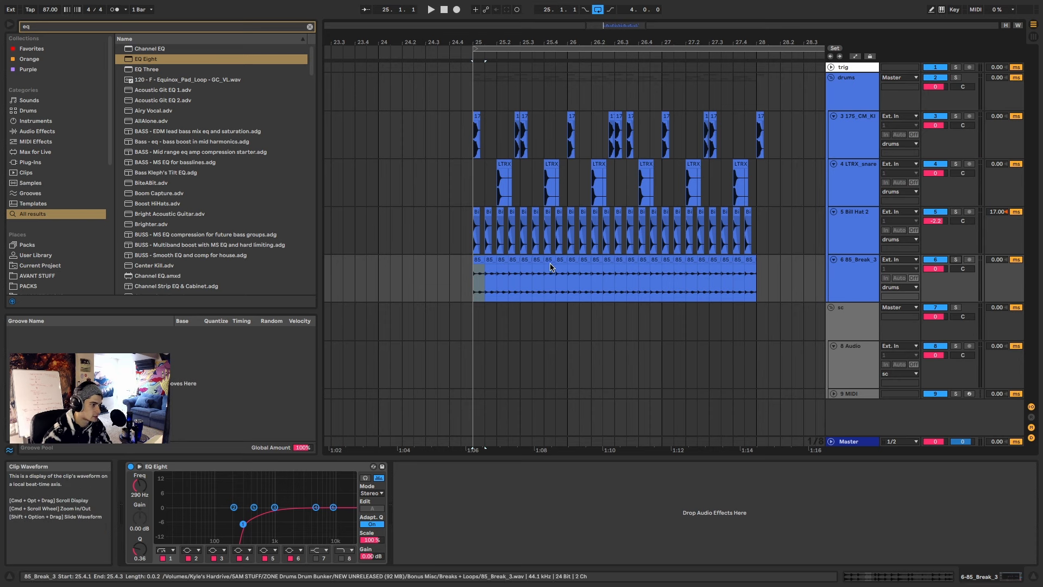
shift+click(556, 261)
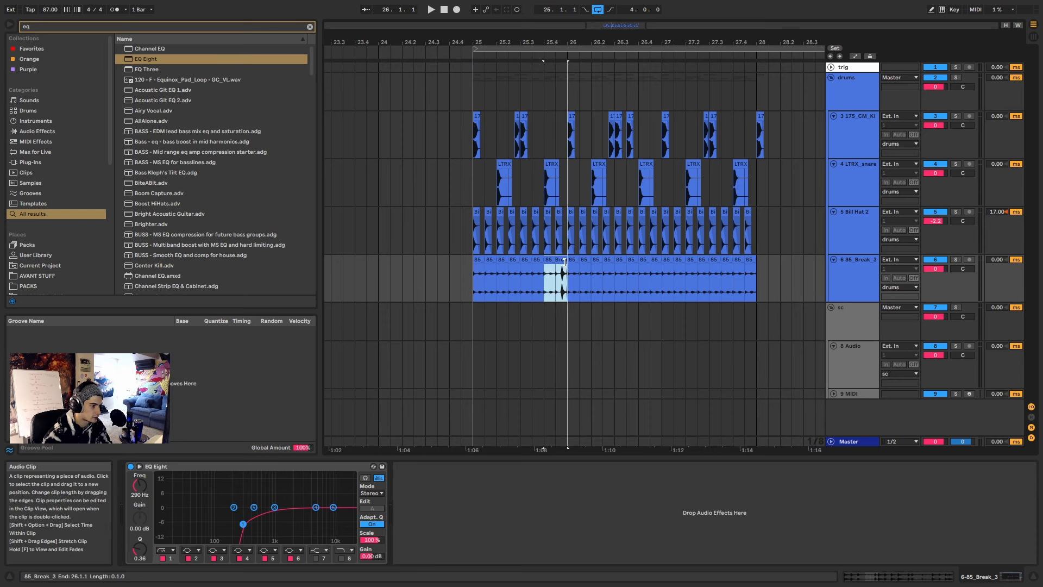
drag(565, 293, 470, 290)
key(super+d)
key(super+d)
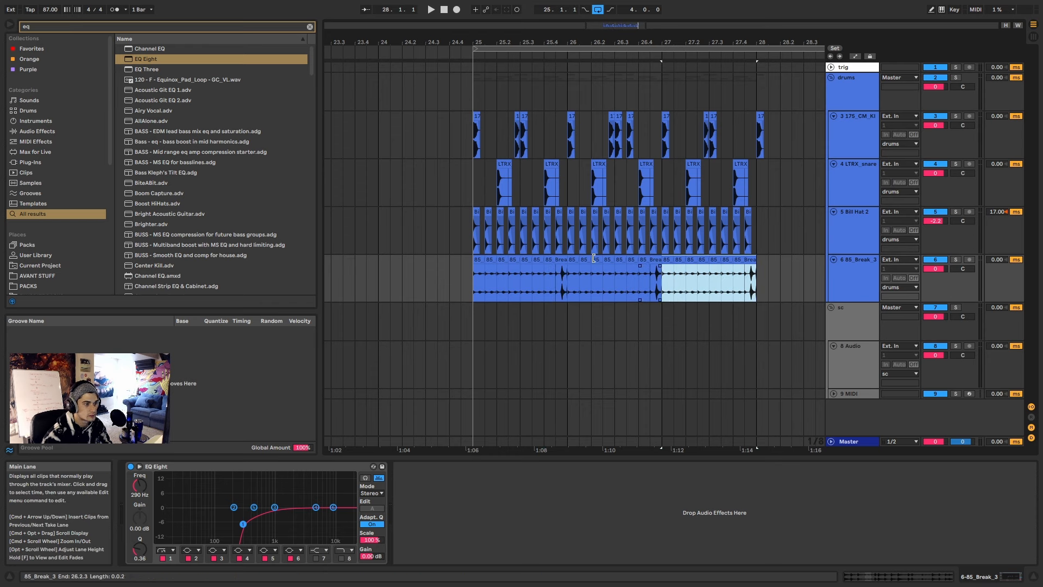
Step: Play the beat from 25.4.1, lower the break track's volume to about -8.8 dB and fine-tune the Bill Hat 2 volume to about -2.3 dB
click(545, 273)
key(space)
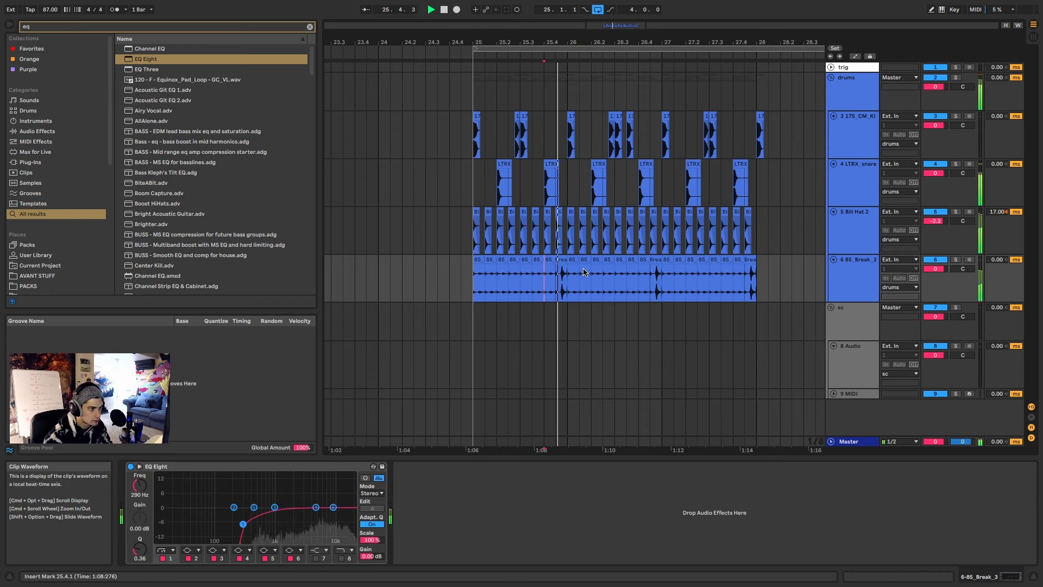
click(479, 263)
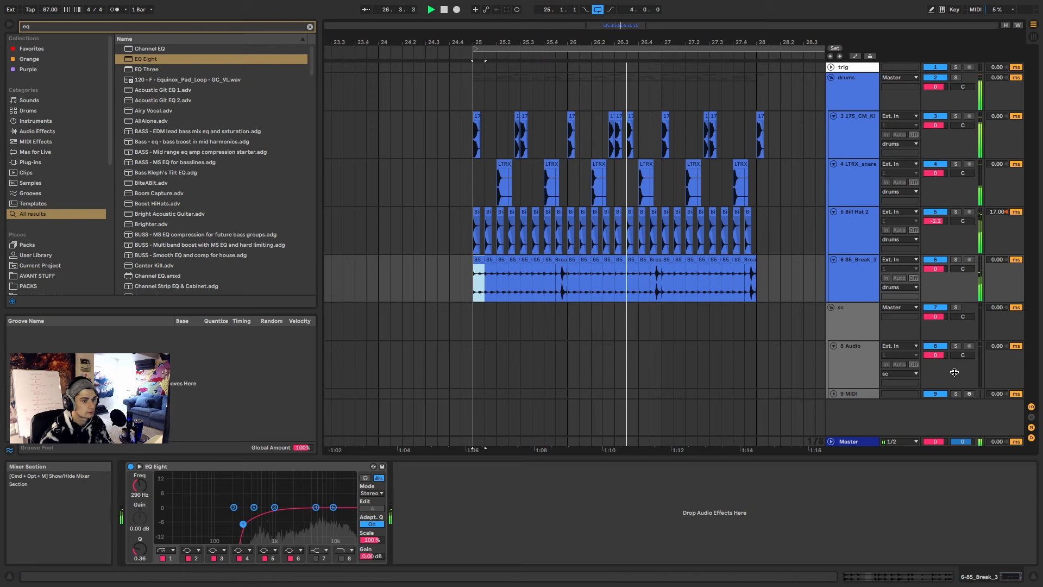
drag(935, 268, 939, 273)
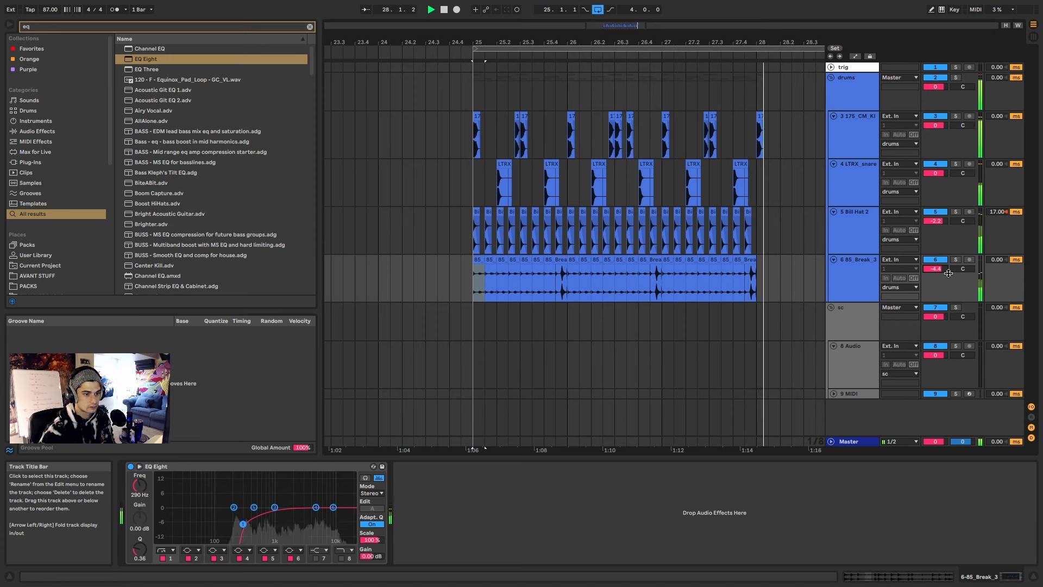
drag(937, 269, 937, 274)
drag(938, 221, 937, 225)
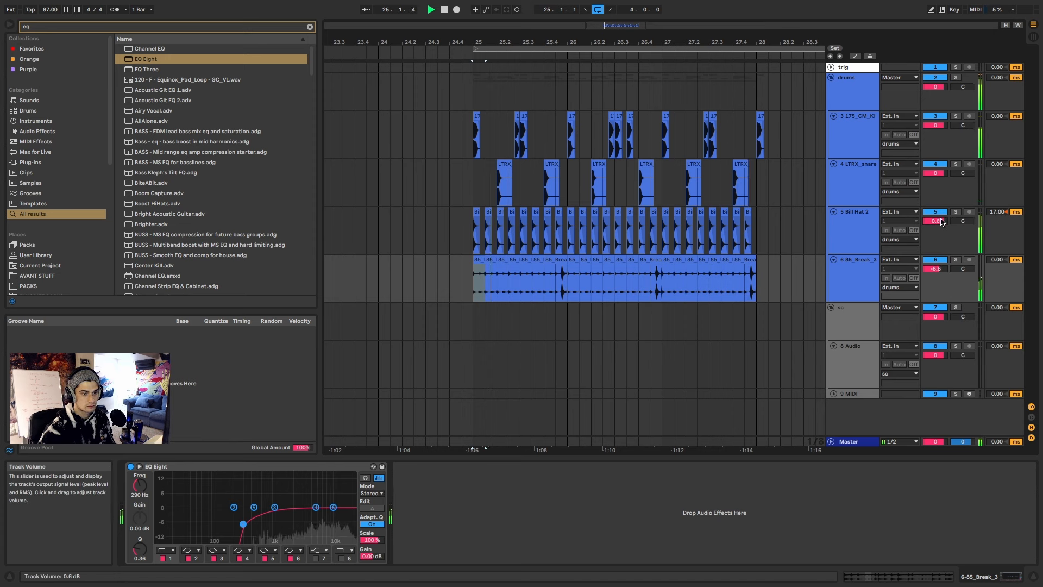
Step: Insert a new audio track below Bill Hat 2 in the drums group and search the browser for "open hat"
click(858, 234)
key(ctrl+t)
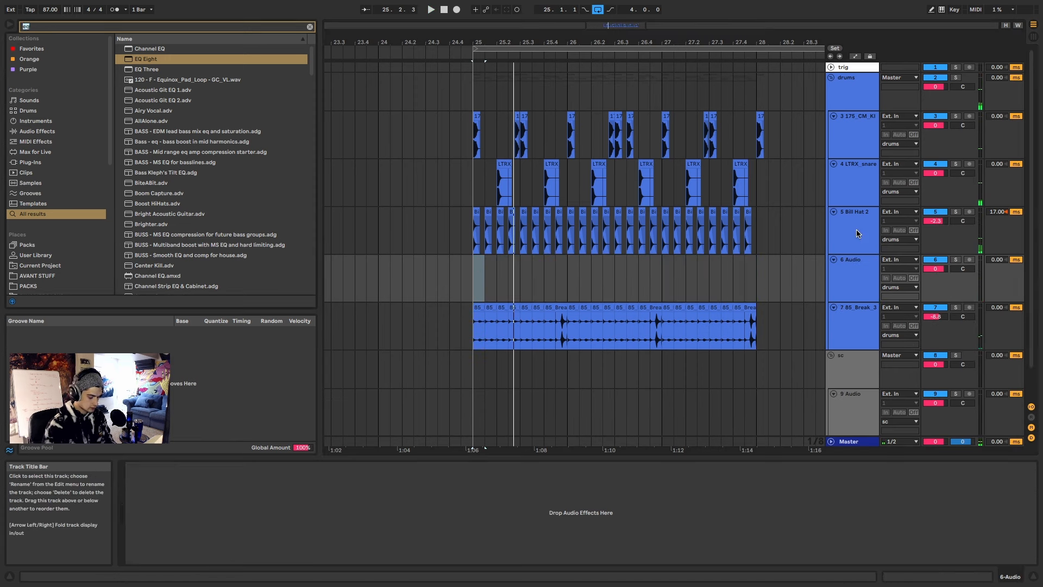
key(ctrl+f)
text(open hat)
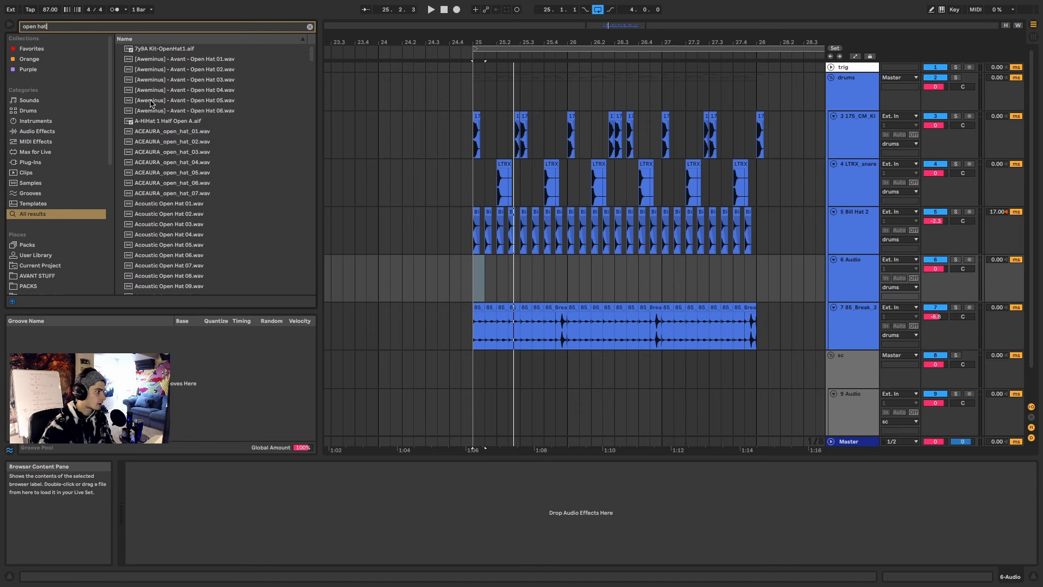
Step: Audition open hat samples, place ACEAURA_open_hat_07.wav at 25.1.3 on the new track and trim its end to 25.2.1
click(207, 100)
click(212, 70)
click(215, 60)
click(183, 194)
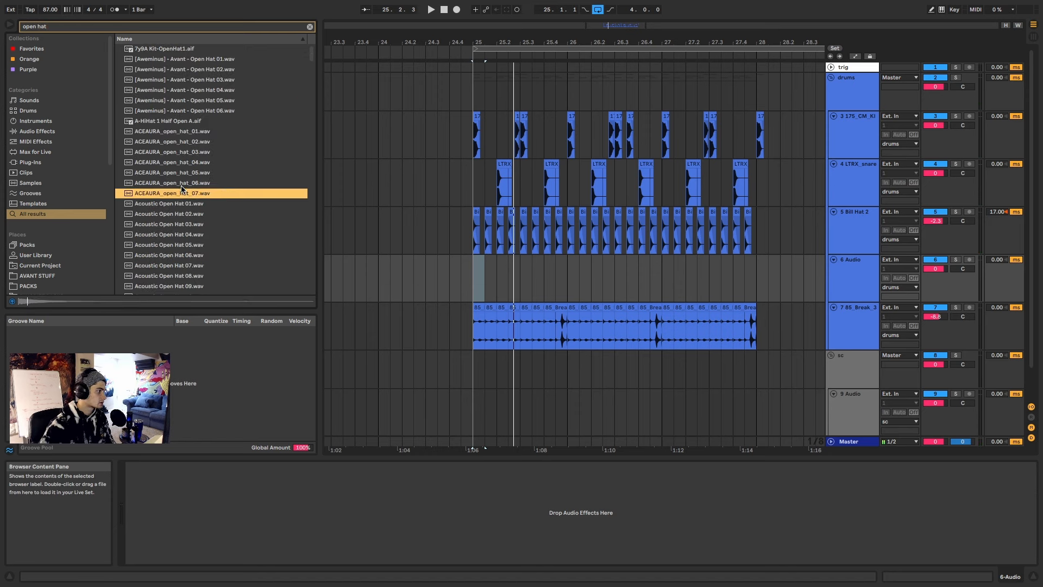
drag(230, 207, 504, 260)
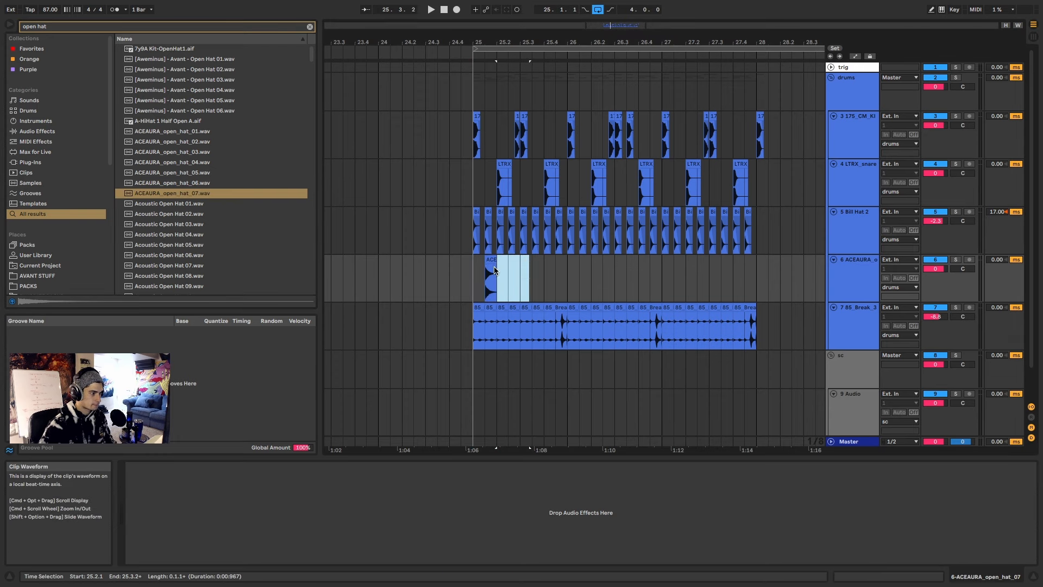
key(Delete)
Step: During playback from 25.1.1, duplicate the first open hat beat repeatedly so a hit falls on every offbeat up to 28.1.1
key(plus)
click(467, 278)
key(space)
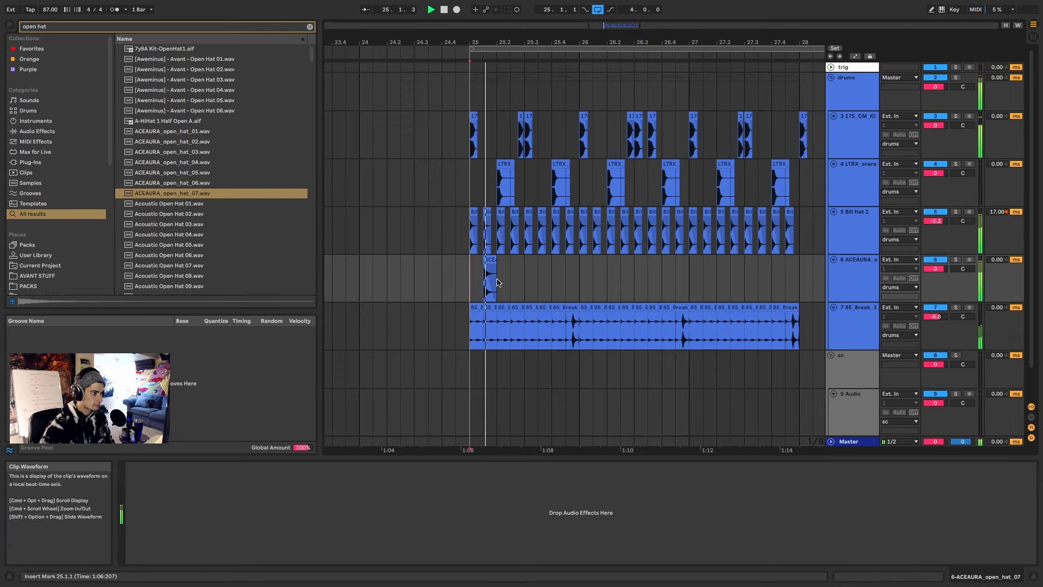
drag(494, 283, 466, 282)
key(super+d)
key(super+d)
key(super+d)
key(super+d)
key(super+d)
key(super+d)
key(super+d)
key(super+d)
key(super+d)
key(super+d)
key(super+d)
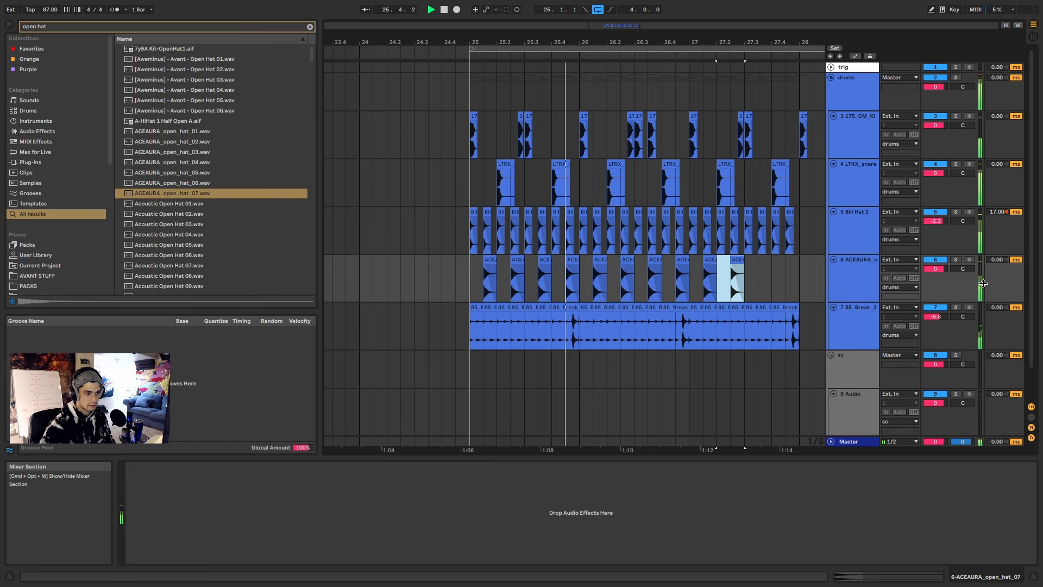
Step: Set the open hat track's delay to 14 ms and volume to about -6.6 dB, and play the beat from 25.1.1
drag(992, 262, 935, 290)
scroll(746, 281, down, 3)
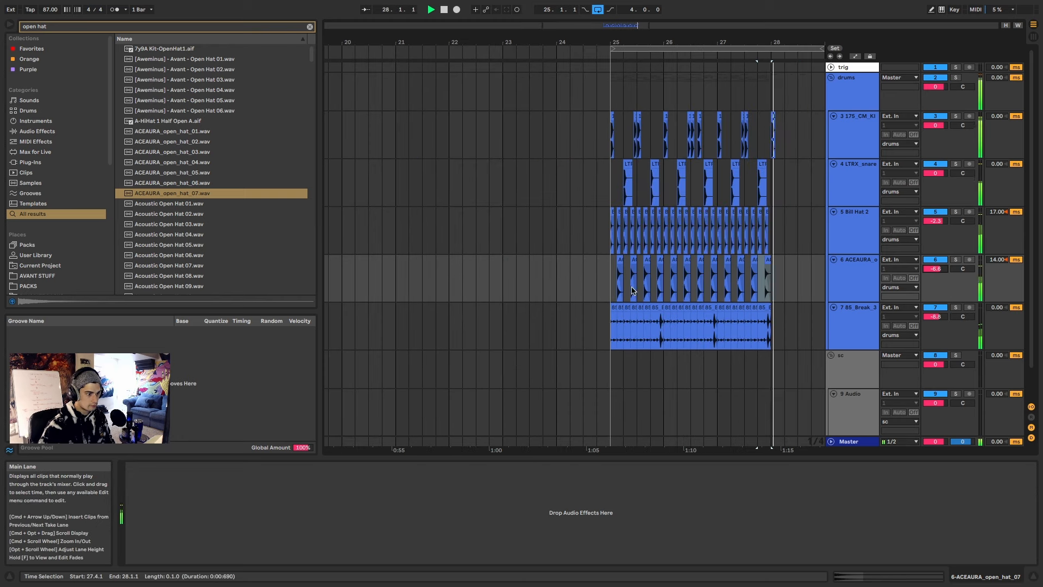
click(611, 282)
scroll(687, 253, down, 3)
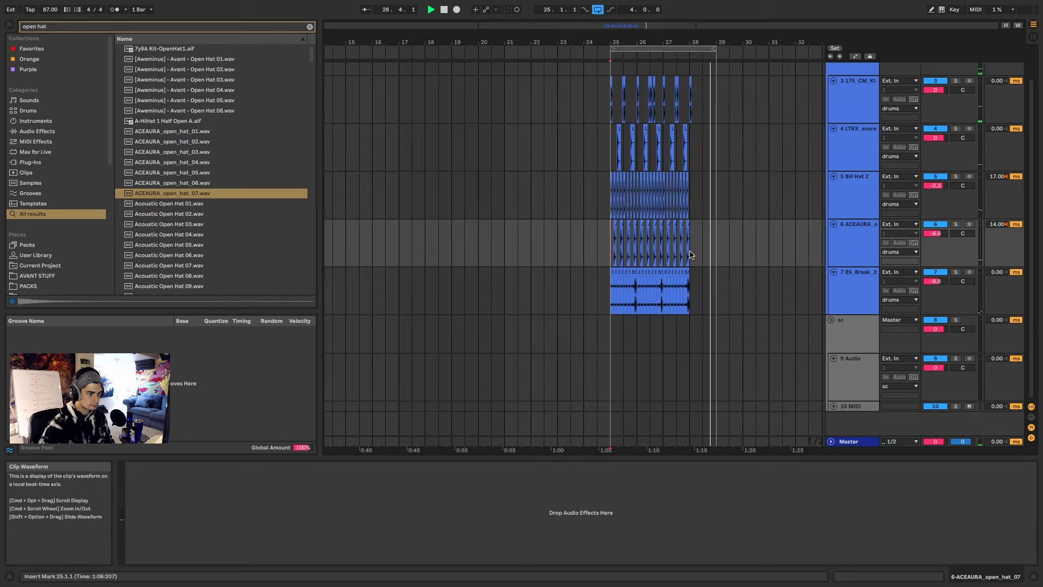
scroll(698, 247, down, 2)
scroll(699, 248, up, 2)
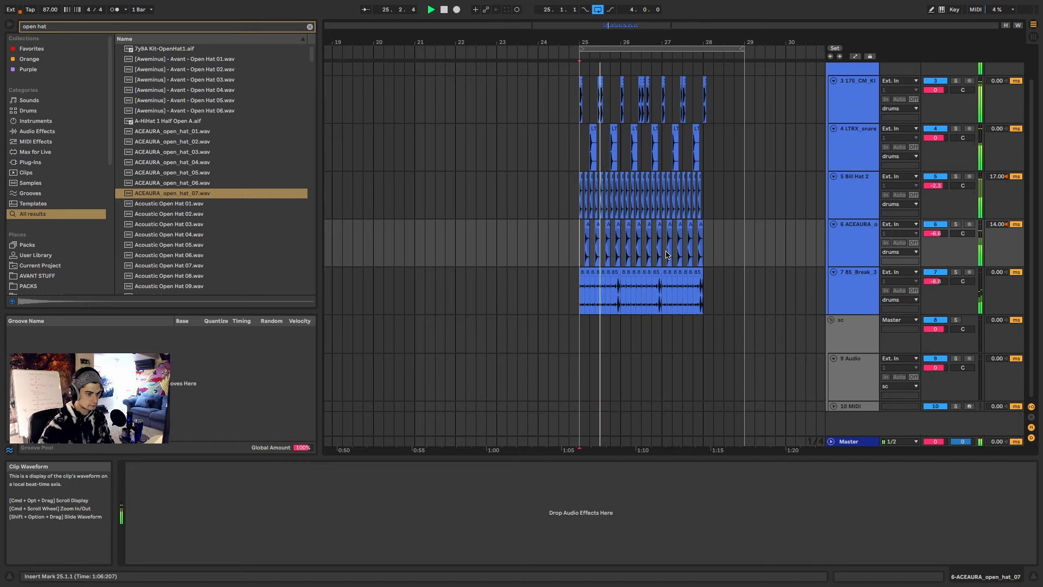
Step: Stop playback, unfold the MIDI track and move it to the top of the sc group, above the audio track
click(867, 385)
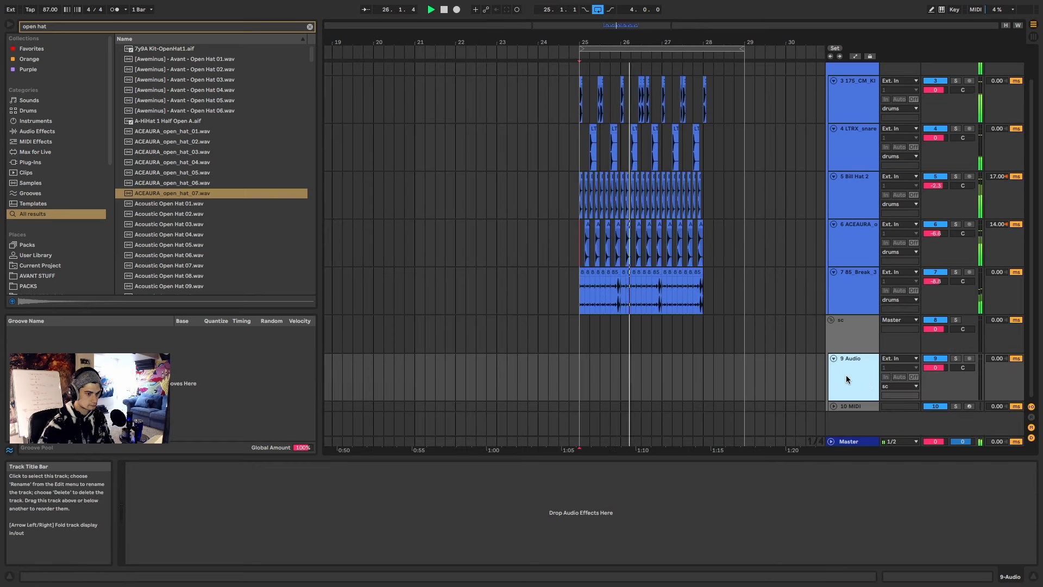
key(space)
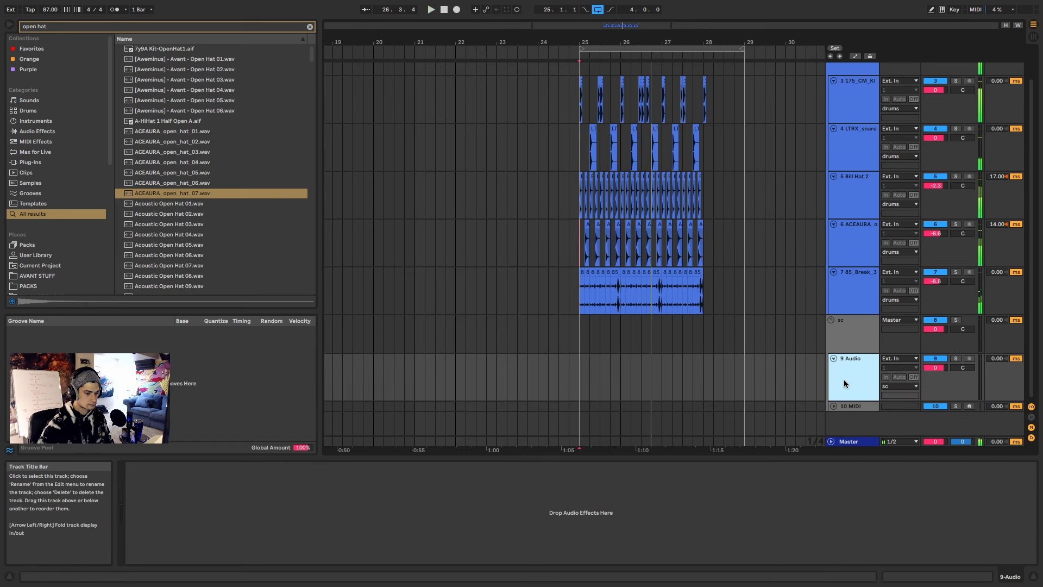
click(833, 406)
drag(847, 384, 855, 329)
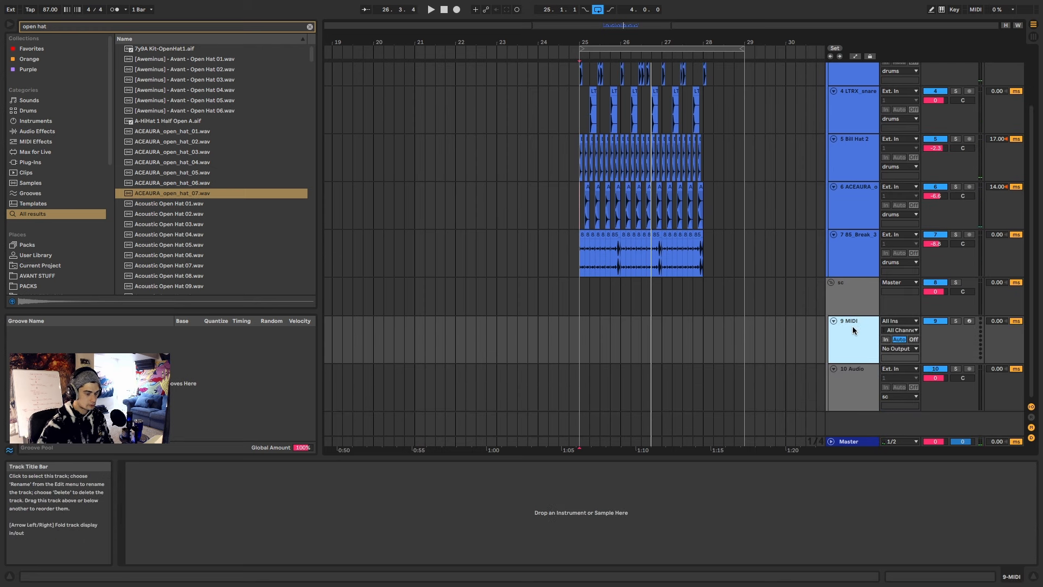
Step: Search the browser for "serum" to find an instrument for the MIDI track
key(ctrl+f)
text(serum)
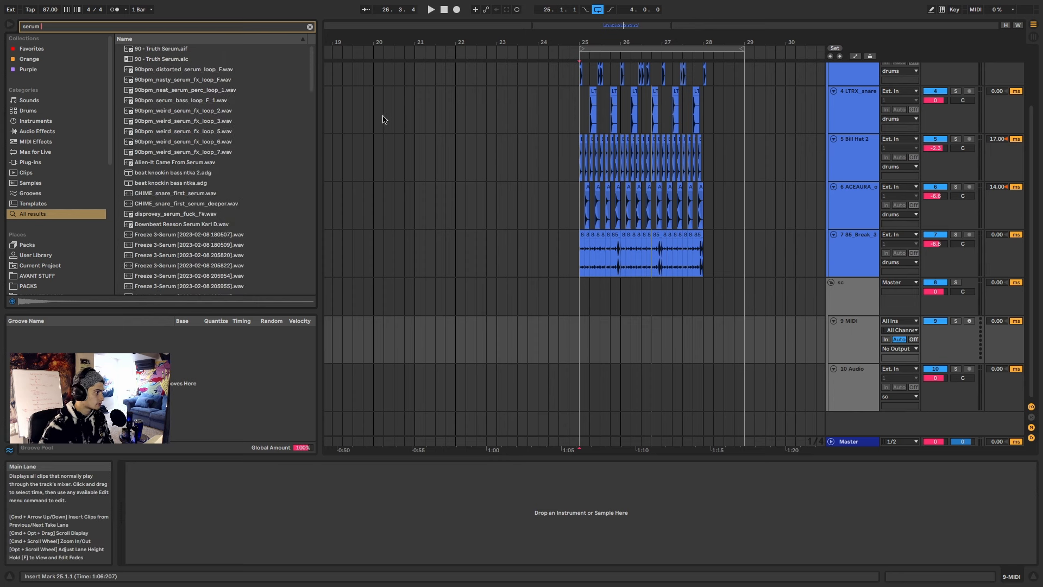
Step: Search the browser for "serum vst" and load the second Serum entry onto the empty MIDI track
mouse_move(33, 17)
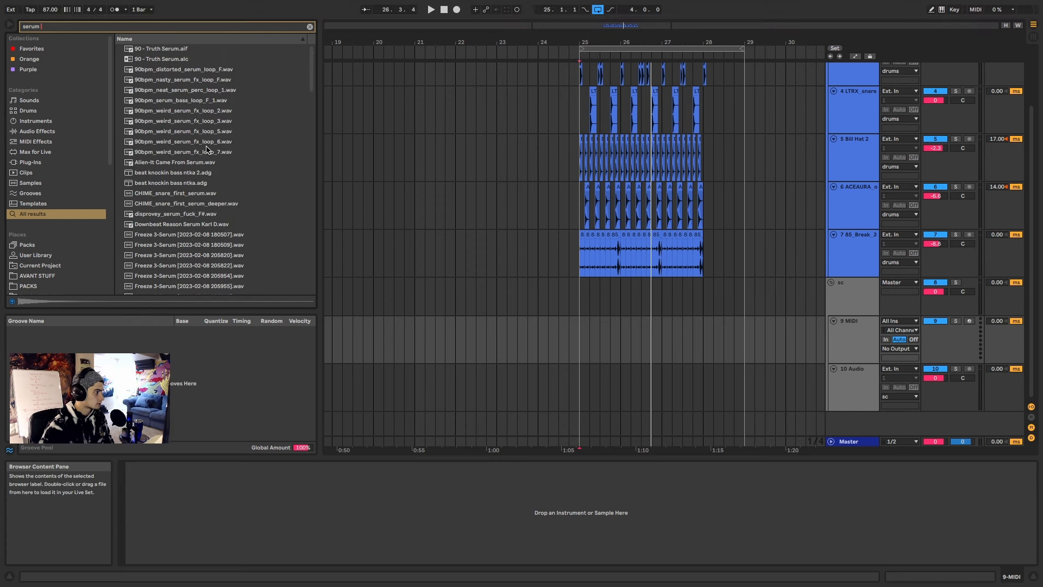
text(vst)
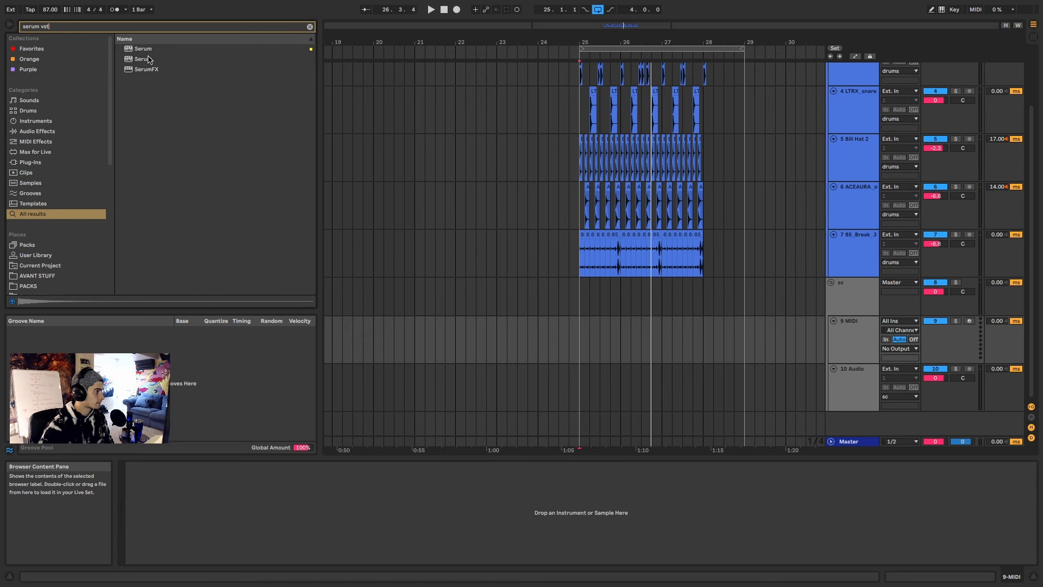
double_click(148, 59)
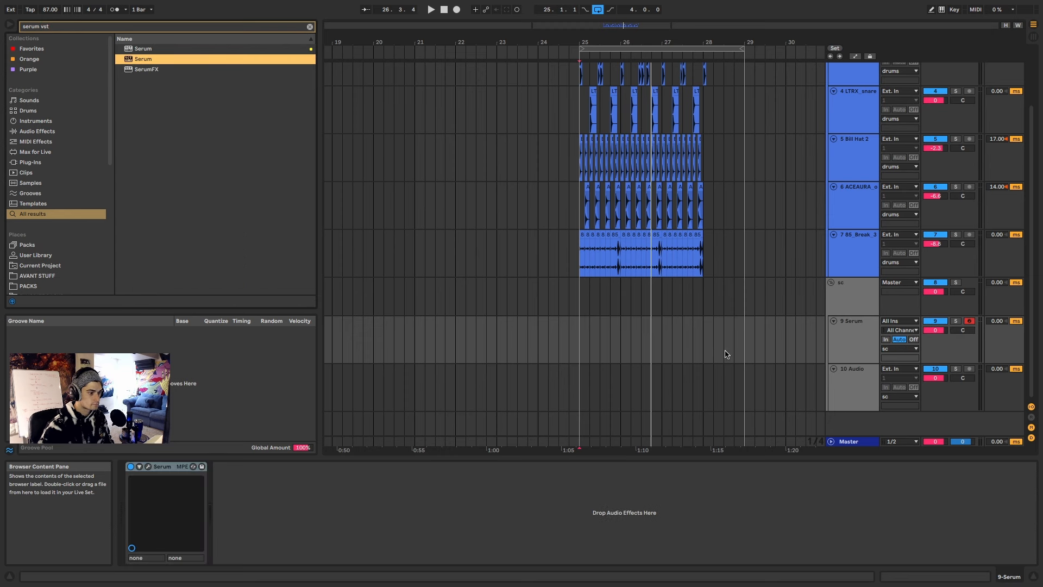
Step: Create an empty one-beat MIDI clip at bar 25 on the Serum track and close the synth's window
click(585, 333)
drag(585, 330, 590, 331)
key(super+shift+m)
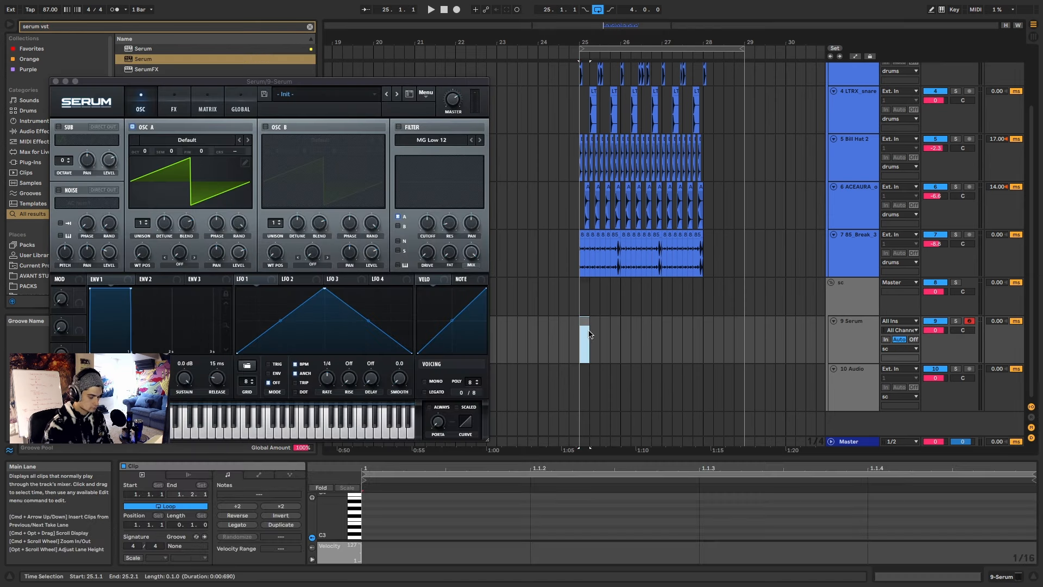
click(56, 82)
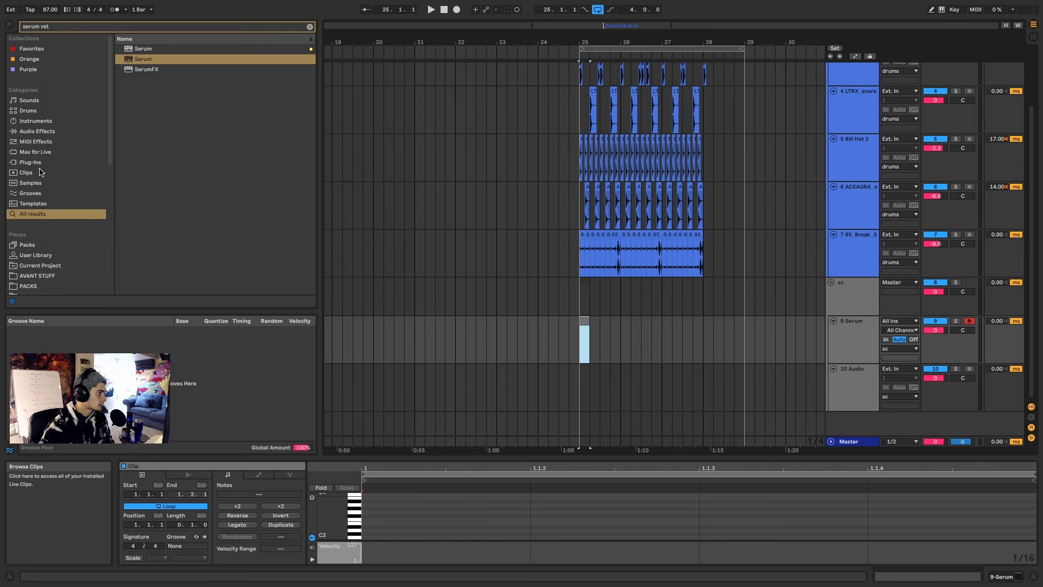
Step: Clear the browser search and add the Chord MIDI effect preset MinorTim before Serum
click(37, 163)
click(41, 142)
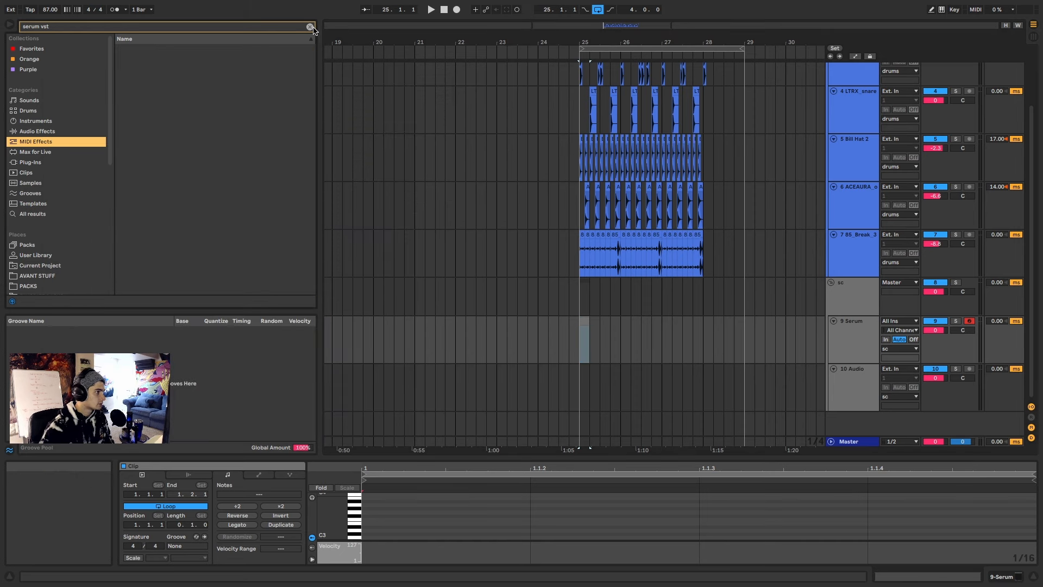
click(310, 27)
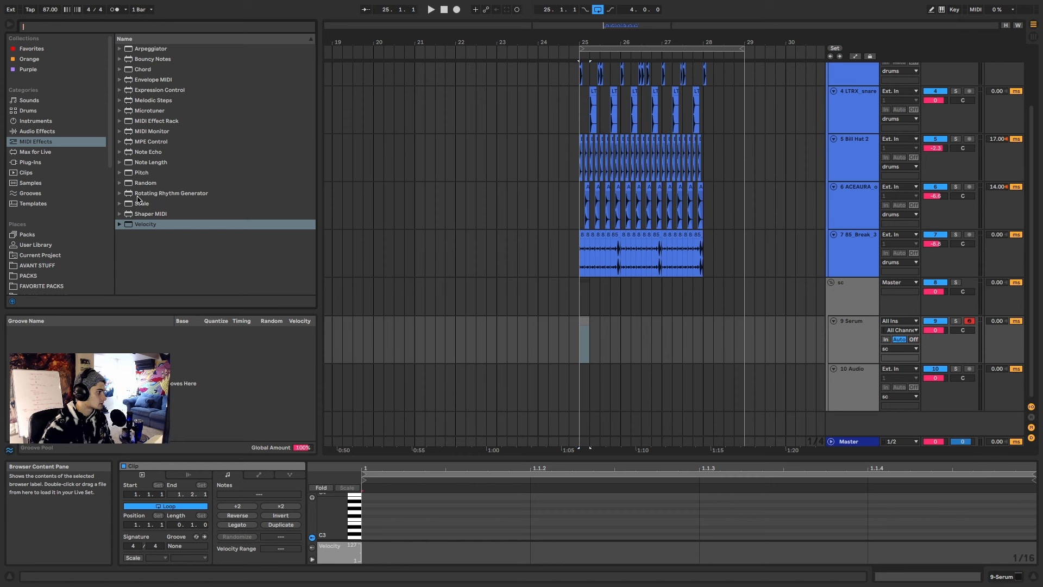
click(120, 70)
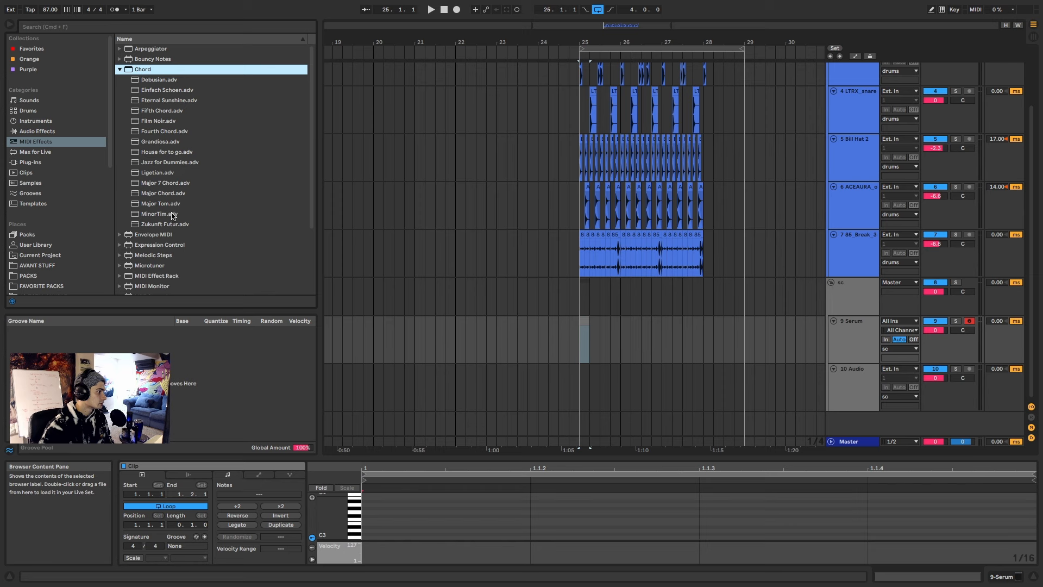
double_click(173, 215)
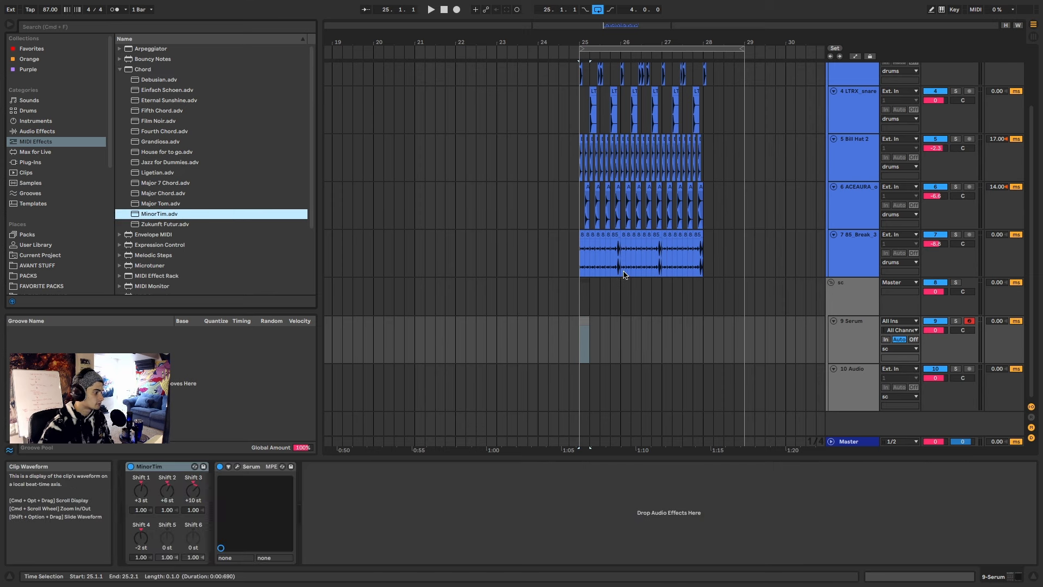
Step: Briefly play the arrangement from bar 25 and open the empty MIDI clip on the Serum track
key(space)
key(space)
double_click(583, 319)
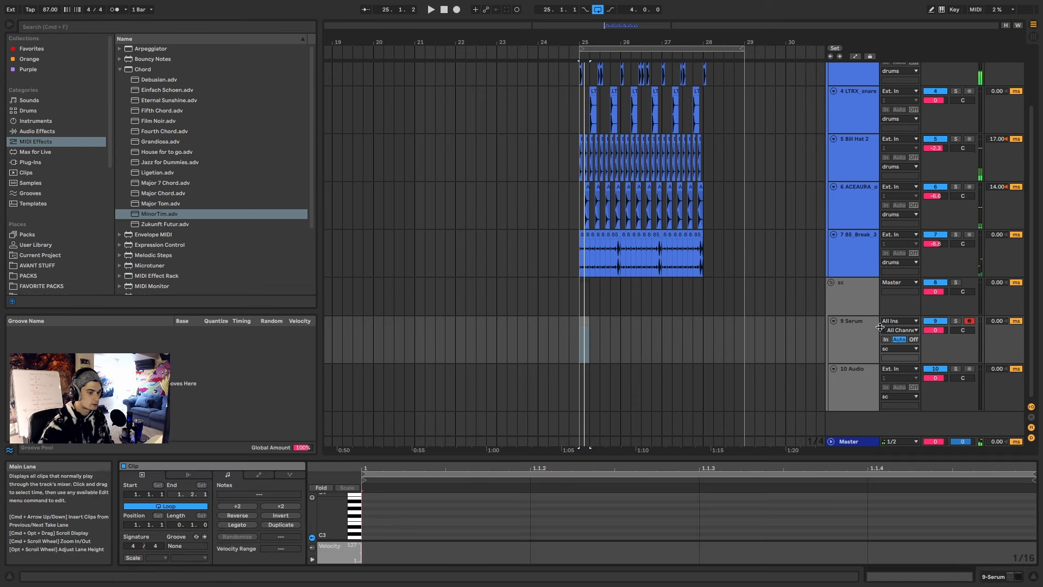
Step: Group the Serum track under the name "chord stack" and apply a bright green color to the group, its track and clip
click(850, 333)
key(super+g)
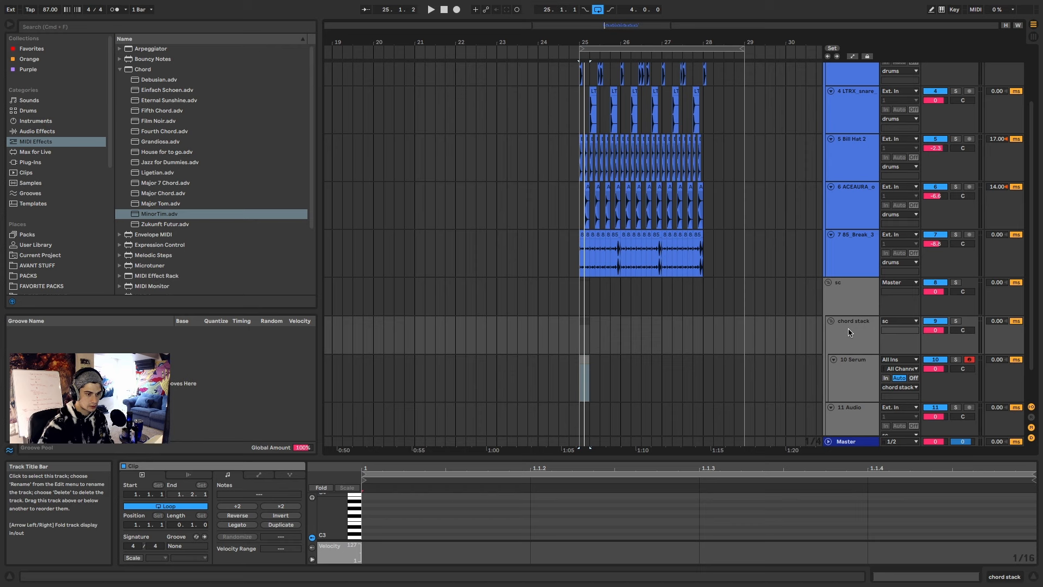
right_click(850, 332)
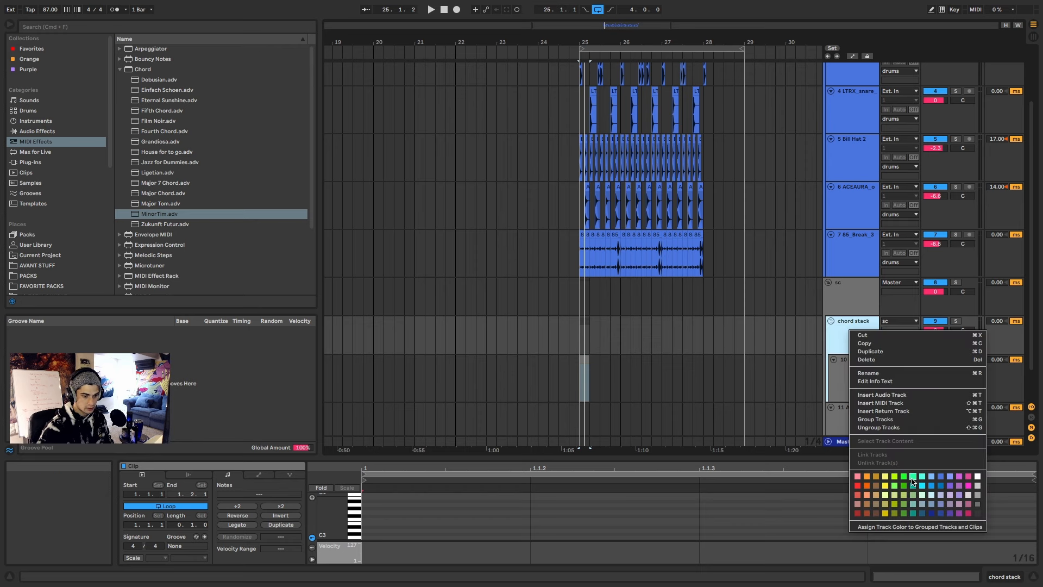
click(913, 478)
right_click(858, 348)
click(894, 543)
Step: Delete the empty audio track below the Serum track
scroll(846, 370, down, 2)
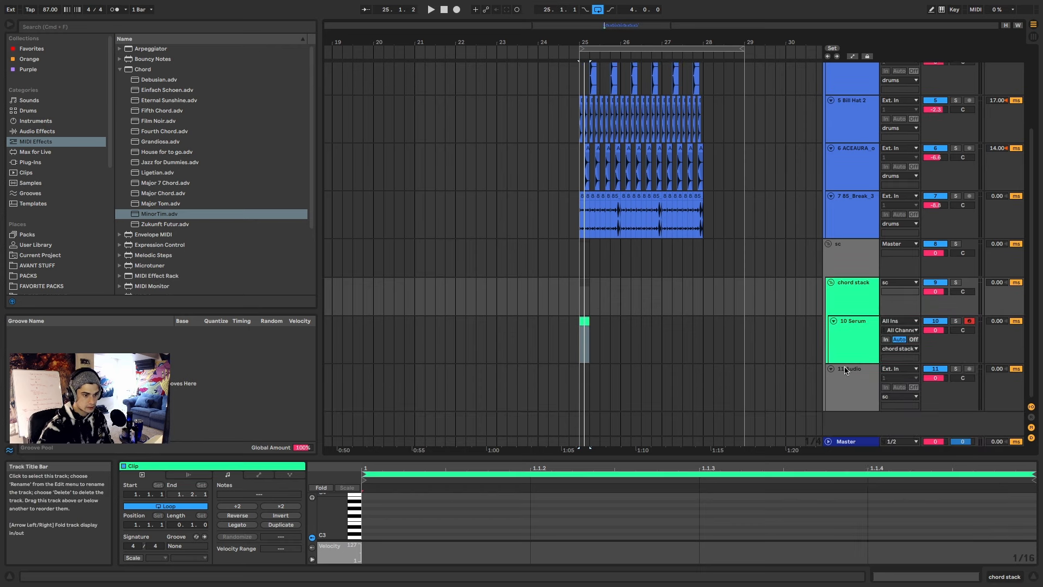
click(850, 386)
key(Delete)
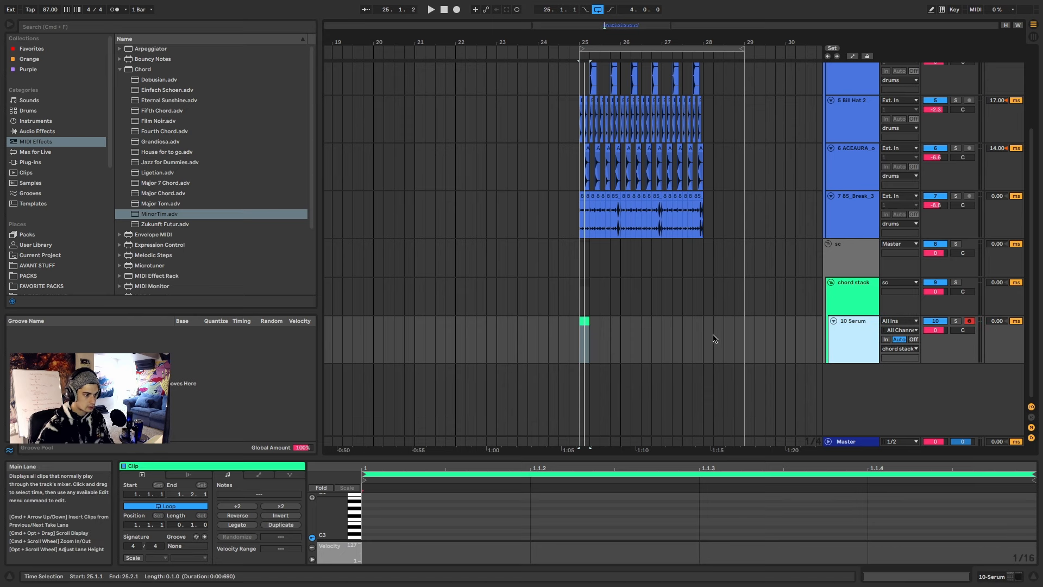
Step: Draw an F3 note spanning the whole one-beat Serum clip and play it back
scroll(617, 340, up, 2)
click(584, 321)
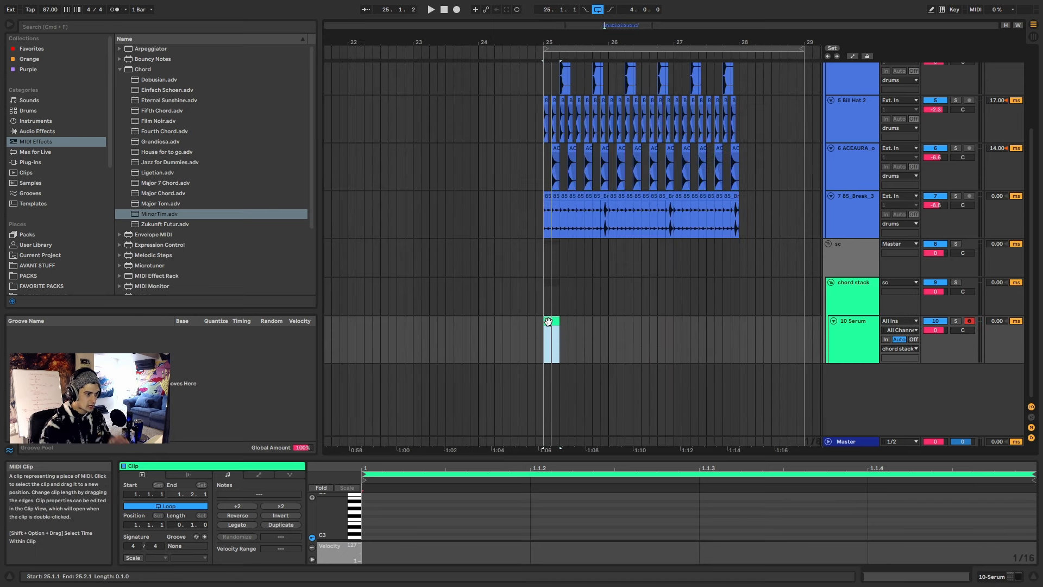
click(848, 338)
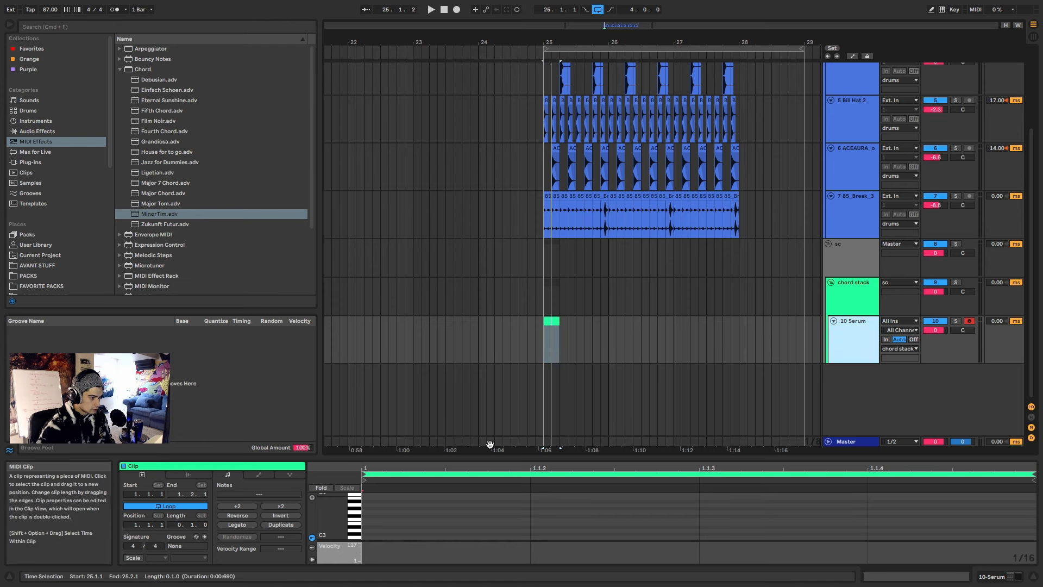
click(364, 519)
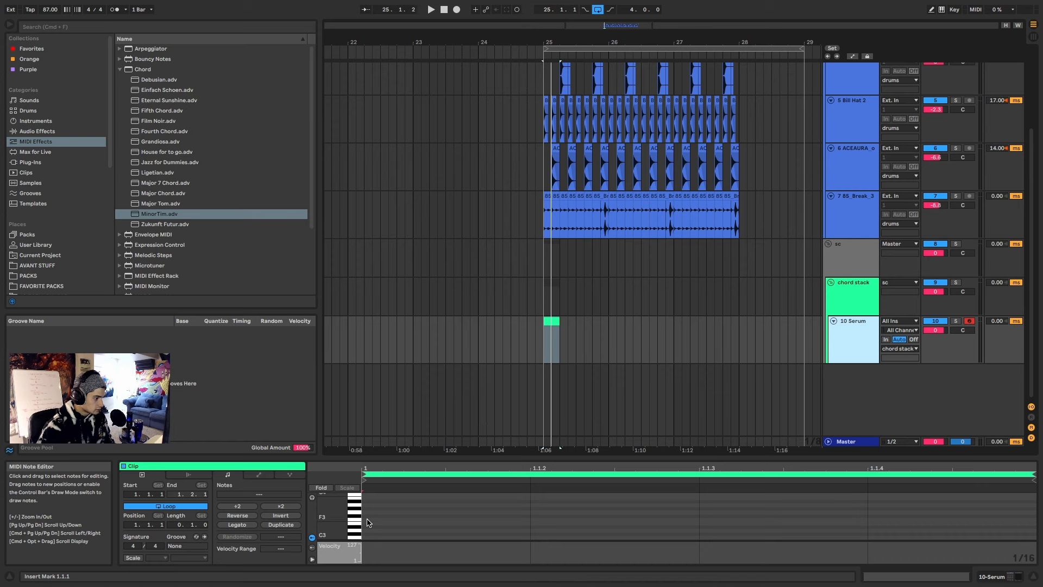
double_click(367, 521)
drag(530, 518, 1035, 518)
key(space)
key(space)
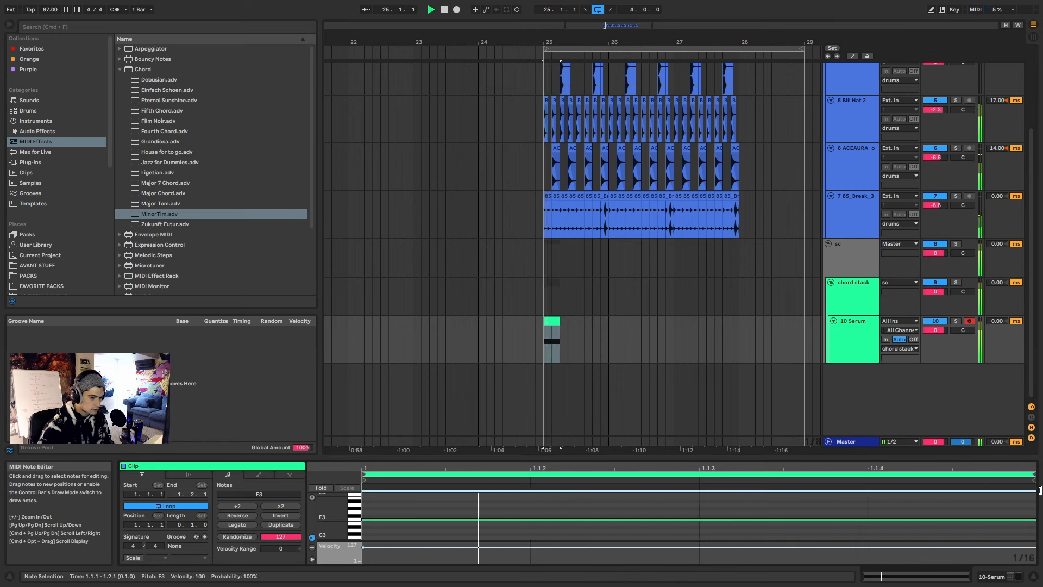
key(space)
key(space)
Step: Search the browser for "minor sca" and insert the Minor Harmonic scale preset between the MinorTim chord effect and Serum
click(1008, 576)
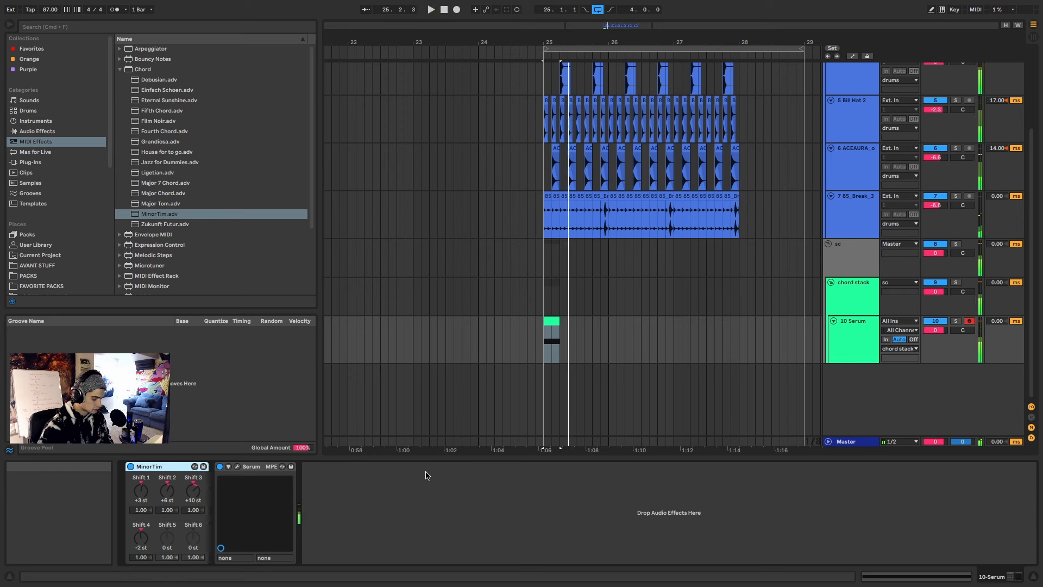
key(super+f)
text(minor sca)
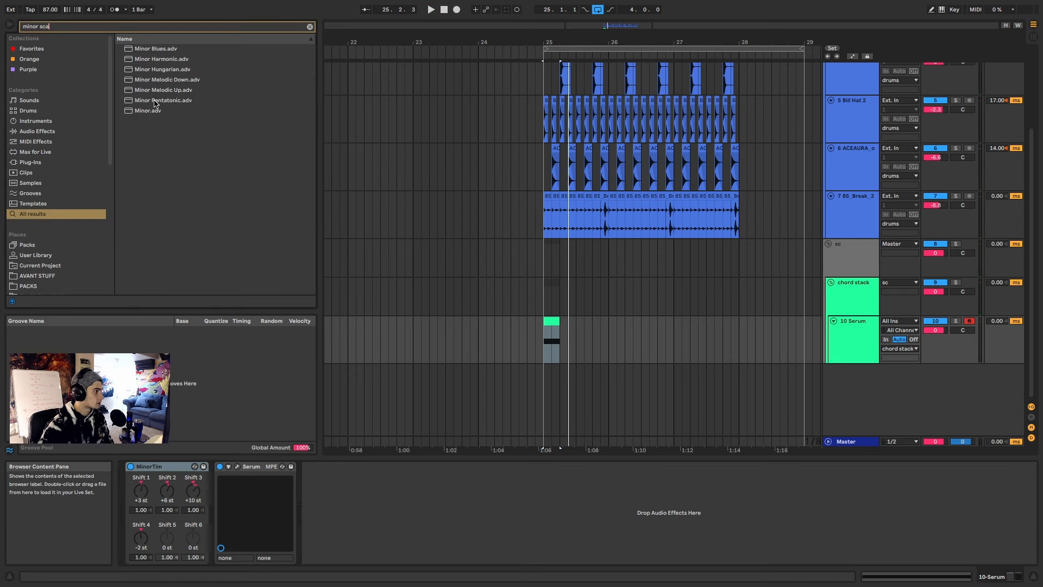
click(158, 62)
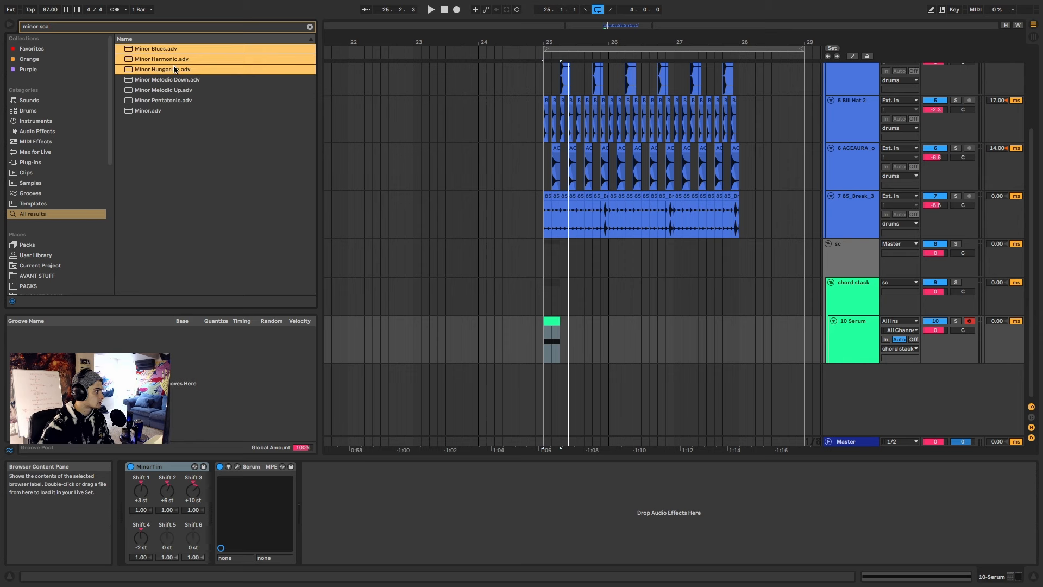
drag(228, 397, 220, 510)
Step: Audition the chord while setting the scale's base to F and chord Shifts 1 to 4 to +16, +11, -12 and 0 st
key(space)
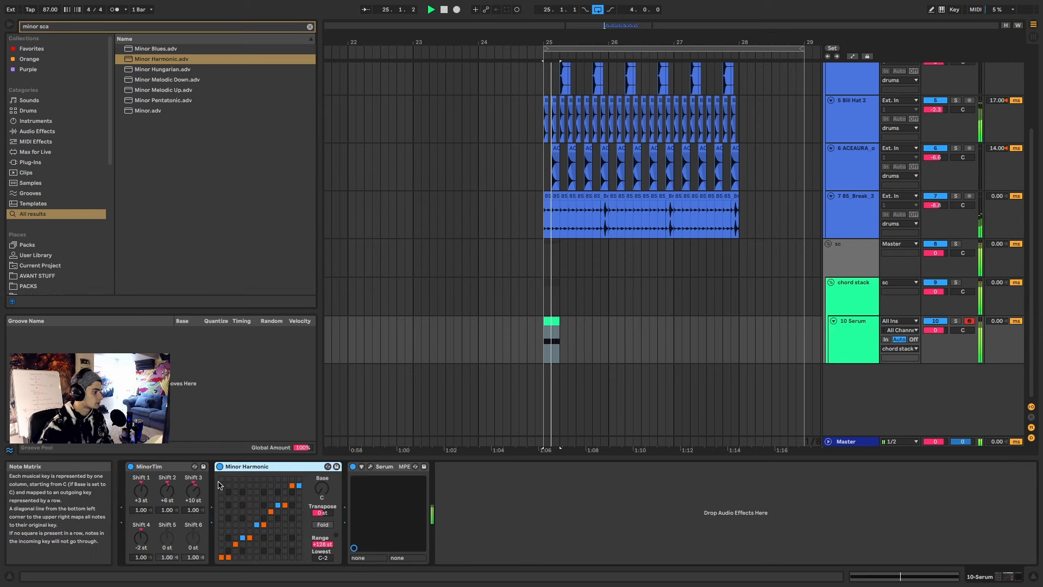
key(space)
key(space)
key(space)
key(space)
key(space)
key(space)
drag(322, 488, 322, 494)
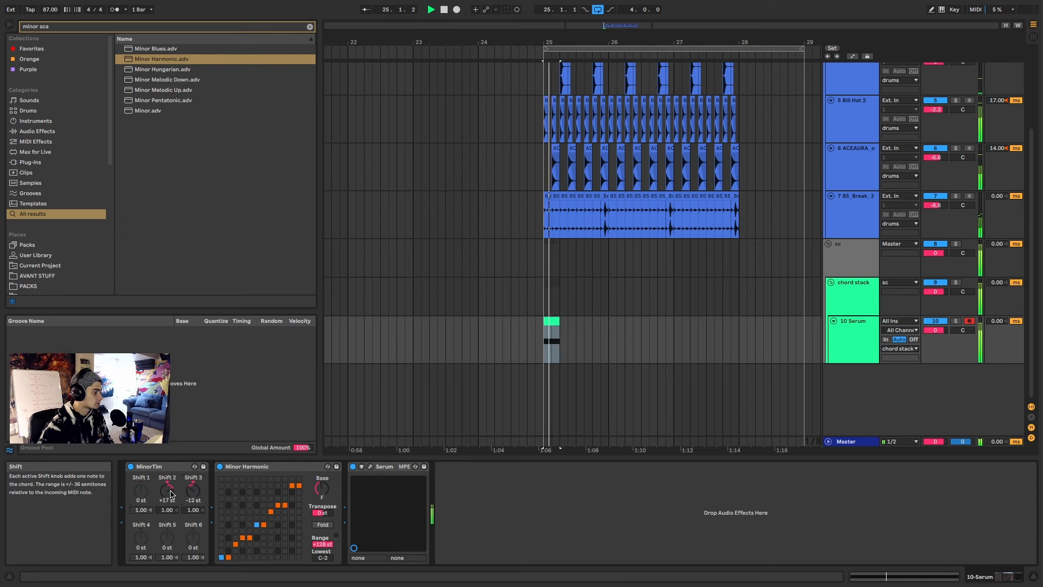
drag(141, 491, 141, 513)
key(space)
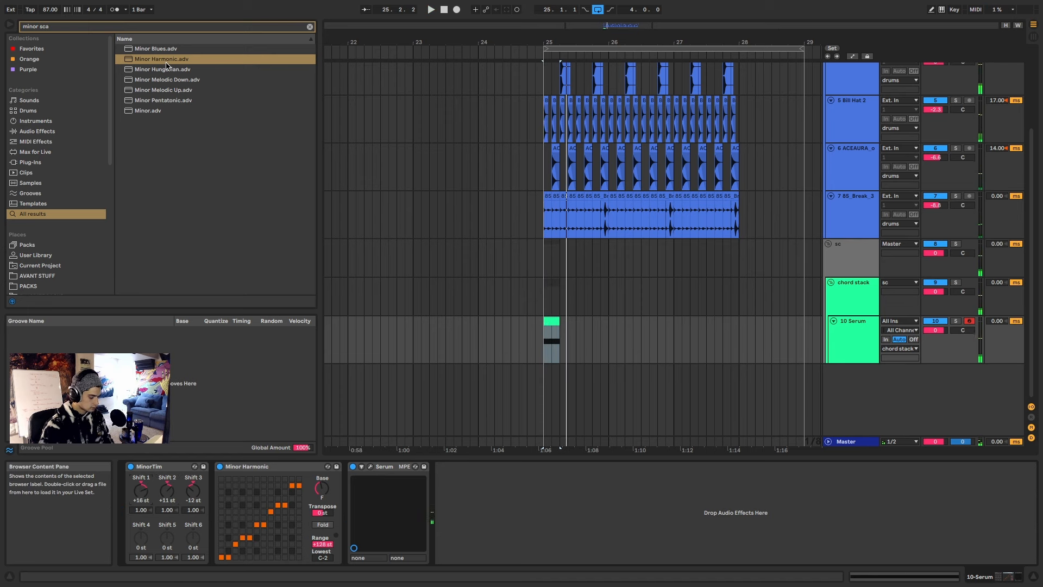
Step: Search for "house for", replace the MinorTim chord preset with House for to go, and play it back
key(ctrl+a)
text(house for)
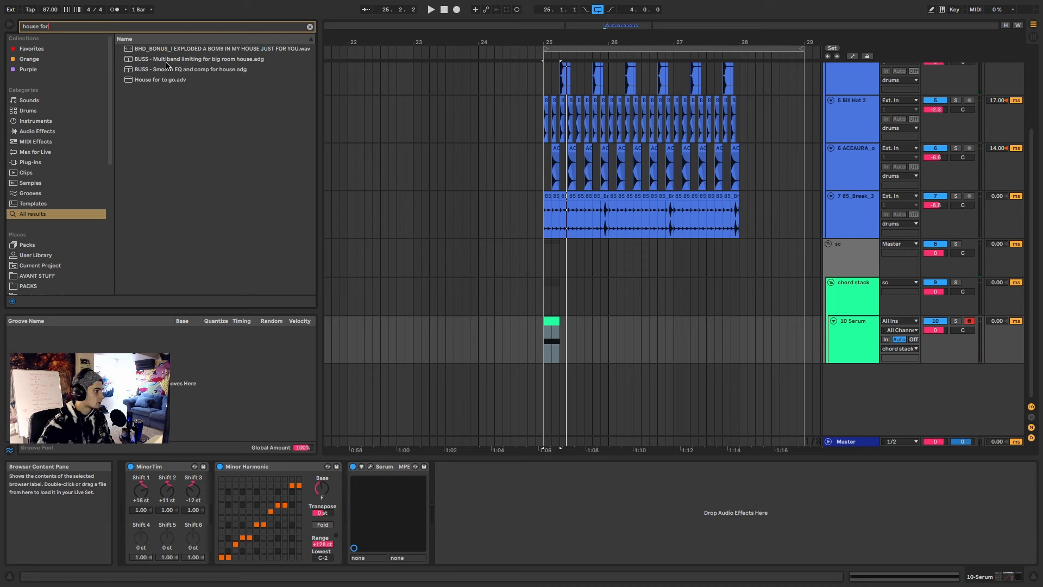
double_click(148, 82)
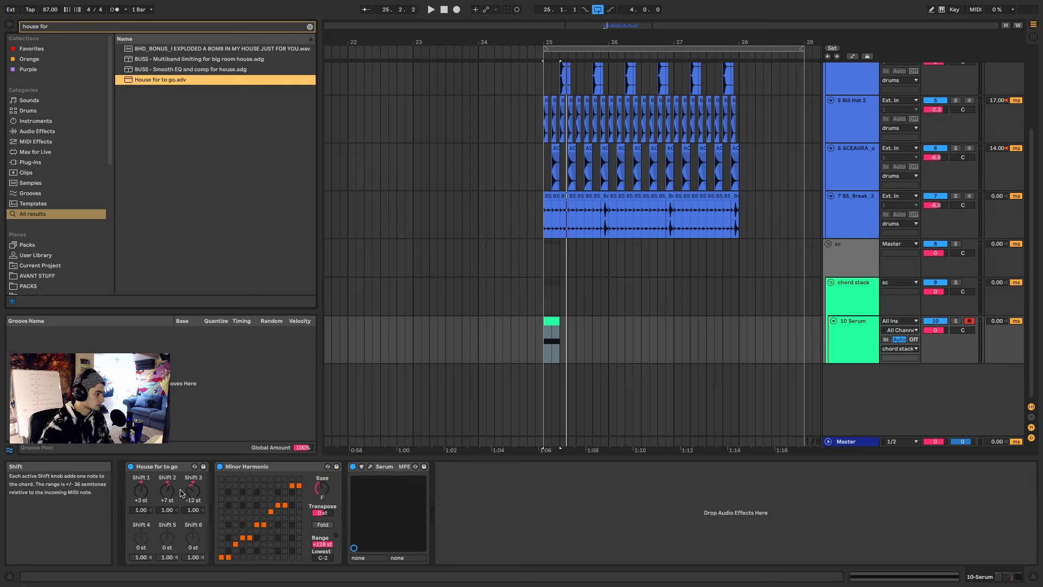
key(space)
key(space)
key(space)
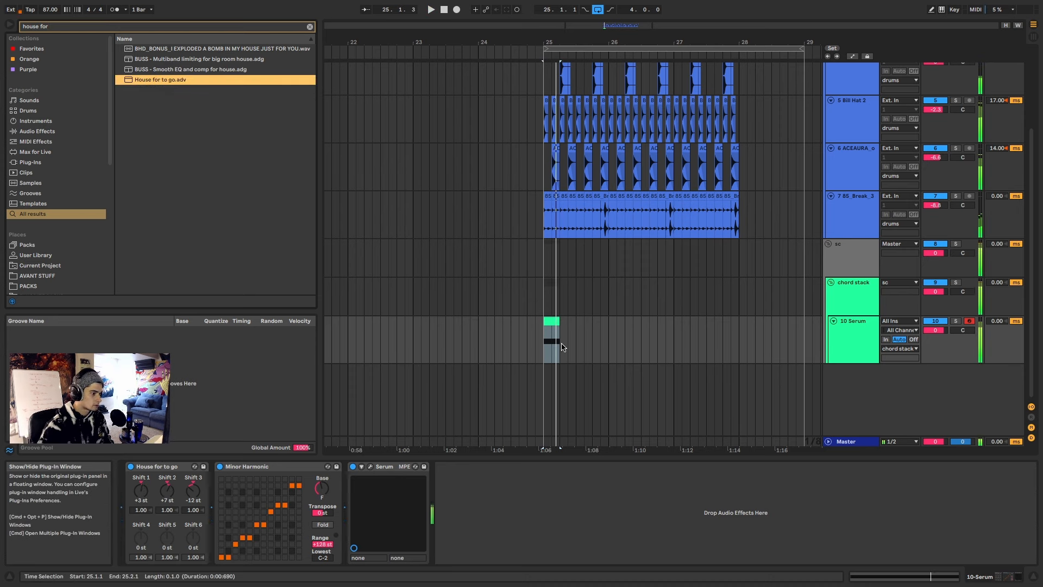
Step: Shorten the Serum clip to half a beat and play it back
click(554, 321)
key(space)
key(space)
key(space)
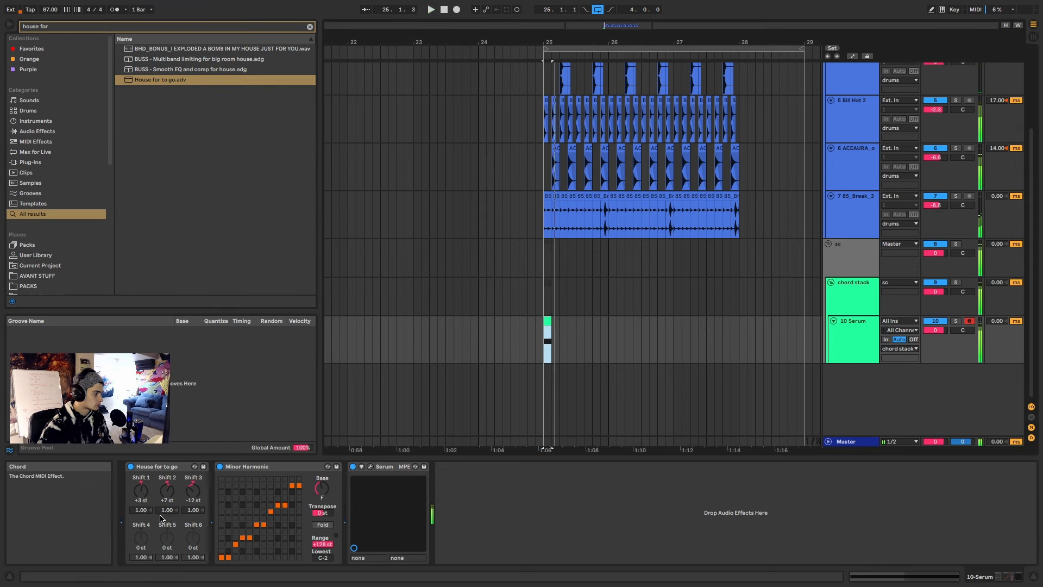
Step: Set the chord effect's Shift 4 to +14 st and audition the result
click(141, 537)
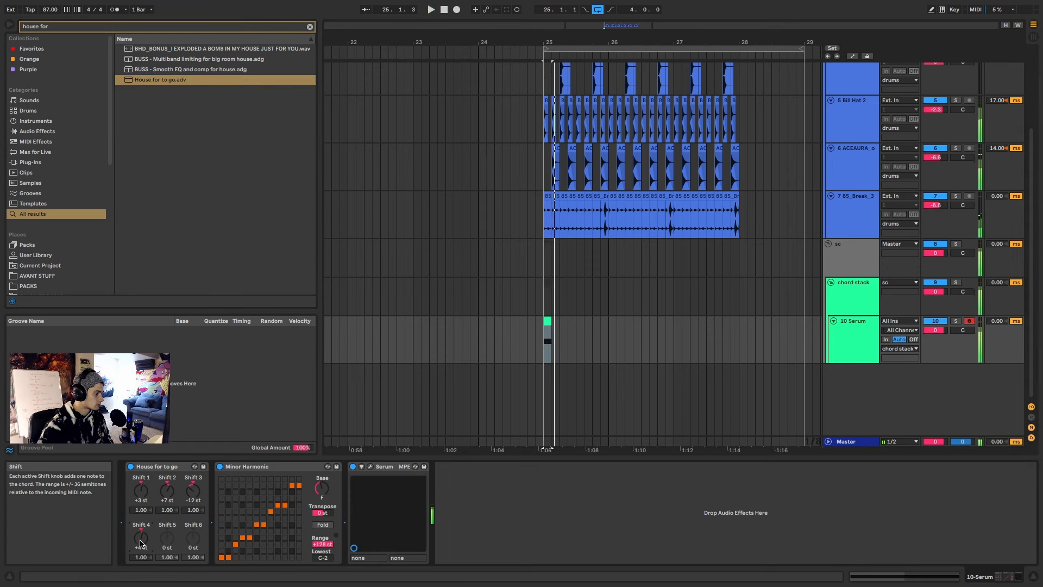
key(space)
key(space)
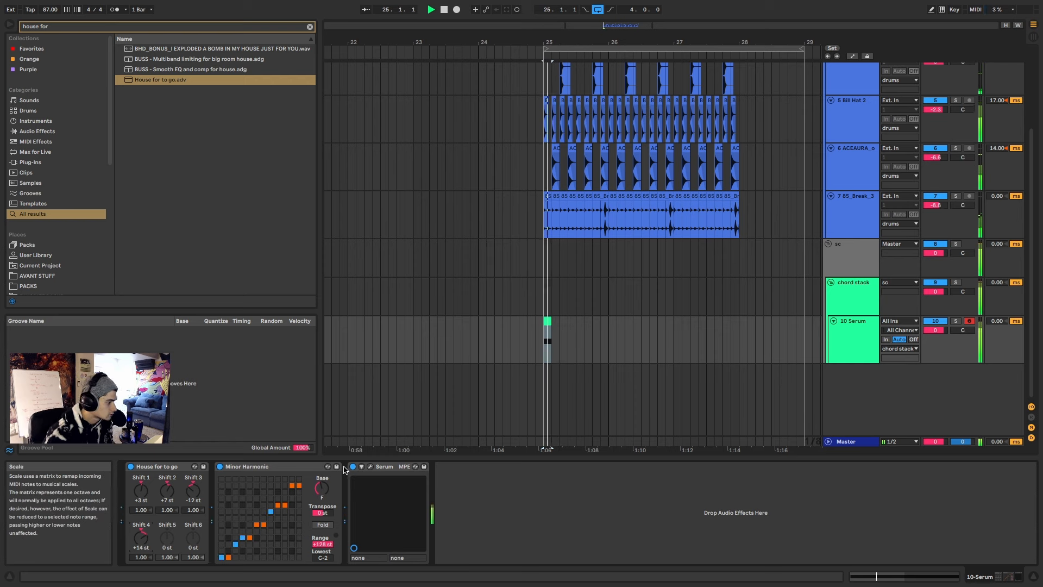
Step: Search for "minor scale", replace the Minor Harmonic scale with the Minor preset, and set its base to F
key(ctrl+a)
key(BackSpace)
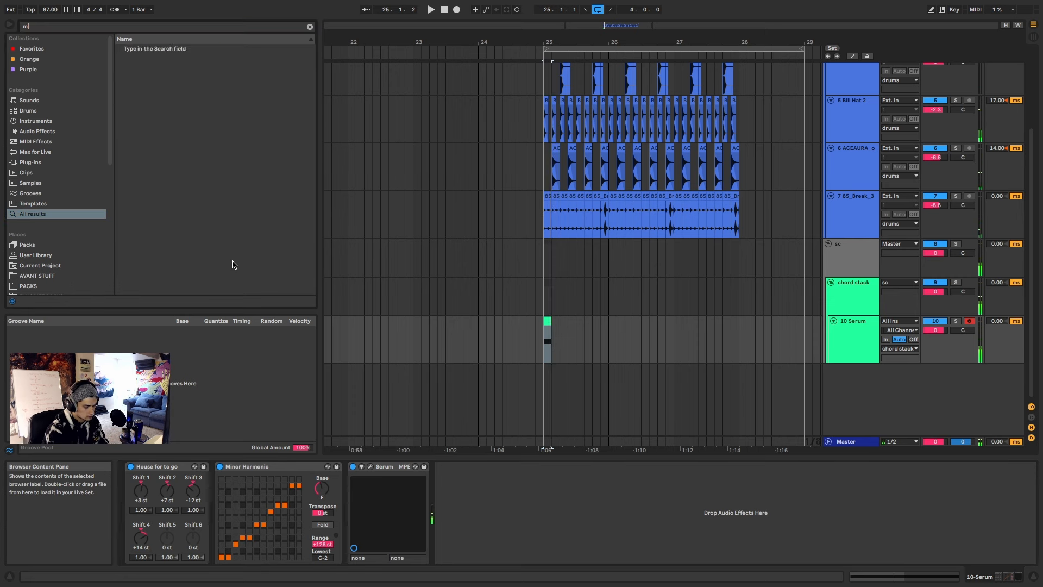
text(minor scale)
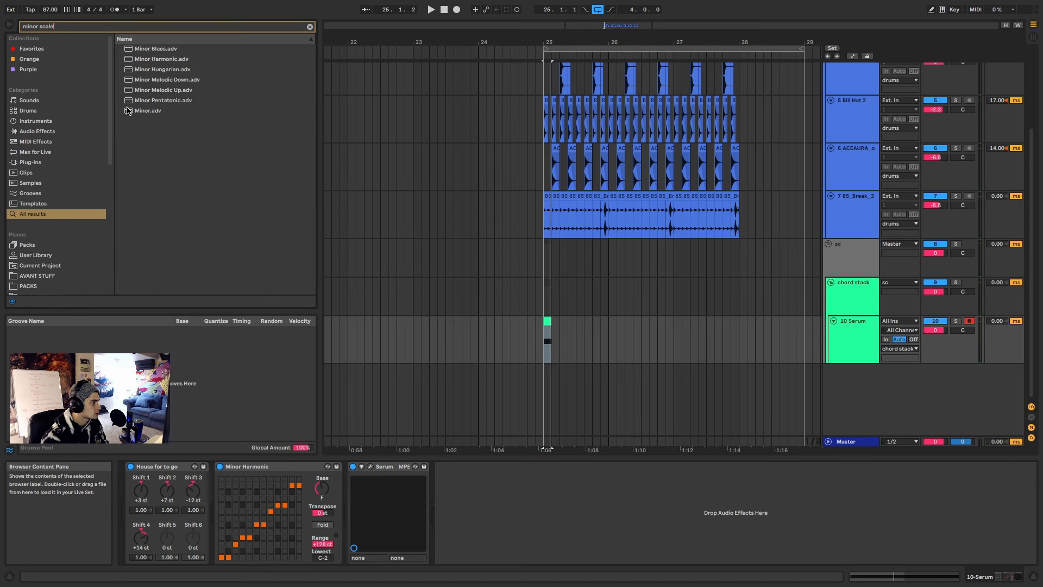
double_click(146, 111)
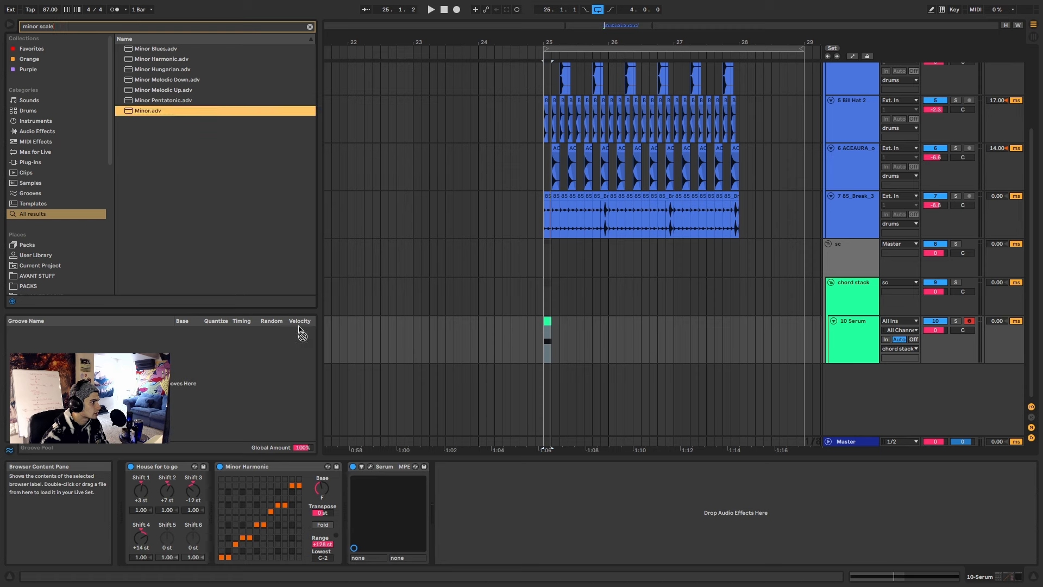
drag(322, 489, 323, 484)
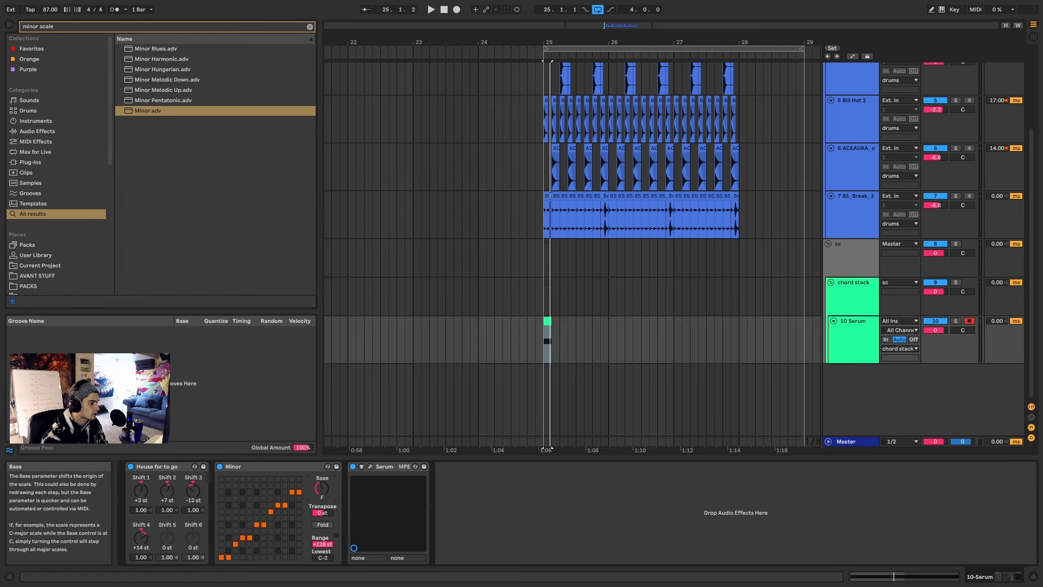
Step: Set the chord effect's Shift 4 to +16 st and audition the Serum clip
key(space)
drag(141, 540, 143, 539)
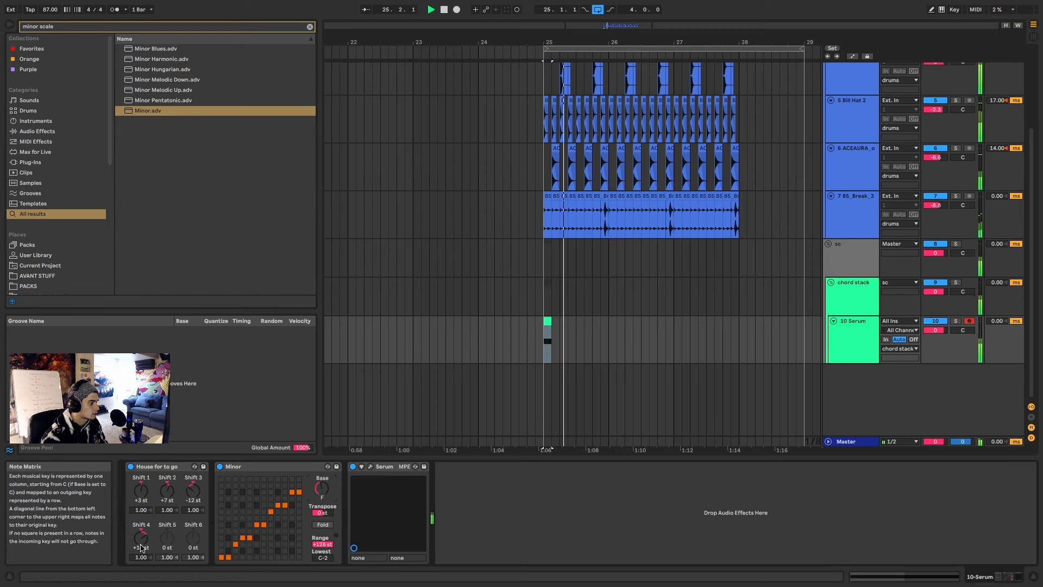
key(space)
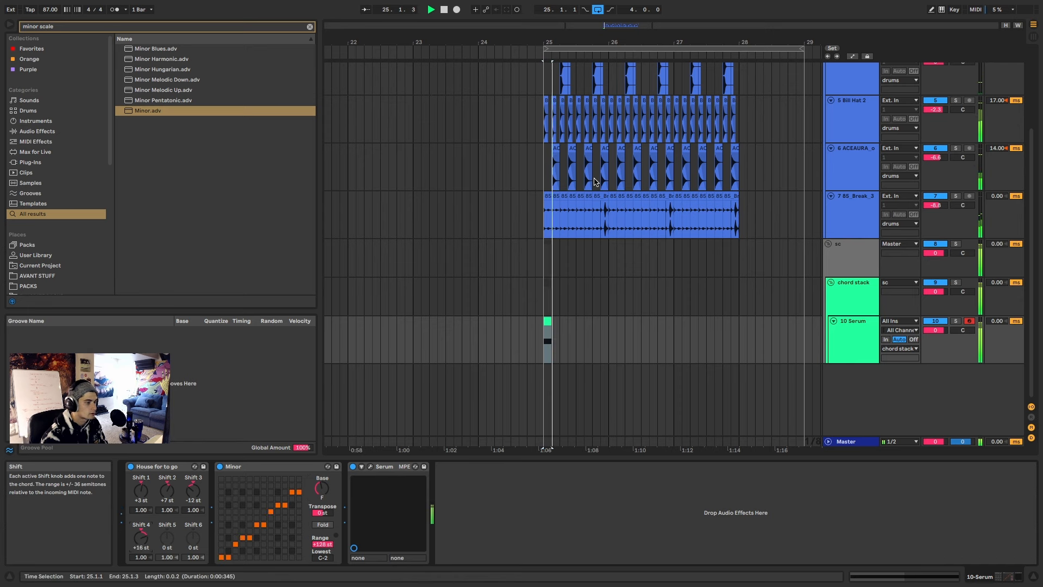
key(space)
key(space)
key(space)
click(547, 321)
key(space)
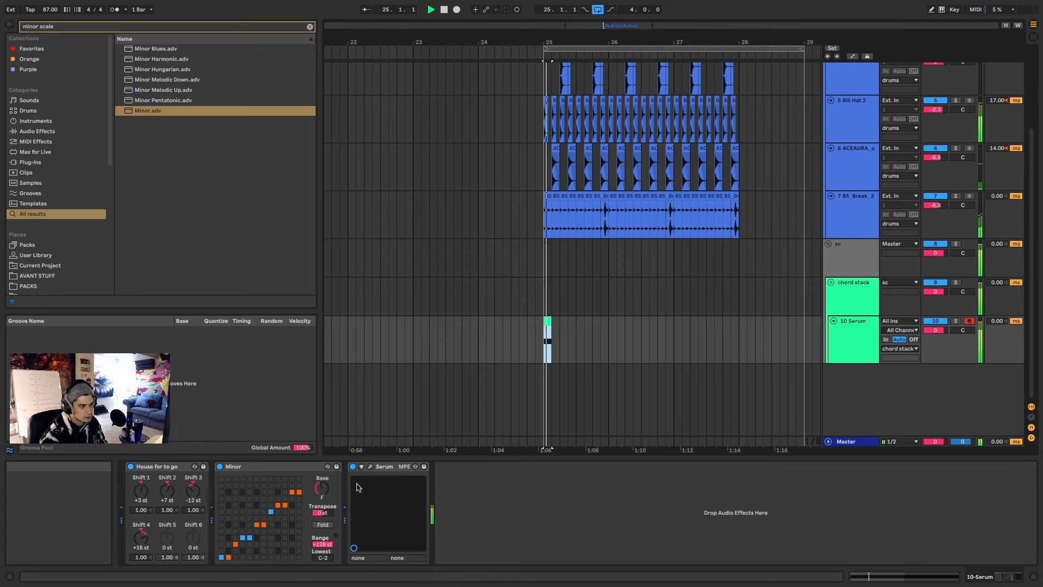
key(space)
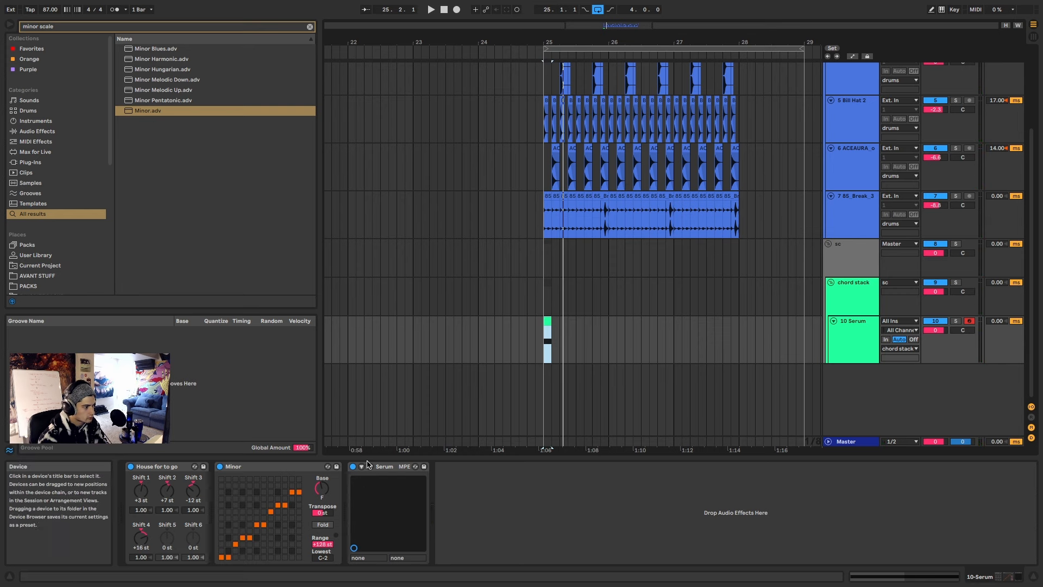
Step: Open the Serum editor, lower Env 1's sustain to -13.2 dB with a slightly shorter decay, and play it back
click(370, 466)
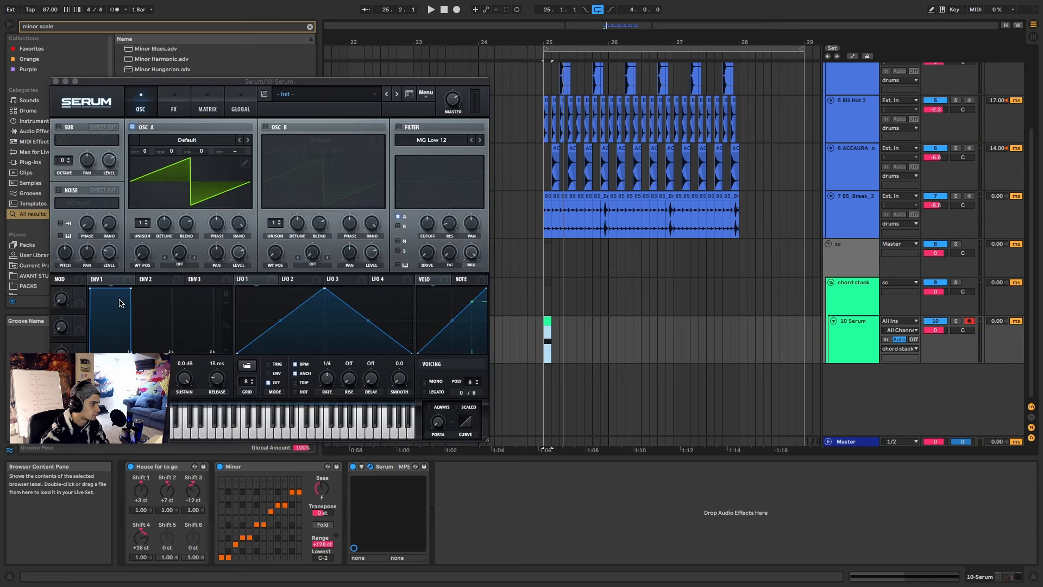
drag(130, 291, 125, 324)
key(space)
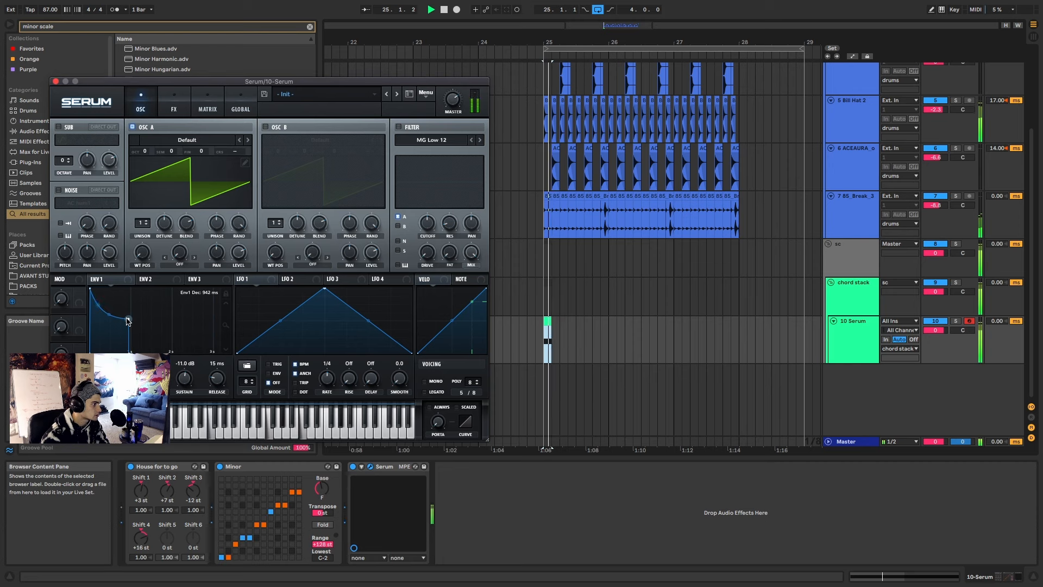
Step: Set Osc A's unison to 16 voices and audition the chord stab
mouse_move(142, 224)
mouse_down()
mouse_move(146, 205)
mouse_move(158, 237)
mouse_move(142, 220)
mouse_up()
key(space)
key(space)
key(space)
key(space)
key(space)
key(space)
key(space)
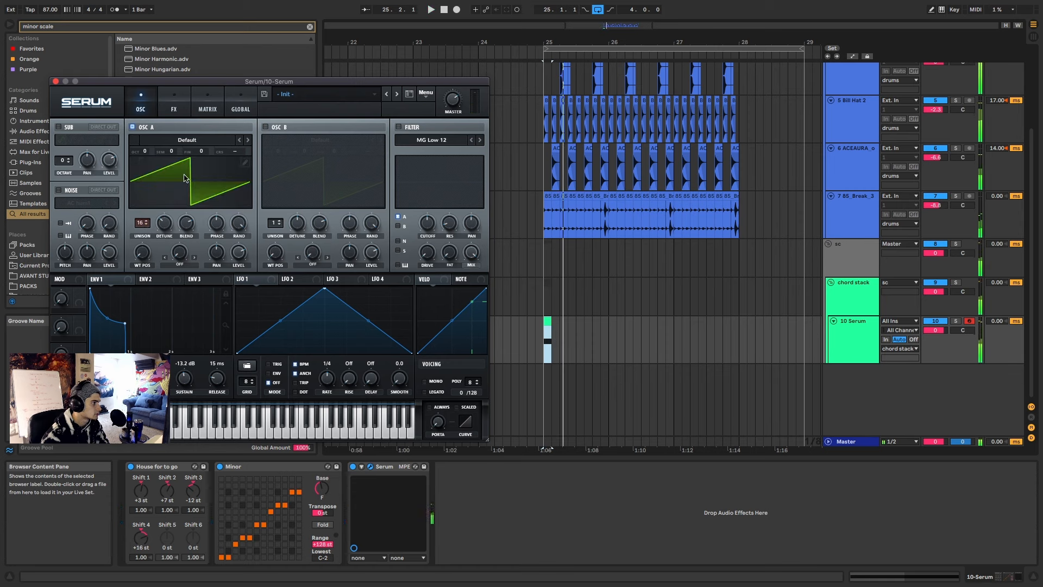
key(space)
Step: Shape Env 2 with zero sustain and a very short decay, and assign it to Osc A's coarse pitch while auditioning
click(155, 279)
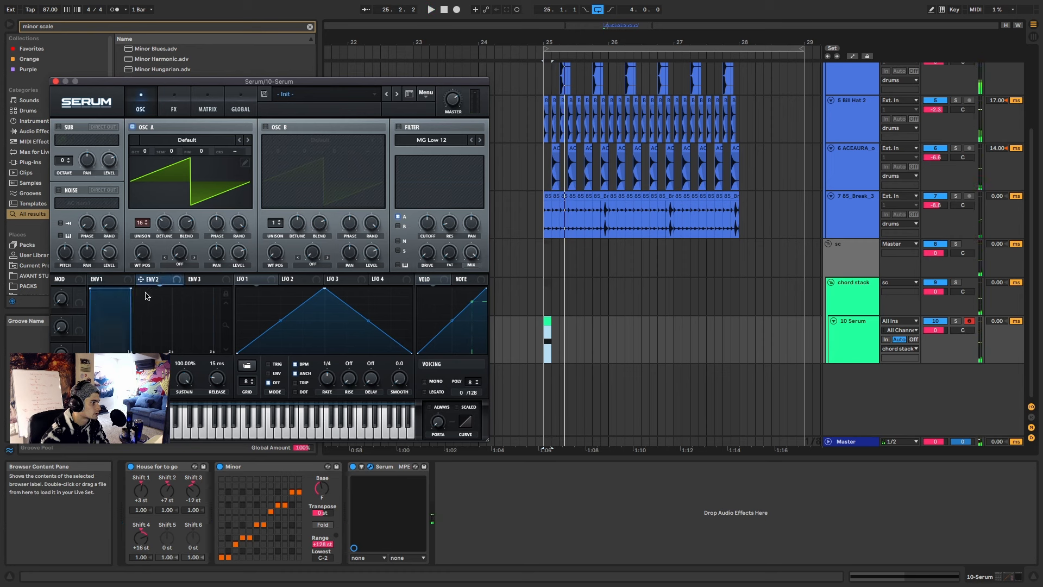
drag(130, 290, 109, 351)
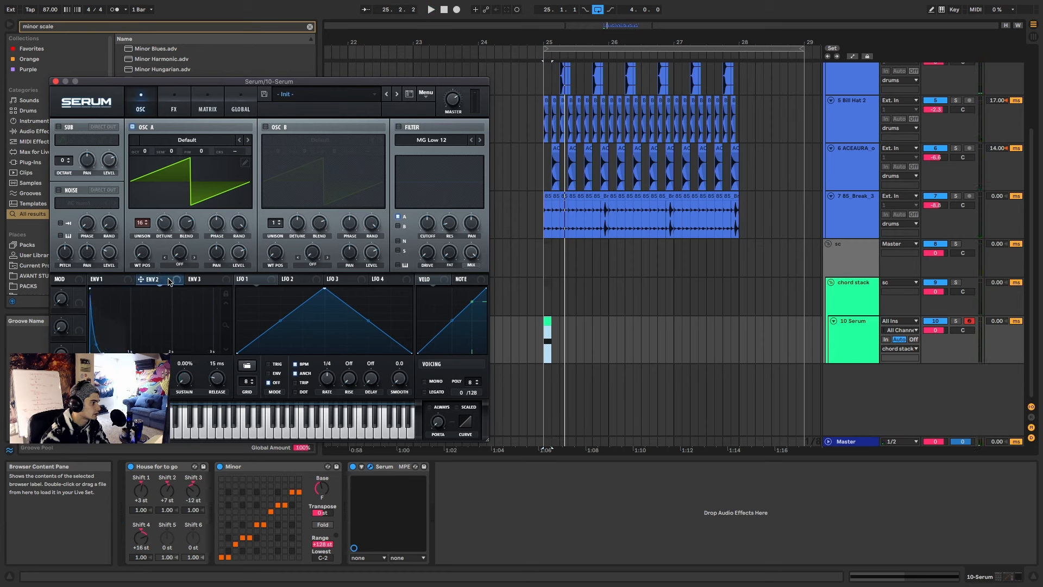
drag(169, 281, 235, 153)
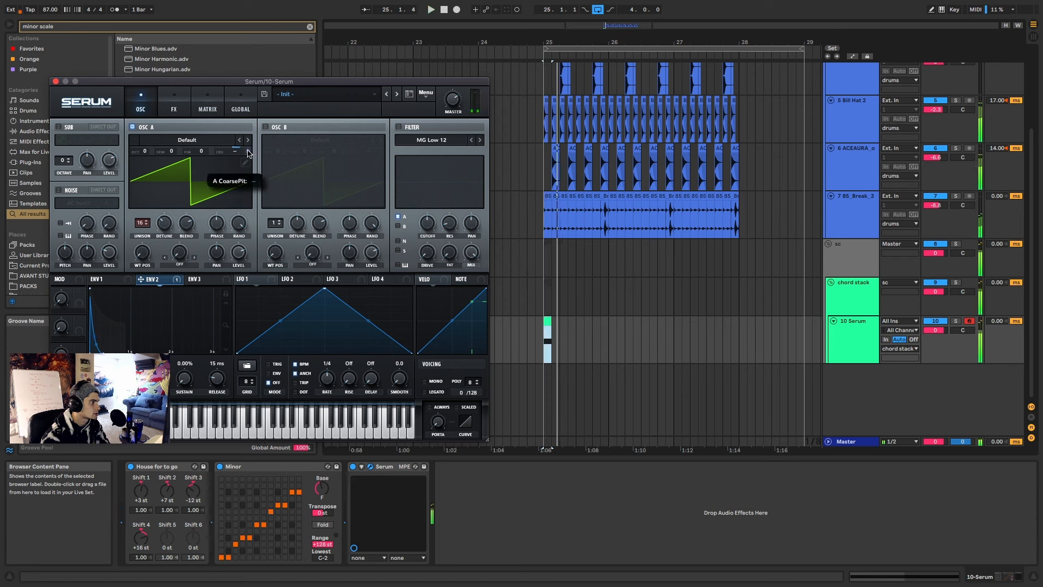
key(space)
drag(173, 352, 90, 350)
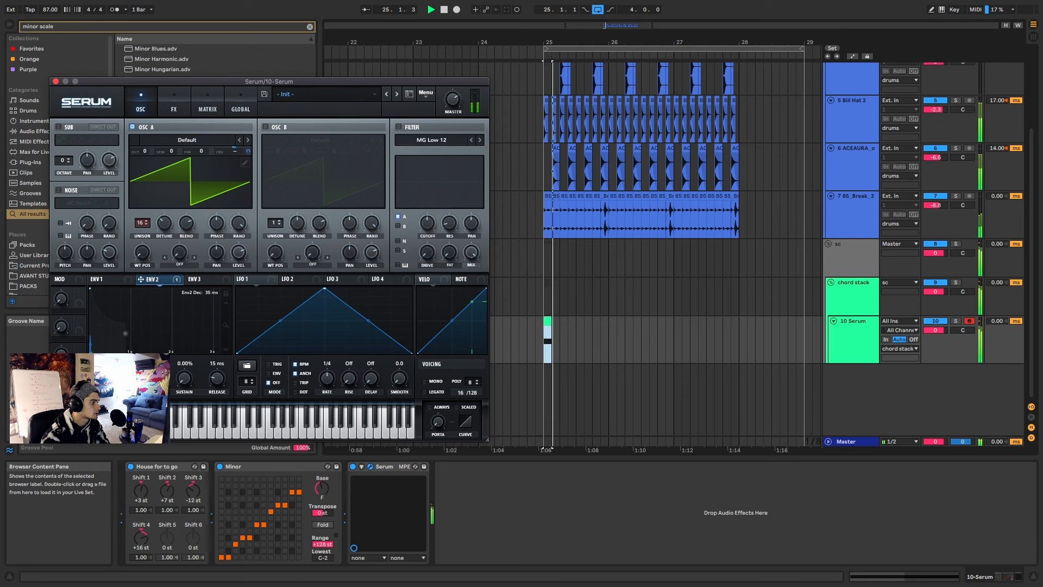
key(space)
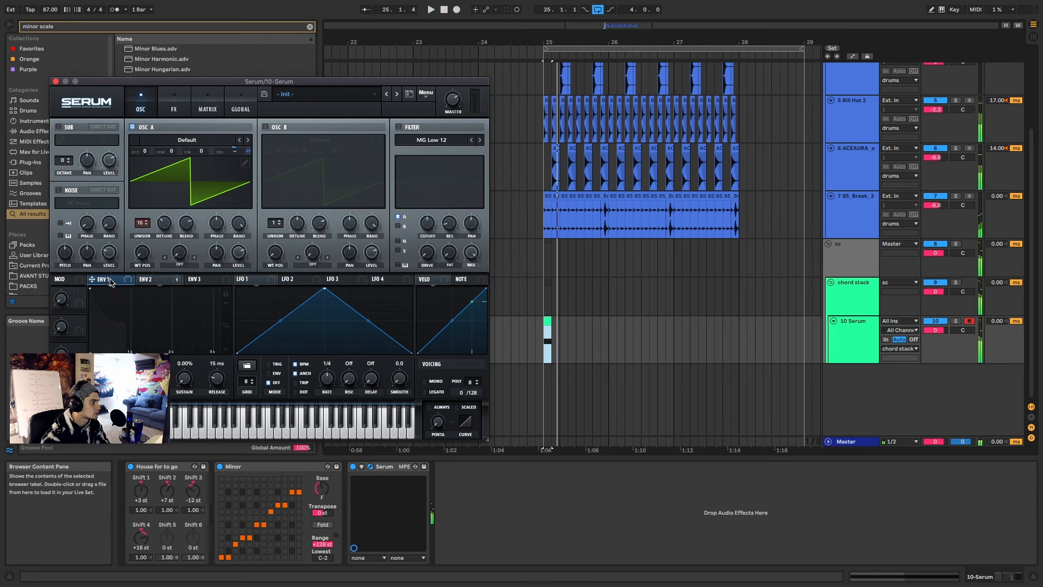
Step: Set Env 1's release to 165 ms and raise Osc A by one octave while listening
click(110, 281)
key(space)
drag(220, 375, 215, 382)
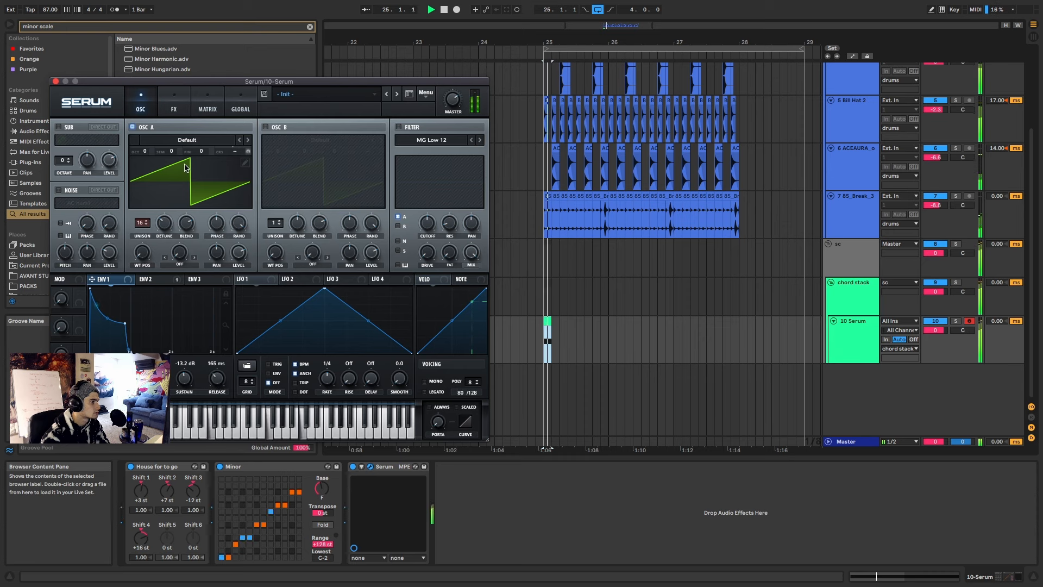
mouse_move(145, 151)
mouse_down()
mouse_move(155, 133)
mouse_move(156, 147)
mouse_up()
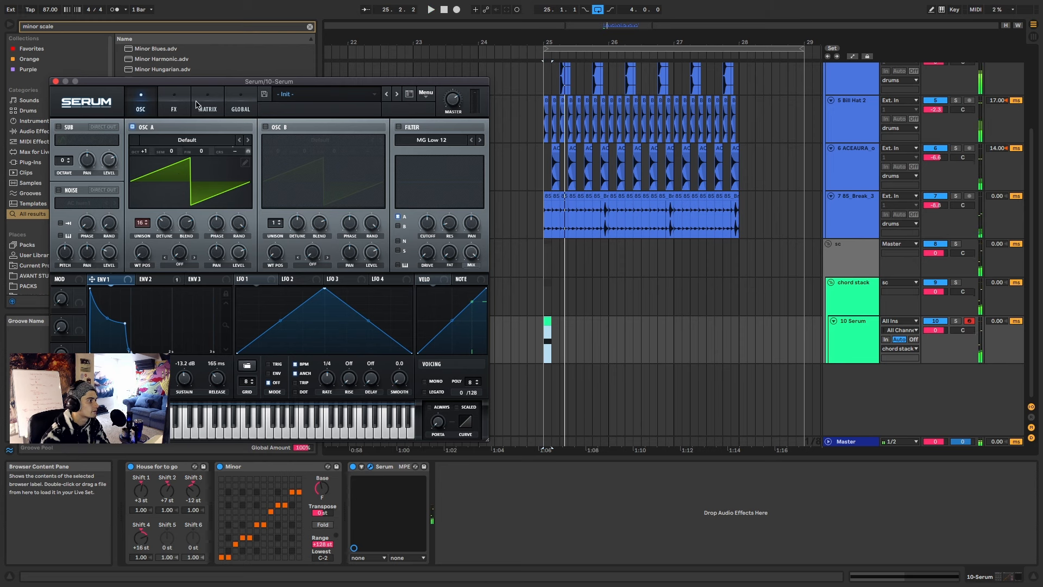
Step: Enable Serum's Distortion and multiband Compressor effects, and move the Compressor ahead of Chorus in the effects order
click(175, 106)
click(82, 144)
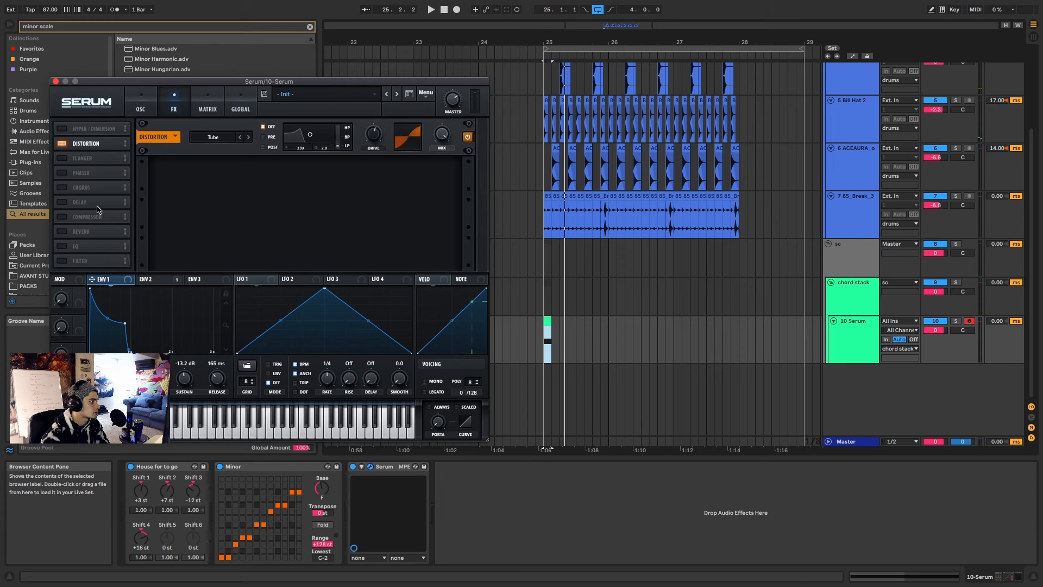
click(62, 218)
click(348, 186)
key(space)
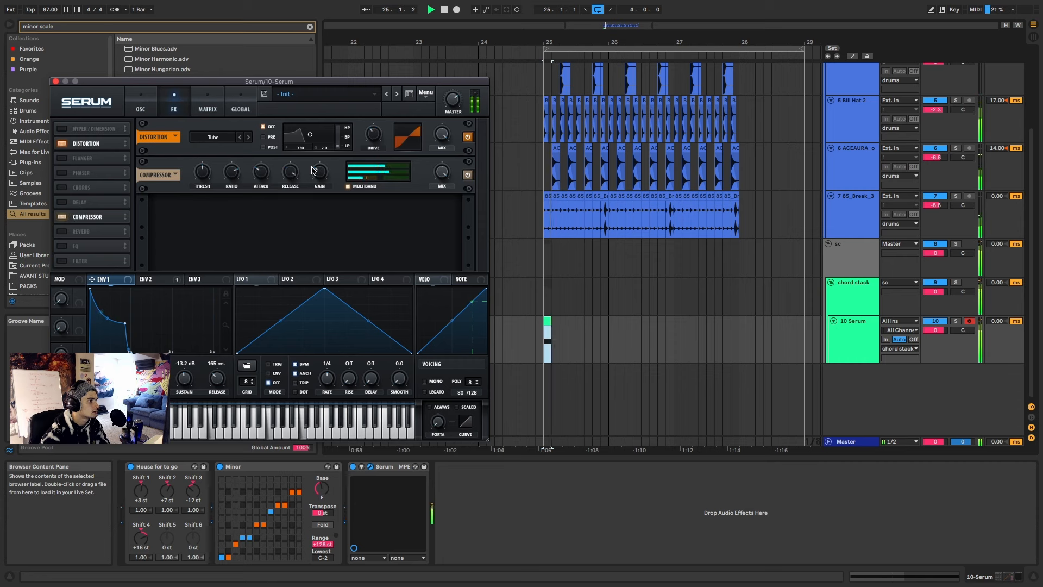
drag(87, 216, 91, 189)
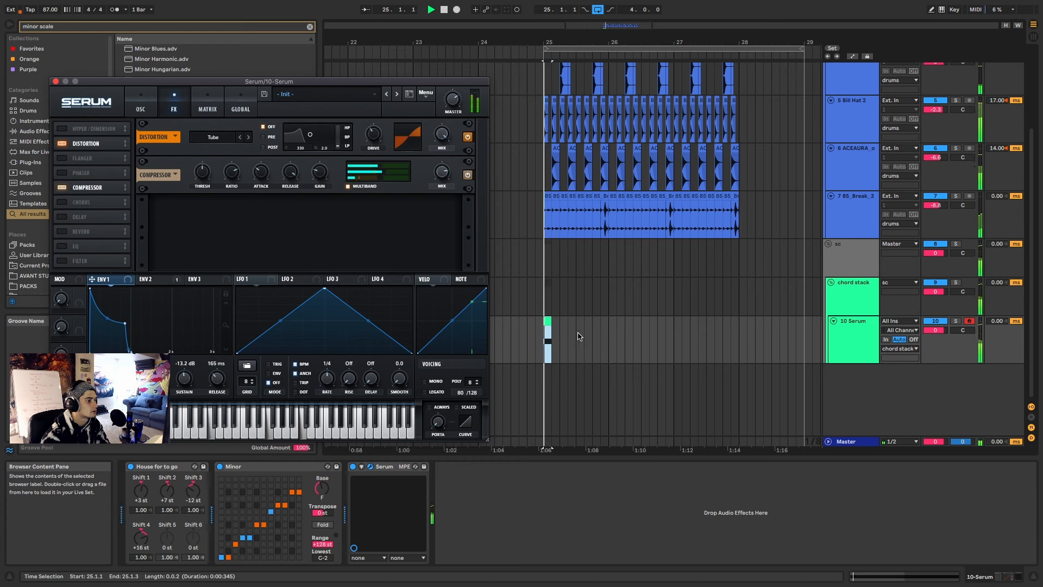
Step: Insert an audio track below the Serum track, and switch to Splice to search for "horn stab f"
click(844, 347)
key(super+t)
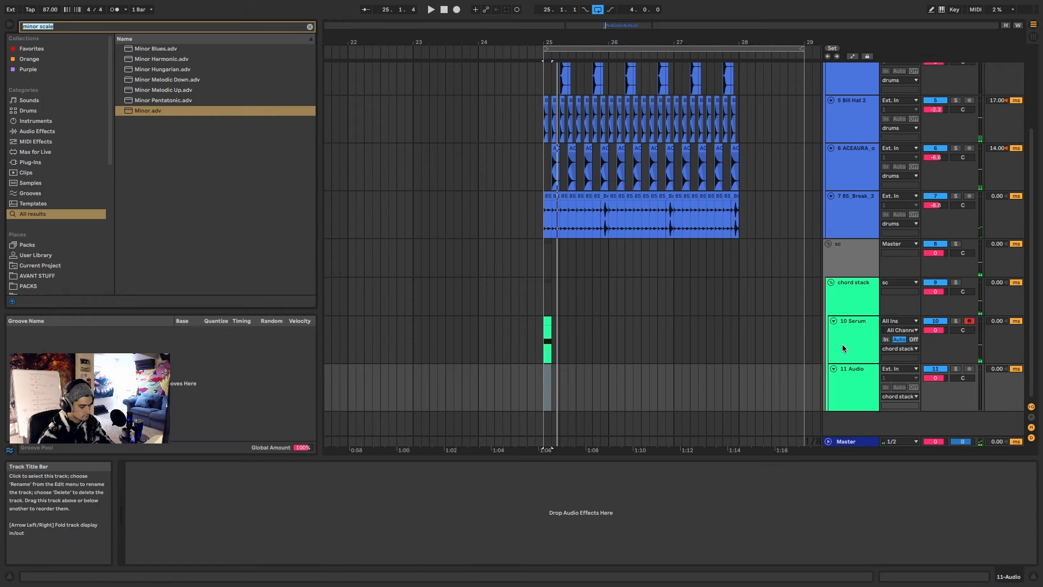
click(30, 18)
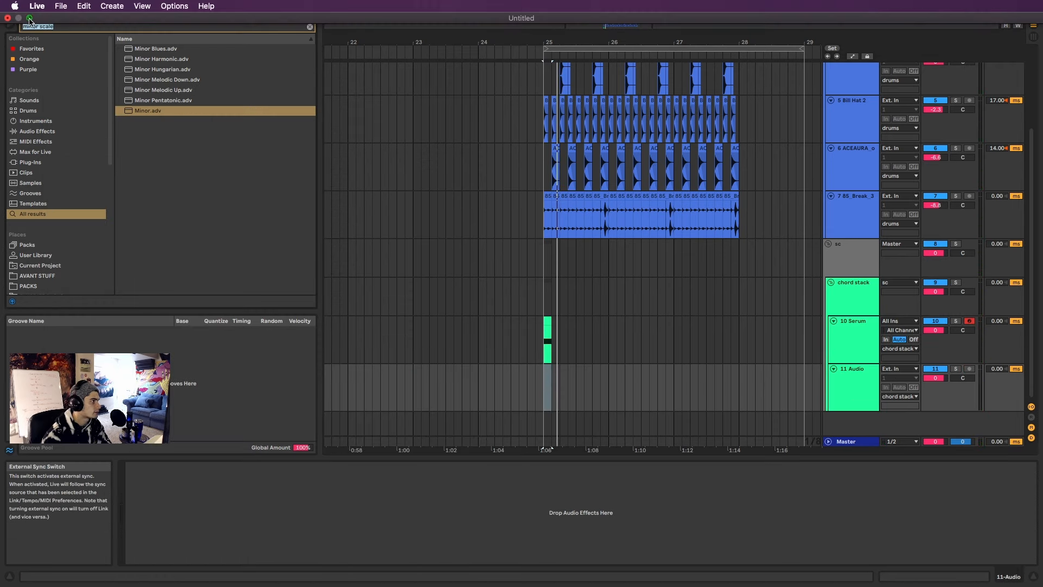
click(662, 561)
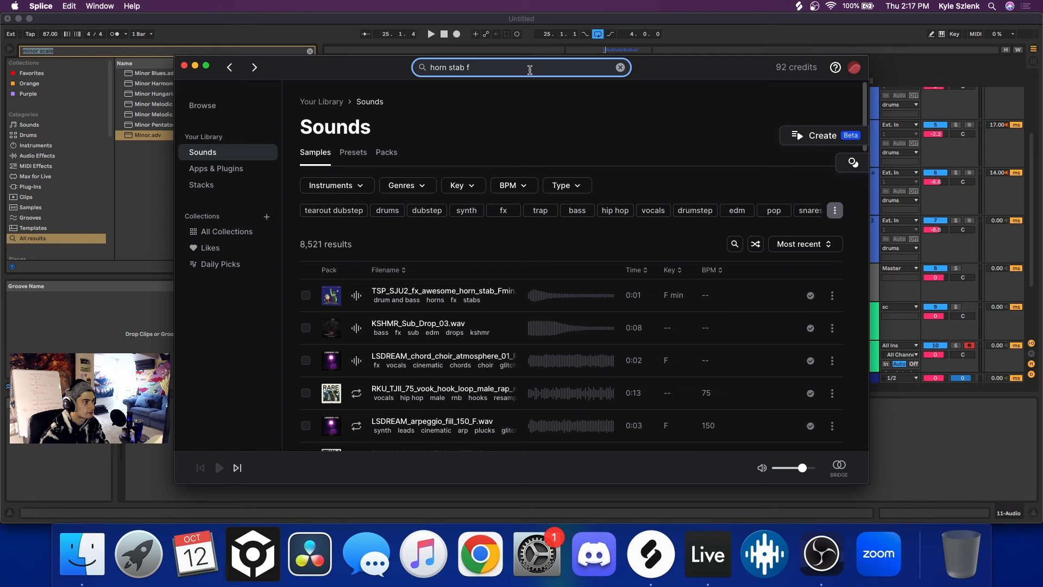
key(Return)
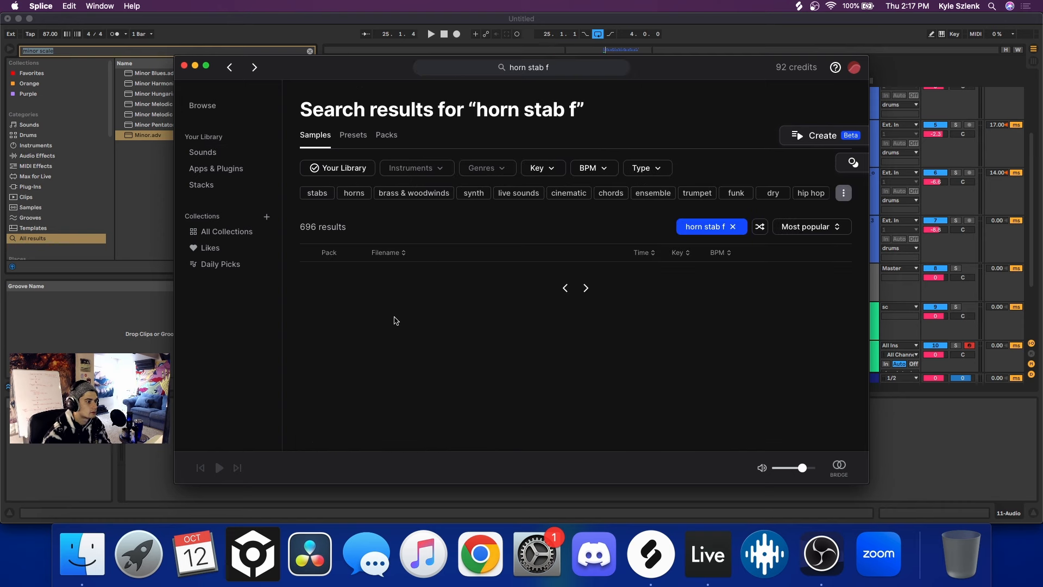
Step: Audition the horn stab search results from OSKAR_FLOOD_hit_horn_blast_C.wav through KSHMR_fx_stab_epic_A.wav
click(357, 277)
click(356, 311)
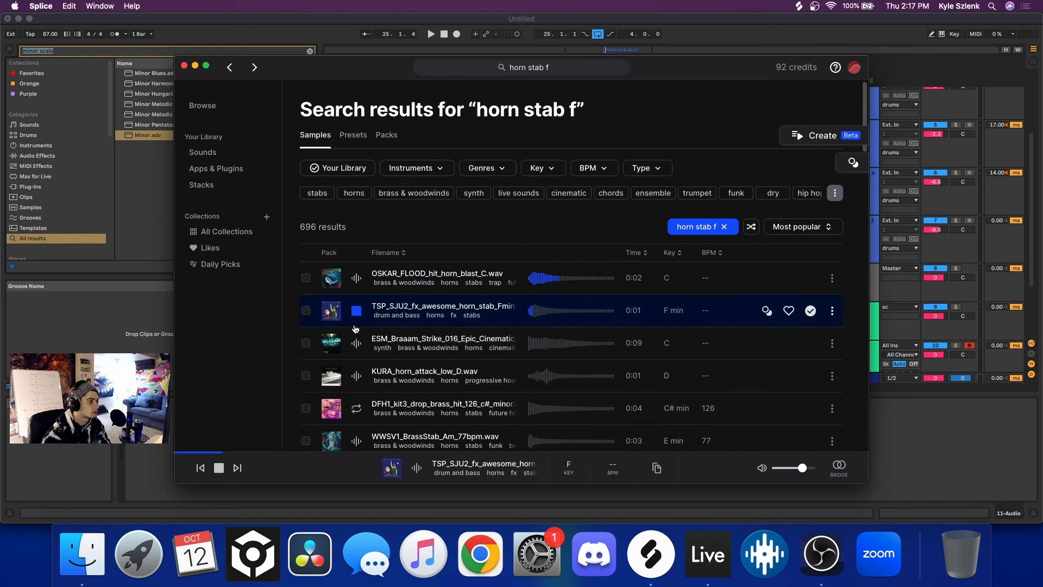
click(356, 342)
click(356, 375)
click(357, 316)
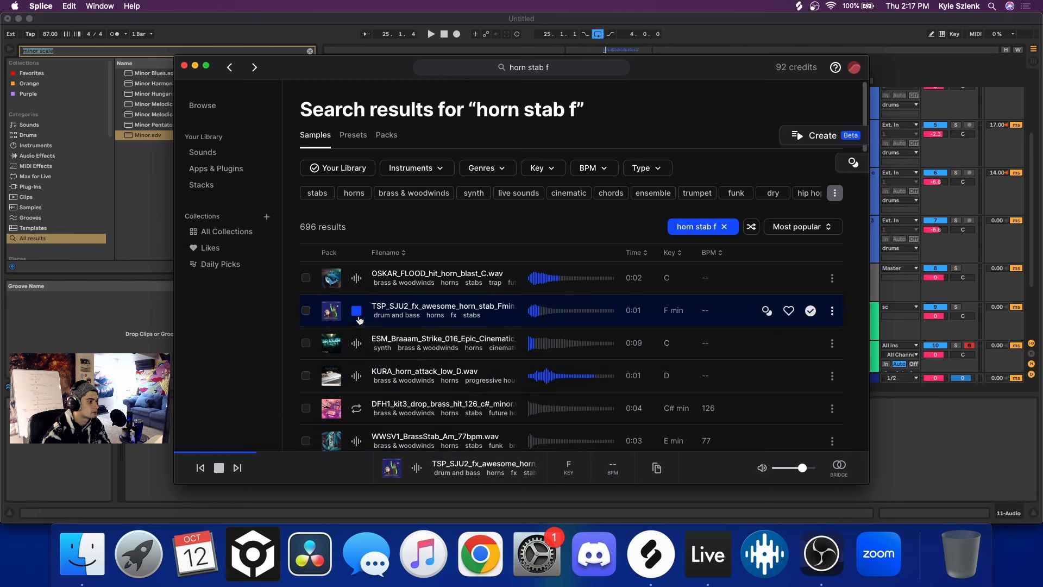
click(356, 408)
scroll(356, 413, down, 1)
click(357, 425)
scroll(364, 325, down, 8)
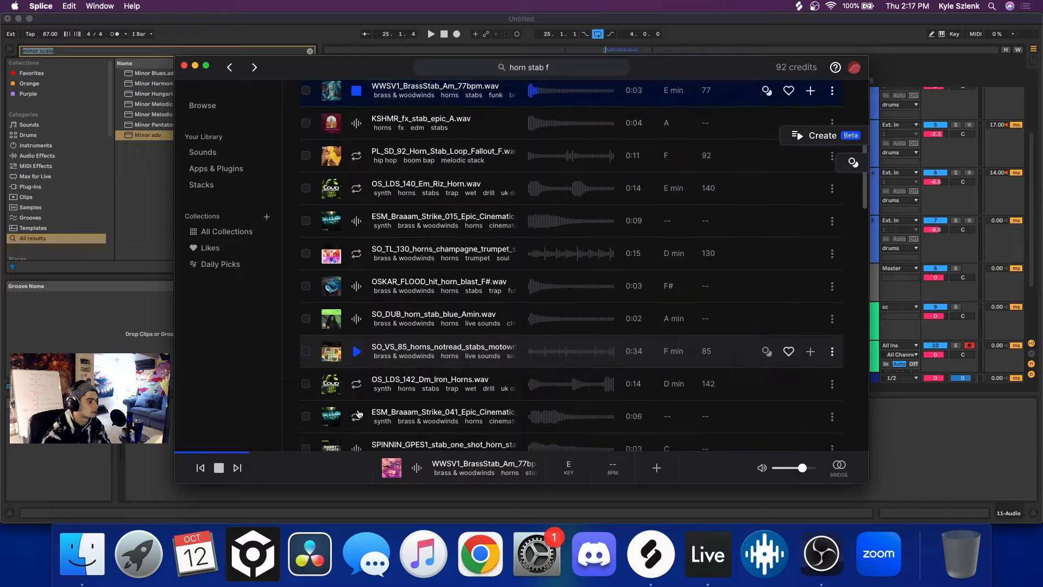
scroll(367, 292, up, 10)
click(357, 346)
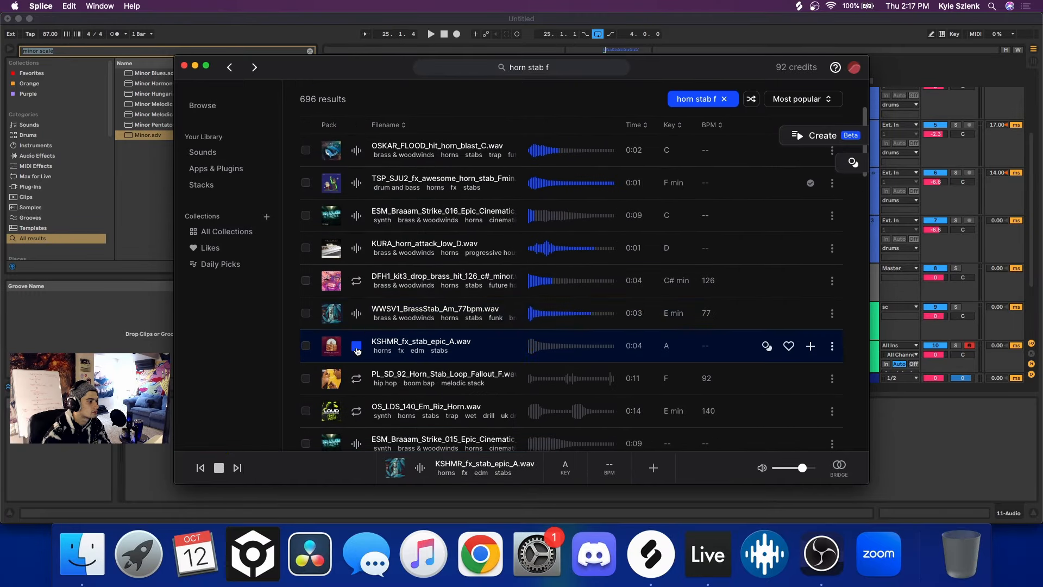
Step: Preview WWSV1_BrassStab_Am_77bpm.wav again and add it to the Splice library
click(357, 313)
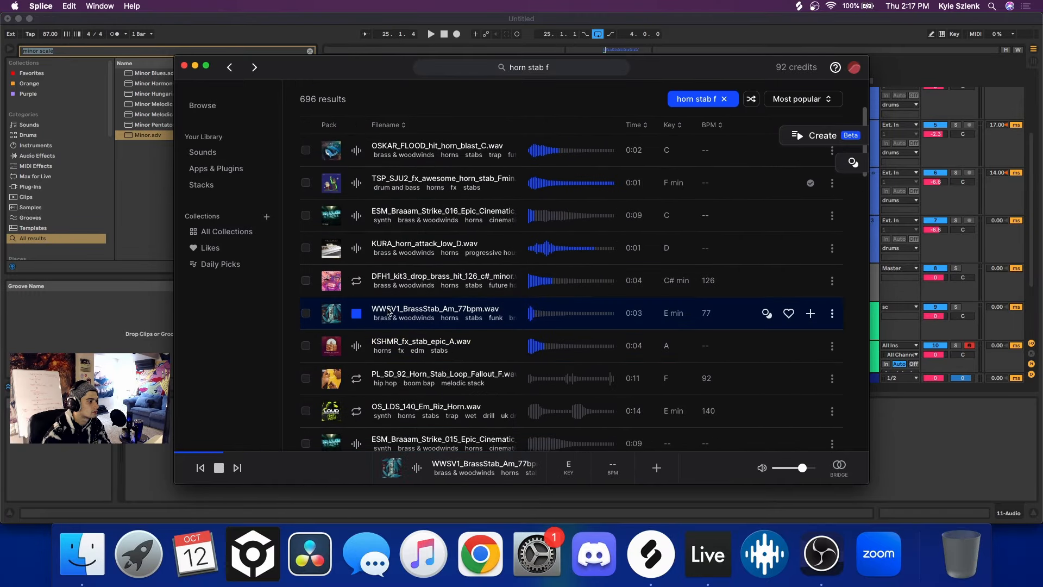
click(809, 313)
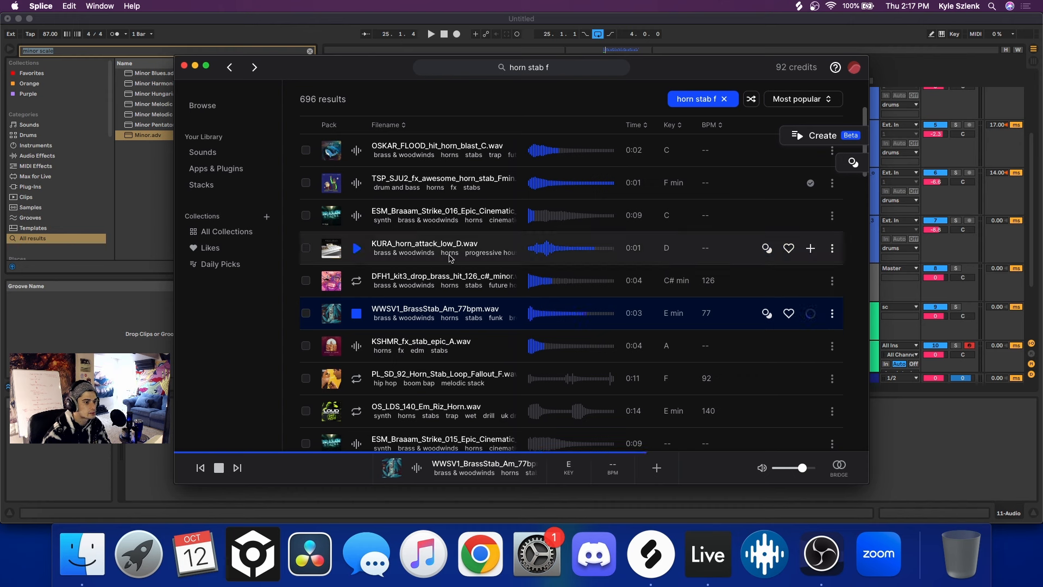
Step: Preview the TSP_SJU2_fx_awesome_horn_stab_Fmin sample and place it at bar 25 on the new audio track beneath the Serum clip
click(356, 183)
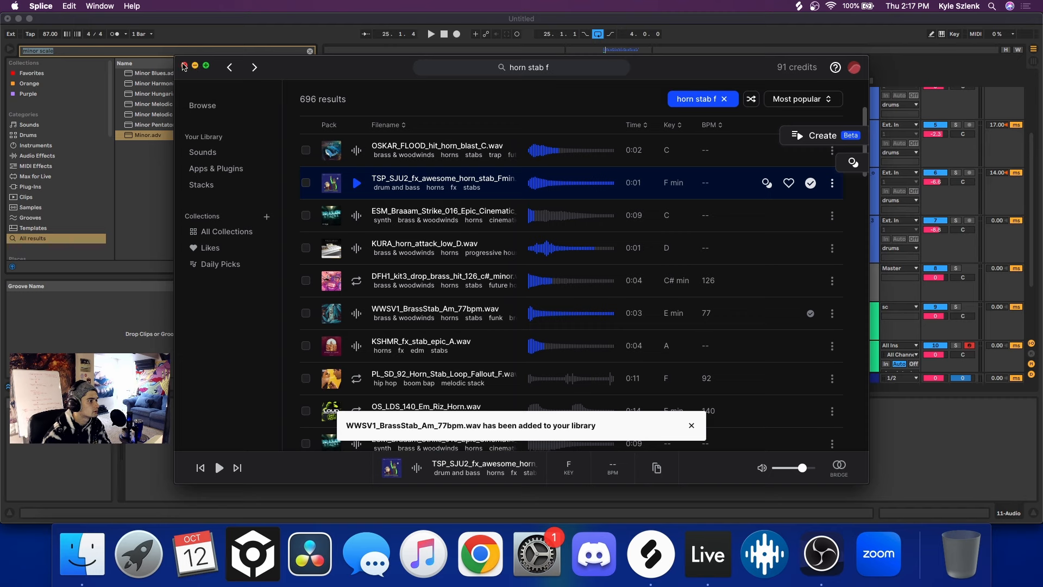
drag(288, 67, 791, 74)
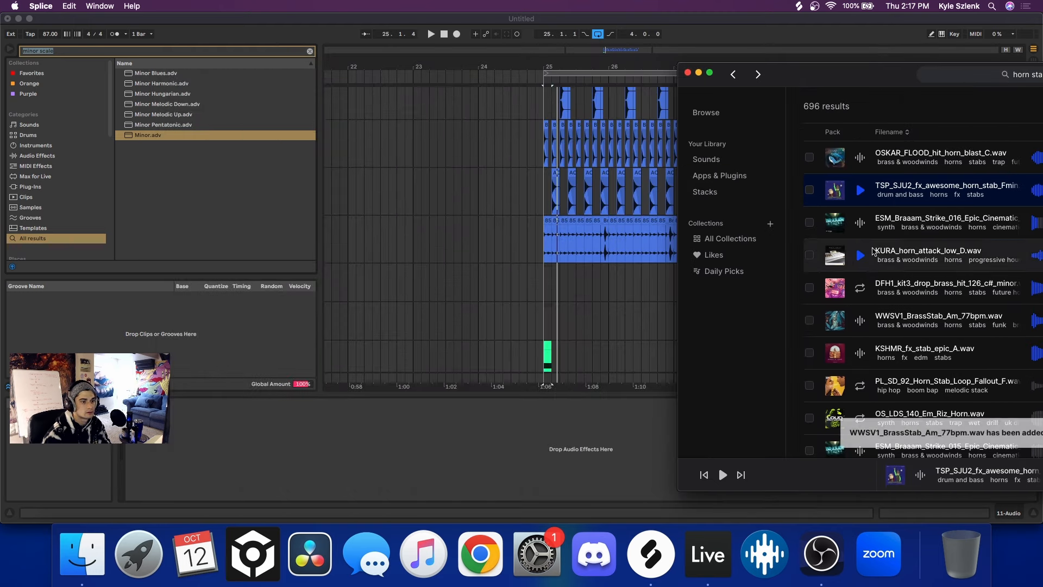
drag(896, 191, 545, 348)
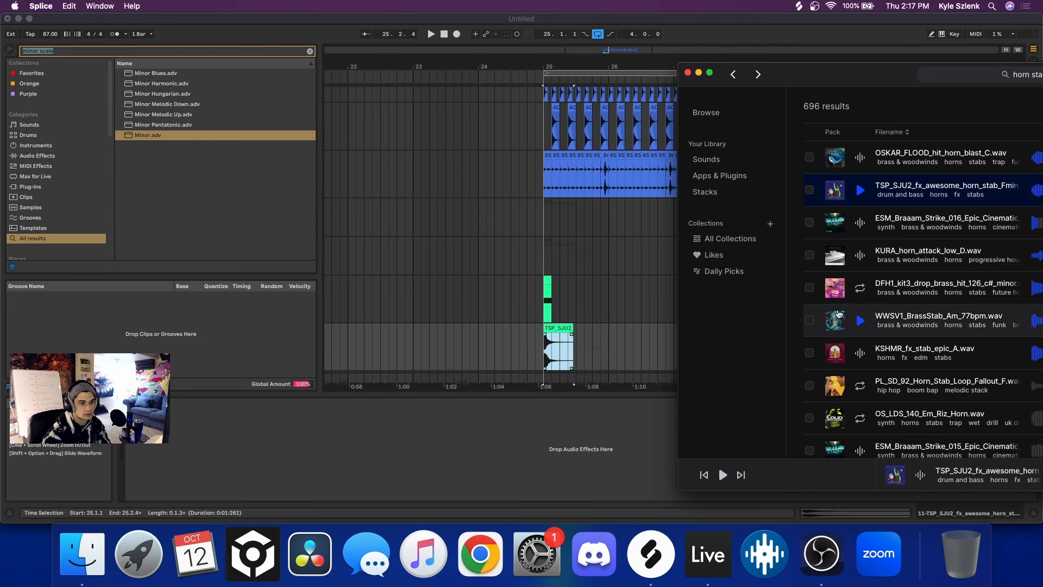
Step: Locate WWSV1_BrassStab_Am_77bpm.wav in the horn stab results and place it after the TSP horn stab on the same track
click(835, 291)
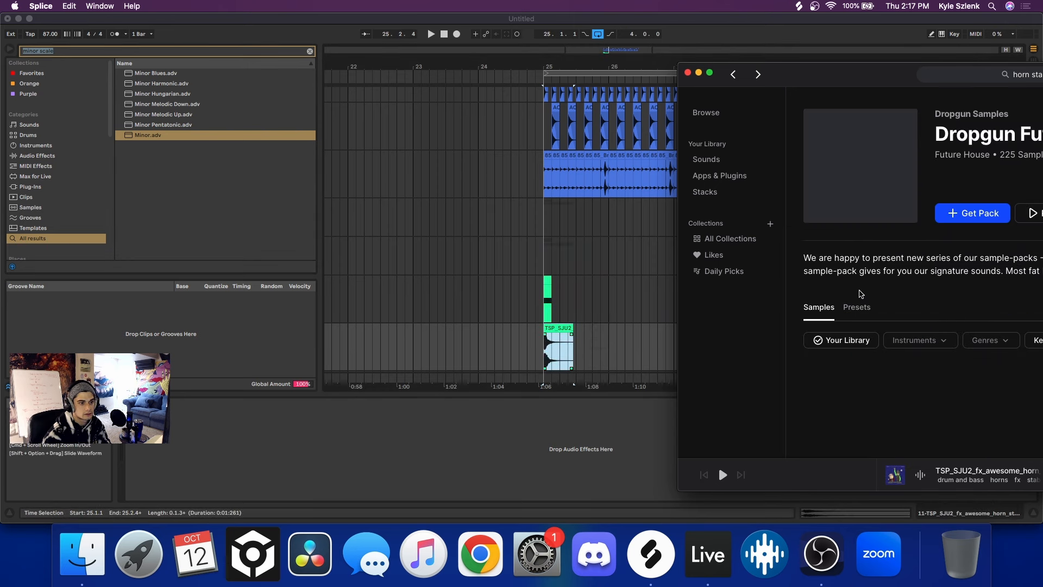
click(738, 72)
key(Down)
key(Down)
key(Down)
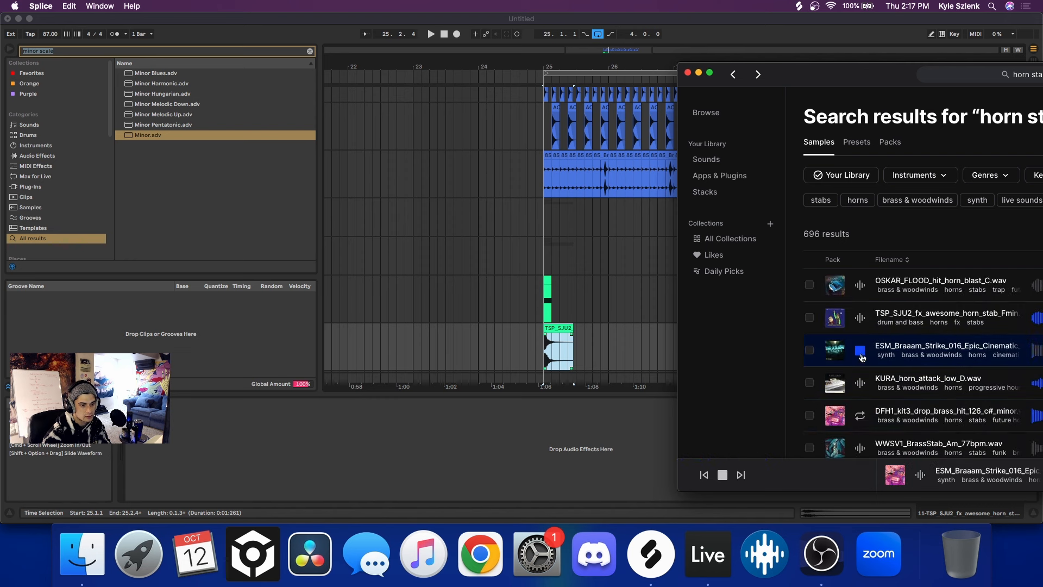
key(Down)
scroll(900, 223, down, 5)
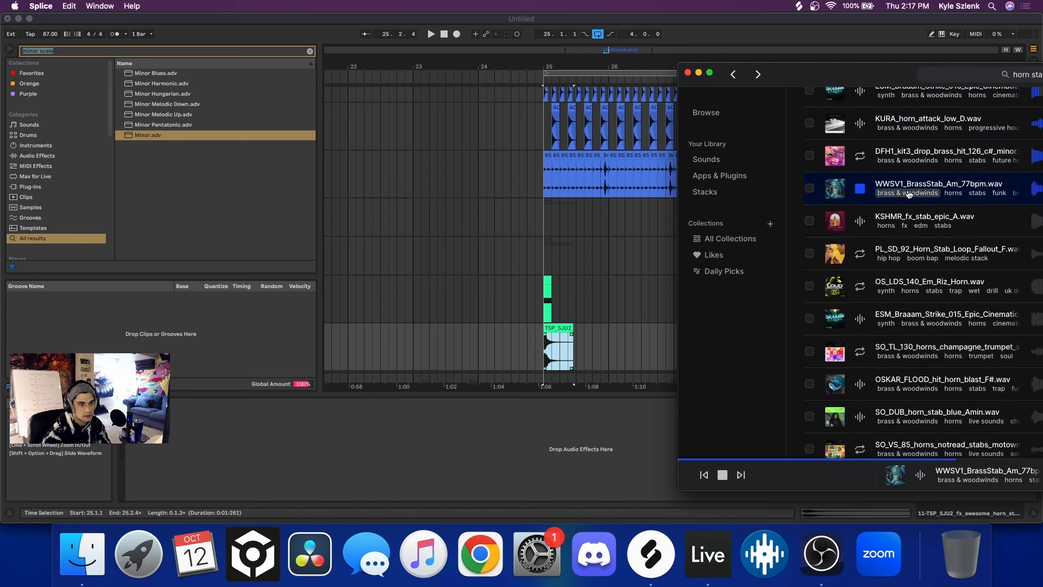
drag(902, 188, 592, 348)
Step: Insert another audio track below the horn stab track in the chord stack group
click(839, 341)
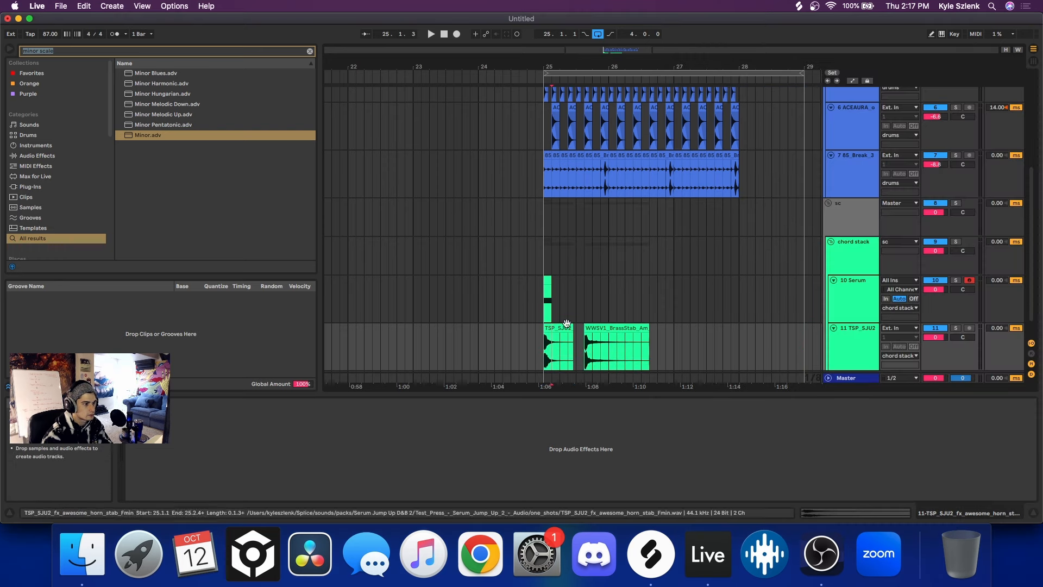
key(super+t)
scroll(679, 325, down, 1)
scroll(577, 270, up, 4)
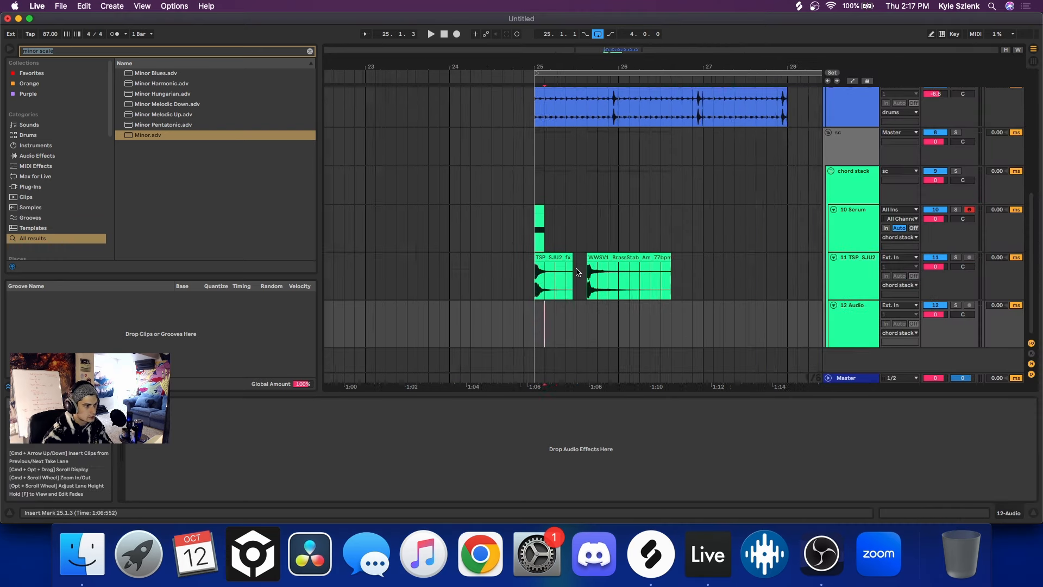
Step: Move the brass stab clip to the empty track at bar 25, then solo the horn stab and Serum tracks and play them together
drag(613, 257, 520, 316)
click(521, 257)
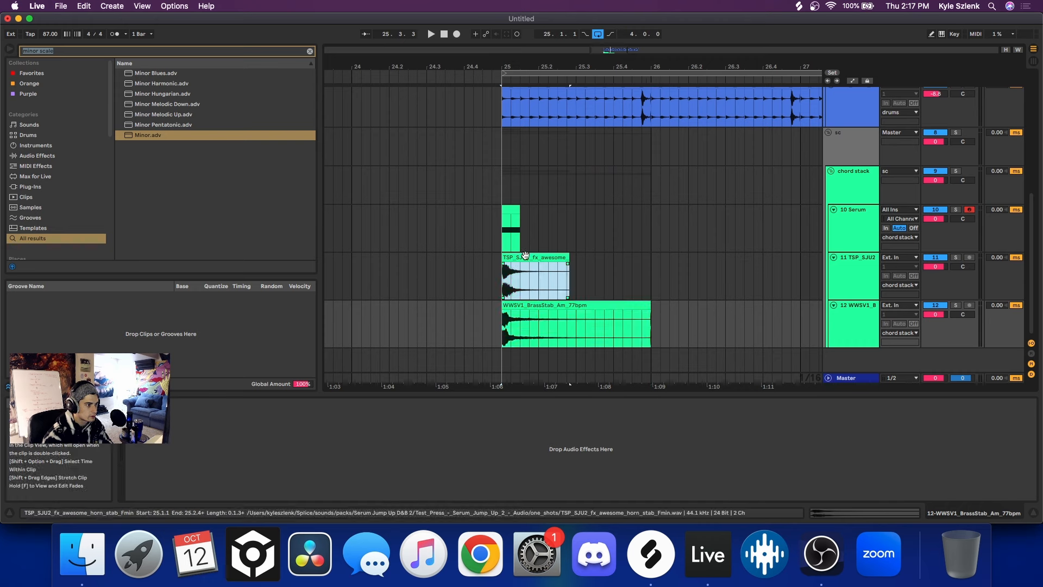
scroll(520, 256, up, 4)
click(954, 257)
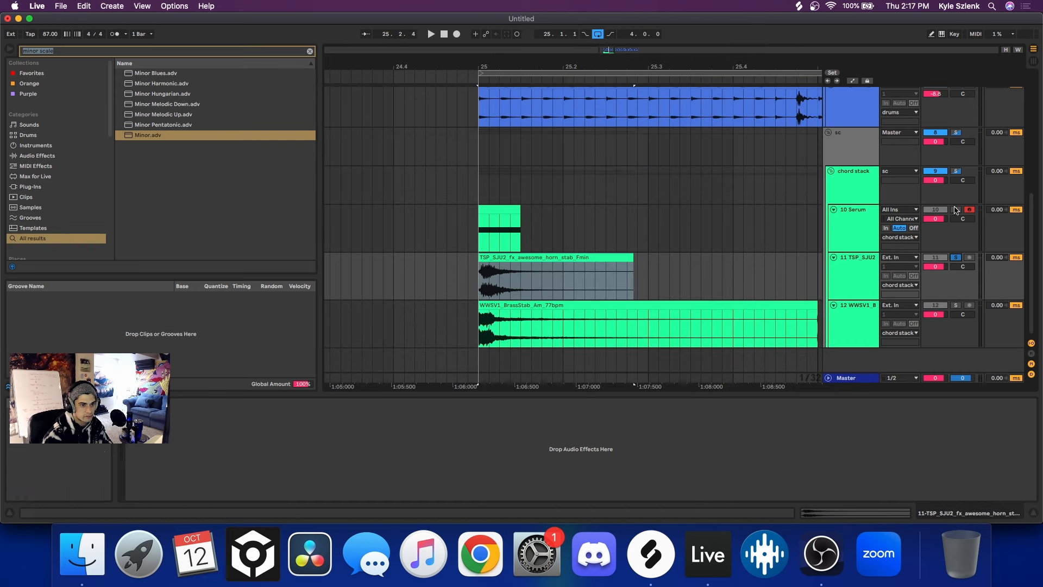
super+click(956, 210)
key(space)
key(space)
Step: Trim the horn stab clip to the Serum clip's length, ending at 25.1.3, and shape a fade-out on it
drag(633, 263, 507, 267)
click(501, 259)
key(space)
key(space)
key(space)
key(space)
key(space)
click(507, 259)
key(space)
Step: Find EQ Eight in the browser, add it to the horn stab track and play the result
text(eq)
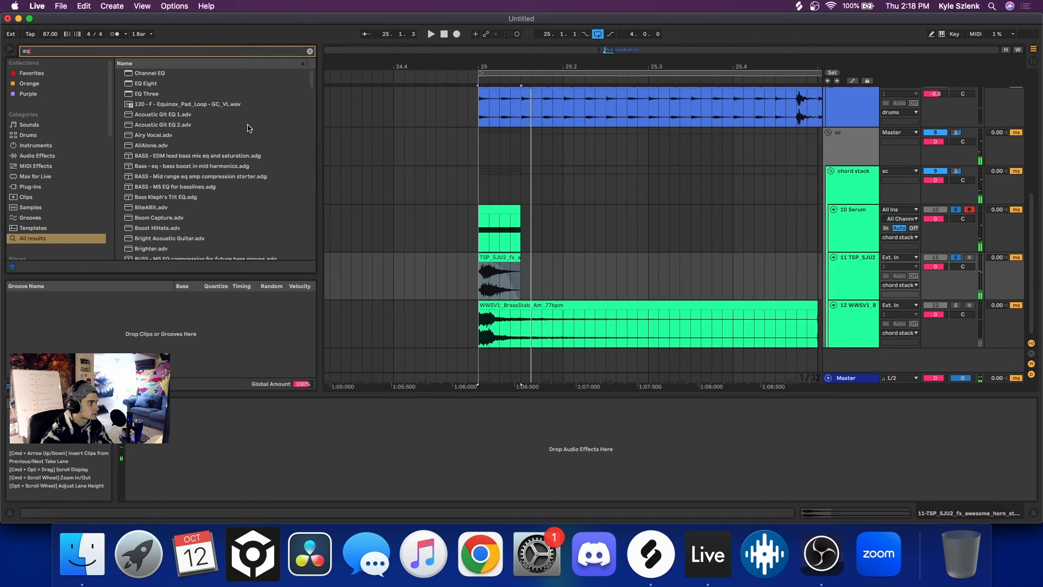
click(139, 84)
double_click(146, 84)
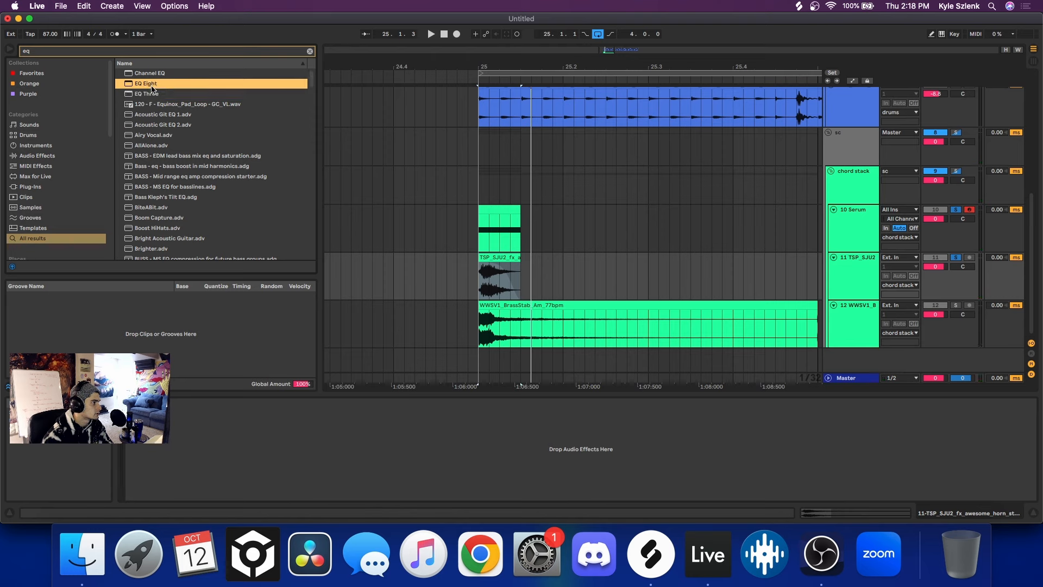
key(space)
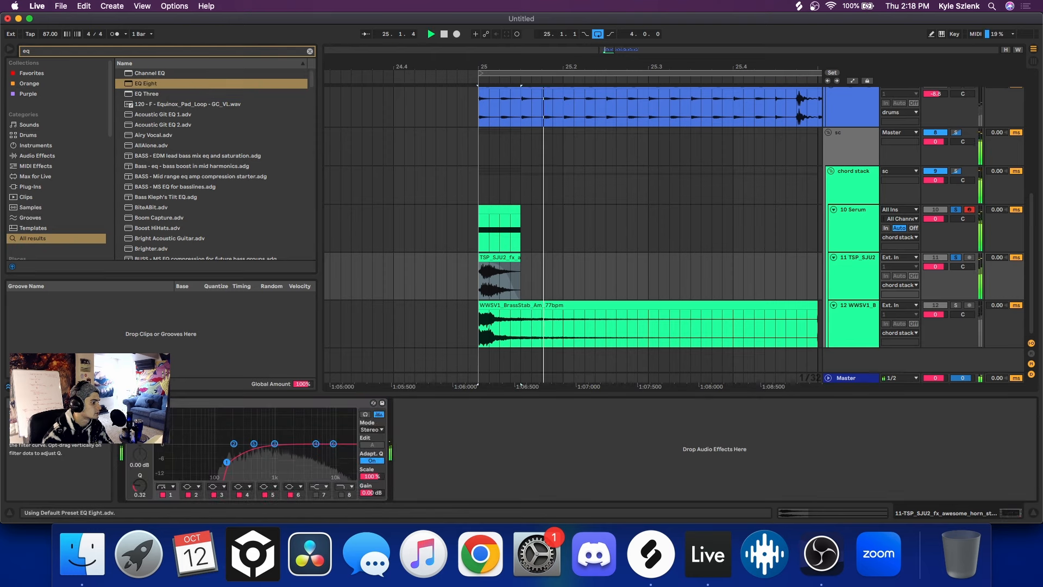
key(space)
key(space)
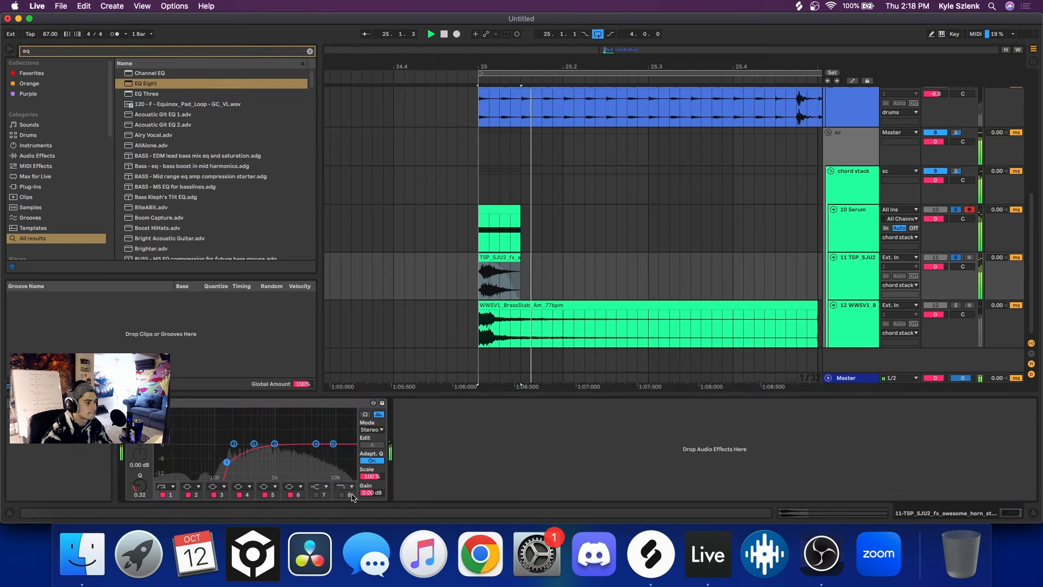
Step: Lower EQ Eight's band 4 on the horn stab to about -2.11 dB while auditioning the sound
mouse_move(316, 444)
mouse_down()
mouse_move(305, 454)
mouse_move(334, 448)
mouse_move(308, 449)
mouse_up()
key(space)
key(space)
key(space)
key(space)
key(space)
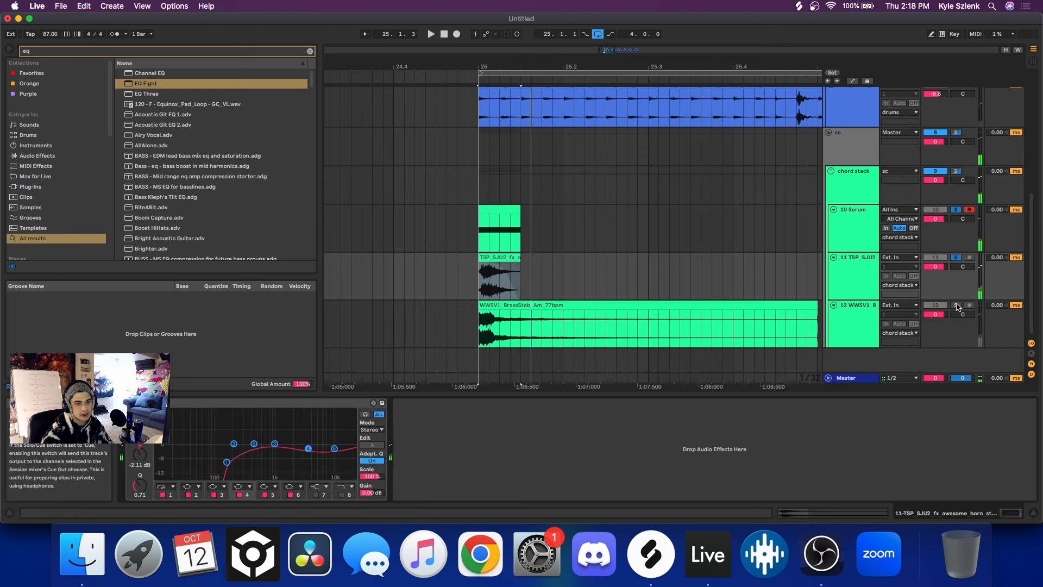
Step: Split the brass stab clip at 25.1.3 and delete the remainder after the split
click(556, 314)
click(520, 322)
key(super+e)
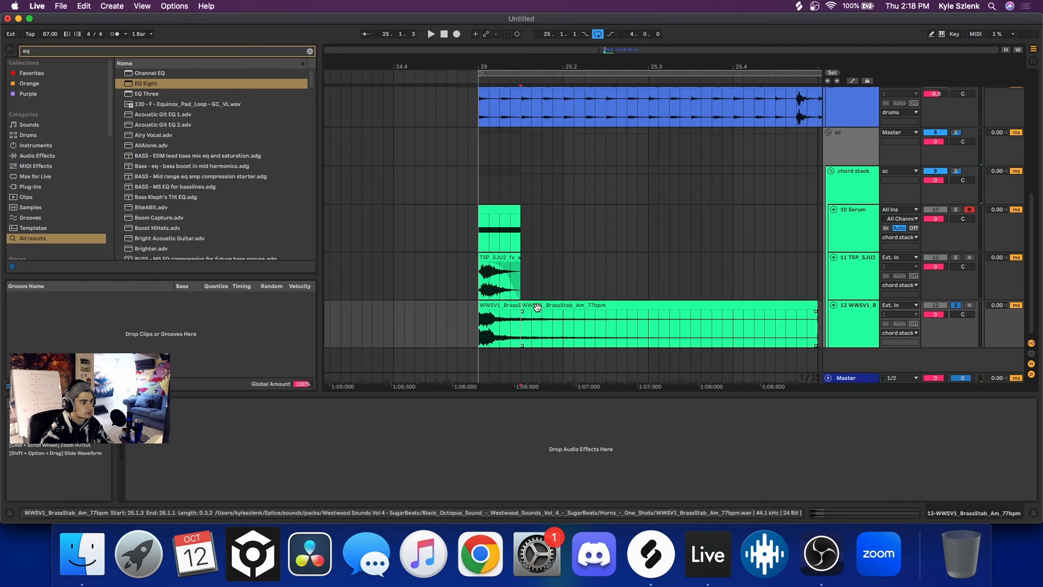
click(536, 305)
key(Delete)
Step: Transpose the brass stab clip down 4 semitones and play it with the other layers
click(509, 304)
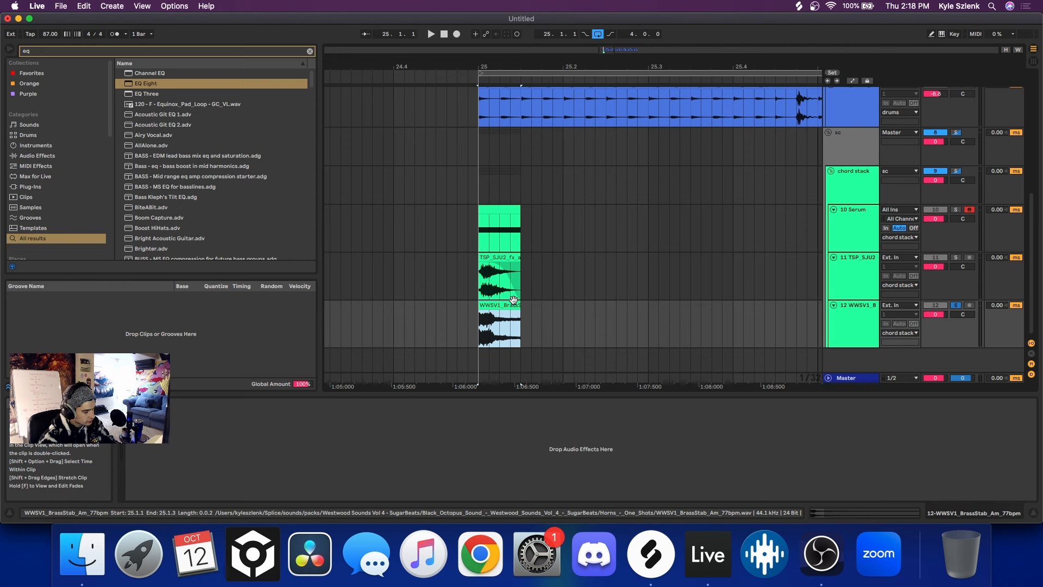
click(898, 512)
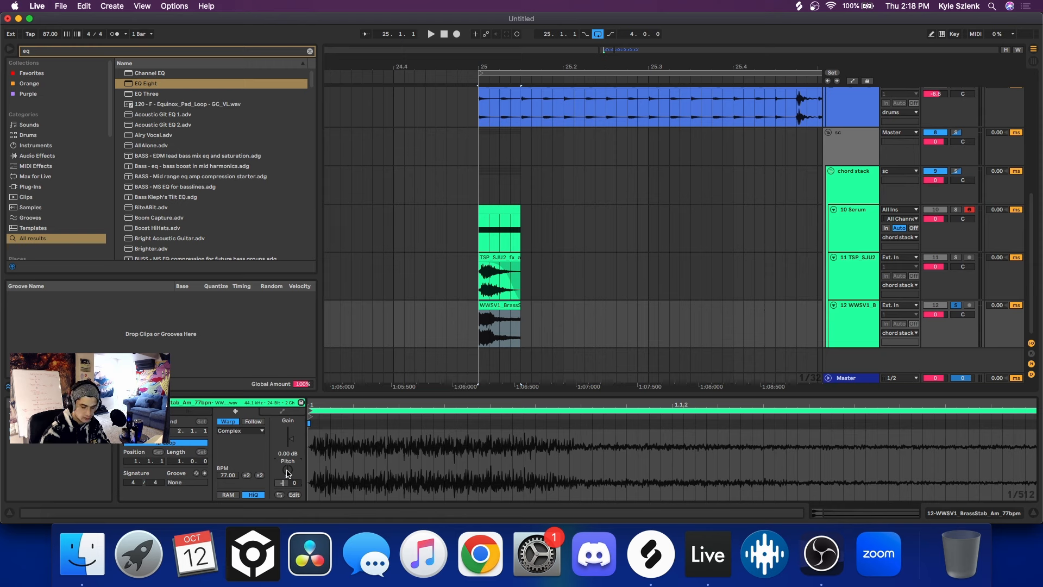
key(space)
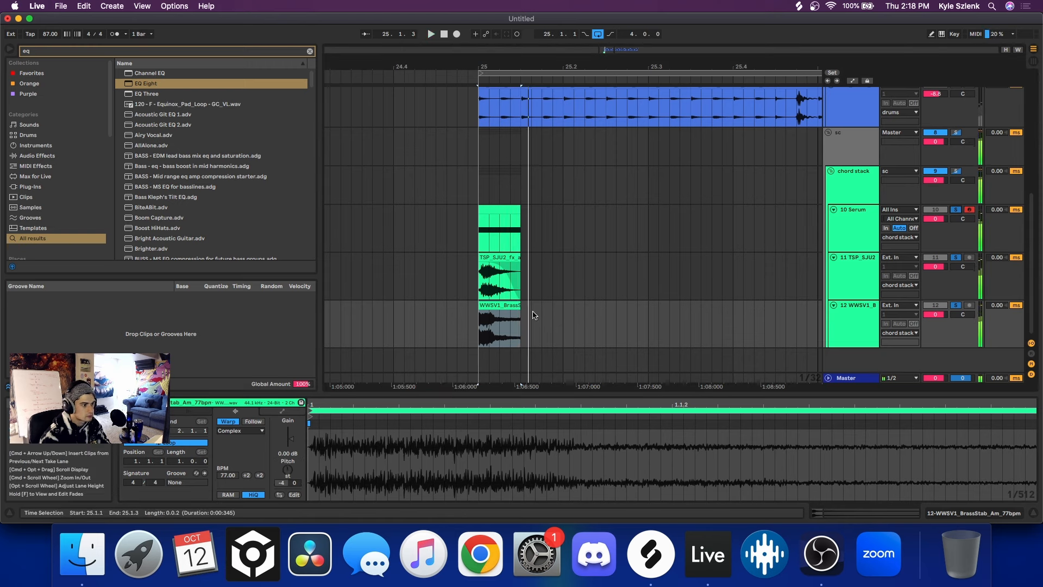
Step: Add a fade-out to the brass stab clip and adjust the fade curves of both stab clips against the full mix
drag(520, 312, 495, 312)
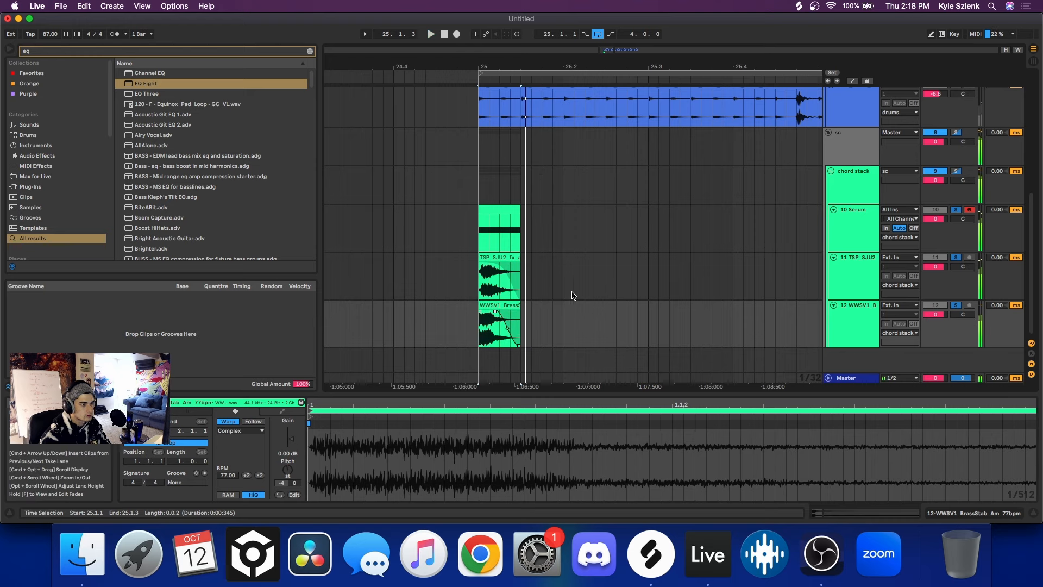
key(space)
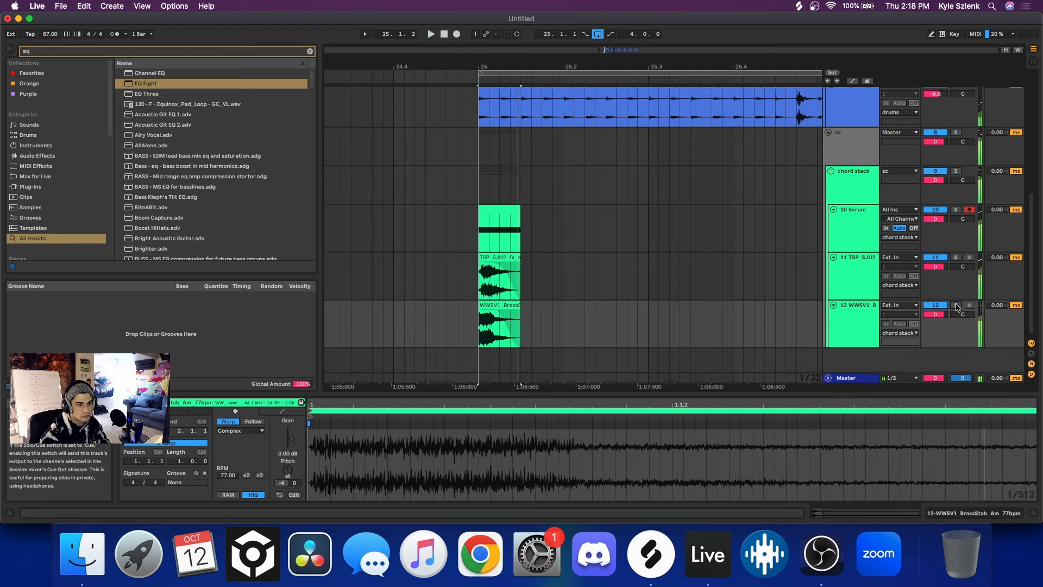
click(502, 268)
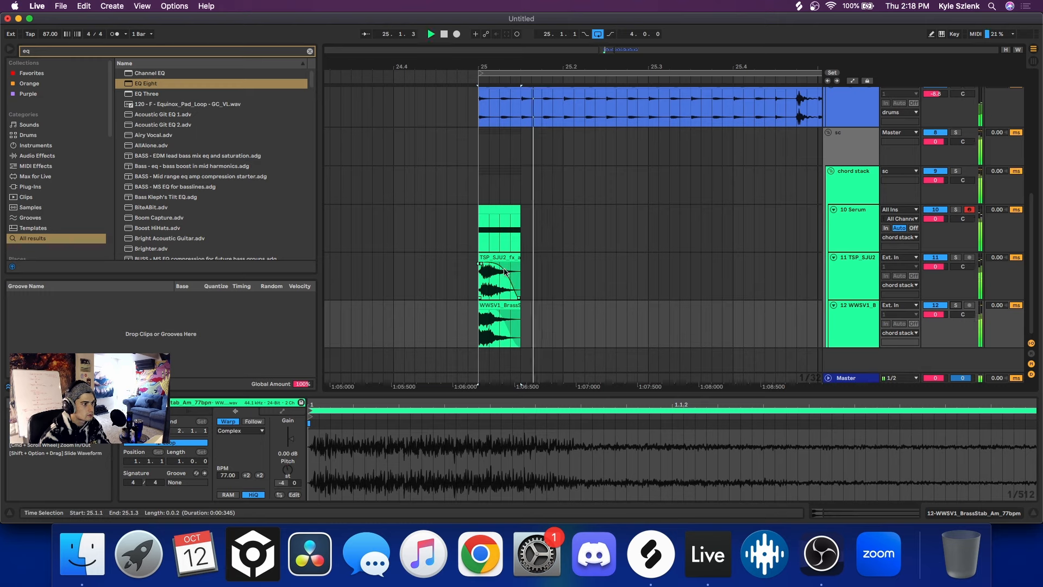
click(503, 277)
key(space)
key(space)
click(503, 329)
key(space)
key(space)
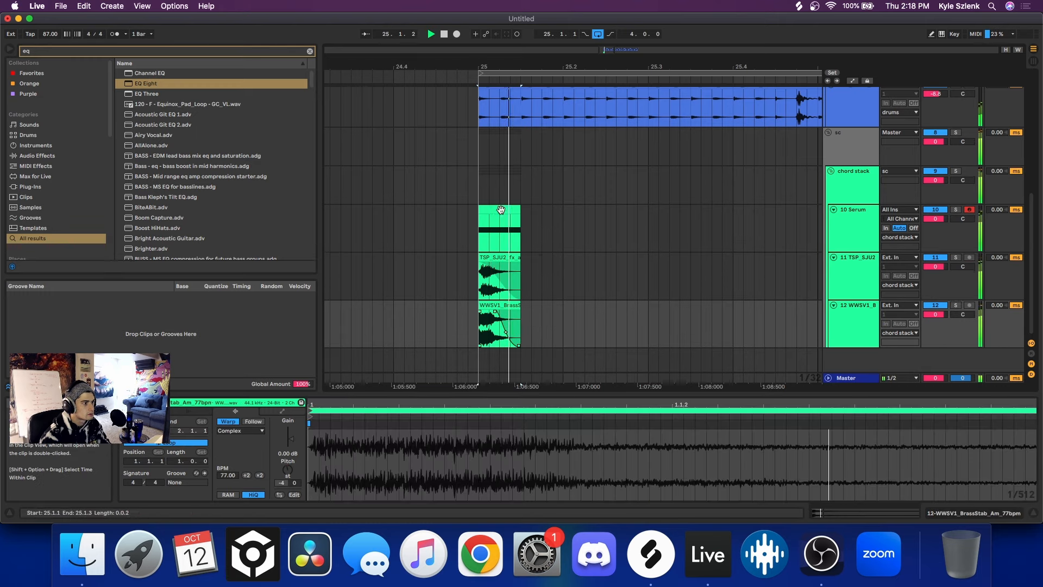
Step: Open the Serum instrument and set envelope 1's decay to about 415 ms while auditioning the stab
click(502, 210)
key(space)
key(space)
key(space)
key(space)
drag(124, 323, 103, 344)
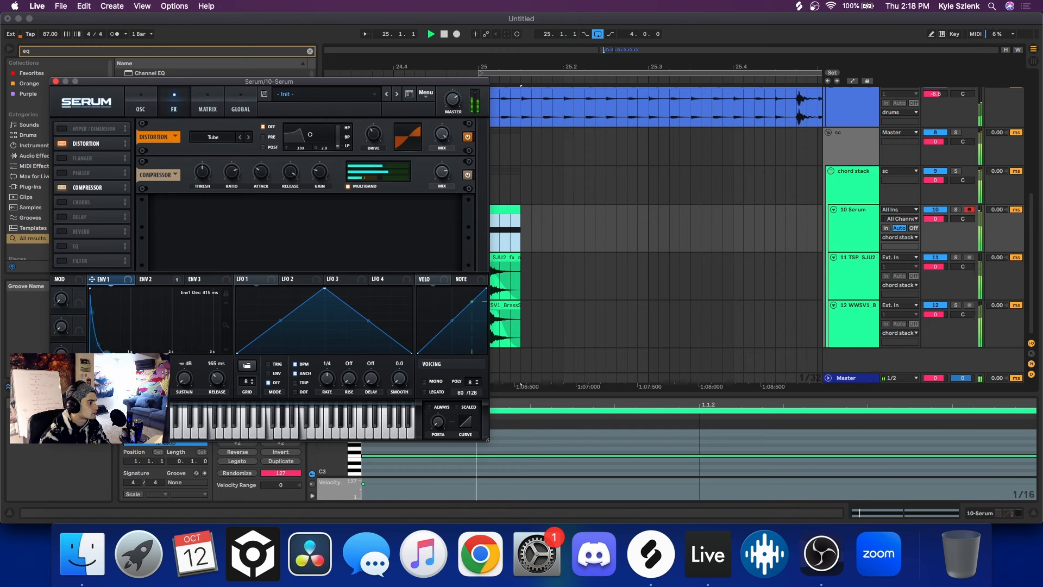
key(space)
key(space)
key(space)
key(space)
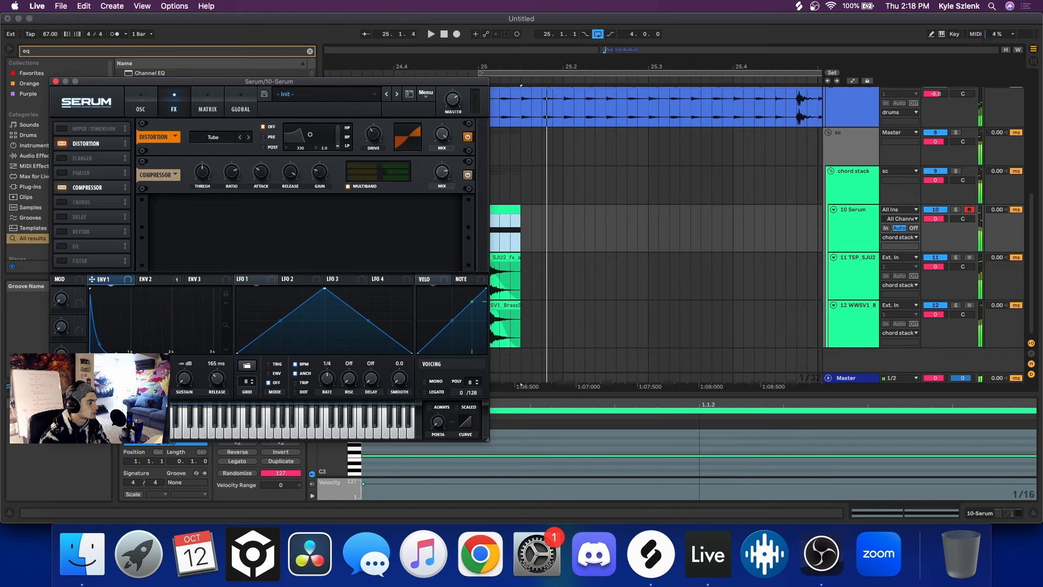
Step: Set Serum envelope 1's sustain to -62.8 dB and release to 250 ms, audition the stab and close the plug-in
drag(184, 386, 216, 385)
key(space)
key(space)
key(space)
key(space)
key(space)
key(space)
key(space)
key(space)
key(space)
key(space)
key(space)
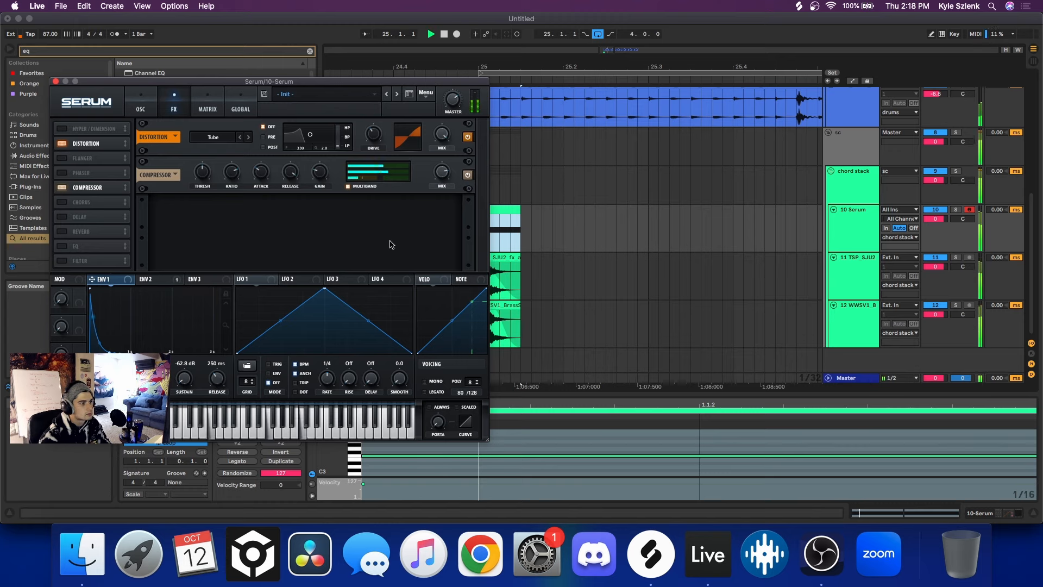
click(57, 82)
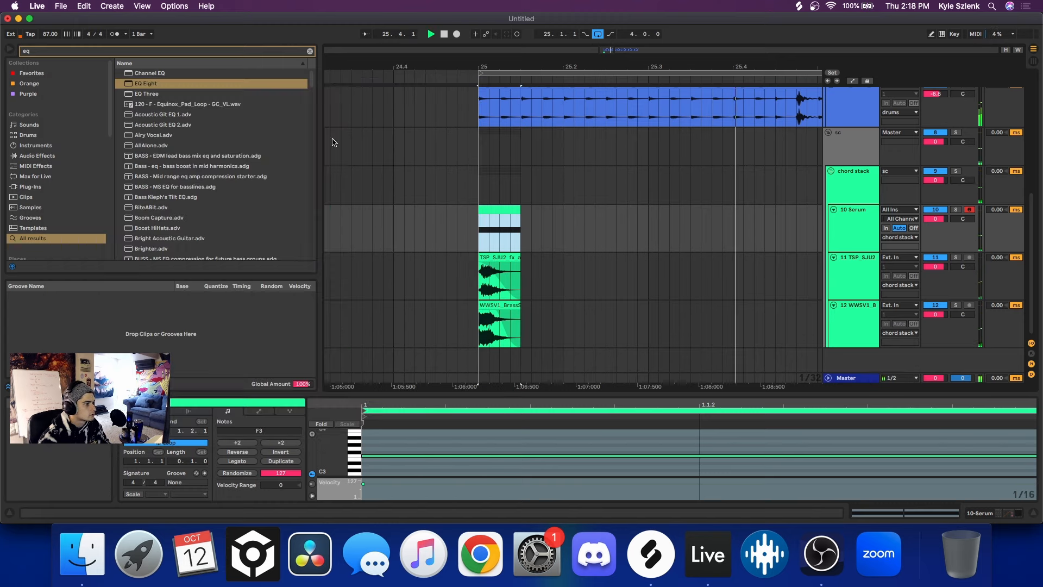
Step: Solo the brass stab and horn stab tracks in turn, then audition all three stab layers soloed together
scroll(512, 272, down, 5)
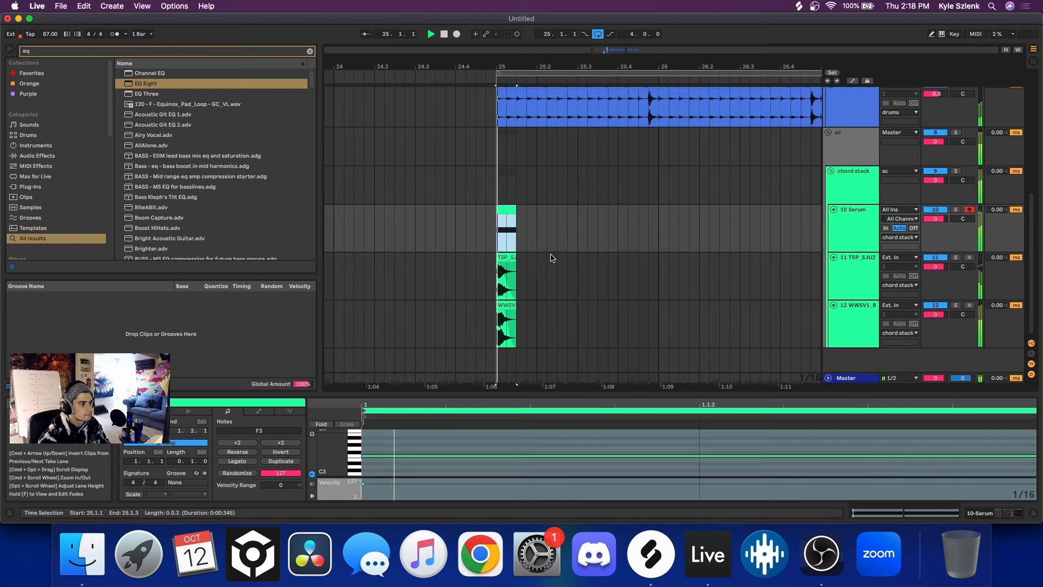
scroll(553, 258, down, 3)
drag(612, 339, 606, 232)
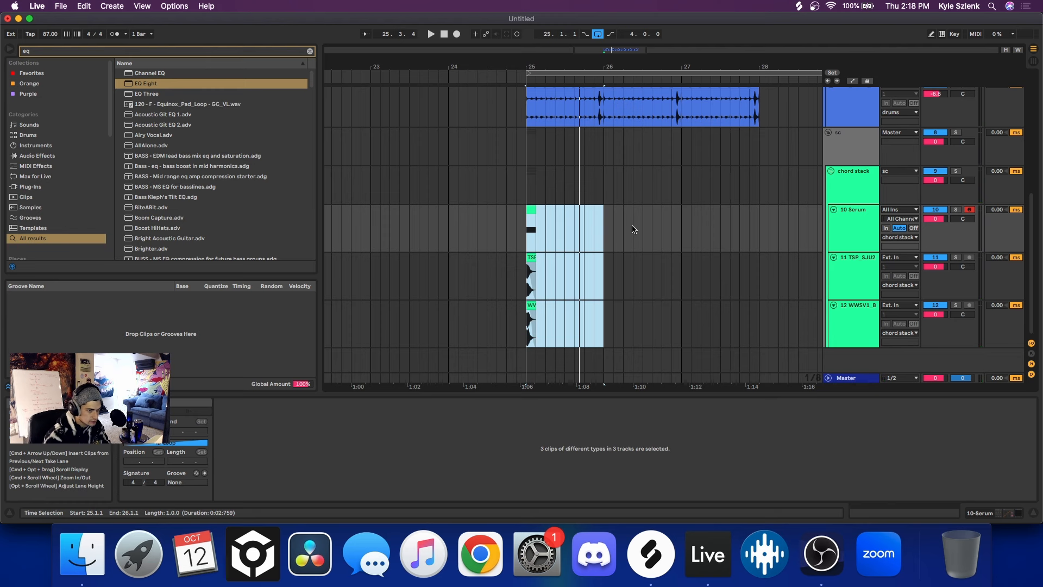
click(852, 220)
click(850, 274)
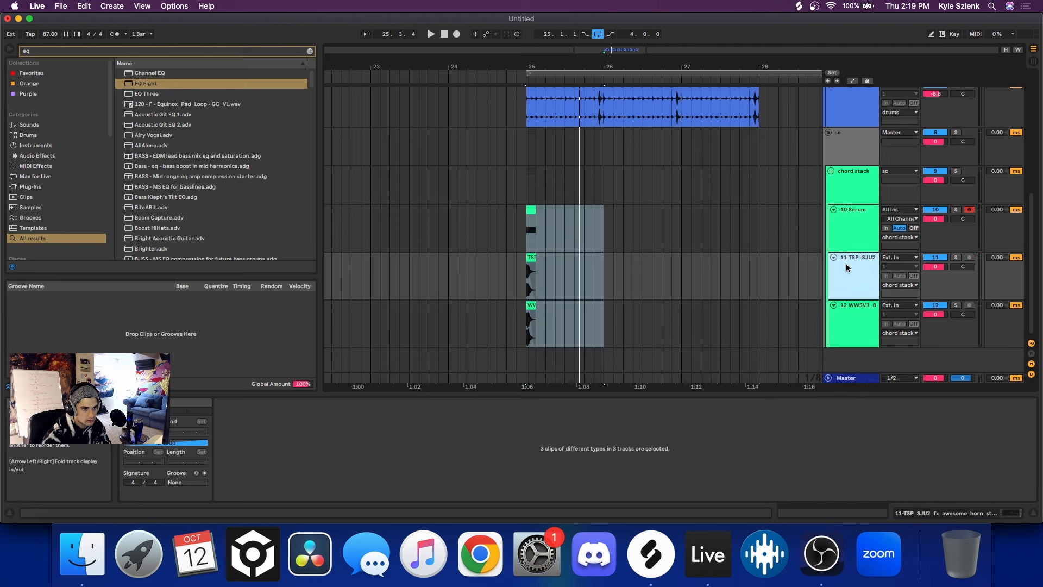
click(958, 307)
click(528, 314)
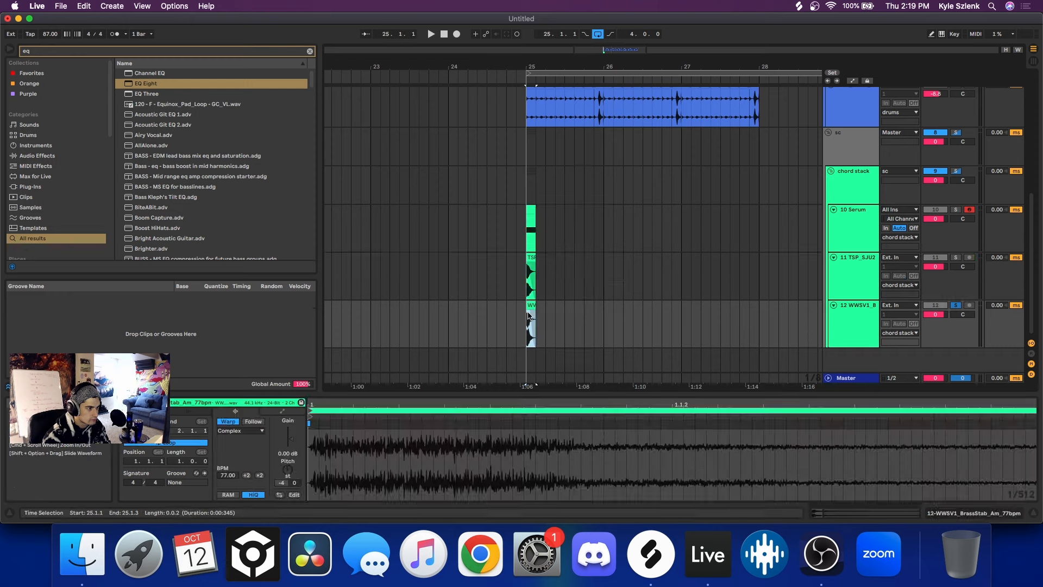
scroll(527, 314, up, 5)
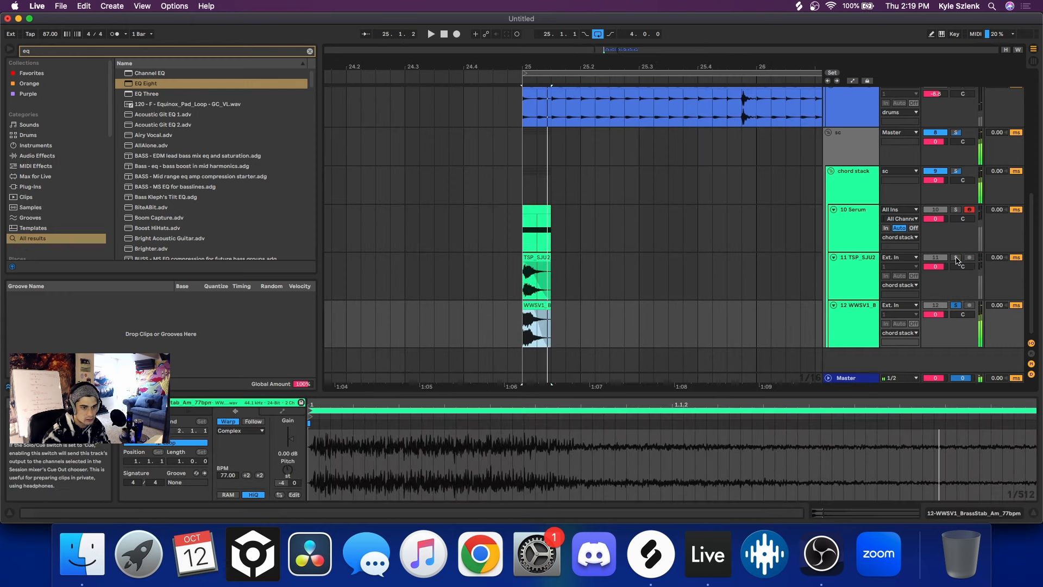
click(862, 267)
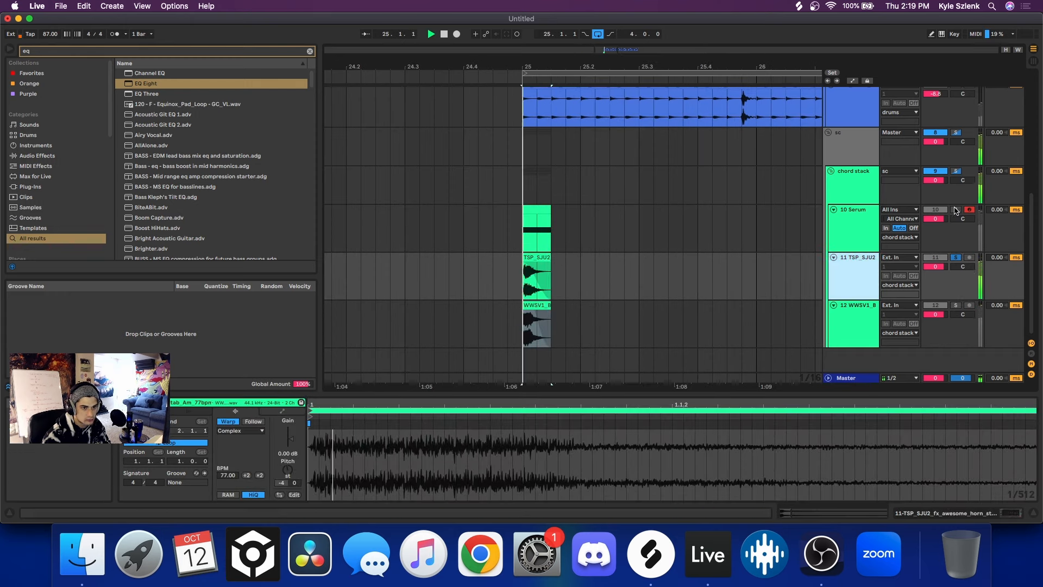
click(955, 210)
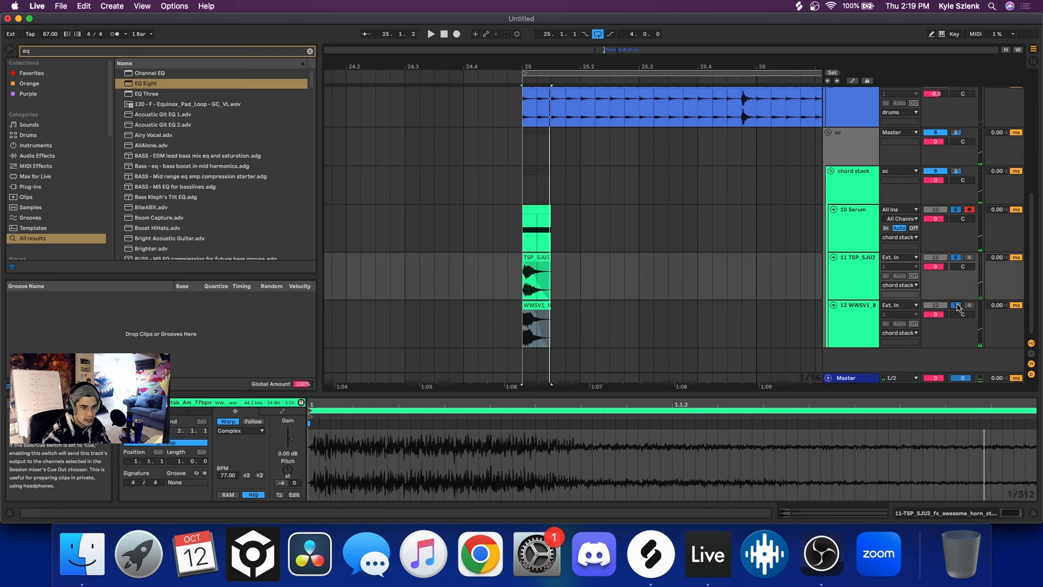
key(space)
key(space)
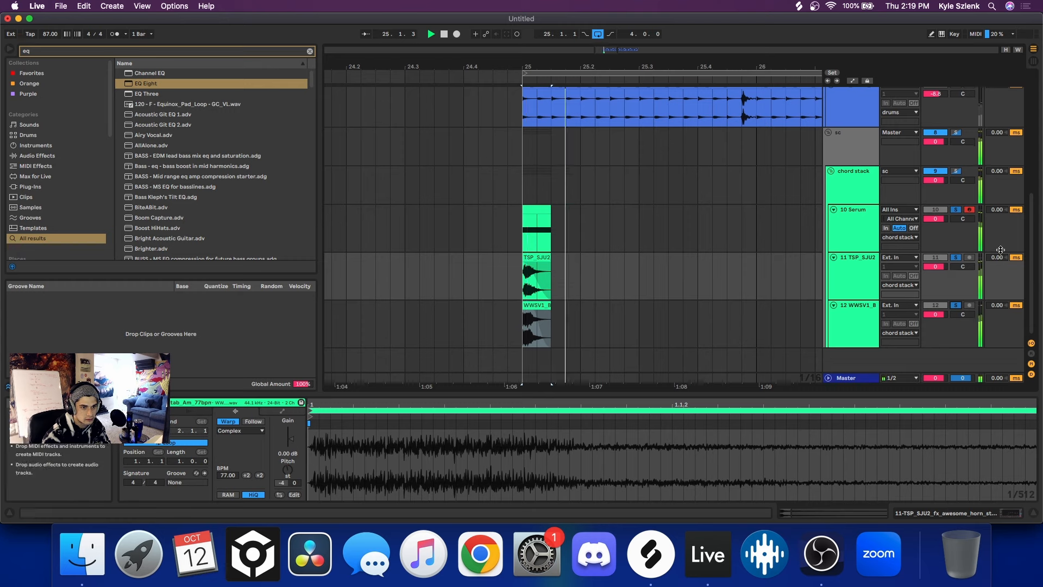
Step: Set the horn stab track's delay to 21 ms and its volume to -3.2 dB
drag(997, 258, 998, 246)
key(space)
key(space)
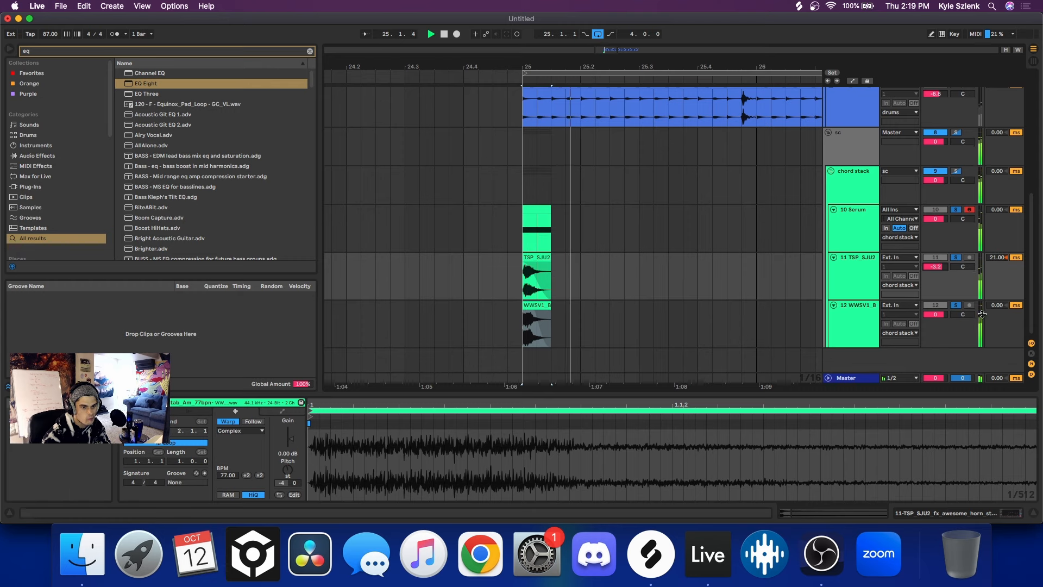
Step: Set the brass stab track's delay to 16 ms, then unsolo the layers and play the full mix
key(space)
key(space)
drag(997, 305, 998, 297)
key(space)
key(space)
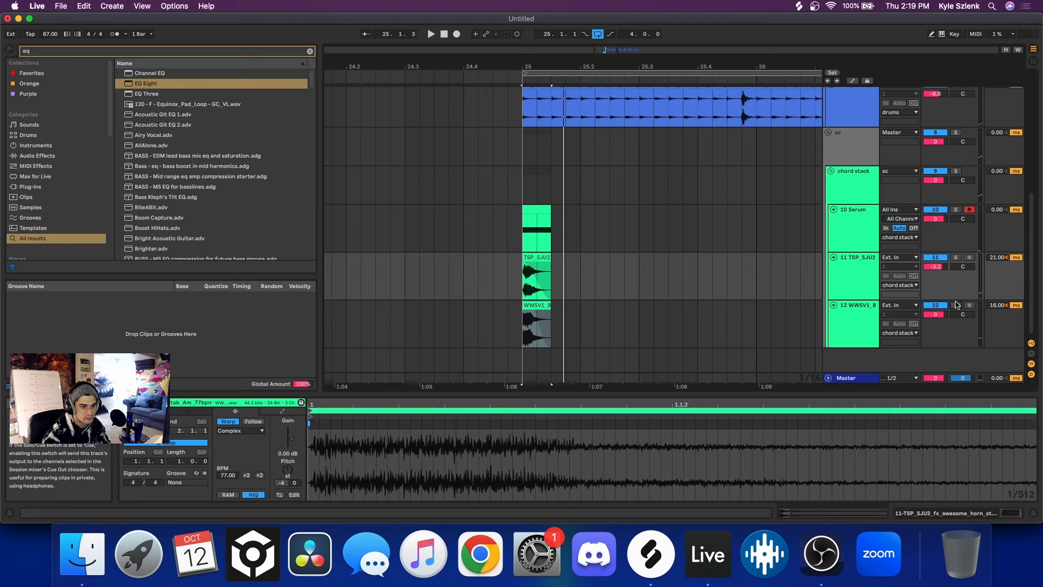
key(space)
Step: Select bar 25 across the three stab tracks and duplicate it onto bars 26, 27 and 28
click(536, 257)
key(minus)
key(minus)
key(minus)
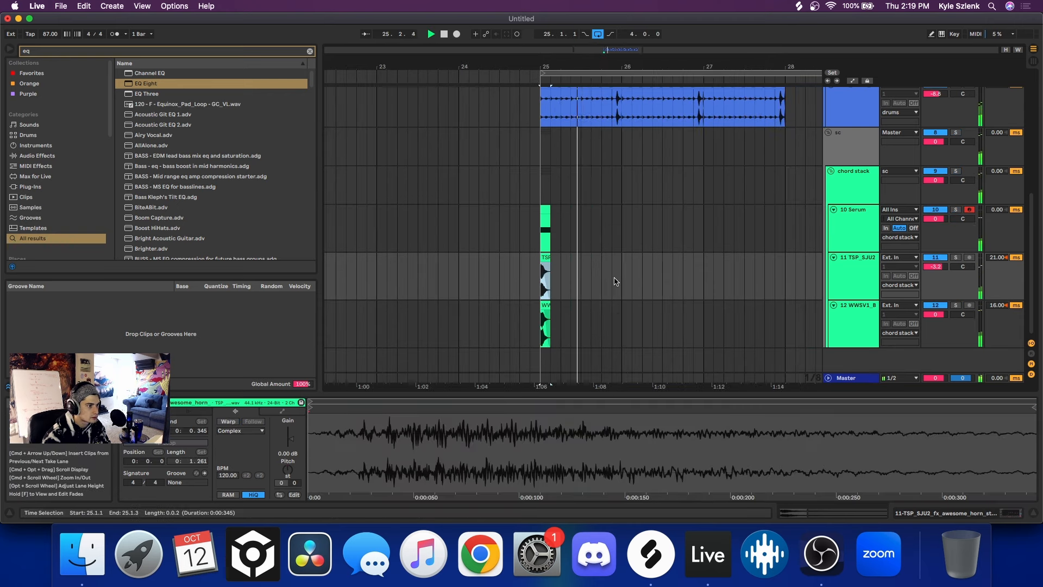
drag(622, 318, 544, 231)
key(super+d)
key(super+d)
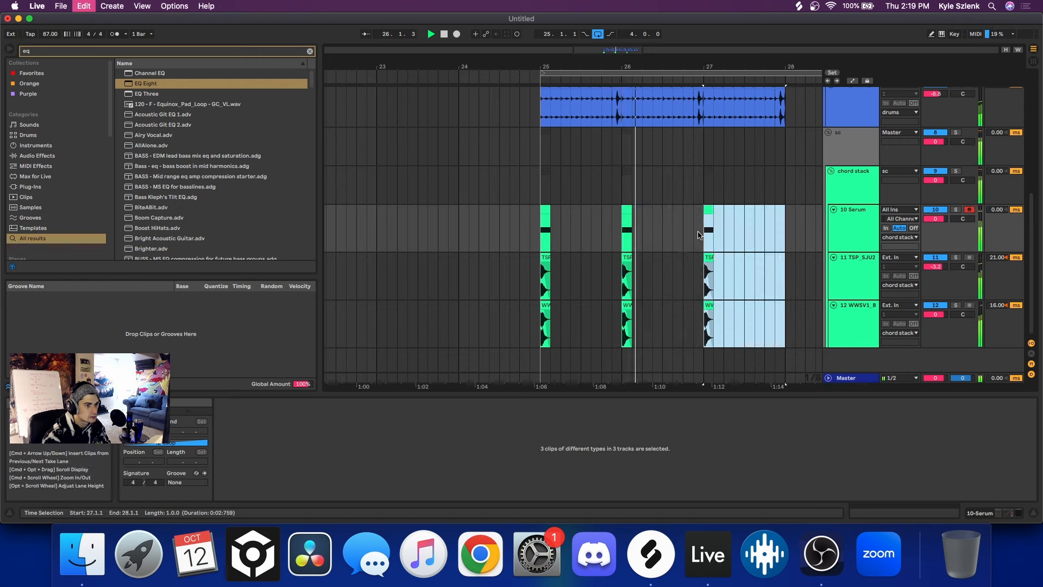
scroll(754, 229, down, 2)
key(super+d)
scroll(760, 233, down, 1)
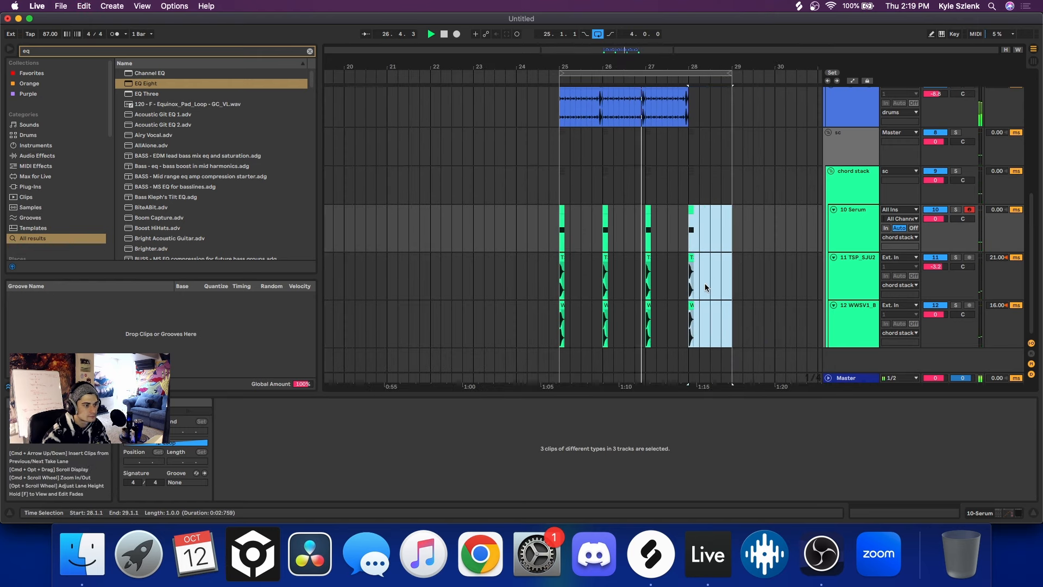
Step: Select the first beat of bar 28 on all three stab tracks and duplicate it onto beats 28.2 and 28.3
scroll(702, 310, up, 2)
drag(702, 311, 681, 230)
key(super+d)
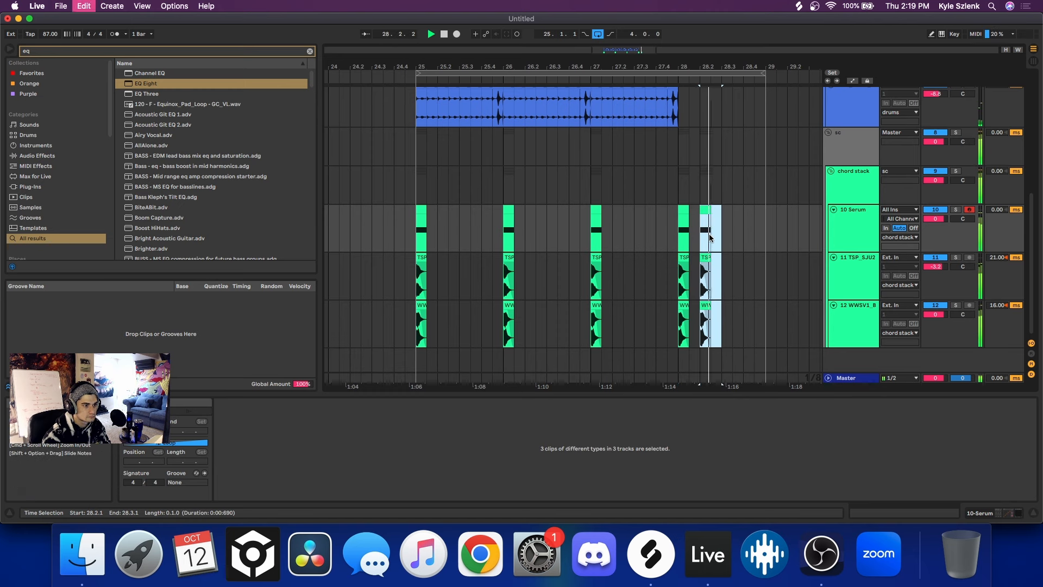
key(super+d)
Step: Duplicate the three-layer stab at 28.3 to 28.3.3 and 28.4, and play from 28.3
click(721, 238)
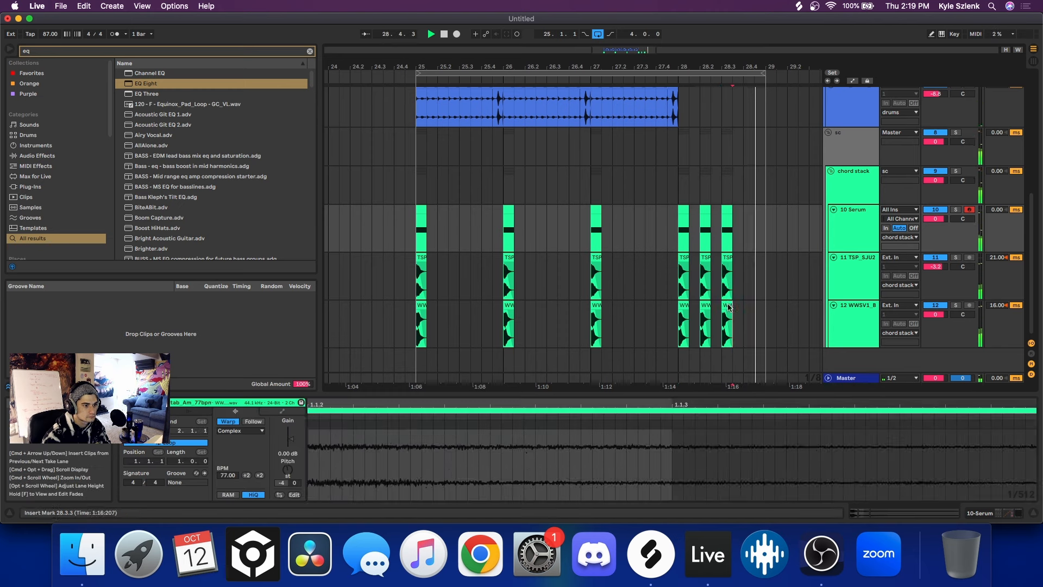
key(super+d)
key(super+d)
click(722, 238)
key(space)
key(space)
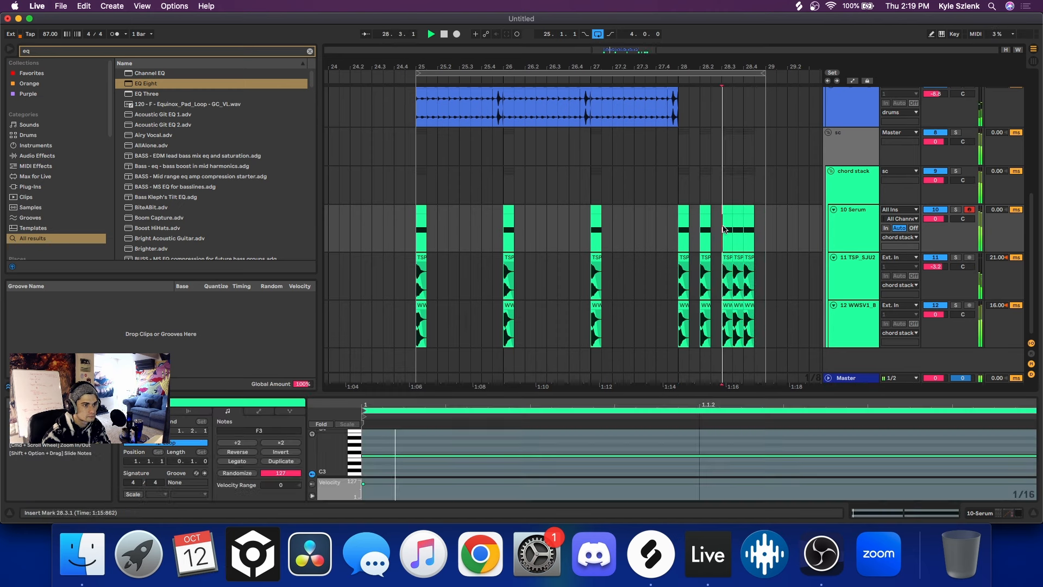
Step: Duplicate the three-layer stab at 28.4 to 28.4.3 on all three tracks and play back the pattern
drag(749, 324, 748, 239)
key(super+d)
click(760, 258)
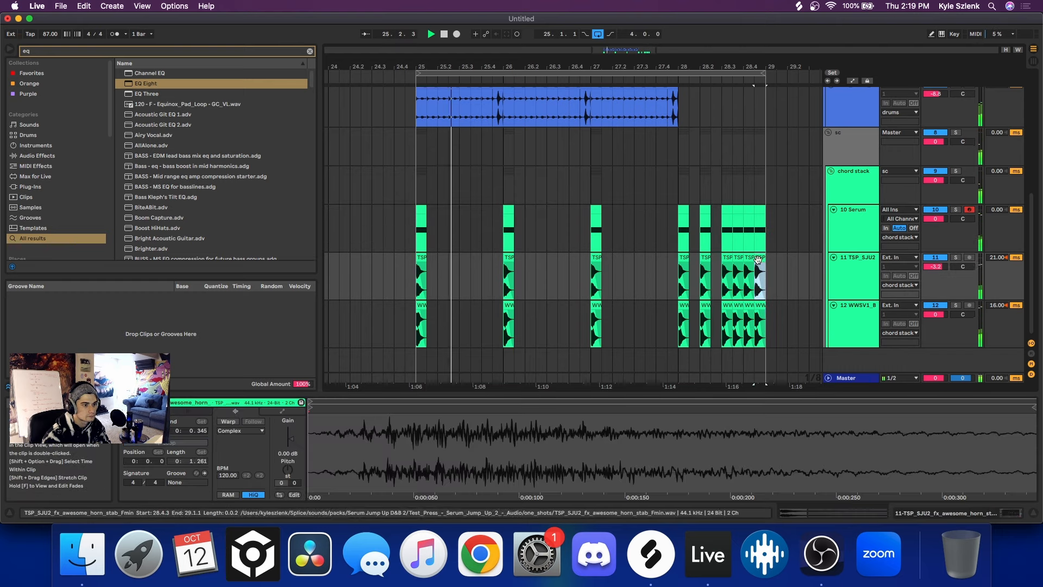
key(space)
key(space)
scroll(760, 291, up, 3)
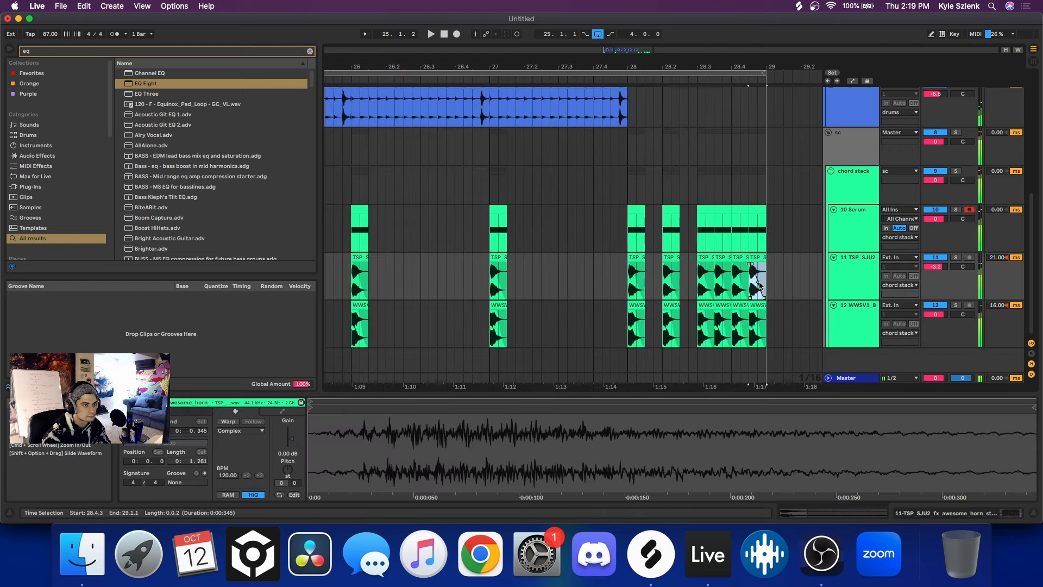
click(760, 339)
click(759, 221)
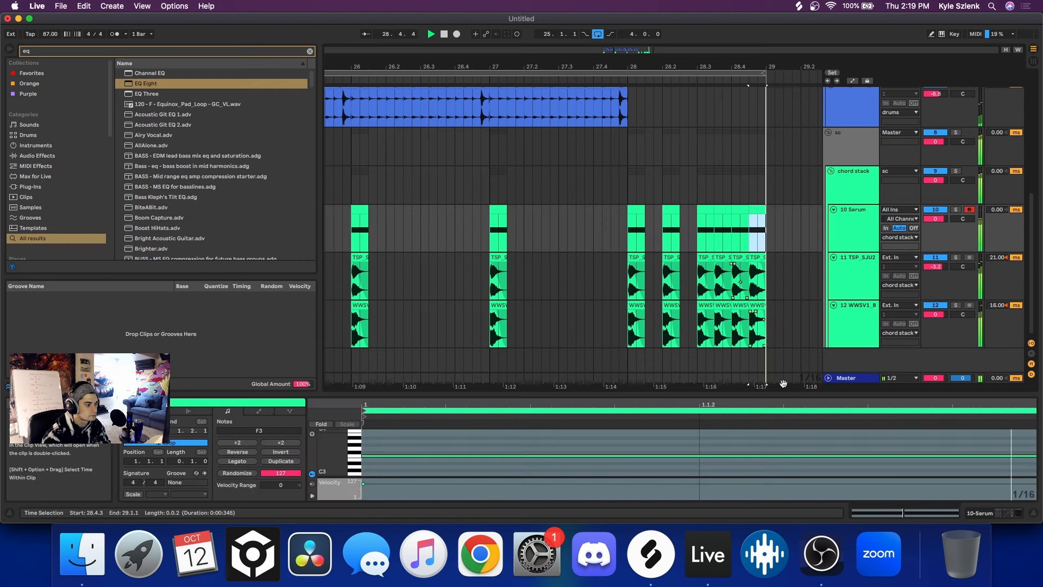
scroll(645, 353, down, 6)
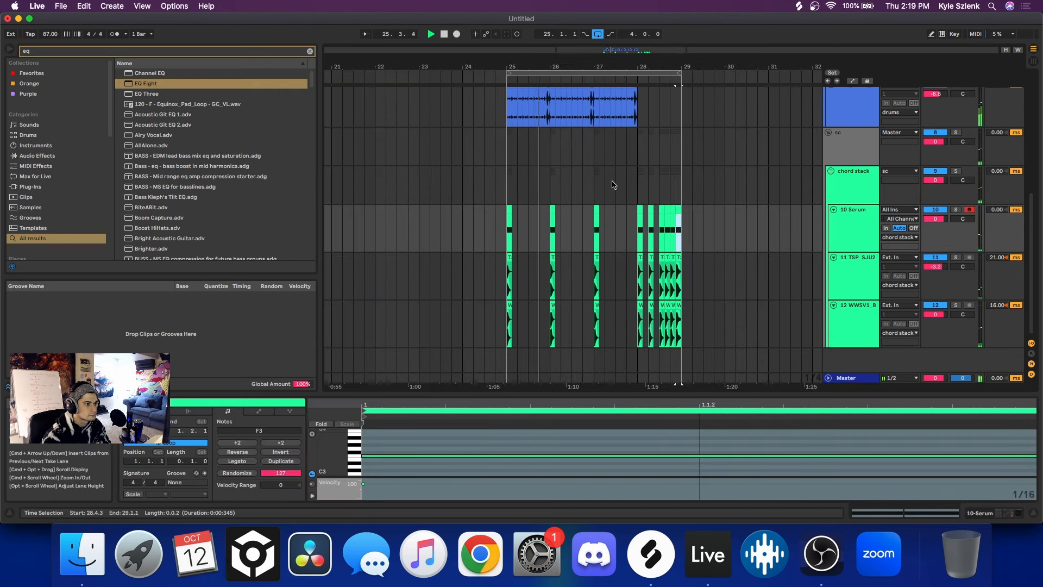
click(631, 185)
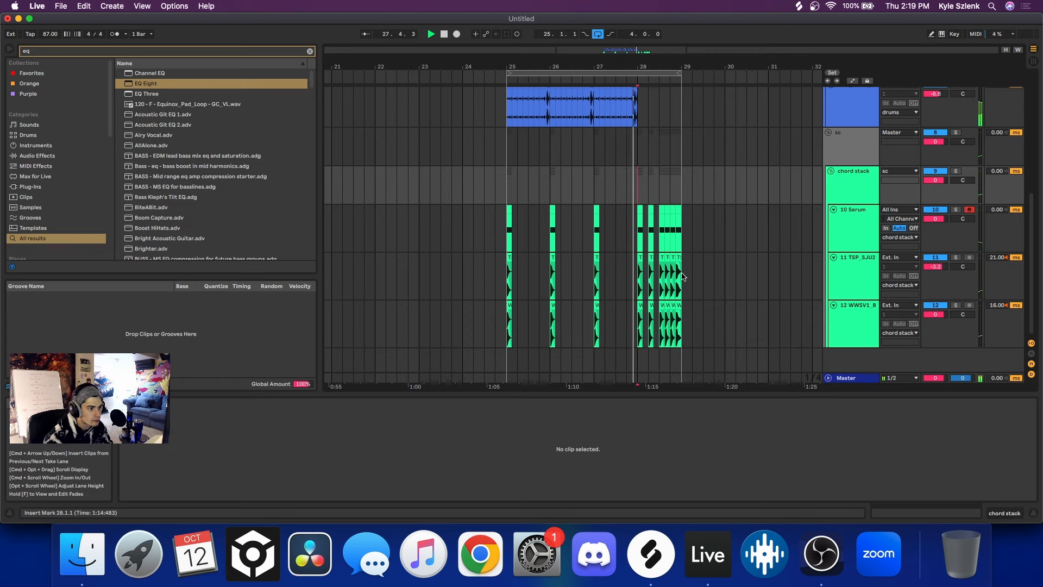
Step: Deactivate the horn and brass stab clips in bar 28 and stop playback
drag(682, 276, 636, 332)
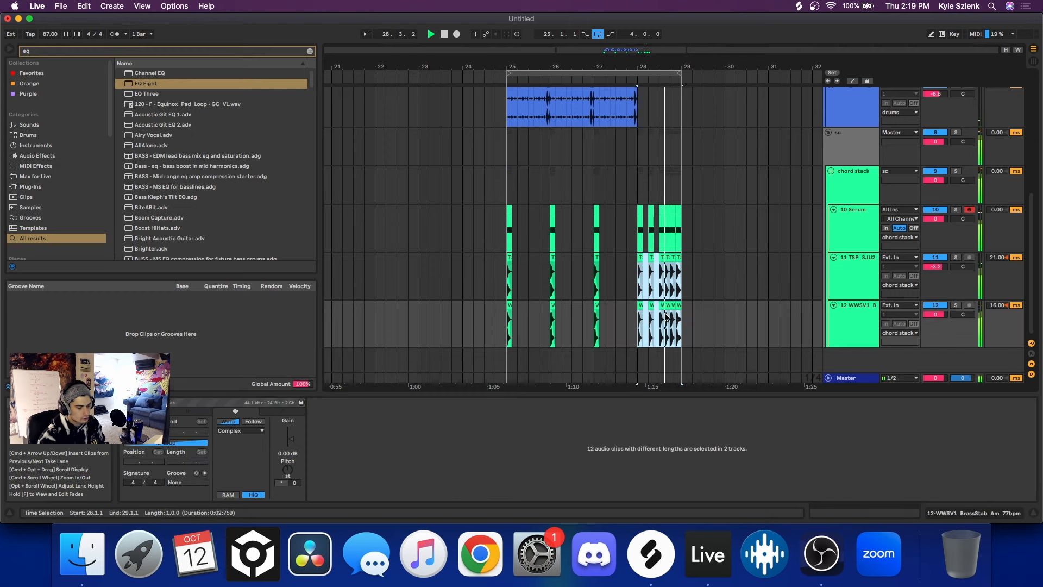
key(0)
key(space)
Step: Duplicate the Serum track, then clear bars 25 to 27 on the copy and bar 28 on the original
click(840, 233)
key(super+d)
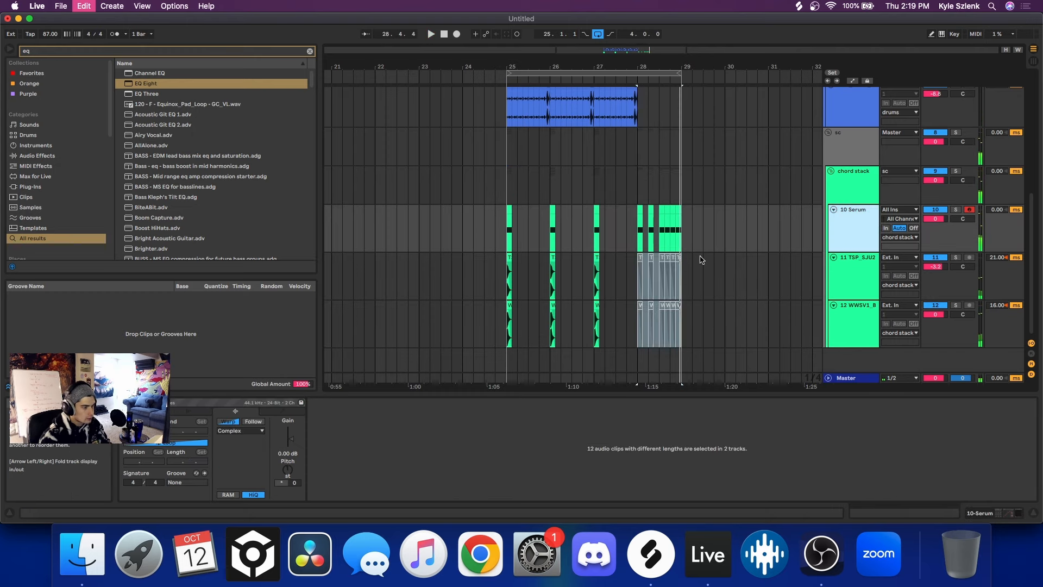
drag(606, 269, 505, 276)
key(BackSpace)
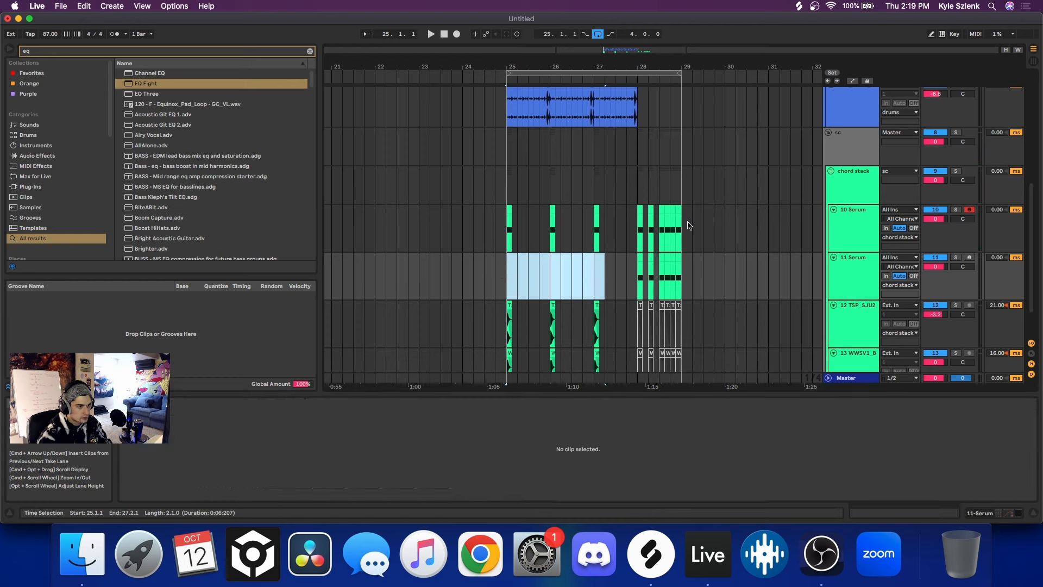
drag(688, 224, 642, 226)
key(BackSpace)
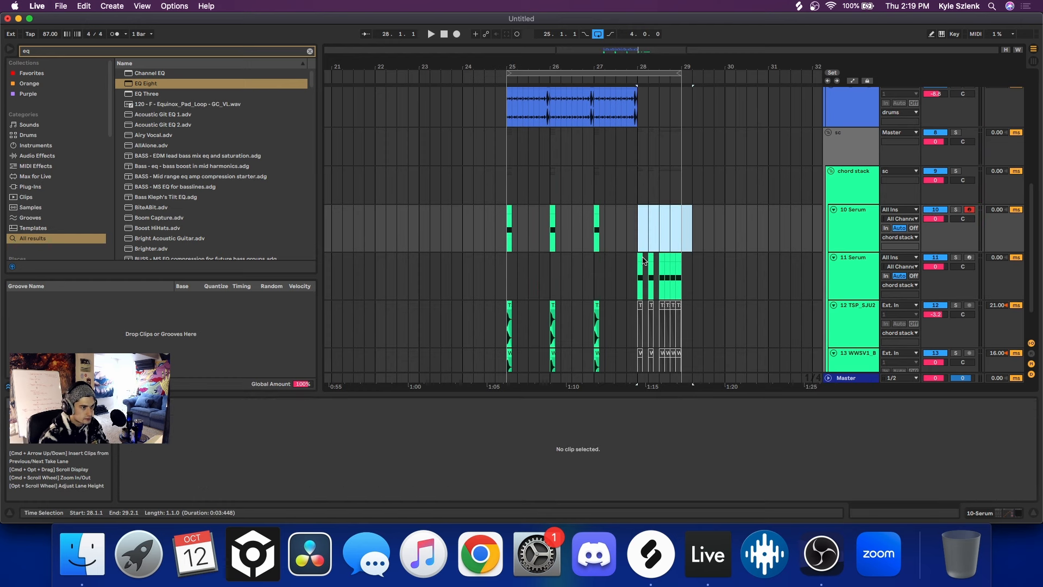
Step: Fill bar 28 on the duplicated Serum track with a single one-bar clip and delete every note after the first F3
click(639, 259)
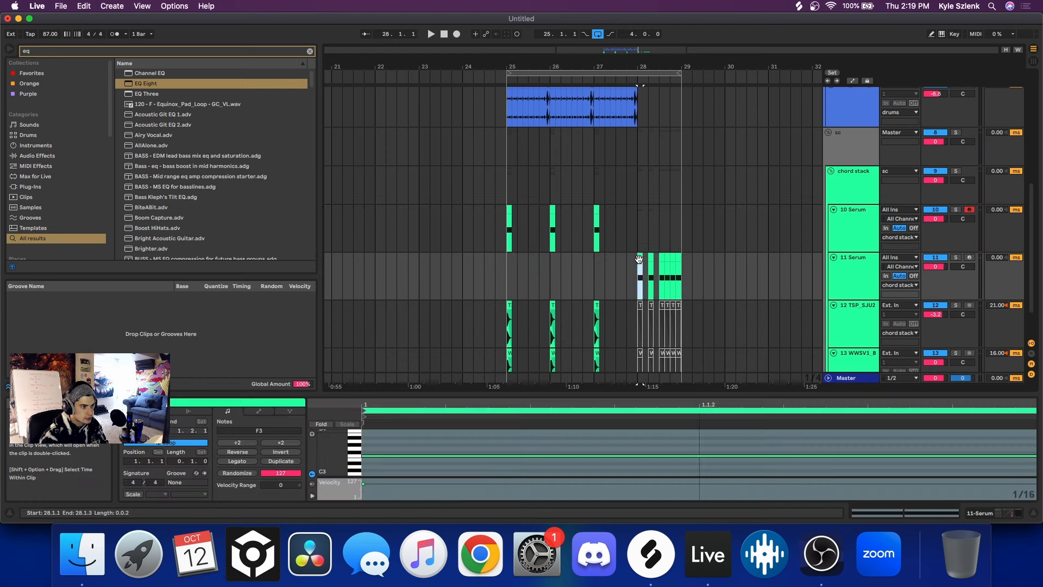
drag(639, 258, 660, 260)
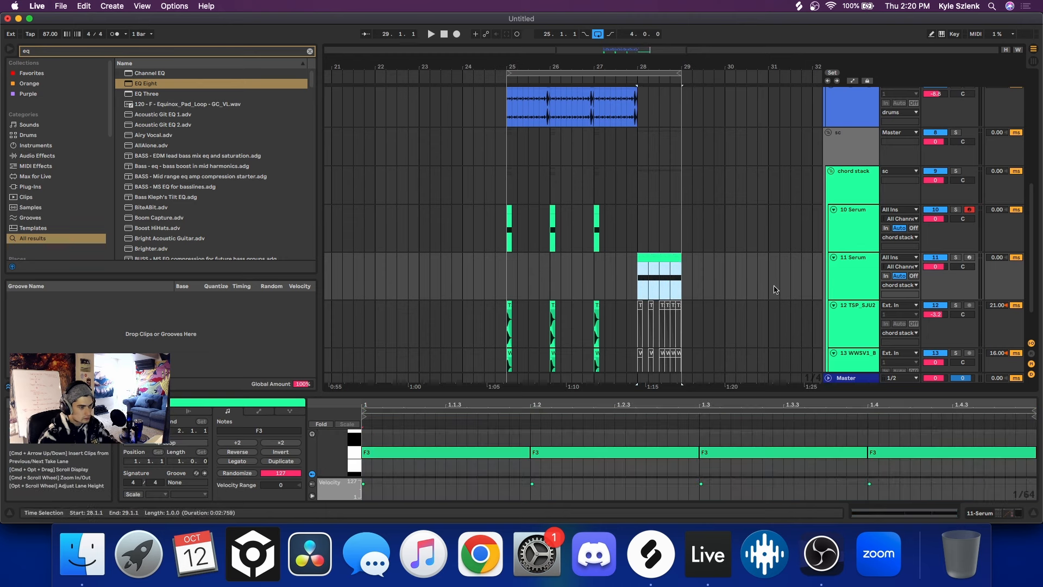
drag(577, 440, 1039, 492)
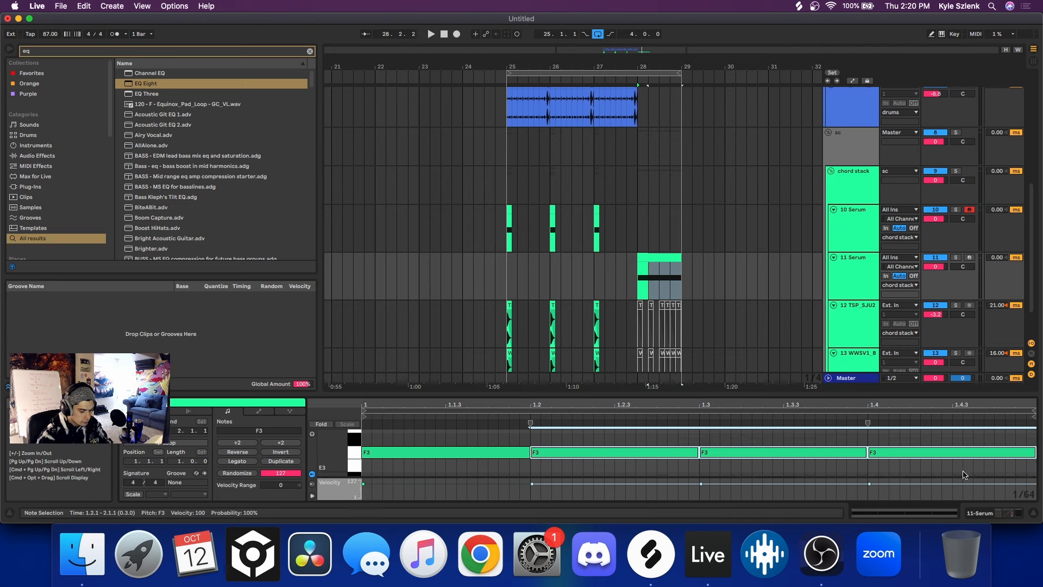
key(Delete)
Step: Lengthen the remaining F3 note to end at 1.2.4, with playback running from bar 28
key(space)
key(space)
drag(529, 451, 568, 446)
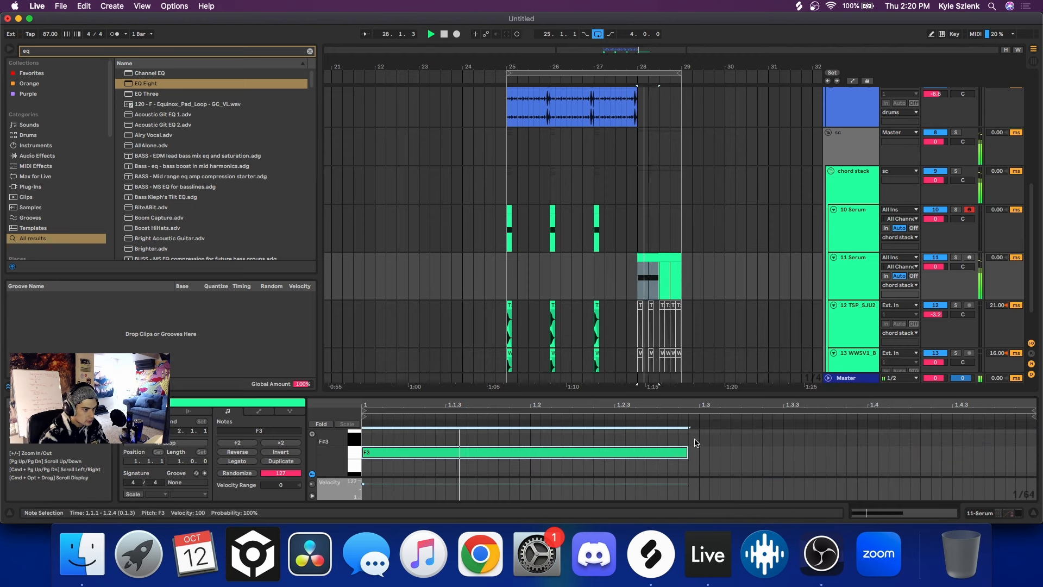
Step: Open the duplicated track's Serum, raise envelope 1's sustain to 0.0 dB and lengthen its decay
key(shift+Tab)
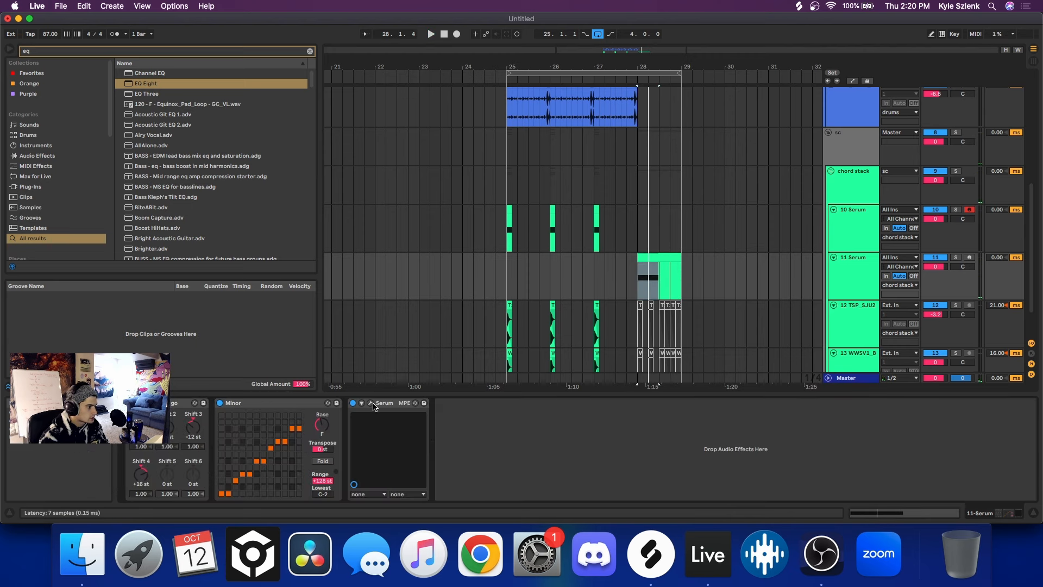
key(super+alt+p)
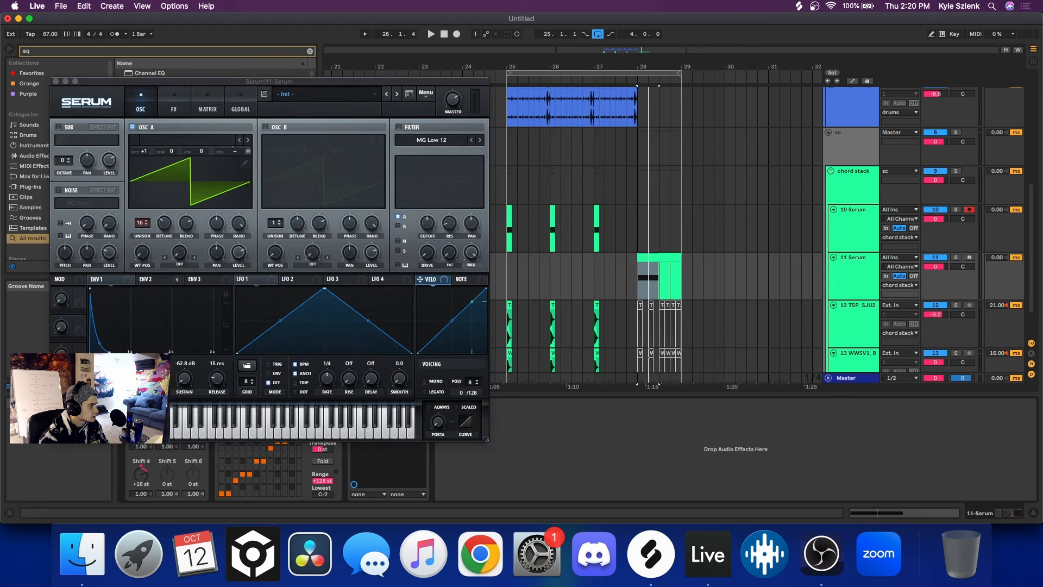
drag(184, 379, 184, 326)
key(space)
mouse_move(151, 379)
mouse_down()
mouse_move(151, 359)
mouse_move(151, 379)
mouse_up()
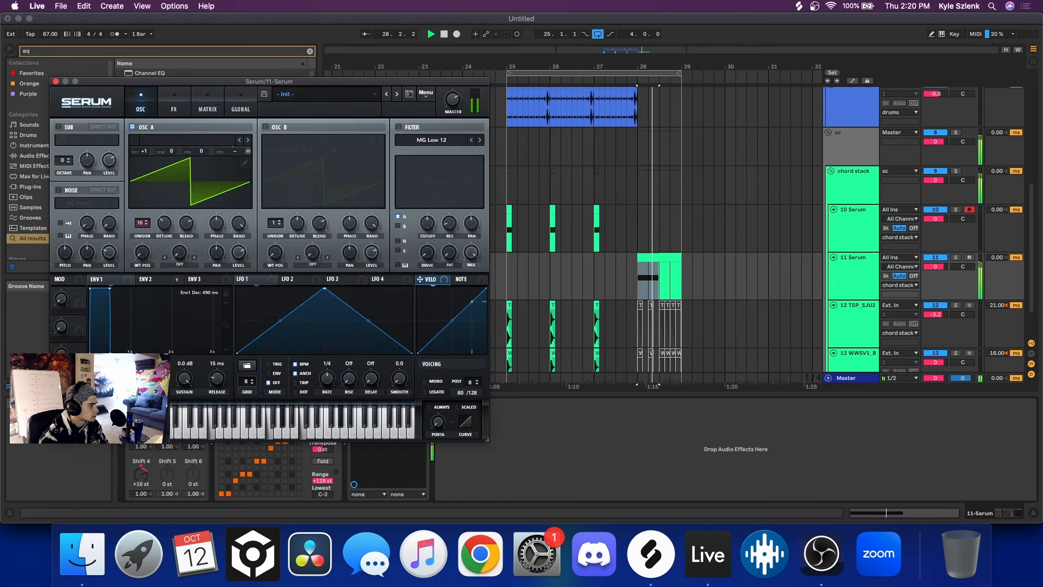
Step: Extend the F3 note in the bar 28 clip to end at 1.3 and duplicate it onto the bar's second half
double_click(660, 255)
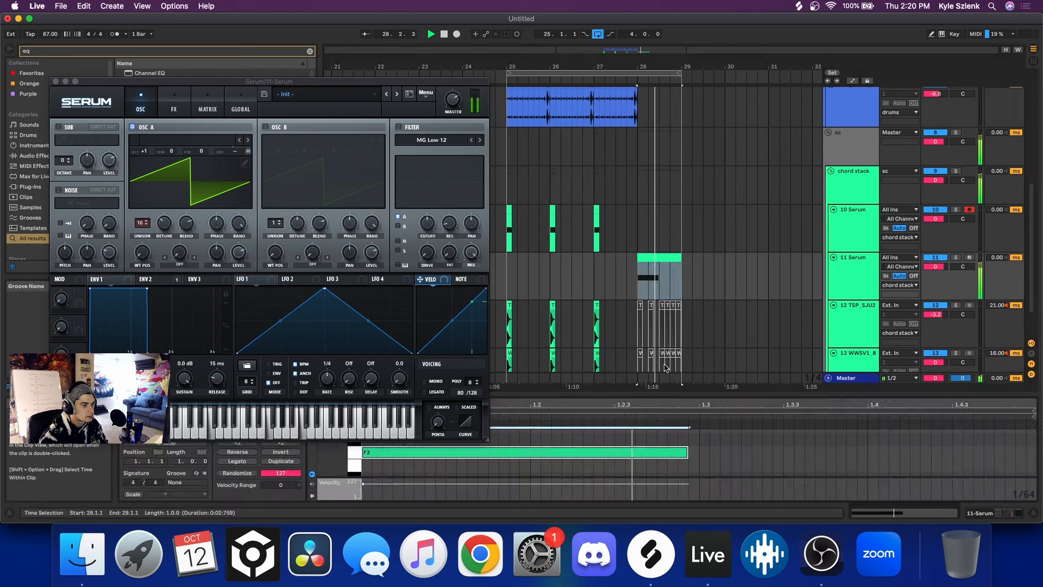
drag(687, 453, 700, 454)
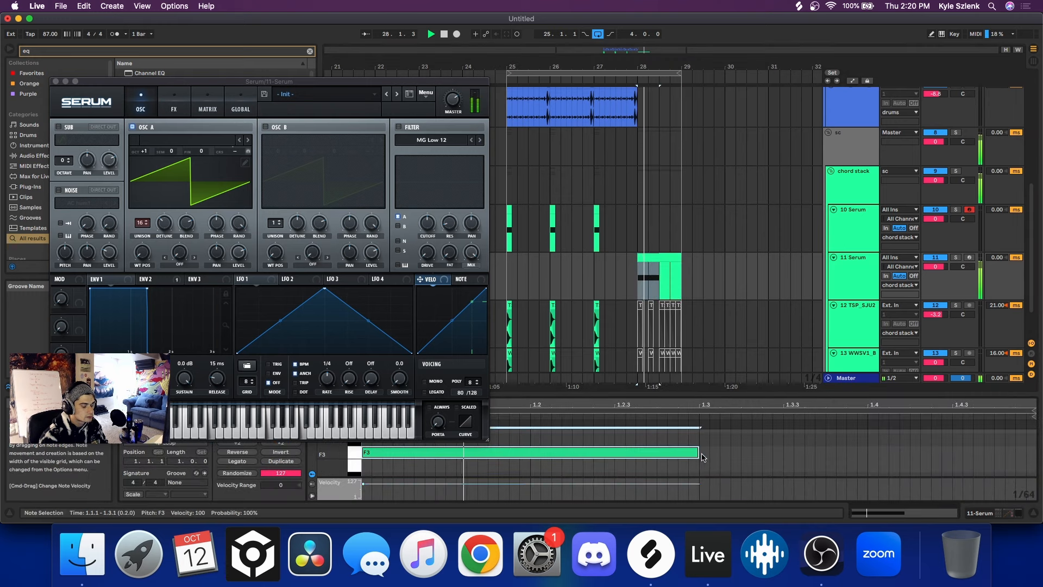
key(super+d)
Step: Transpose the copied note at 1.3 to C#4
key(Down)
key(Down)
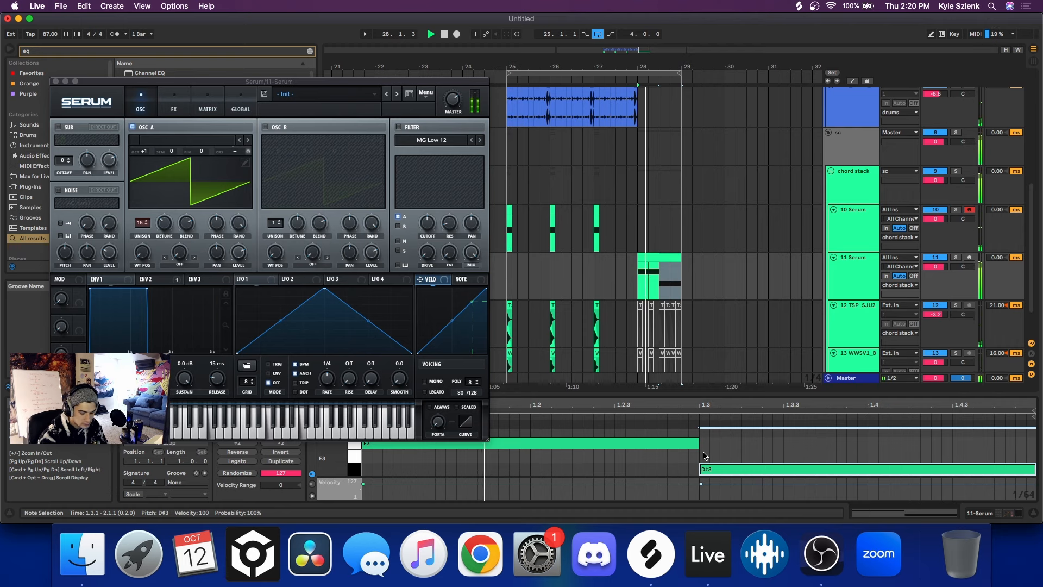
key(Down)
key(Down)
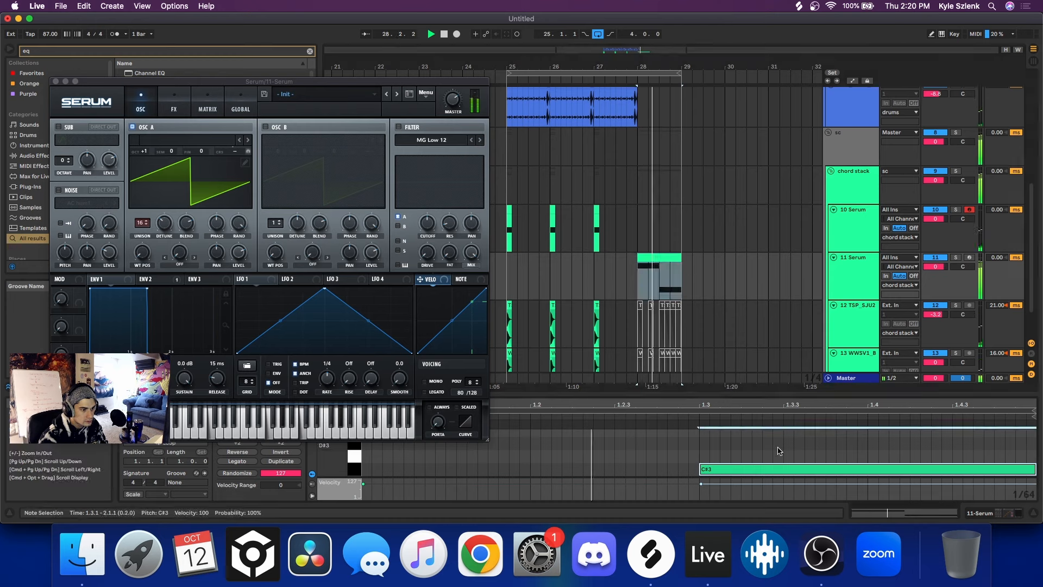
key(shift+Up)
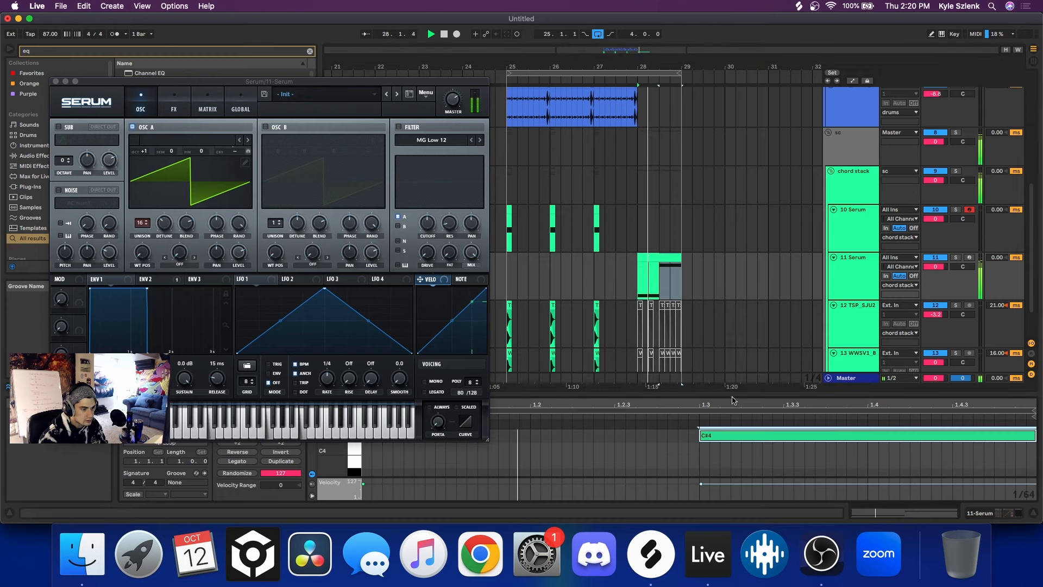
Step: Reverse the order of the two notes, then set the first note to C4 and the second to G#3
drag(733, 400, 624, 195)
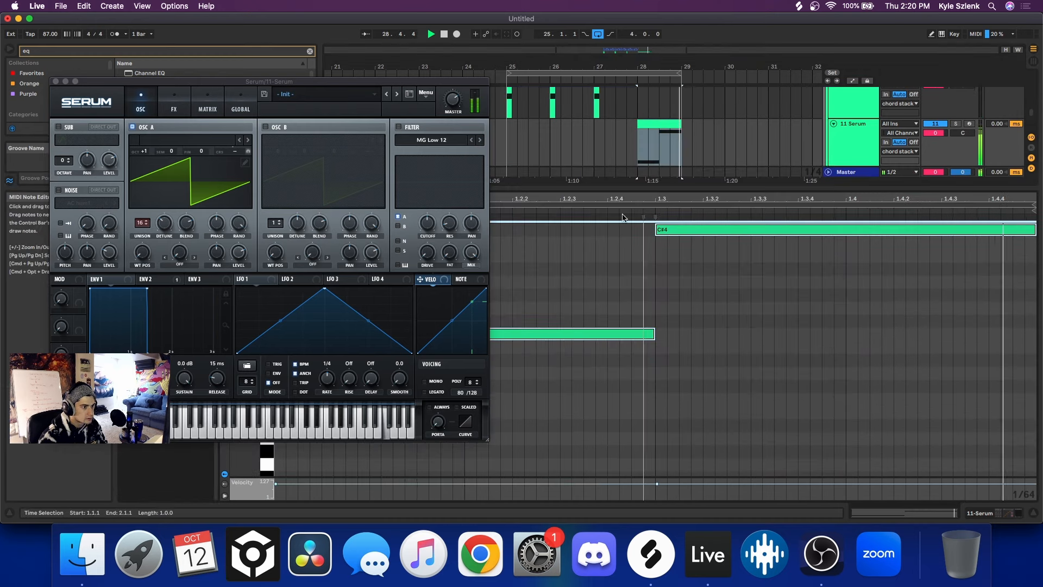
click(55, 82)
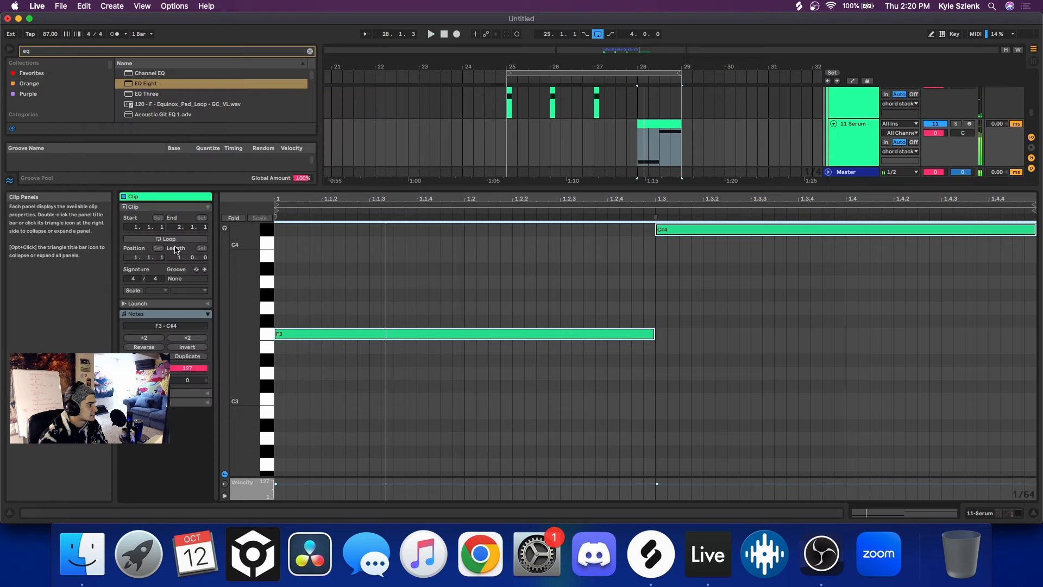
click(145, 347)
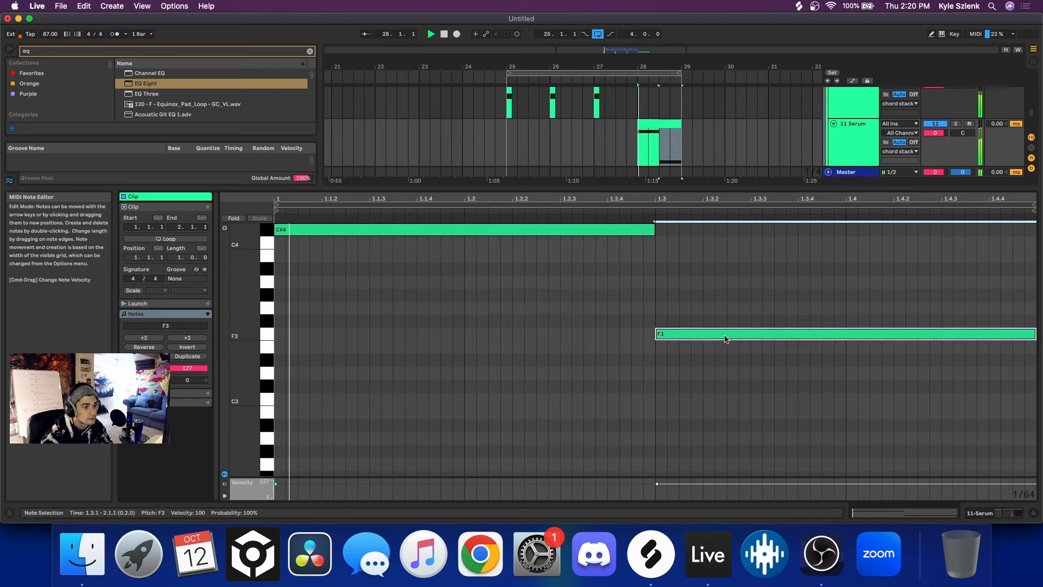
drag(726, 335, 725, 295)
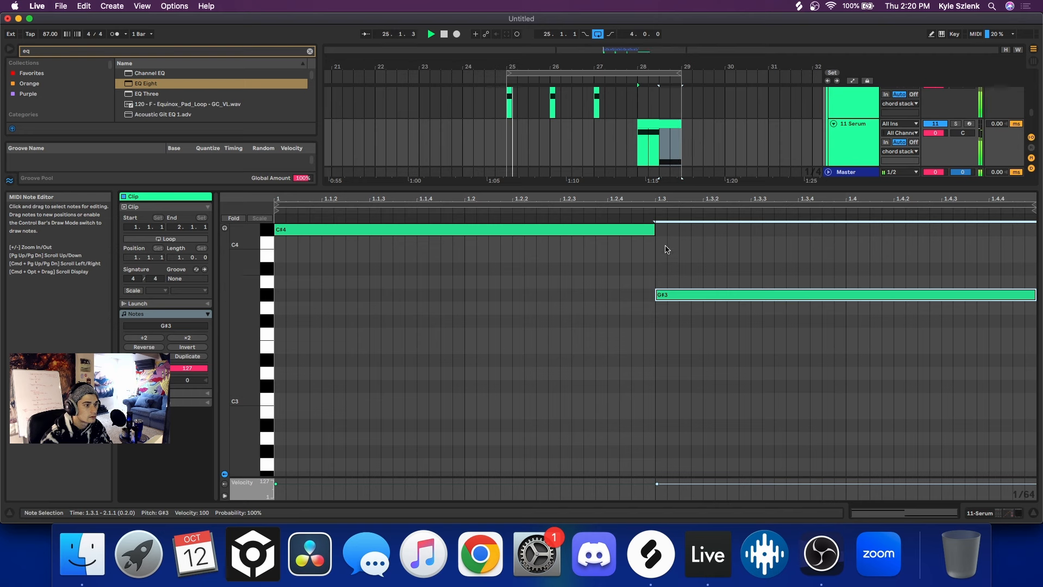
drag(641, 231, 638, 243)
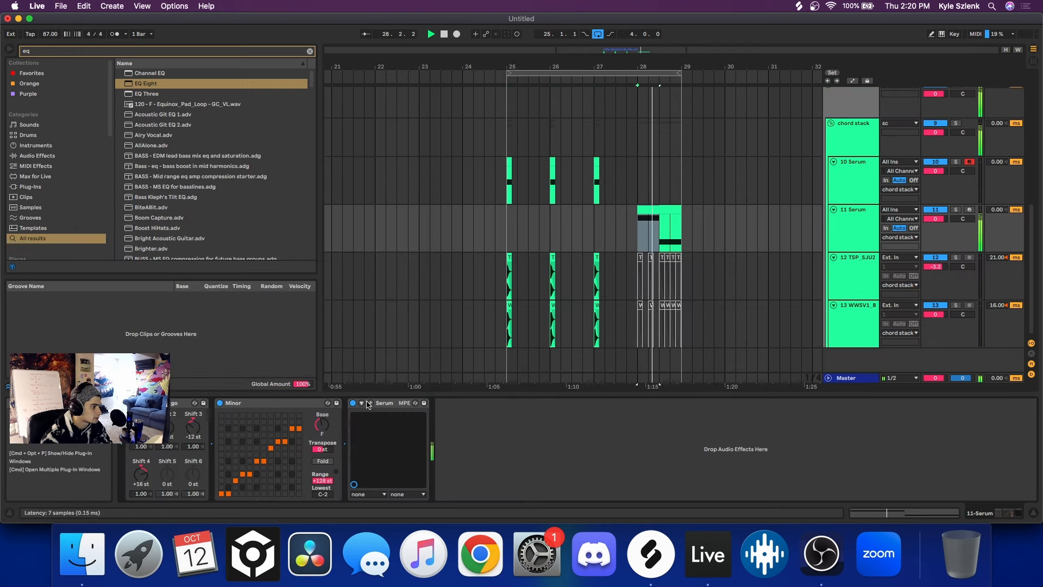
Step: In the duplicated track's Serum, set oscillator A's octave to 0 and envelope 1's attack to 989 ms
click(363, 402)
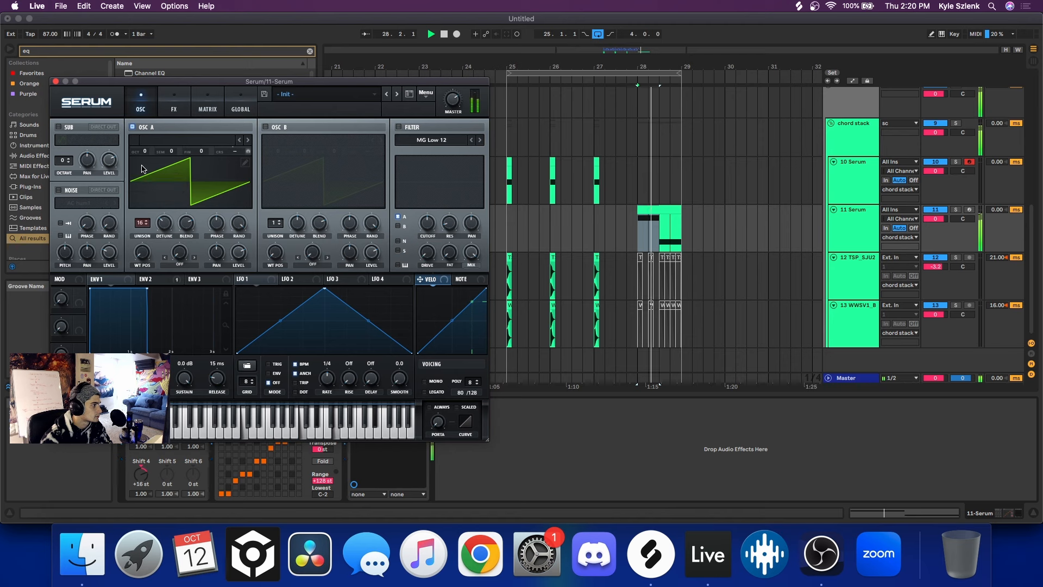
drag(90, 288, 141, 289)
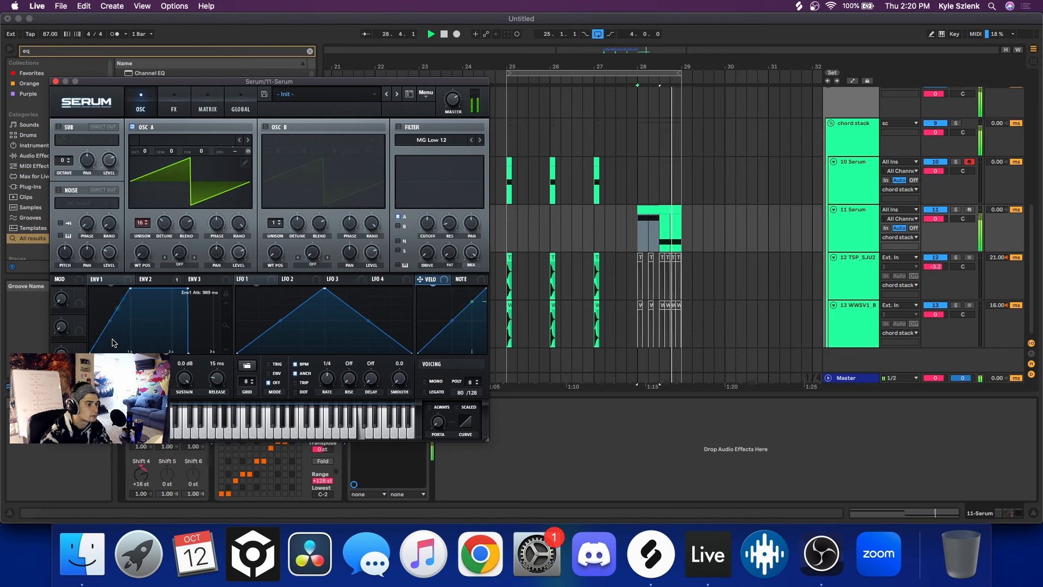
Step: Raise the second note in the bar 28 Serum clip by an octave to G#4
click(662, 211)
double_click(662, 211)
click(712, 277)
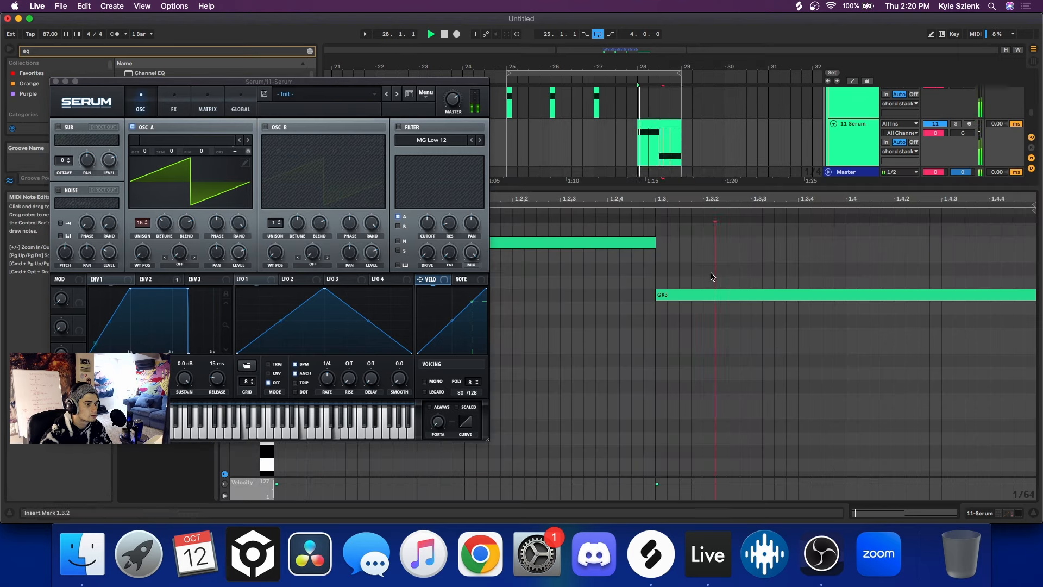
click(713, 296)
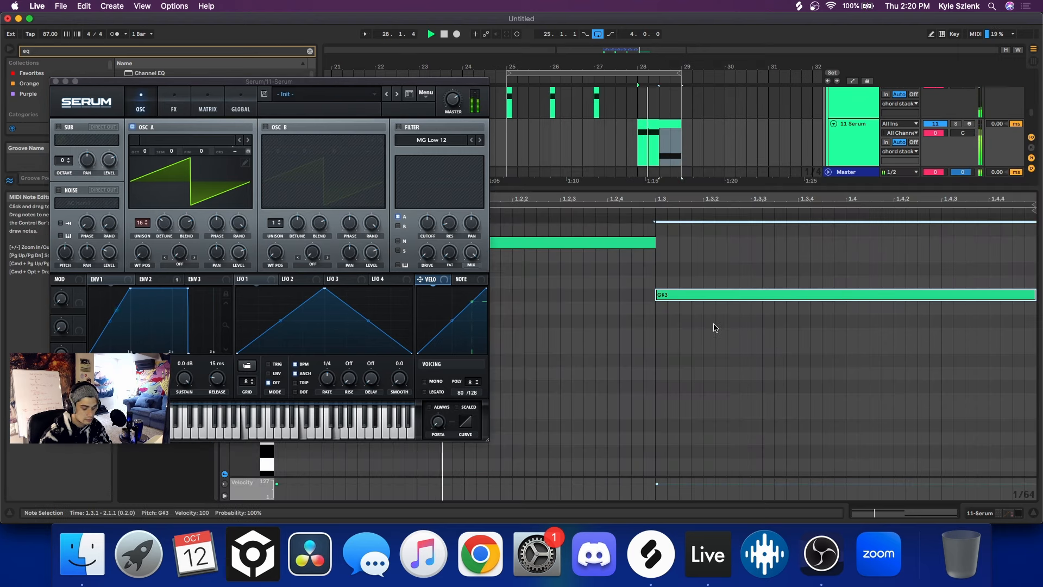
key(shift+Up)
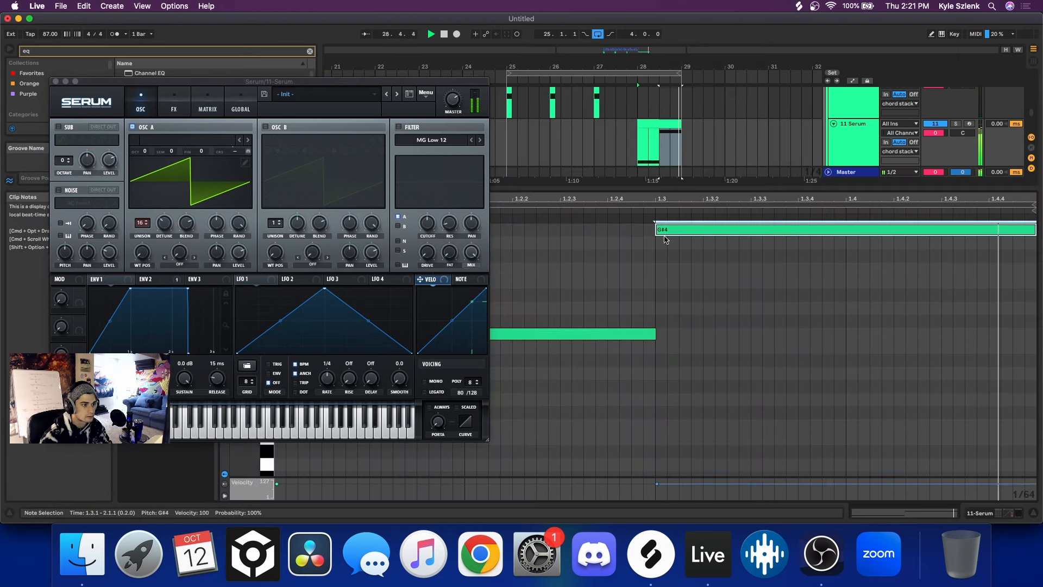
Step: Lower both notes by an octave, then raise only the first note back up to C4
key(super+a)
key(shift+Down)
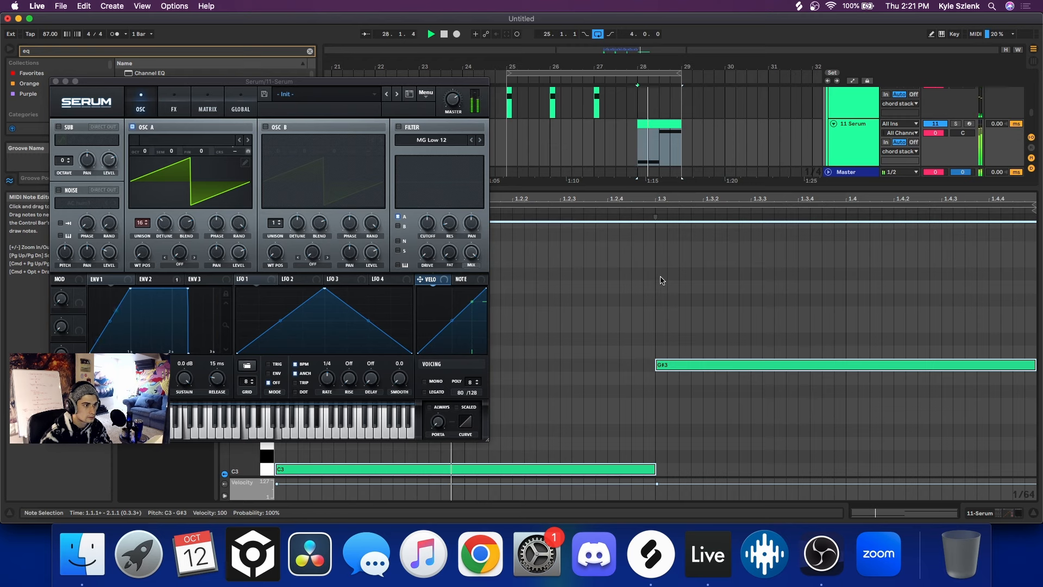
click(600, 386)
click(589, 469)
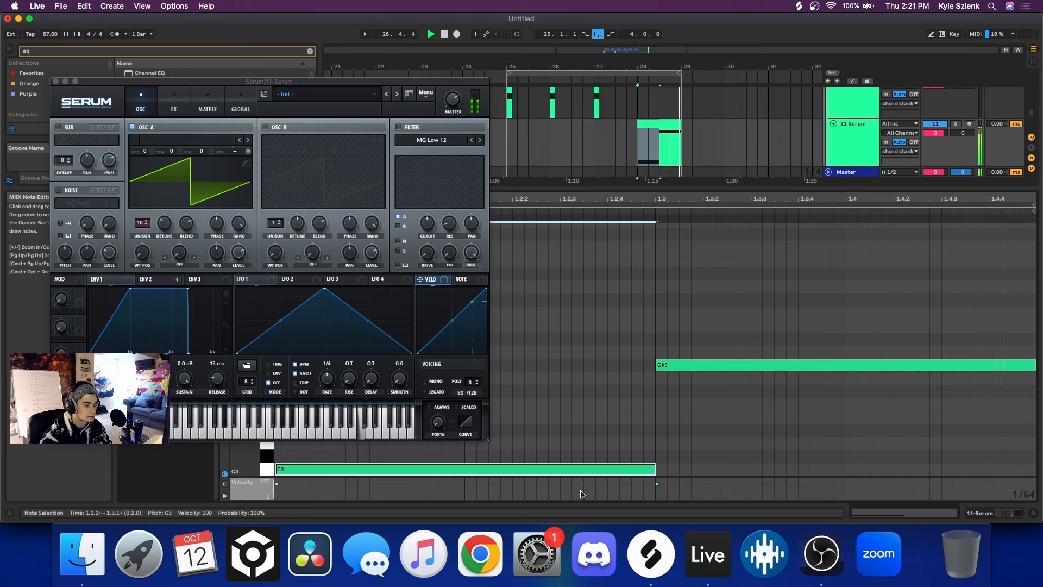
key(shift+Up)
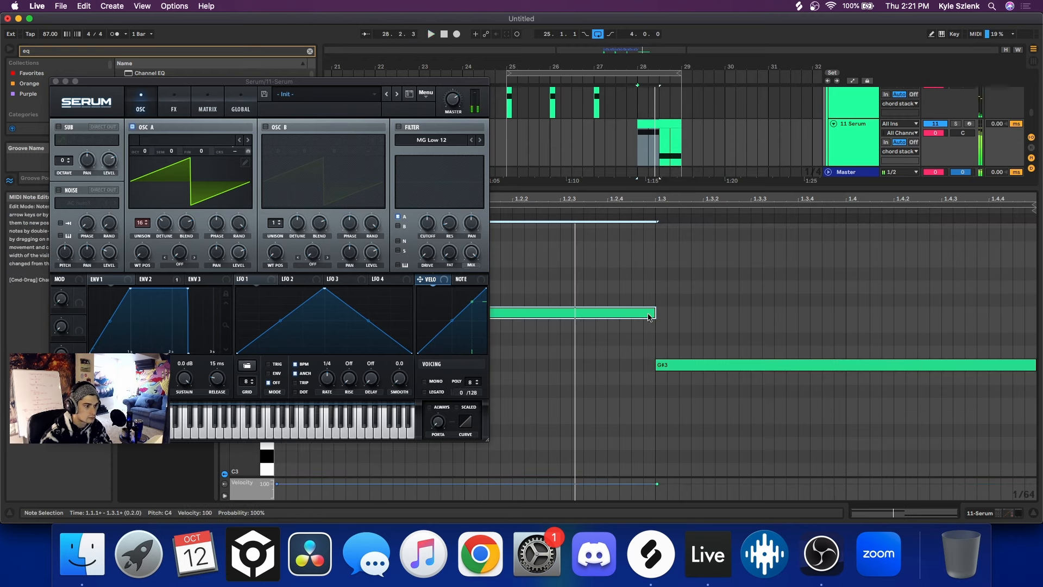
Step: Shorten the first C4 note to end at 1.2.2
drag(656, 311, 513, 312)
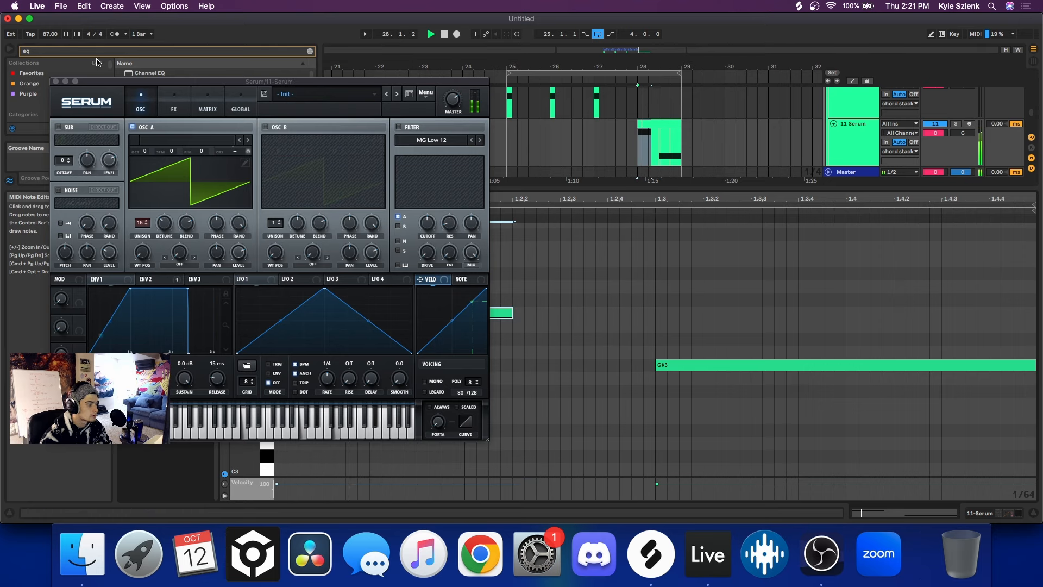
Step: In the bar 28 Serum clip, extend the C4 note to 1.2.3 and add an F3 note from 1.2.3 to 1.3
click(55, 82)
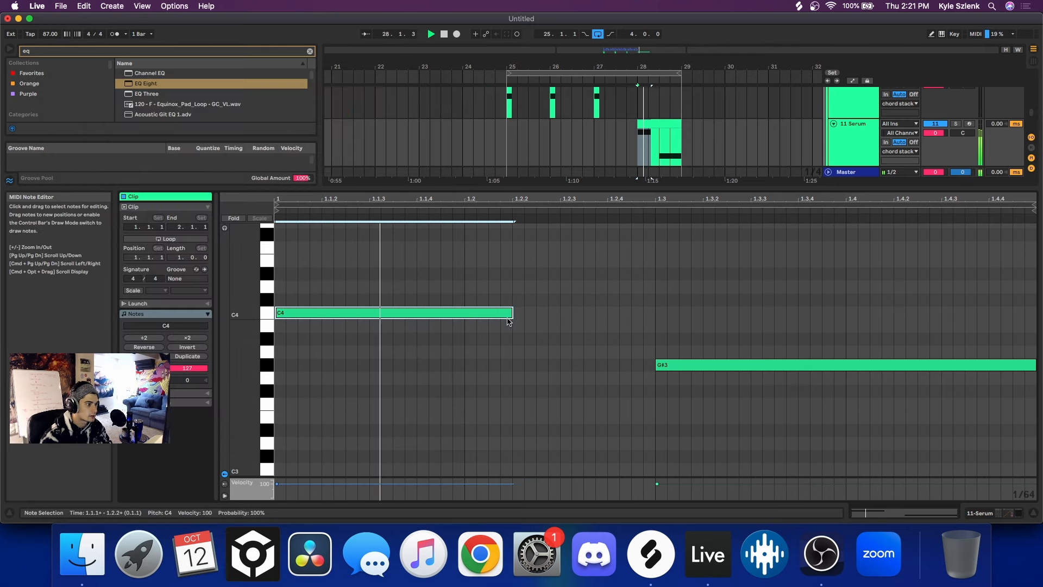
drag(513, 311, 559, 312)
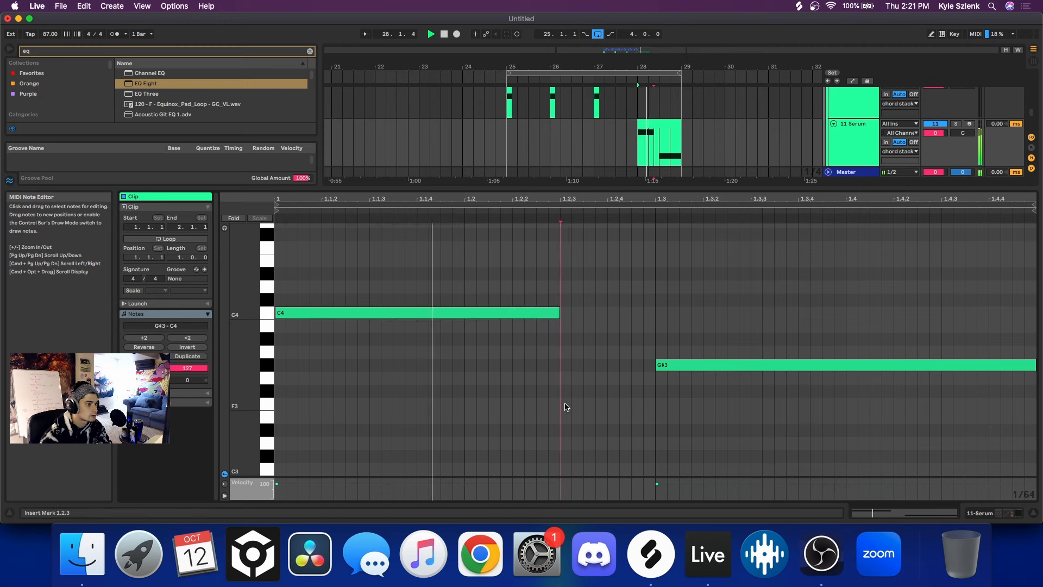
double_click(565, 405)
drag(572, 405, 656, 406)
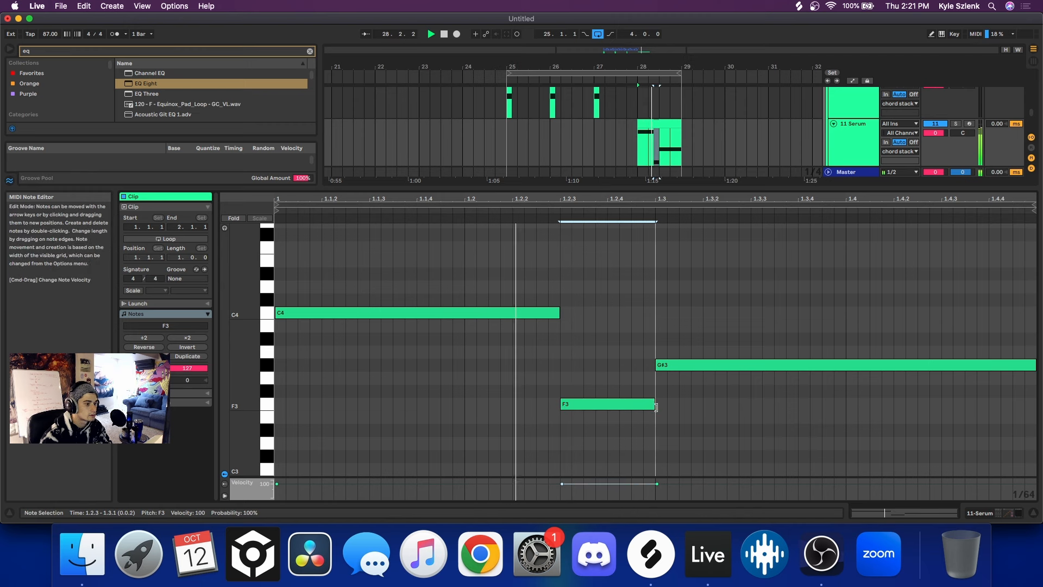
click(659, 123)
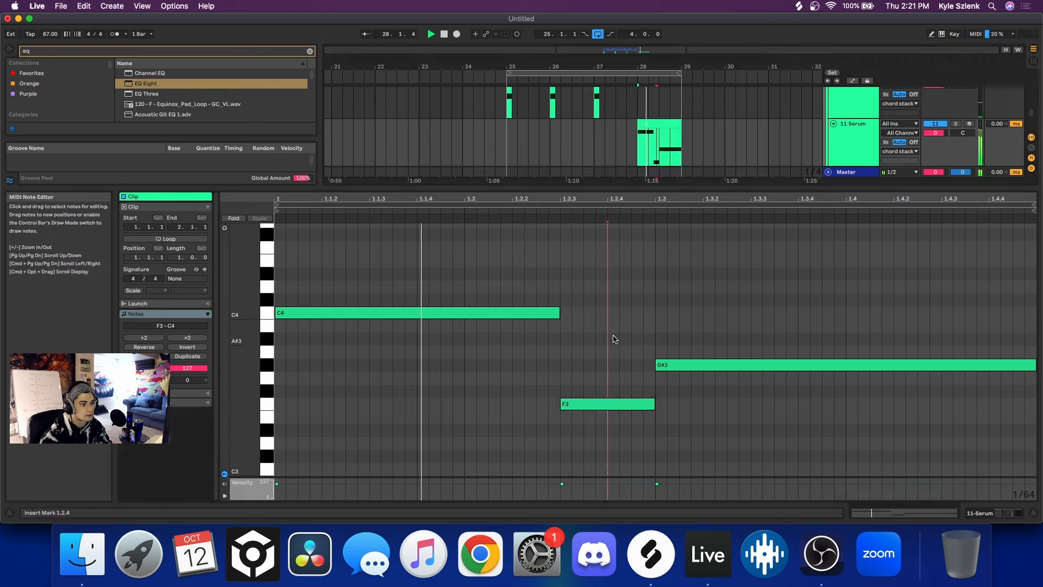
Step: Try the F3 and G#3 notes an octave higher and bring them back down
drag(612, 337, 748, 440)
key(shift+Up)
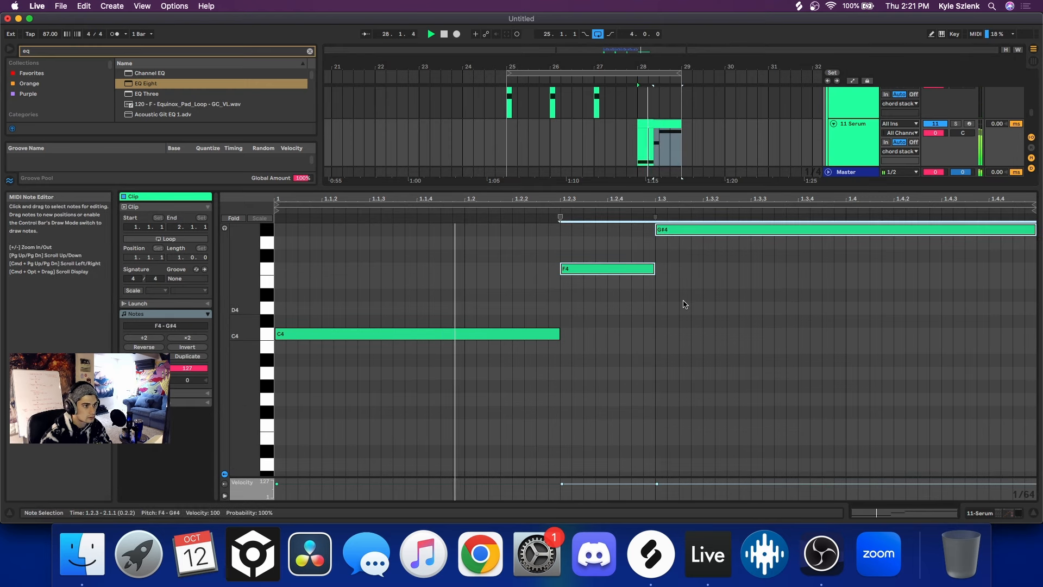
key(shift+Down)
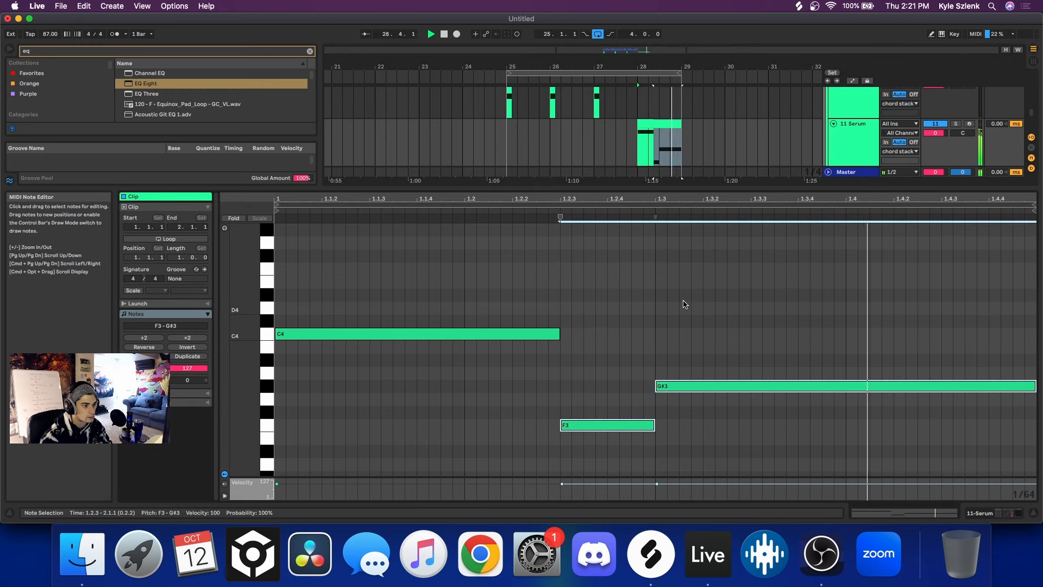
Step: Move the short middle note up to C#4, play the clip back and close the note editor
click(625, 367)
drag(610, 425, 610, 326)
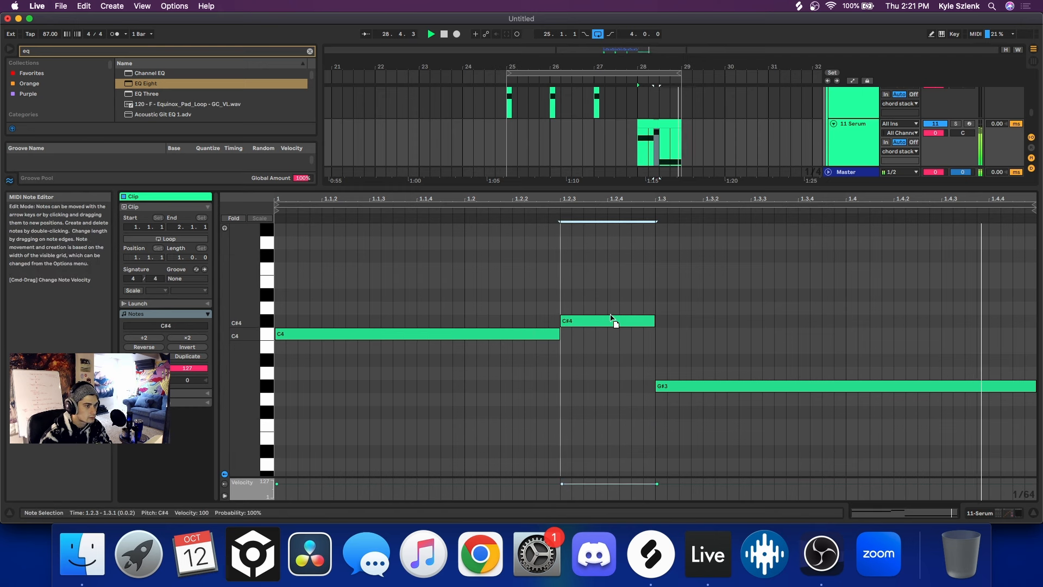
click(656, 124)
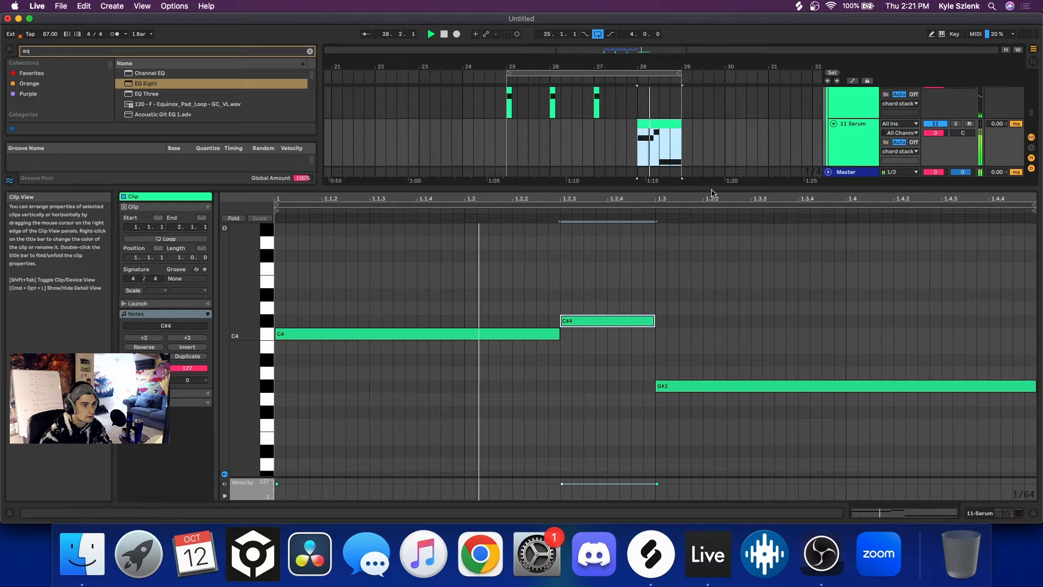
drag(712, 190, 708, 506)
key(space)
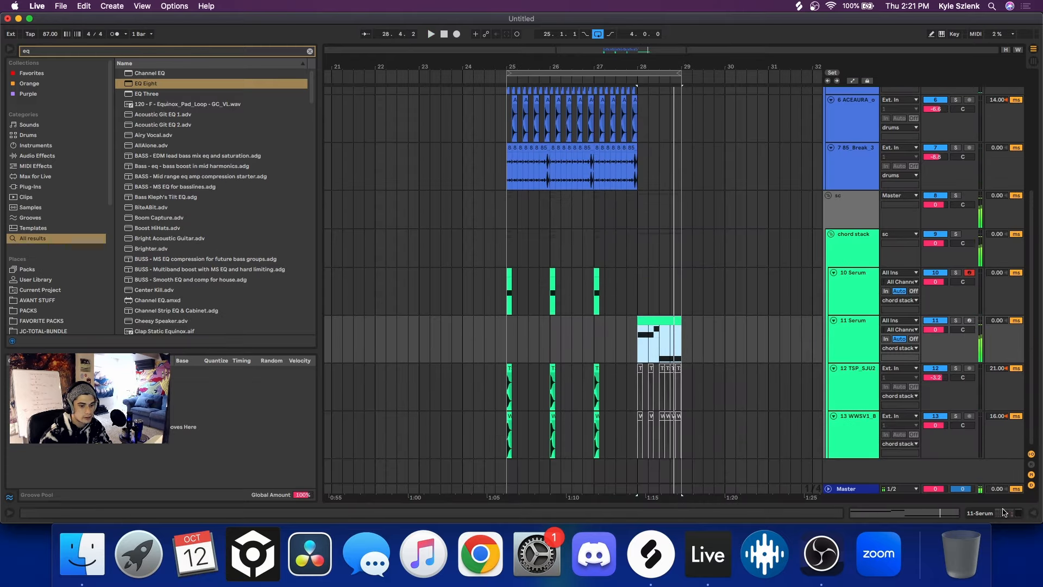
Step: In track 11's Serum, set envelope 1's release to 303 ms, trying oscillator A at octave -1 before returning it to 0
click(1004, 513)
key(space)
click(371, 403)
key(space)
key(space)
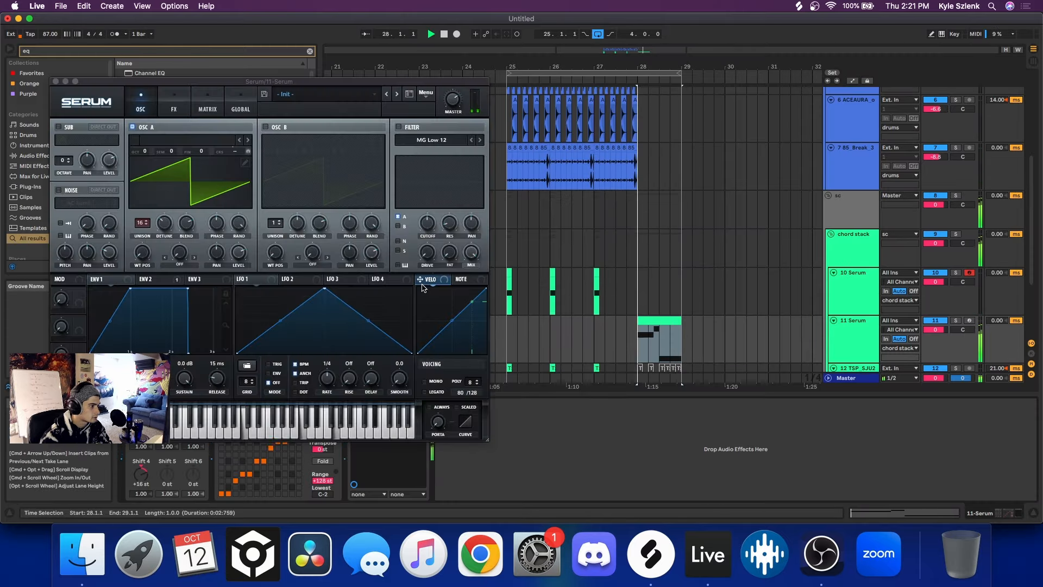
drag(216, 378, 220, 371)
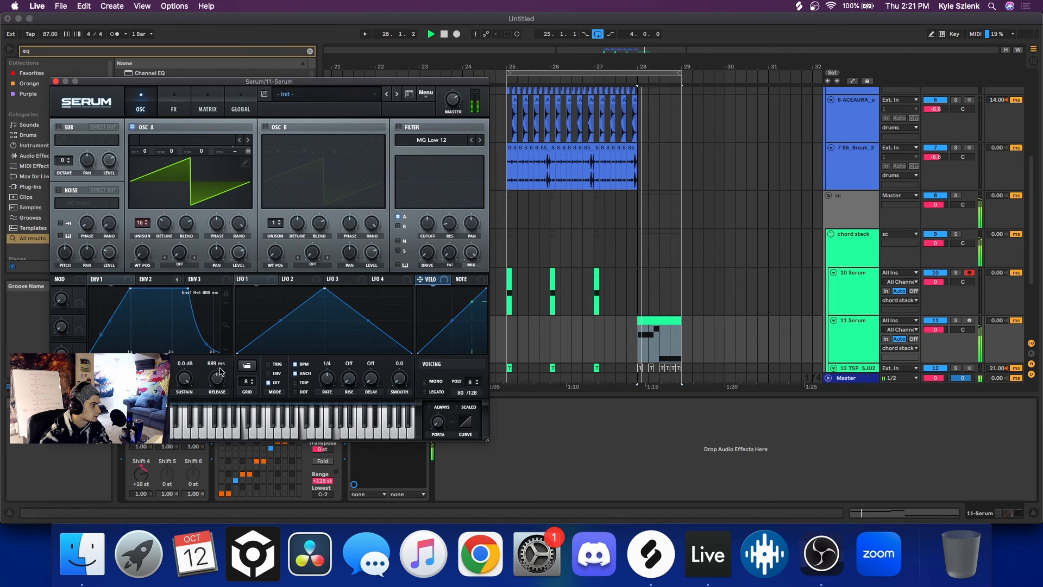
drag(144, 151, 146, 157)
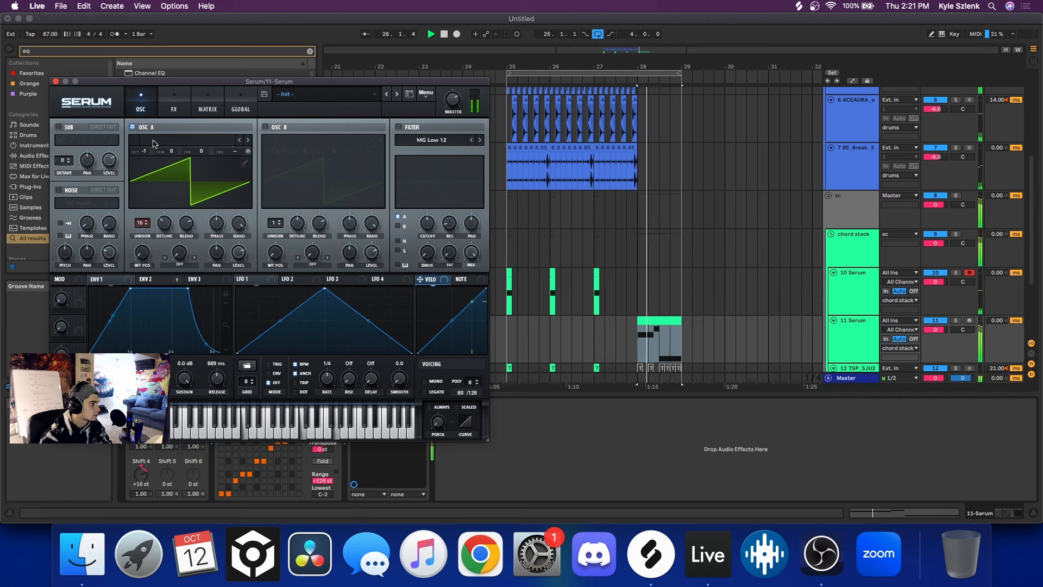
drag(148, 157, 151, 143)
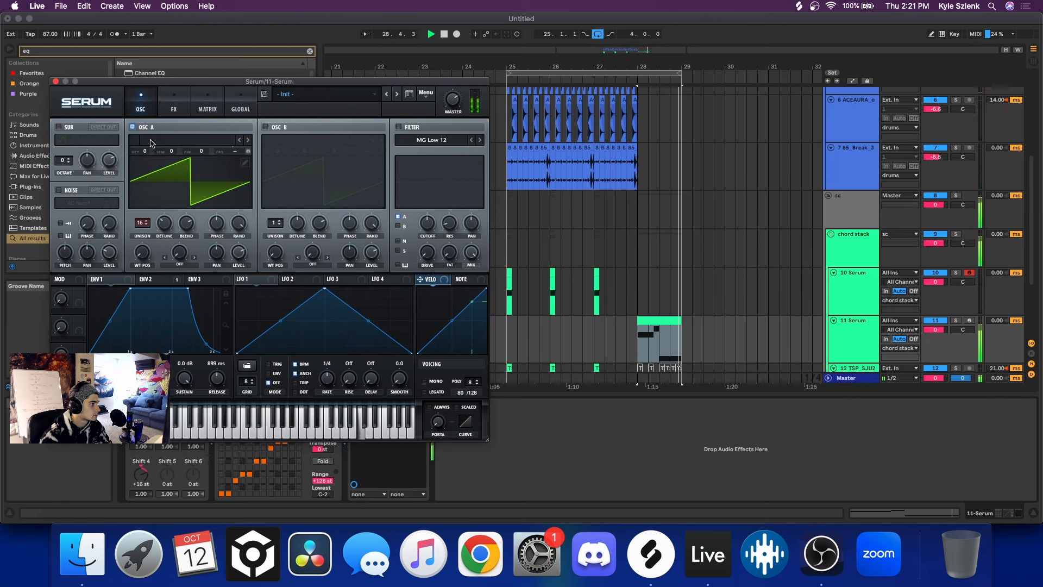
drag(222, 369, 216, 387)
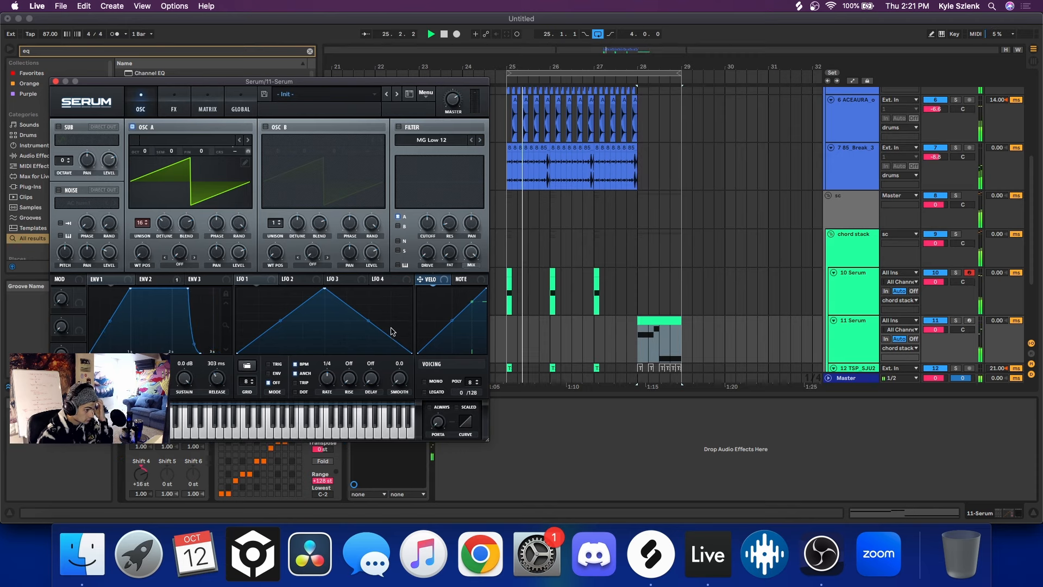
Step: Duplicate the kick at the start of bar 28 onto beats 28.2 and 28.3
click(509, 272)
scroll(600, 285, down, 3)
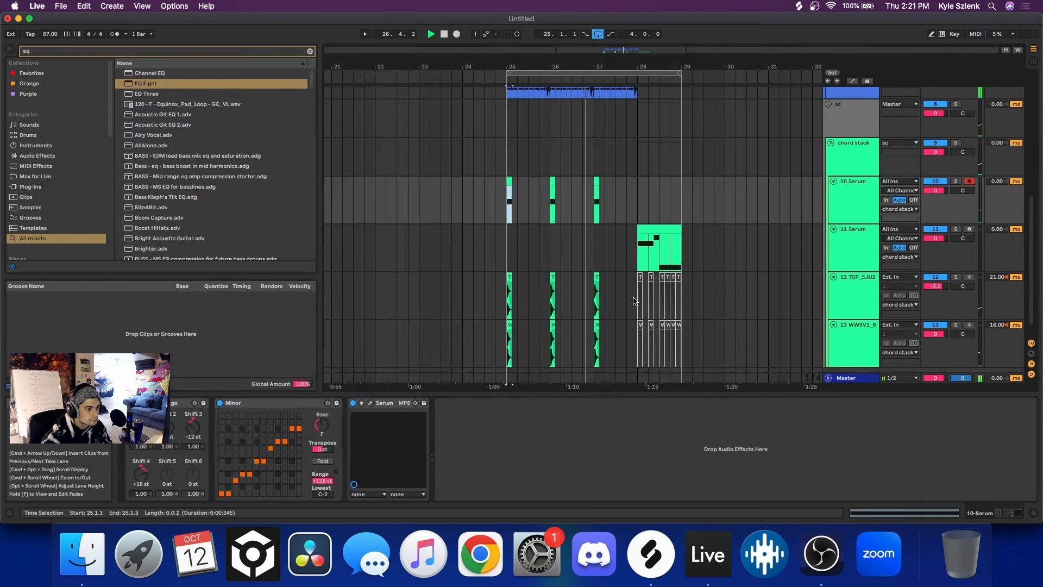
scroll(634, 296, down, 1)
scroll(634, 284, up, 10)
scroll(657, 185, up, 3)
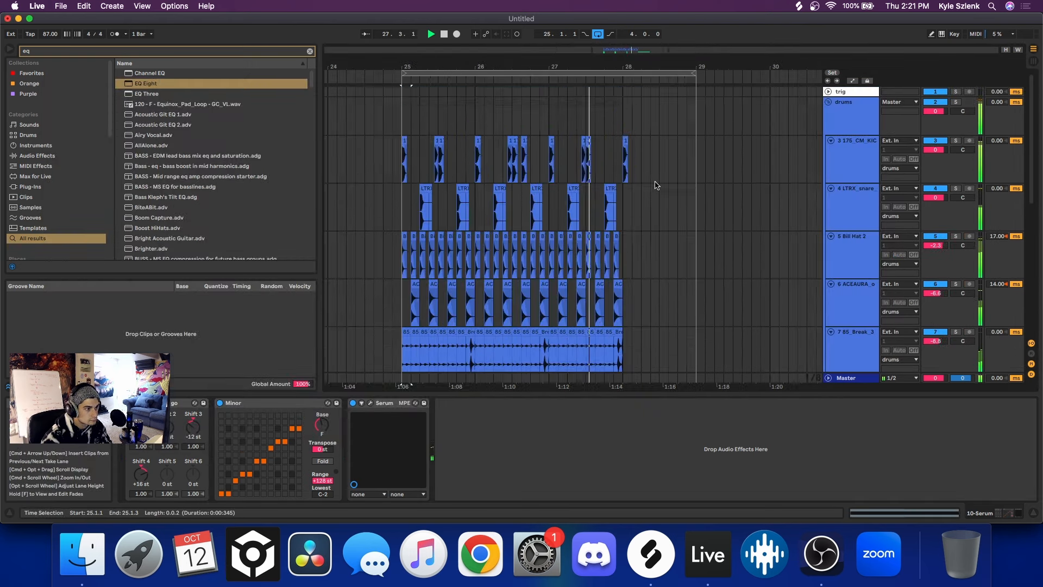
scroll(641, 179, up, 3)
drag(625, 171, 594, 164)
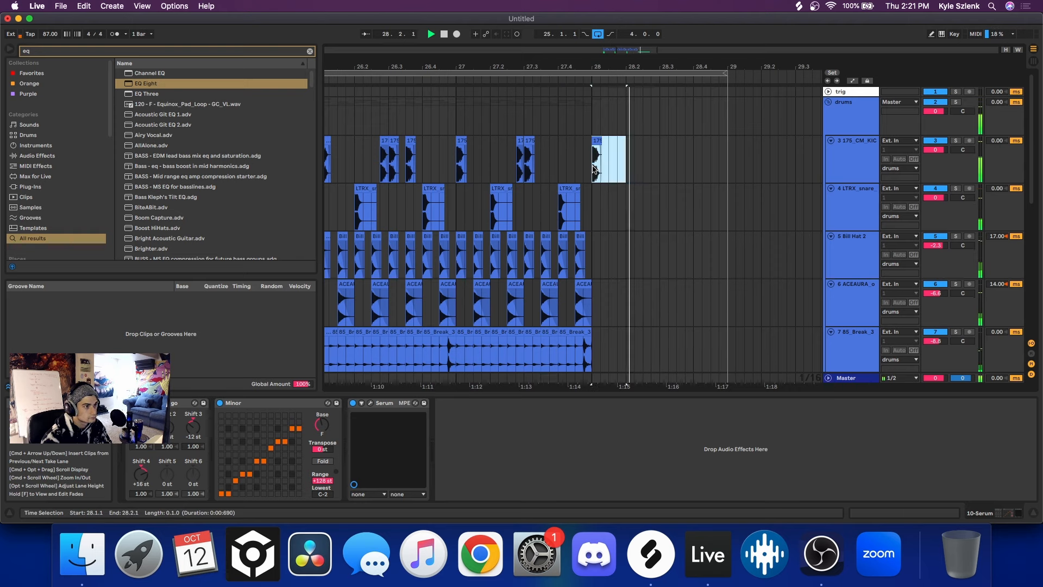
key(super+d)
key(super+d)
Step: Duplicate the 28.3 kick at half-beat spacing to 28.3.3 and 28.4
drag(670, 153, 644, 148)
click(595, 141)
scroll(693, 151, up, 3)
key(space)
key(super+d)
key(super+d)
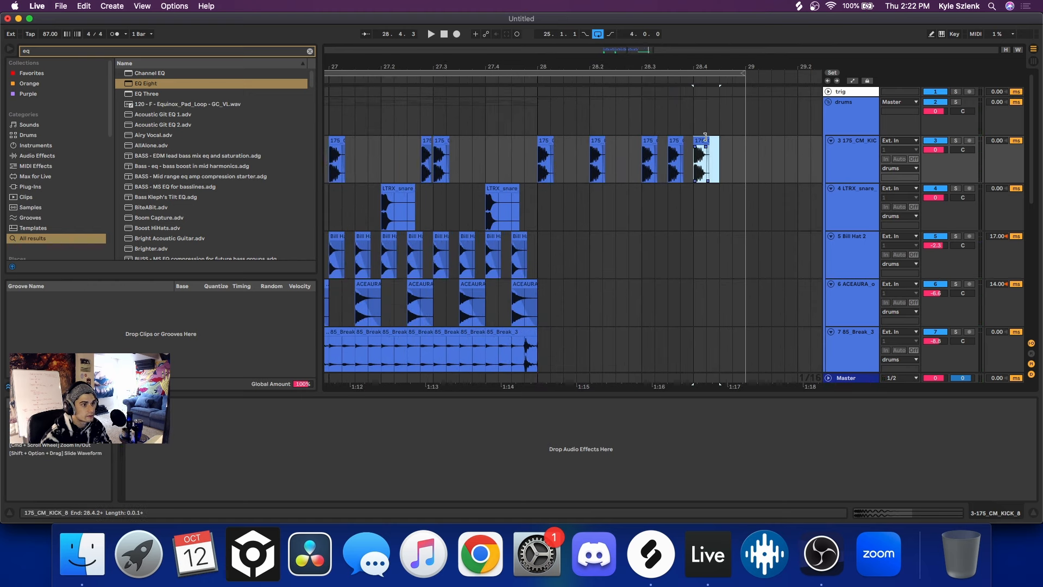
Step: Fill the last beat of bar 28 with sixteenth-note kick duplicates up to bar 29 and play from bar 28
key(super+d)
key(super+d)
key(super+d)
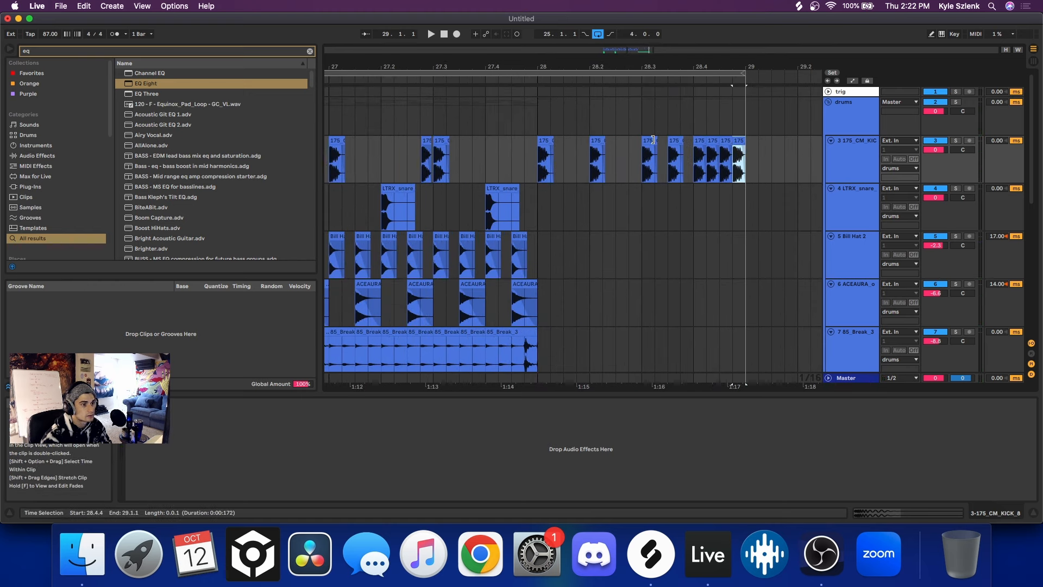
click(545, 142)
key(space)
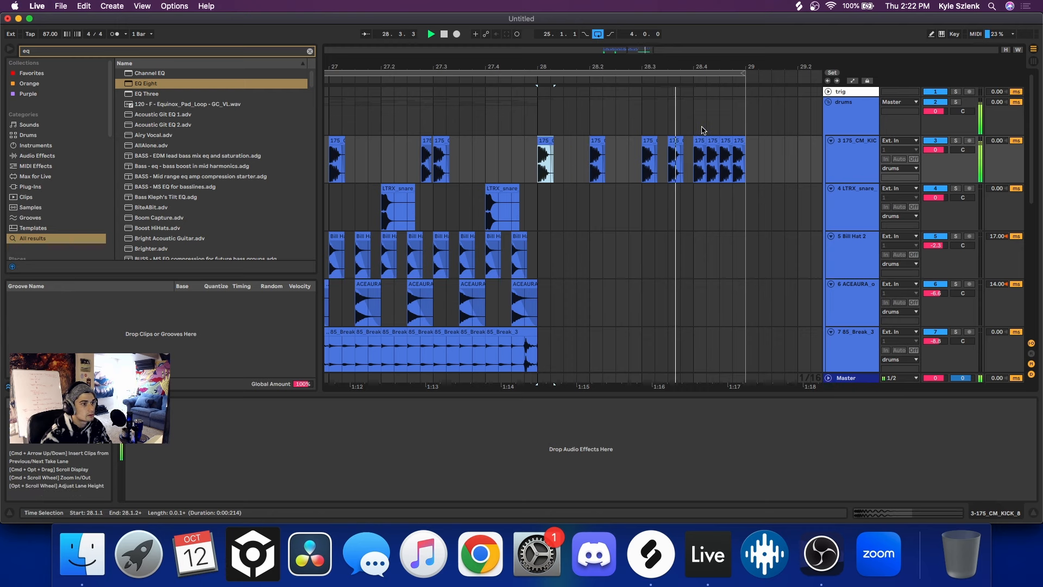
Step: Insert a MIDI track below 11 Serum that receives its MIDI from 11-Serum, and make the window full screen
scroll(670, 210, down, 5)
scroll(581, 232, down, 5)
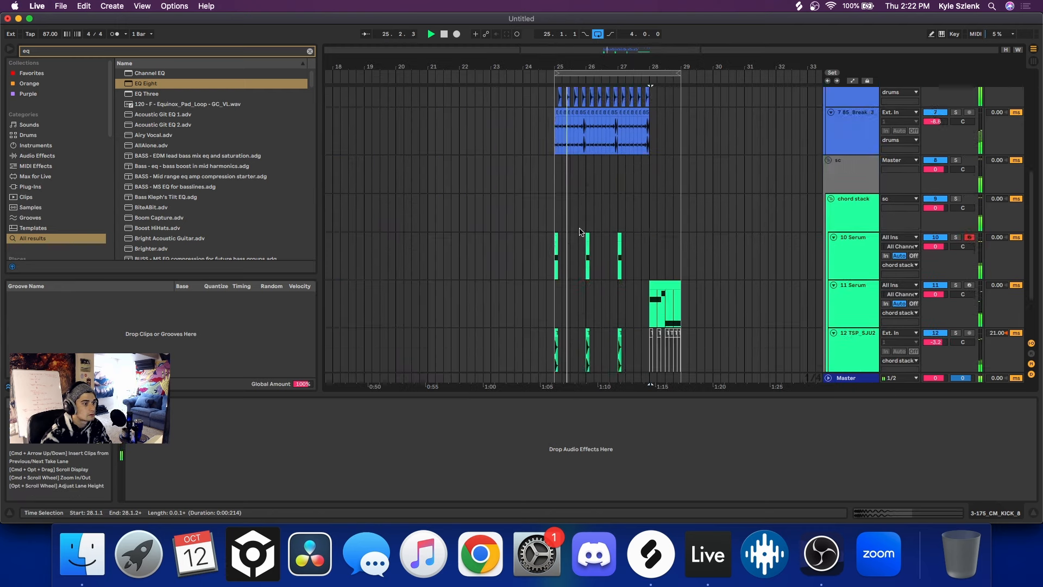
click(854, 236)
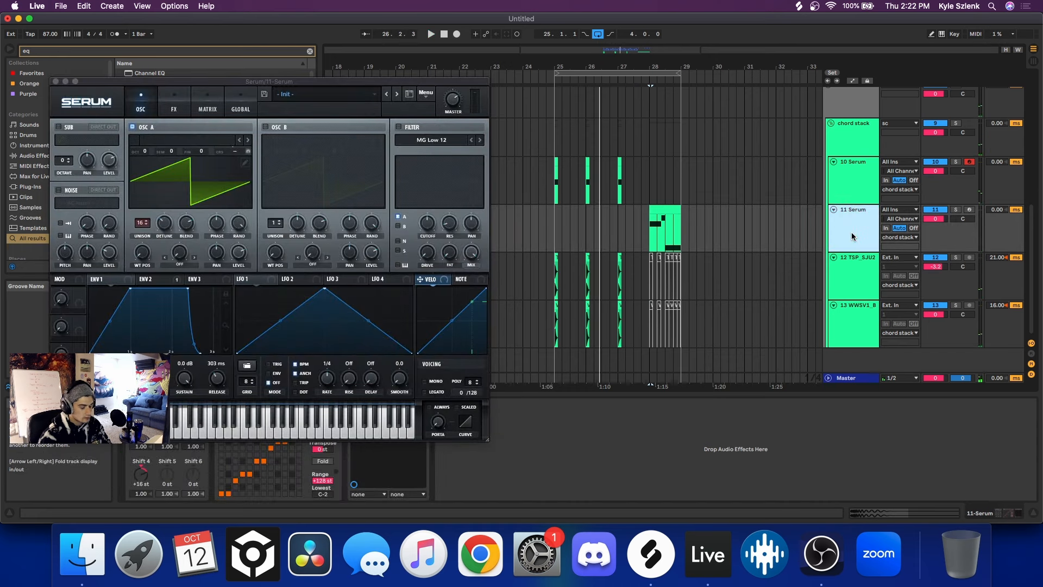
key(super+shift+t)
drag(681, 228, 650, 229)
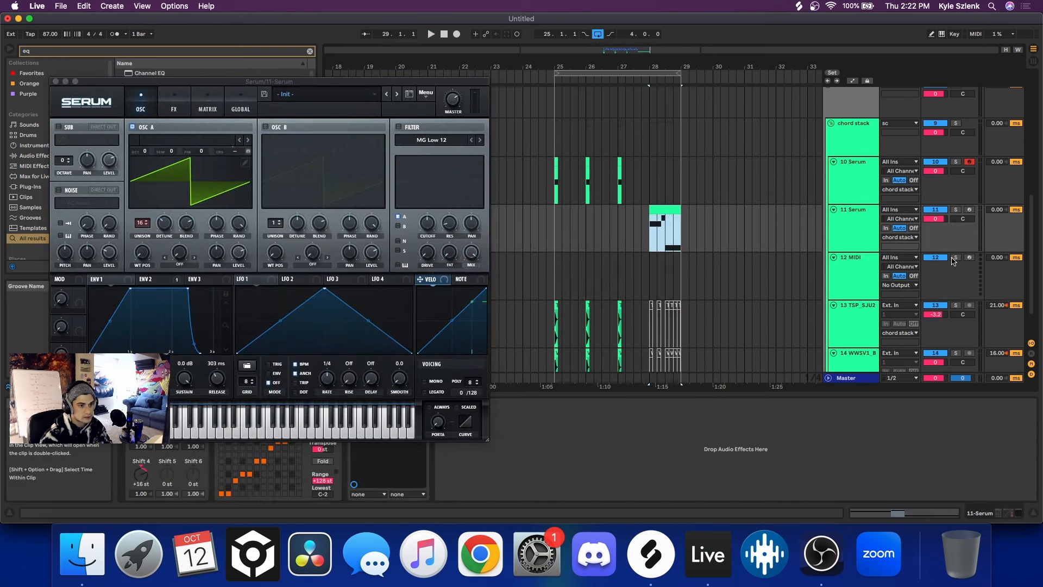
click(854, 258)
click(914, 257)
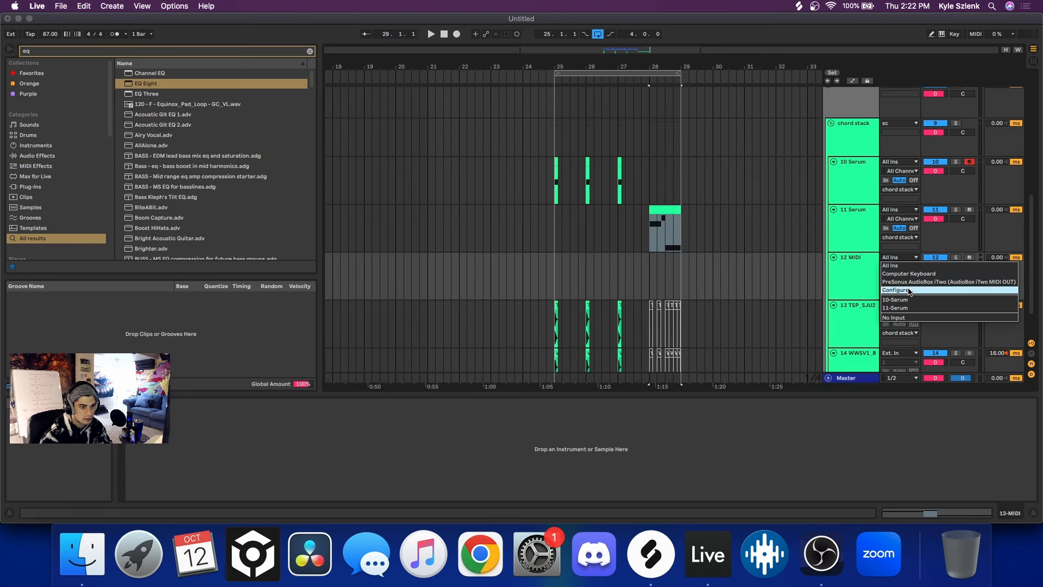
click(907, 309)
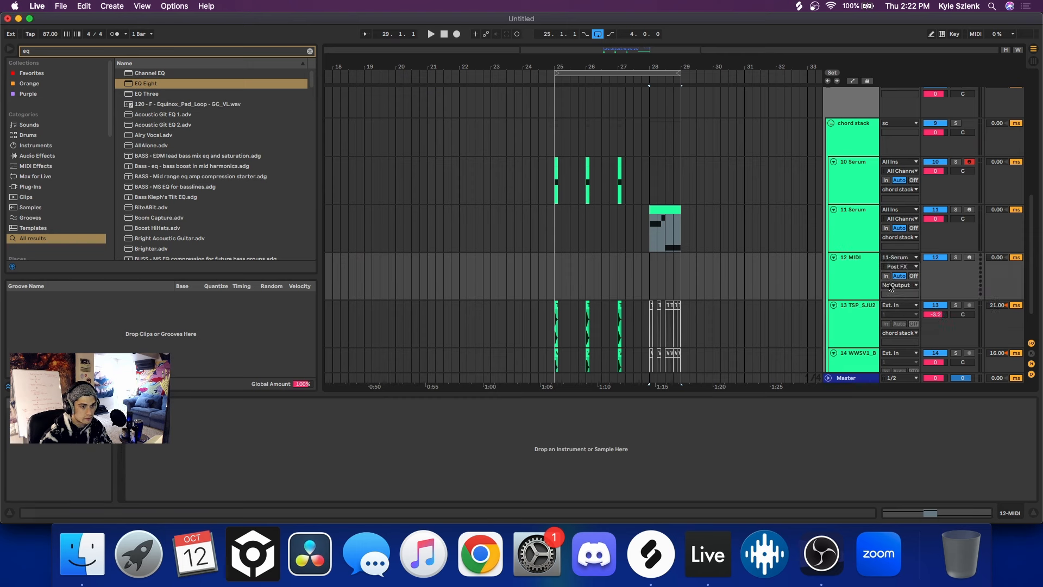
click(29, 19)
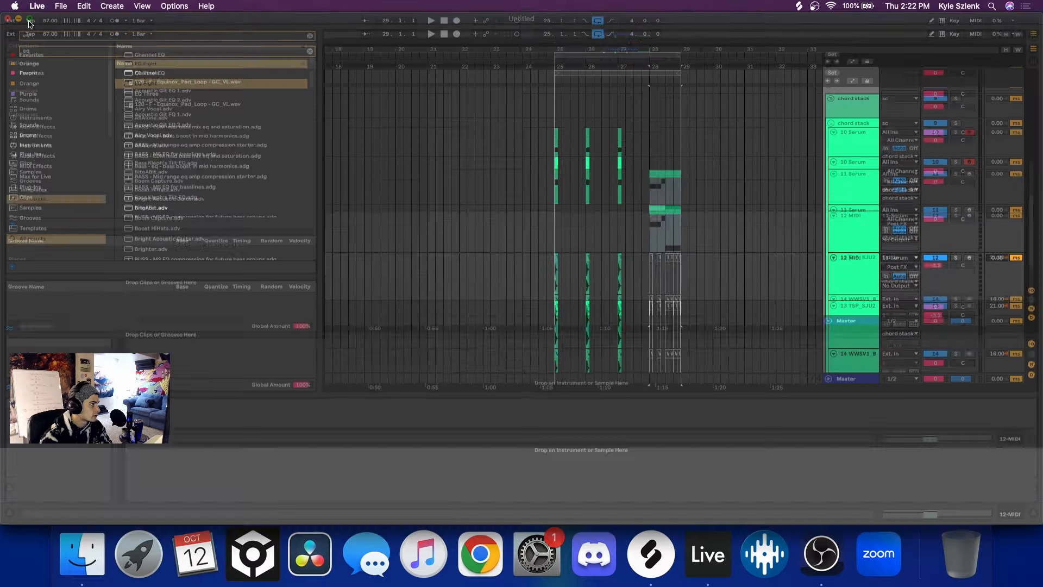
Step: Arm the new MIDI track and record the chord notes coming from 11-Serum across bar 28
click(665, 242)
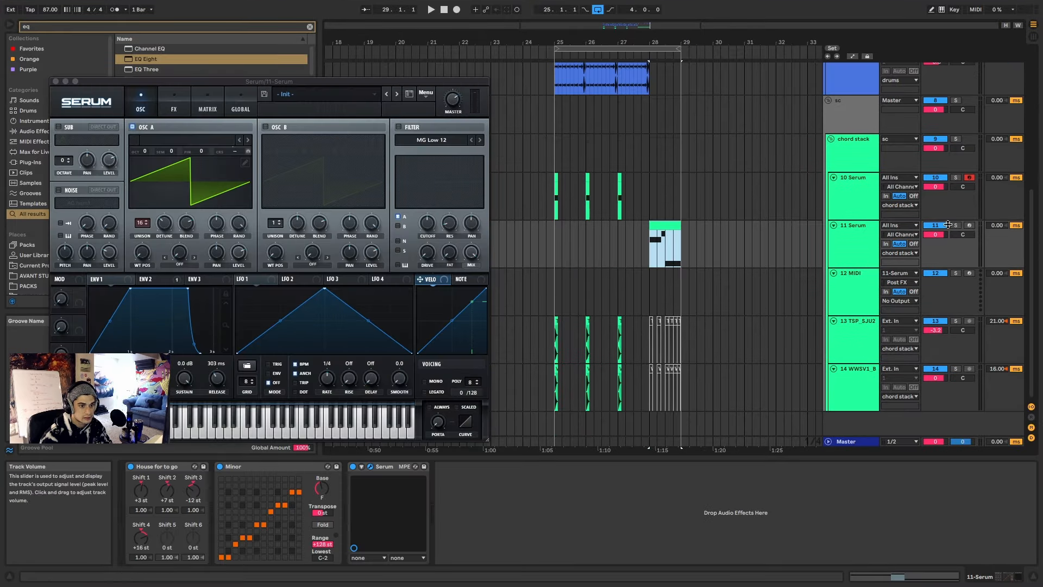
click(866, 284)
click(967, 274)
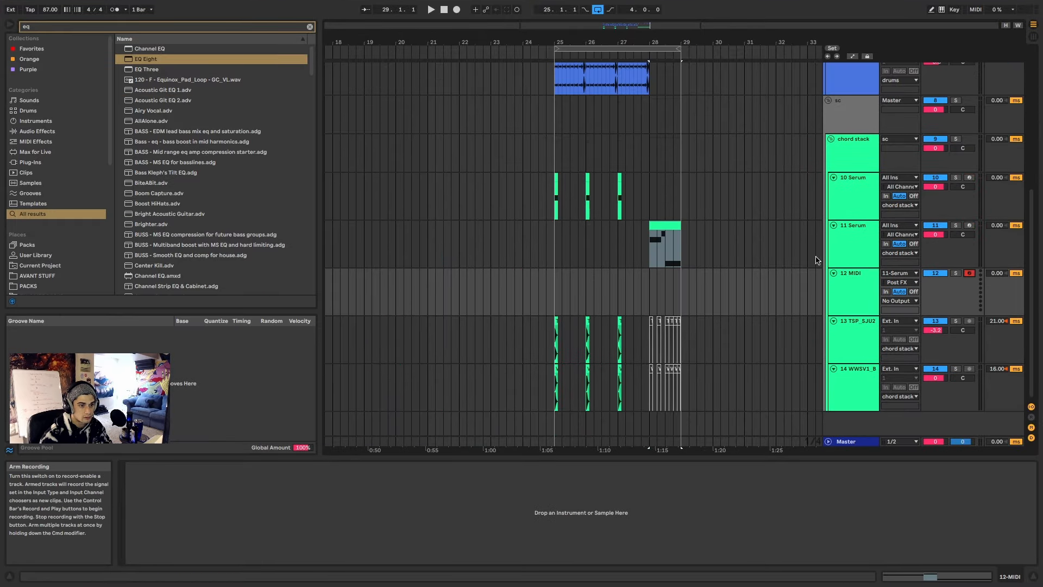
click(456, 10)
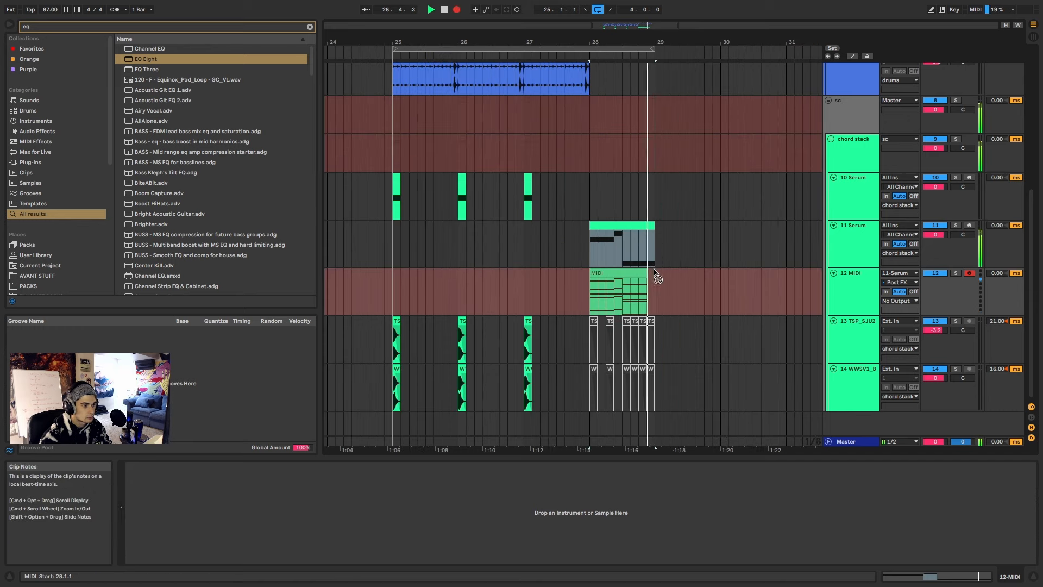
key(space)
Step: Delete the stray MIDI clip recorded at bar 25 and solo the recorded MIDI track
click(597, 274)
drag(427, 289, 363, 287)
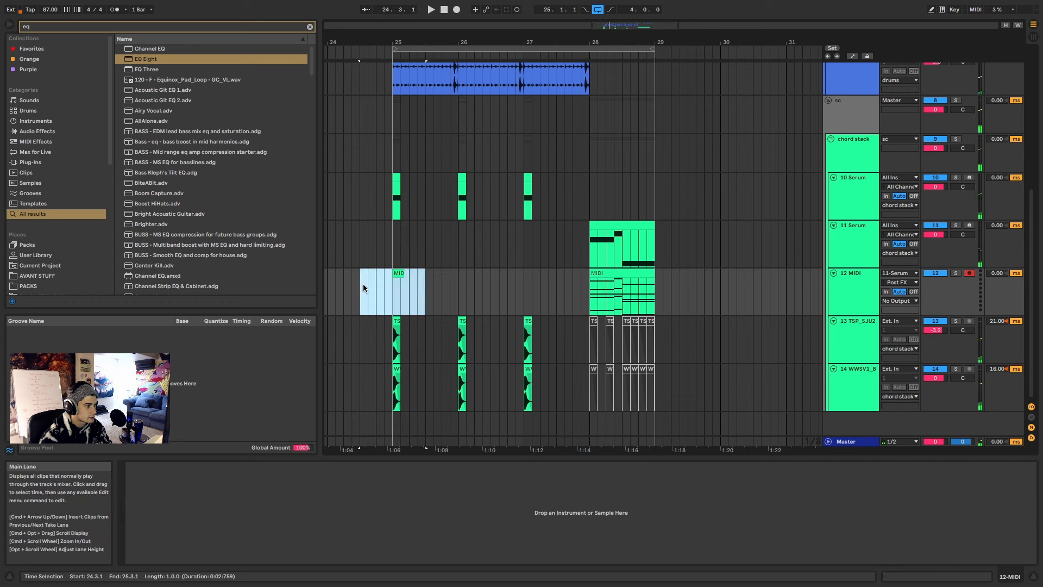
click(598, 273)
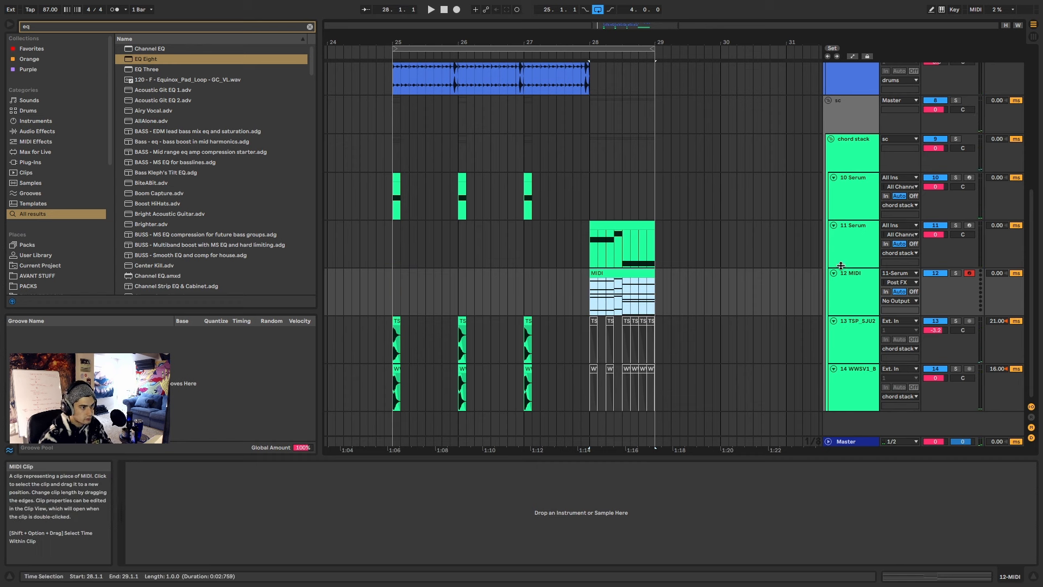
click(955, 273)
Step: Load Operator onto the soloed MIDI track and set oscillator A's waveform to Square D
key(super+f)
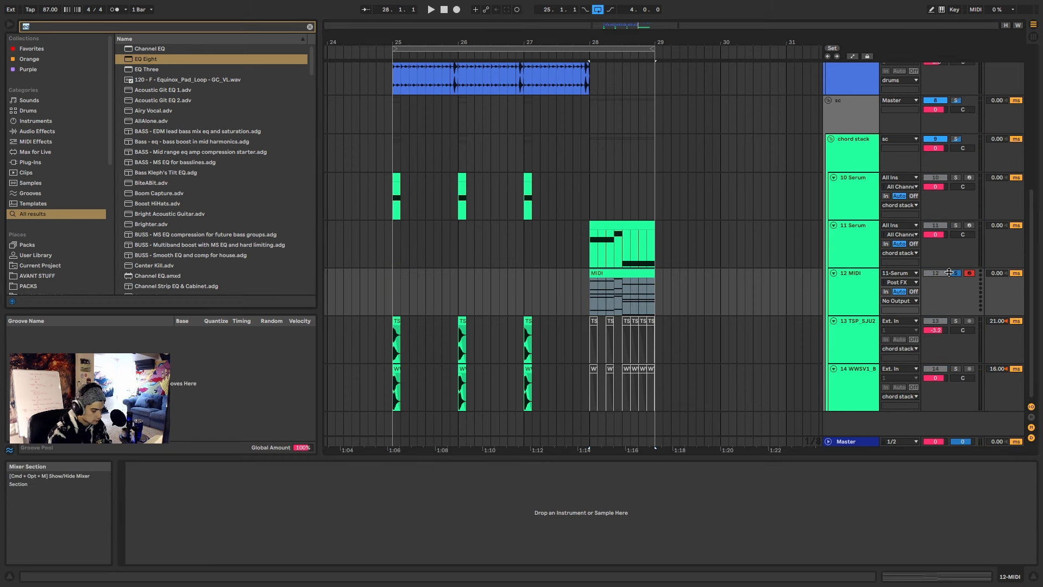
text(operat)
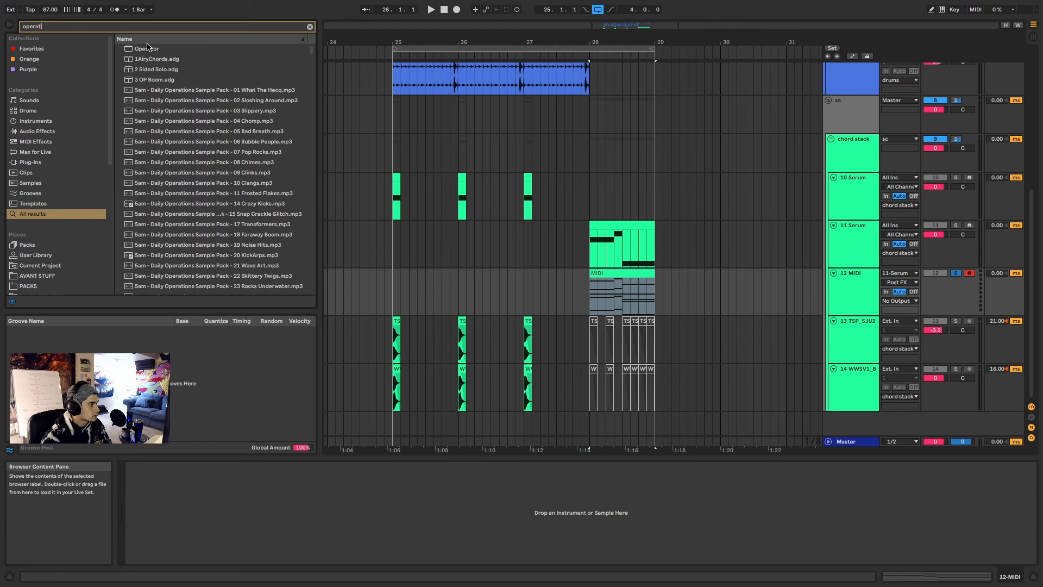
double_click(148, 48)
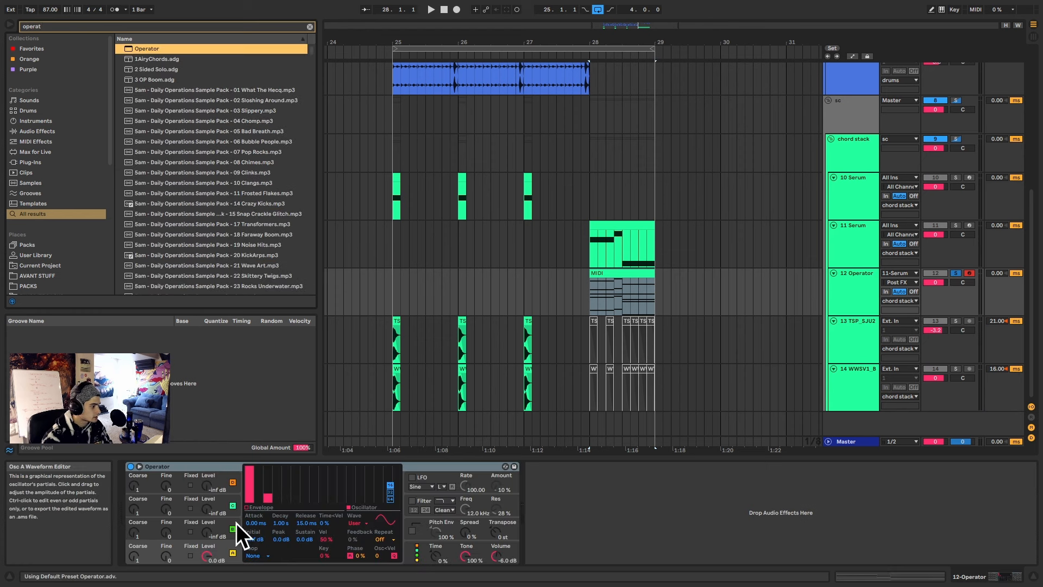
click(361, 523)
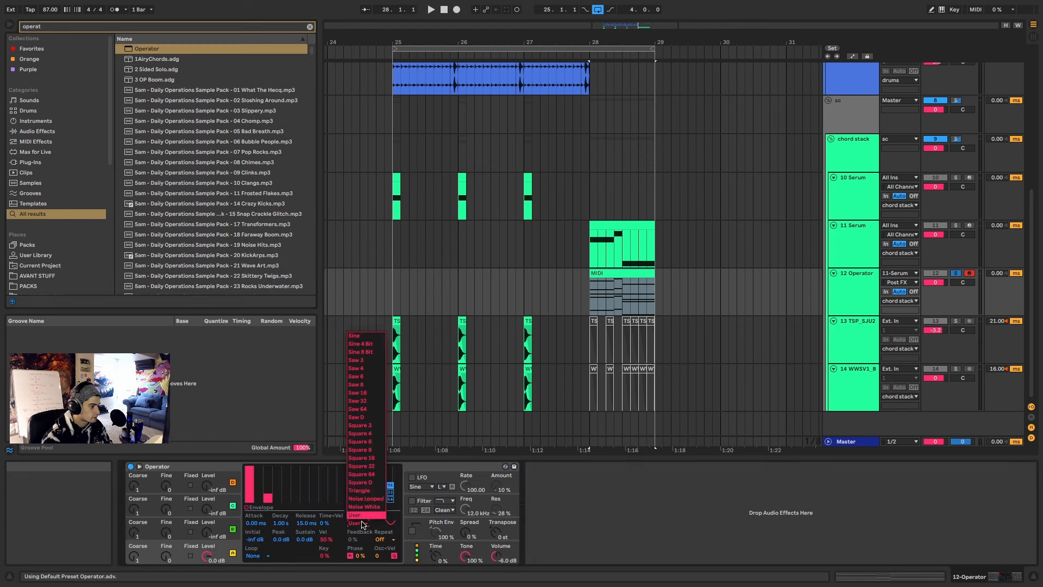
click(370, 483)
Step: Insert an Arpeggiator ahead of Operator, play from bar 28 and set the arpeggio rate to 1/64
key(super+f)
text(arp)
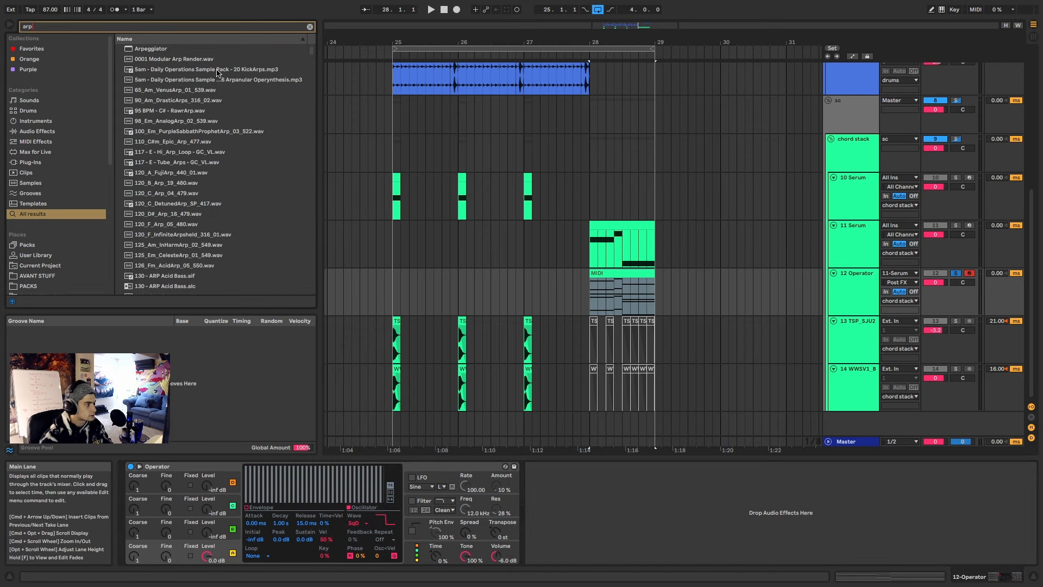
double_click(128, 49)
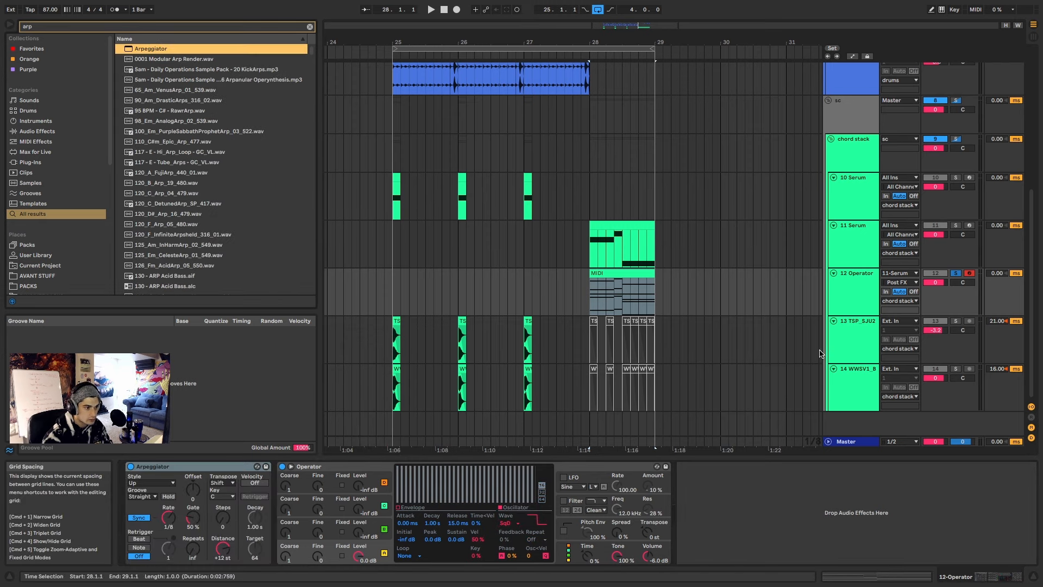
key(space)
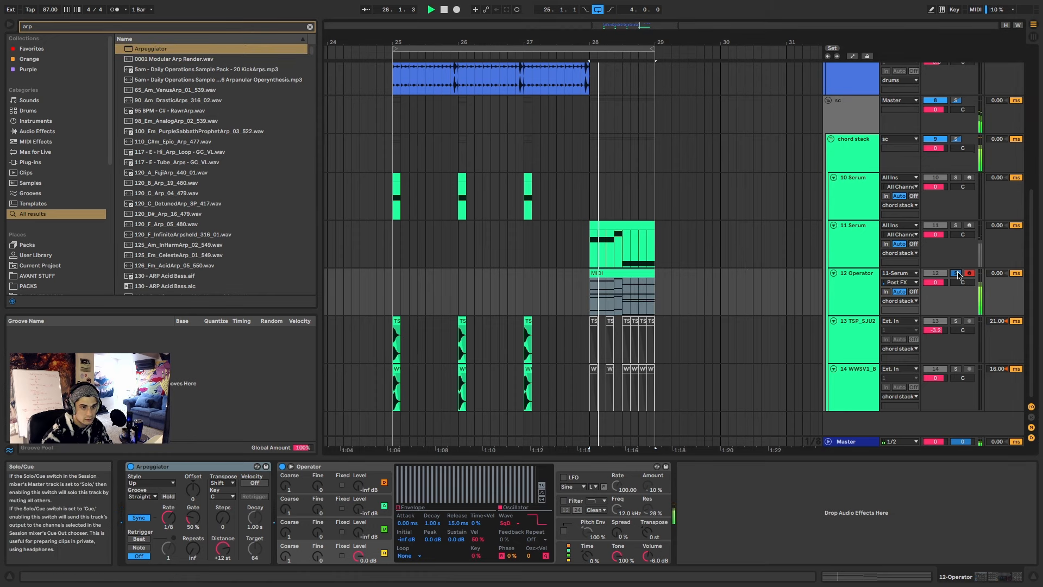
key(space)
key(space)
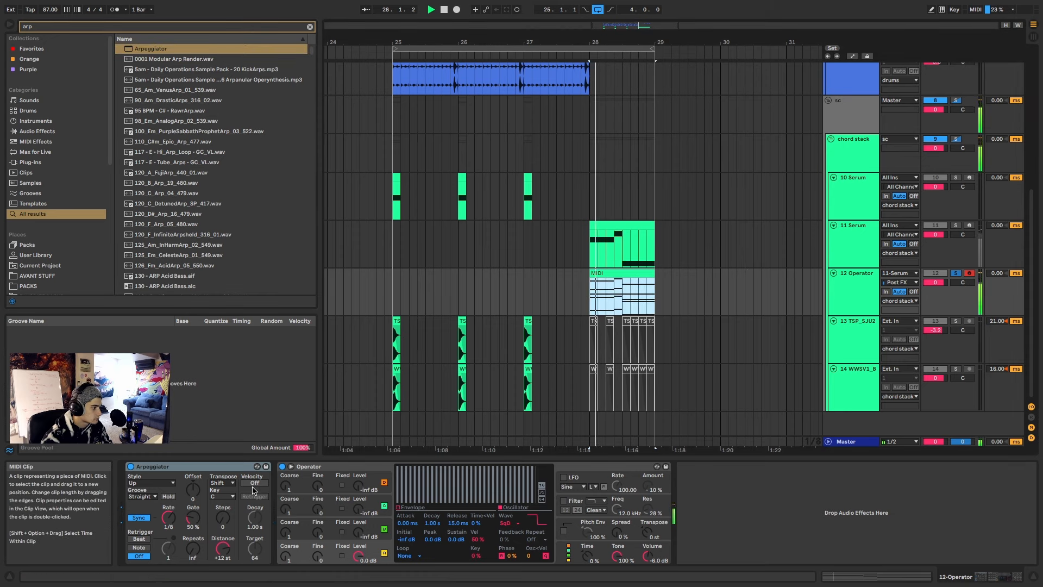
drag(168, 519, 169, 506)
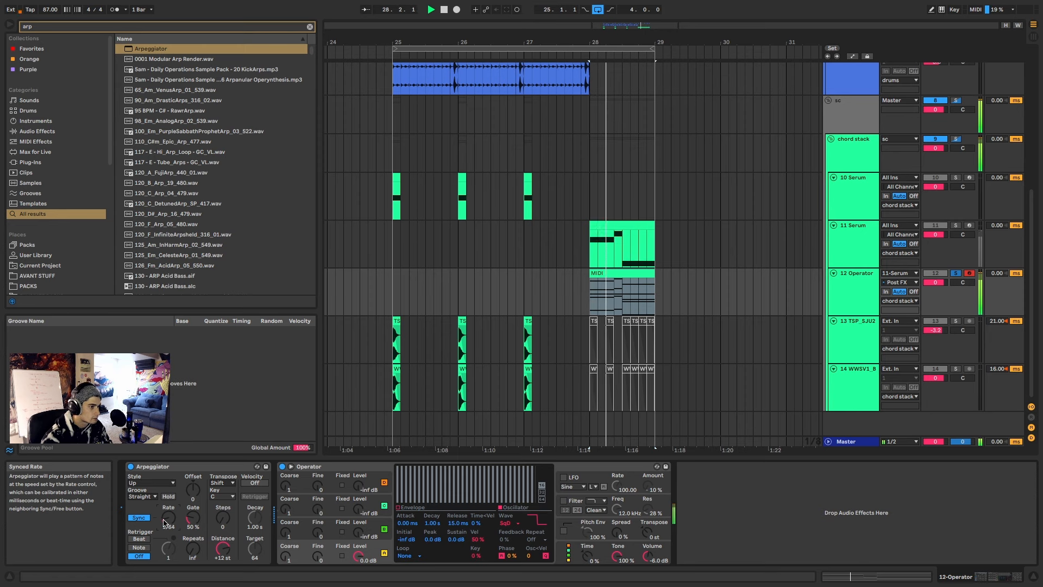
Step: Transpose the chord starting on beat 3 of the Operator clip up an octave
key(shift+Tab)
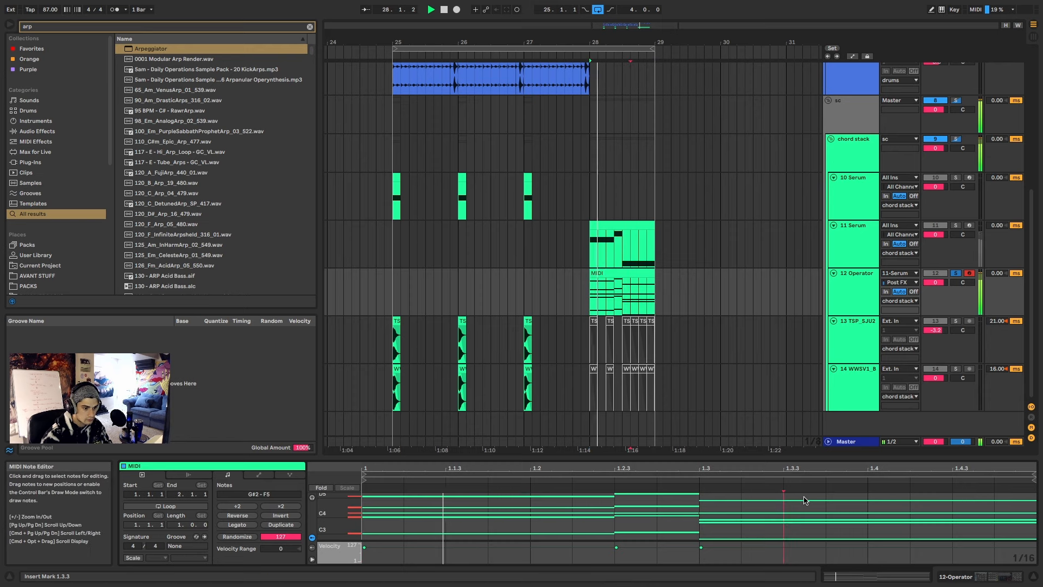
drag(804, 497, 813, 561)
key(shift+Up)
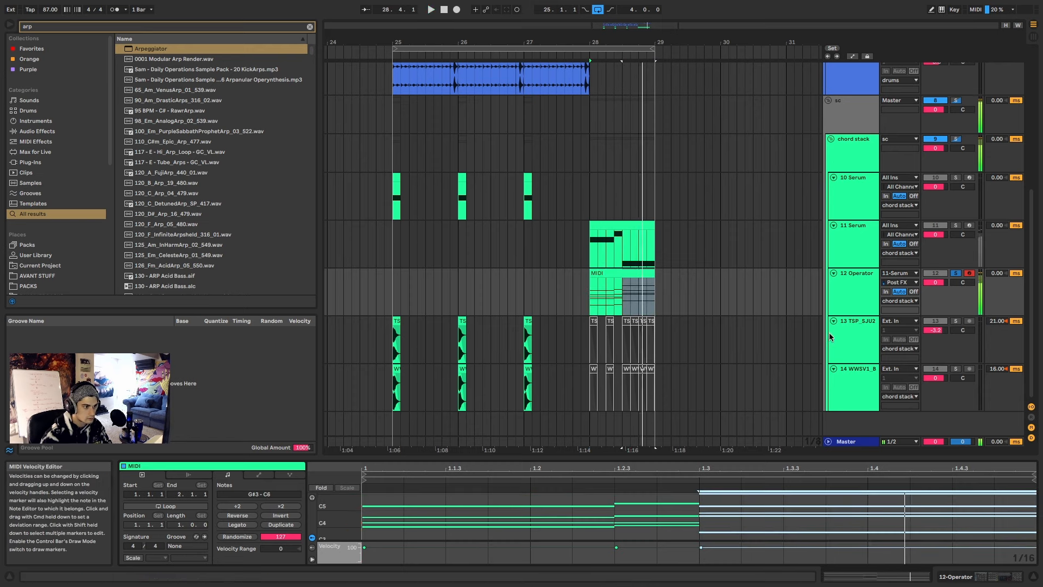
key(shift+Tab)
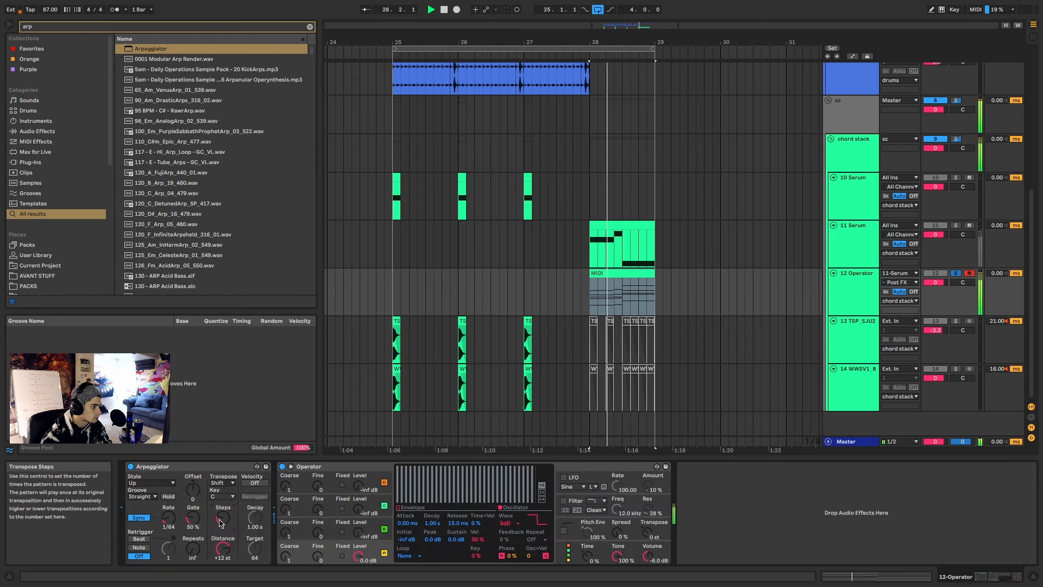
Step: Cut gaps in the Operator clip at 28.2.1–28.2.3 and from 28.4.1 to bar 29, and consolidate bar 28 into one clip
click(606, 297)
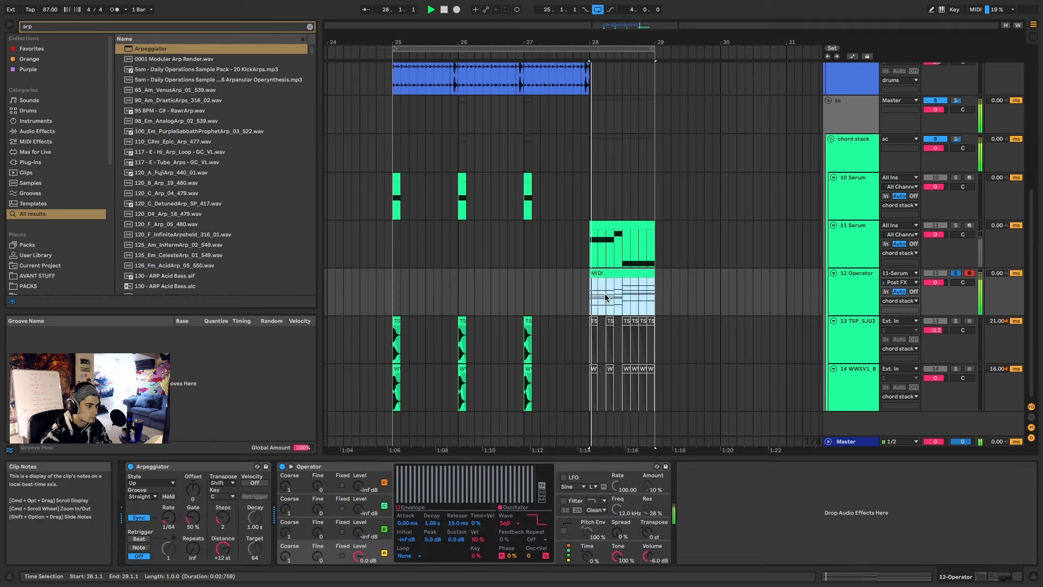
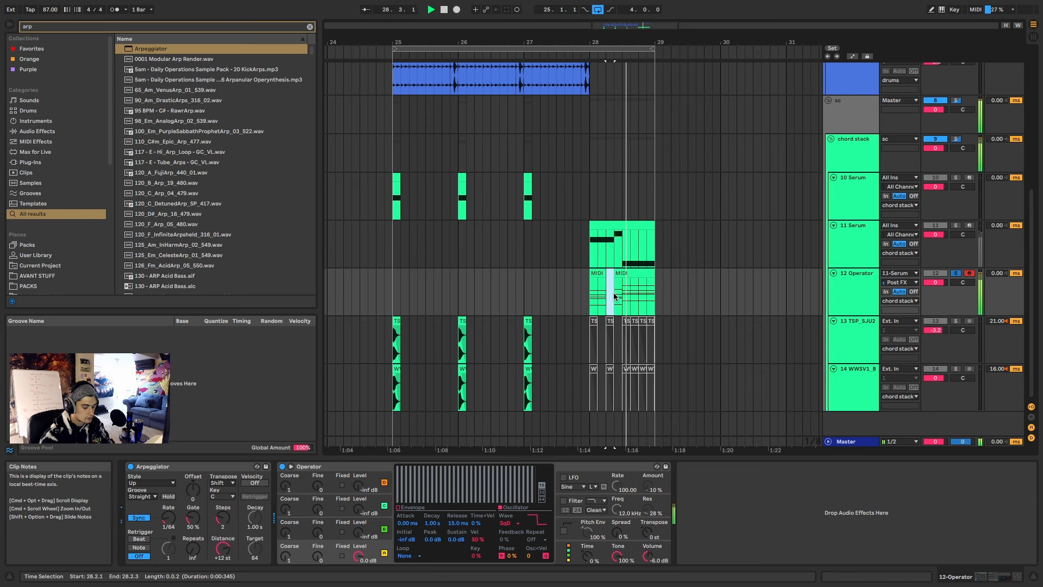
key(Delete)
click(590, 294)
key(Delete)
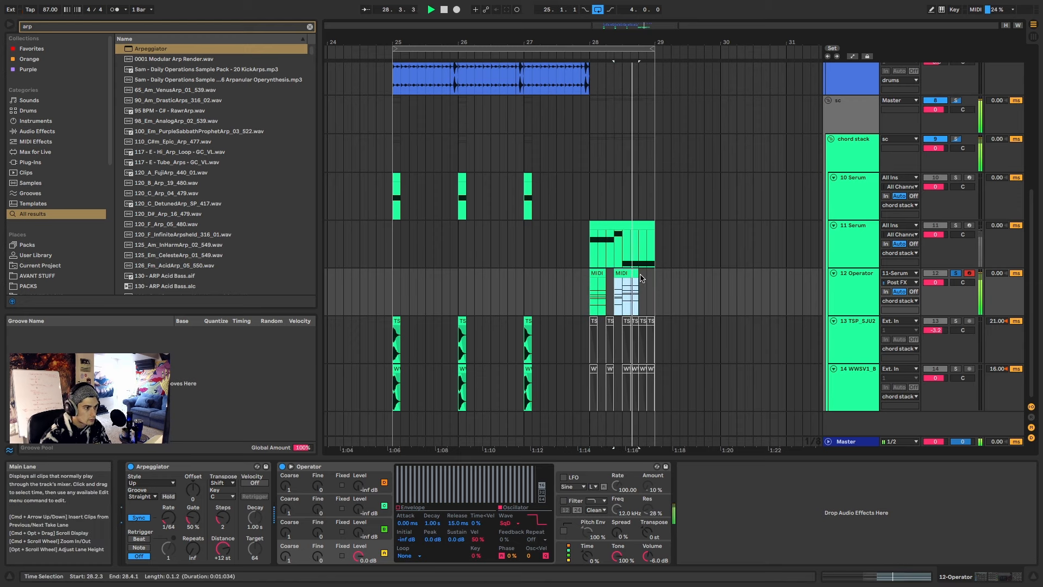
click(597, 273)
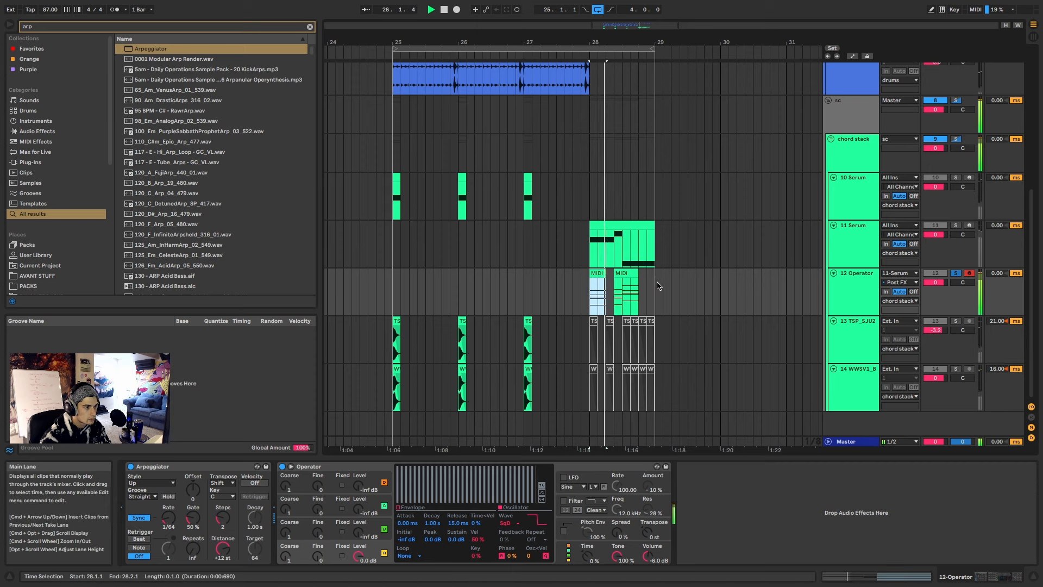
drag(655, 288, 592, 291)
key(super+j)
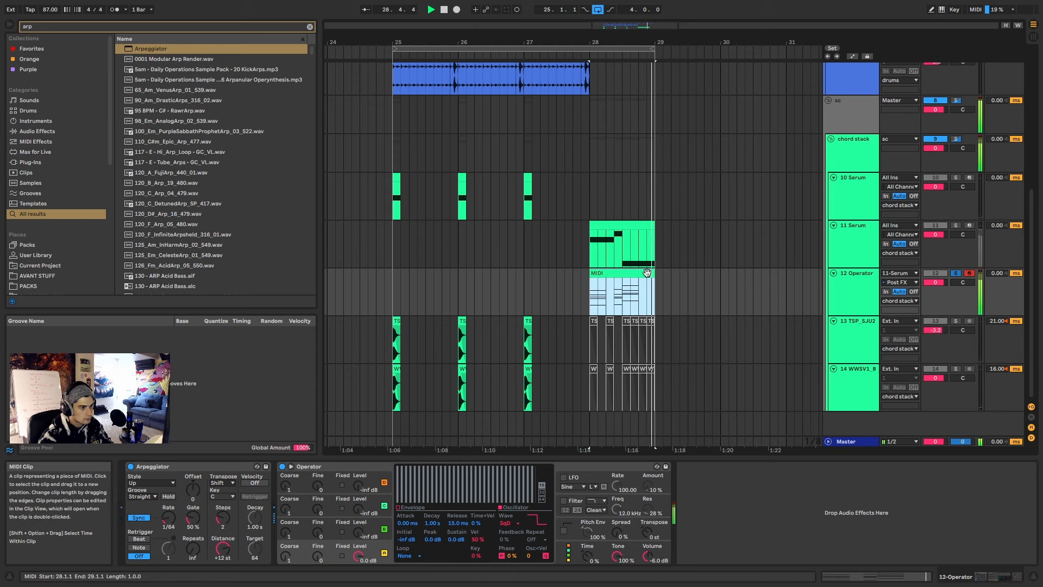
Step: Refine the Operator sound with arpeggiator Steps 1, Gate 94% and a 4.01 kHz filter cutoff, and play it unsoloed in the mix
drag(223, 518, 223, 523)
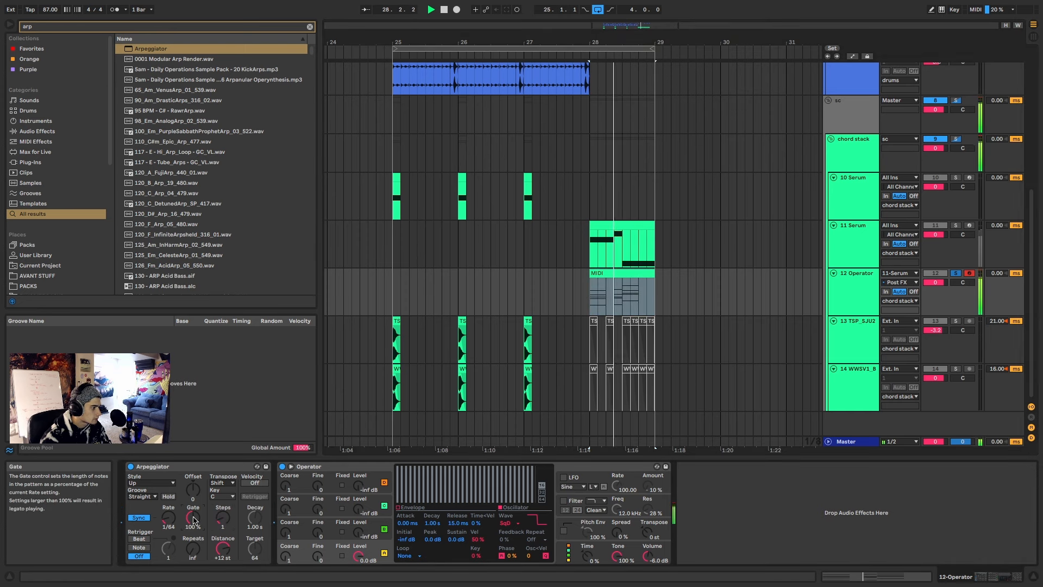
click(564, 500)
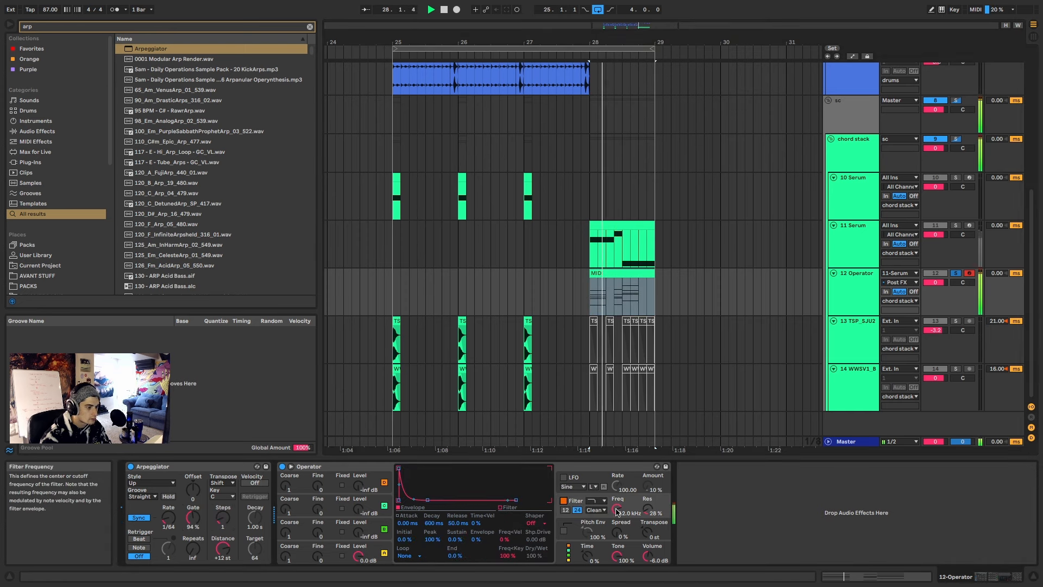
click(955, 273)
key(space)
key(space)
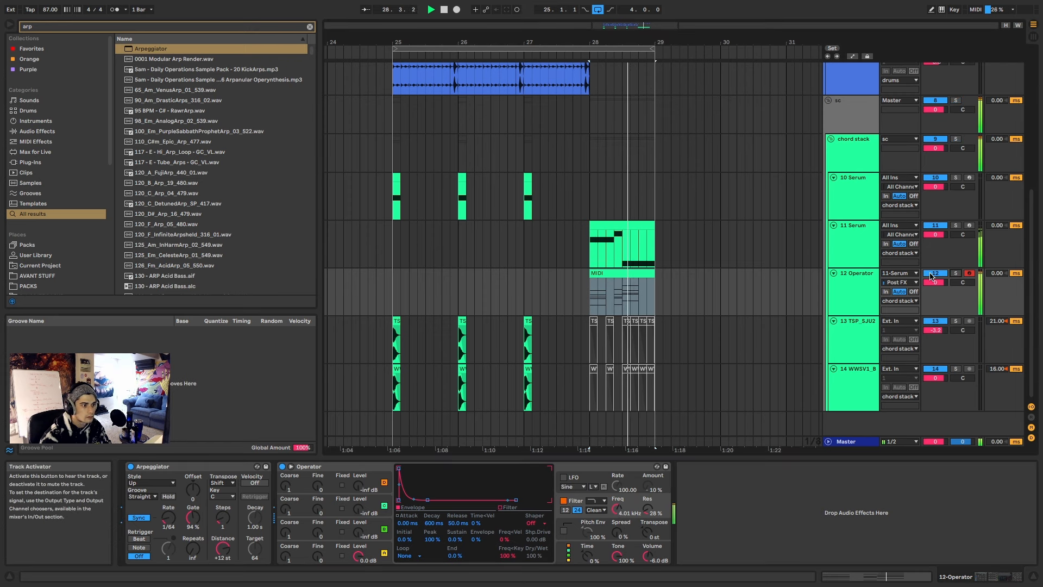
Step: Search the browser for "karl wash" and load KARL WASH OUT RACK.adg onto the Operator track
click(641, 274)
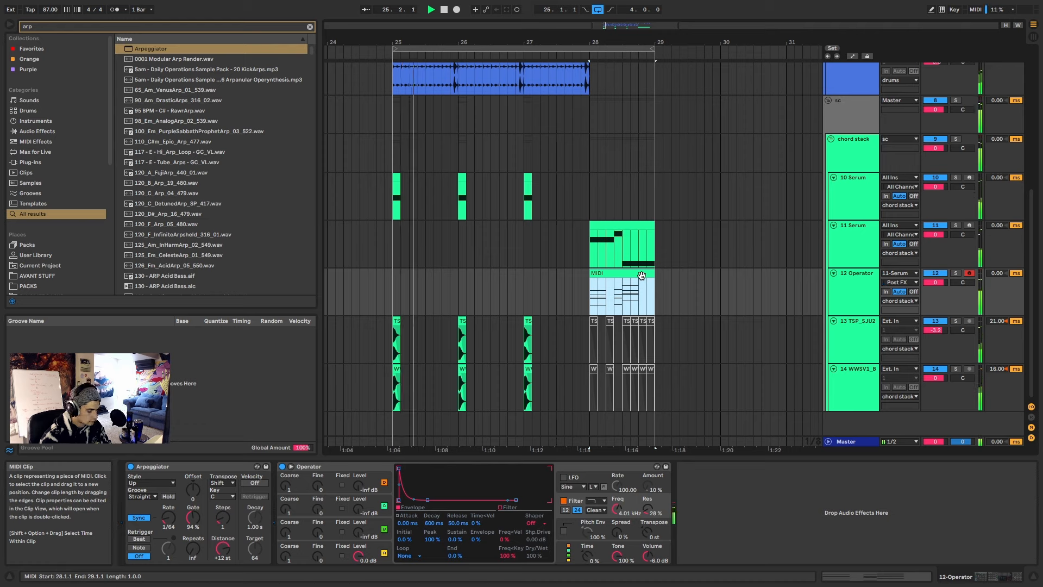
key(super+f)
text(rever)
key(super+f)
text(ka)
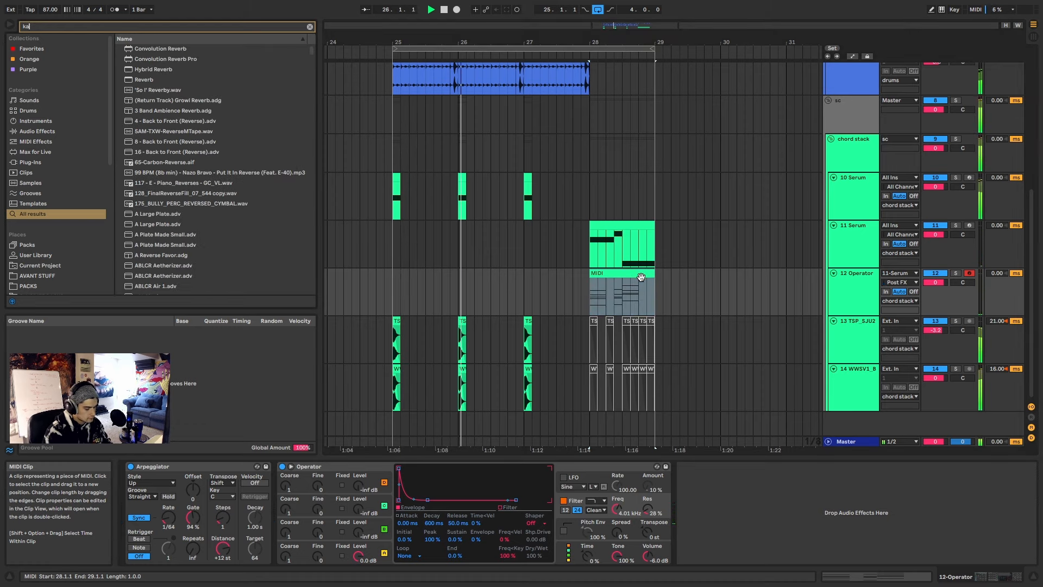
text(rlw ash)
key(super+f)
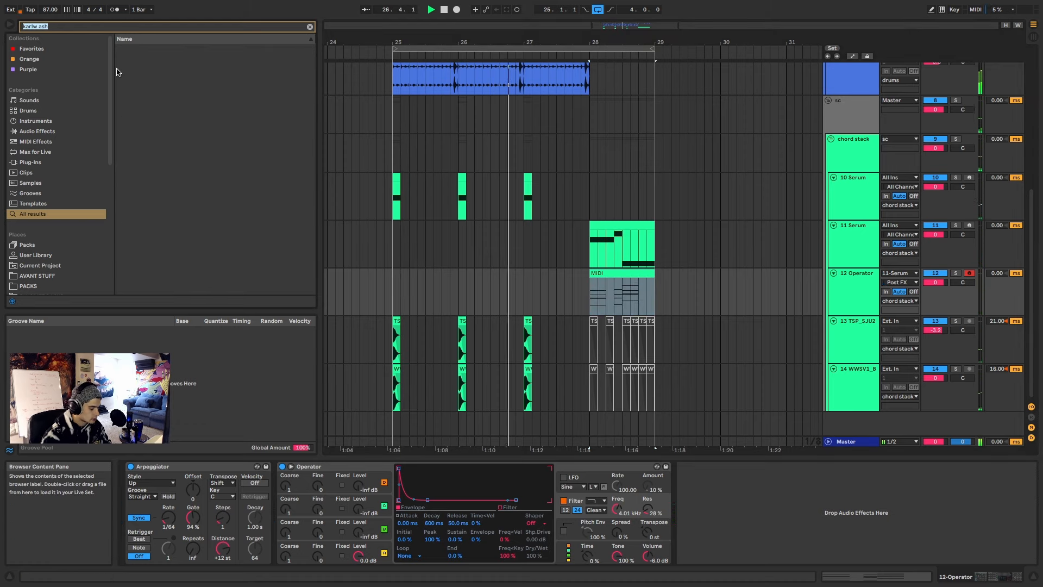
text(kar)
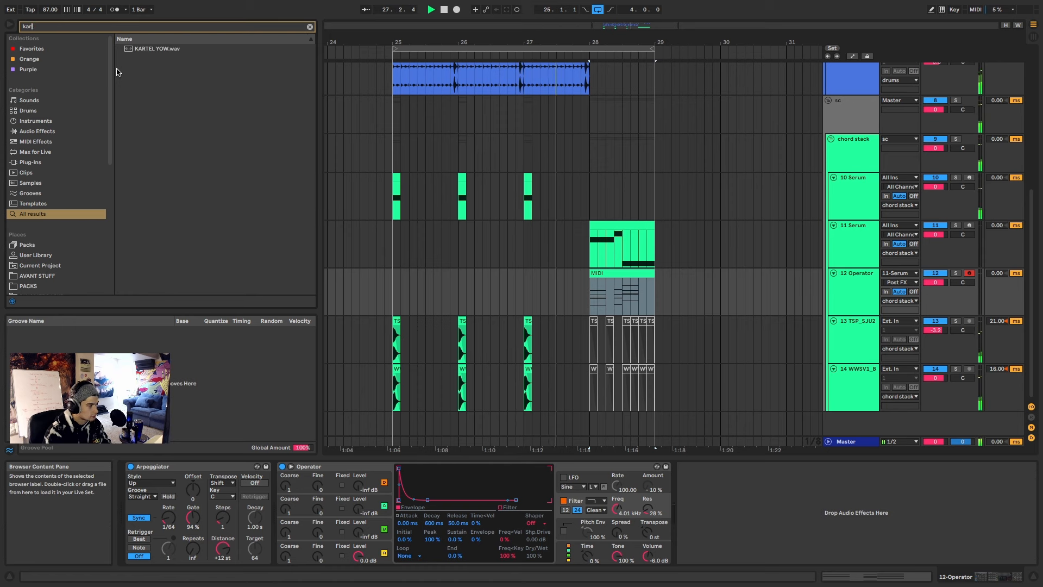
key(BackSpace)
text(rl wash)
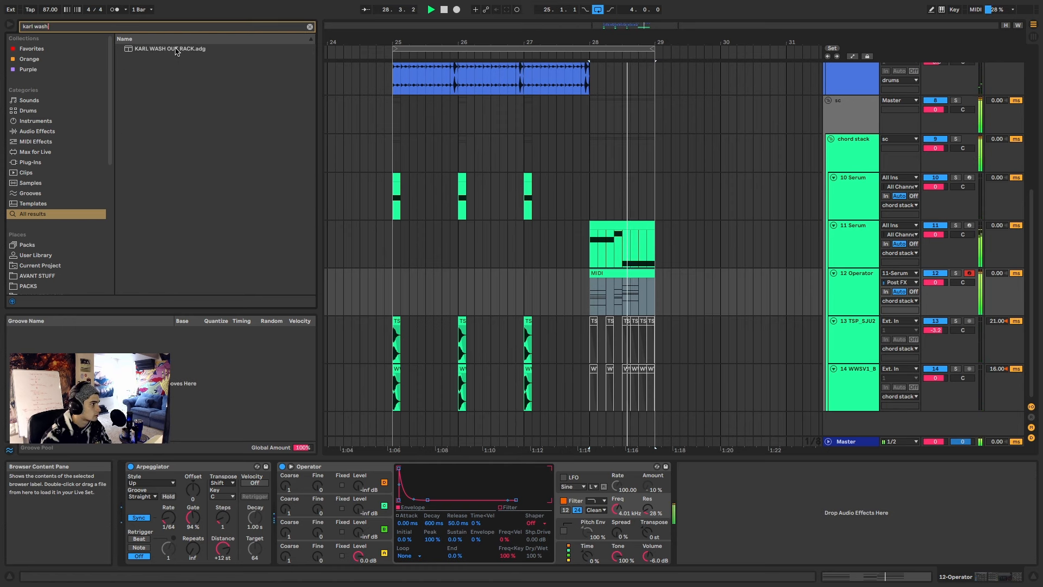
double_click(176, 50)
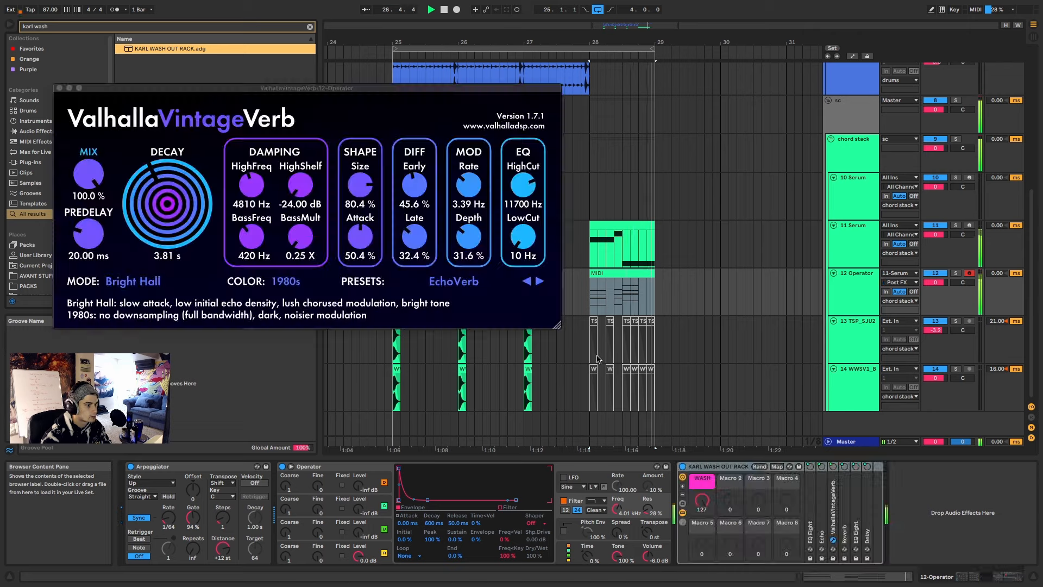
Step: Automate the rack's WASH macro across bar 28, starting at 70 and curving down toward bar 29
drag(702, 501, 702, 510)
key(a)
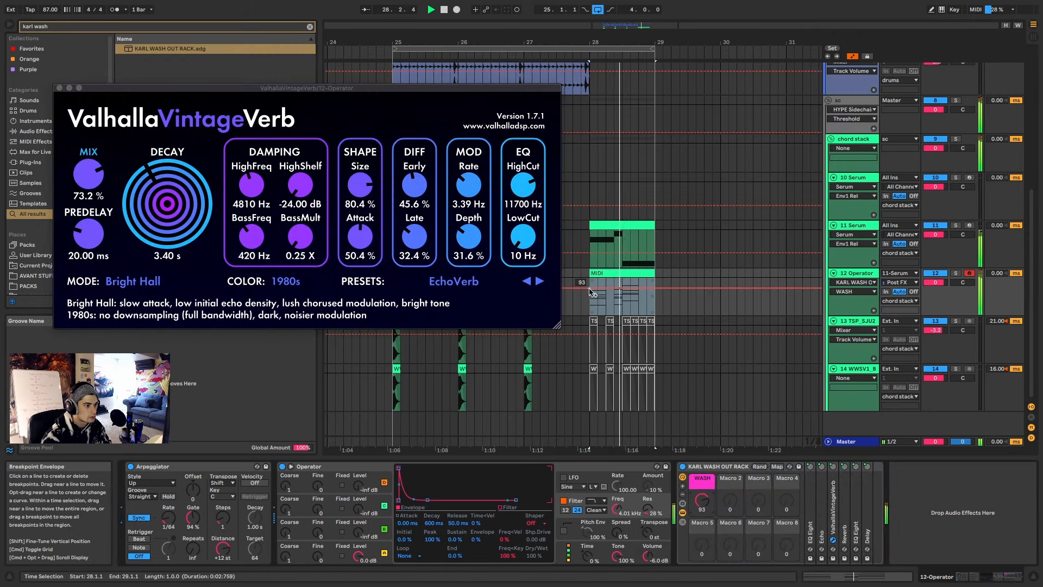
mouse_move(589, 288)
mouse_down()
mouse_move(589, 313)
mouse_move(589, 293)
mouse_up()
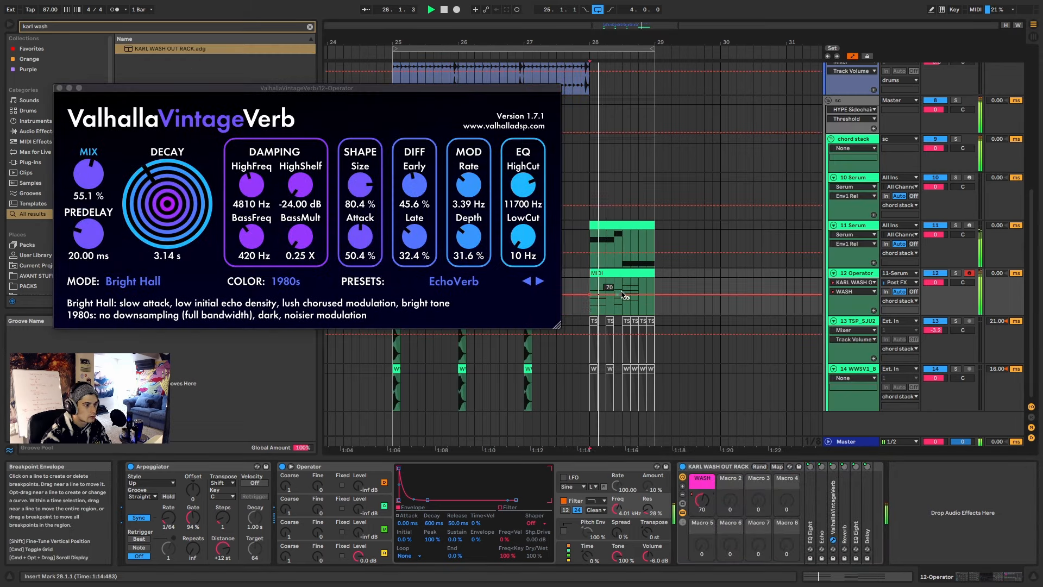
drag(654, 294, 626, 292)
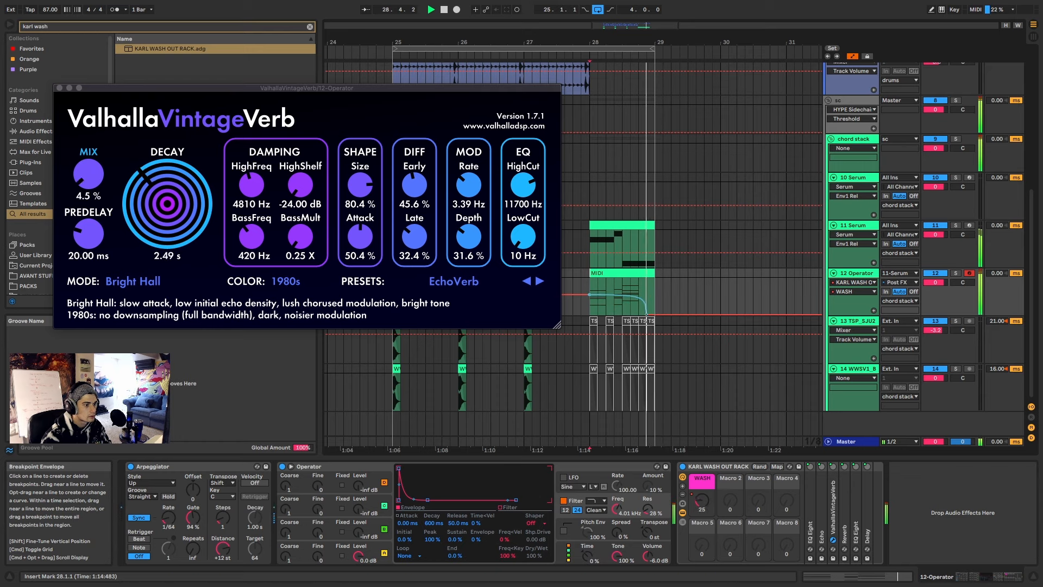
key(a)
click(628, 274)
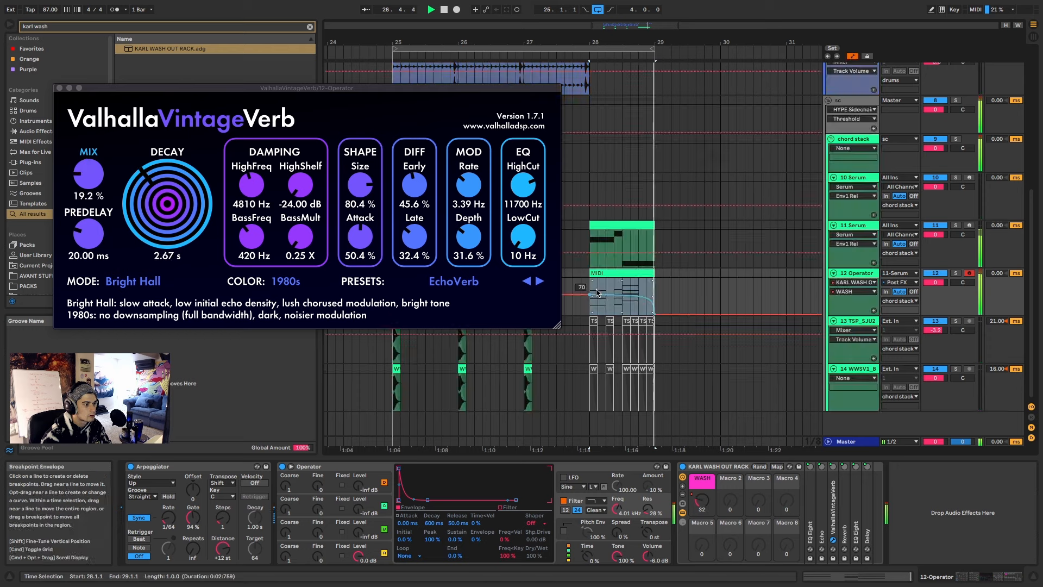
key(a)
key(a)
click(610, 274)
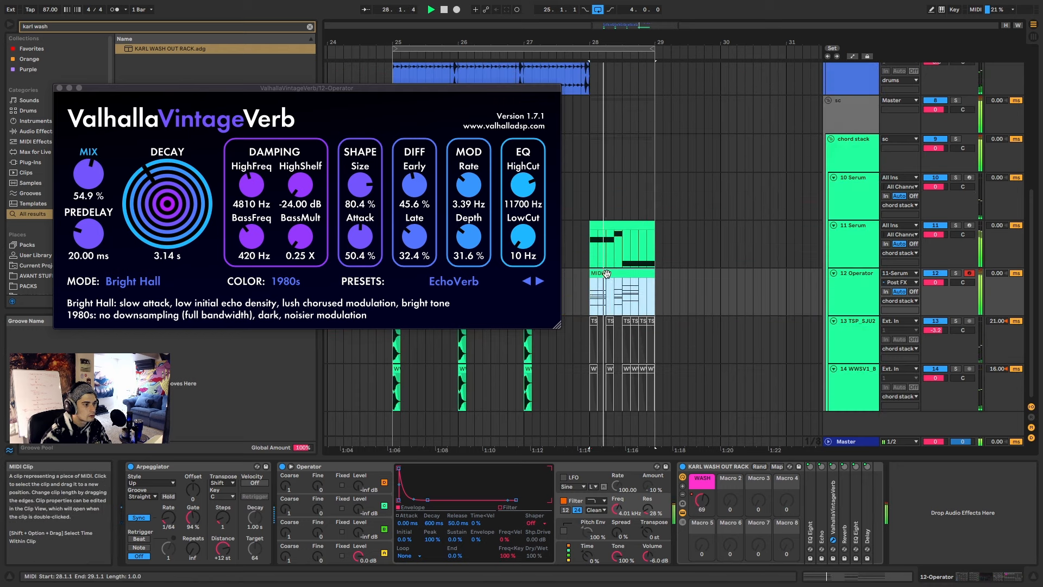
Step: Lower the WASH automation across bar 28 to about 7 and replay the bar
key(a)
drag(653, 297, 606, 302)
key(space)
key(space)
key(a)
click(607, 273)
key(a)
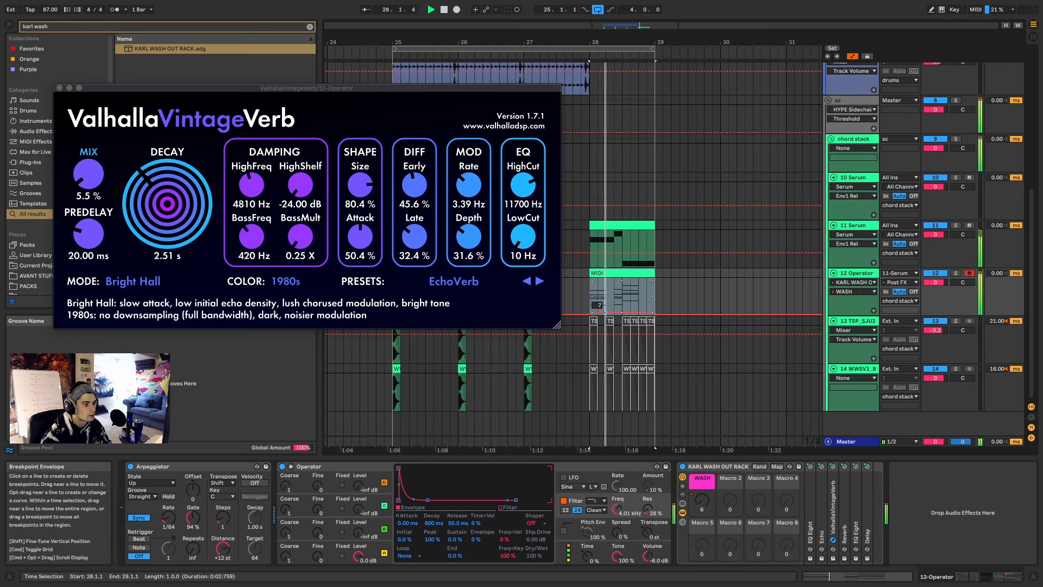
key(a)
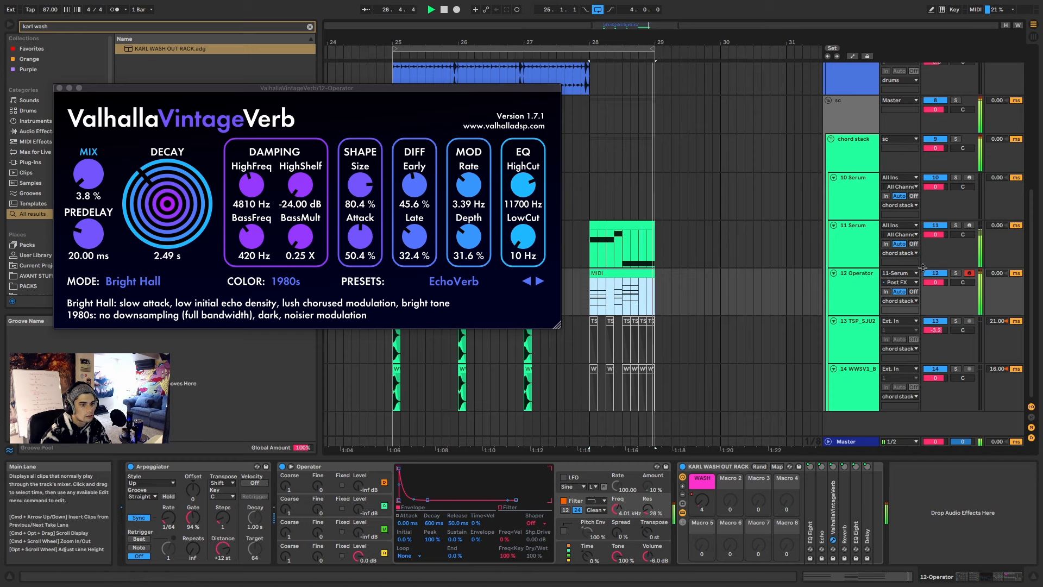
Step: Reduce the Operator track's volume and replay bar 28 to check its balance
drag(934, 282, 936, 283)
key(space)
key(space)
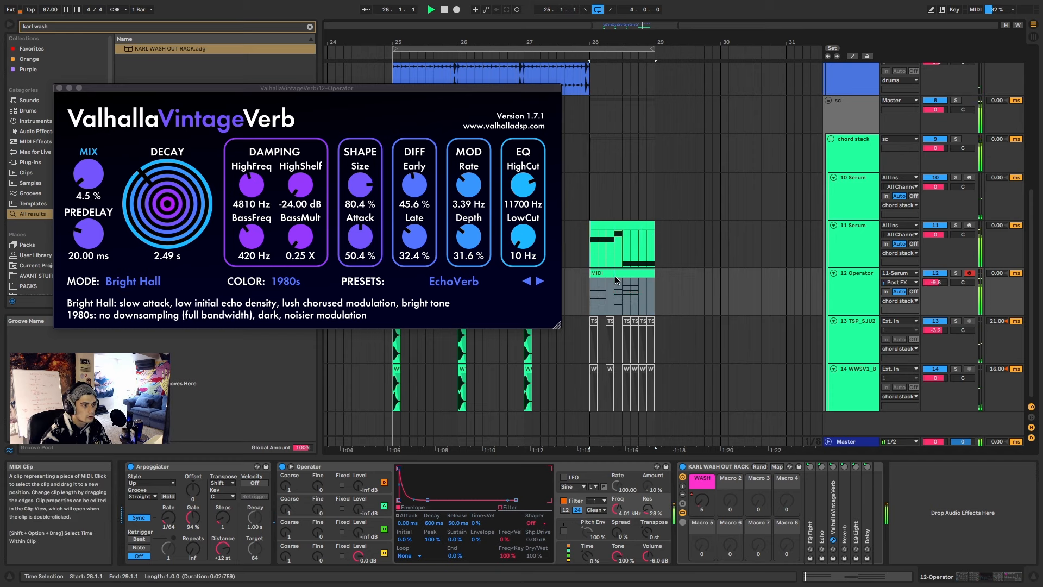
Step: Select 28.1.1 to 28.1.3 in the Operator clip and play from there
key(a)
key(a)
drag(597, 300, 588, 299)
key(space)
key(space)
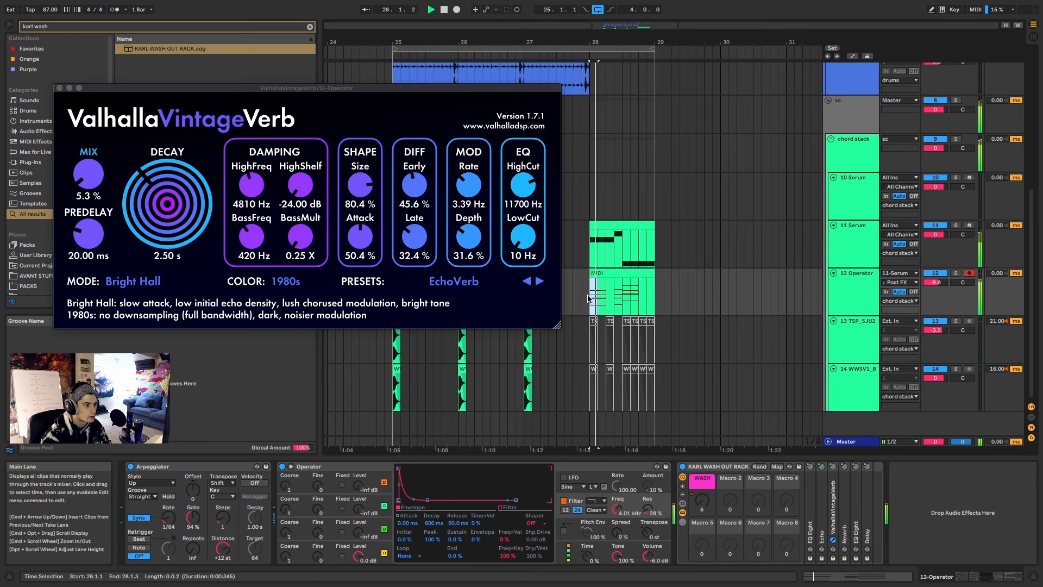
Step: Duplicate half-beat segments of the Operator clip to fill bar 28, and consolidate the whole bar into one clip
key(super+d)
key(super+d)
scroll(622, 294, up, 3)
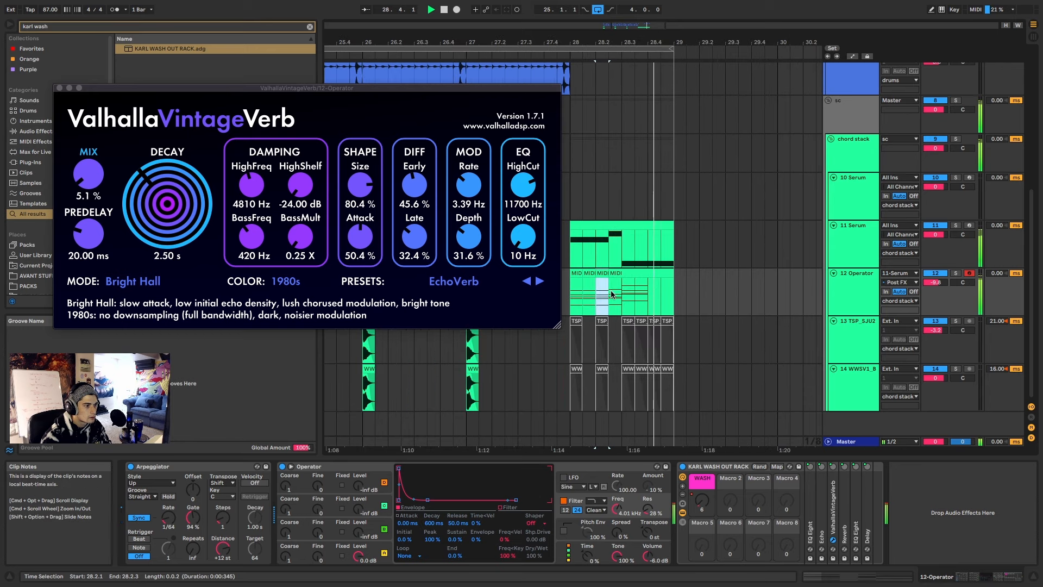
click(577, 273)
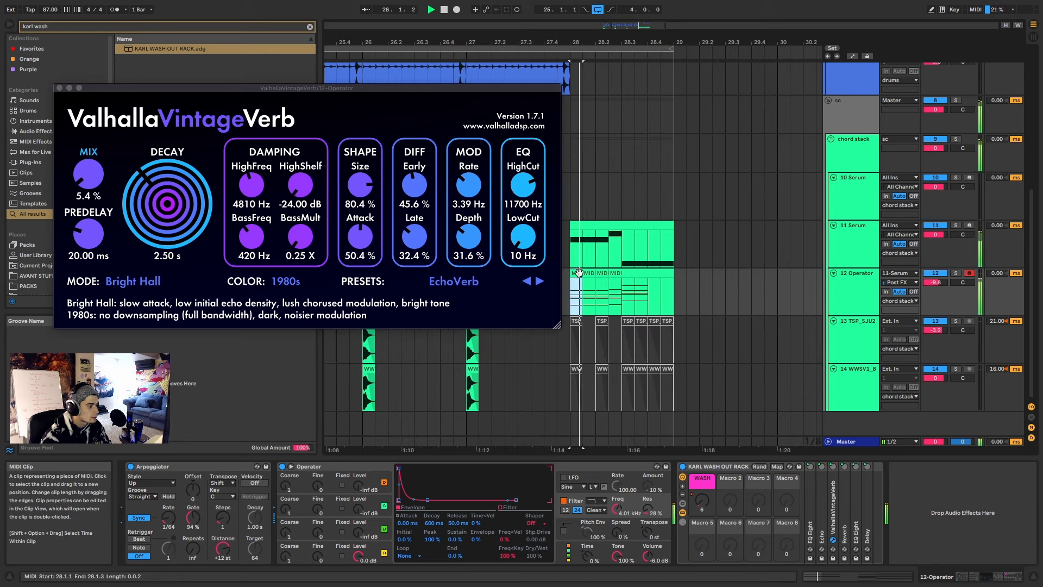
key(space)
key(super+d)
key(super+d)
key(super+d)
key(super+d)
key(super+d)
key(super+d)
key(super+d)
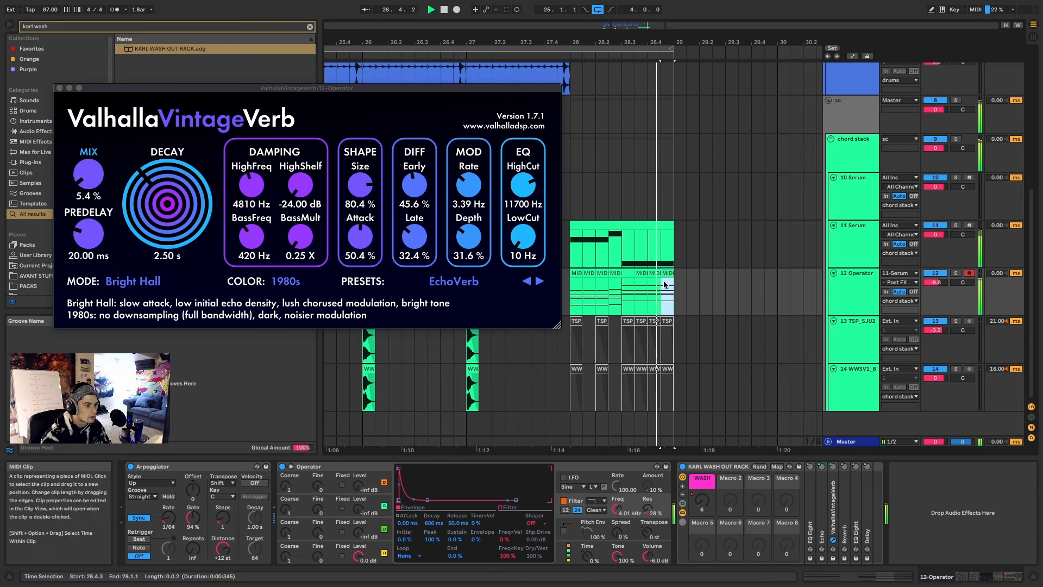
shift+click(574, 278)
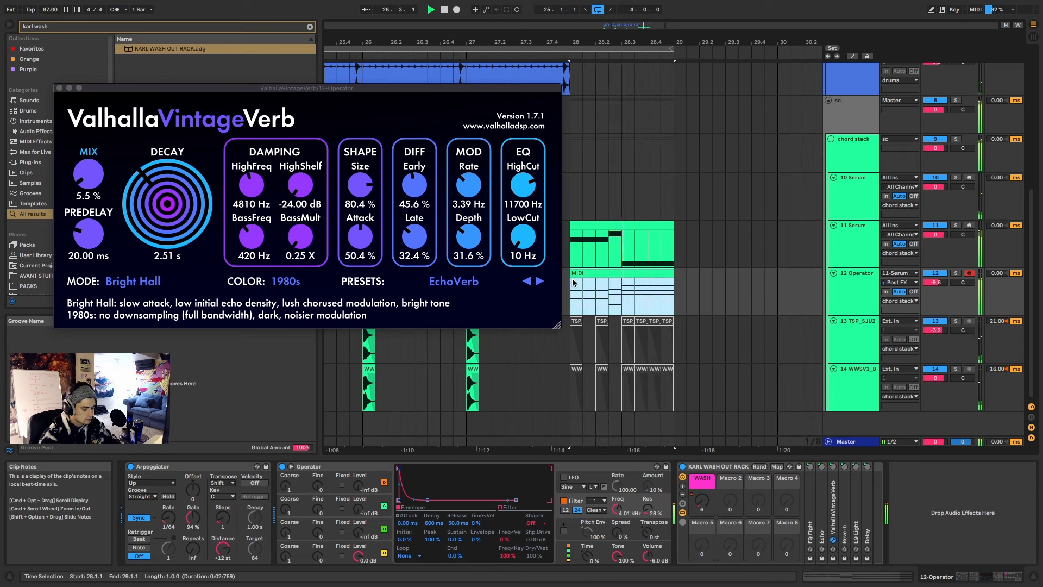
key(super+j)
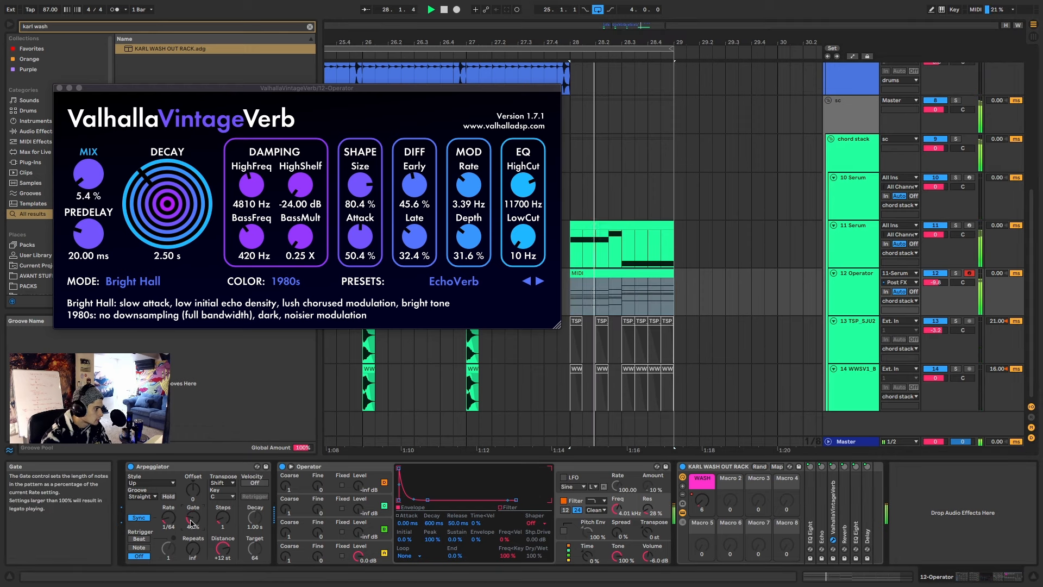
Step: Set the Arpeggiator's rate to 1/32, gate to 40 % and transpose steps to 2 while replaying bar 28
drag(176, 524, 176, 507)
key(space)
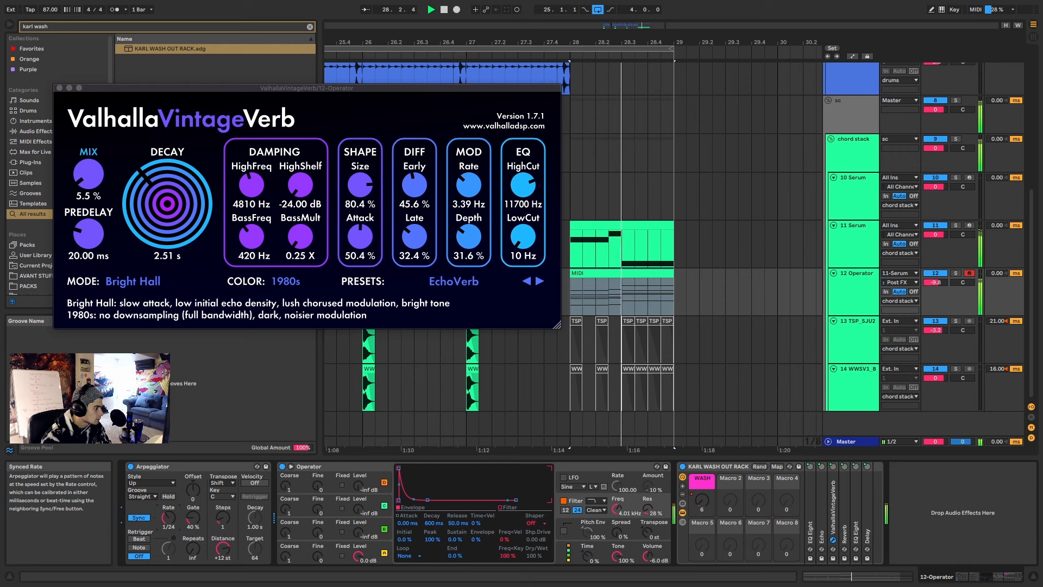
key(space)
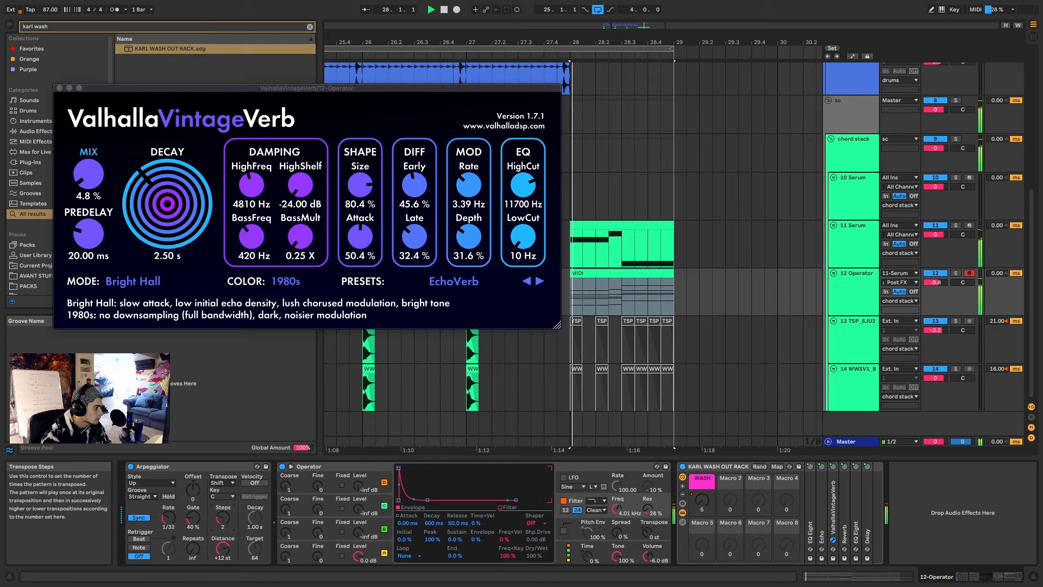
Step: Try the Arpeggiator styles Down and DownUp against the loop, and settle on Con & Diverge
click(152, 483)
click(147, 345)
key(space)
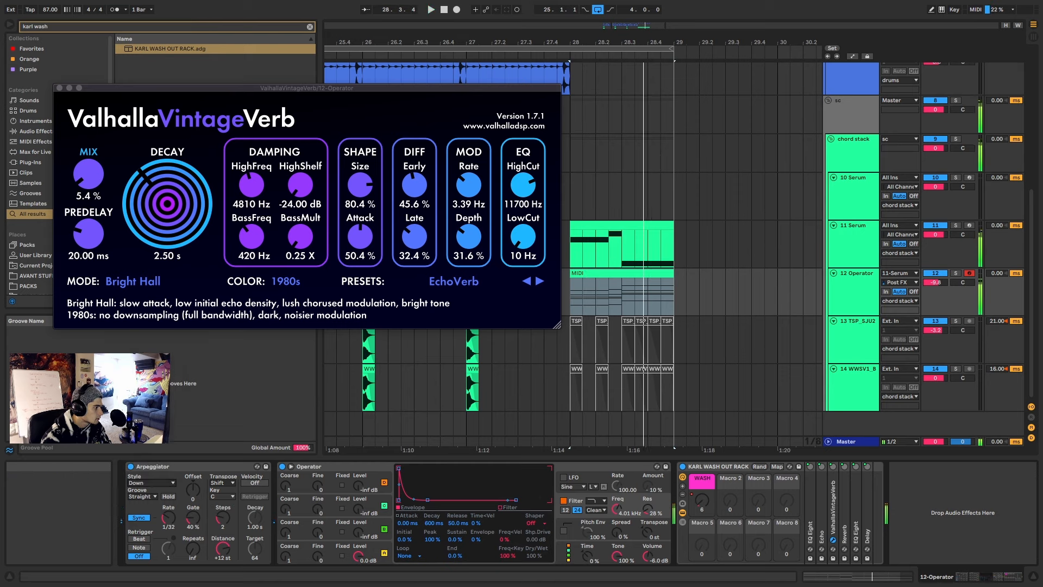
click(153, 483)
click(148, 361)
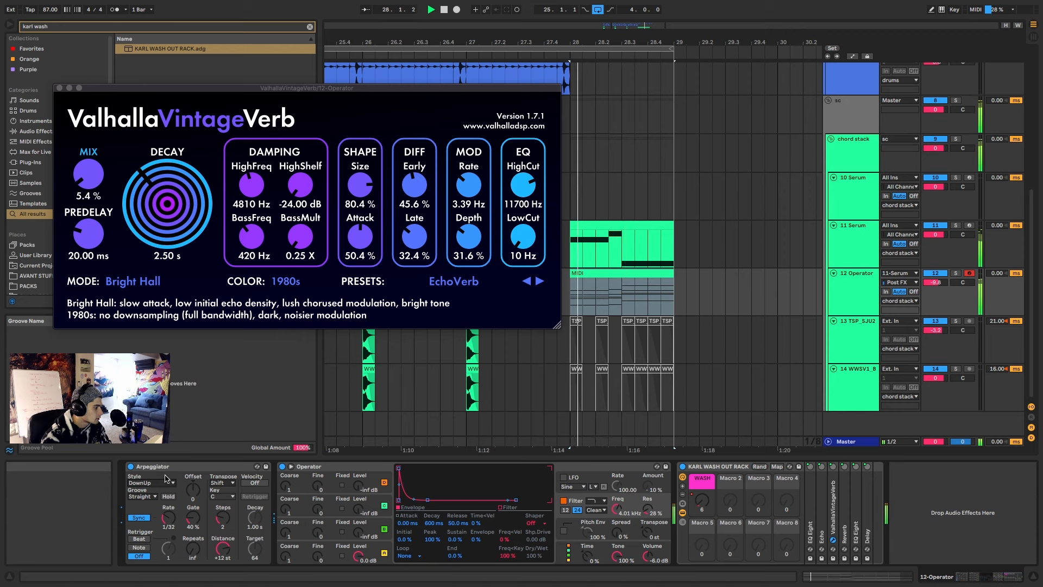
click(152, 483)
click(148, 402)
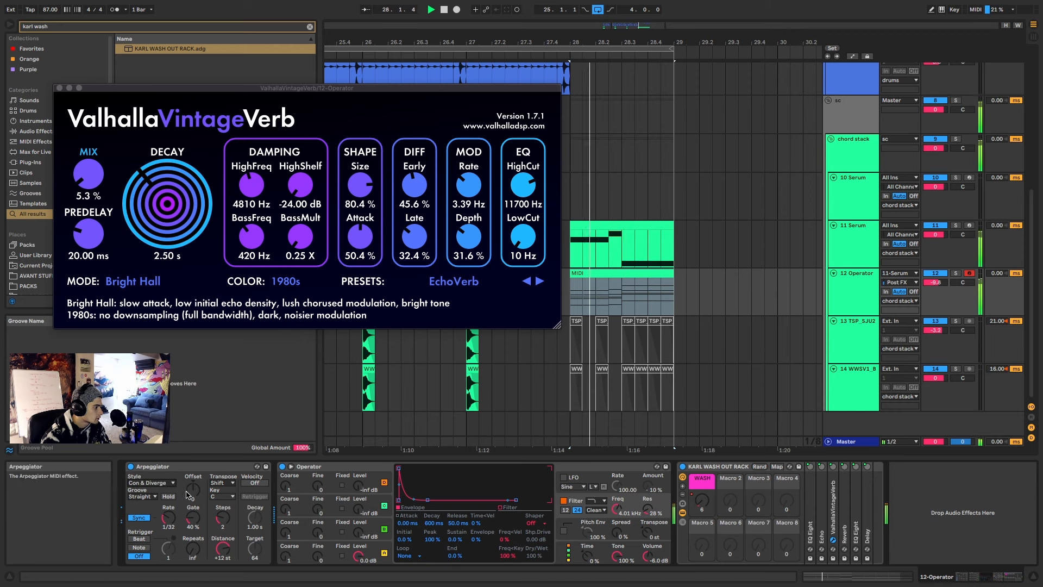
Step: Set the Arpeggiator's rate to 1/64 and transpose steps to 5, and replay the Operator clip from bar 28
drag(168, 517, 169, 535)
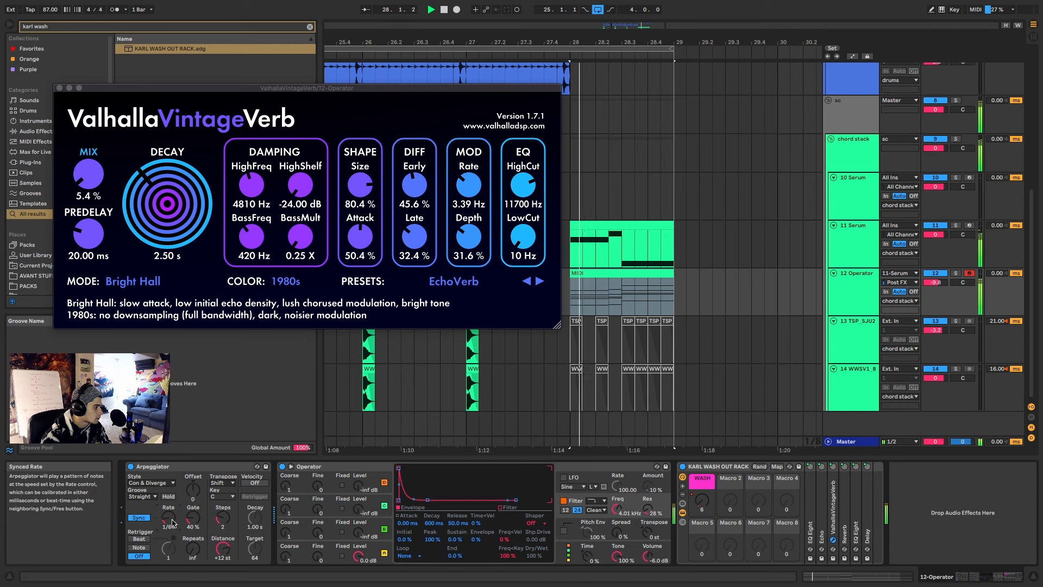
click(153, 482)
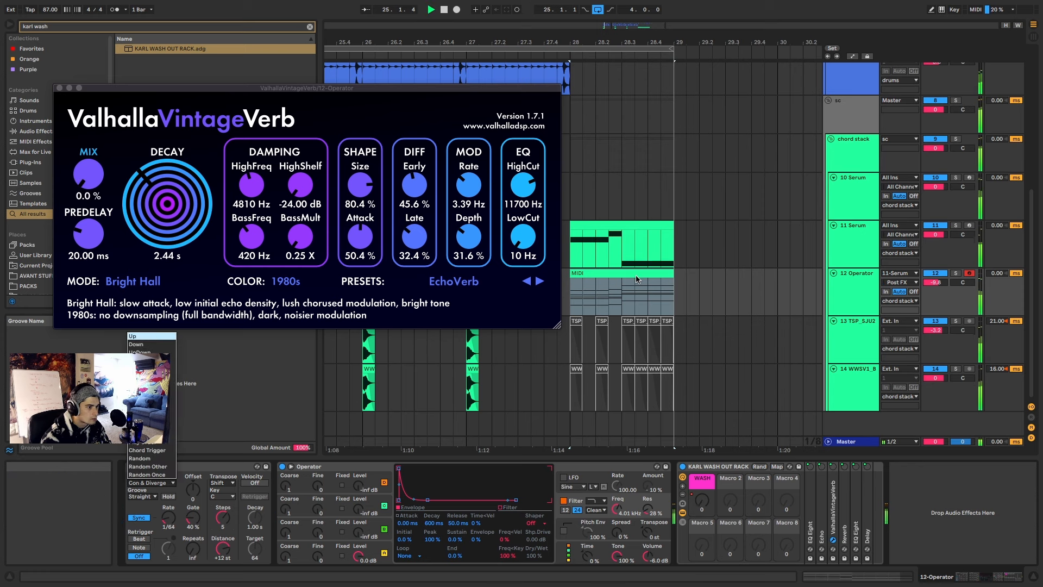
click(618, 272)
key(space)
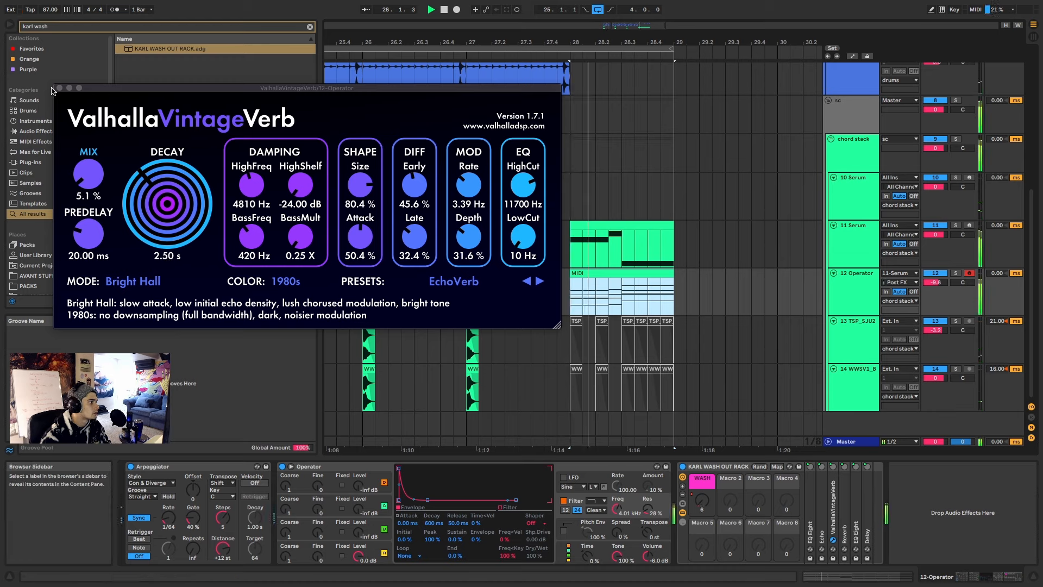
Step: Close the reverb window and raise the 11 Serum track's volume to 1.7 dB while replaying bar 28
click(59, 88)
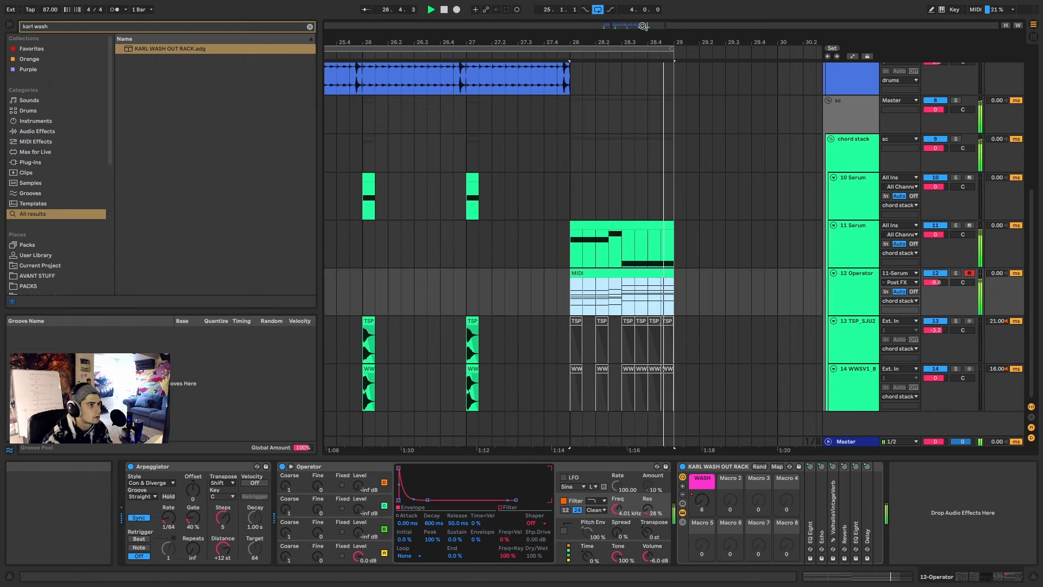
drag(642, 26, 628, 15)
click(682, 224)
key(space)
key(space)
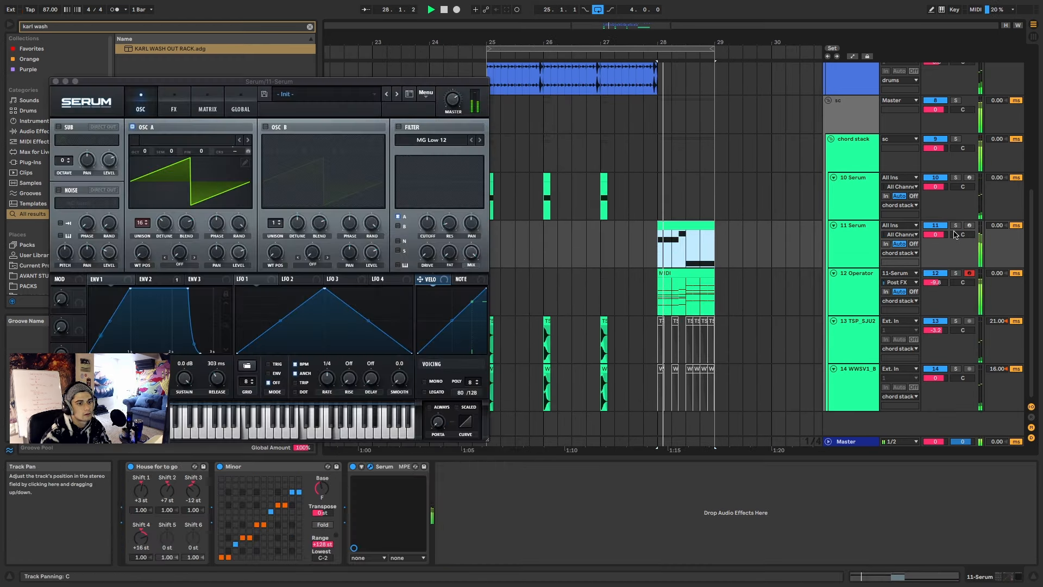
key(space)
key(space)
mouse_move(933, 235)
mouse_down()
mouse_move(932, 224)
mouse_move(932, 245)
mouse_up()
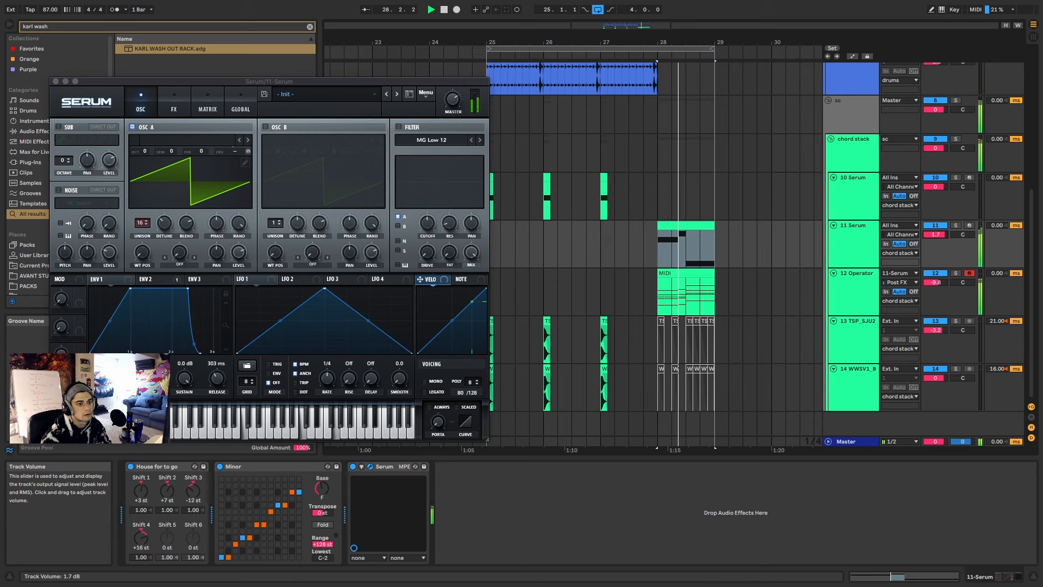
click(674, 229)
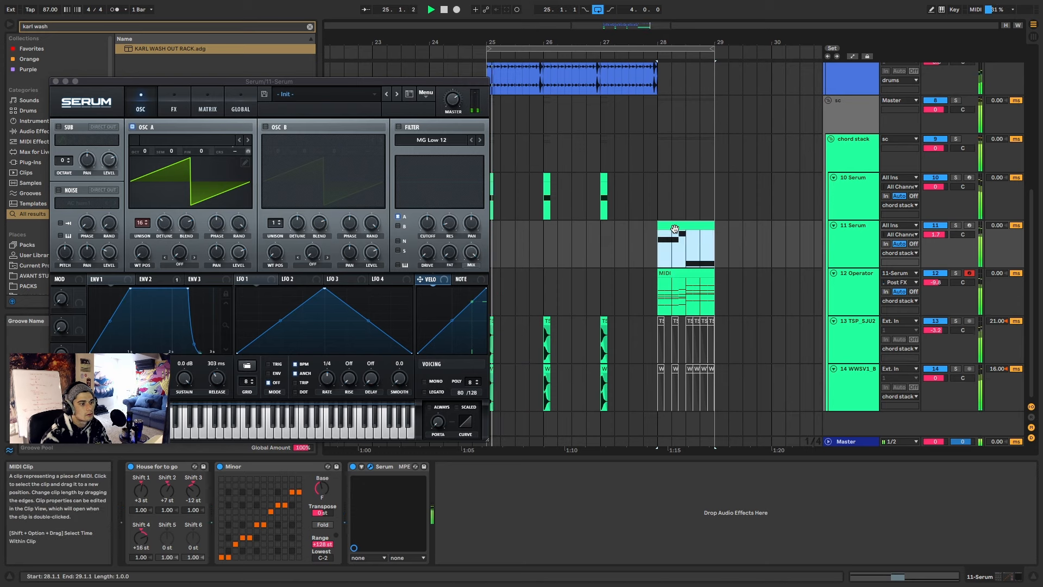
Step: Create a group named fx containing a new audio track below the chord stack
click(850, 155)
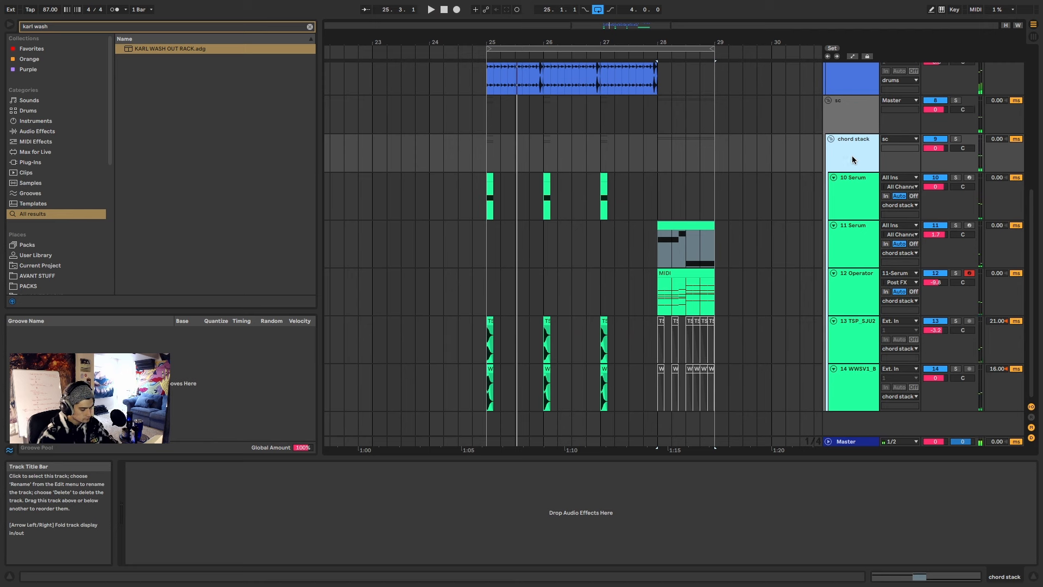
key(ctrl+g)
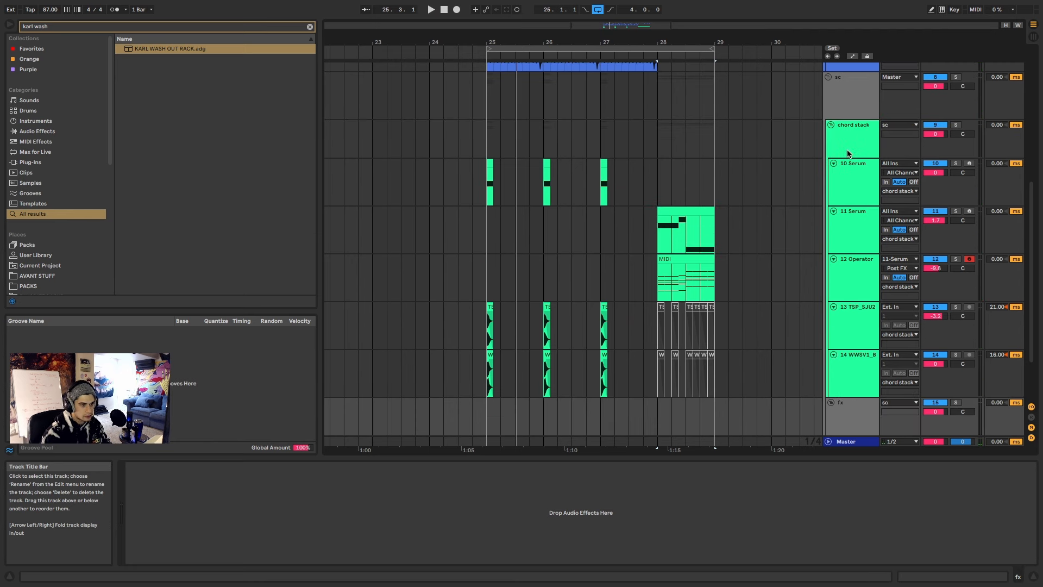
key(super+t)
Step: Color the fx group blue and assign that color to its grouped tracks and clips
right_click(853, 335)
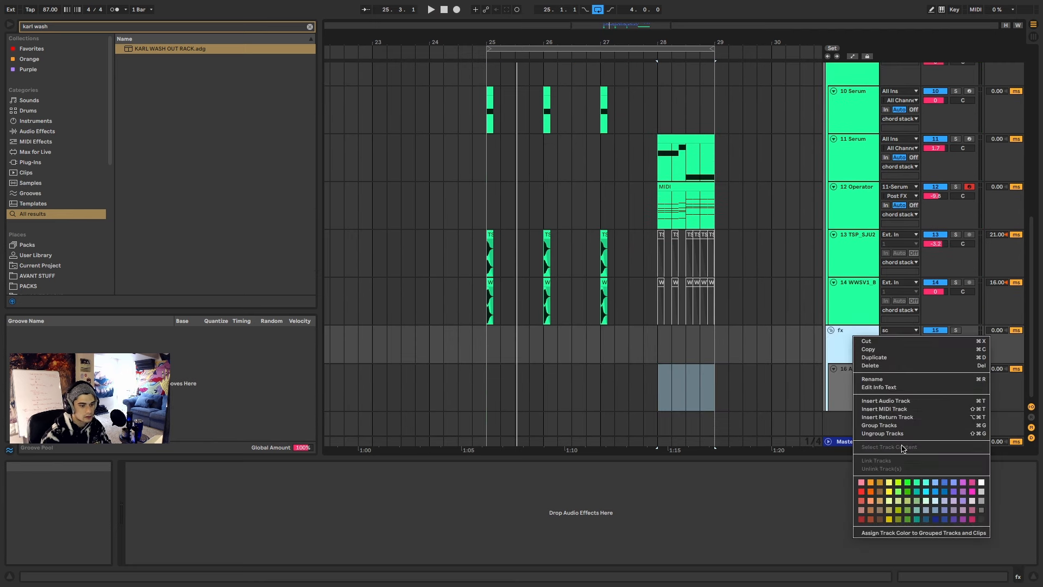
click(946, 485)
right_click(859, 343)
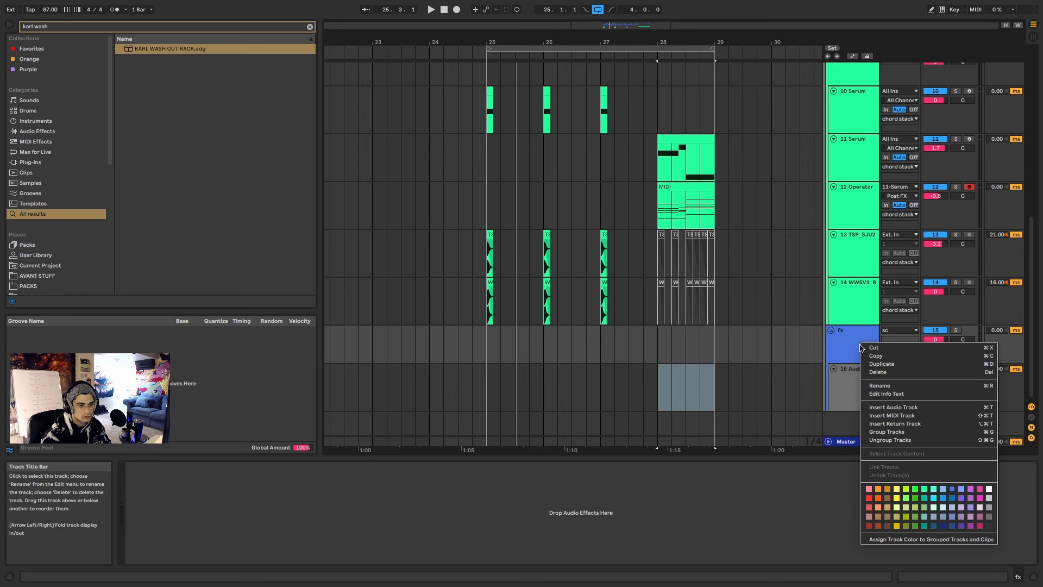
click(900, 538)
Step: Duplicate the fx group's audio track twice
click(853, 392)
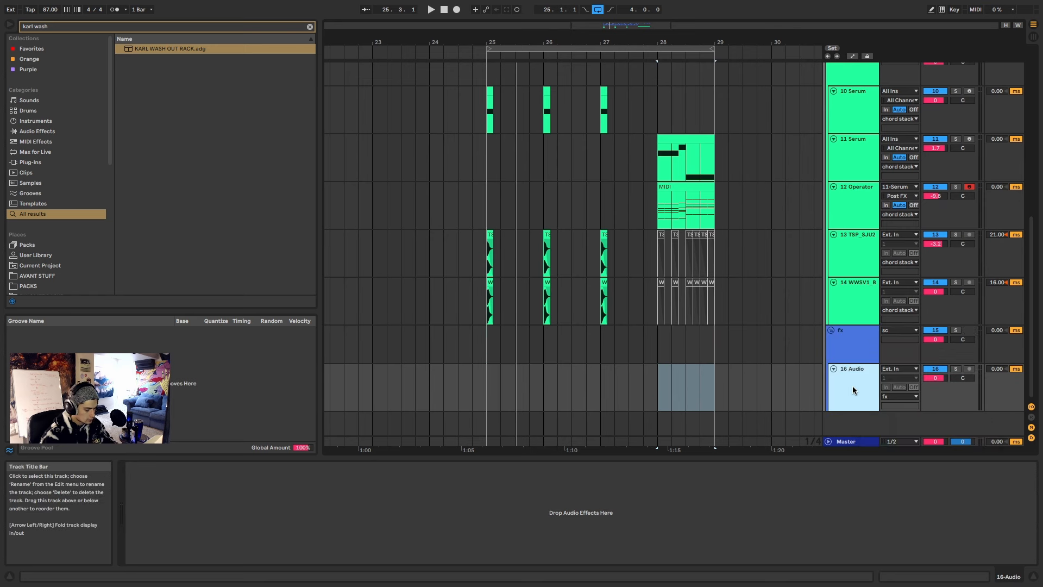
key(super+d)
key(super+d)
Step: Search the browser for impact and preview BRLY_ALVE impact samples such as squashed, rubbery and khan
text(impact)
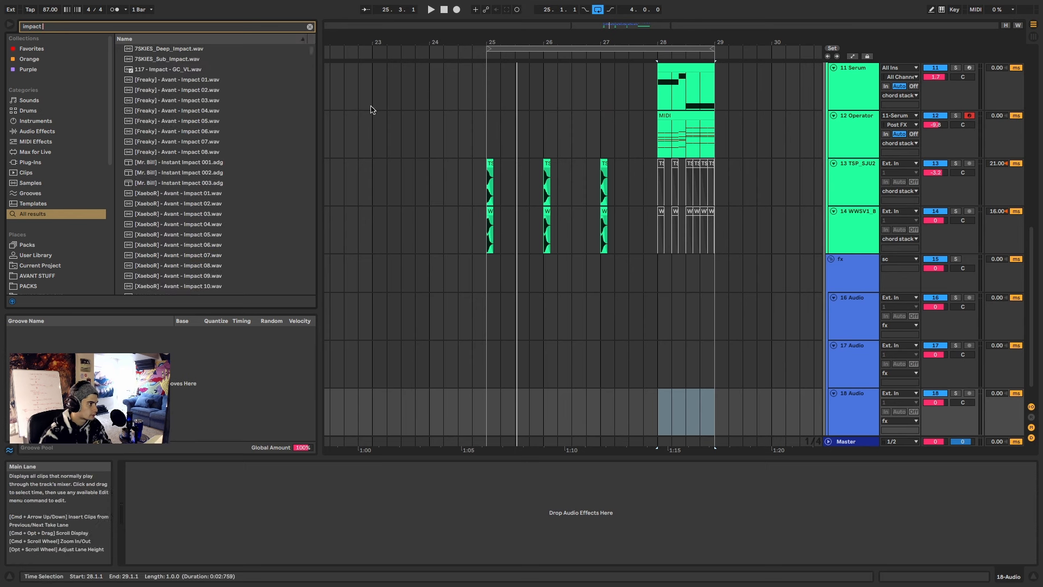
scroll(222, 173, down, 20)
scroll(223, 173, down, 20)
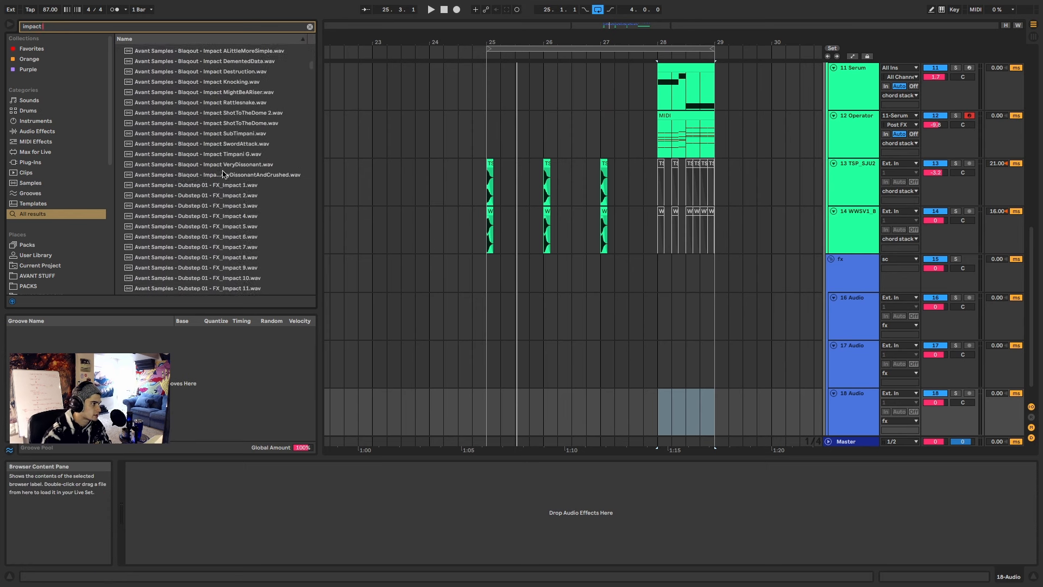
scroll(222, 174, down, 5)
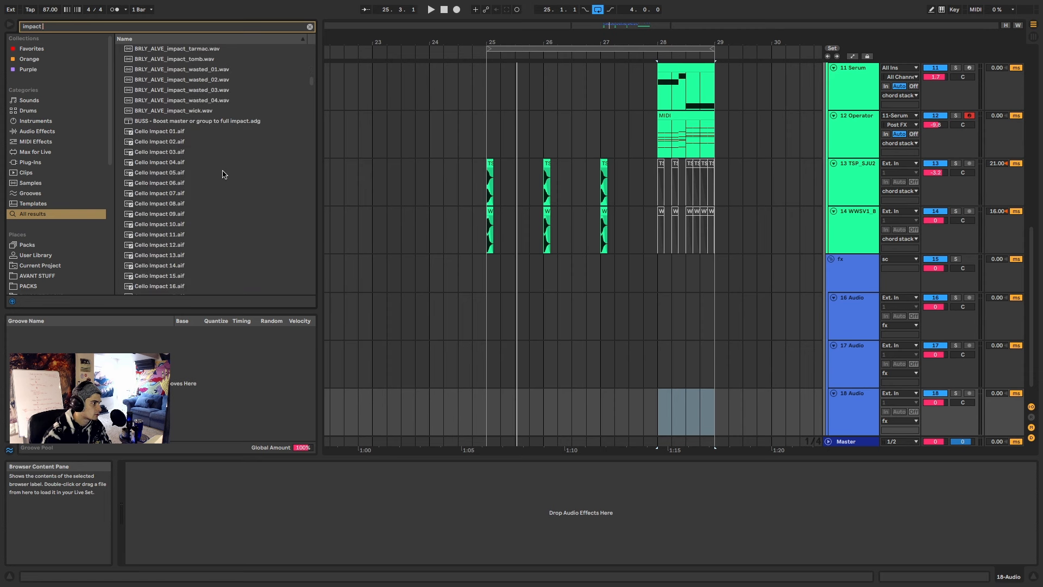
click(210, 139)
click(207, 107)
click(207, 98)
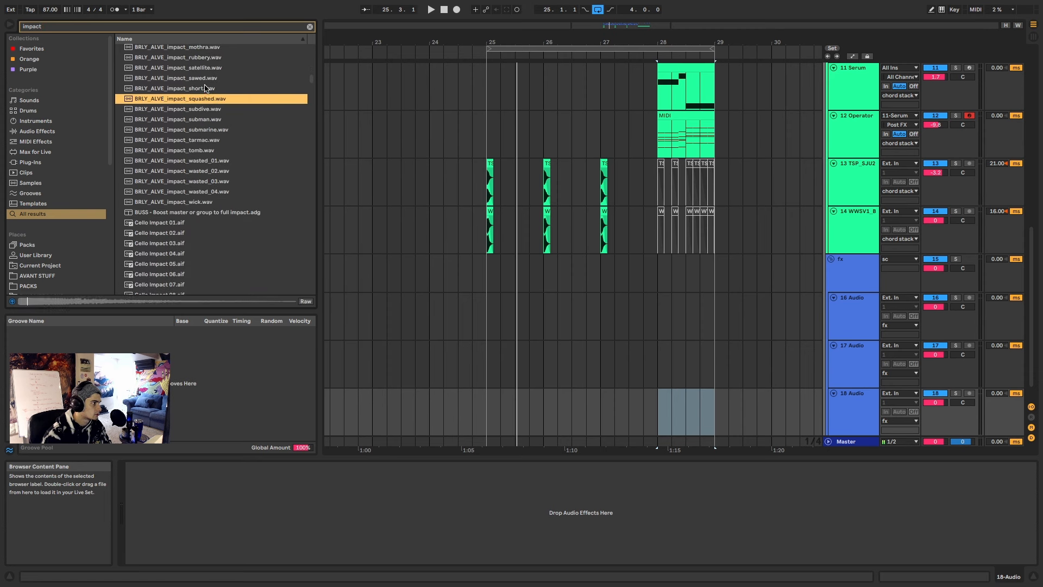
click(207, 88)
click(207, 68)
click(207, 58)
scroll(207, 59, up, 2)
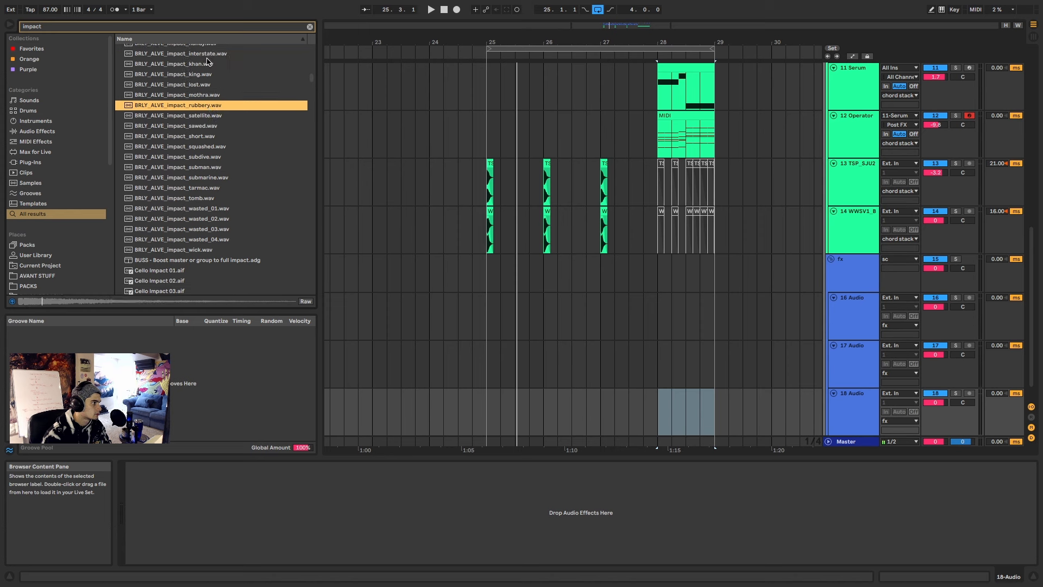
click(212, 88)
click(211, 97)
click(208, 61)
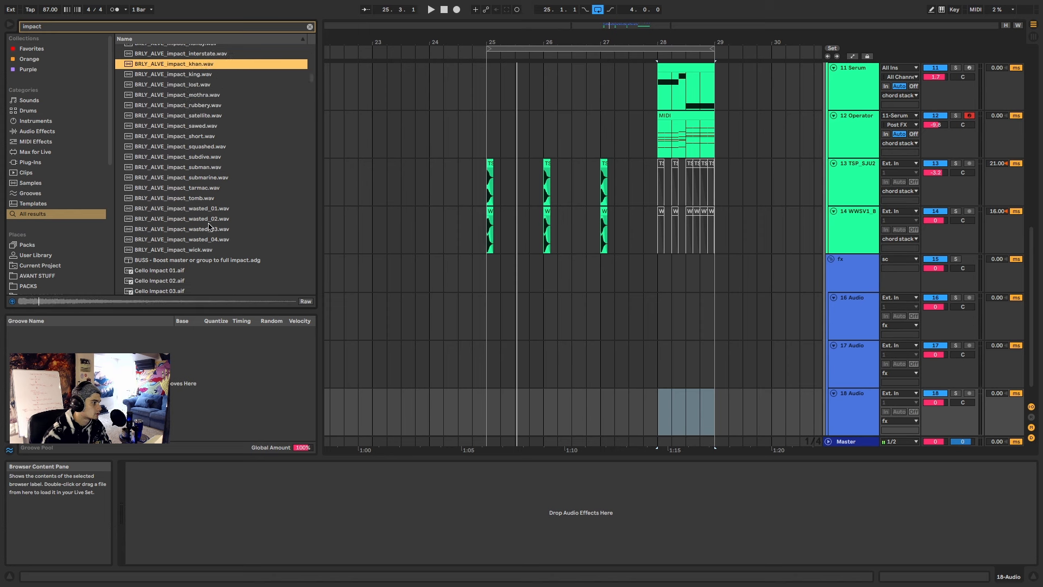
Step: Preview more BRLY_ALVE impact samples, including wasted_03, fiftyone and generate
click(209, 228)
scroll(213, 230, up, 4)
click(205, 142)
click(206, 81)
scroll(210, 90, up, 2)
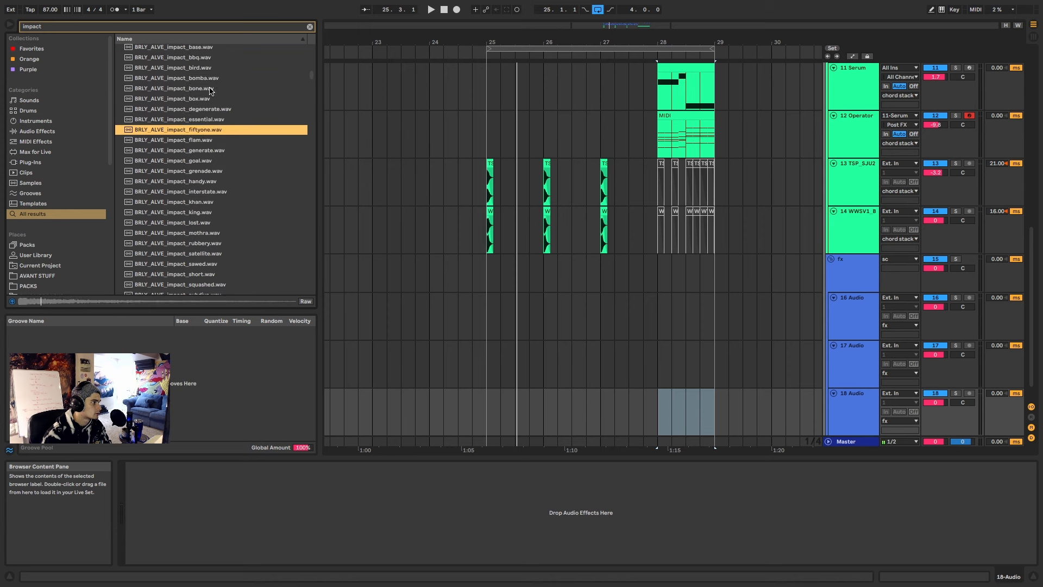
click(210, 88)
click(207, 58)
scroll(207, 57, up, 4)
click(202, 138)
click(212, 241)
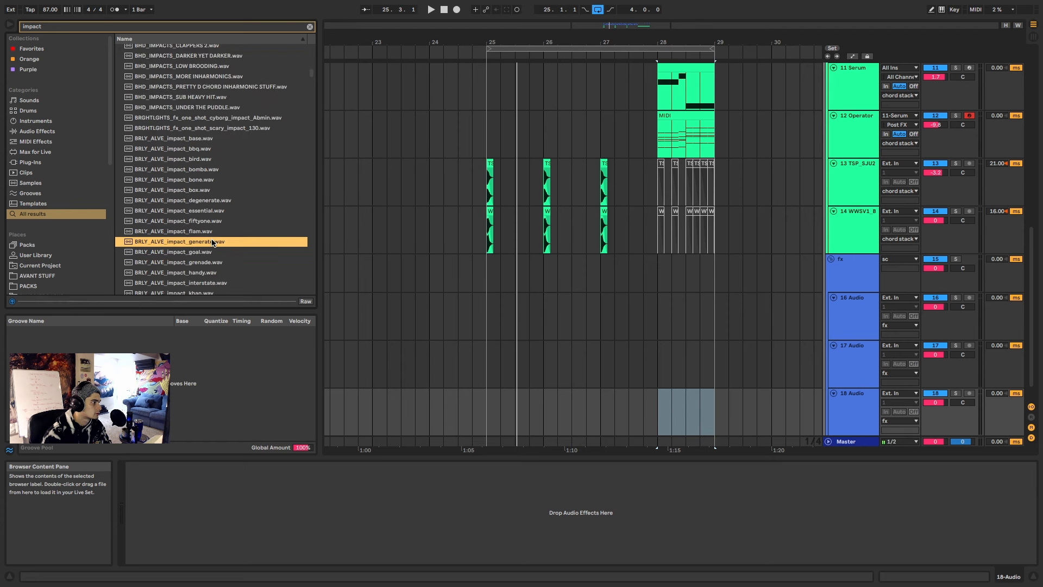
Step: Place BRLY_ALVE_impact_satellite.wav across bar 28 on audio track 18 with a fade-out, and play the bar
scroll(212, 241, down, 2)
click(213, 240)
scroll(212, 240, down, 2)
click(213, 239)
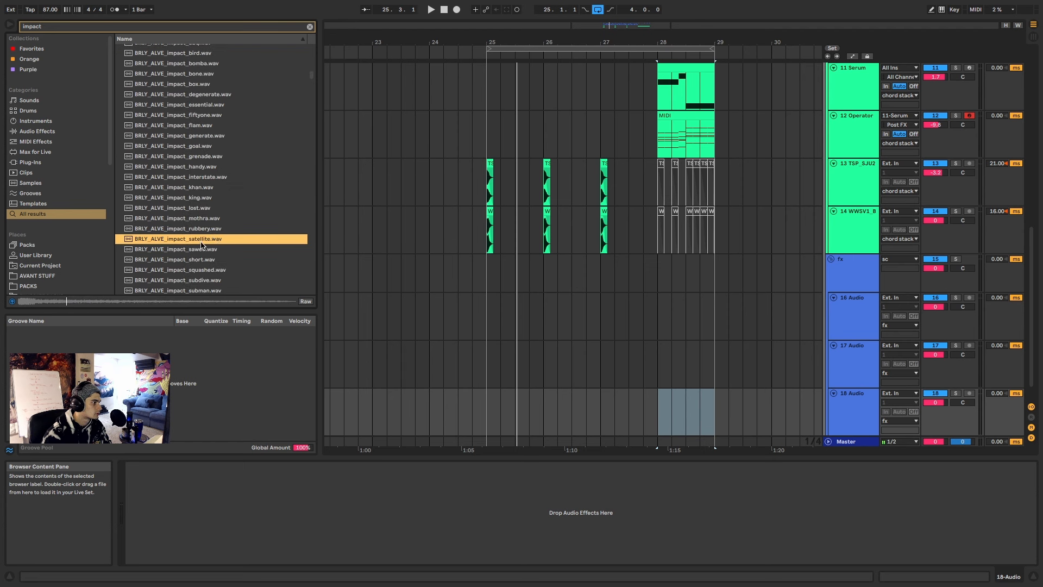
drag(201, 241, 673, 419)
key(space)
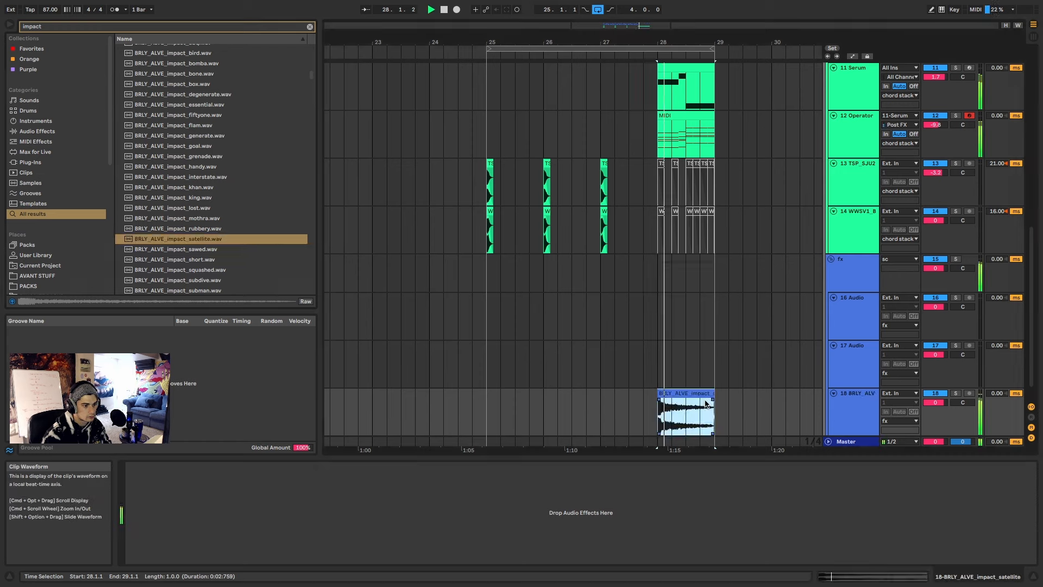
Step: Search the browser for lazer and preview samples such as lazerbasss 3 revision, KSHMR_Sweep_Down_24_Lazer and KSHMR_Sweep_Down_26_Lazer
click(852, 405)
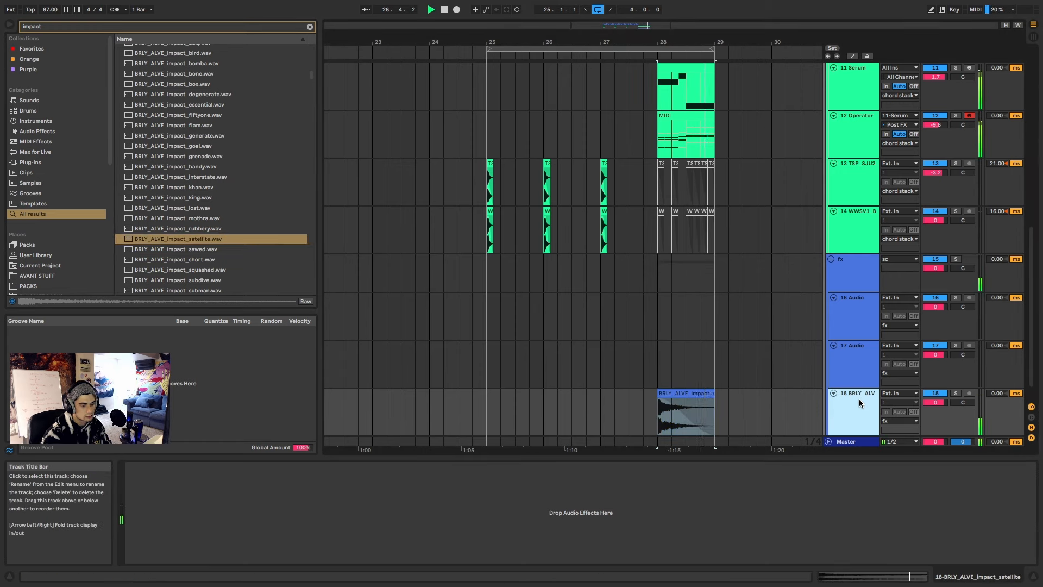
click(852, 363)
text(lazer)
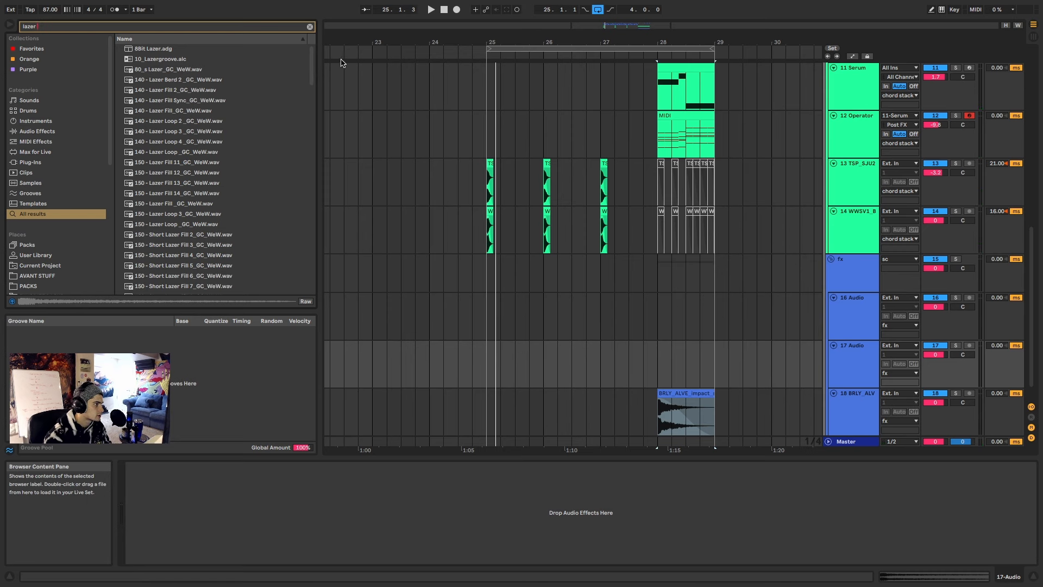
scroll(205, 200, down, 15)
click(205, 200)
click(182, 147)
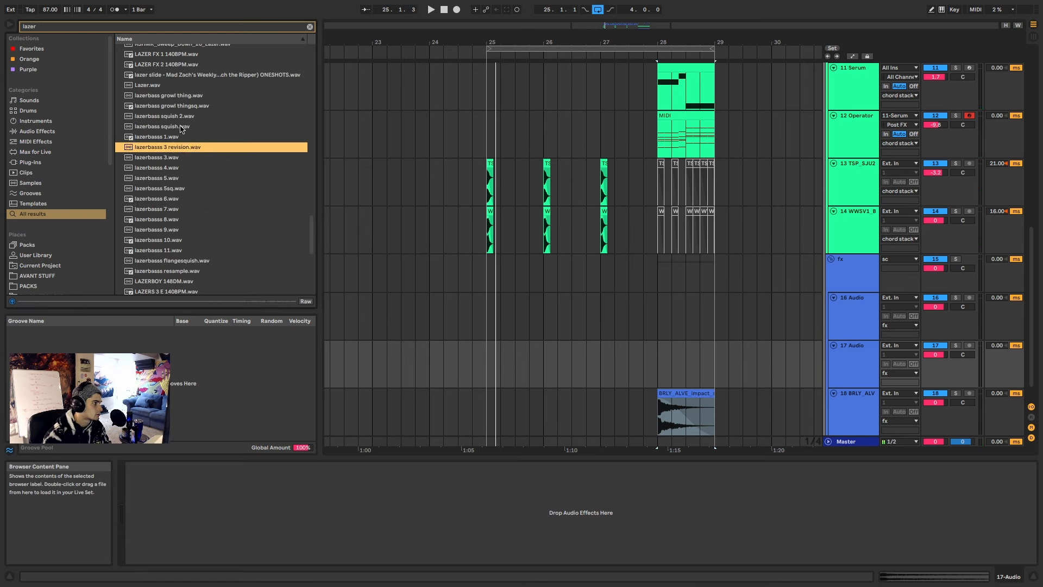
click(183, 64)
scroll(184, 69, up, 3)
click(185, 126)
click(189, 114)
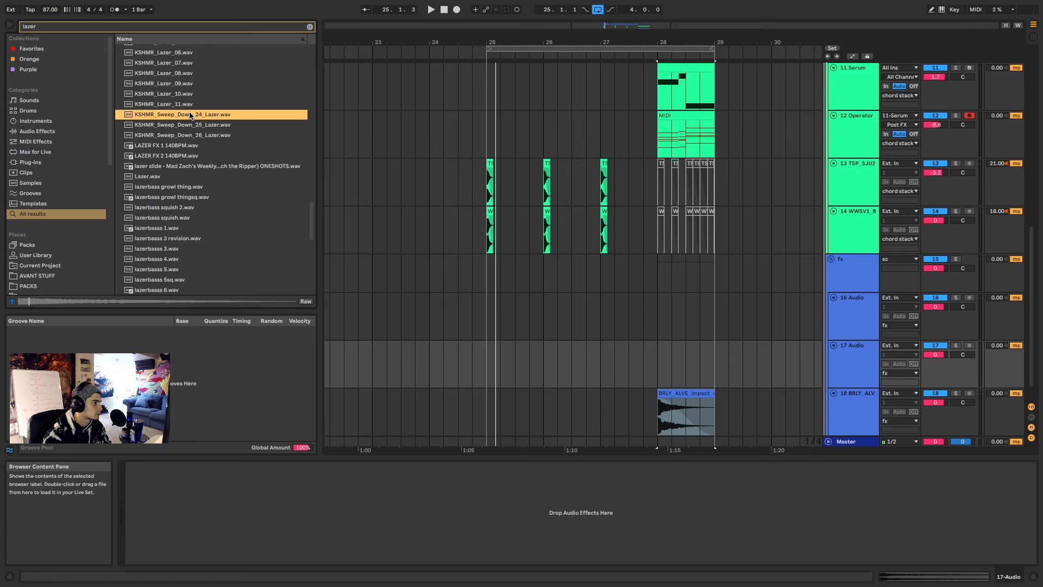
click(197, 131)
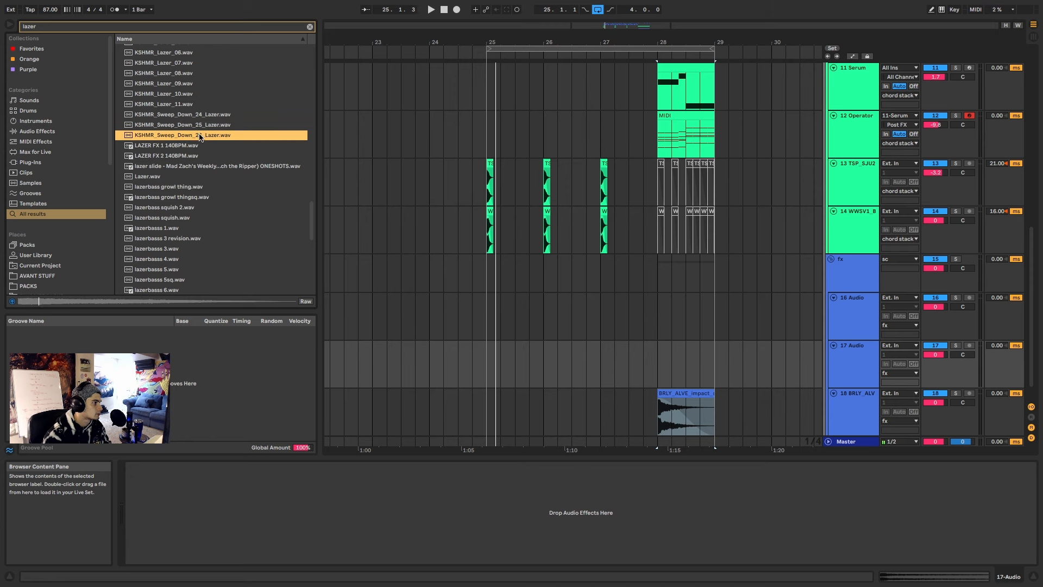
Step: Place KSHMR_Sweep_Down_26_Lazer.wav at bar 28 on audio track 17, shorten its loop to one bar at 17.17 BPM, and play it
drag(199, 136, 662, 370)
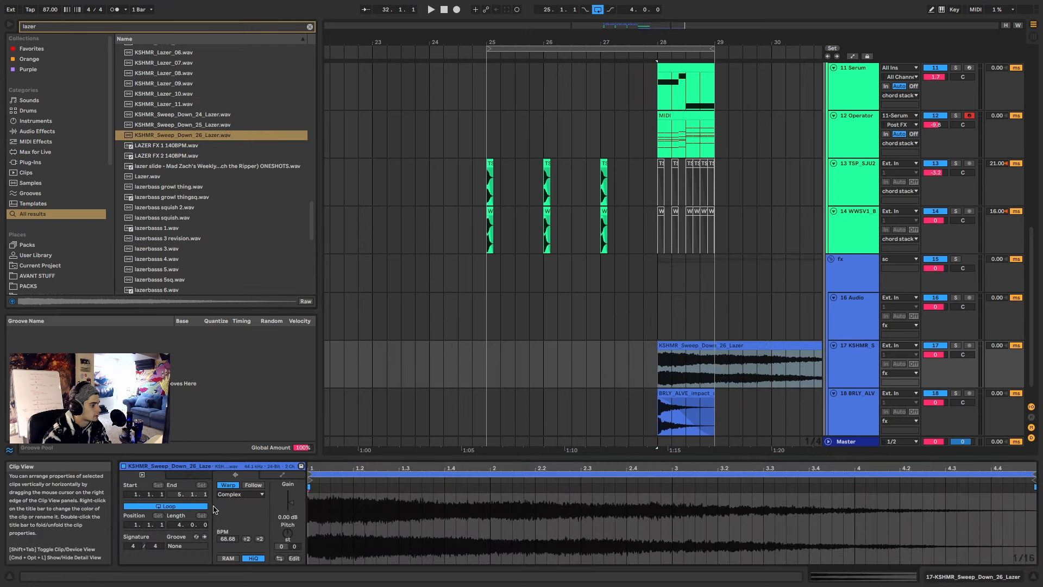
click(247, 539)
click(247, 538)
key(space)
Step: Split the sweep clip at bar 29, delete the remainder, and fade out the part kept in bar 28
click(709, 364)
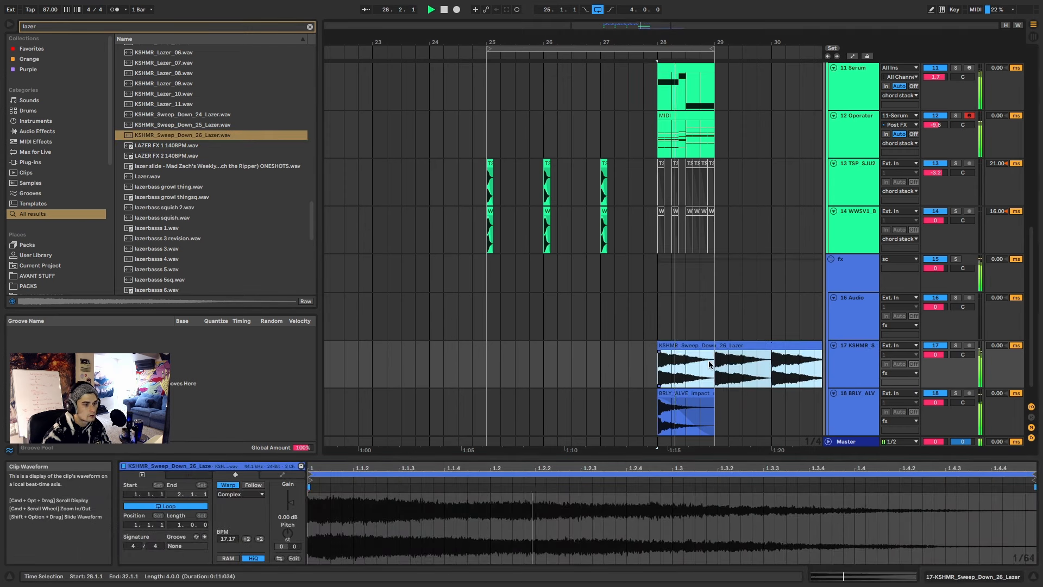
click(713, 357)
key(super+e)
click(721, 345)
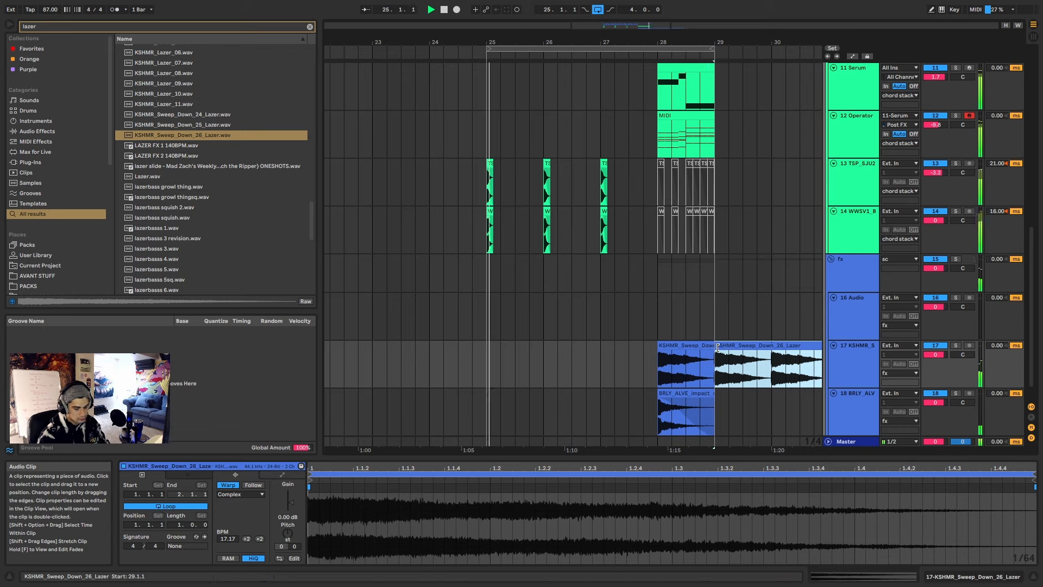
key(Delete)
click(708, 353)
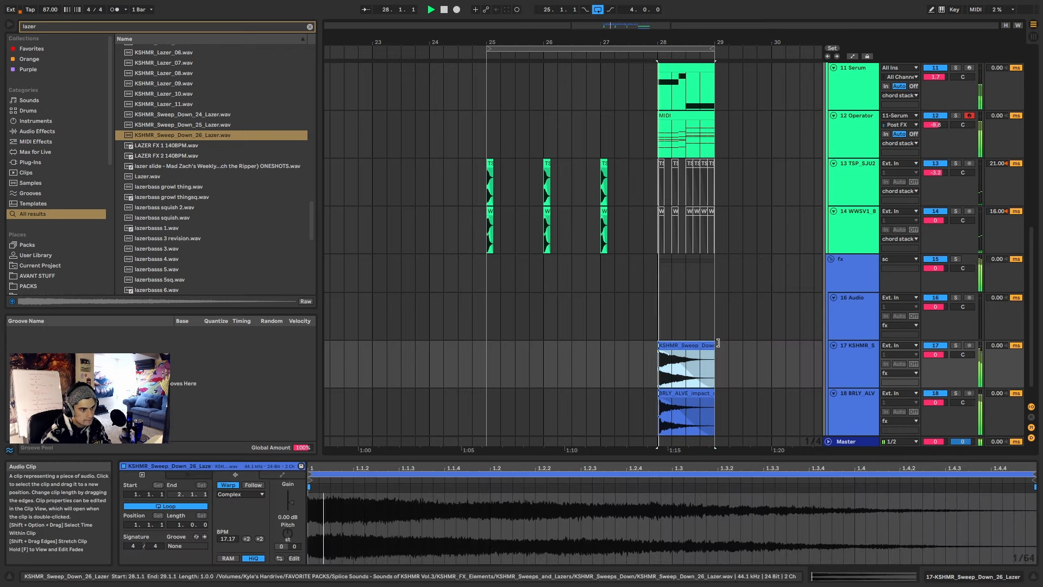
Step: Add EQ Eight to the BRLY_ALVE impact track and roll off its lows at about 198 Hz
scroll(855, 373, down, 1)
click(854, 372)
key(super+f)
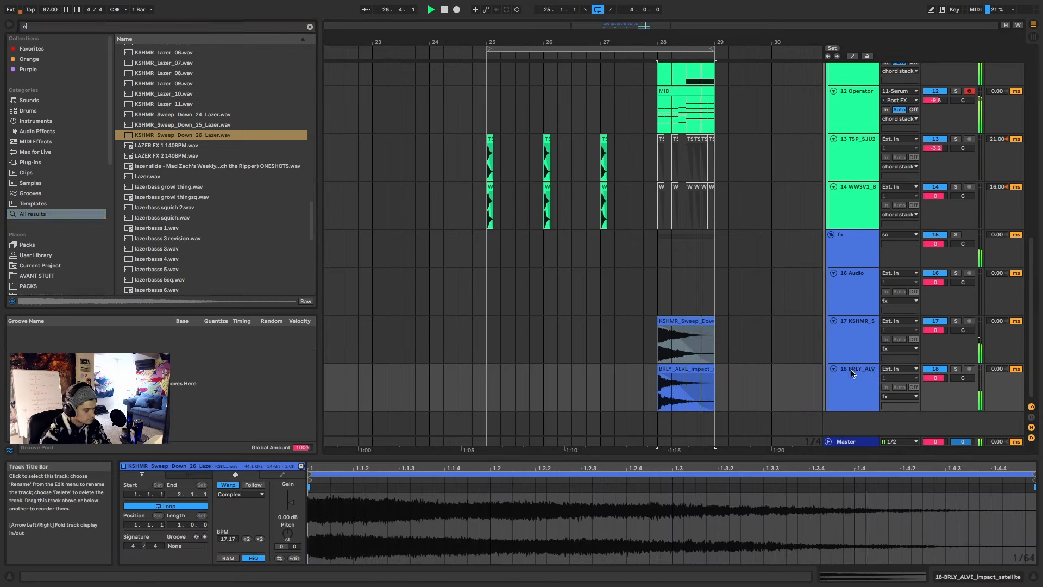
text(eq)
click(149, 60)
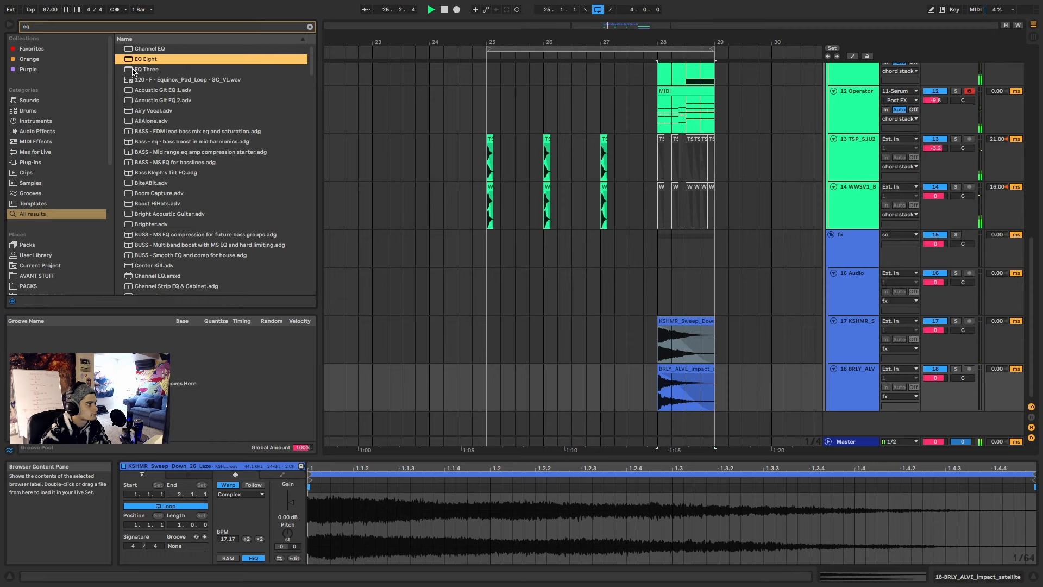
double_click(154, 59)
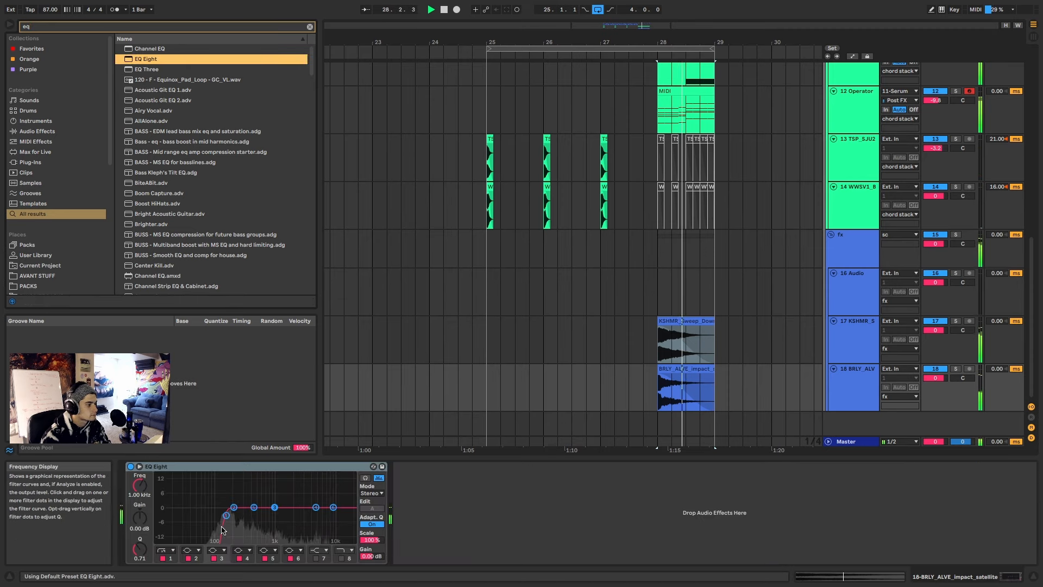
key(space)
Step: Select audio track 16, search the browser for lazer, and preview results such as KSHMR Lazer 03 and KSHMR Lazer 01
click(854, 294)
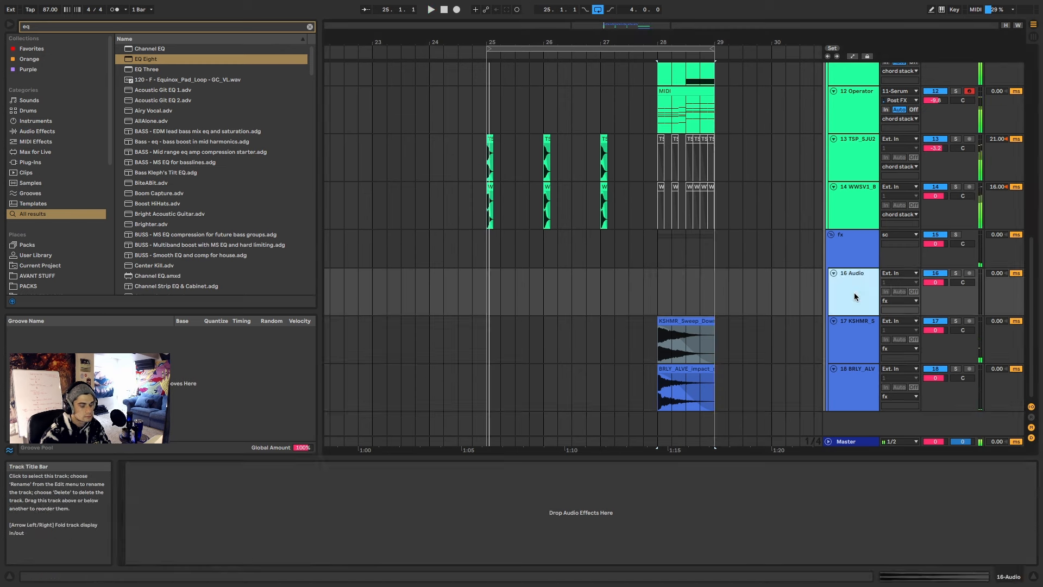
text(rise la)
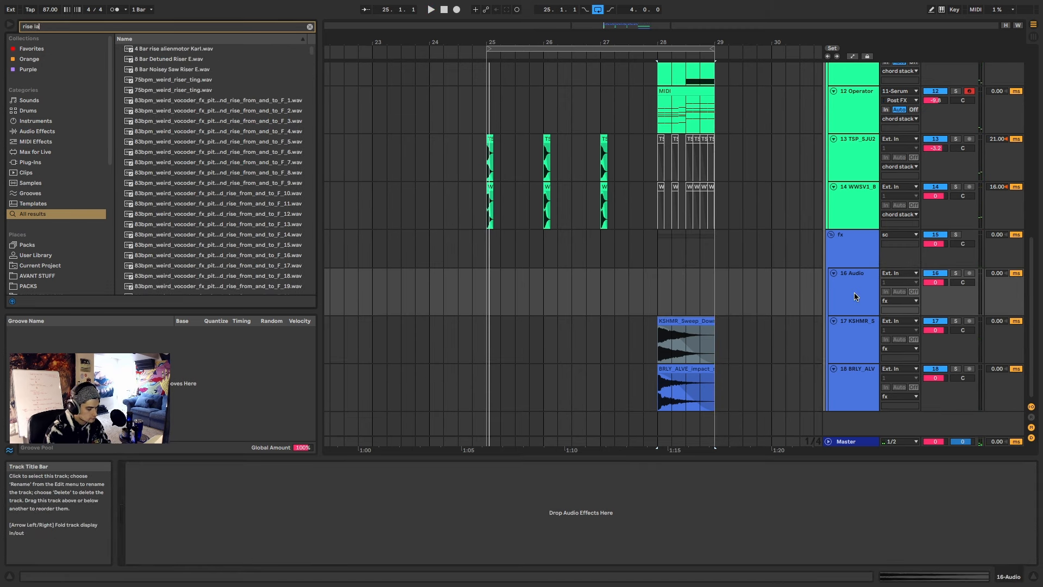
text(z)
text(ze)
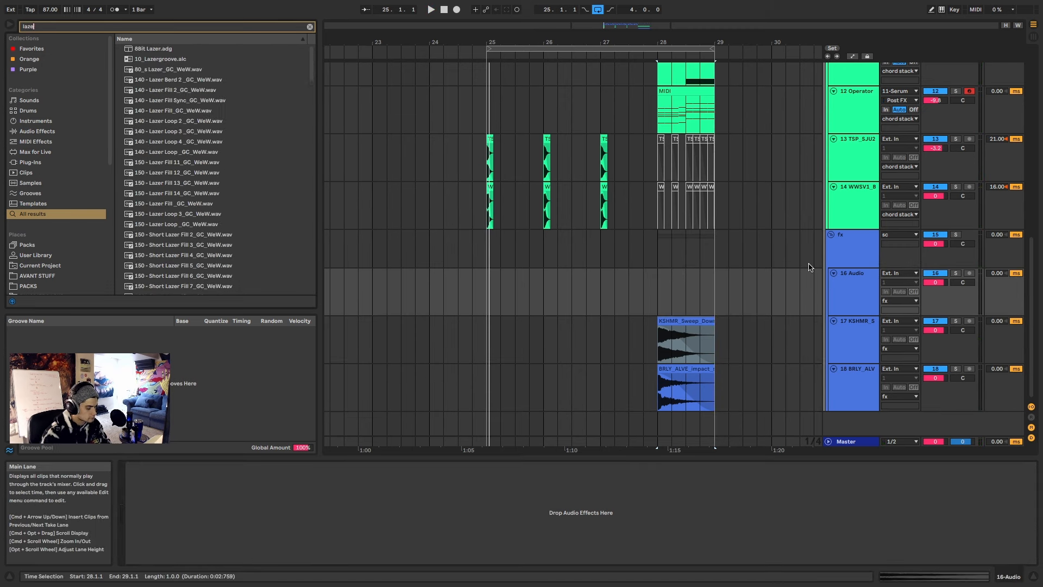
click(249, 113)
scroll(228, 176, down, 15)
click(194, 176)
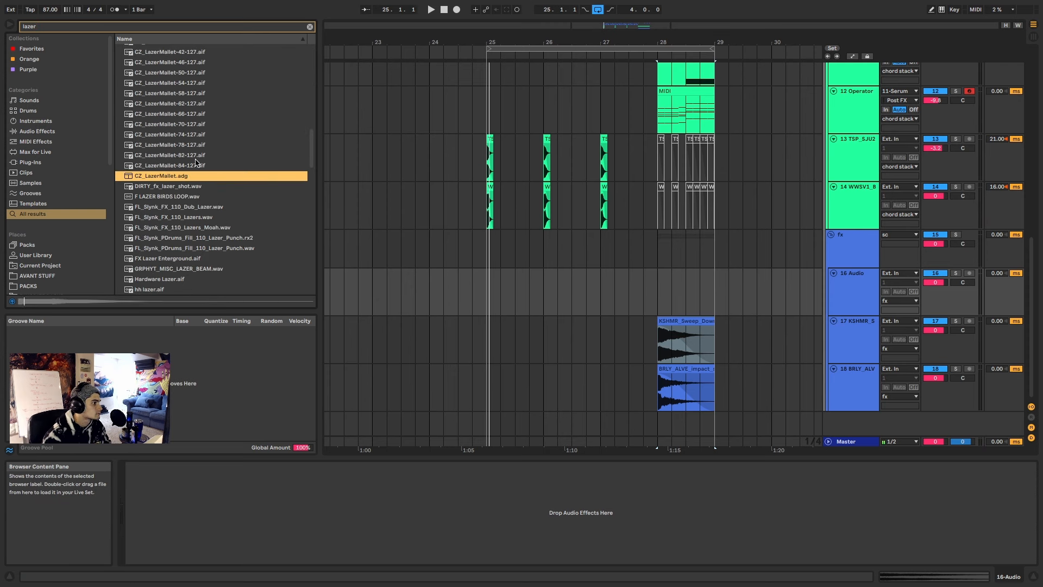
click(185, 94)
scroll(181, 173, down, 10)
click(179, 201)
click(174, 148)
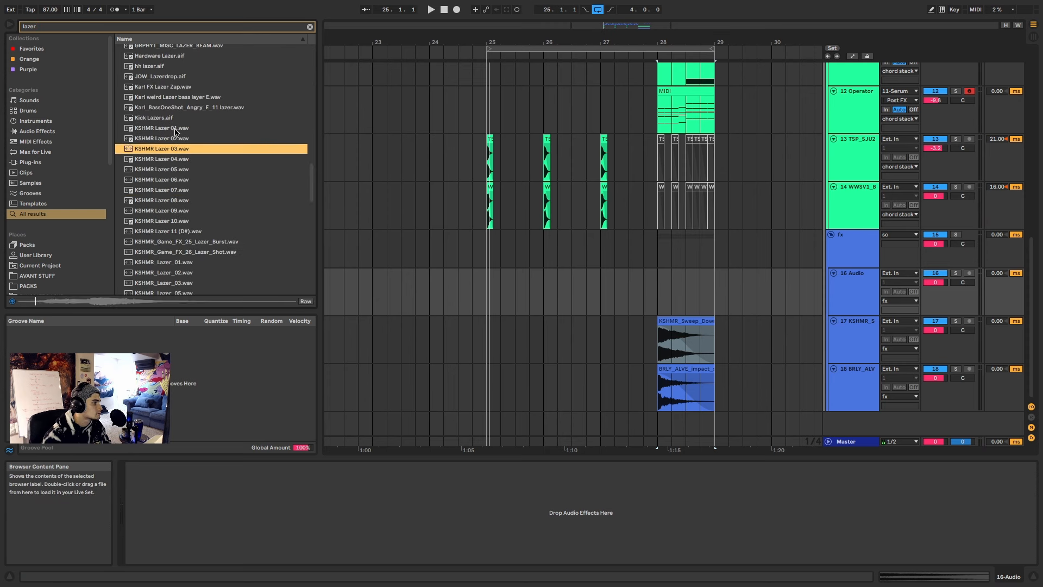
click(175, 128)
Step: Preview more KSHMR lazer samples, including KSHMR Lazer 09, KSHMR_Game_FX_26_Lazer_Shot, KSHMR_Lazer_02 and KSHMR_Lazer_07
click(162, 211)
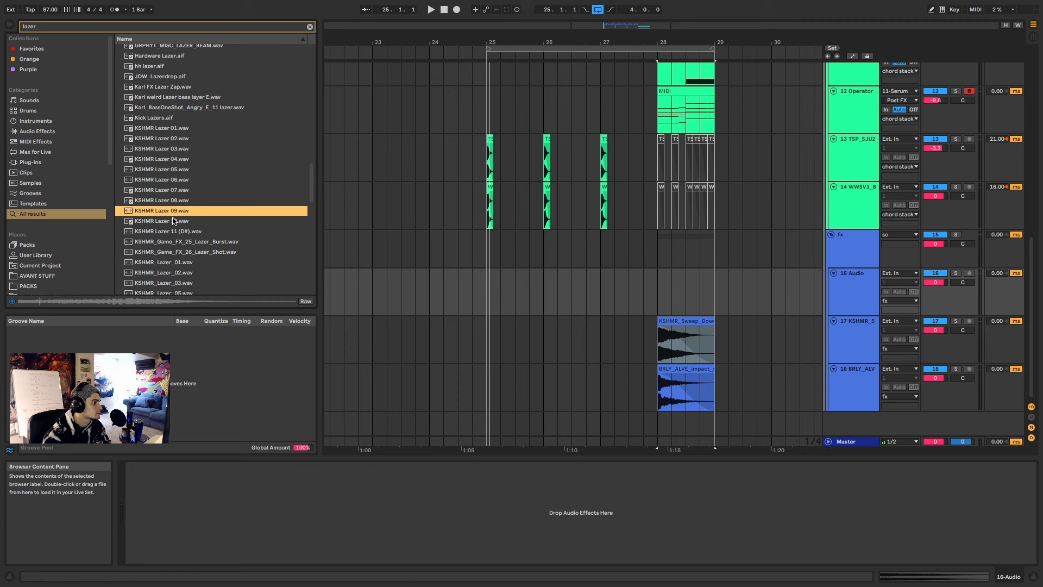
click(174, 221)
click(202, 243)
click(206, 252)
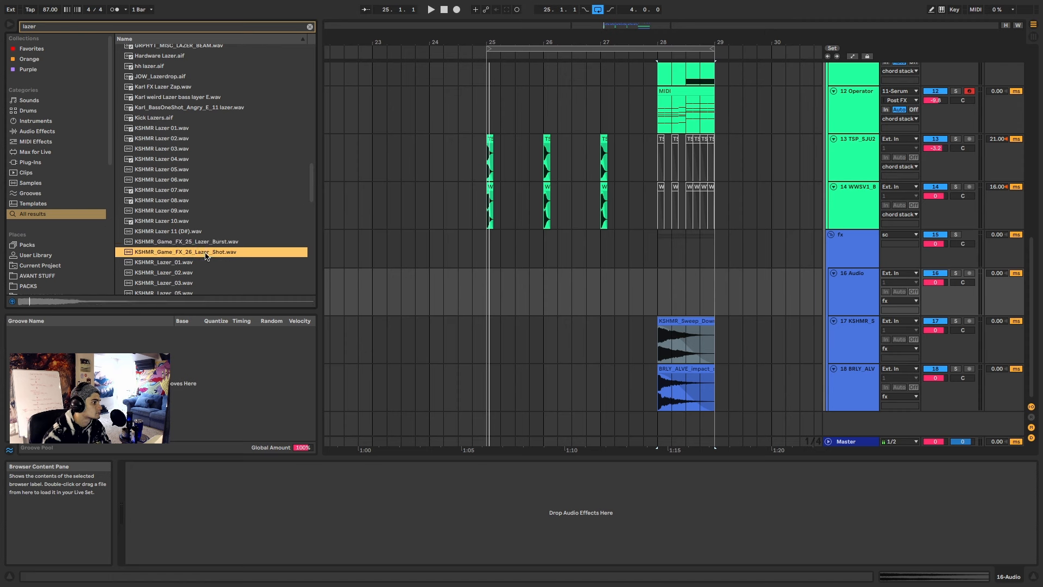
click(190, 262)
scroll(189, 256, down, 1)
click(188, 255)
scroll(187, 254, down, 2)
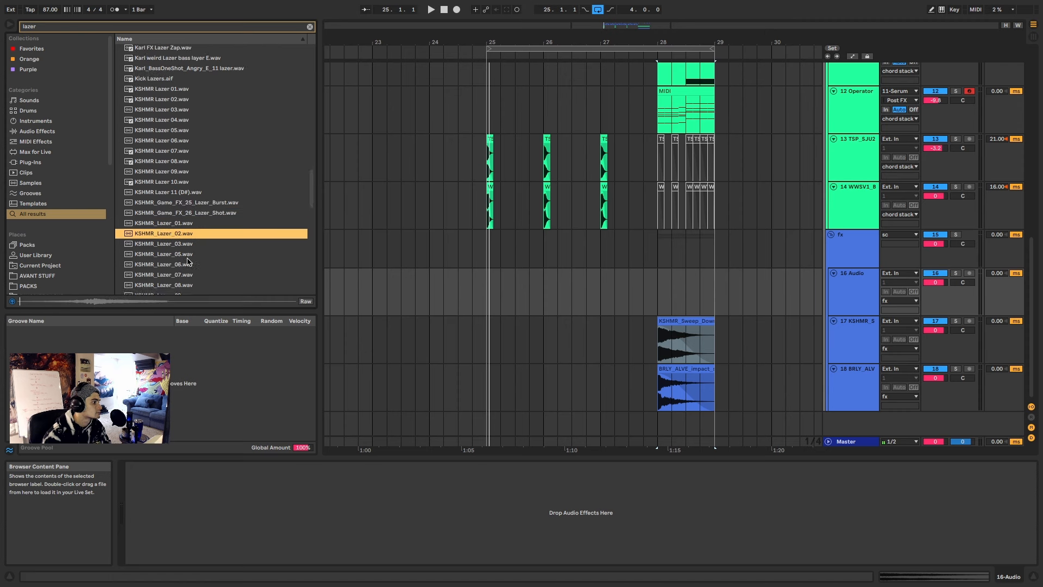
click(182, 249)
scroll(182, 253, down, 6)
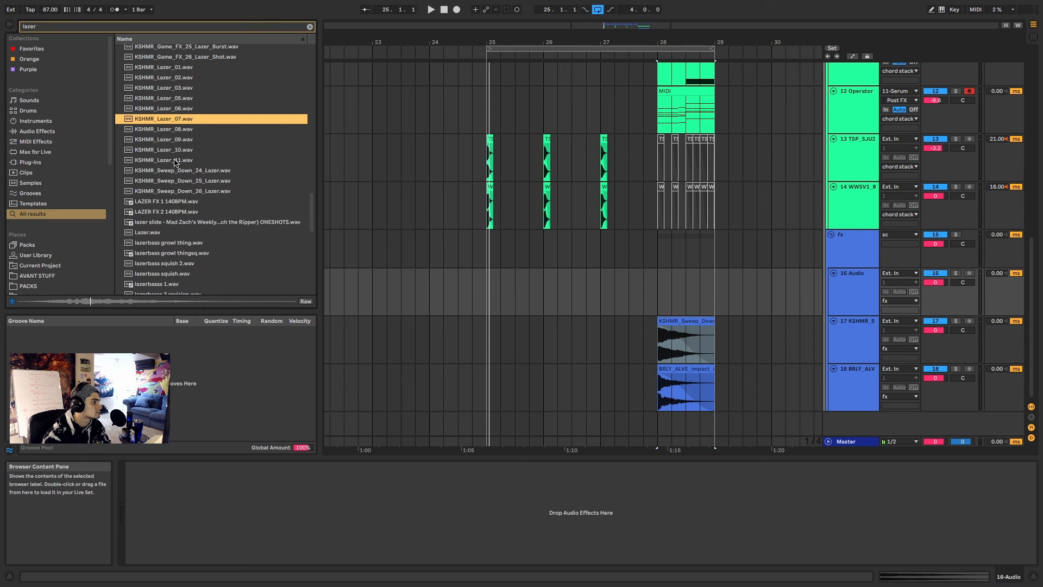
Step: Place KSHMR_Lazer_07.wav on audio track 16 starting at 27.3.1, and play it with the beat
drag(171, 122, 634, 306)
key(space)
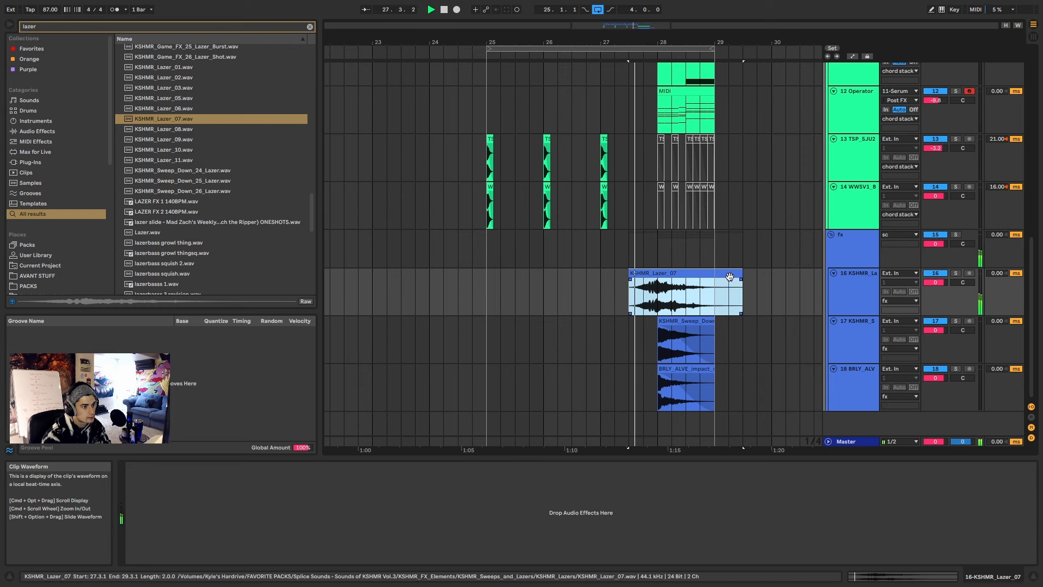
scroll(657, 273, up, 5)
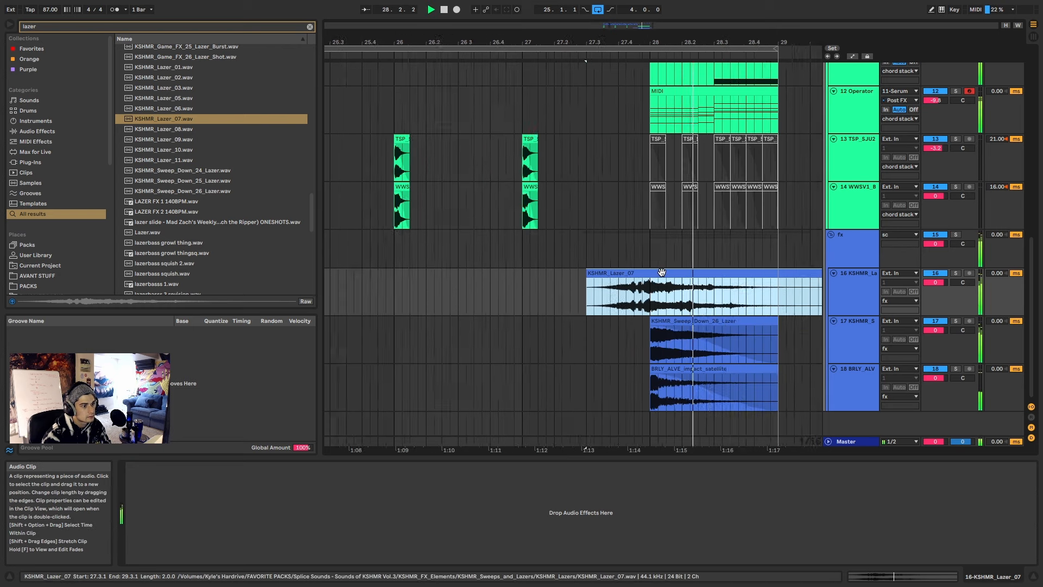
key(space)
key(space)
Step: Solo the KSHMR_Lazer_07 track and play the clip to check how its peak lines up with bar 28
click(953, 273)
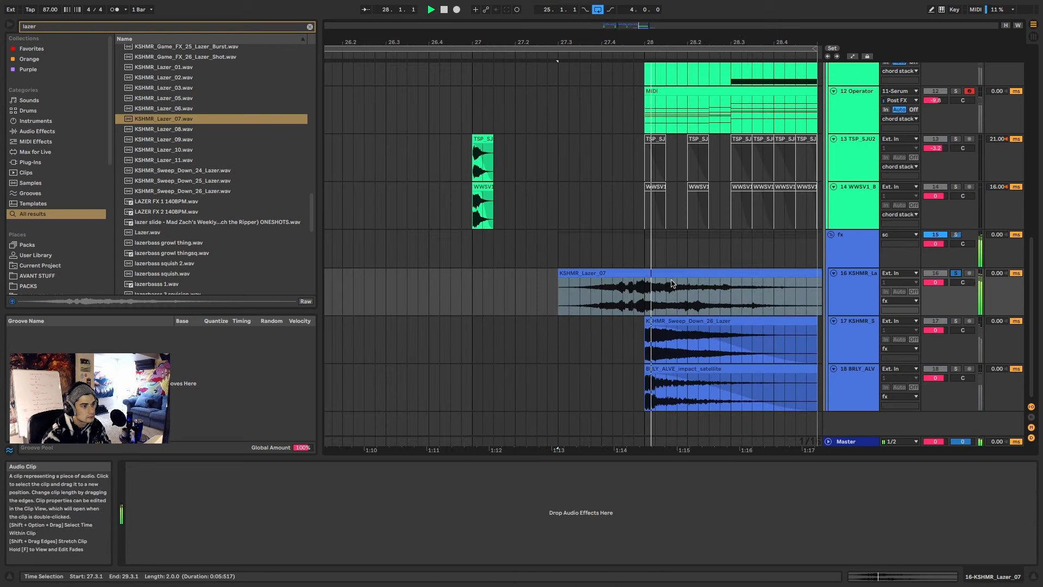
scroll(654, 295, up, 3)
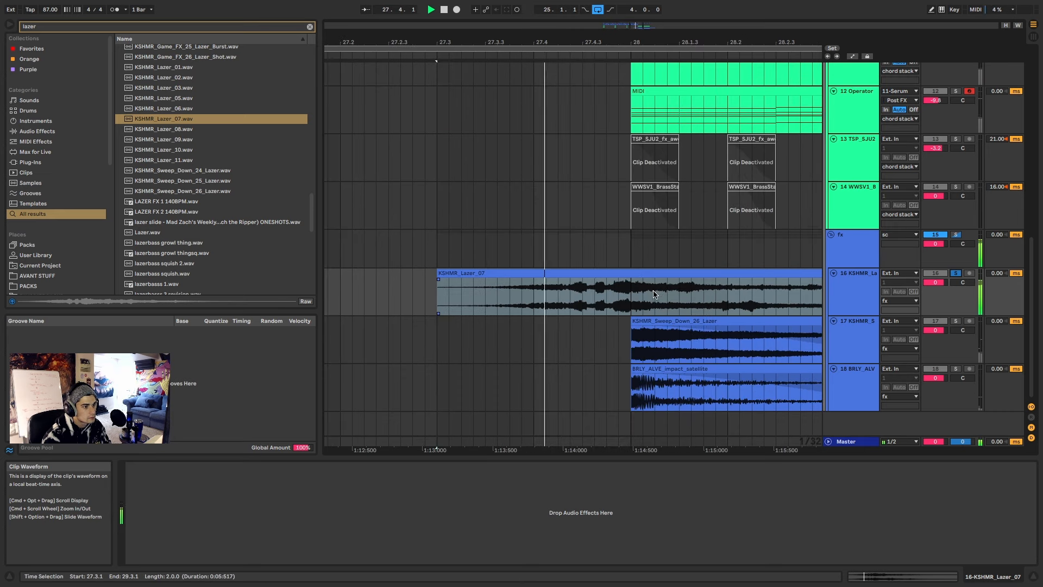
drag(637, 298, 637, 297)
click(635, 298)
key(space)
key(space)
key(space)
key(space)
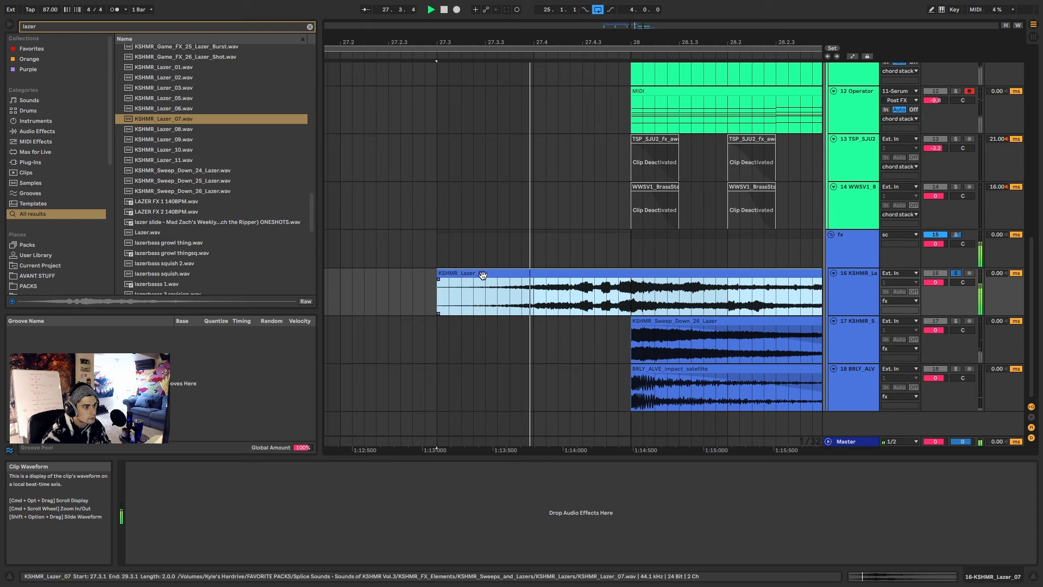
Step: Fade in the KSHMR_Lazer_07 clip up to just after bar 28, trim its end to bar 29, and fade it out
drag(439, 280, 685, 281)
scroll(714, 288, down, 5)
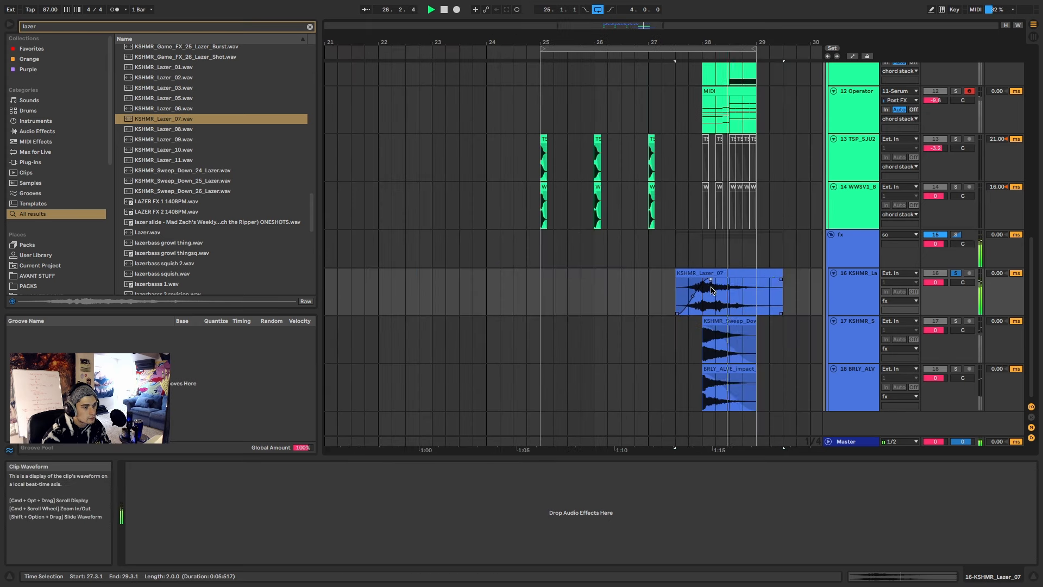
drag(779, 273, 714, 283)
Step: Add EQ Eight to the KSHMR_Lazer_07 track and set a gentle low cut at 186 Hz with a Q of 0.18
text(eq)
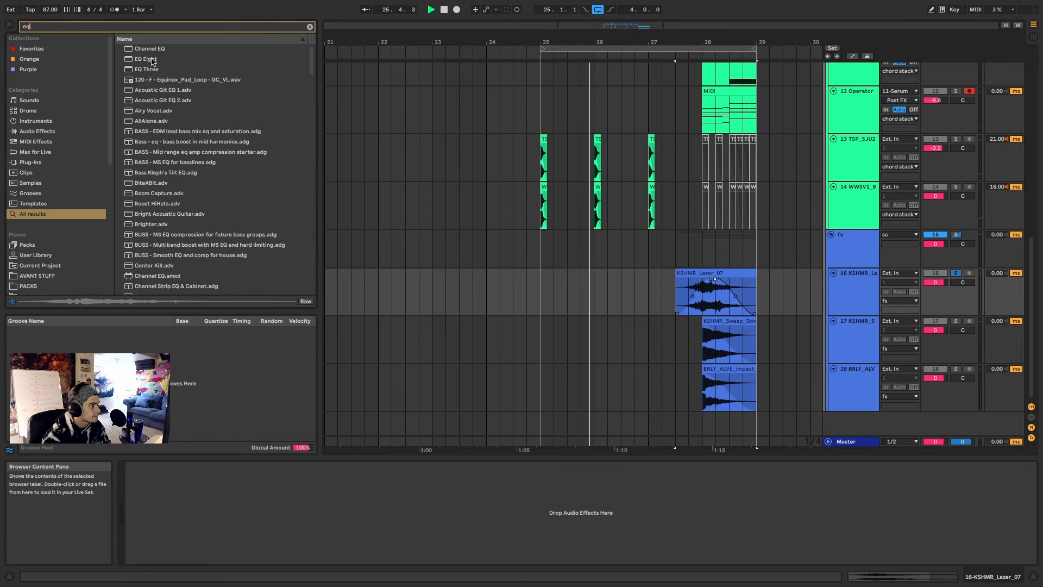
key(Down)
key(Down)
key(Return)
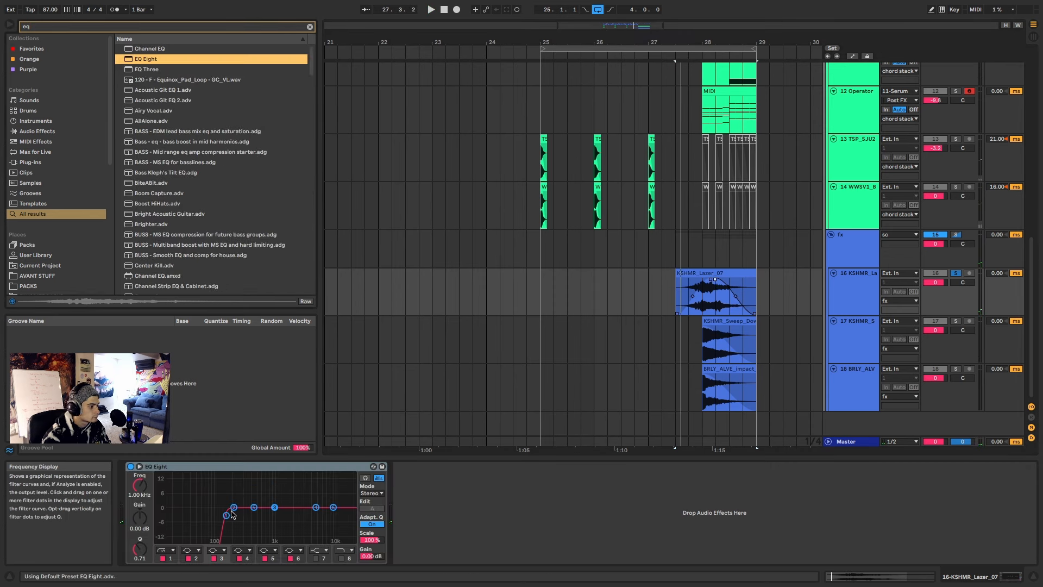
click(231, 511)
Step: Unsolo track 16 and, during playback, lower the volumes of all three fx tracks, setting track 17 to -1.0 dB
click(955, 273)
key(space)
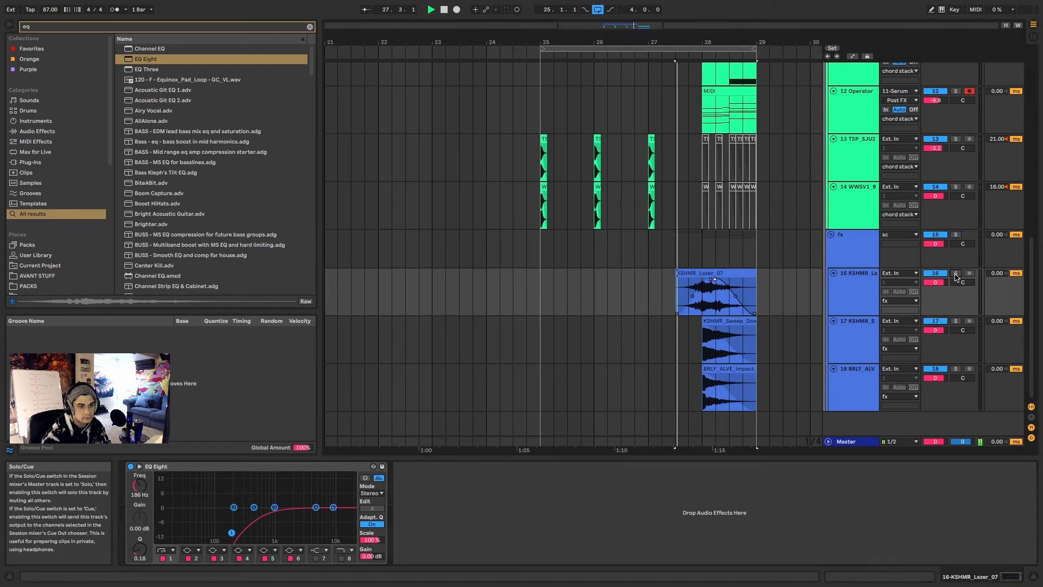
drag(940, 283, 940, 297)
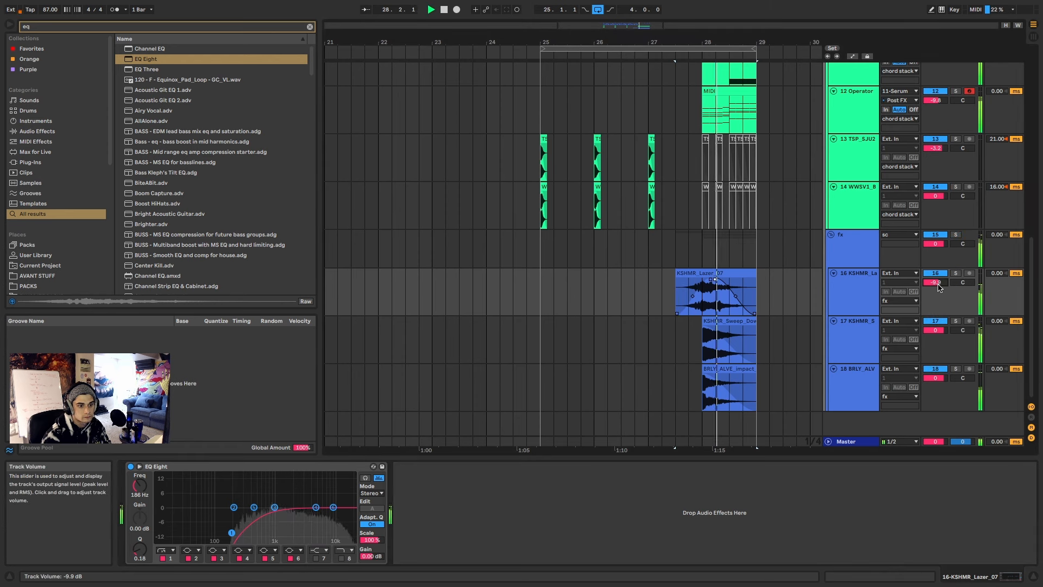
drag(934, 330, 934, 332)
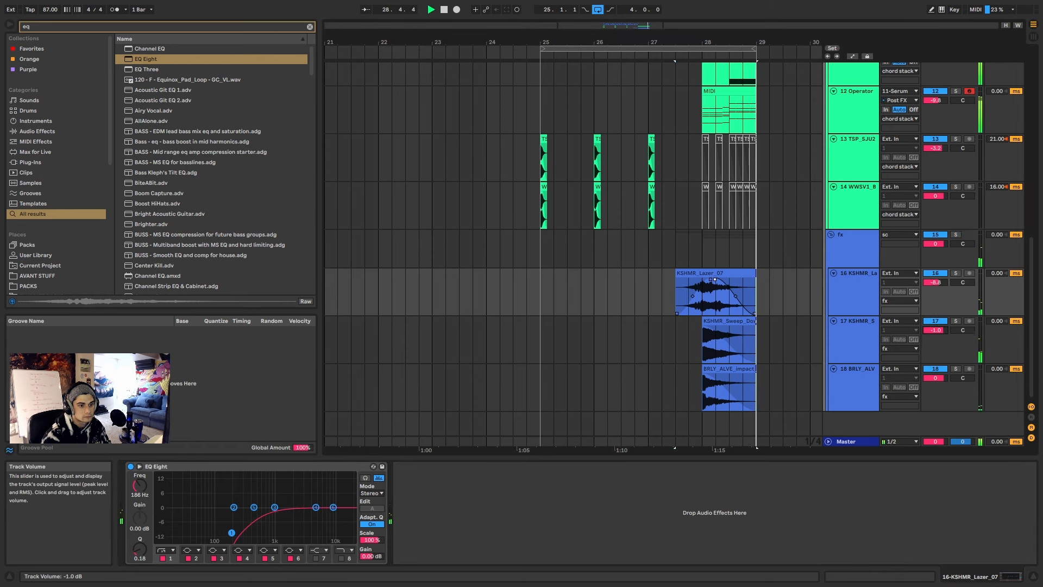
drag(935, 377, 934, 382)
Step: Insert a new audio track below track 18 in the fx group and search the browser for "vox"
click(842, 384)
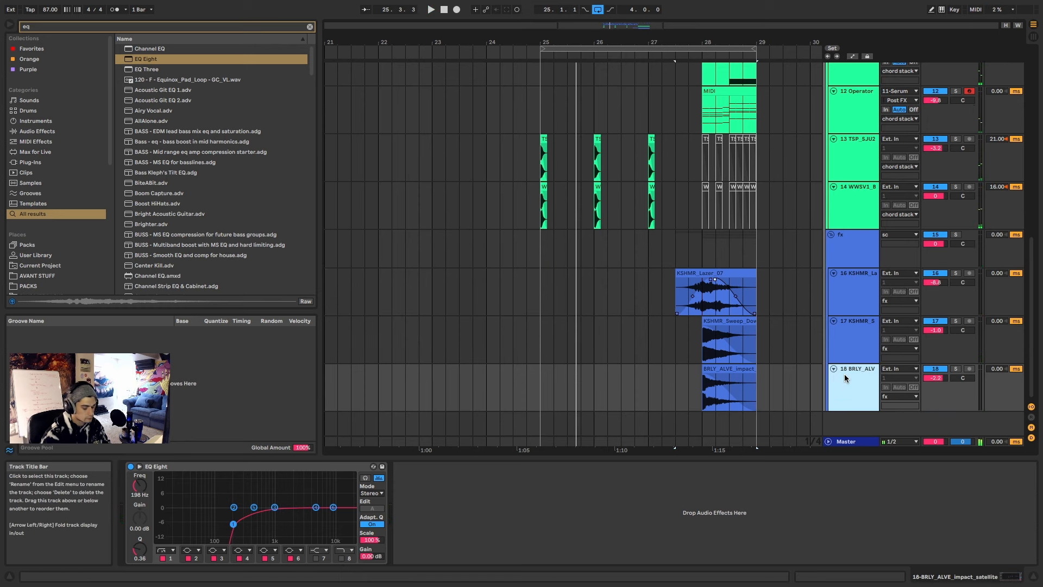
key(ctrl+t)
text(vox)
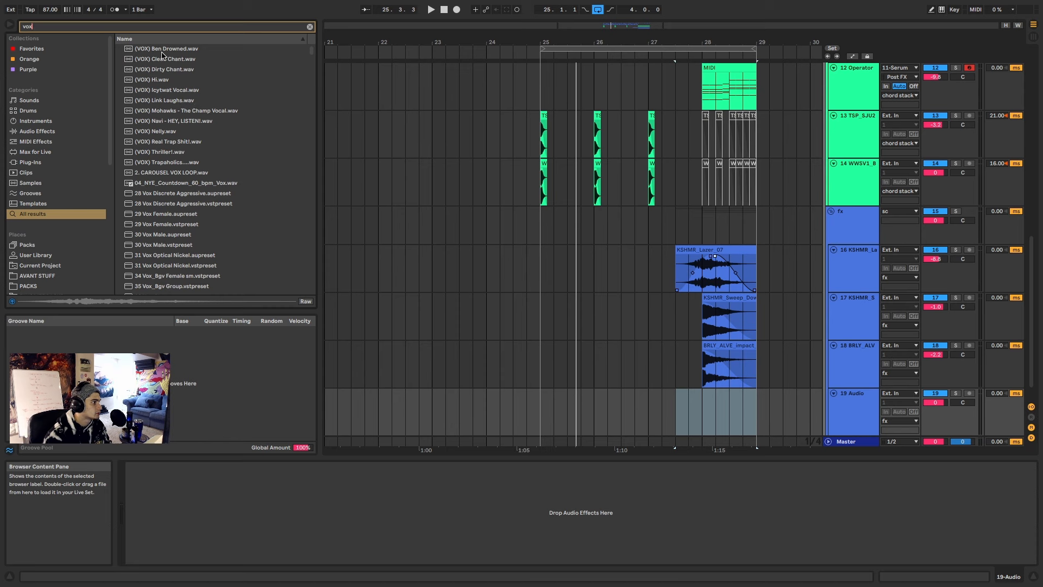
Step: Preview COSMIC Vox samples, including 39 and 25, from the vox results and briefly play the beat for comparison
drag(313, 52, 312, 165)
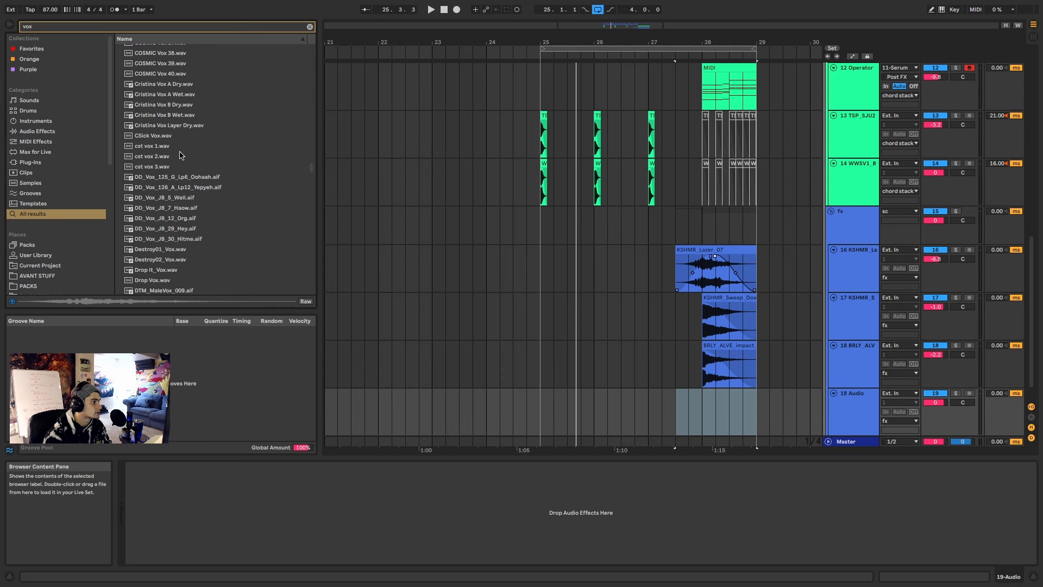
click(181, 115)
scroll(182, 113, up, 1)
scroll(158, 80, down, 3)
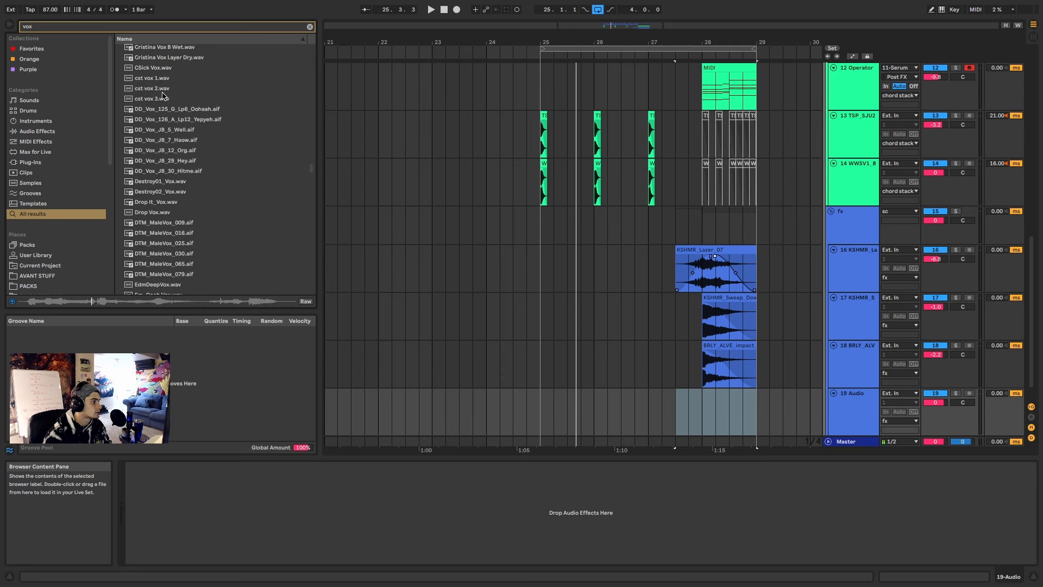
scroll(164, 109, up, 7)
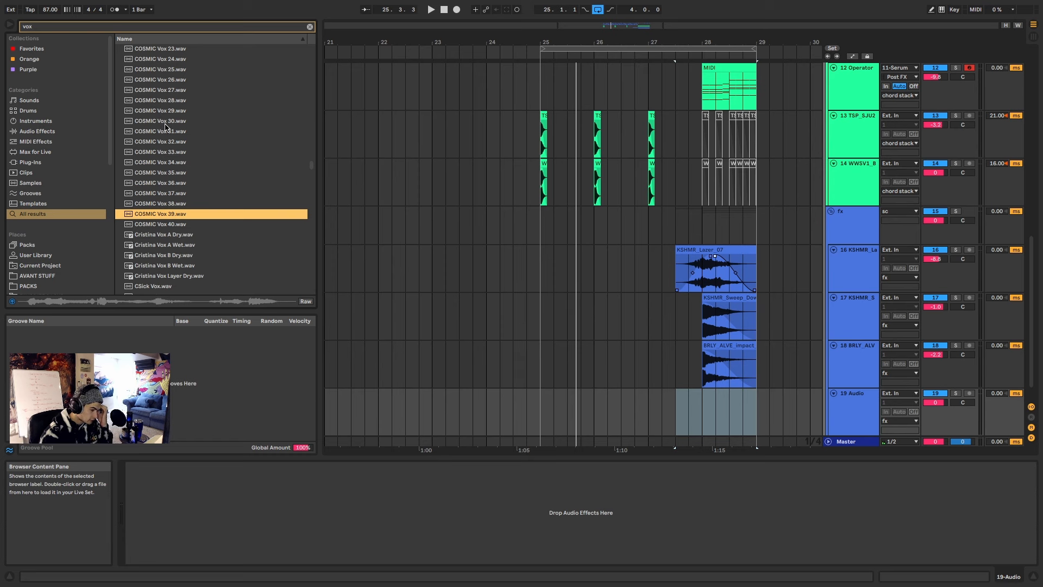
scroll(166, 126, up, 3)
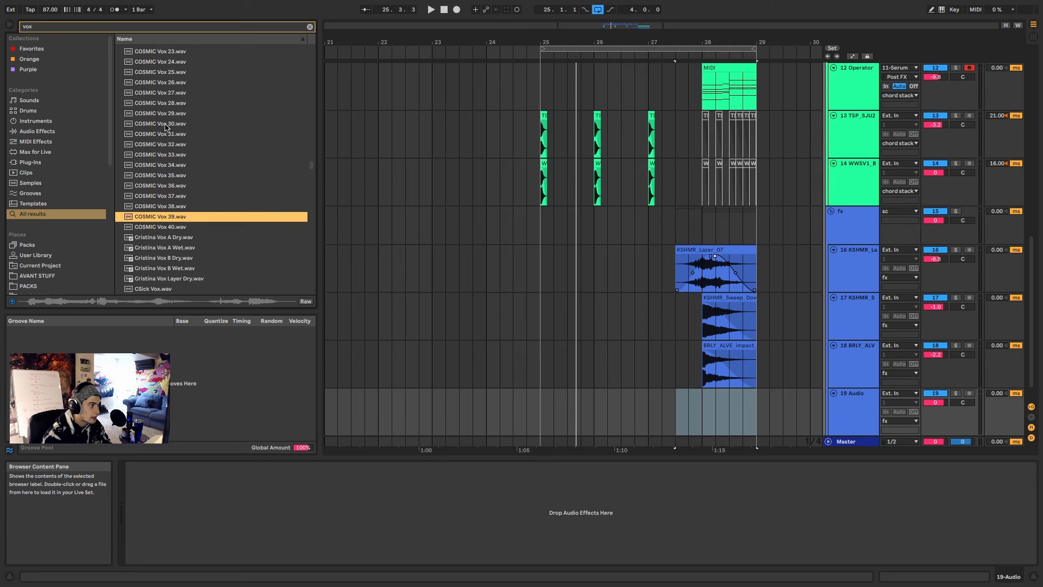
click(164, 122)
scroll(164, 115, up, 2)
key(space)
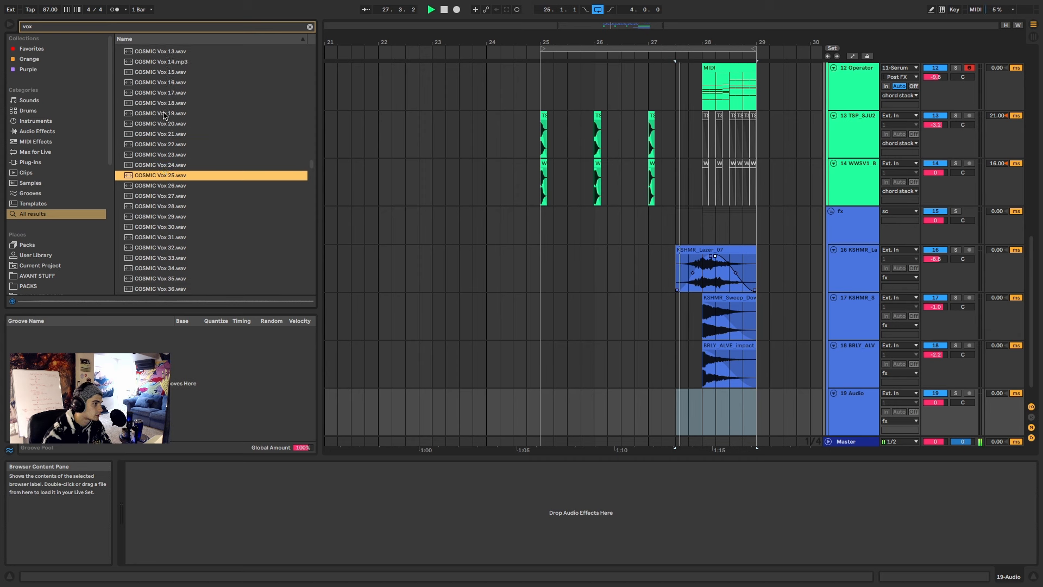
scroll(164, 116, up, 5)
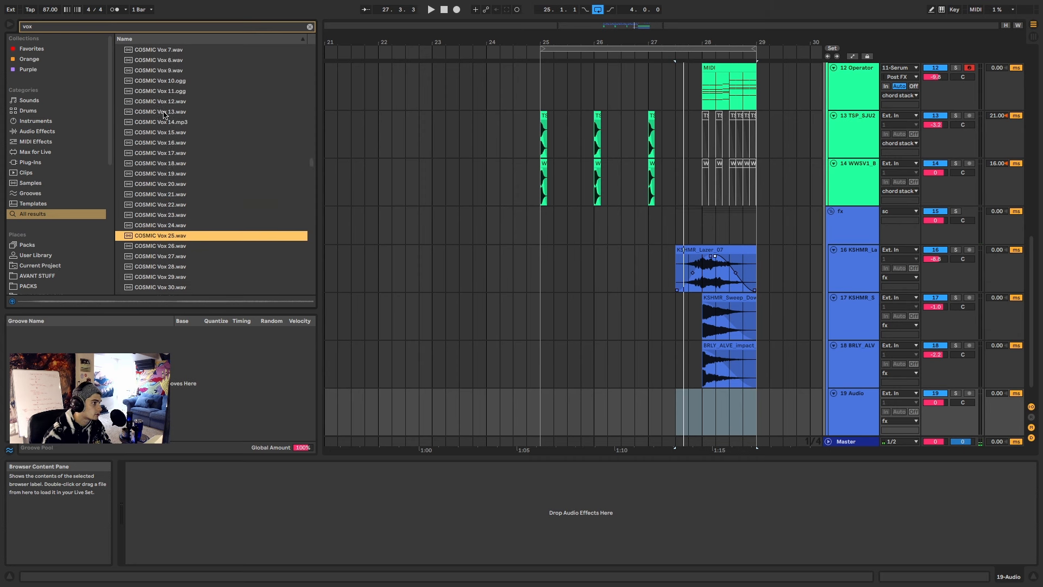
scroll(164, 114, up, 2)
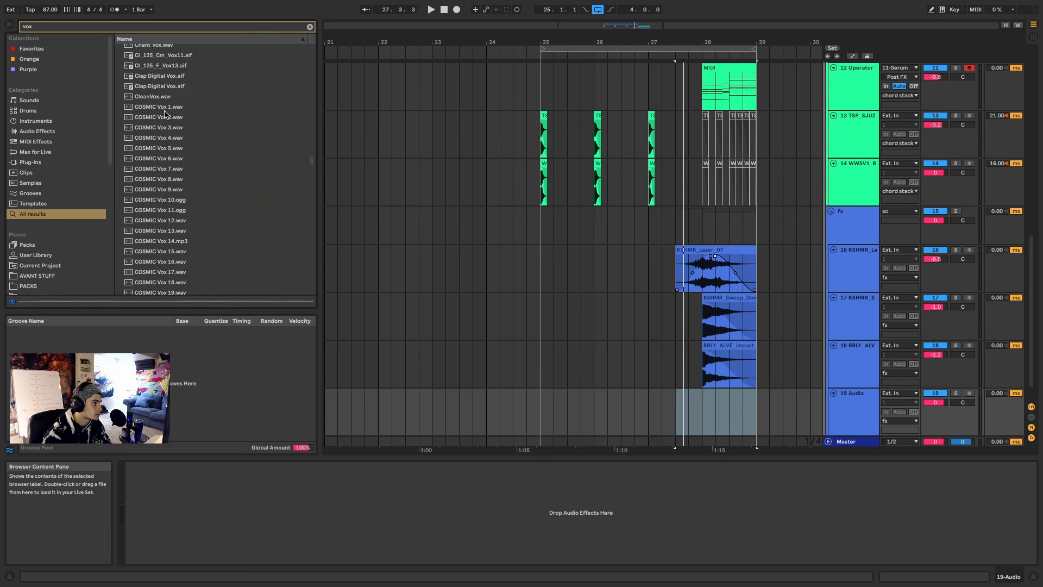
Step: Audition the BWB X SUPA 2 vox samples, including I NEED YOU and FUTURE, and the BWB X JF GOAT 808 vox samples
scroll(166, 114, up, 5)
click(187, 90)
scroll(187, 90, up, 3)
click(191, 113)
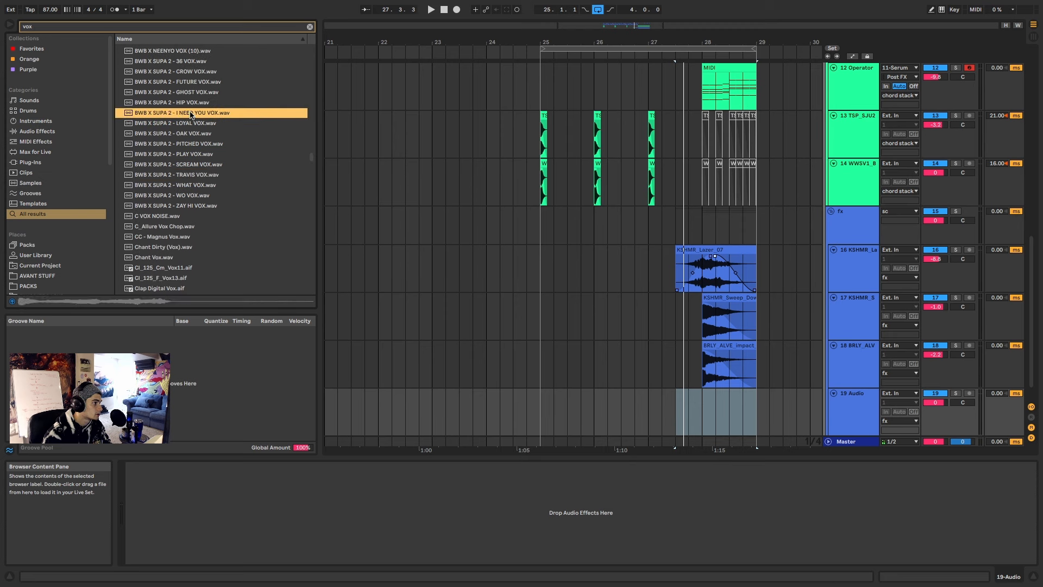
click(197, 72)
click(199, 92)
click(198, 81)
scroll(199, 82, up, 2)
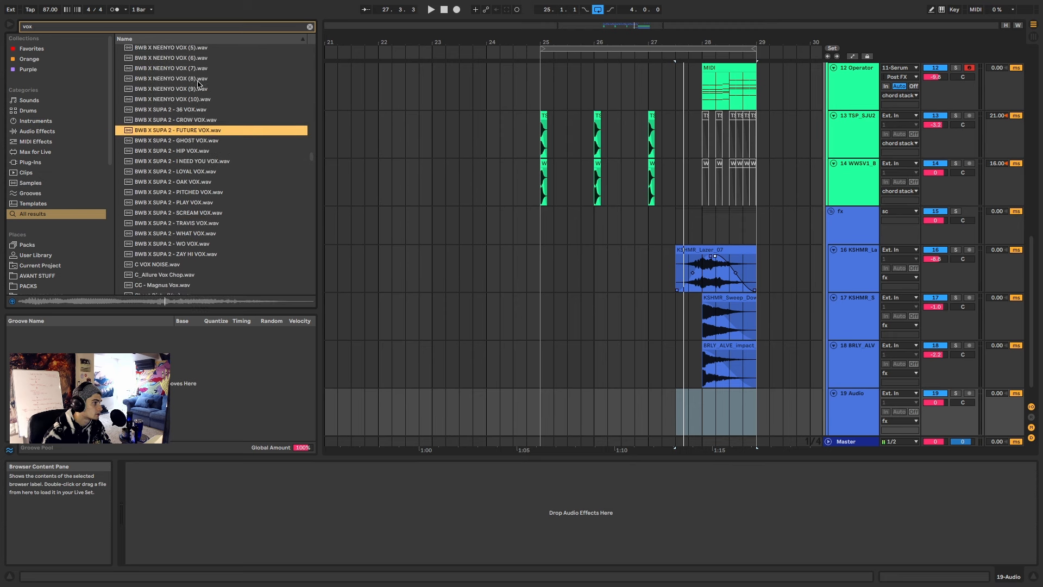
click(197, 87)
scroll(196, 87, up, 1)
click(195, 87)
scroll(195, 86, up, 5)
click(194, 87)
scroll(193, 87, up, 5)
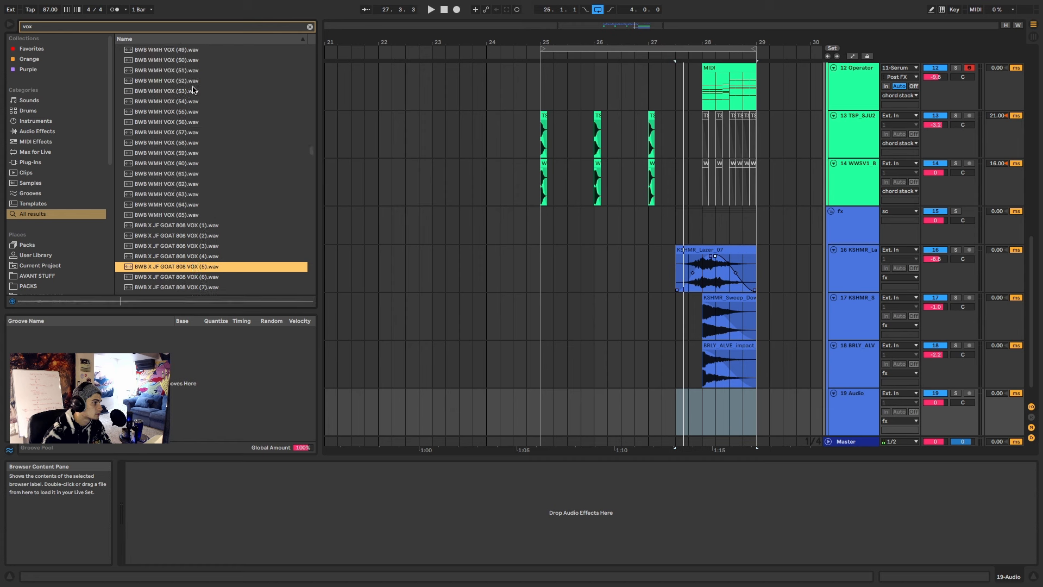
Step: Audition the BWB WMH VOX samples, including 25 and 29, to find a short vocal hit
click(193, 91)
scroll(193, 91, up, 5)
click(193, 87)
scroll(193, 87, up, 5)
click(191, 94)
click(185, 165)
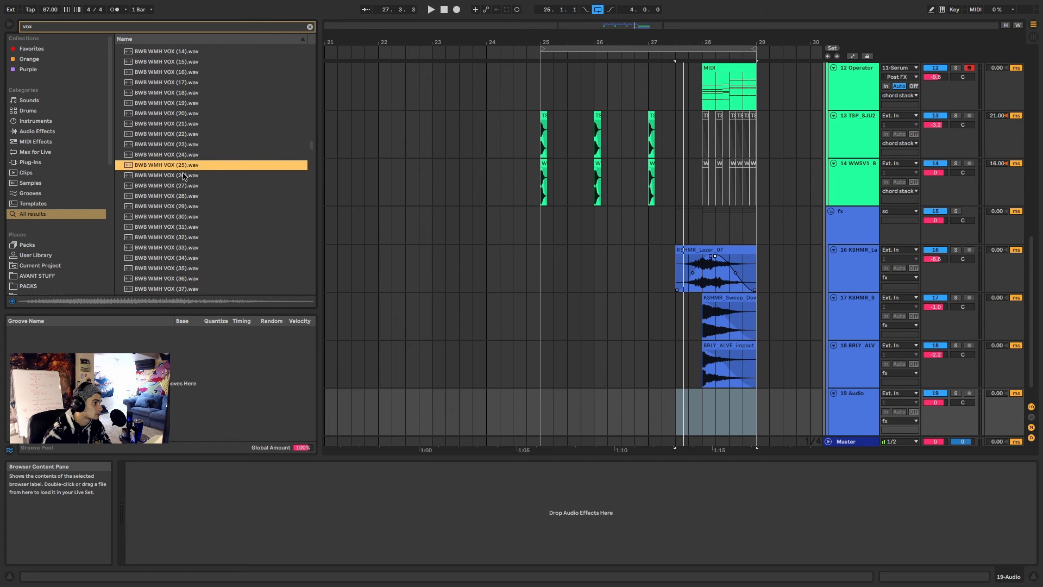
click(188, 206)
click(181, 238)
click(177, 205)
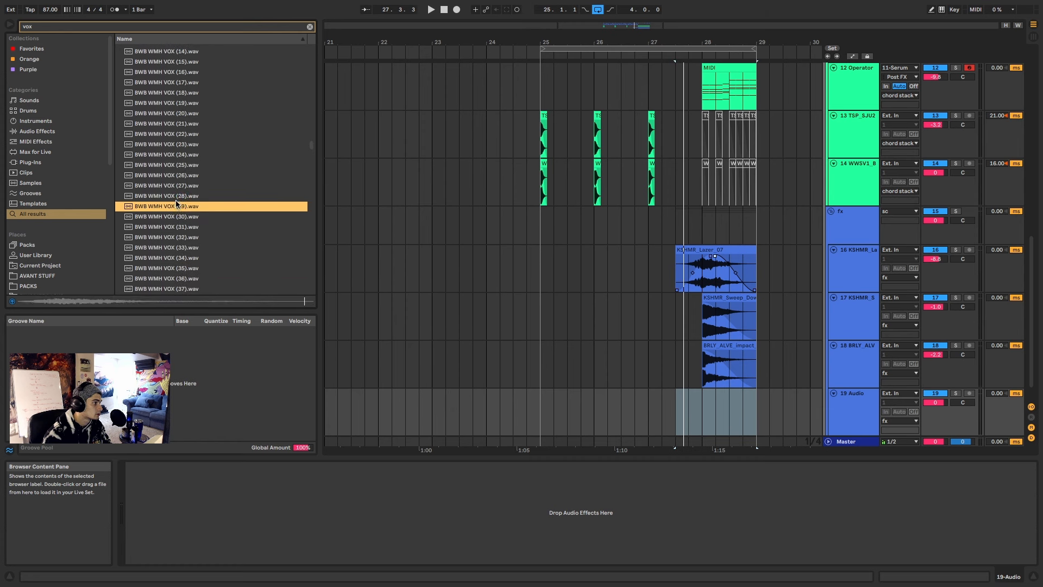
Step: Place BWB WMH VOX (29) on track 19 at bar 25, check it in playback, and move the clip to 25.3
drag(254, 237, 542, 410)
scroll(548, 353, down, 1)
key(space)
scroll(552, 358, up, 4)
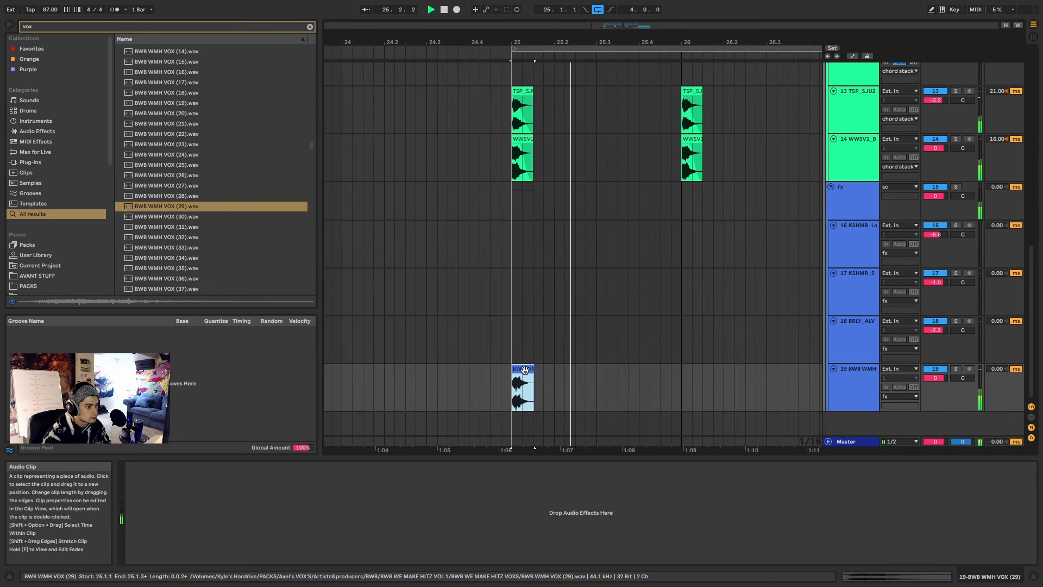
key(space)
drag(528, 370, 608, 383)
key(space)
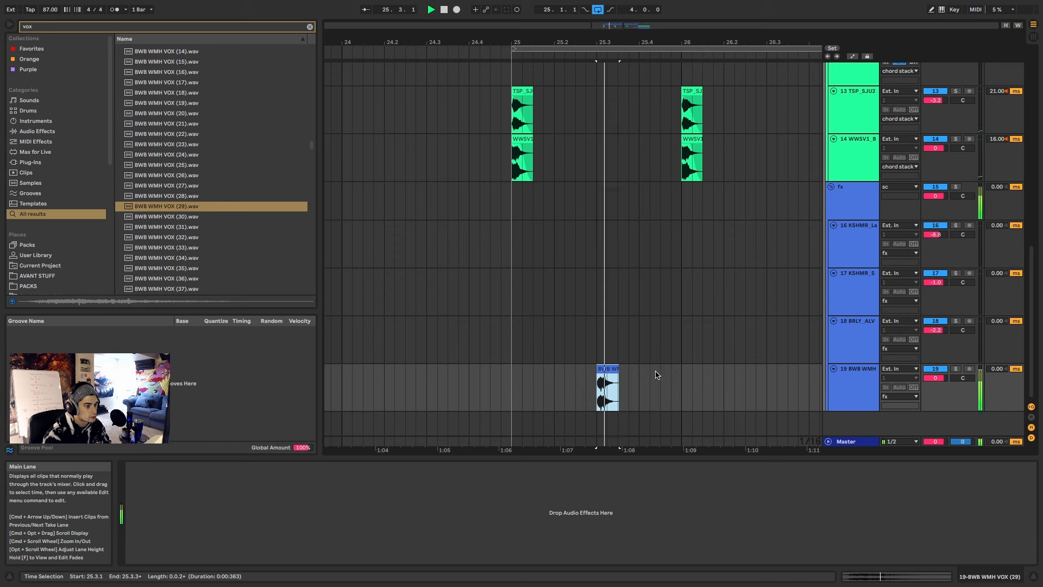
Step: Duplicate track 19's bar 25 vox pattern across bars 26 to 28 and lower the track's volume during playback
drag(685, 383, 524, 389)
key(ctrl+d)
key(ctrl+d)
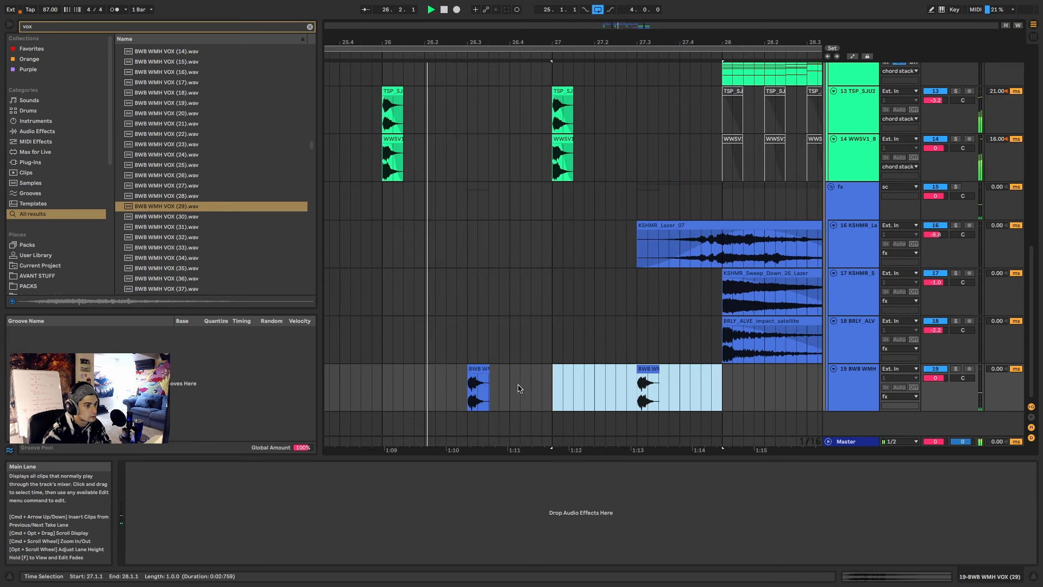
scroll(564, 376, down, 3)
key(ctrl+d)
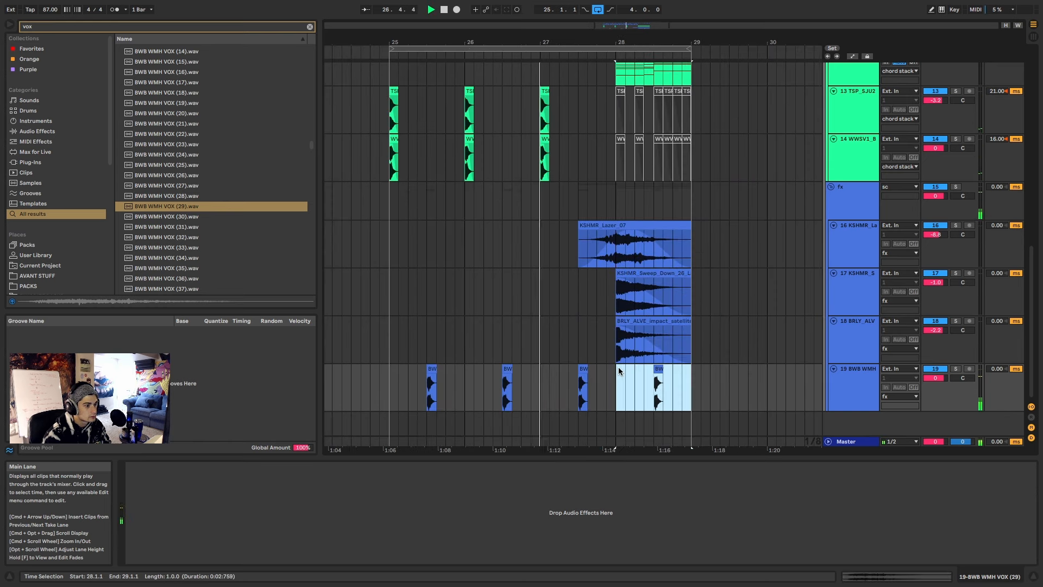
click(618, 369)
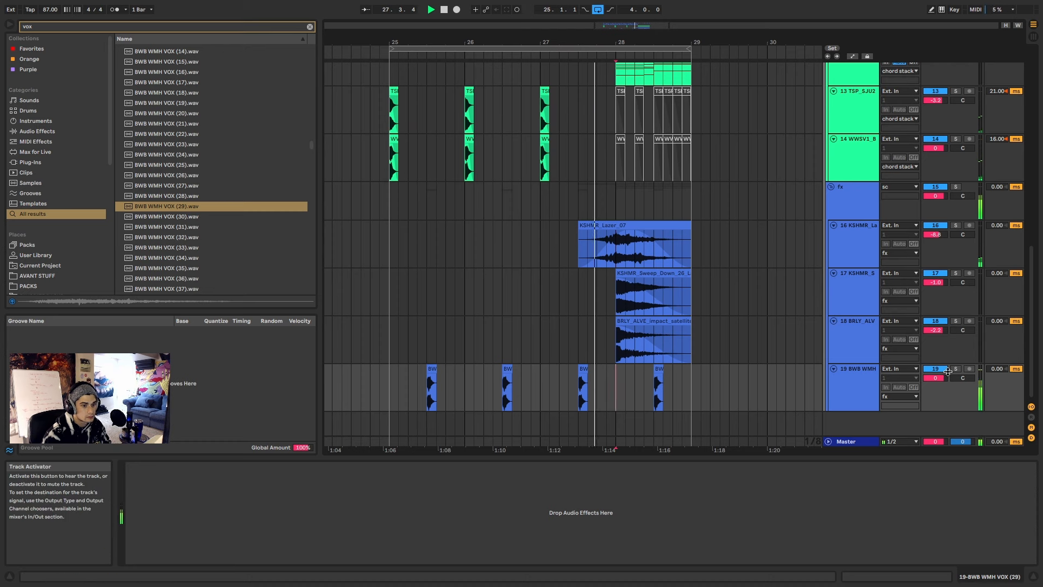
drag(936, 377, 935, 387)
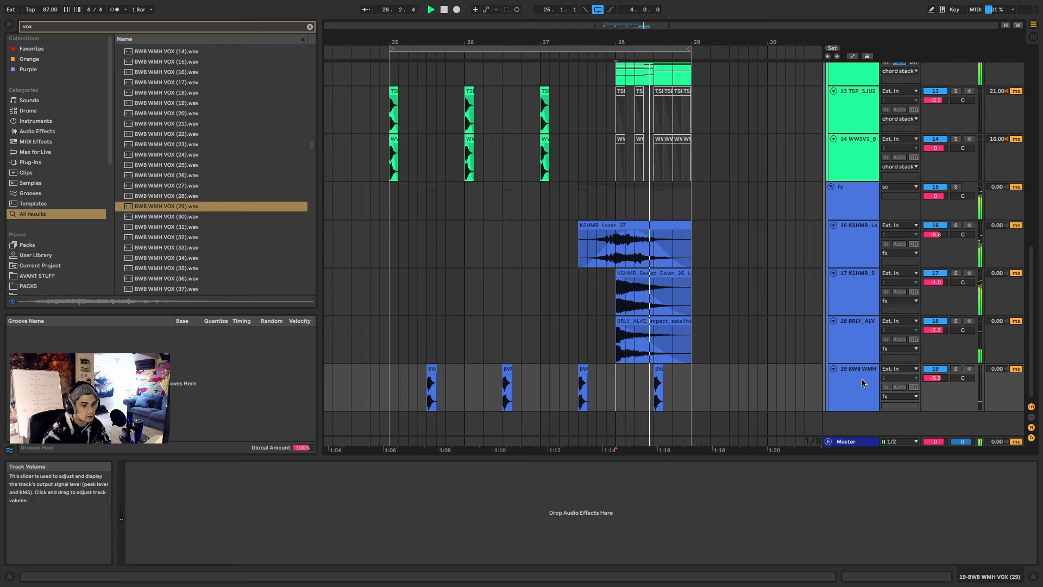
Step: Stop playback, insert another audio track below track 19, and search the browser for "vox" again
click(837, 385)
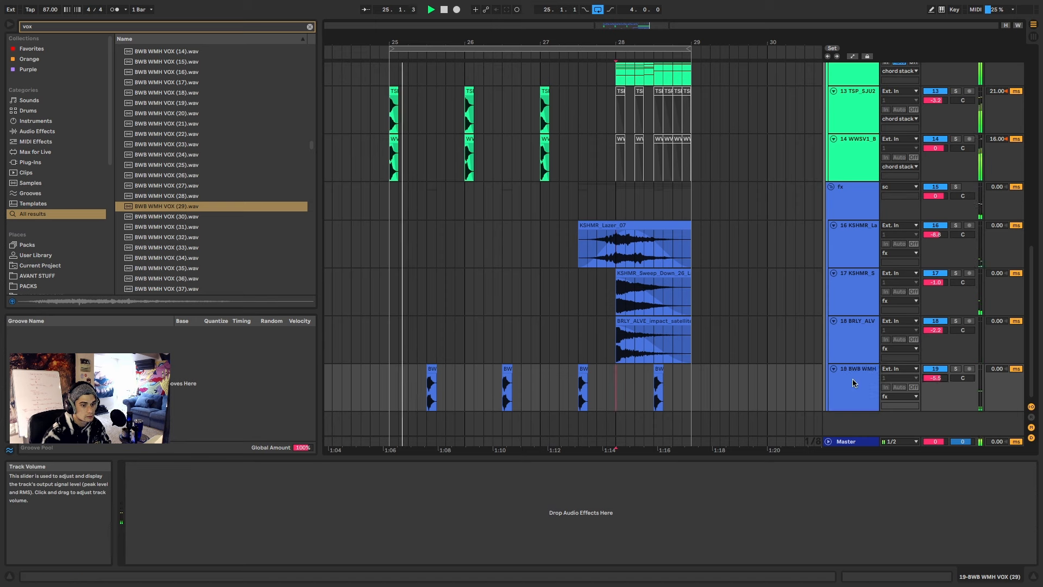
key(space)
key(ctrl+t)
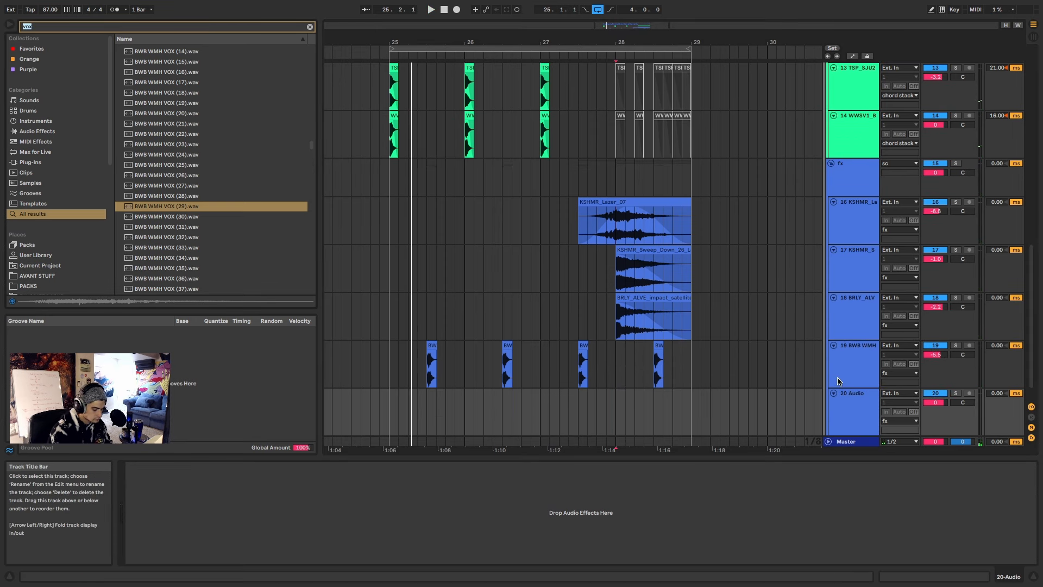
text(vox)
Step: Audition the (VOX) Dirty Chant, Ben Drowned and Thriller! samples
click(168, 72)
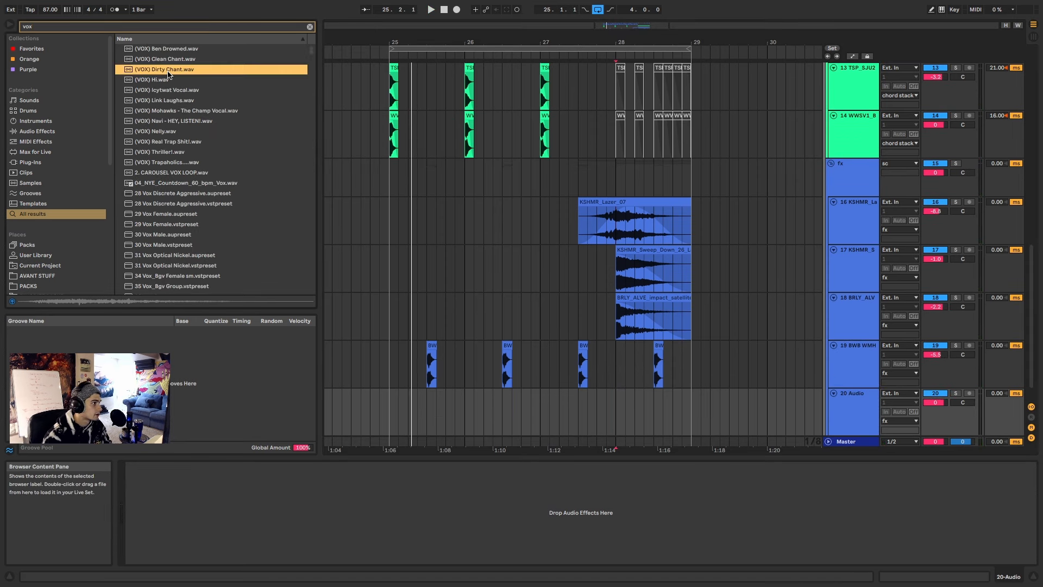
click(182, 48)
click(161, 150)
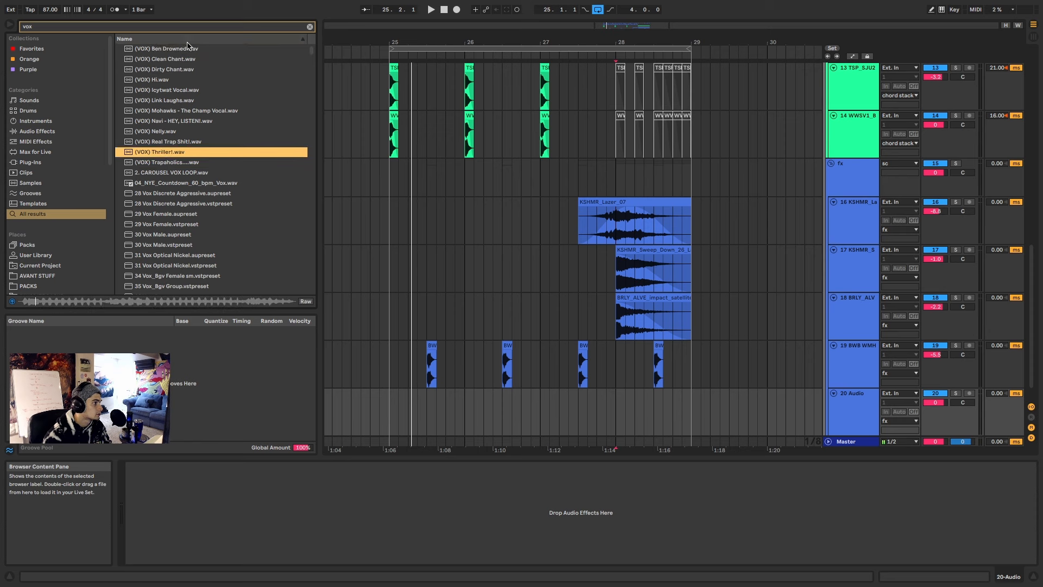
Step: Reverse the name sorting of the vox results and audition samples from the end of the alphabet, including Waves_Vox (7)
click(186, 41)
click(177, 80)
click(175, 175)
scroll(176, 187, down, 10)
click(175, 207)
scroll(176, 210, down, 5)
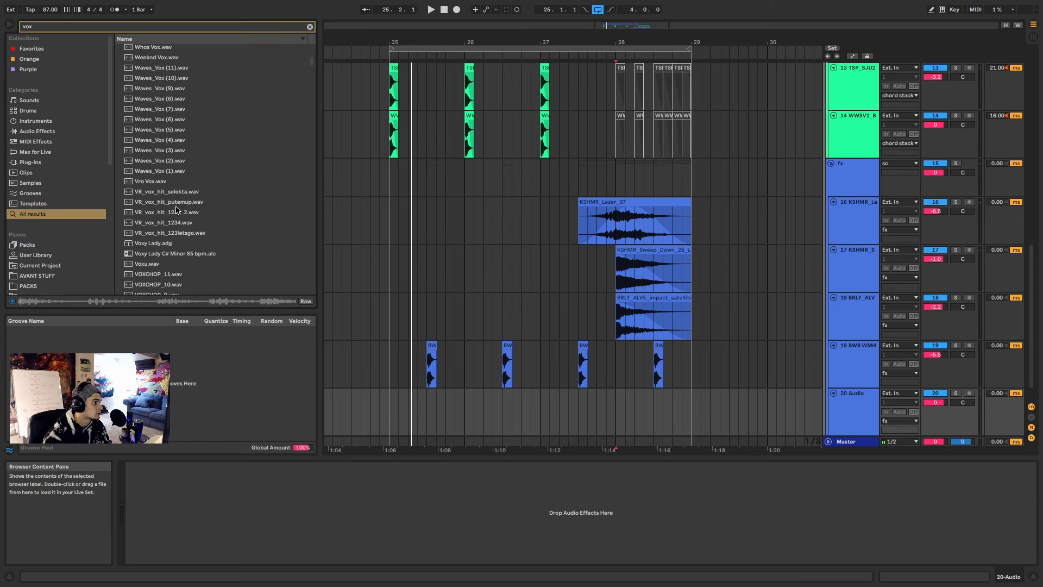
click(175, 206)
click(165, 130)
scroll(165, 131, down, 3)
scroll(166, 131, up, 3)
click(168, 103)
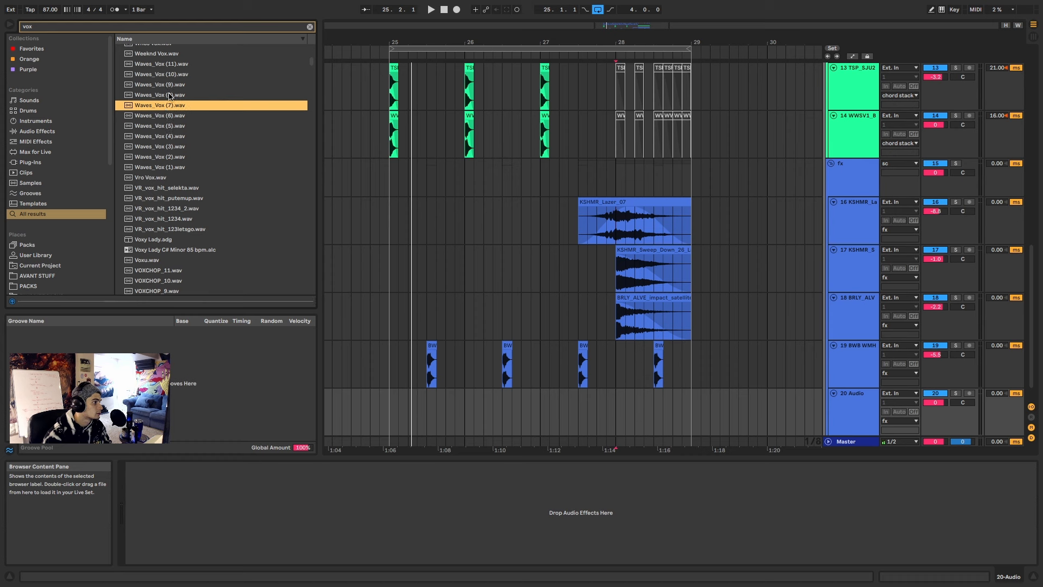
Step: Audition several of the Waves_Vox samples in the vox search results
click(170, 77)
click(170, 86)
click(169, 95)
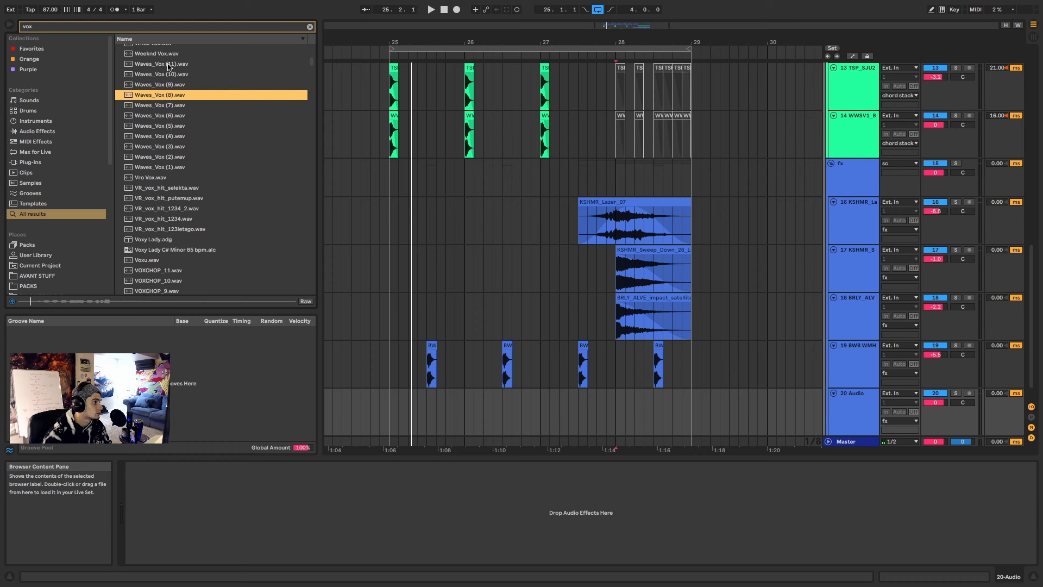
click(169, 65)
click(162, 168)
click(168, 157)
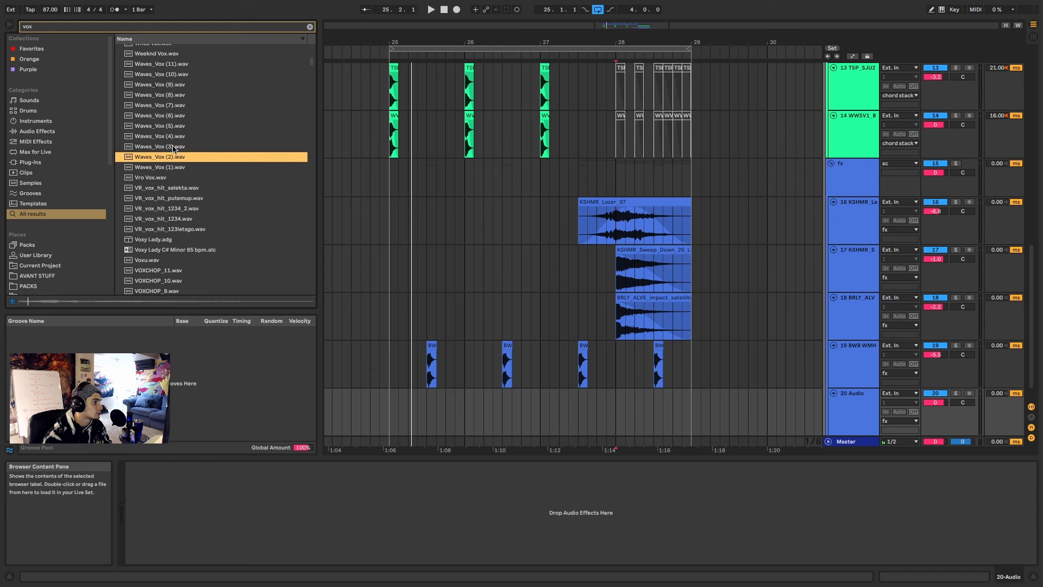
click(169, 146)
Step: Audition several of the VOXCHOP samples, such as VOXCHOP_2.wav and VOXCHOP_10.wav, in the vox results
scroll(162, 220, down, 2)
click(161, 219)
scroll(161, 228, down, 3)
click(161, 227)
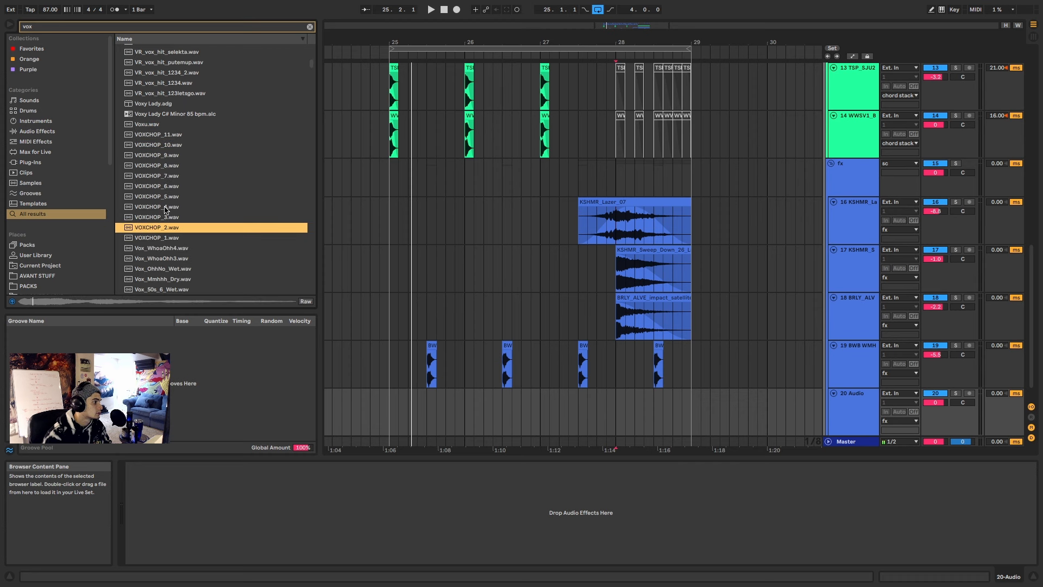
click(166, 186)
click(166, 175)
click(166, 155)
click(163, 144)
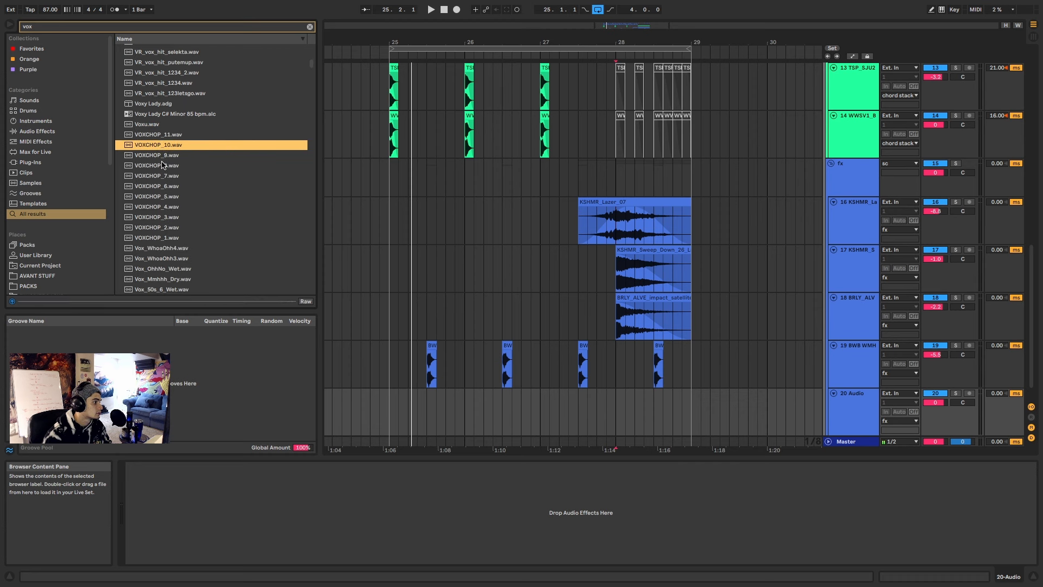
Step: Audition the Vox.wav files and the Vox Vocoder Scratch samples further down the vox results
scroll(160, 180, down, 2)
click(158, 217)
scroll(157, 217, down, 3)
click(152, 222)
click(152, 184)
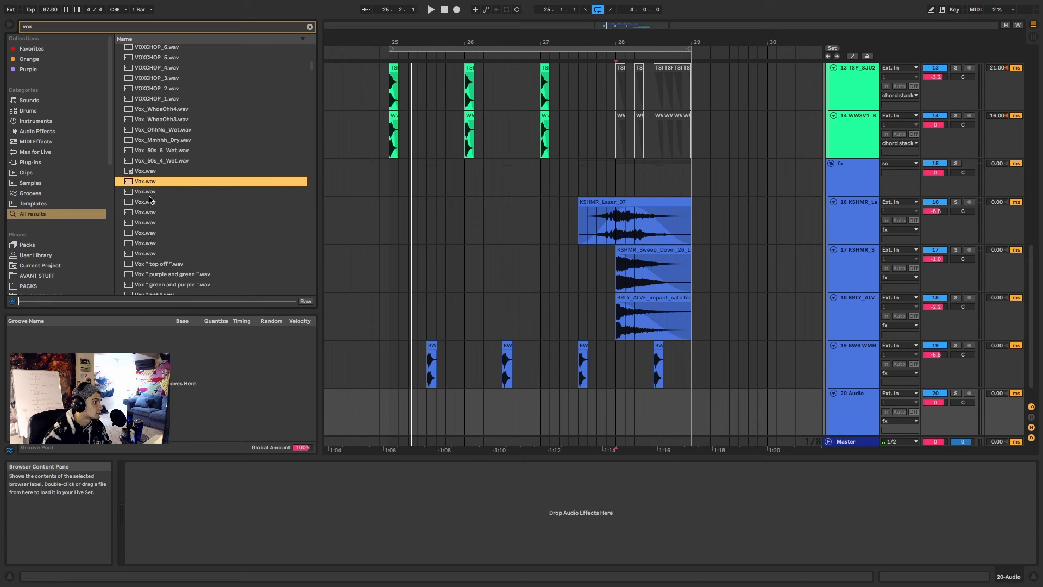
scroll(154, 210, down, 3)
click(153, 224)
scroll(154, 225, down, 2)
click(152, 232)
scroll(152, 231, down, 3)
click(153, 232)
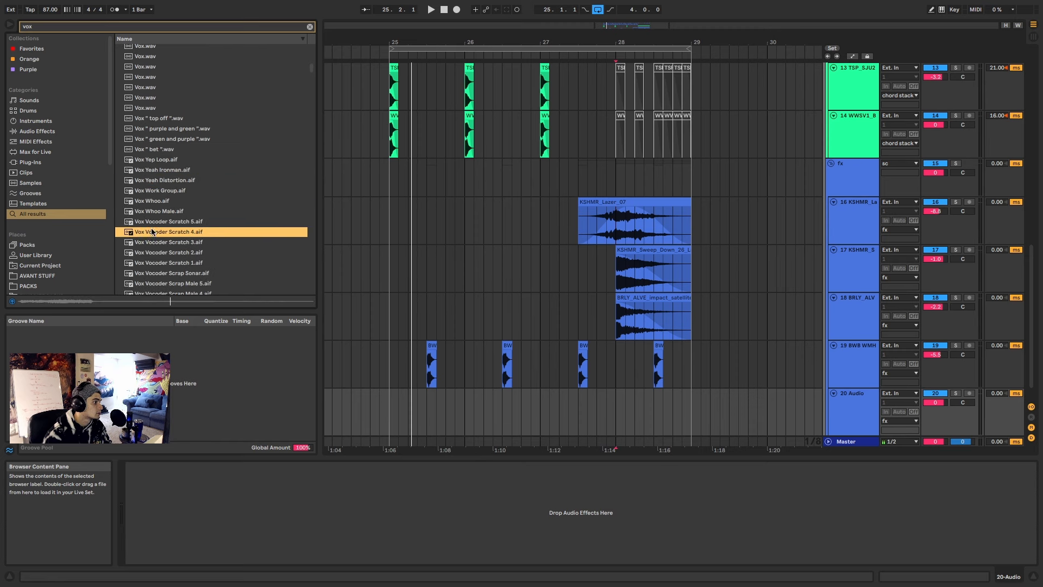
Step: Place Vox Work Group.aif on the empty audio track 20 at bar 28 and play it back
scroll(153, 232, down, 4)
click(177, 100)
scroll(173, 107, up, 3)
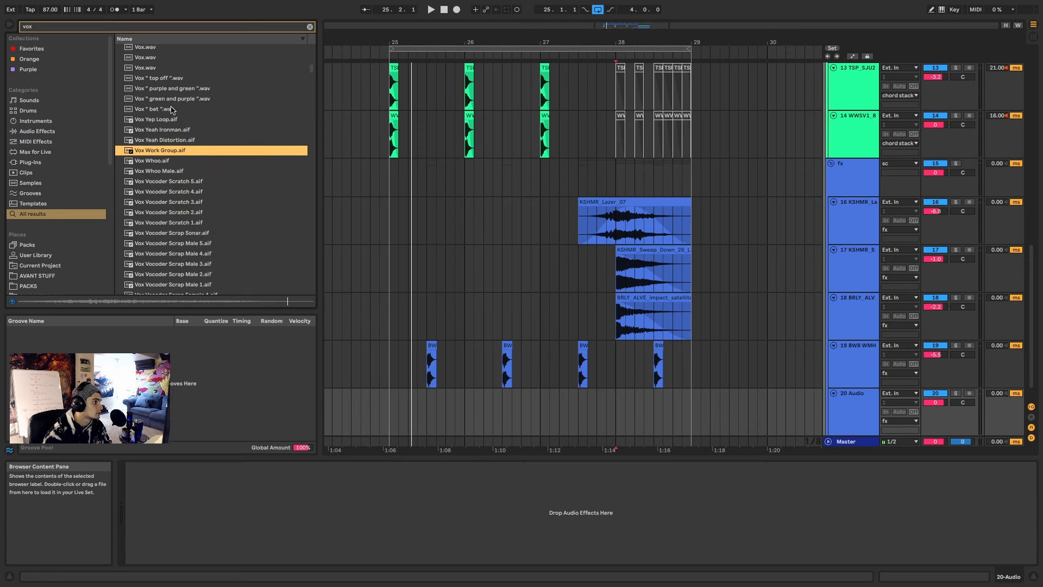
click(163, 140)
drag(161, 150, 619, 422)
scroll(749, 337, down, 1)
key(space)
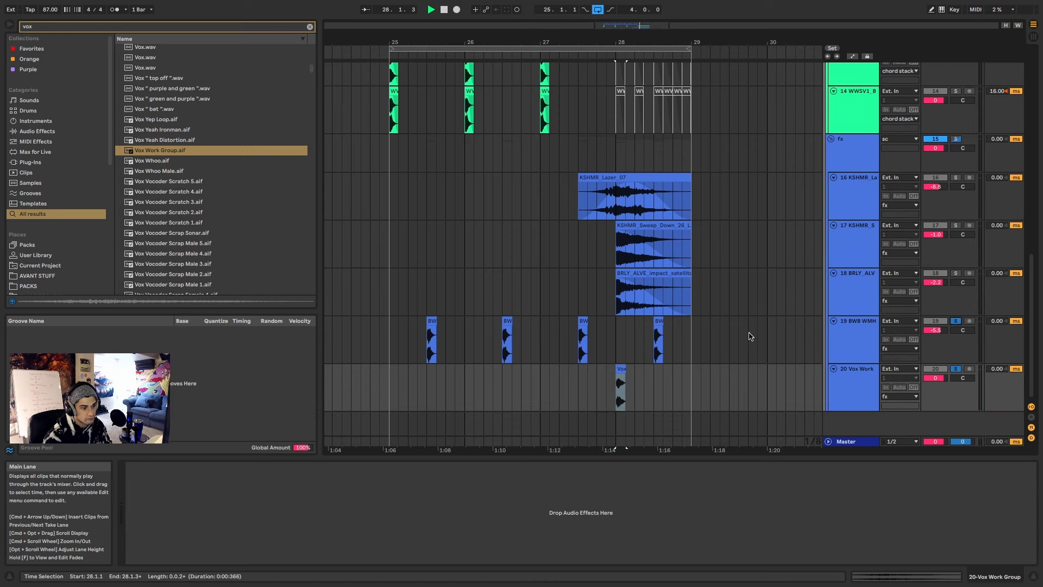
Step: Add a Delay to the Vox Work Group track, set its Dry/Wet to 38% and enable Ping Pong
scroll(686, 335, up, 3)
click(849, 396)
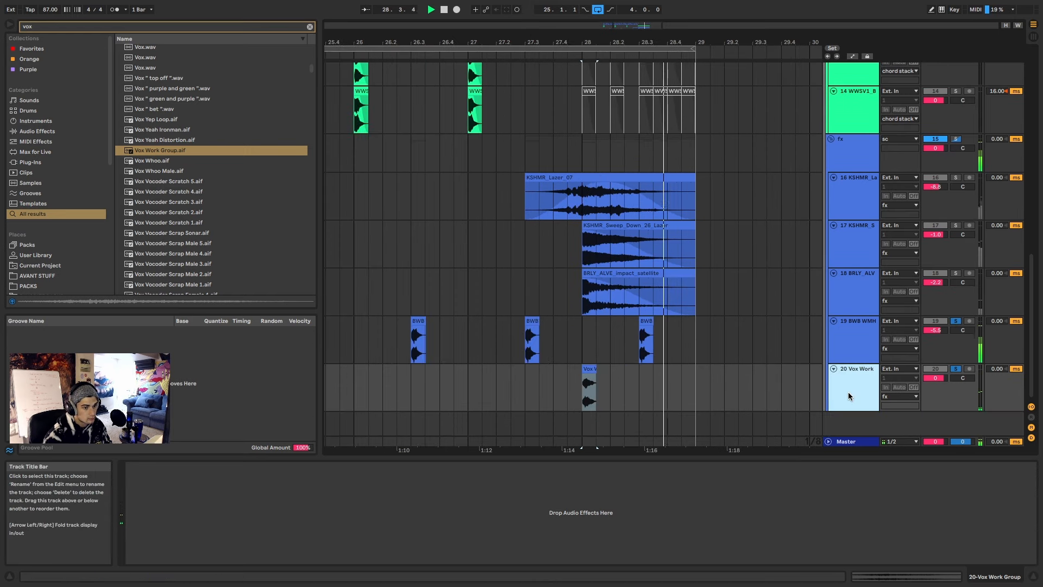
text(delay)
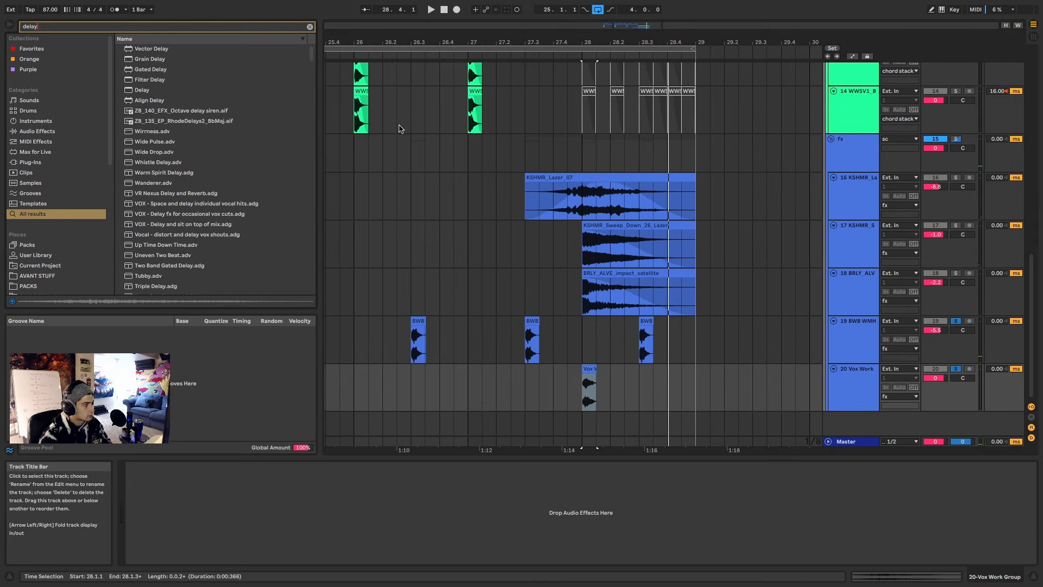
double_click(143, 90)
key(space)
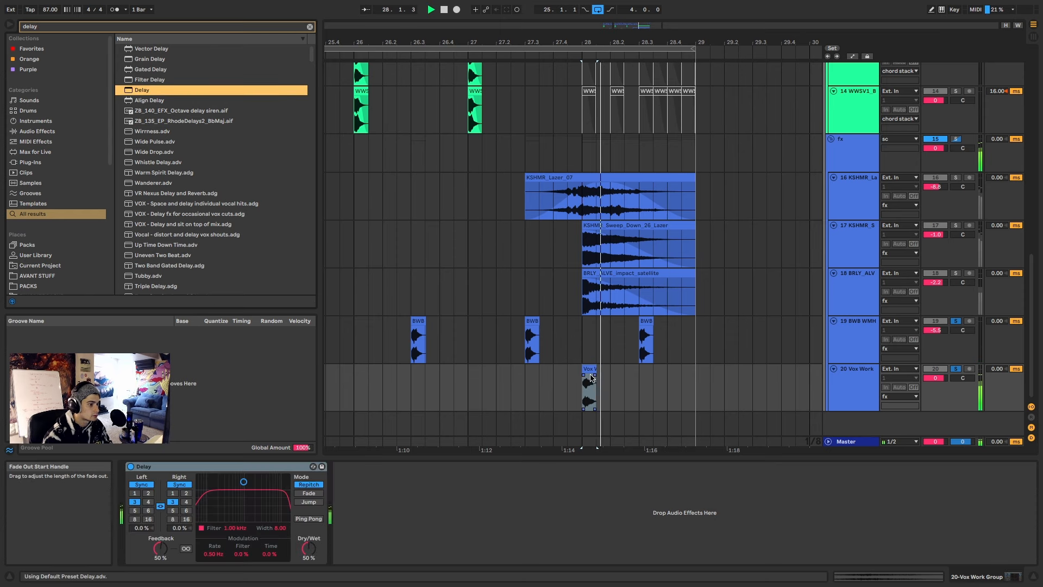
click(589, 370)
drag(309, 549, 309, 557)
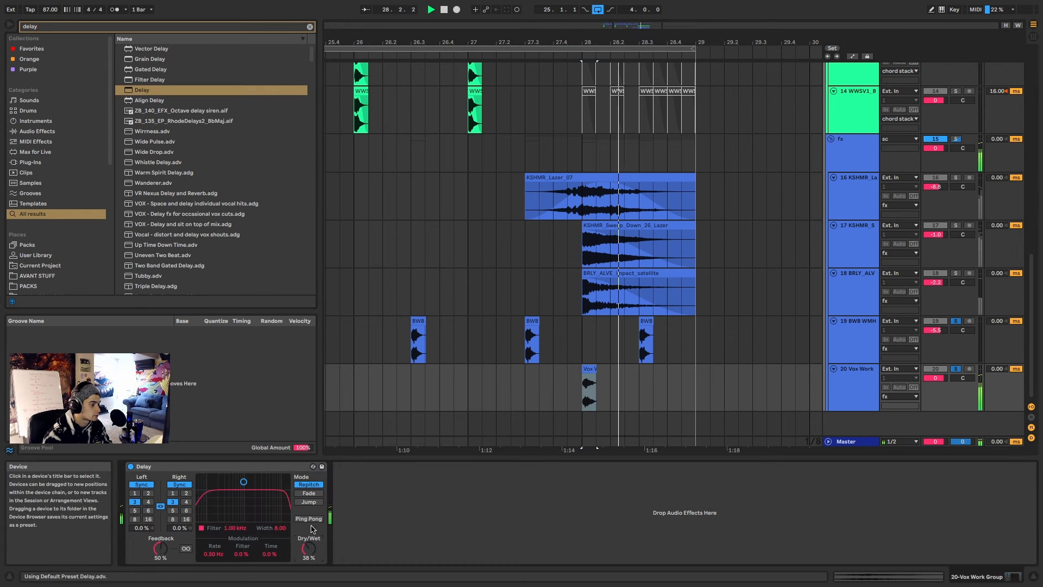
click(308, 519)
Step: Add a Delay to the BWB WMH VOX track and lower its Dry/Wet while checking playback
click(647, 322)
key(space)
key(space)
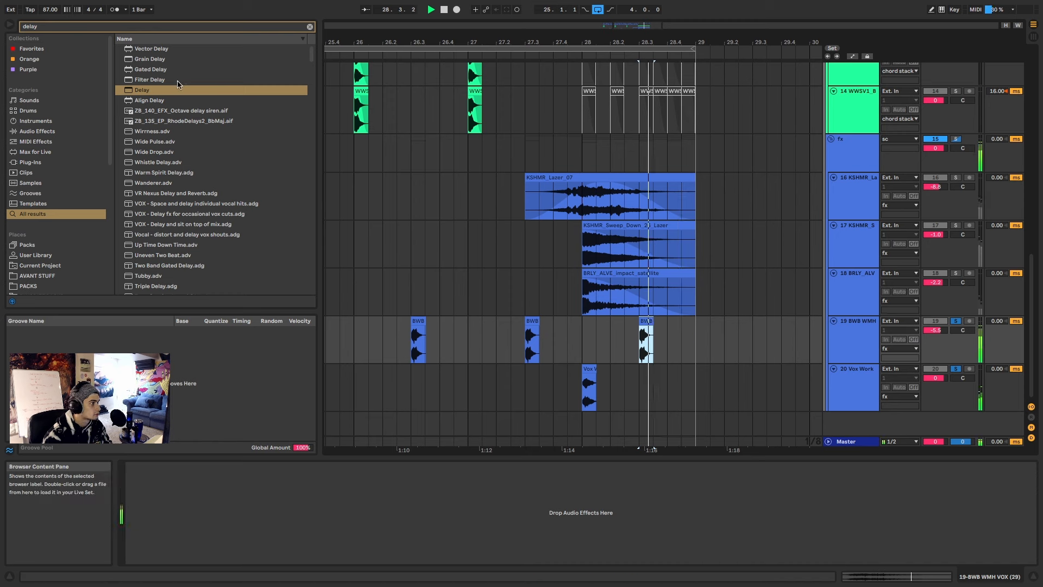
double_click(152, 90)
key(space)
key(space)
drag(309, 548, 308, 557)
Step: Turn off solo on the vox tracks, then lower track 20's volume to about -4.8 dB and track 19's volume slightly during playback
click(591, 369)
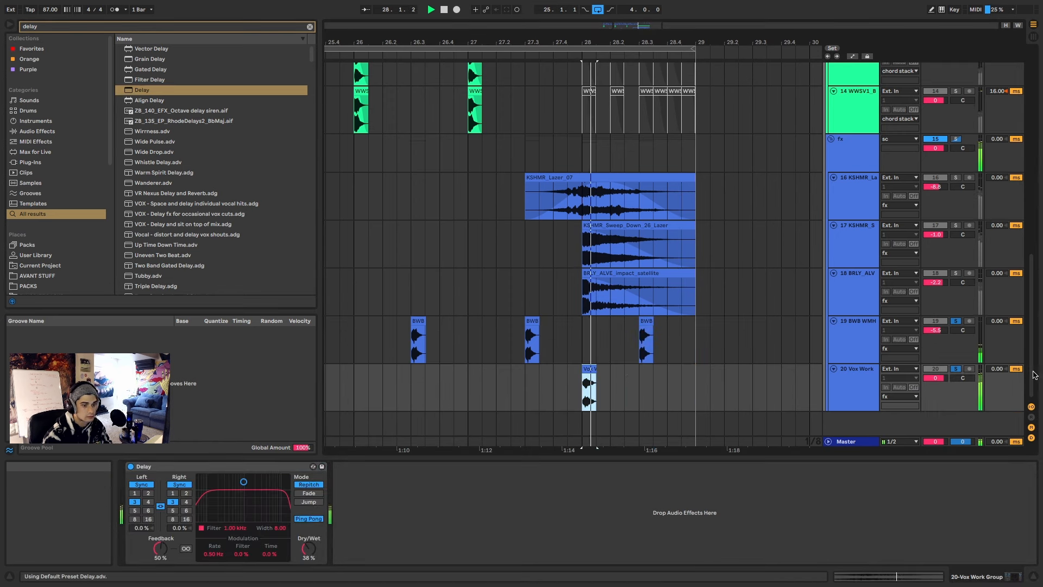
click(956, 368)
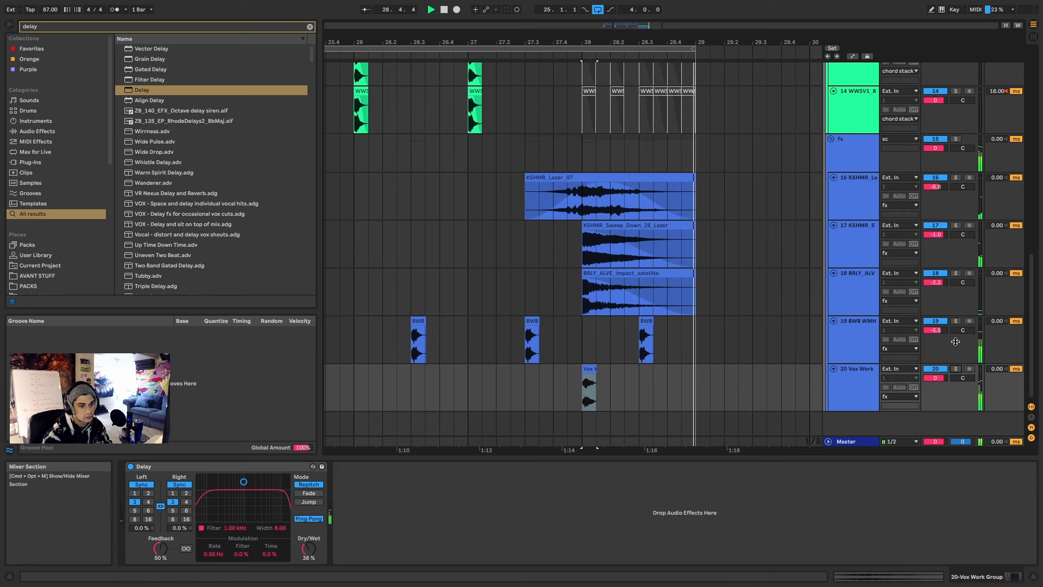
key(space)
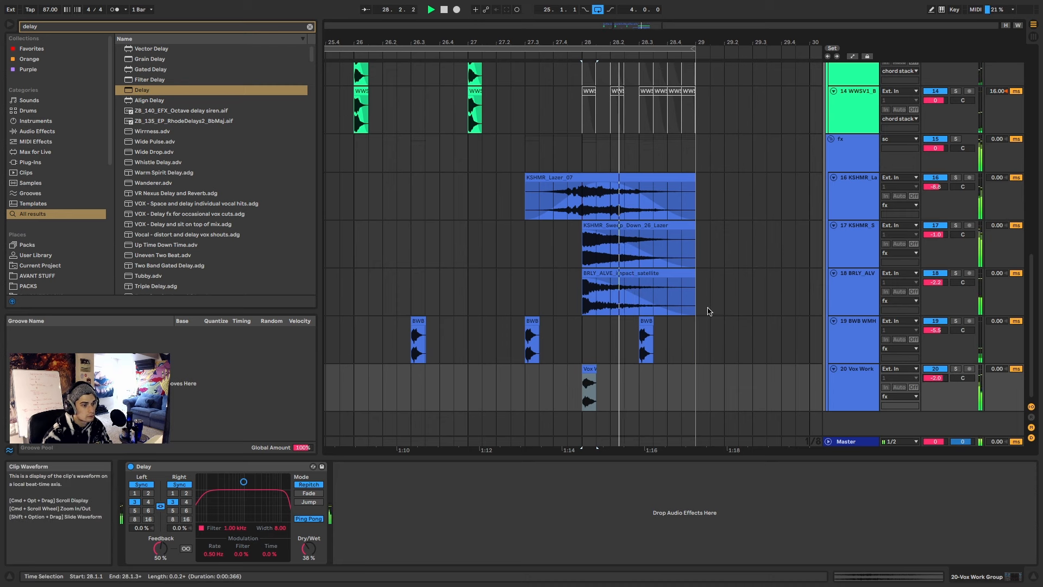
scroll(633, 338, down, 5)
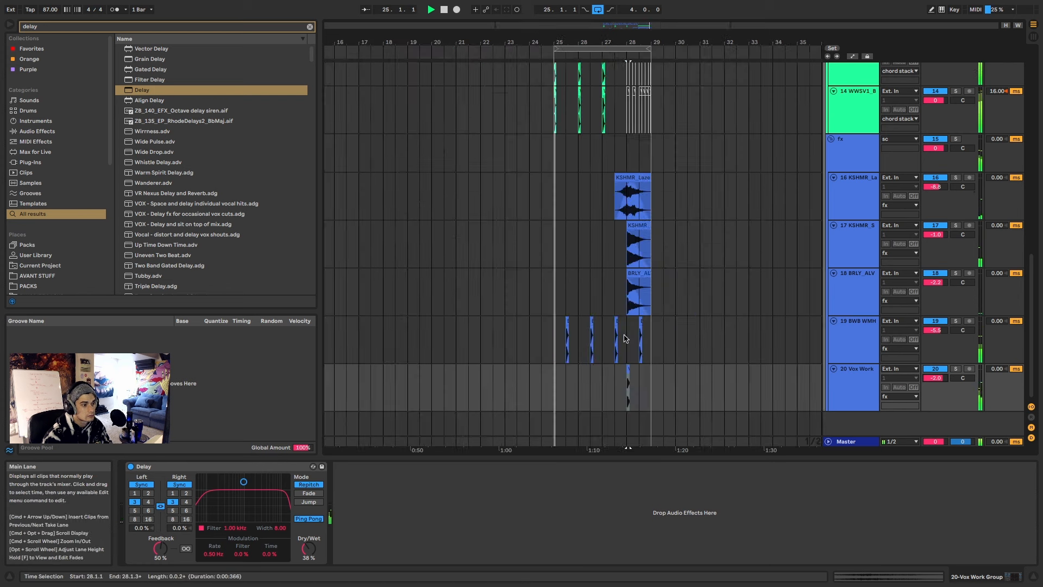
drag(935, 377, 934, 382)
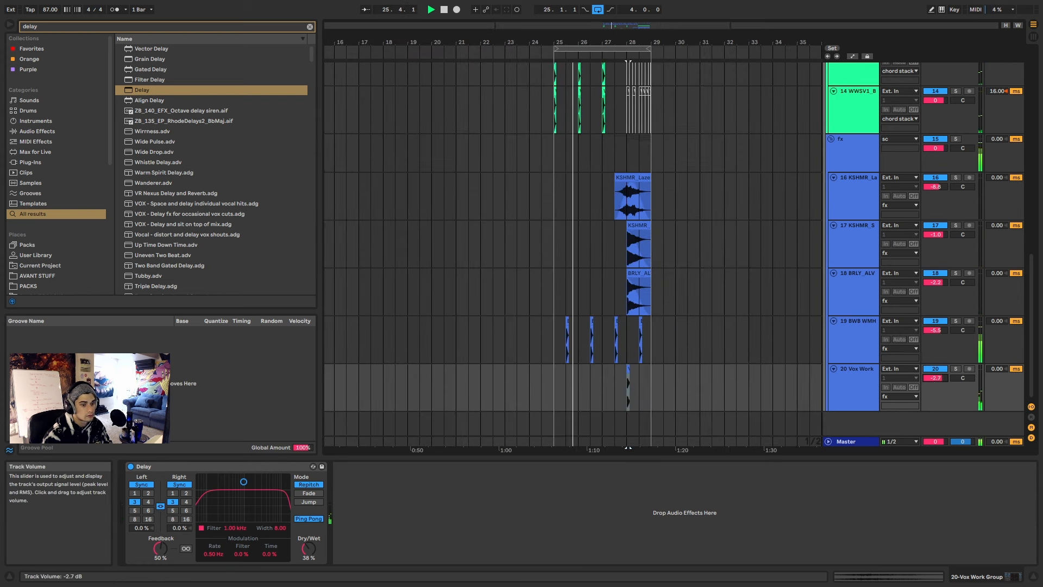
drag(935, 330, 935, 332)
Step: Add a new audio track below the Vox Work Group track and search the browser for "scratch"
click(869, 386)
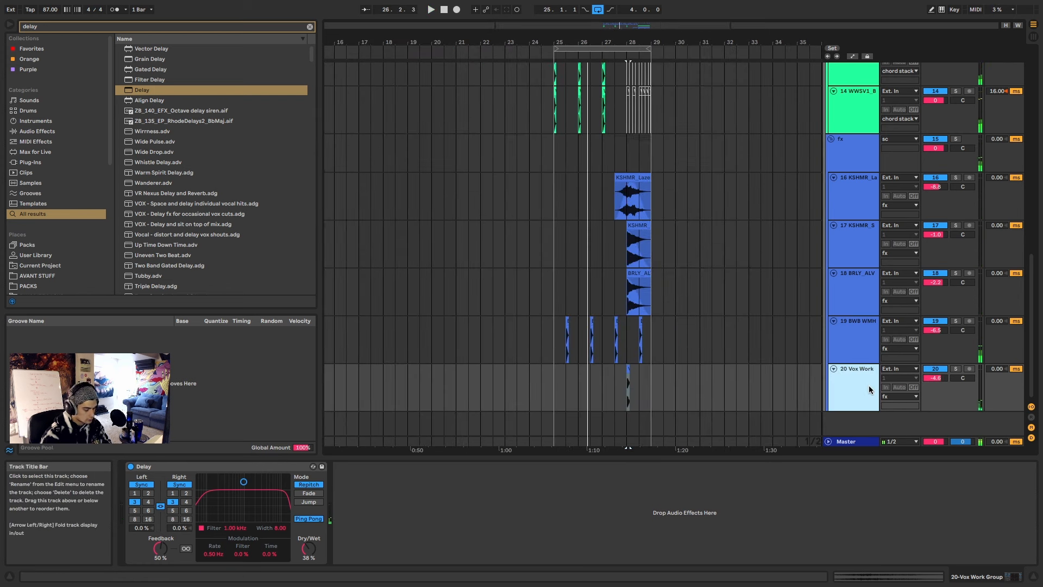
key(ctrl+t)
key(ctrl+f)
text(scratc)
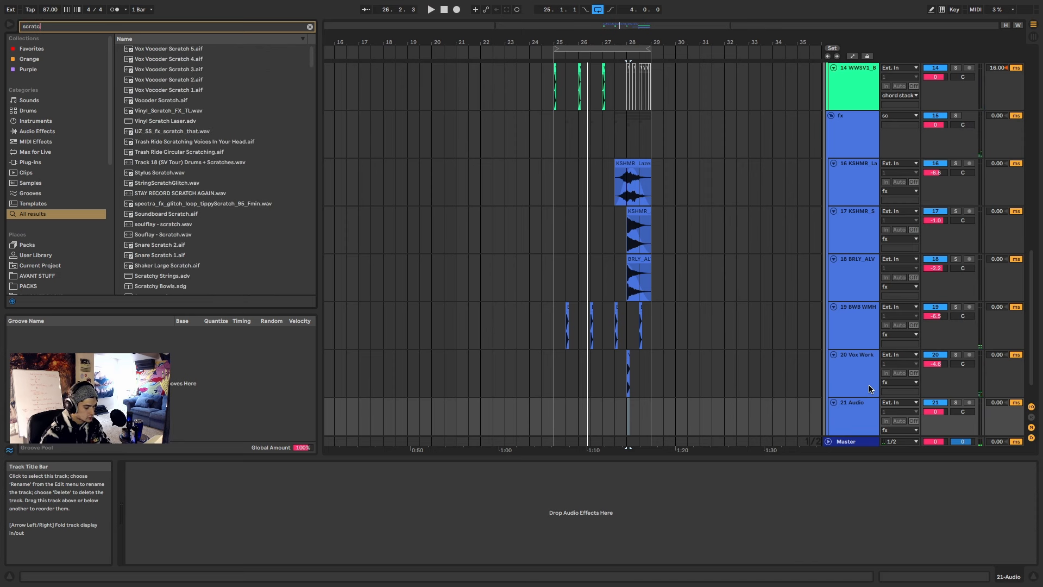
text(h)
Step: Audition various scratch samples through the search results, including the Scratch_Syril and Scratch_110 files
click(170, 60)
click(149, 216)
scroll(154, 222, down, 6)
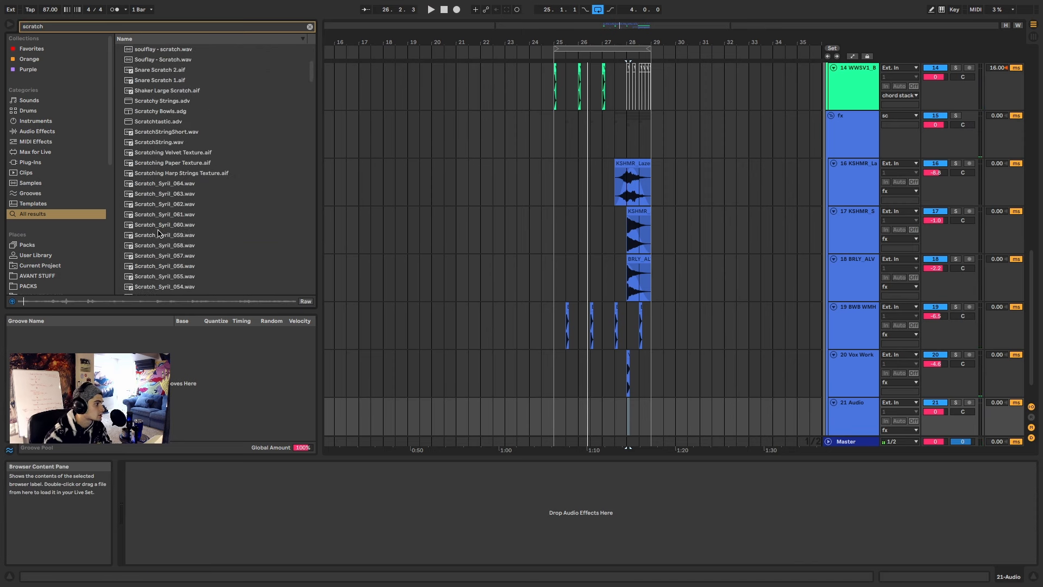
click(159, 232)
scroll(161, 229, down, 8)
click(162, 228)
click(164, 232)
scroll(164, 229, down, 5)
click(165, 229)
scroll(165, 229, down, 6)
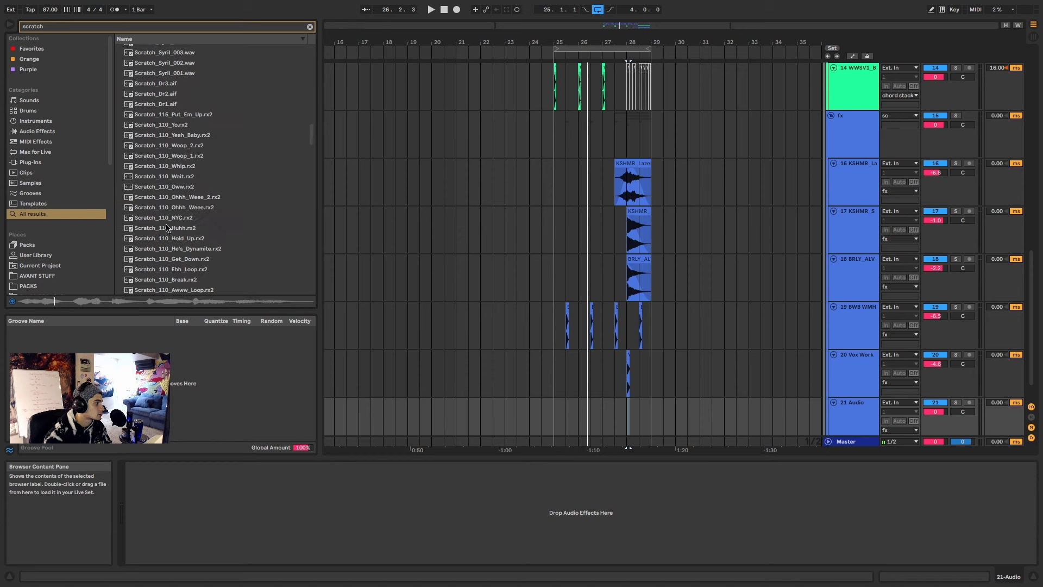
click(165, 229)
scroll(167, 228, down, 5)
scroll(184, 169, up, 2)
Step: Place Scratch_110_He's_Dynamite.rx2 on the new audio track at bar 27, show its clip settings and play it
click(185, 125)
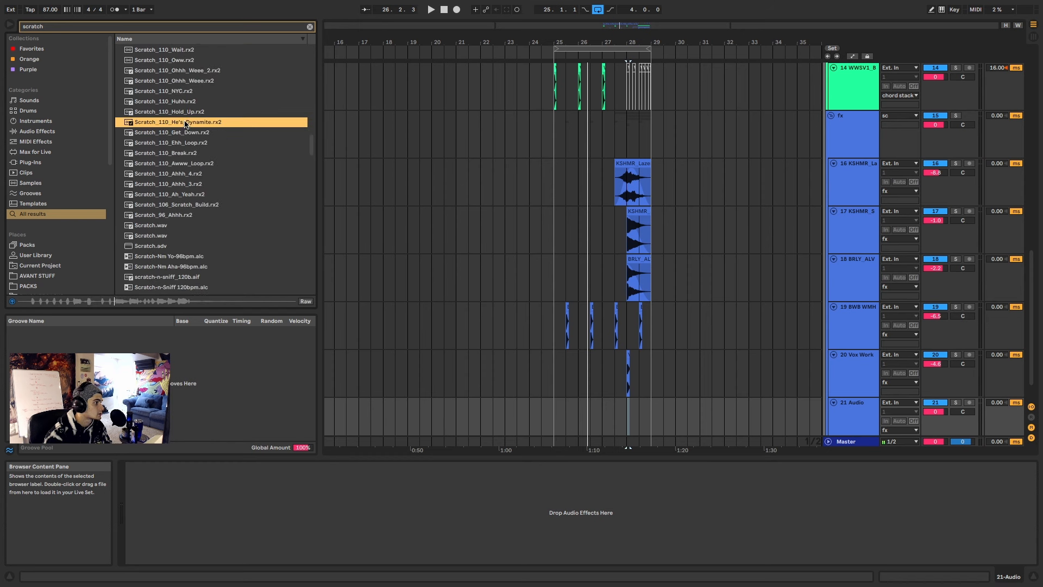
drag(286, 174, 597, 419)
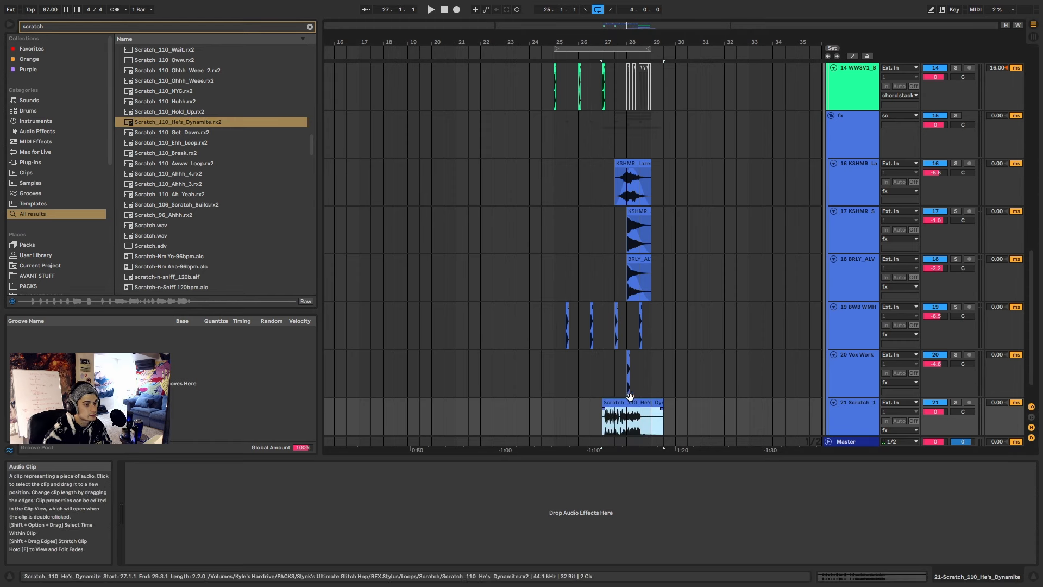
click(886, 578)
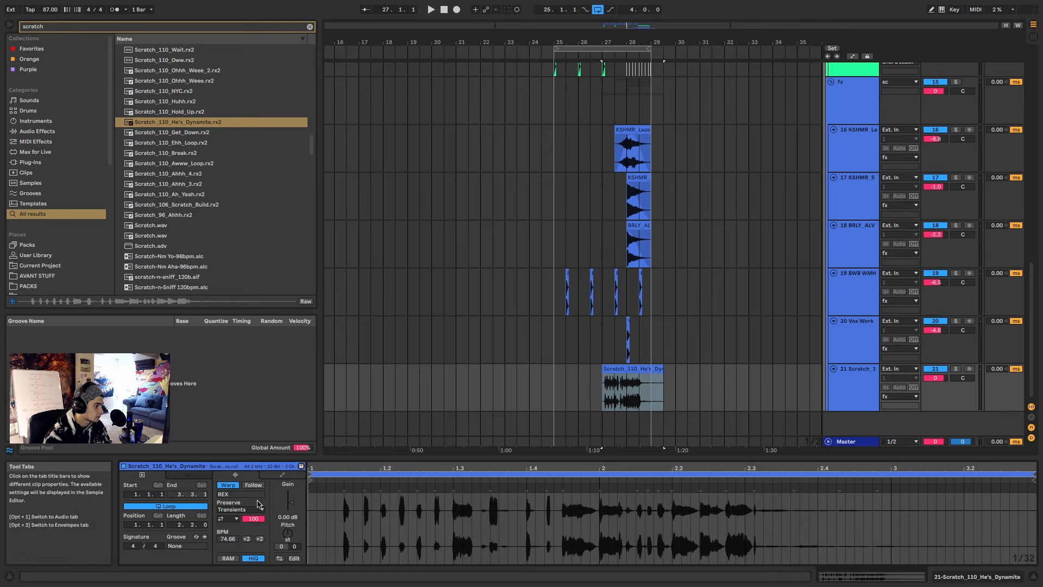
scroll(633, 369, up, 5)
click(634, 368)
key(space)
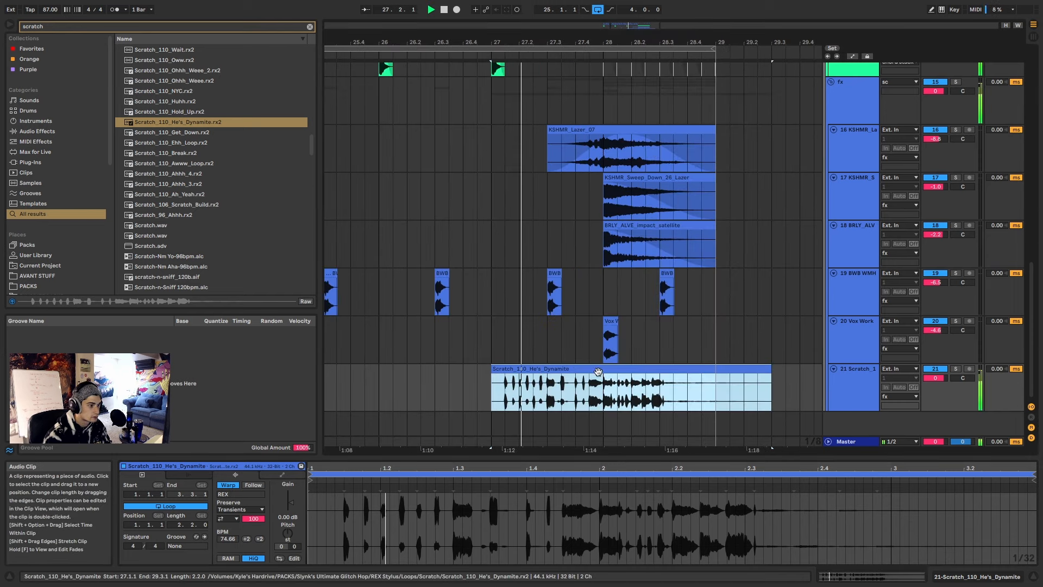
Step: Split the scratch clip at 27.3, delete the section between 27.3 and 27.4, and play the result
click(523, 395)
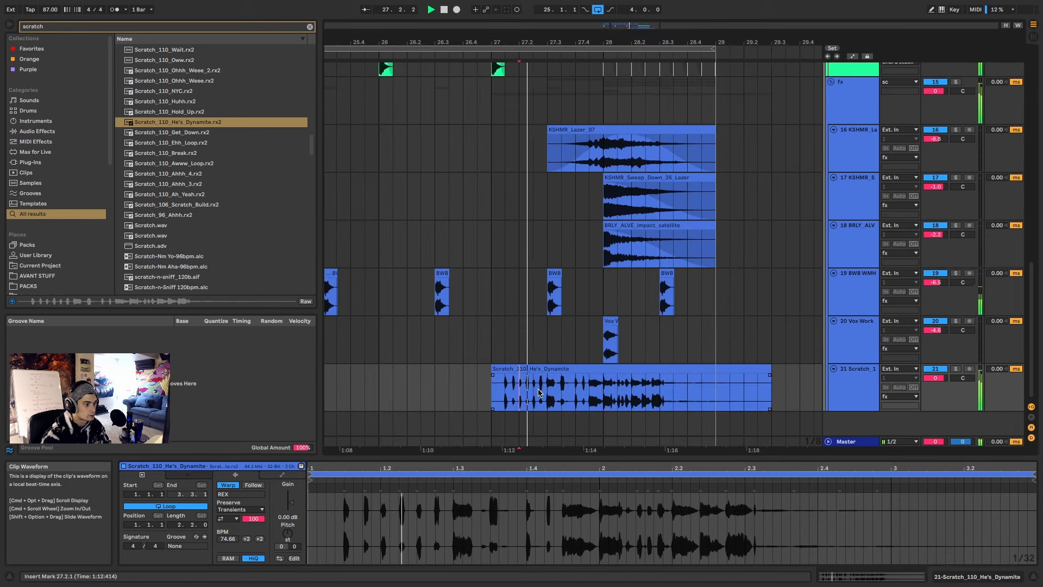
click(547, 389)
key(super+e)
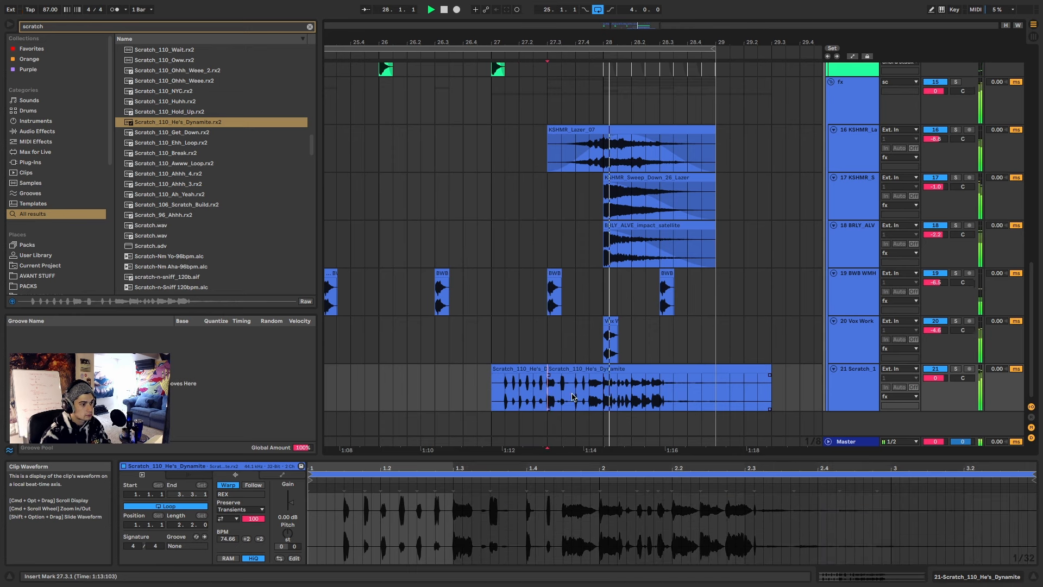
key(space)
drag(575, 387, 549, 387)
key(Delete)
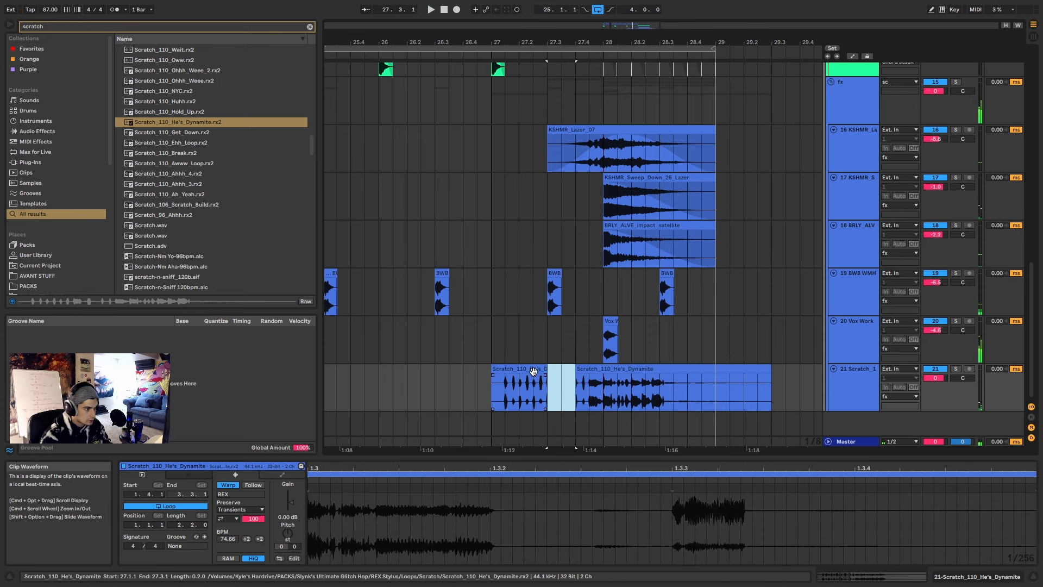
click(535, 368)
key(space)
click(535, 367)
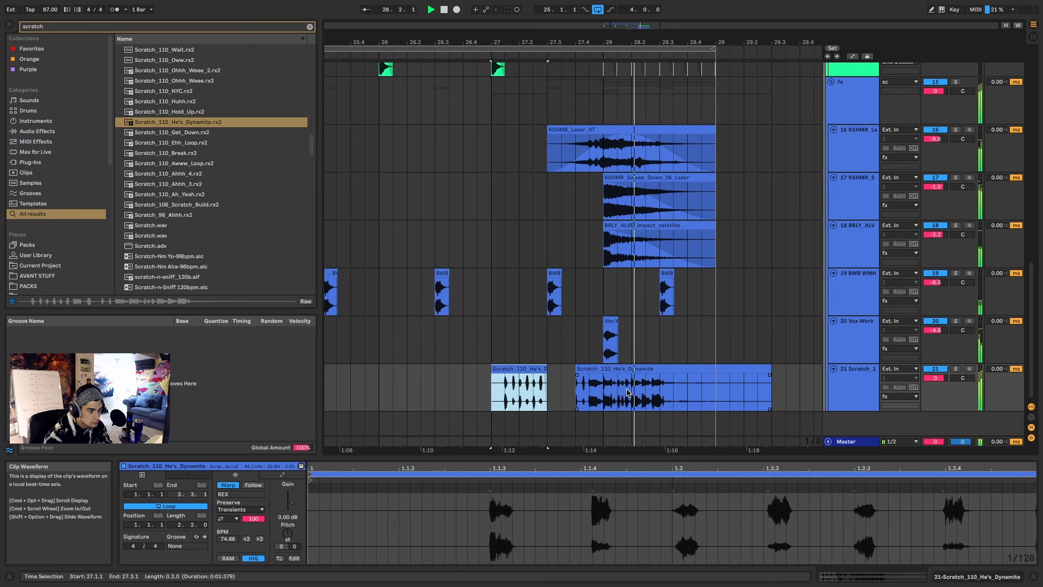
Step: Trim the second scratch clip to end at bar 28 and duplicate it directly after itself
drag(765, 371, 614, 374)
key(space)
key(space)
key(super+z)
key(super+d)
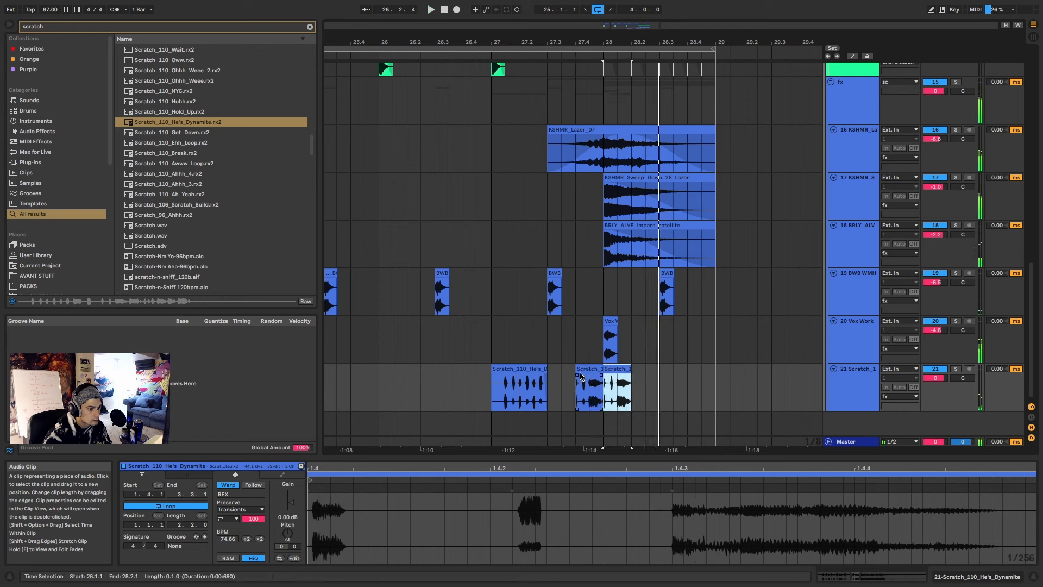
Step: Extend the duplicated scratch clip to bar 29 and give its end a short fade-out
key(space)
key(space)
drag(627, 370, 714, 371)
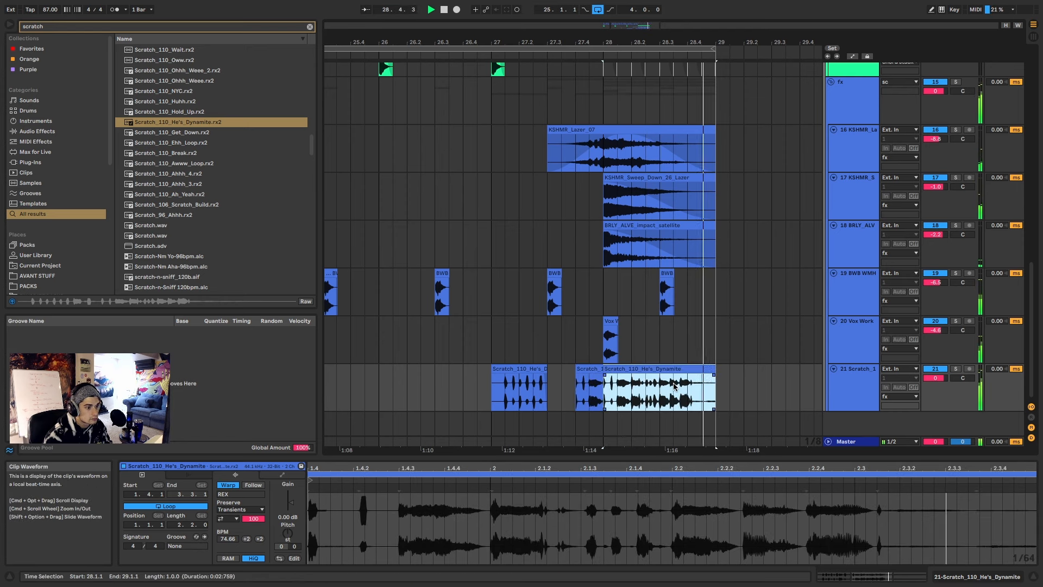
mouse_move(713, 374)
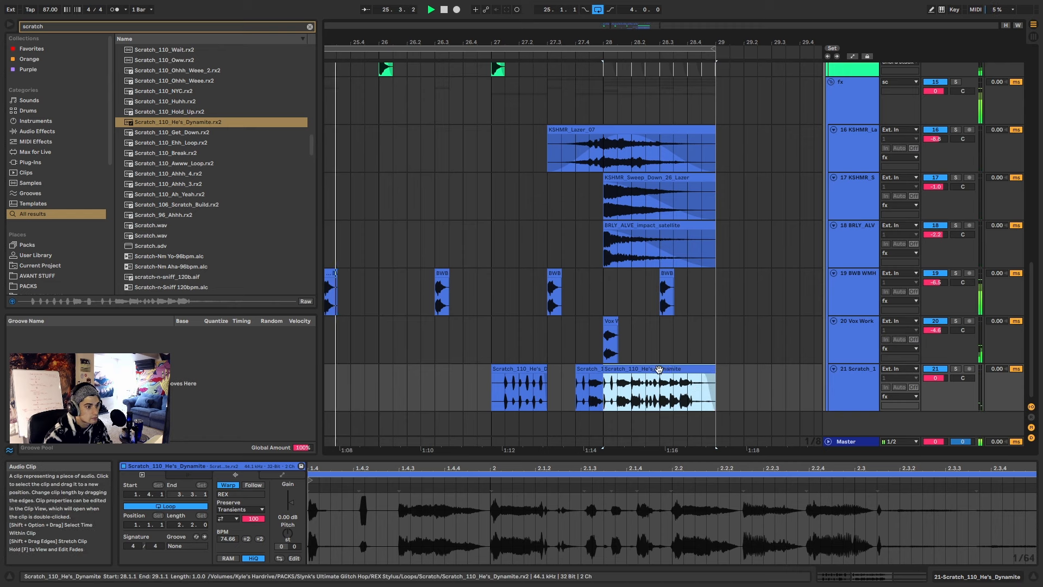
Step: Raise the scratch track's volume to 1.0 dB while the loop plays
key(minus)
key(minus)
key(minus)
drag(937, 377, 937, 373)
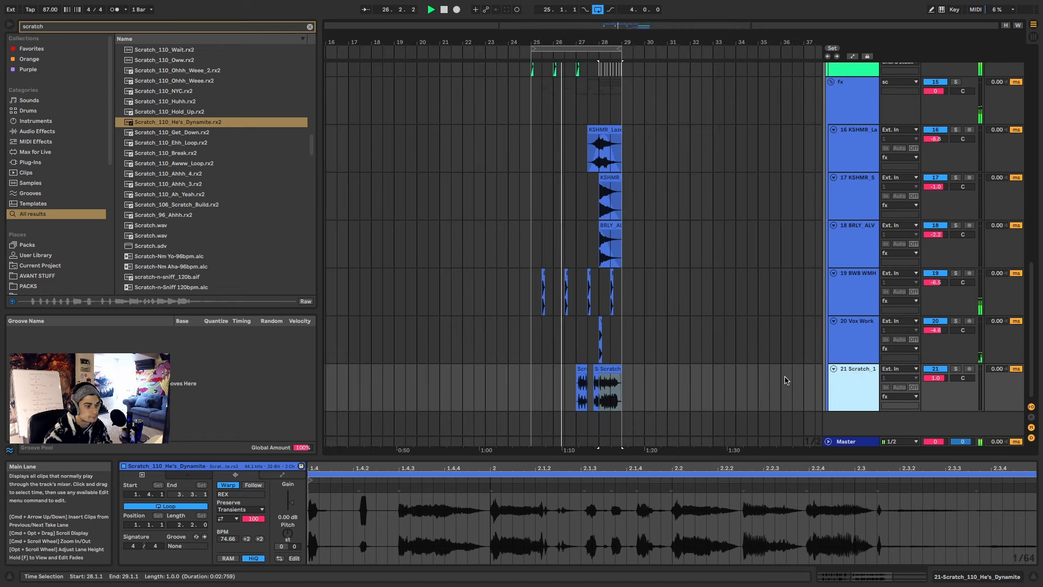
Step: Fold every track inside the fx group and collapse the group itself
scroll(837, 325, up, 4)
click(833, 304)
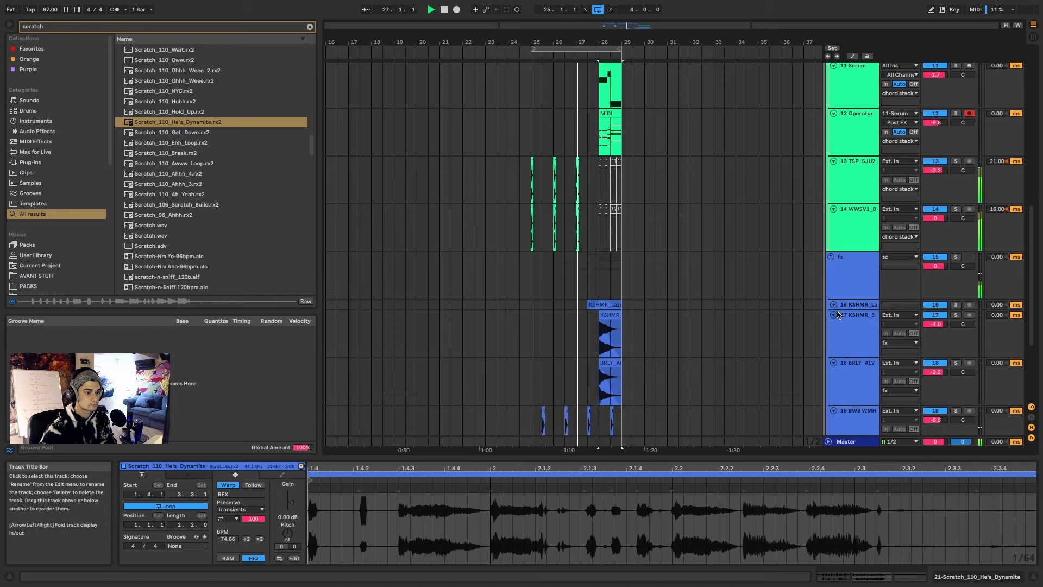
click(833, 314)
click(834, 325)
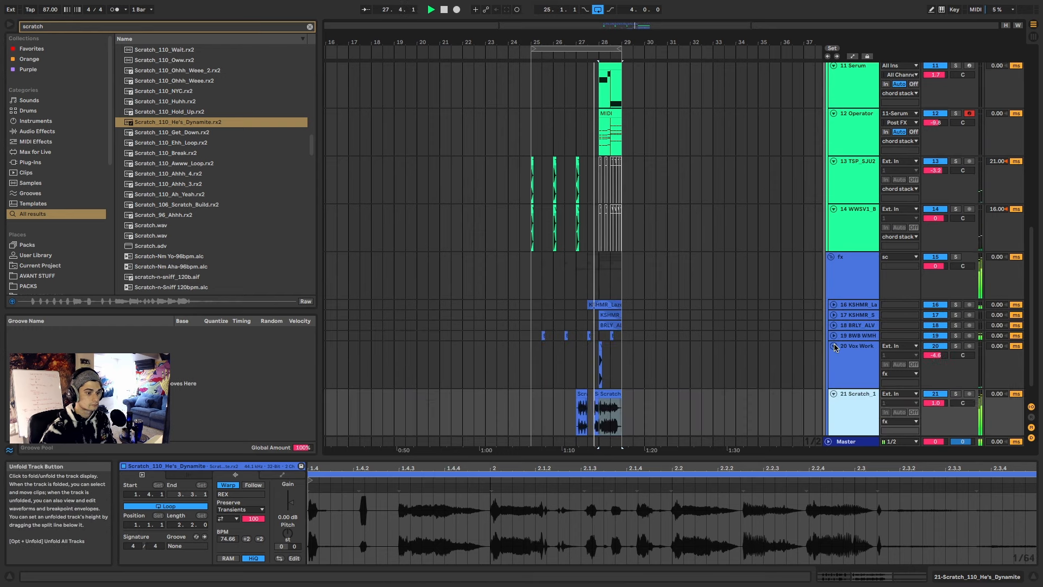
click(833, 346)
click(833, 356)
click(830, 257)
Step: Fold tracks 10 to 14 of the chord stack group and stop playback
click(833, 210)
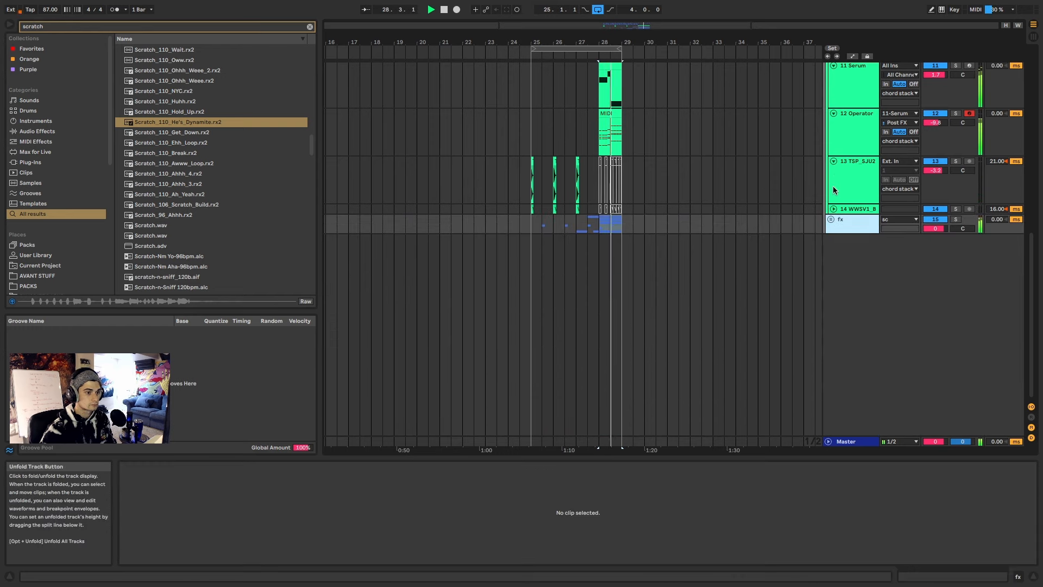
click(833, 160)
click(833, 113)
click(834, 67)
scroll(833, 87, up, 5)
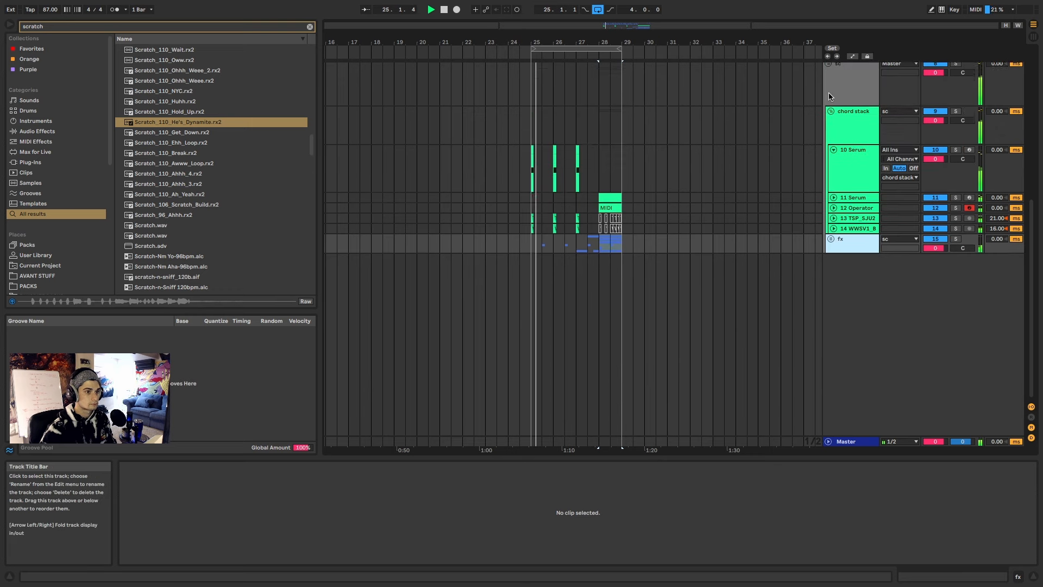
click(834, 151)
scroll(828, 163, up, 6)
key(space)
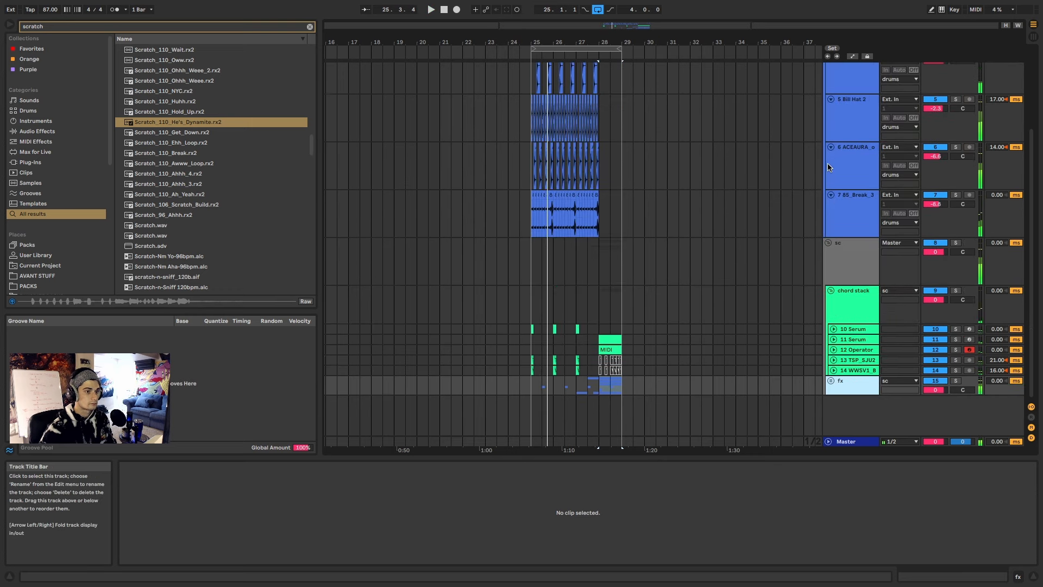
Step: Insert a MIDI track between the chord stack and fx groups, group it, and name the group BASSES
click(840, 305)
key(ctrl+shift+t)
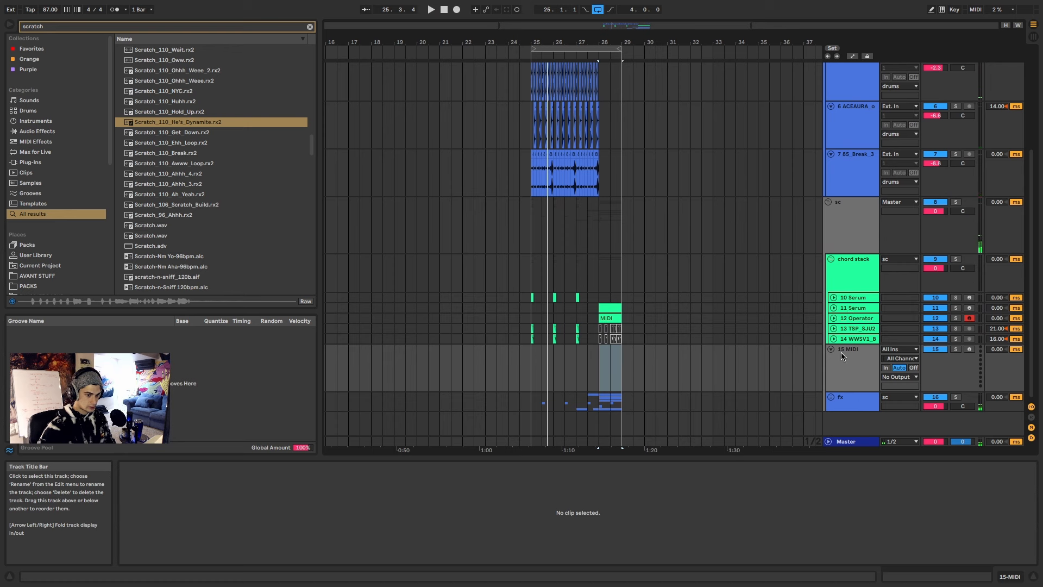
key(ctrl+g)
key(ctrl+r)
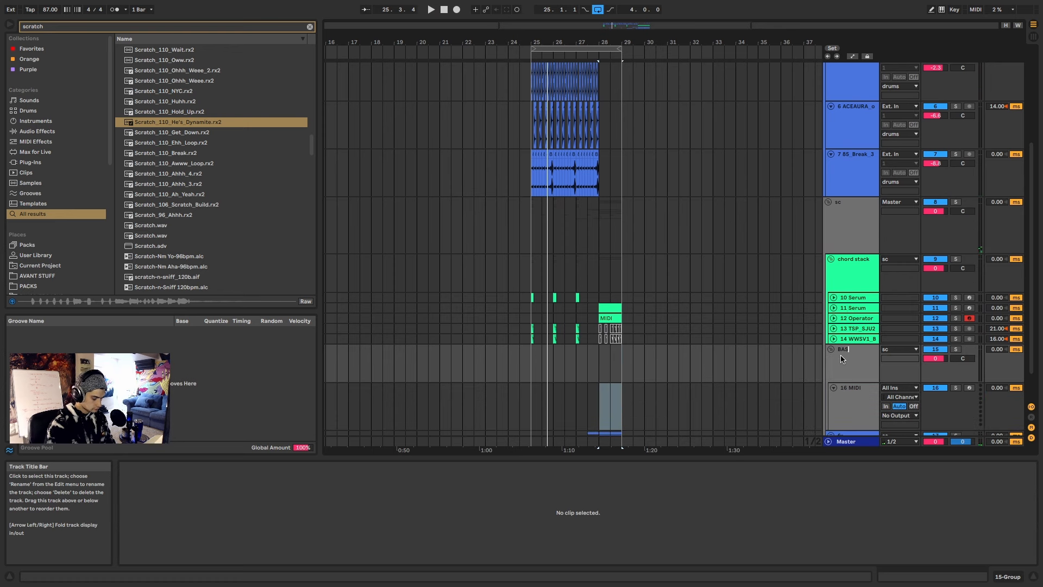
Step: Colour the BASSES group magenta and apply the same colour to the MIDI track inside it
scroll(840, 358, down, 1)
click(845, 339)
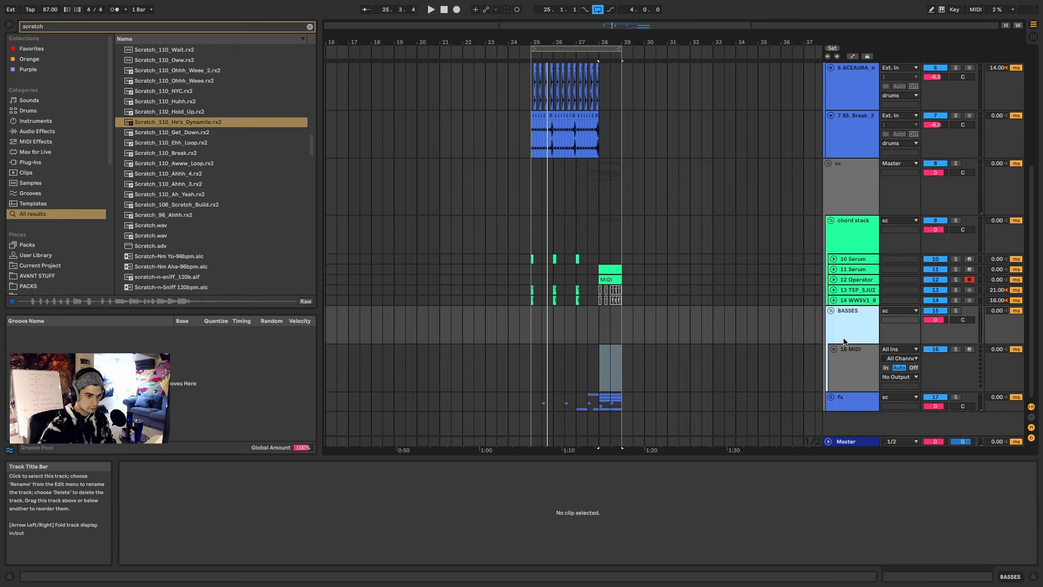
right_click(846, 335)
click(956, 481)
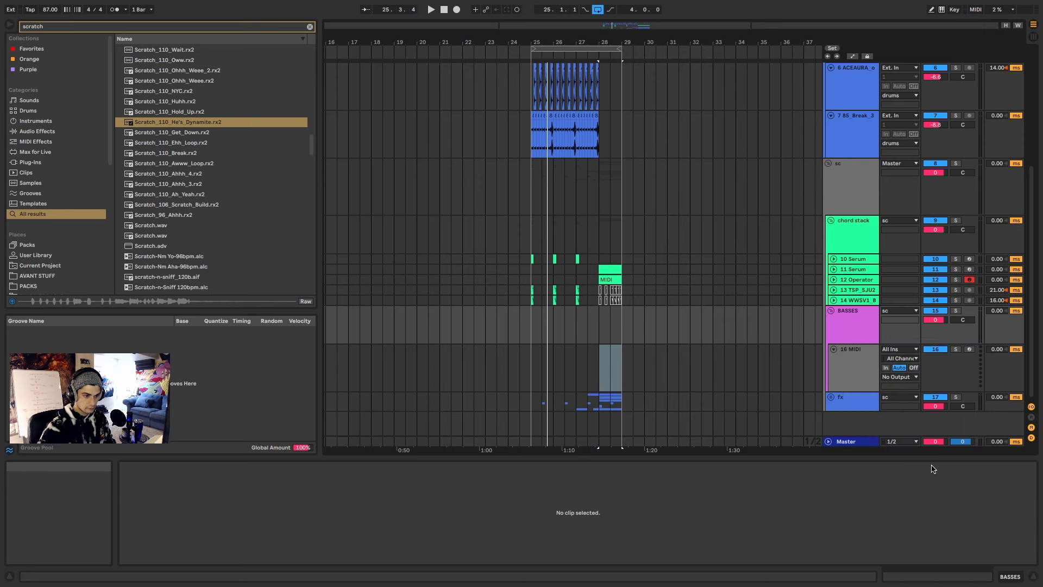
right_click(840, 323)
click(883, 520)
click(849, 374)
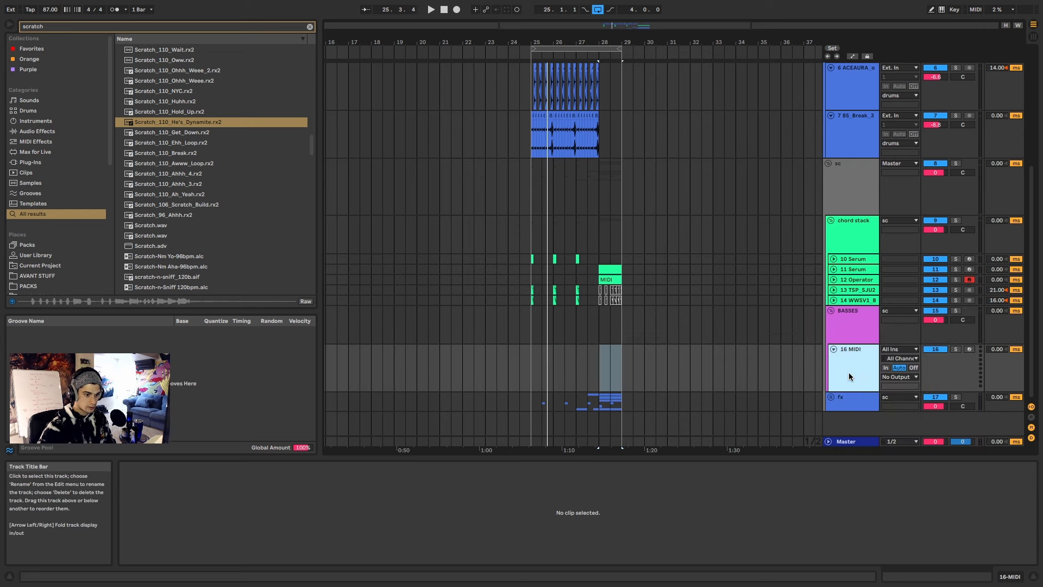
Step: Create an empty one-beat MIDI clip from 25.1.1 to 25.2.1 on the new MIDI track
scroll(578, 364, up, 5)
click(472, 360)
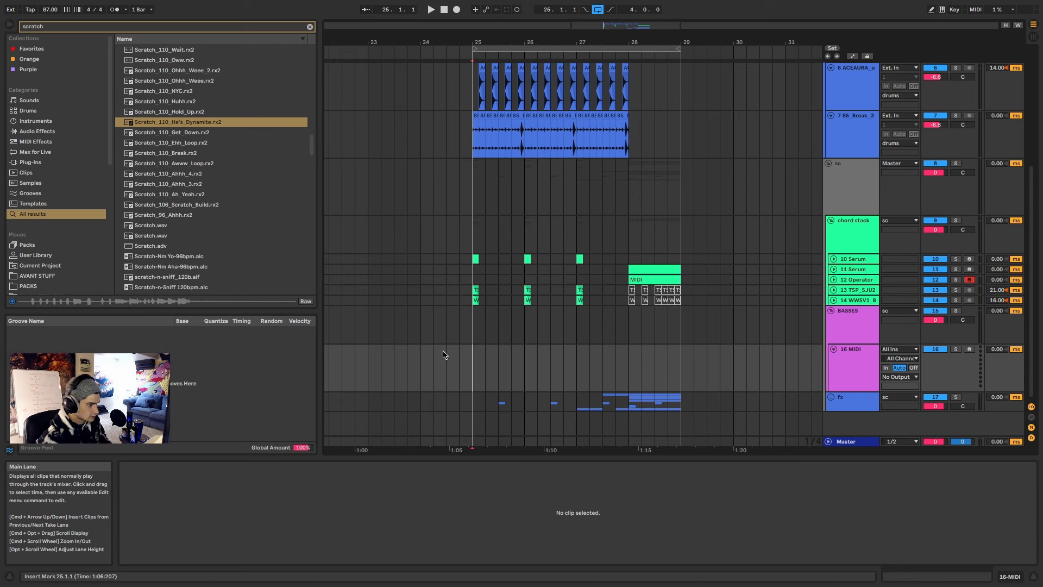
click(471, 362)
key(shift+super+m)
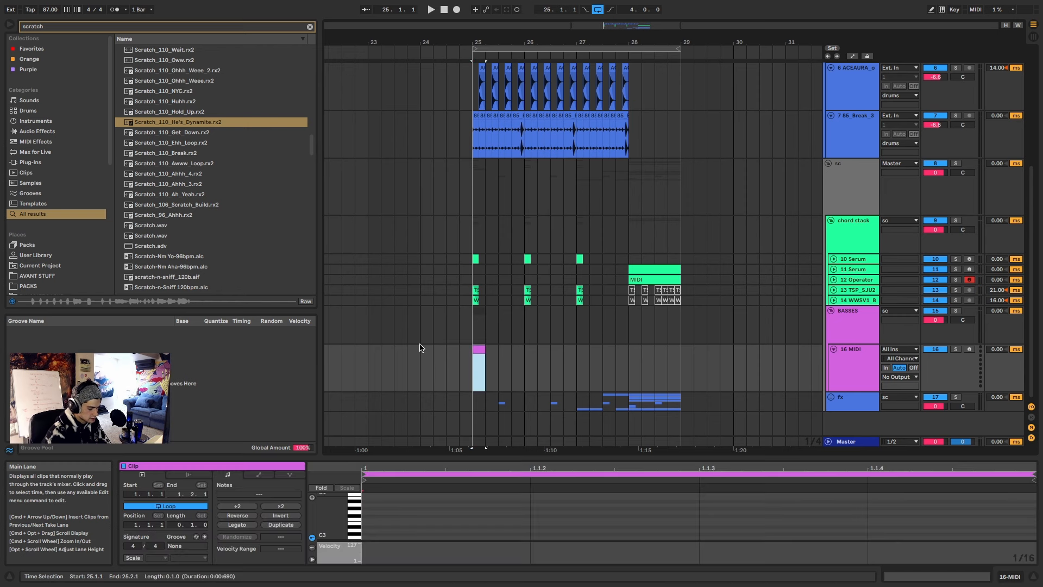
Step: Find the Serum plug-in in the browser with "serum vst", load it on the MIDI track and close its window
text(serum vst)
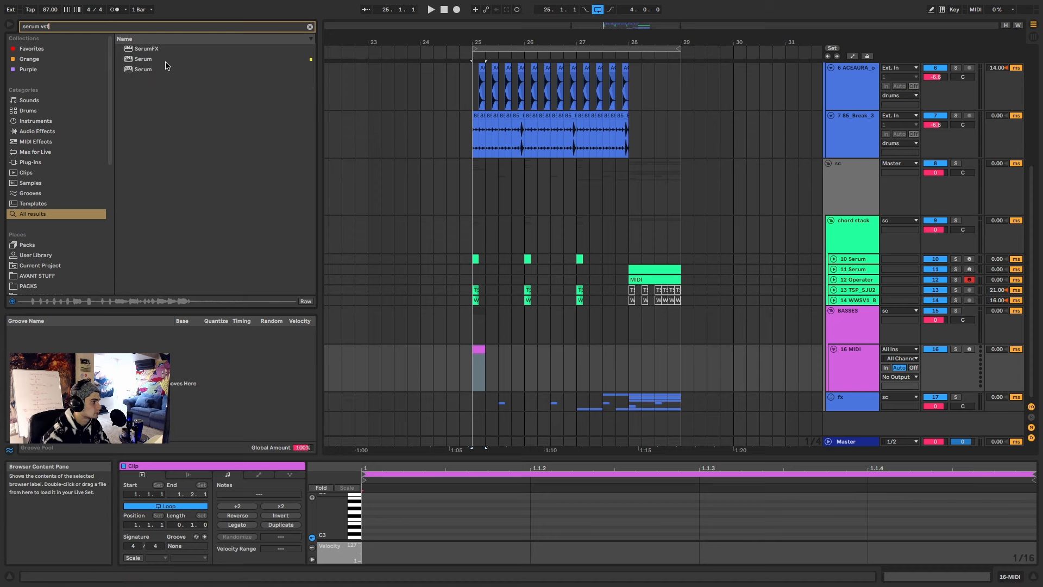
double_click(142, 68)
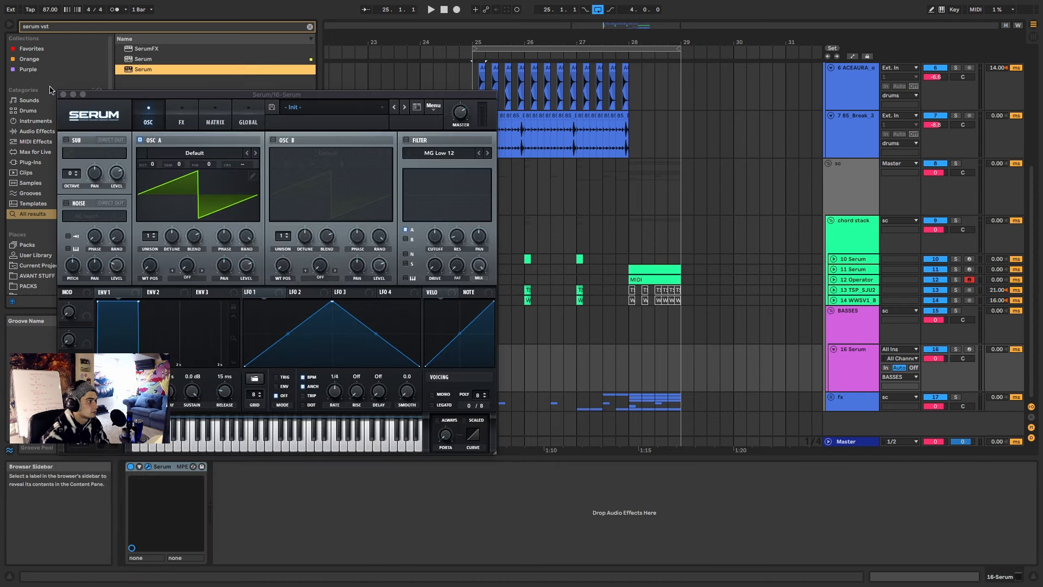
click(63, 94)
Step: Add an F note filling the whole one-beat clip and transpose it down two octaves to F1
click(478, 369)
key(super+shift+m)
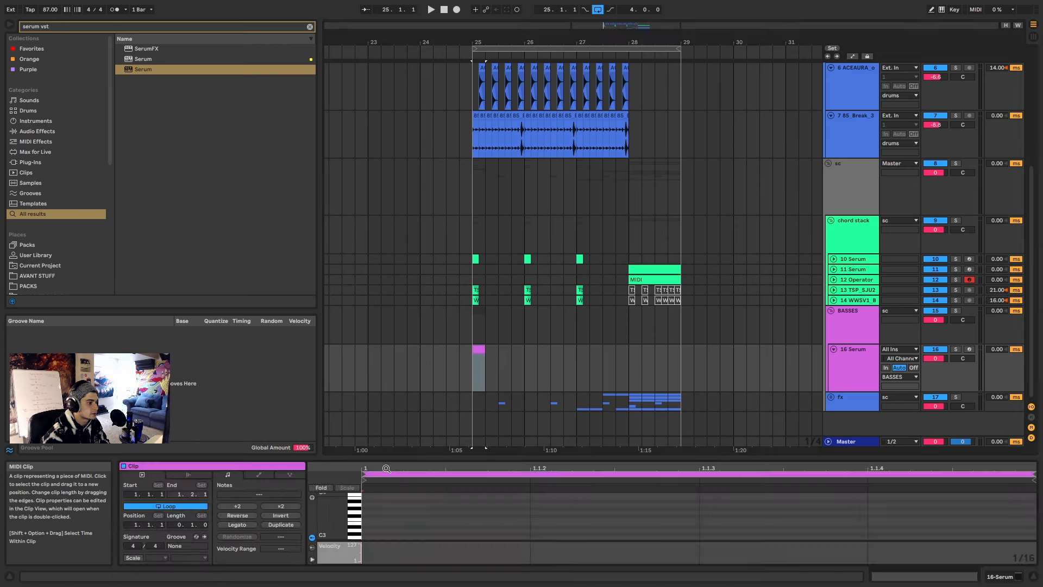
double_click(367, 521)
key(space)
key(space)
key(space)
drag(530, 519, 991, 538)
key(space)
key(space)
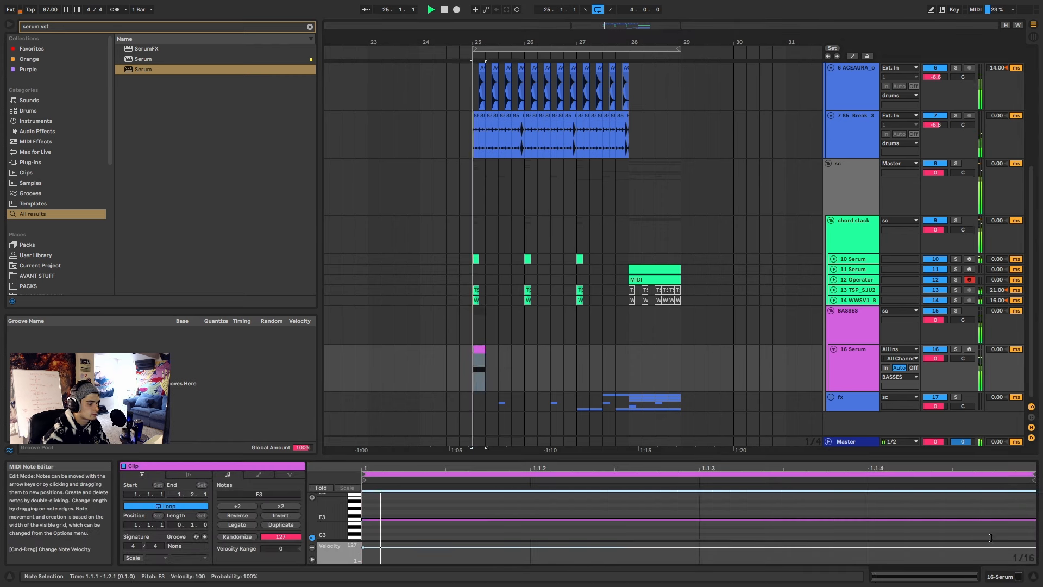
key(shift+Down)
key(shift+Down)
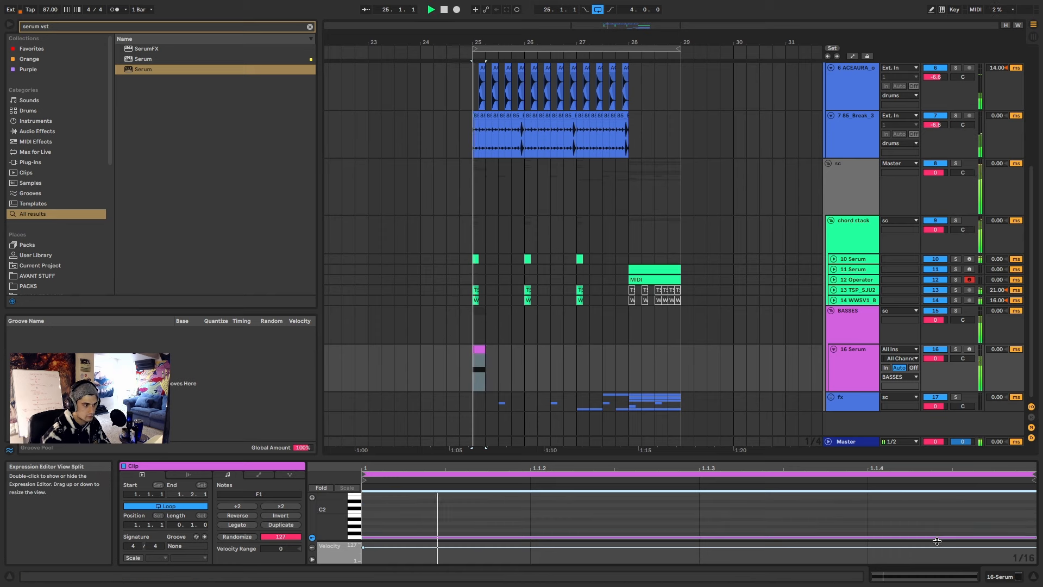
Step: Solo the bass Serum track and play its note
key(space)
key(space)
click(955, 350)
key(space)
key(space)
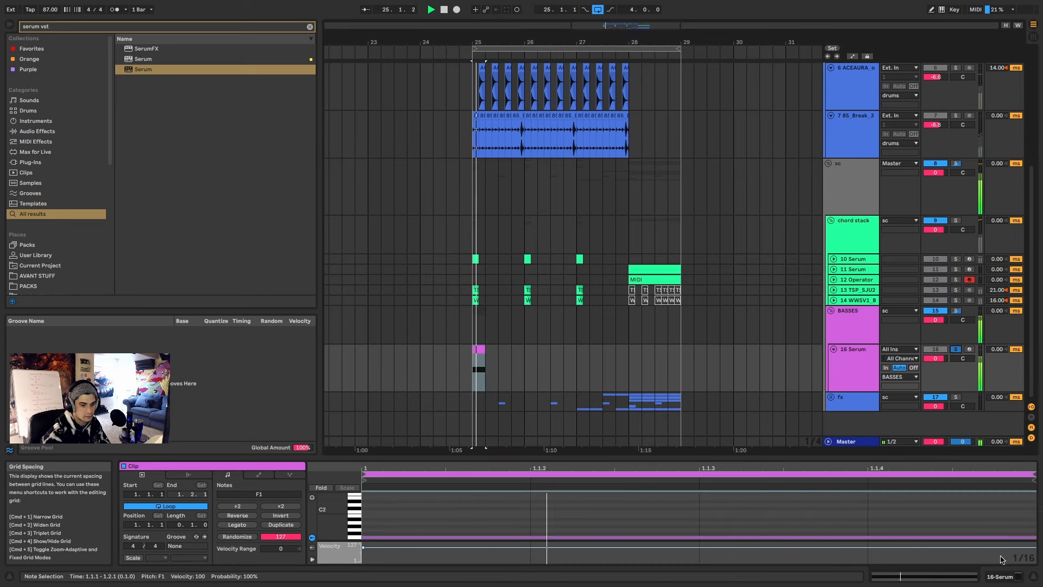
Step: Lower Serum's oscillator A to octave -1, assign LFO 1 to its level, and play the result
key(shift+Tab)
click(147, 466)
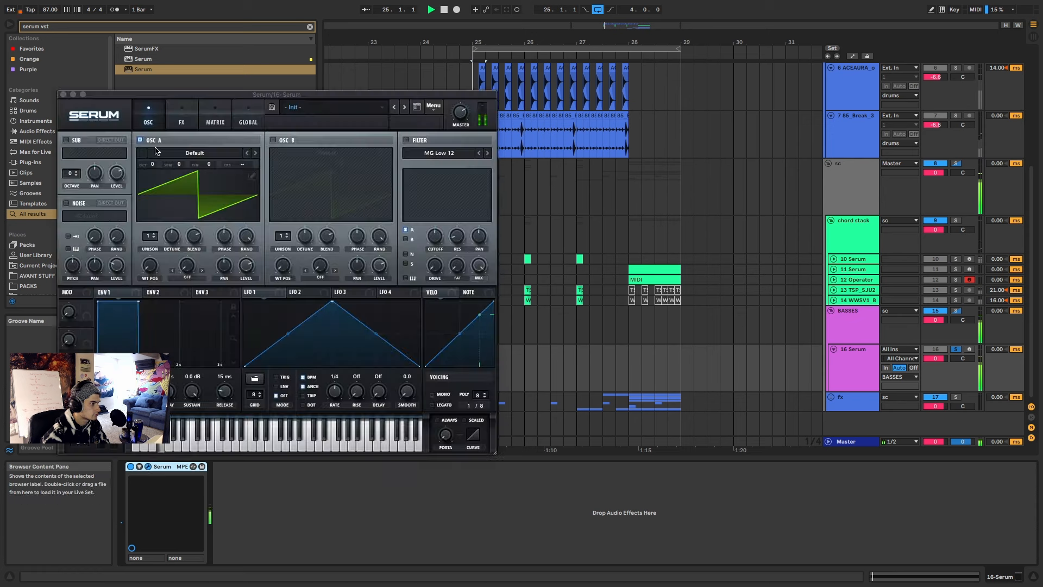
drag(151, 166, 152, 180)
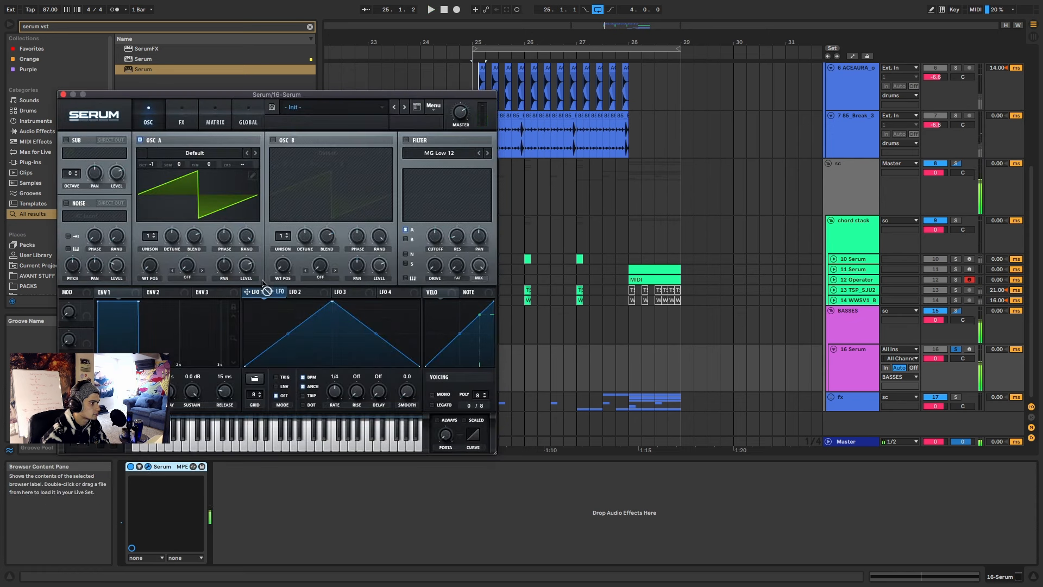
drag(263, 283, 246, 265)
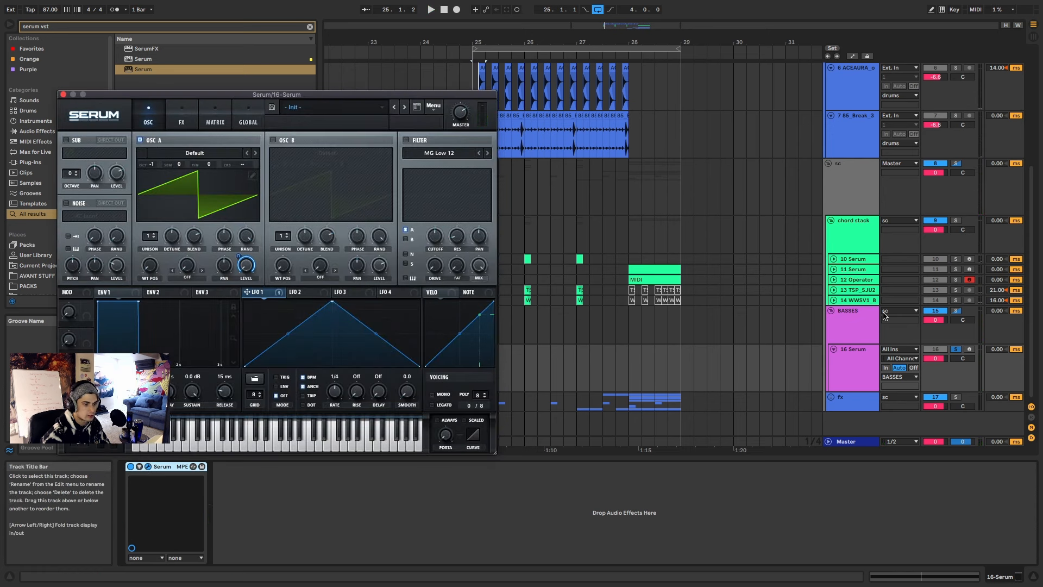
key(space)
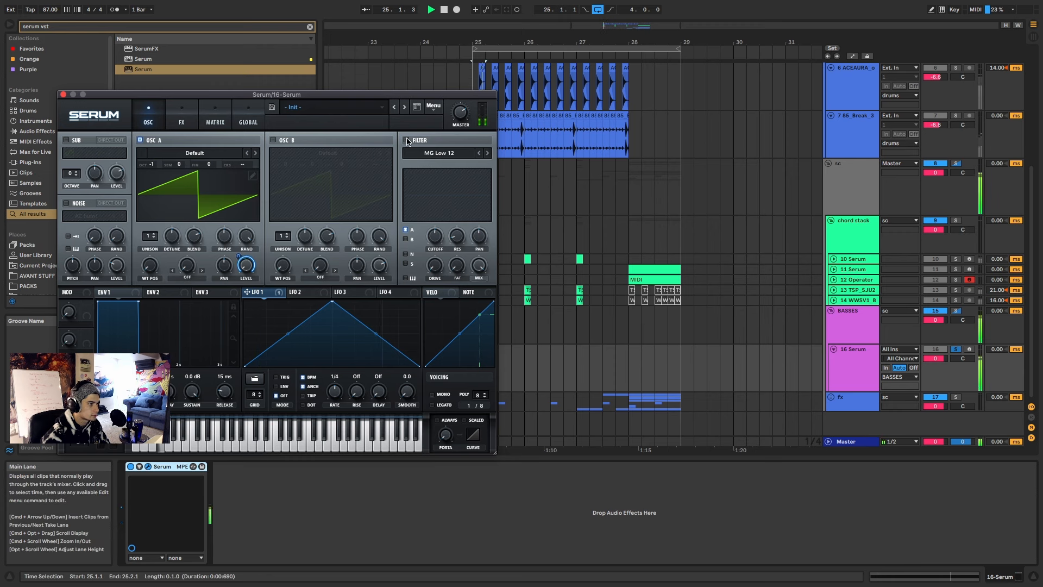
Step: Turn on Serum's MG Low 12 filter for oscillator A with key tracking and a high resonance
click(406, 140)
drag(462, 235, 472, 142)
key(space)
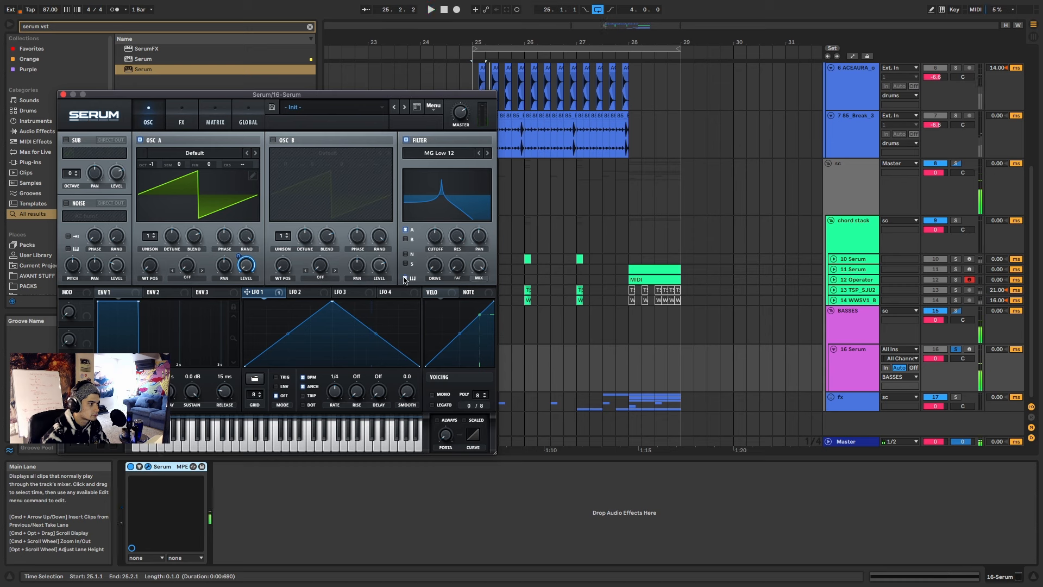
Step: Try modulating the filter cutoff with LFO 1 by 30 and bending LFO 1's falling slope inward
mouse_move(435, 233)
mouse_down()
mouse_move(437, 247)
mouse_move(440, 226)
mouse_move(432, 253)
mouse_up()
key(space)
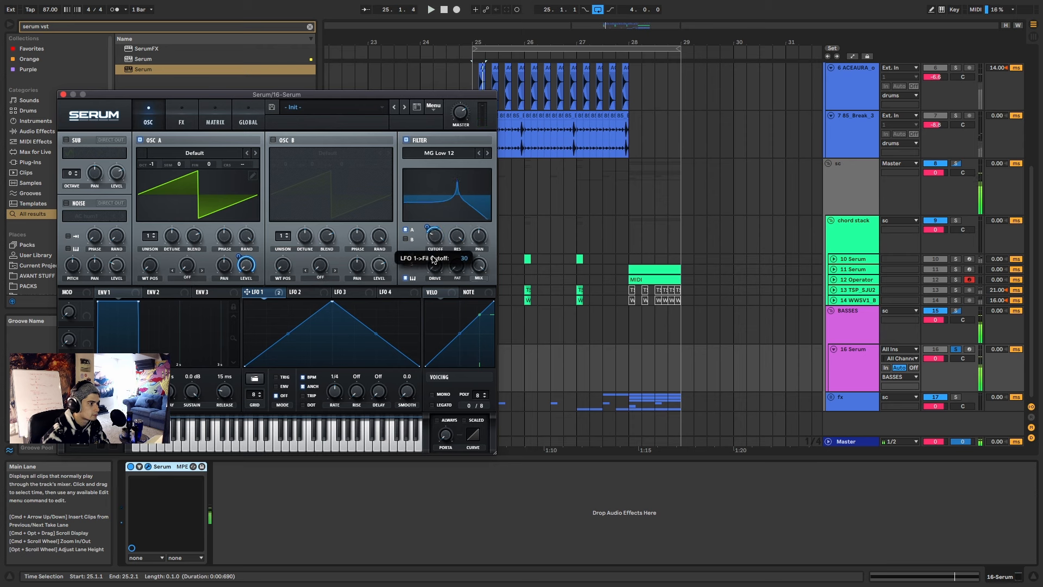
key(space)
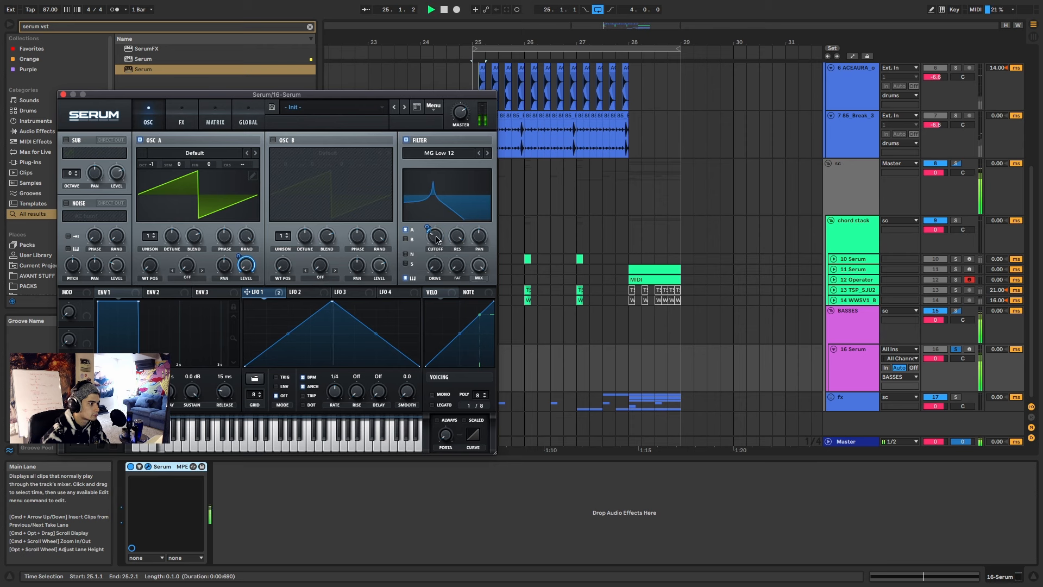
drag(383, 342, 374, 351)
key(space)
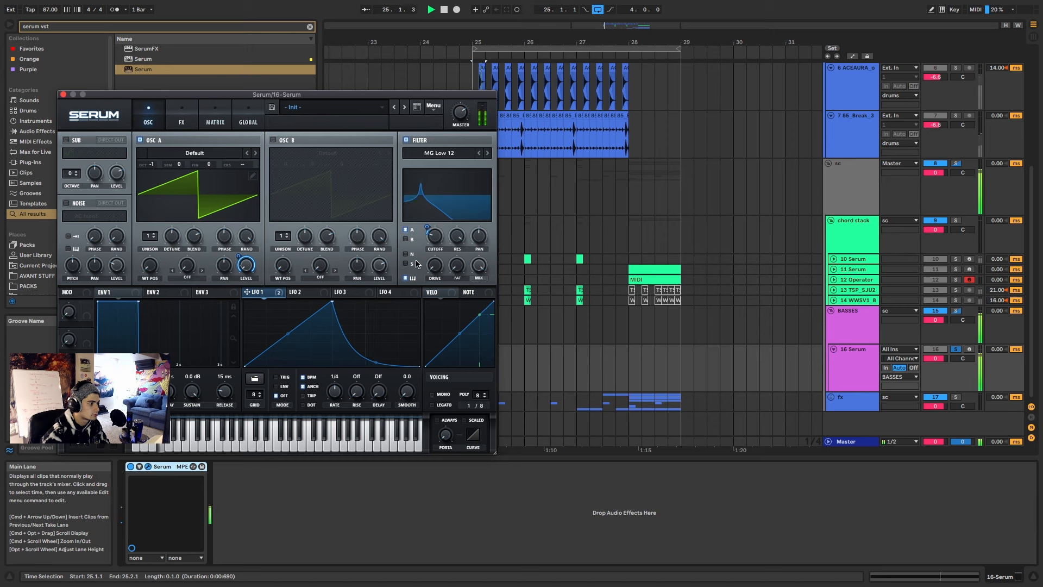
Step: Audition the modulated filter and remove all modulators from its cutoff
key(space)
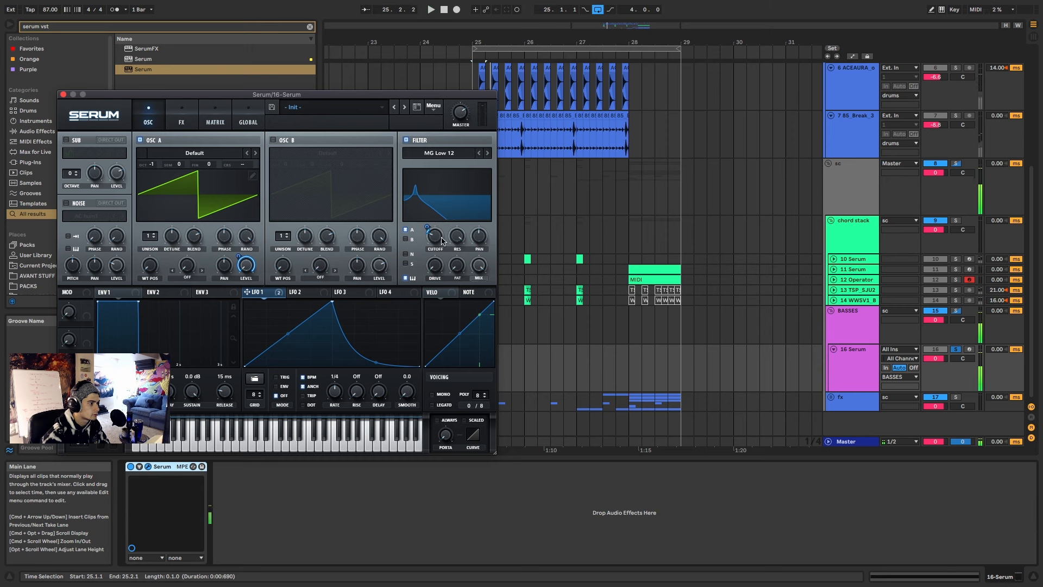
key(space)
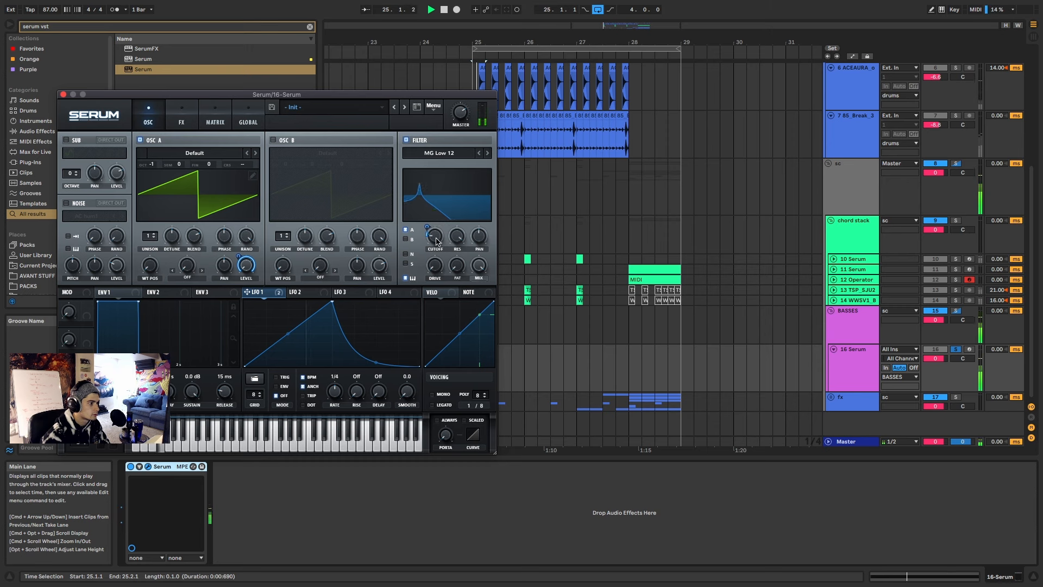
key(space)
right_click(437, 237)
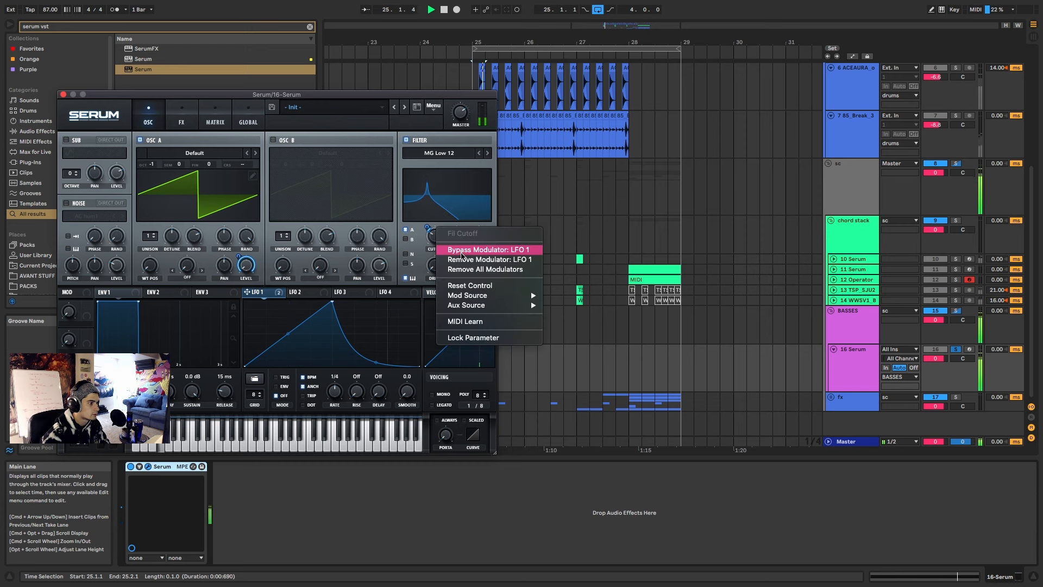
click(467, 268)
key(space)
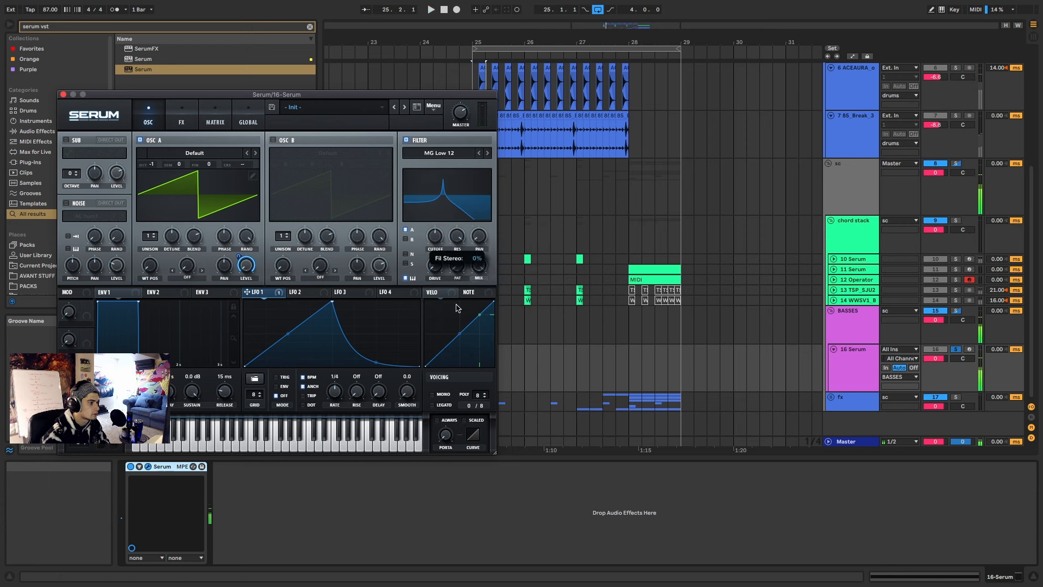
Step: Flatten the filter's resonance peak and reshape LFO 1 with an earlier peak, a rounded rise and a gently bowed fall
right_click(480, 251)
click(513, 286)
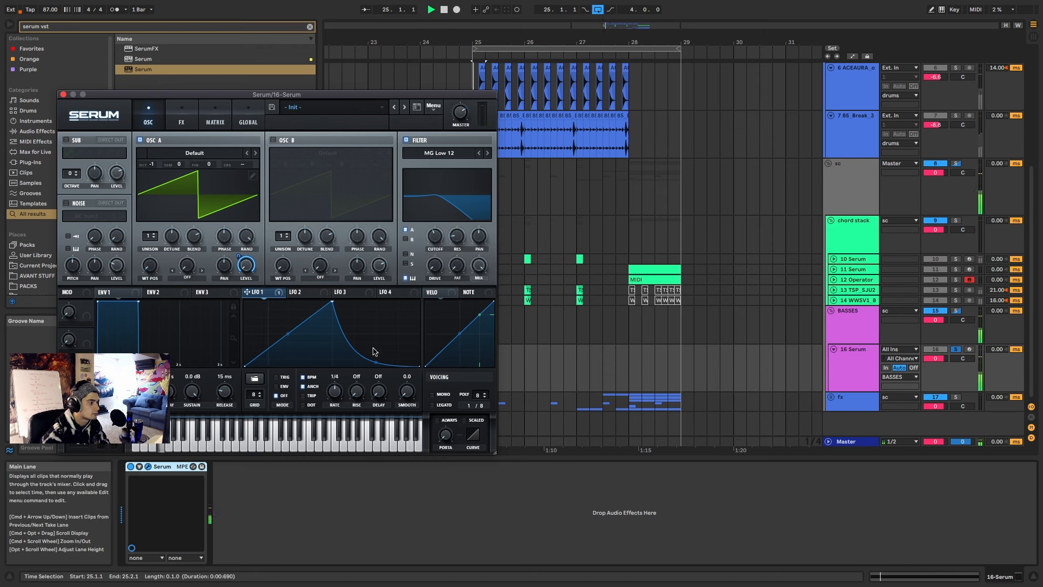
key(space)
drag(373, 351, 389, 328)
key(space)
drag(289, 335, 313, 301)
drag(374, 309, 366, 323)
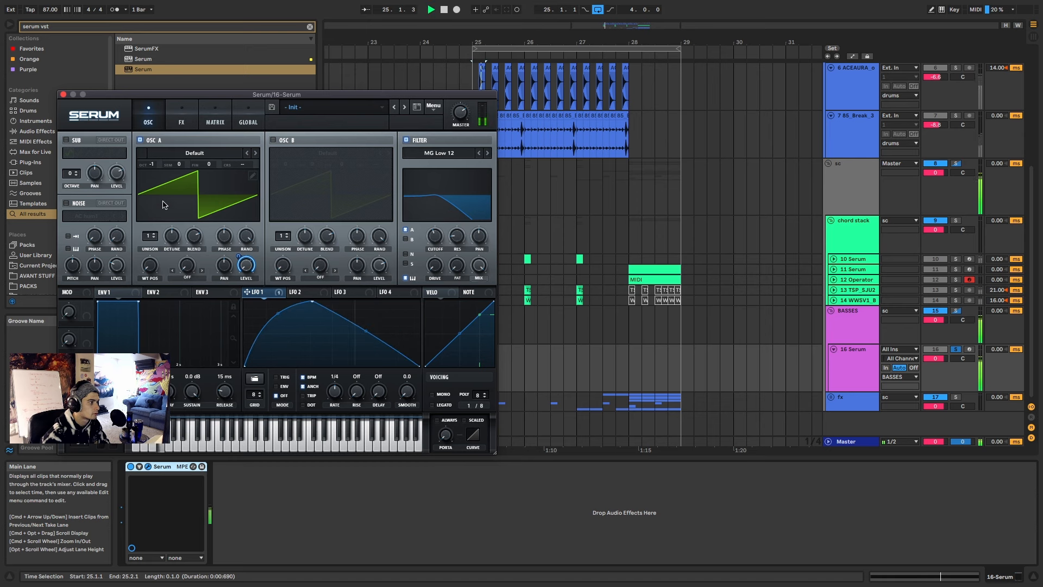
Step: Turn on oscillator B with the Hoo wavetable, lower its level and set its octave to -1
click(274, 140)
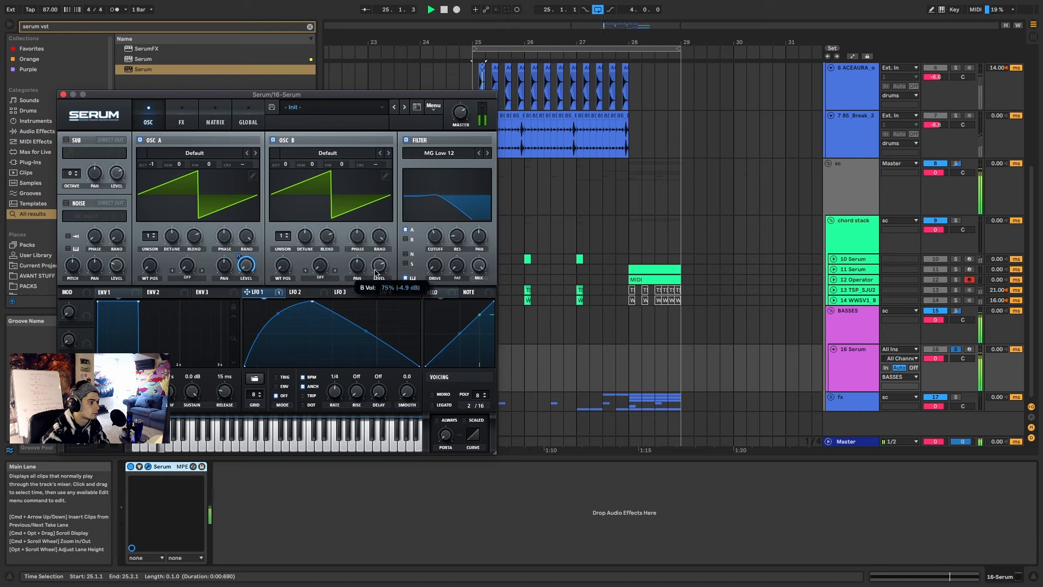
key(space)
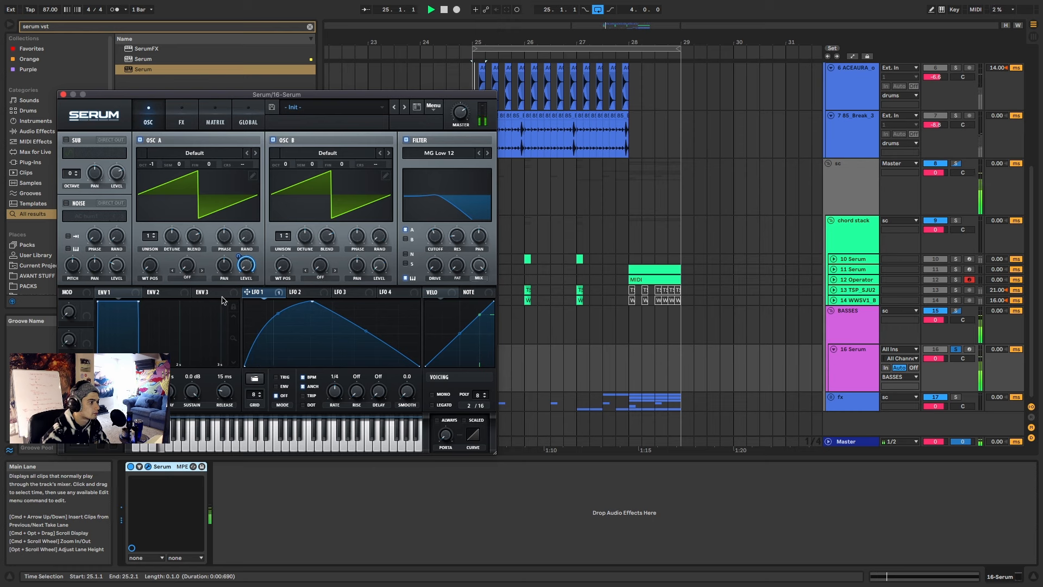
click(326, 153)
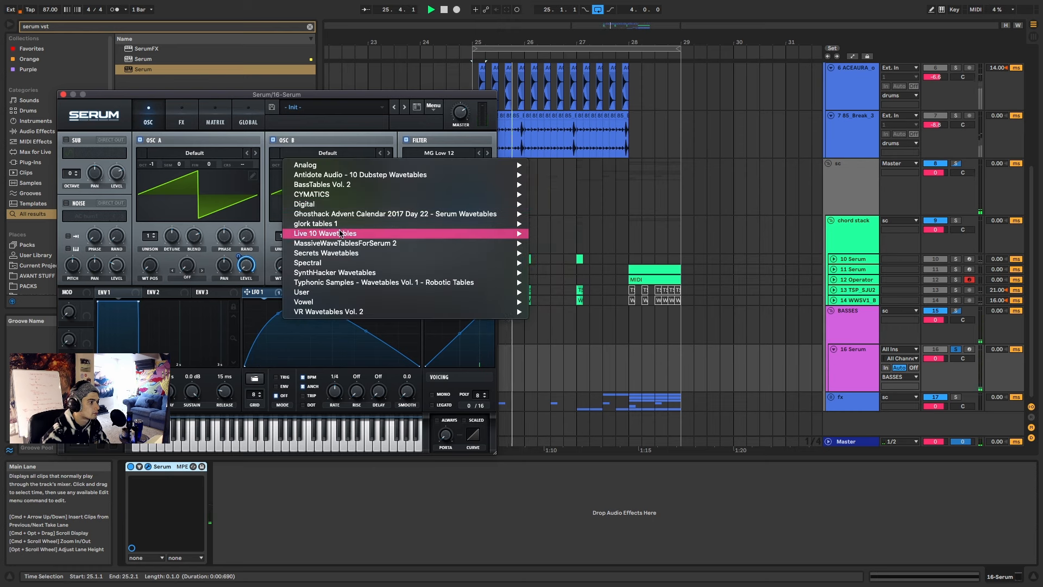
mouse_move(335, 215)
click(543, 343)
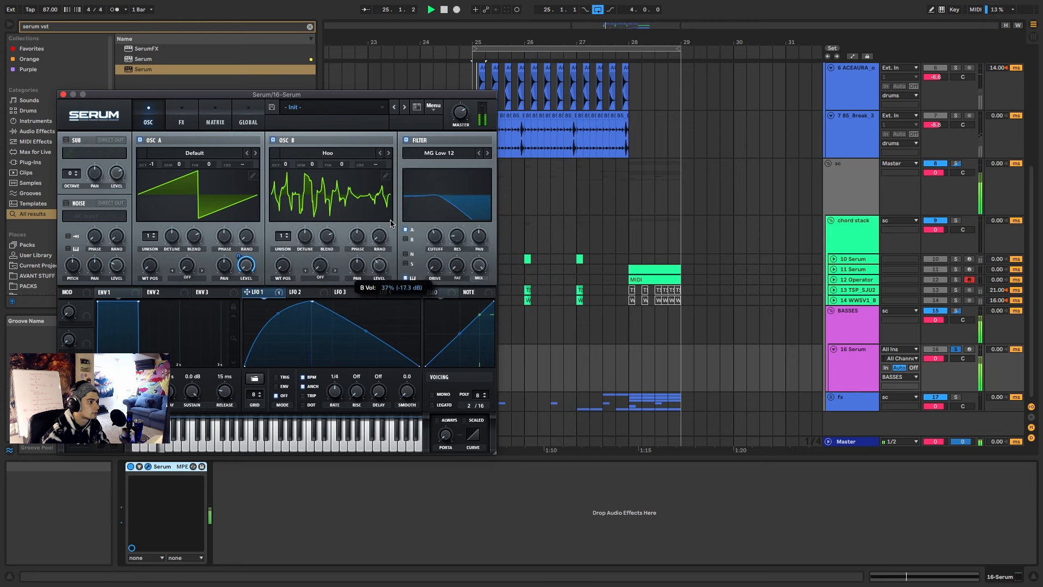
key(space)
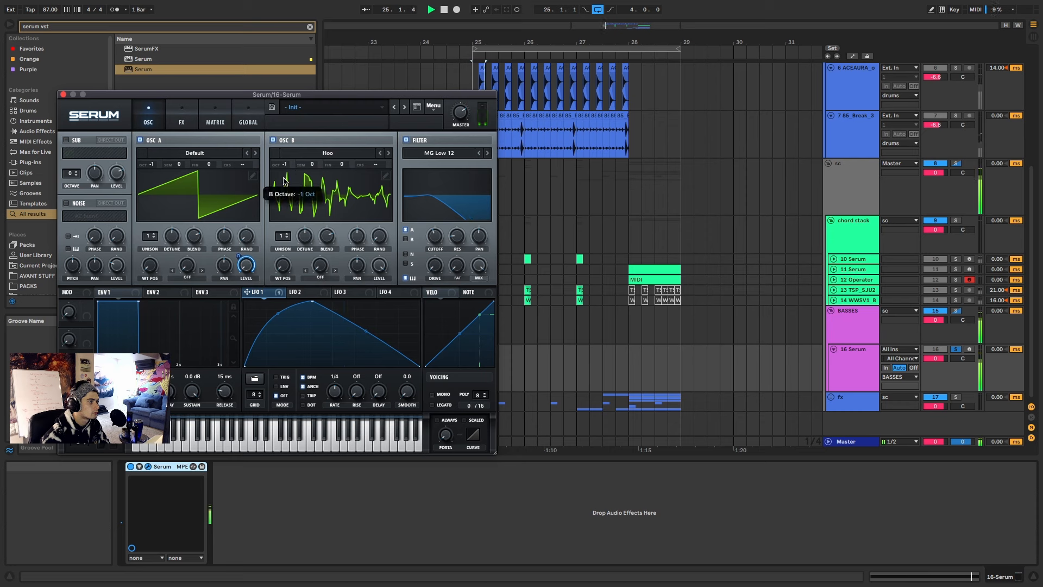
Step: Modulate oscillator B's wavetable position with LFO 1 by 40 and bow LFO 1's falling slope inward
drag(283, 263, 282, 267)
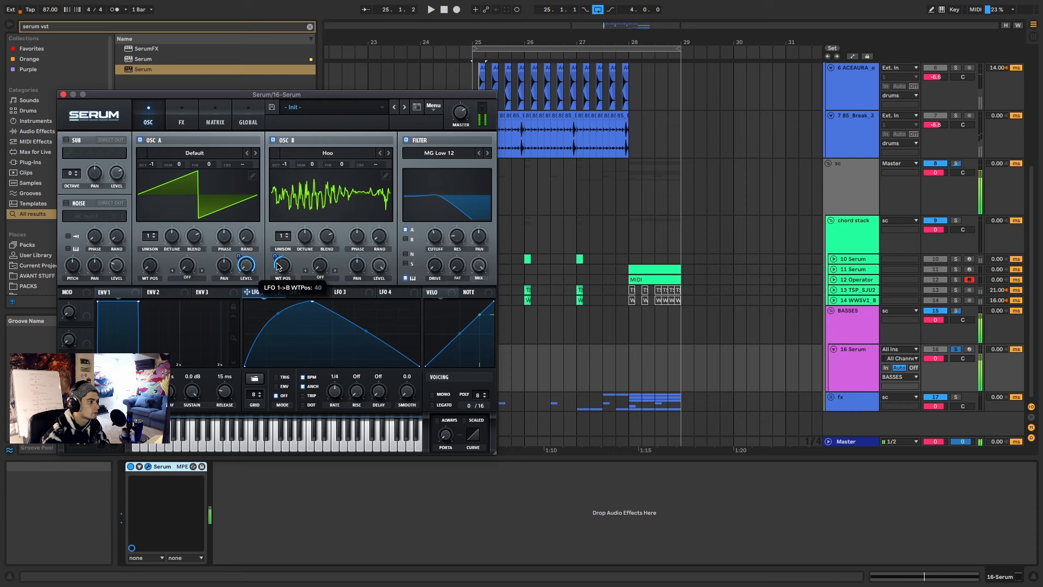
key(space)
drag(367, 332, 366, 345)
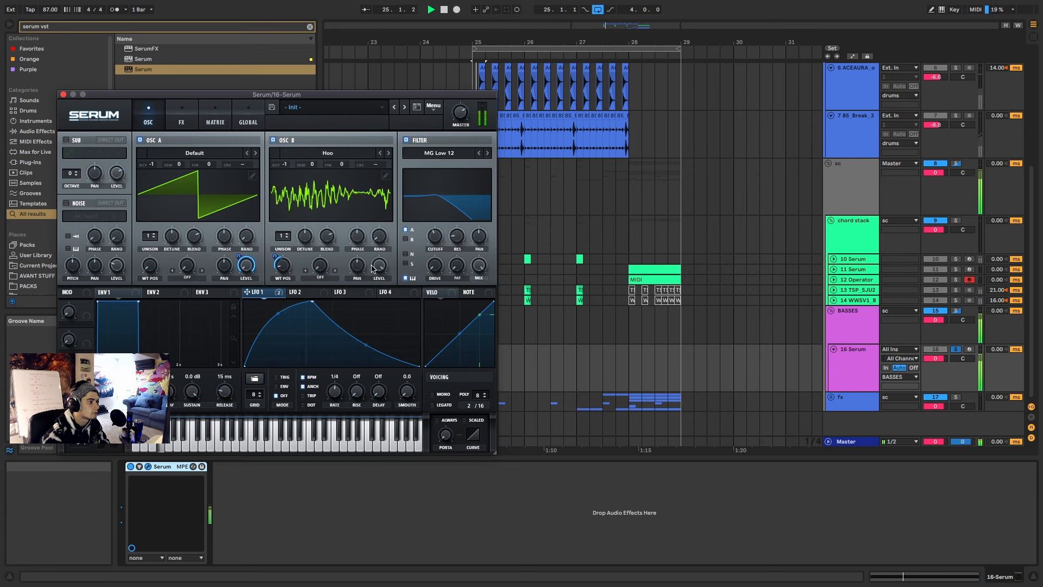
key(space)
Step: Turn oscillator B's level down and modulate it with LFO 1
drag(373, 261, 373, 287)
key(space)
key(space)
key(space)
drag(266, 289, 379, 267)
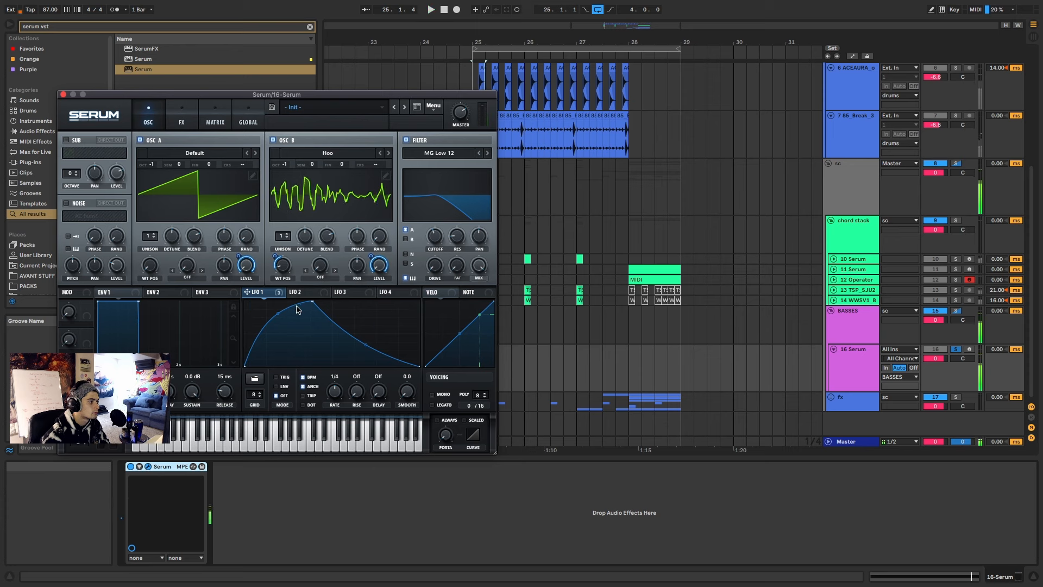
Step: Reshape LFO 1 with a flat plateau at the peak, a steeper rise and an inward-bowed fall
drag(364, 343, 356, 300)
key(space)
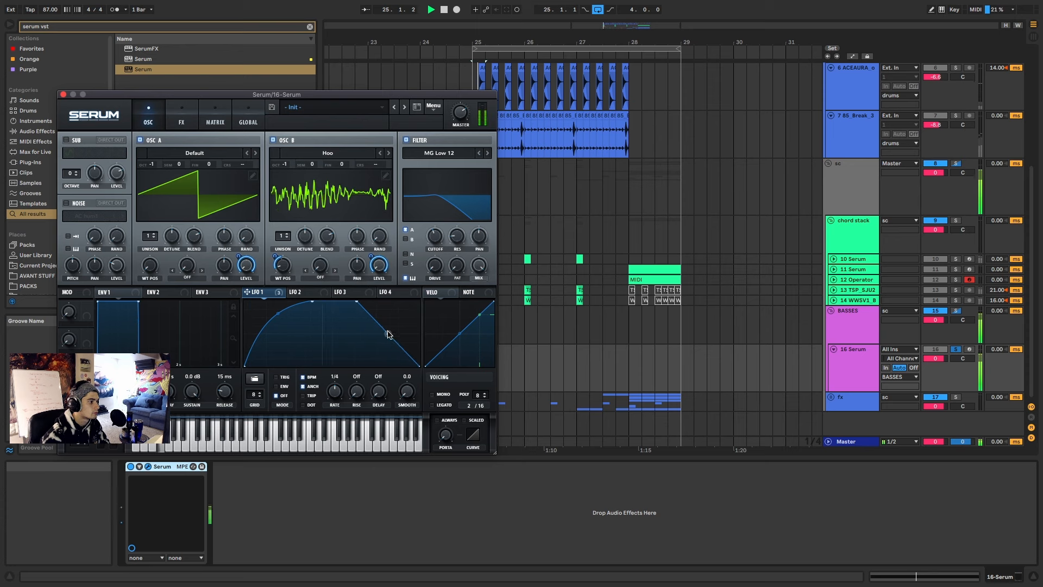
drag(388, 334, 388, 353)
key(space)
drag(278, 315, 292, 300)
key(space)
key(space)
Step: Set the MG Low 12 filter's resonance to 57% and modulate its cutoff with LFO 1 by about 34
key(space)
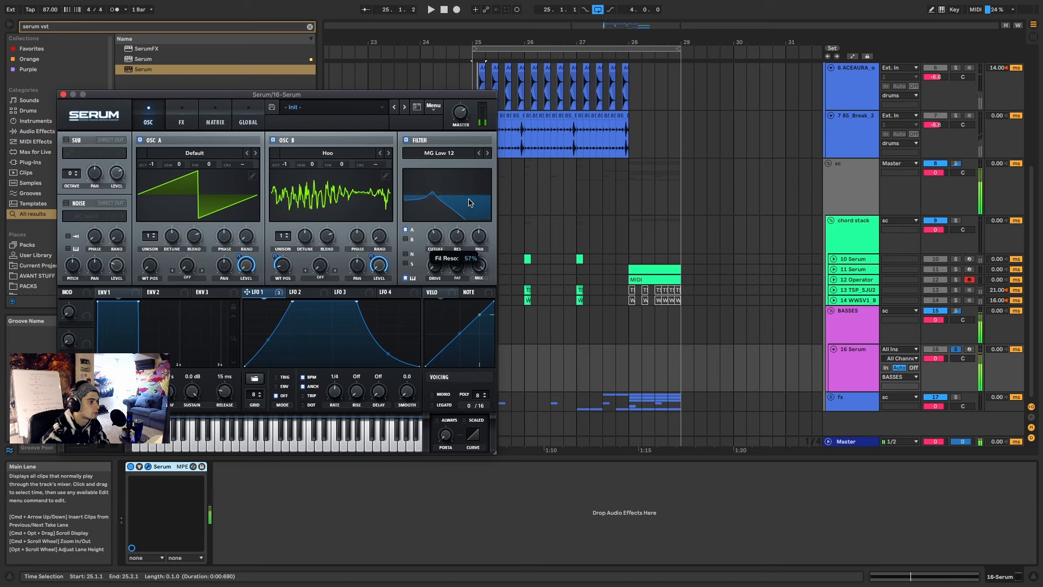
key(space)
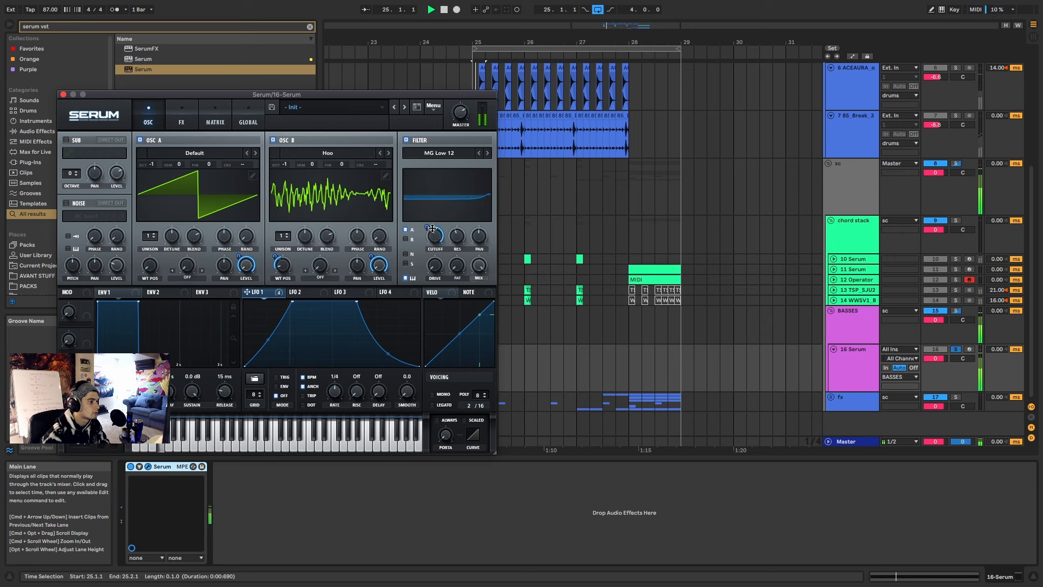
drag(431, 227, 435, 240)
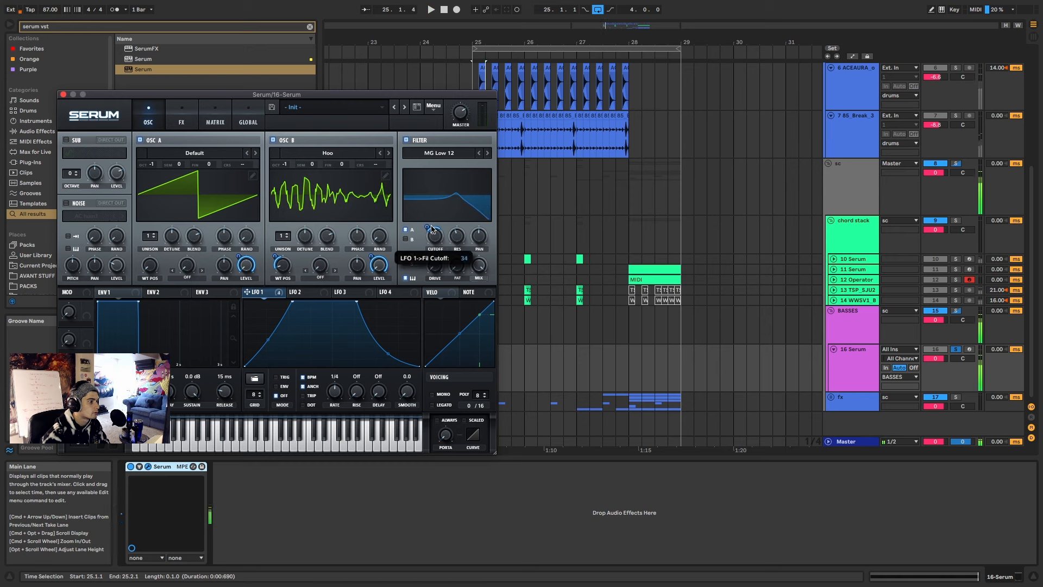
key(space)
key(space)
key(space)
key(space)
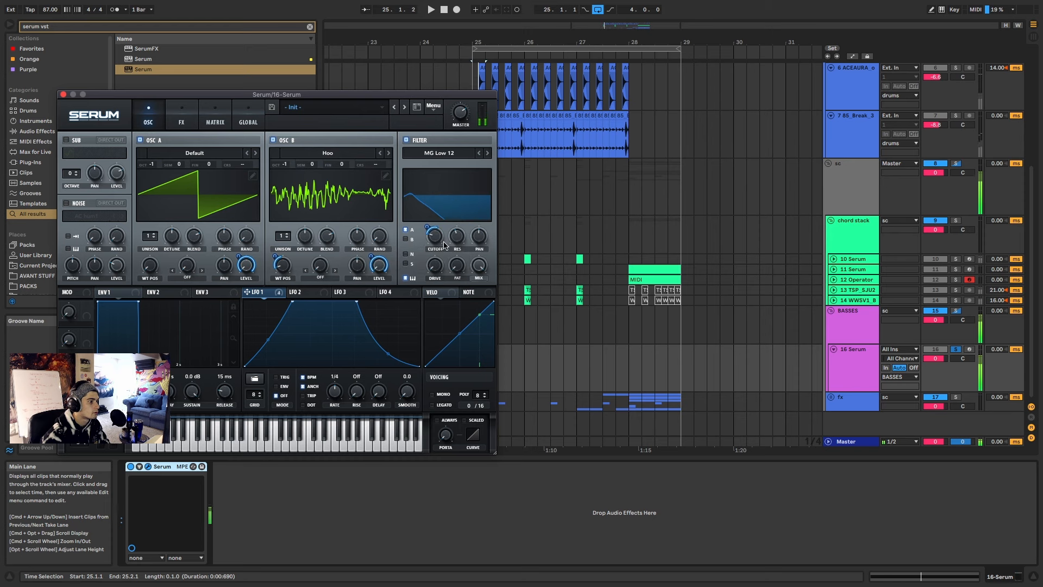
Step: Adjust oscillator B's wavetable position and switch LFO 1 to envelope mode while auditioning the bass
click(186, 114)
click(155, 121)
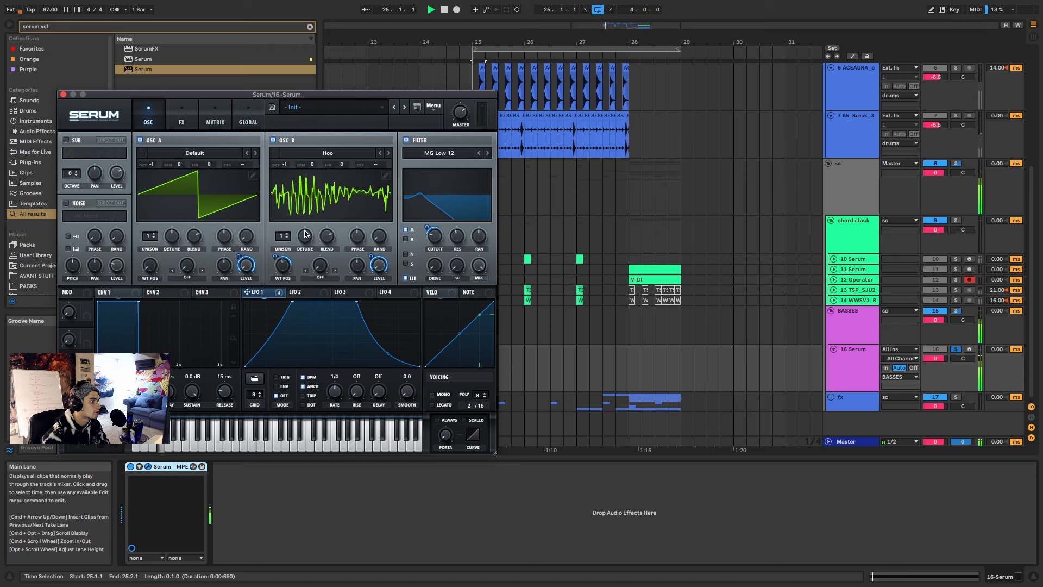
key(space)
key(space)
drag(282, 264, 283, 279)
key(space)
key(space)
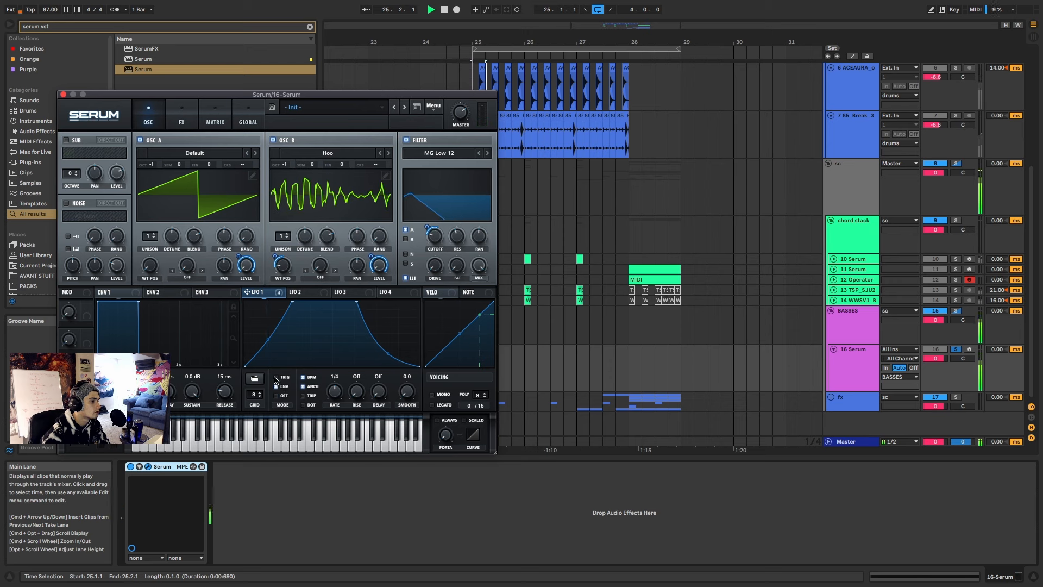
Step: Check the bass unsoloed, solo the 16 Serum track again and start LFO 1's plateau slightly earlier
click(955, 349)
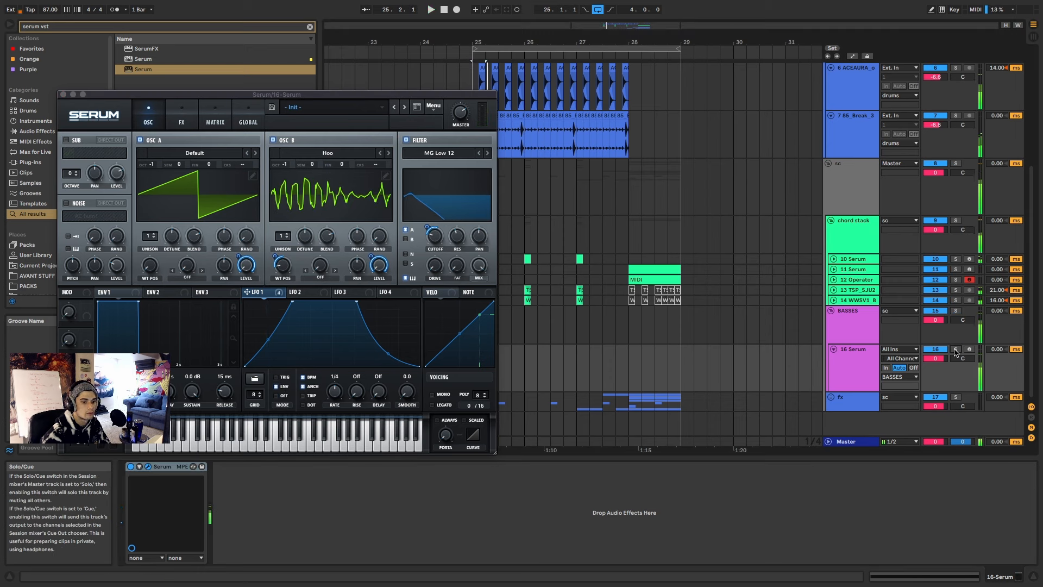
click(956, 349)
key(space)
click(276, 291)
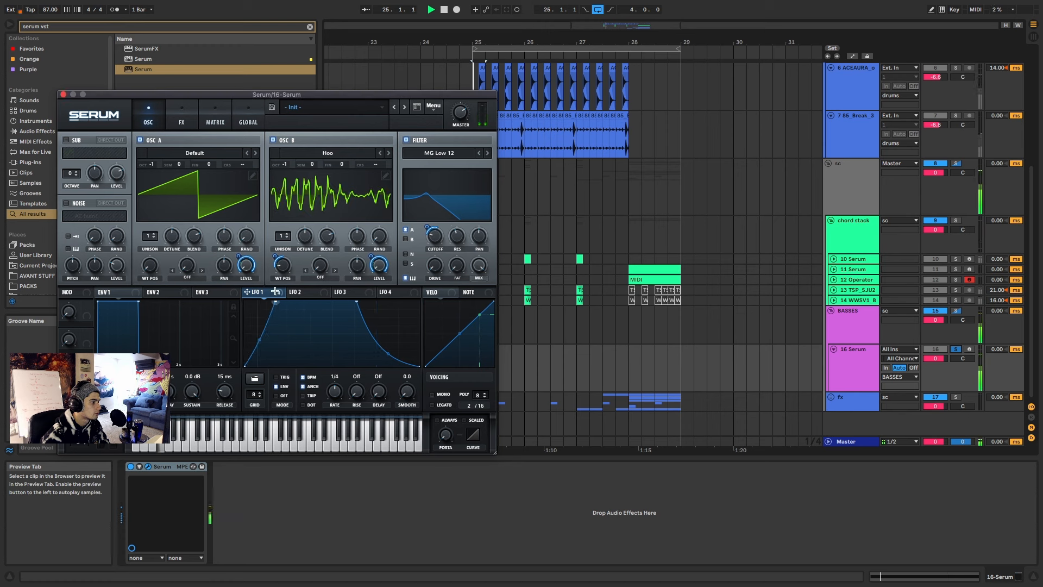
key(space)
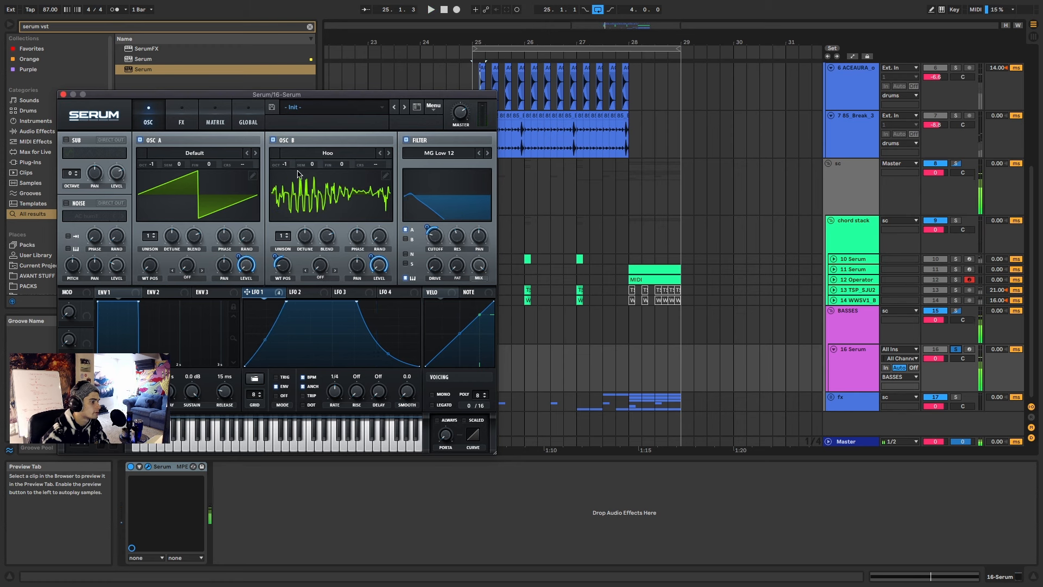
Step: Turn on Serum's Tube distortion and move it to the start of the effects chain
click(177, 118)
click(69, 157)
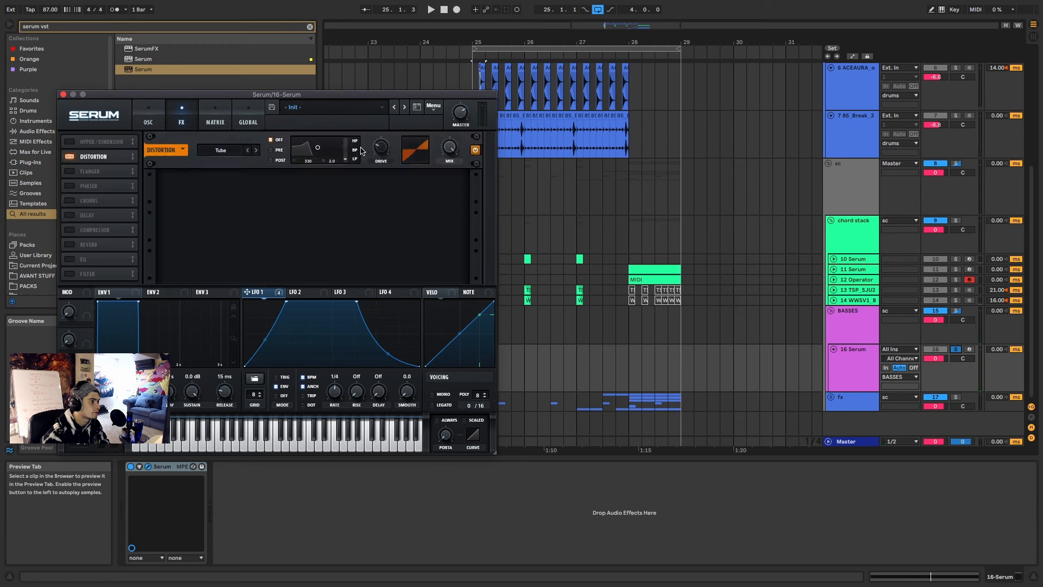
key(space)
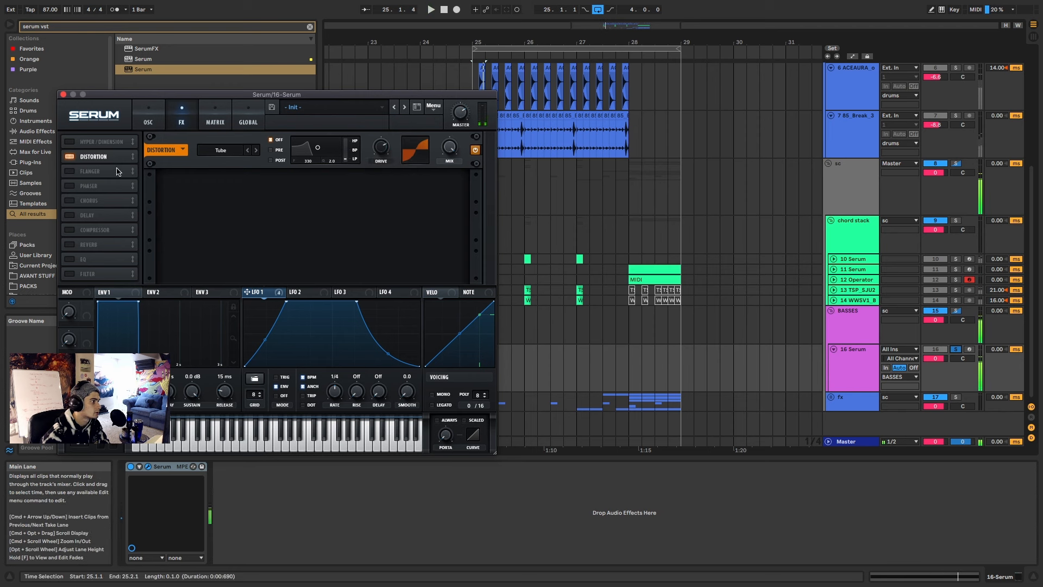
drag(116, 157, 115, 139)
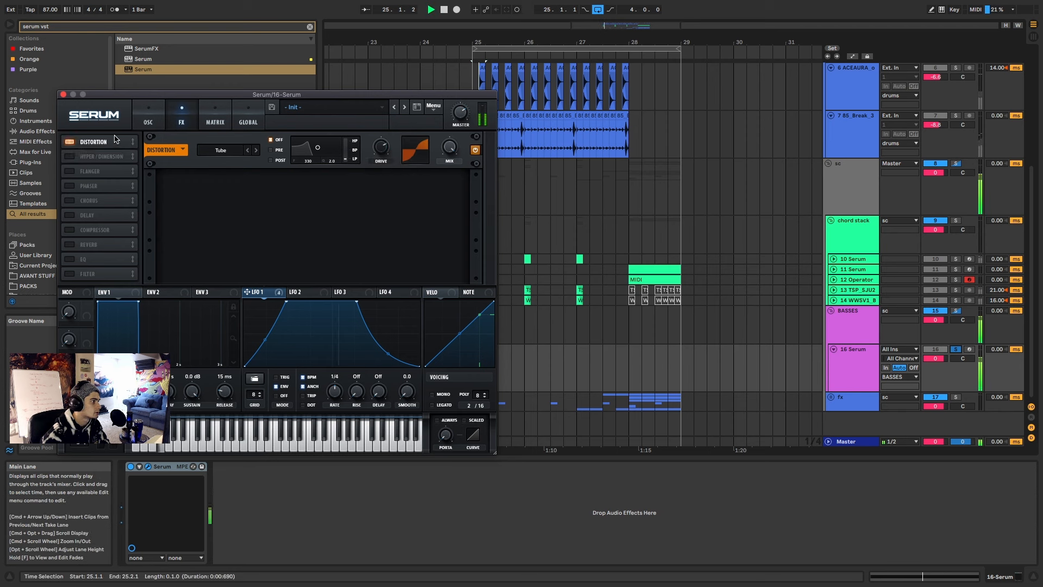
key(space)
Step: Turn on the effects filter right after the distortion, using the High 12 type with a 15 Hz cutoff
click(70, 274)
drag(95, 274, 101, 155)
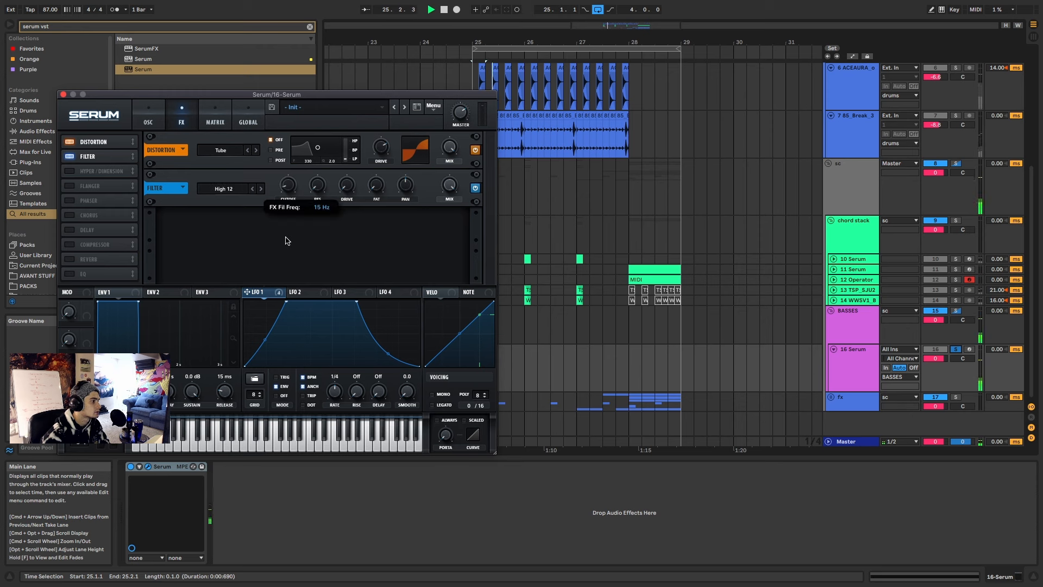
key(space)
Step: Modulate the effects filter's cutoff with LFO 1 and audition the result repeatedly
mouse_move(284, 176)
mouse_down()
mouse_move(325, 158)
mouse_move(286, 181)
mouse_move(280, 174)
mouse_up()
key(space)
key(space)
key(space)
key(space)
key(space)
key(space)
key(space)
key(space)
key(space)
key(space)
key(space)
key(space)
key(space)
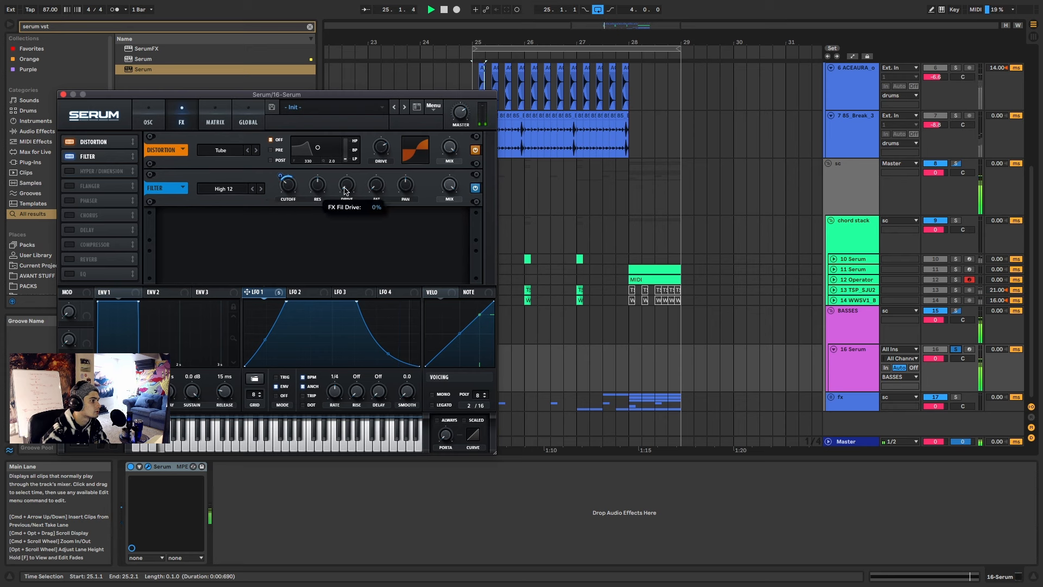
Step: Adjust the effects filter's drive and cutoff while auditioning the bass
drag(344, 188, 369, 143)
key(space)
key(space)
key(space)
key(space)
drag(285, 183, 289, 185)
key(space)
key(space)
key(space)
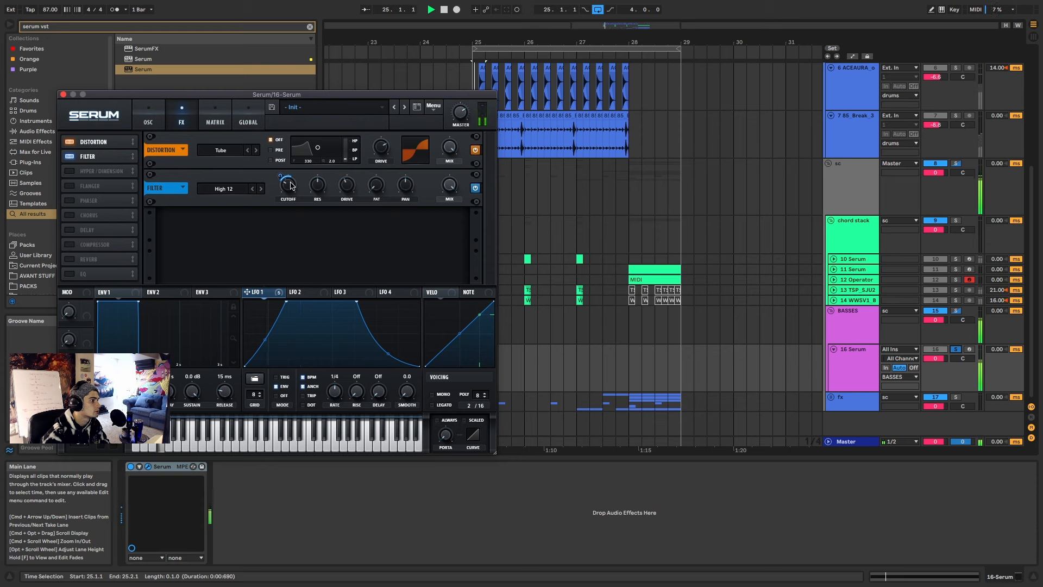
key(space)
Step: Fine-tune the resonance and cutoff of the MG Low 12 filter on the oscillator page
click(161, 128)
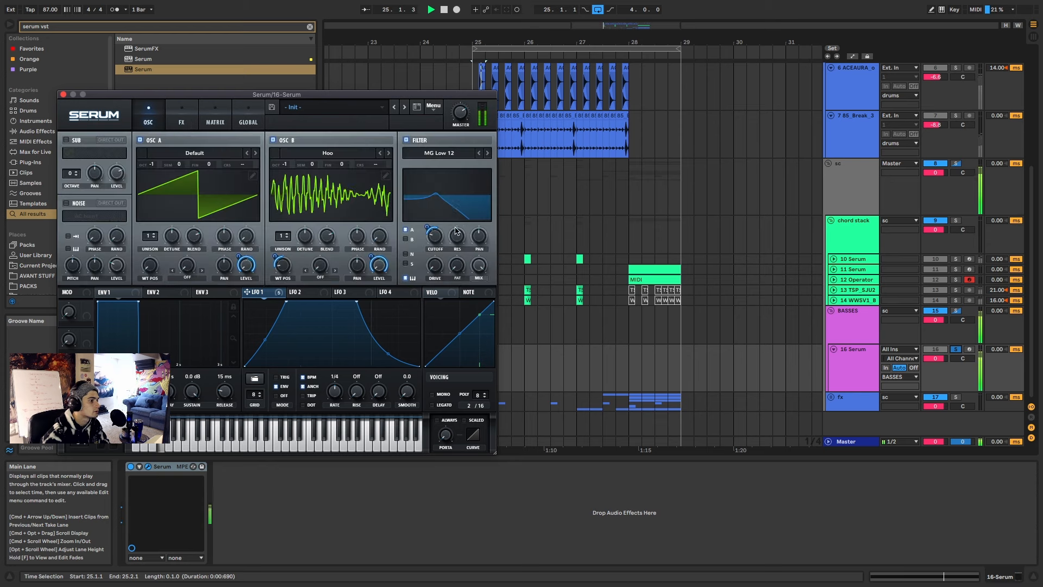
drag(455, 231, 435, 268)
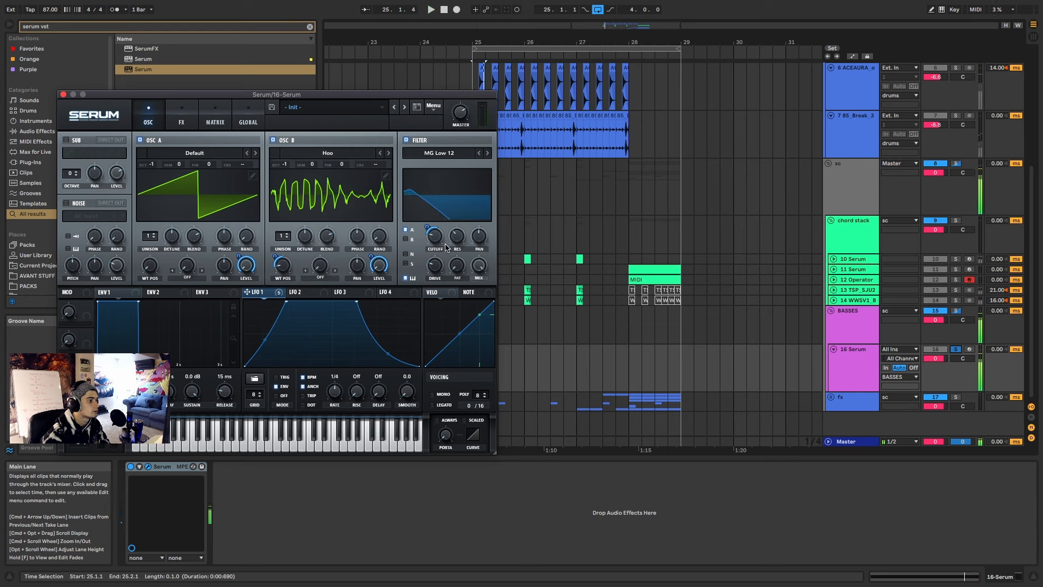
drag(434, 231, 442, 228)
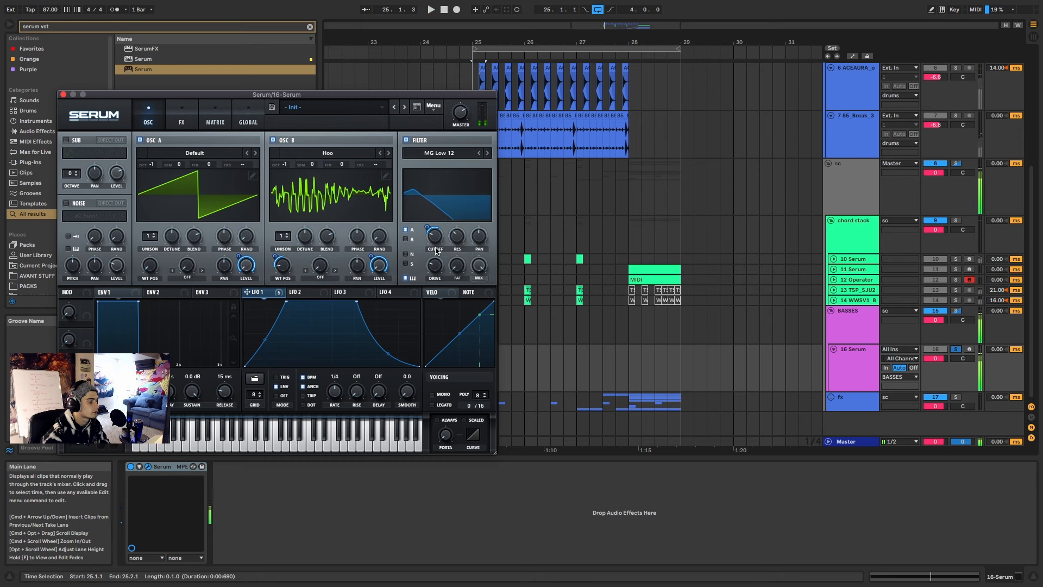
Step: Set oscillator A's warp mode to FM (From B)
key(space)
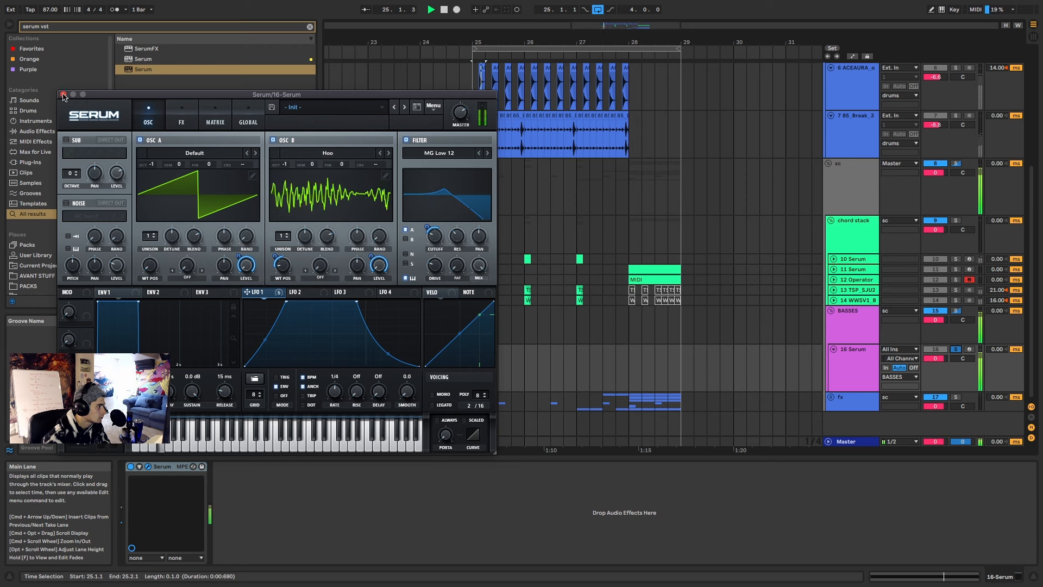
click(192, 282)
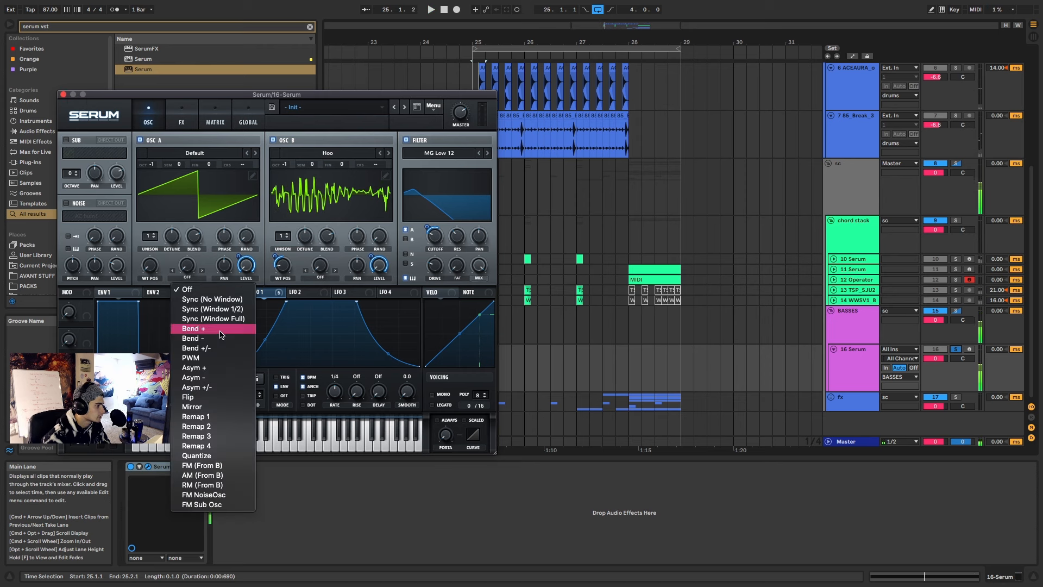
click(211, 466)
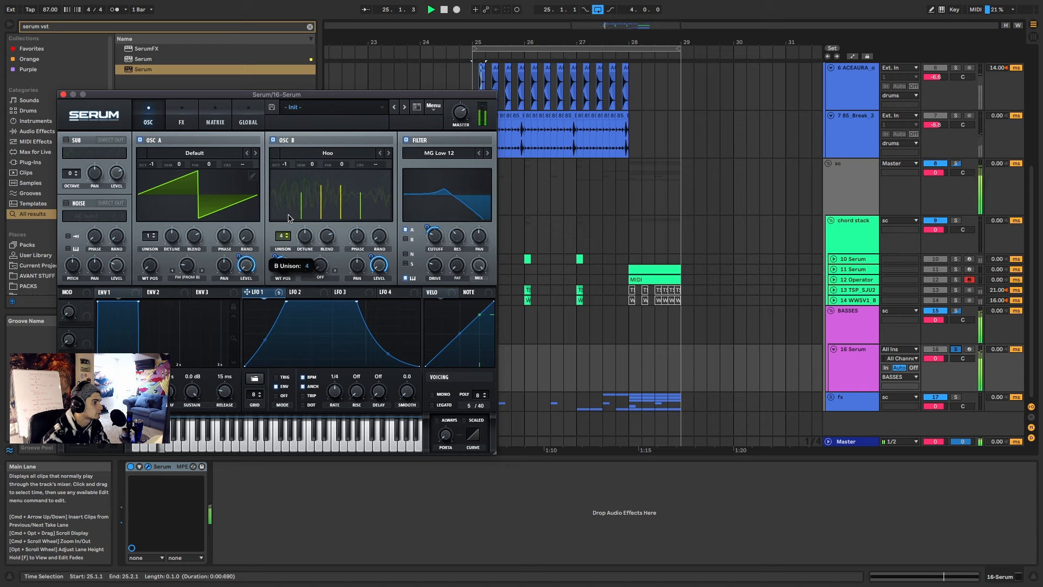
Step: Try thickening oscillator A with six unison voices
drag(148, 236, 165, 188)
key(space)
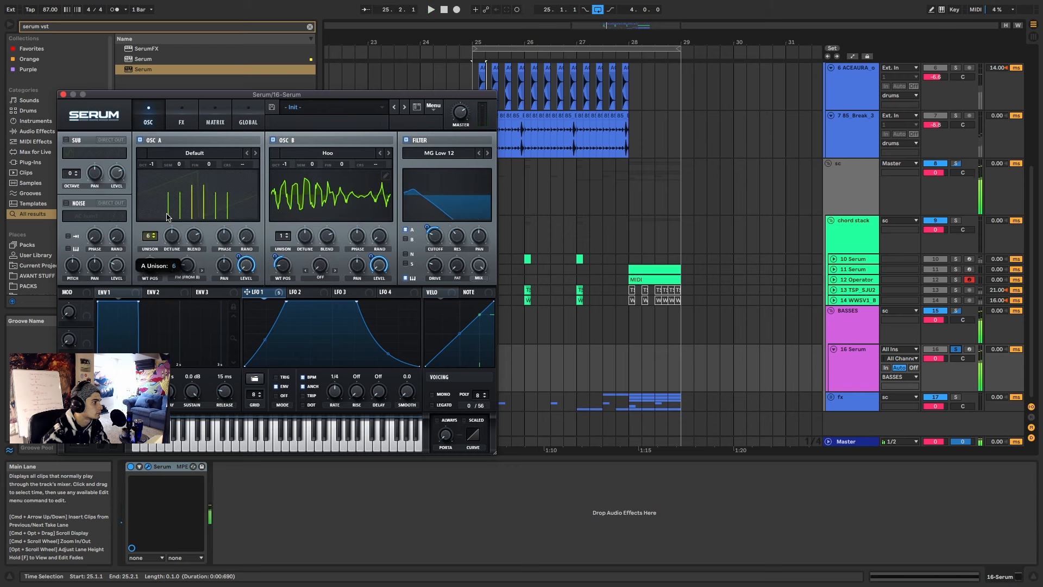
drag(167, 229, 182, 312)
key(space)
key(space)
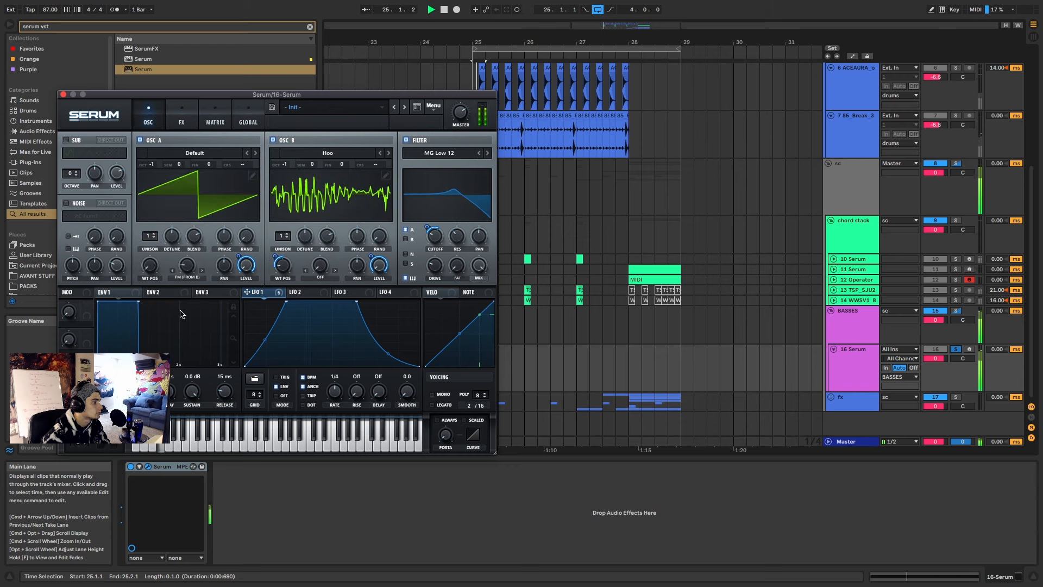
key(space)
Step: Turn on the chorus after the effects filter, modulate its mix with LFO 1 and lower the base mix
click(181, 120)
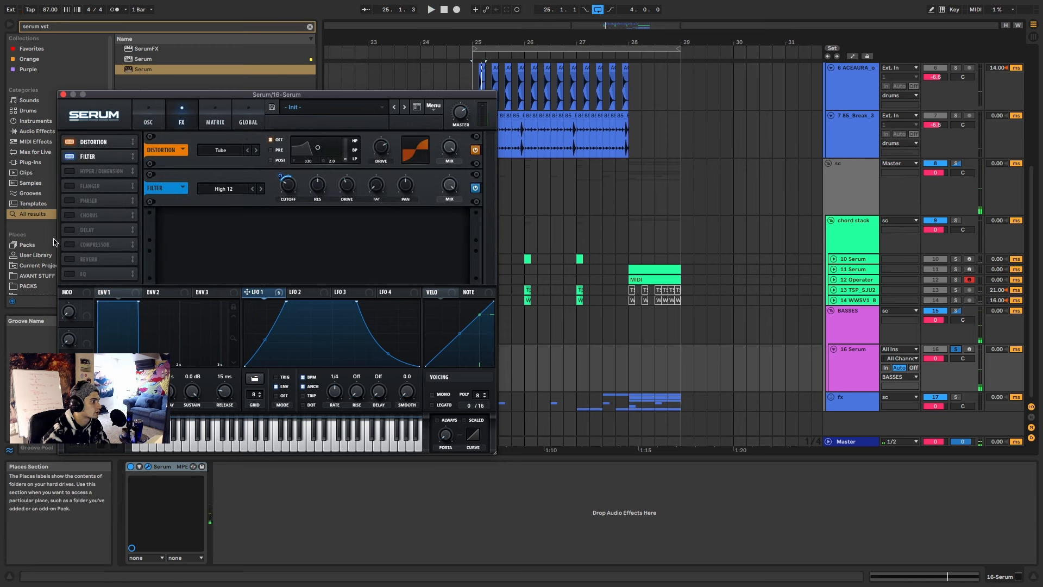
click(70, 215)
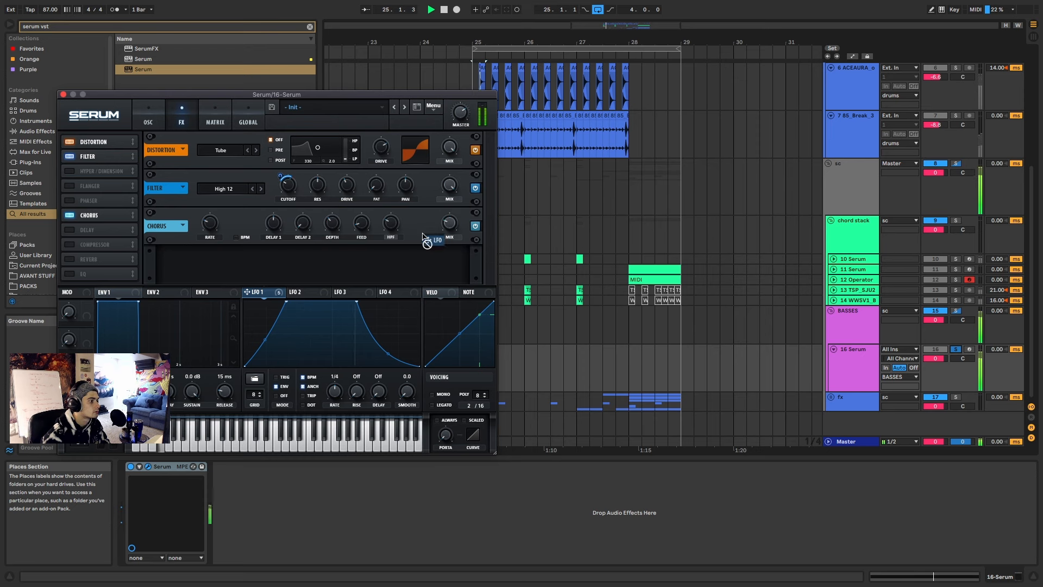
drag(439, 211, 444, 254)
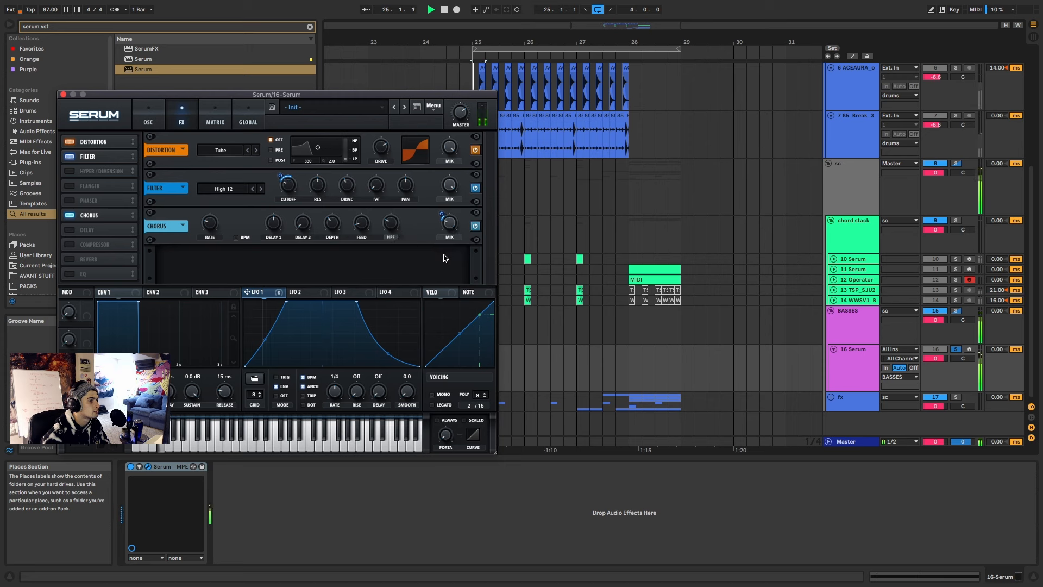
Step: Turn on Serum's compressor in multiband mode with a lowered mix, and unsolo the bass track to hear it with the beat
click(70, 245)
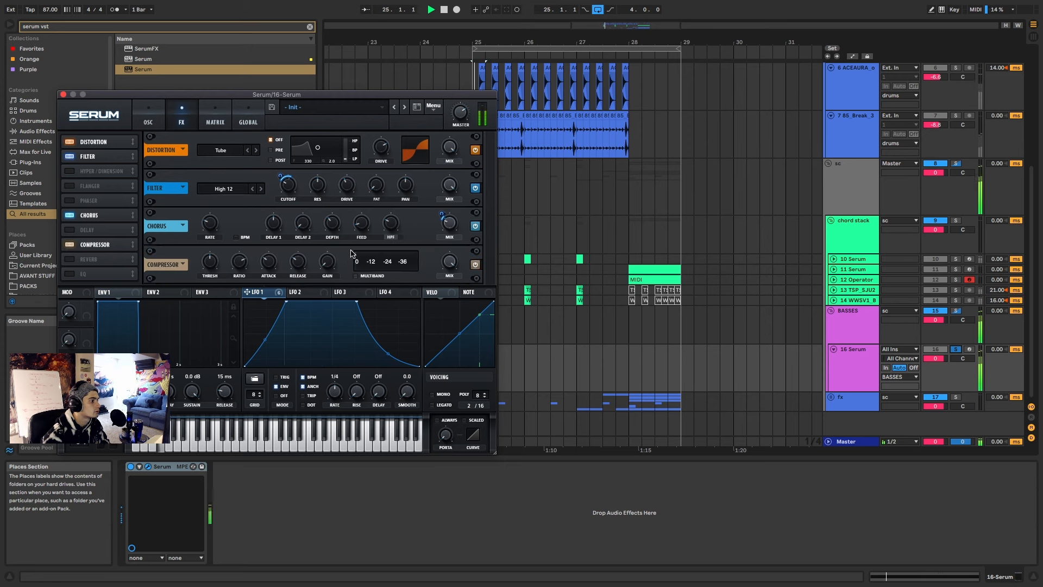
click(357, 276)
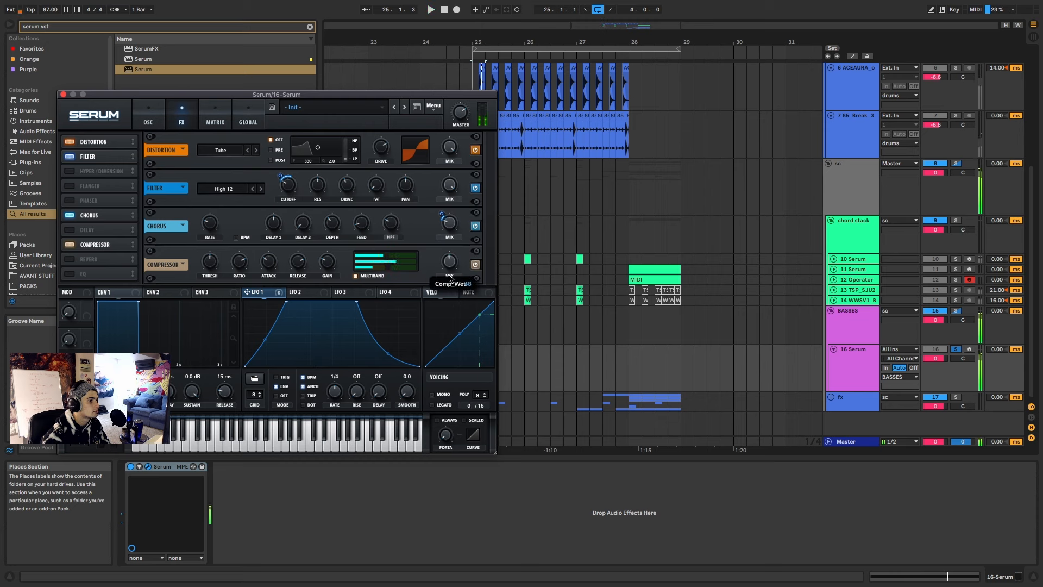
click(954, 349)
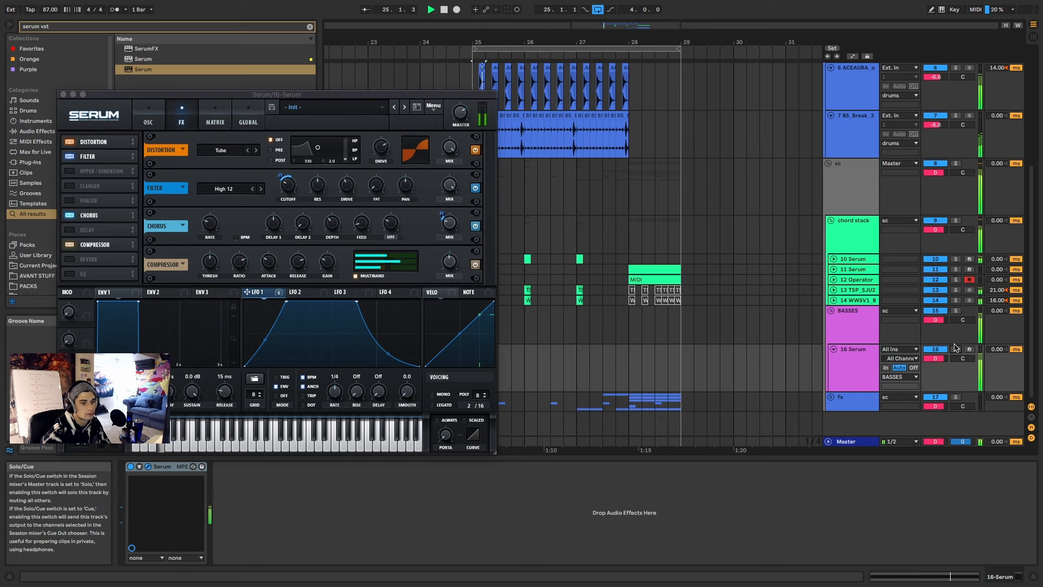
key(space)
key(space)
key(space)
key(space)
click(63, 94)
key(space)
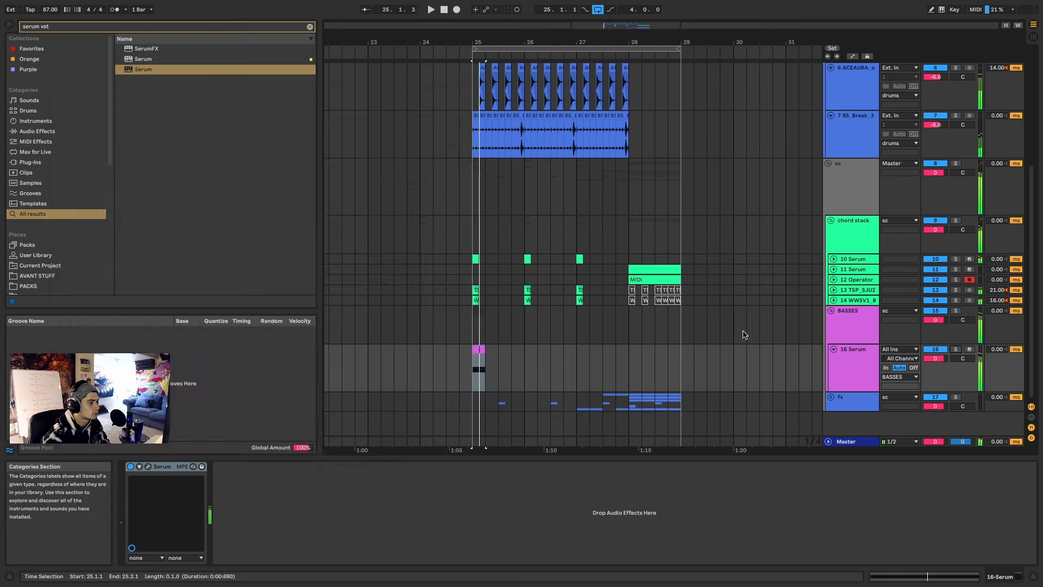
Step: Add a Glue Compressor after Serum with soft clipping on and 4.76 dB of makeup gain
click(853, 354)
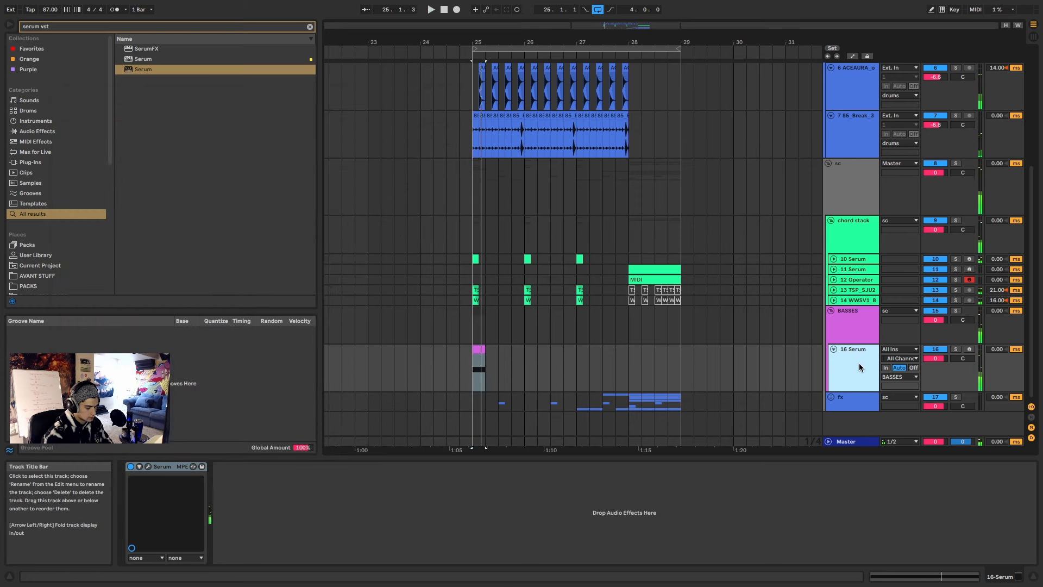
key(ctrl+f)
text(glue)
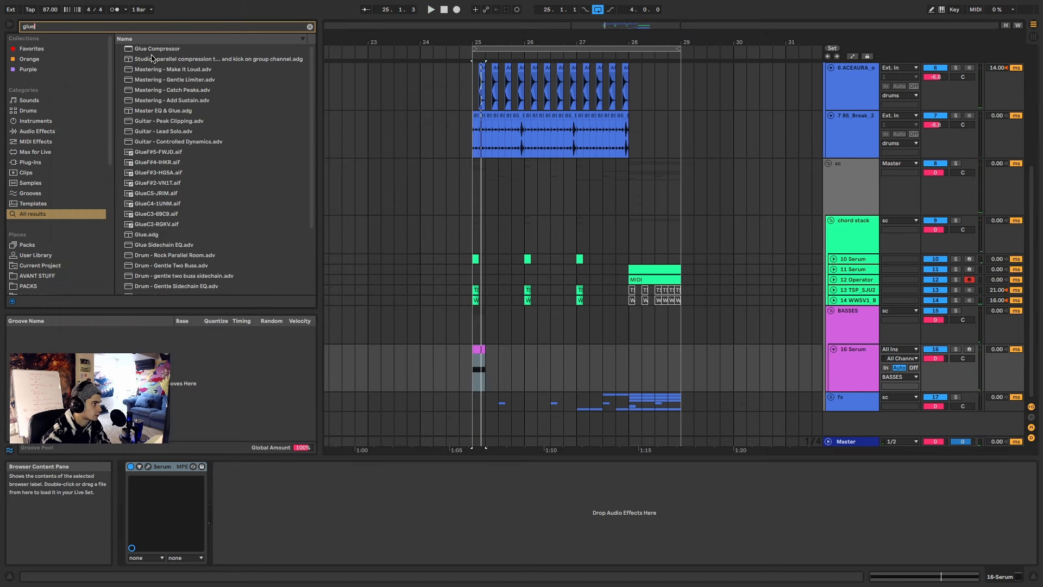
key(Down)
key(Return)
click(347, 485)
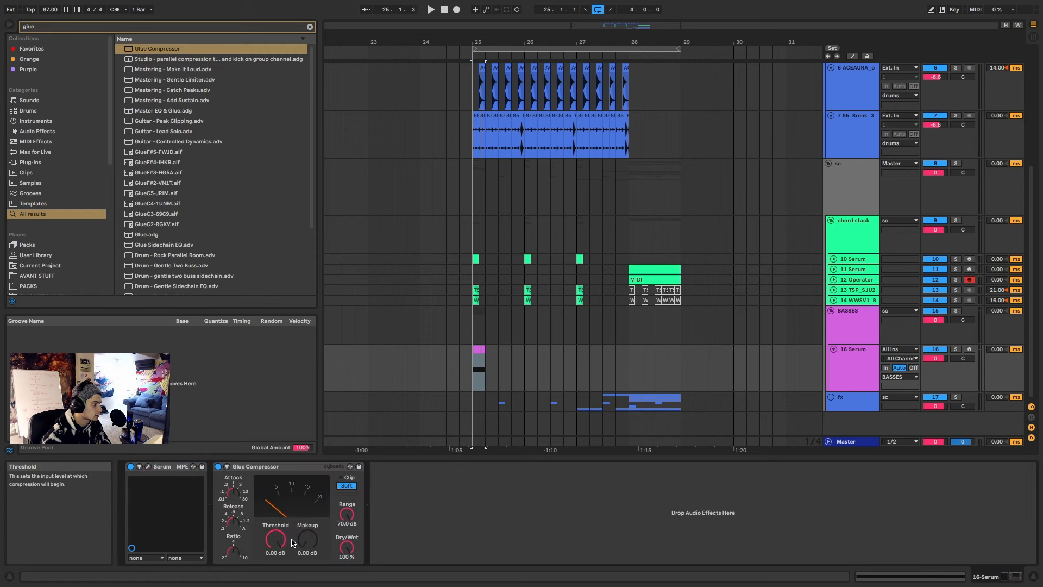
drag(304, 545, 304, 536)
key(space)
key(space)
key(space)
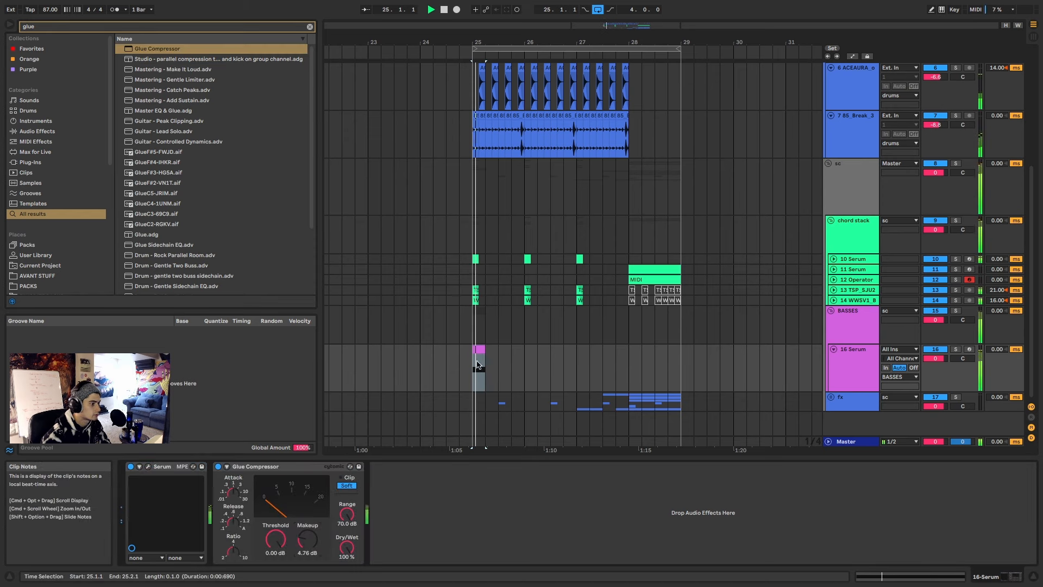
Step: Add a Hybrid Reverb after the Glue Compressor on the Serum bass track
scroll(478, 365, up, 5)
click(862, 366)
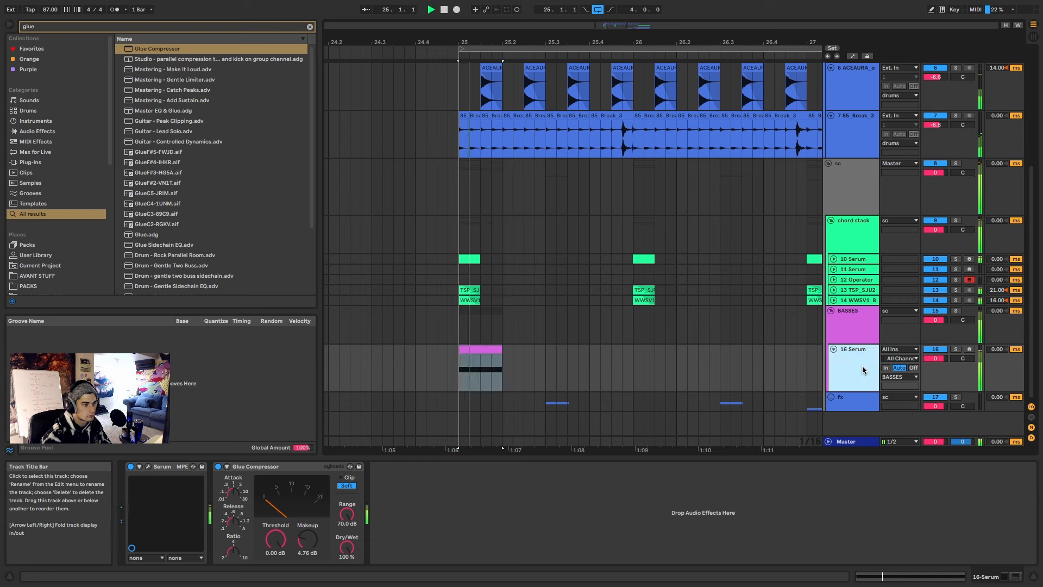
key(ctrl+f)
text(rever)
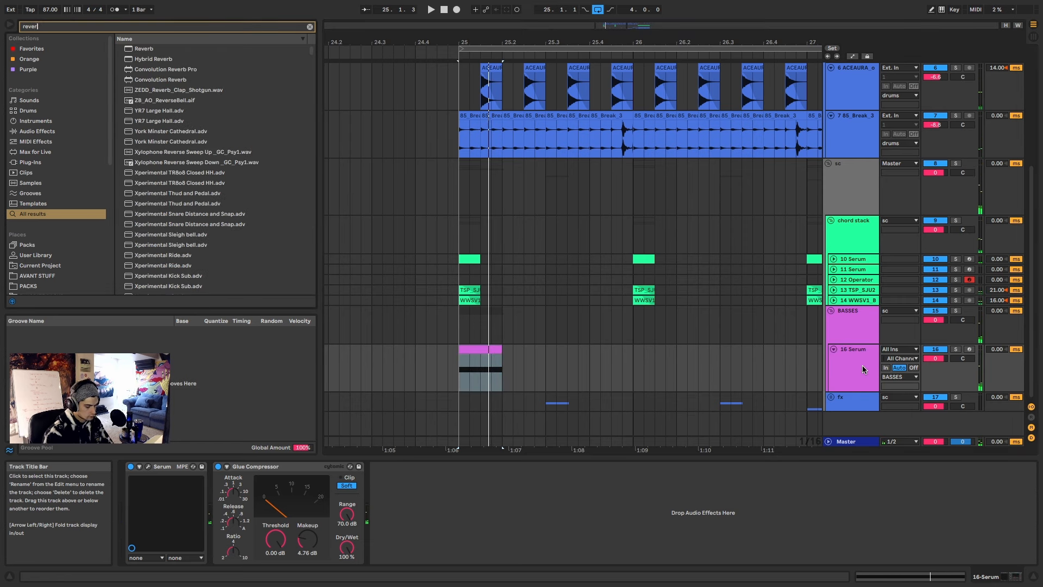
double_click(152, 59)
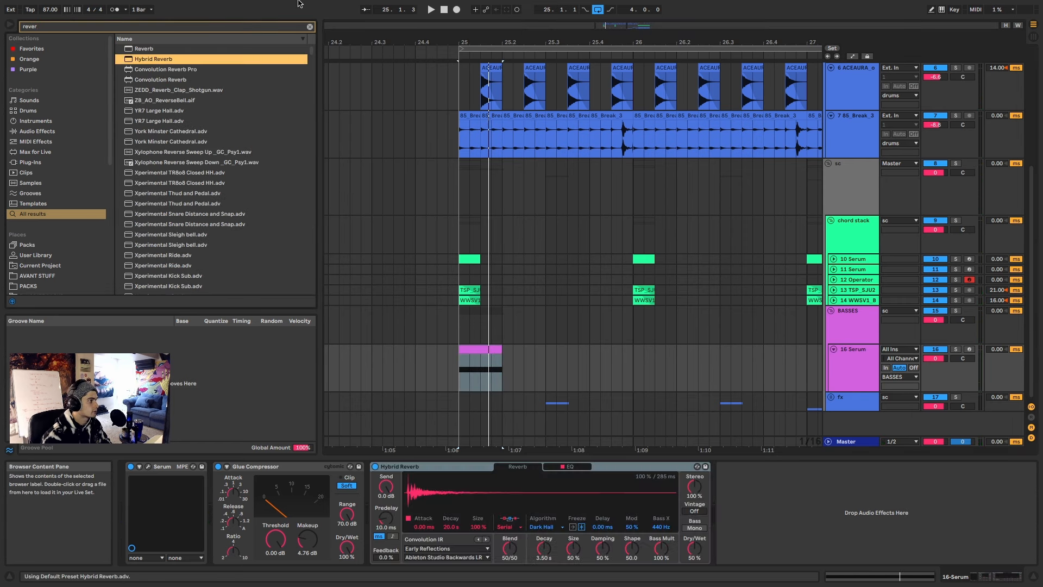
Step: Automate the reverb's dry/wet from 0% with a curved rise at the end of the bass clip, dropping back right after it
click(530, 419)
key(a)
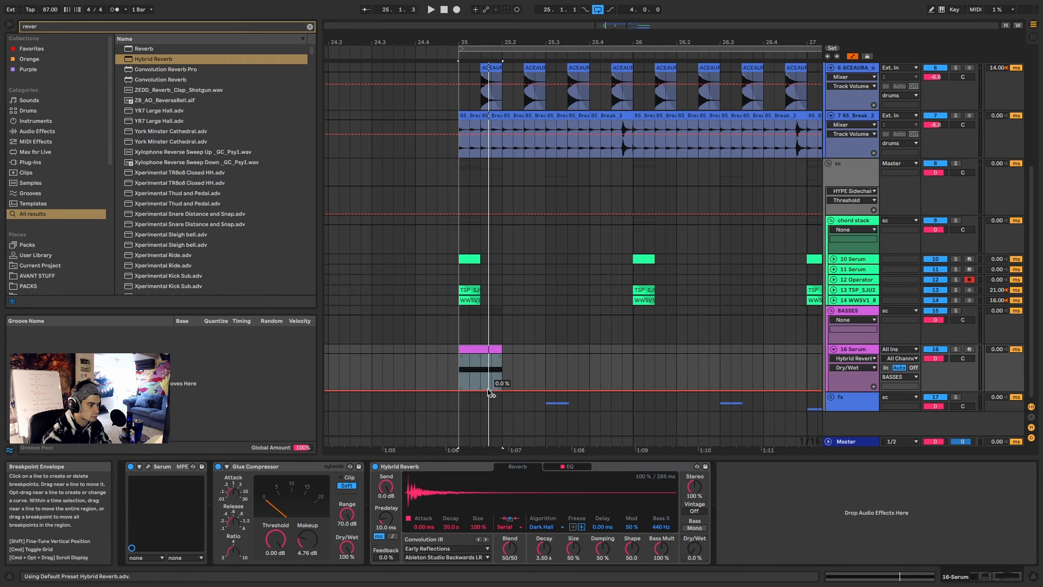
mouse_move(488, 387)
mouse_down()
mouse_move(504, 355)
mouse_move(504, 390)
mouse_move(489, 386)
mouse_up()
click(488, 348)
key(space)
key(space)
key(space)
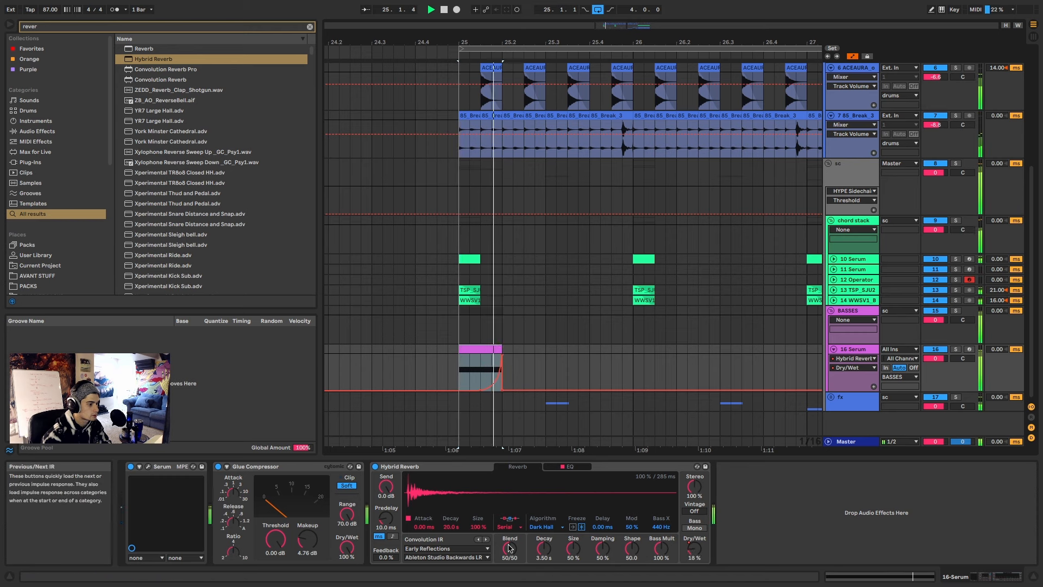
Step: Switch the reverb algorithm to Shimmer and route the reverb through the algorithm only
click(545, 526)
click(545, 551)
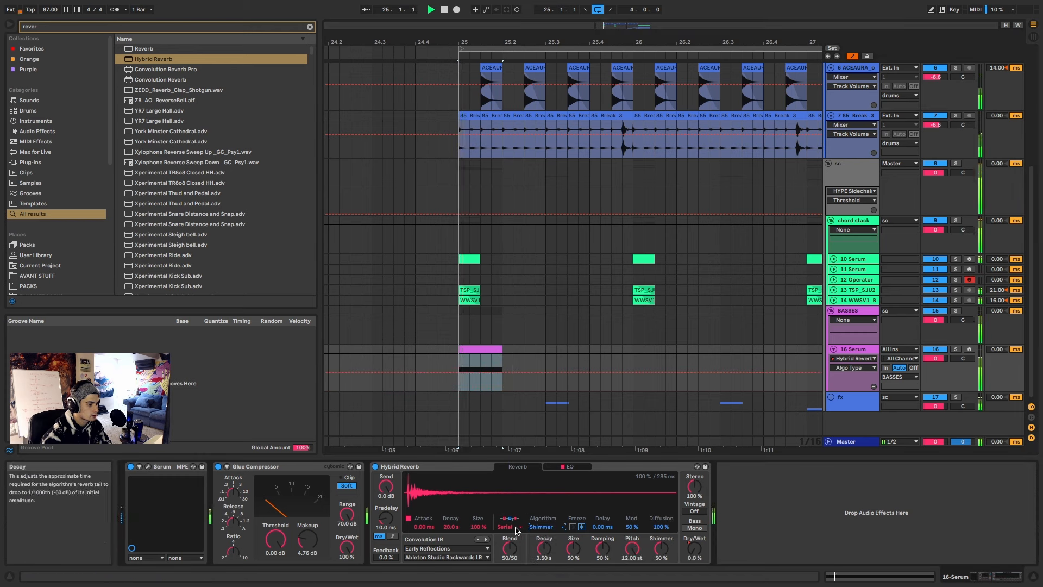
click(513, 526)
click(515, 551)
key(space)
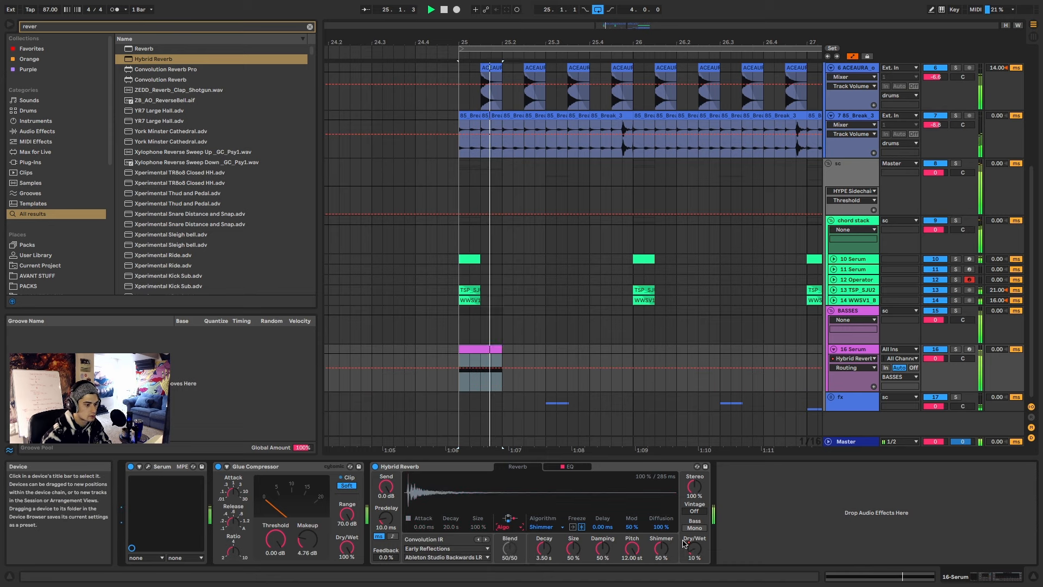
Step: Narrow the reverb's stereo width to 63% and turn on its mono bass option
key(space)
key(space)
drag(695, 487, 694, 507)
key(space)
key(space)
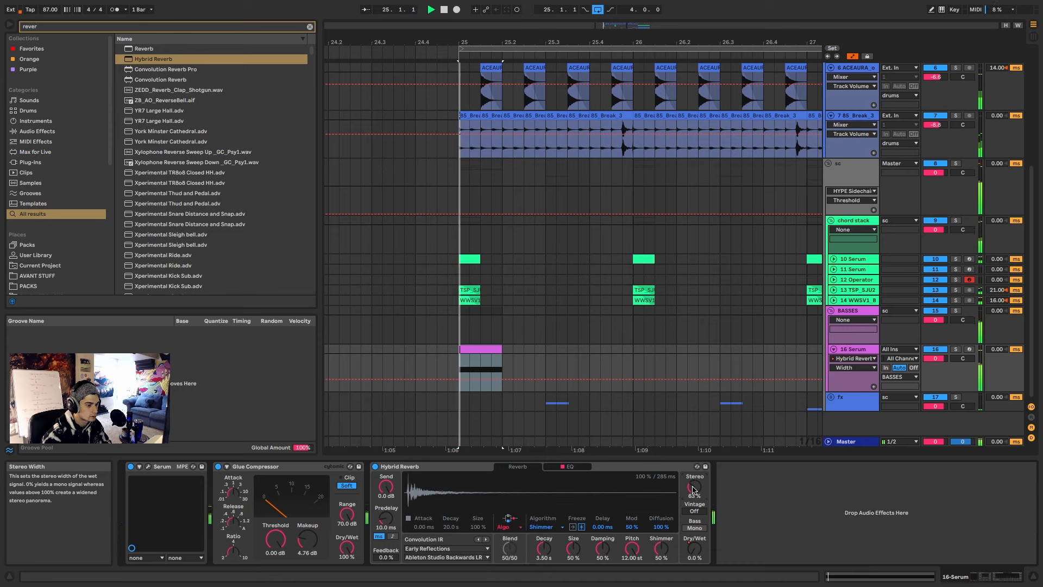
key(space)
key(space)
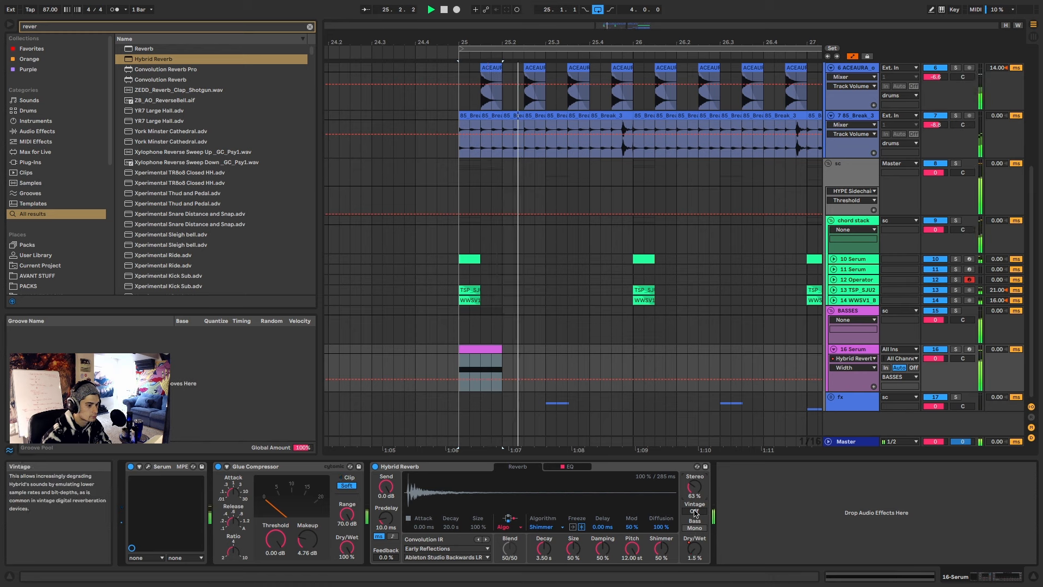
click(694, 527)
key(space)
key(space)
Step: Shorten the reverb decay to 1.33 s
drag(544, 548, 544, 559)
key(space)
key(space)
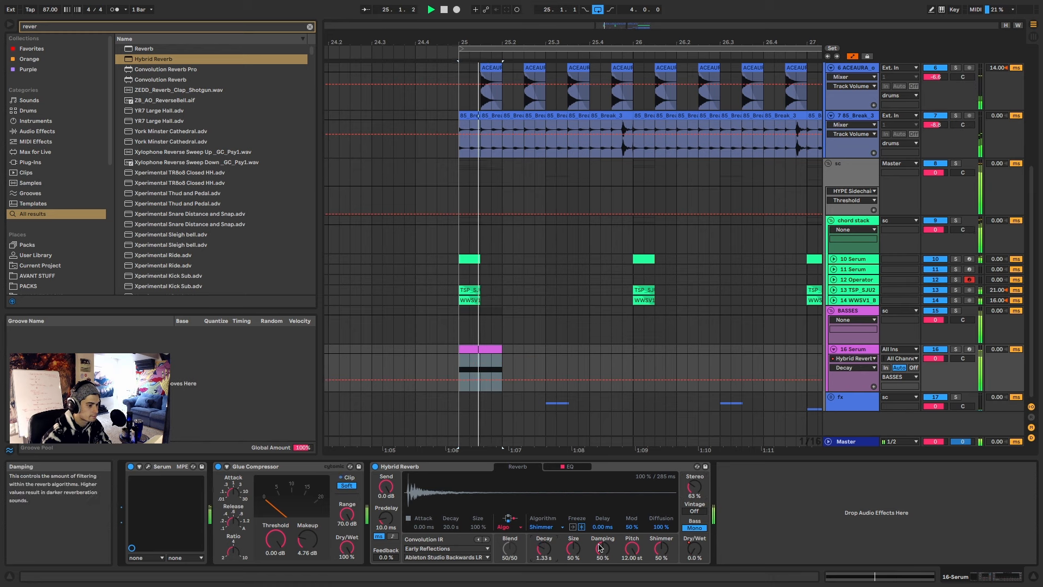
key(space)
key(space)
Step: Set the reverb EQ's low cut to 934 Hz with a 6 dB slope
click(569, 466)
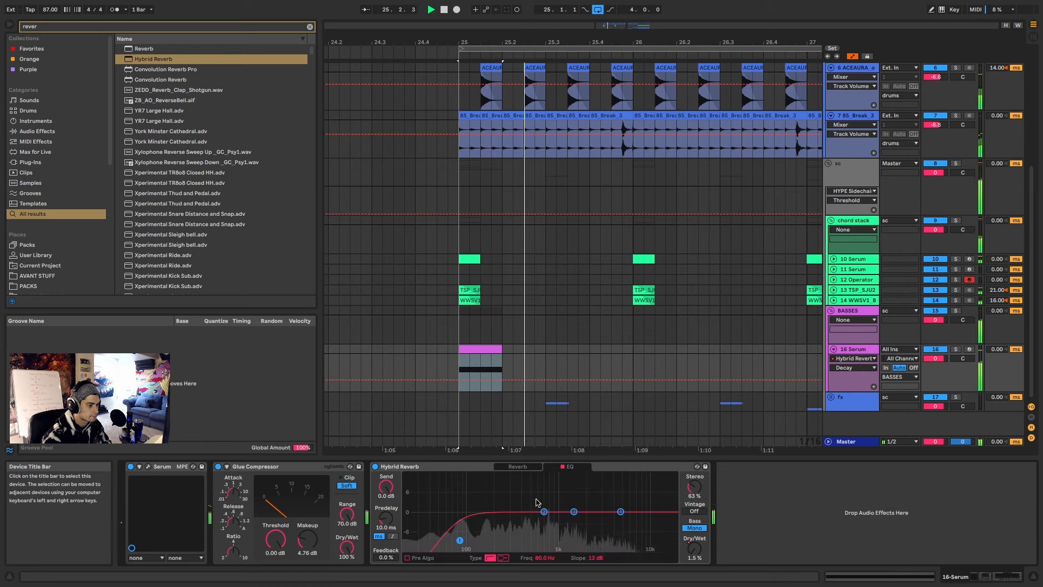
drag(517, 549, 555, 549)
key(space)
key(space)
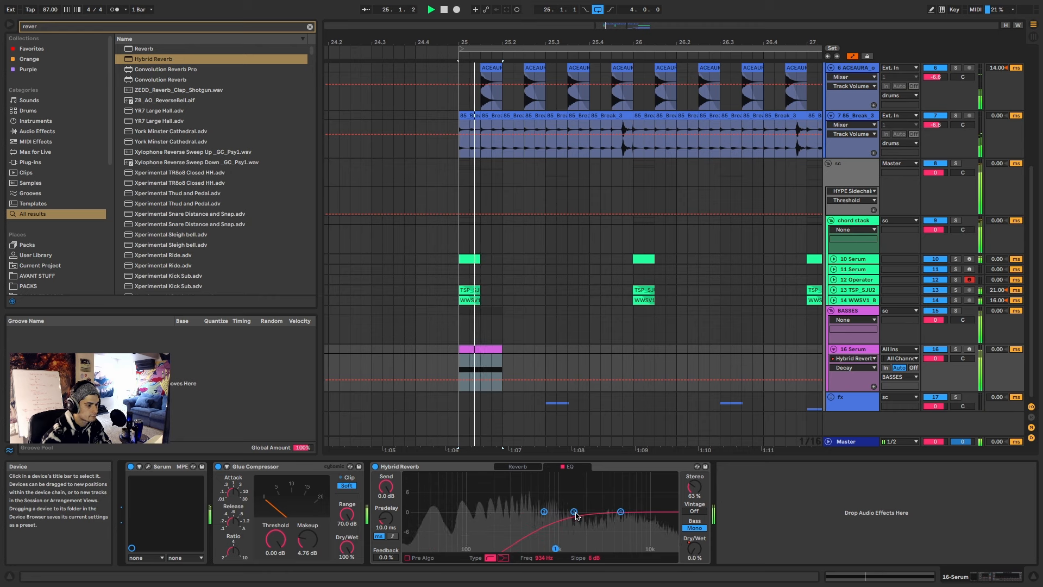
key(space)
key(space)
Step: Bring up the reverb's dry/wet automation and listen to the bass clip with the filtered reverb
click(694, 547)
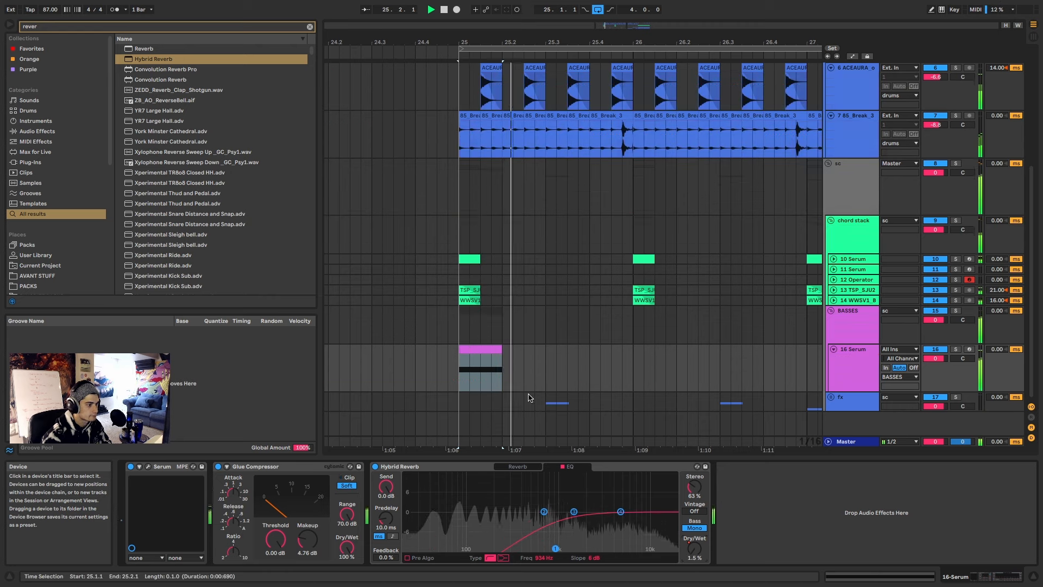
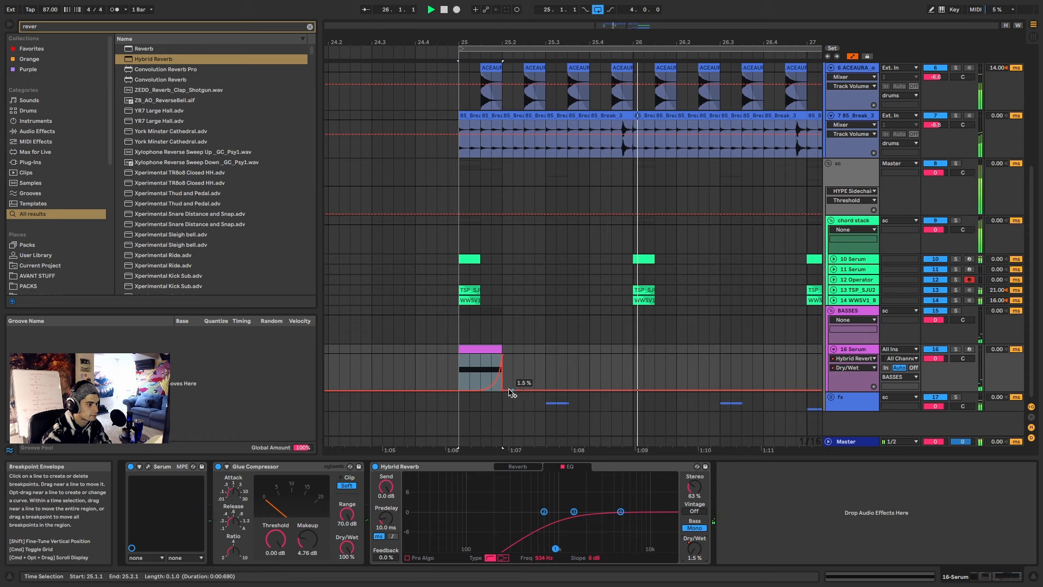
key(space)
key(space)
key(space)
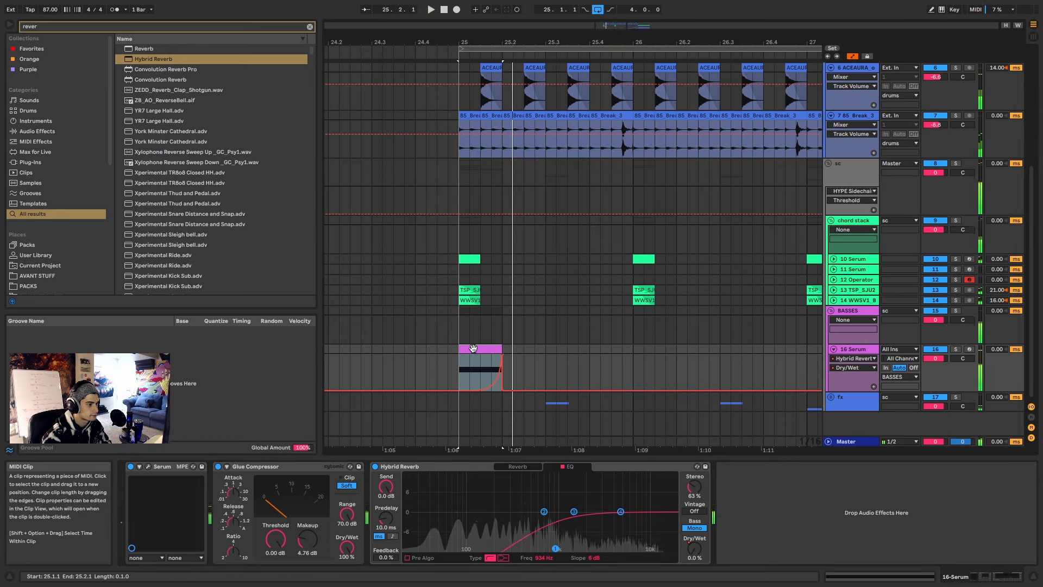
key(space)
key(space)
Step: Reopen Serum and reshape the falling part of LFO 1 into a steeper drop
click(149, 467)
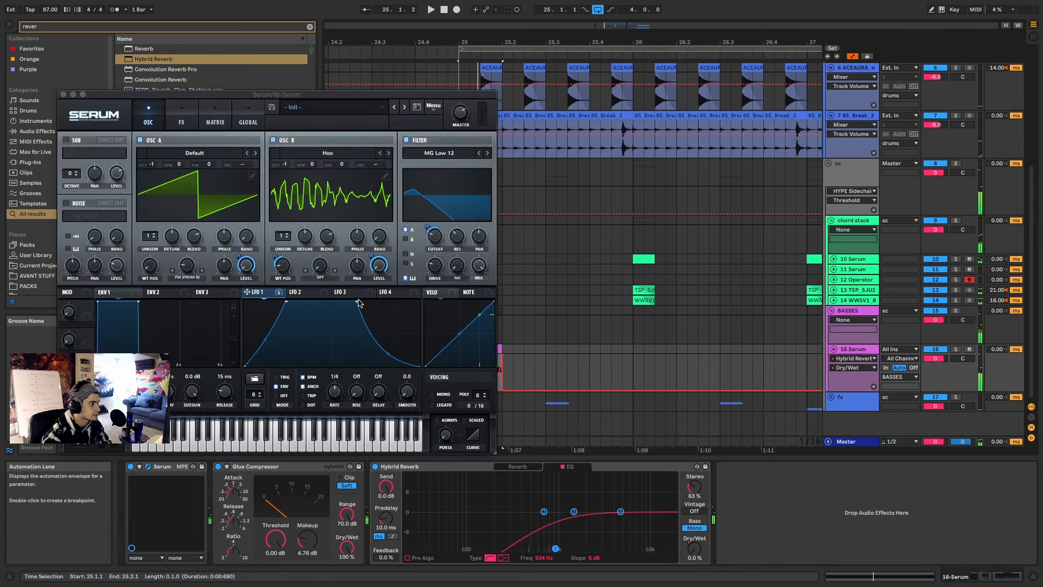
key(space)
key(space)
key(space)
drag(356, 302, 315, 294)
key(space)
key(space)
key(space)
key(space)
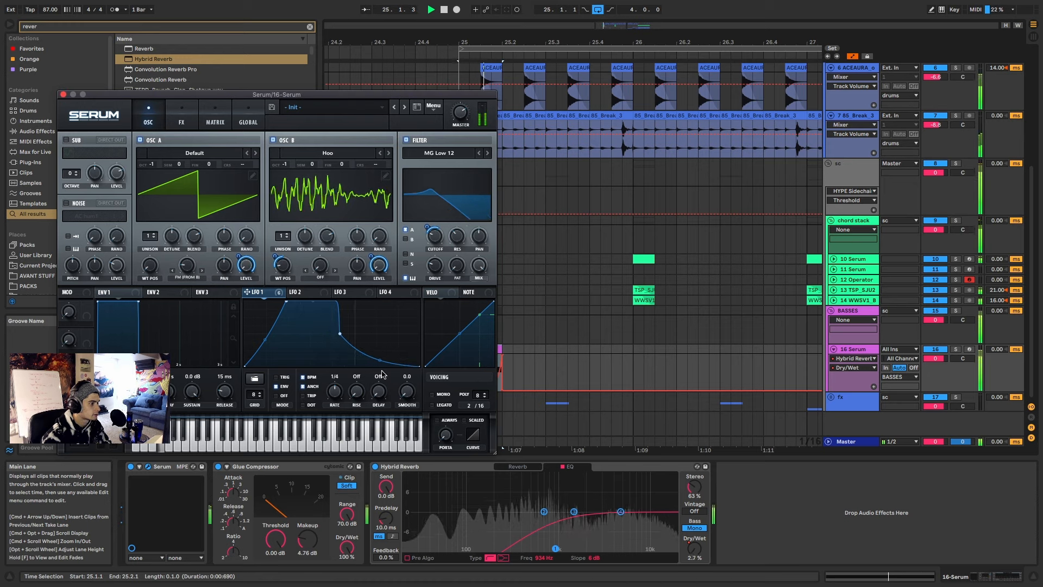
drag(379, 360, 377, 373)
key(space)
drag(336, 345, 360, 328)
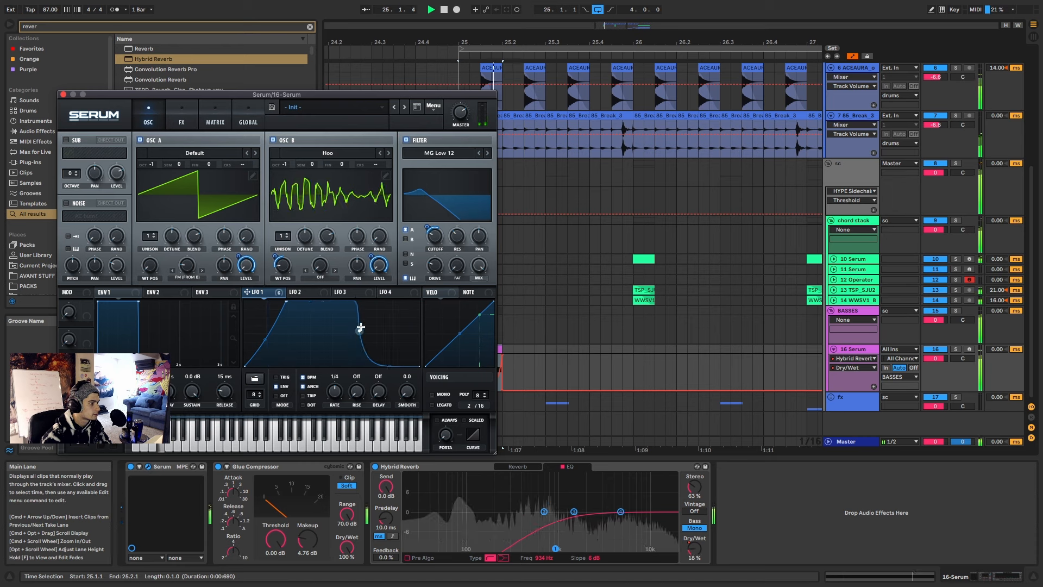
Step: Set LFO 1's rate to 1/8 and extend its plateau so the shape drops steeply only at the end
click(333, 397)
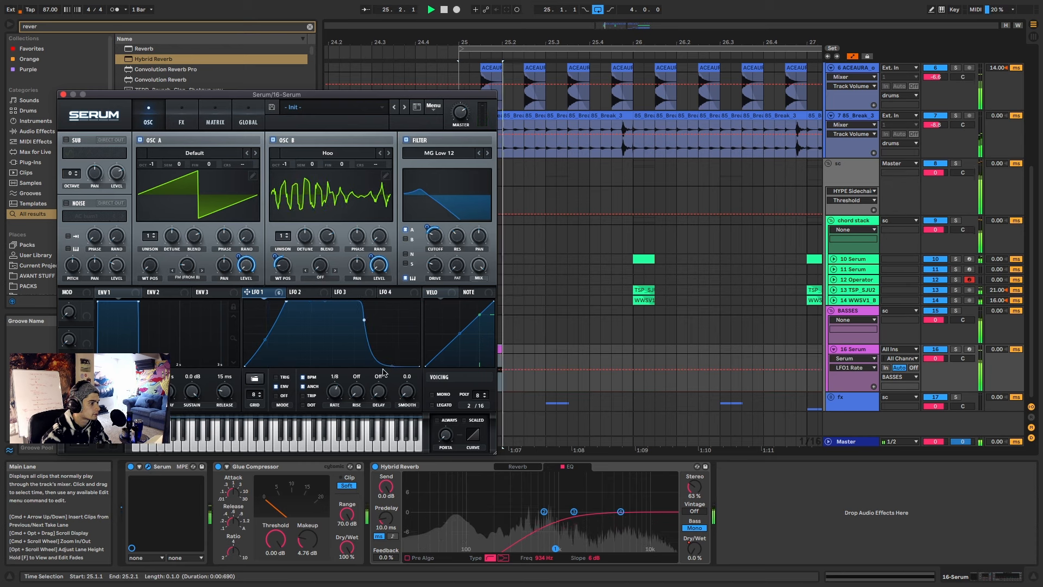
drag(388, 365, 404, 308)
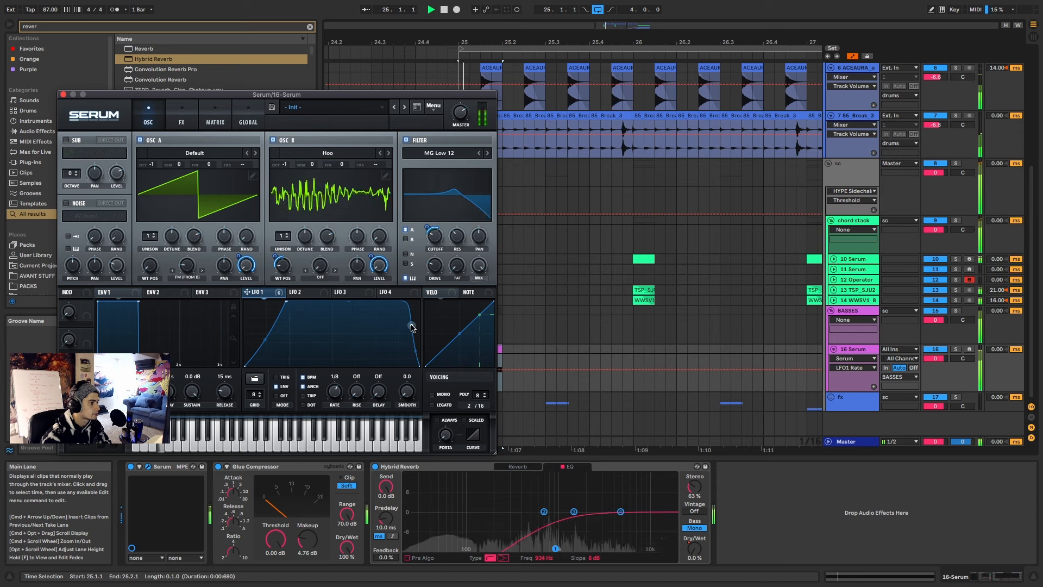
key(space)
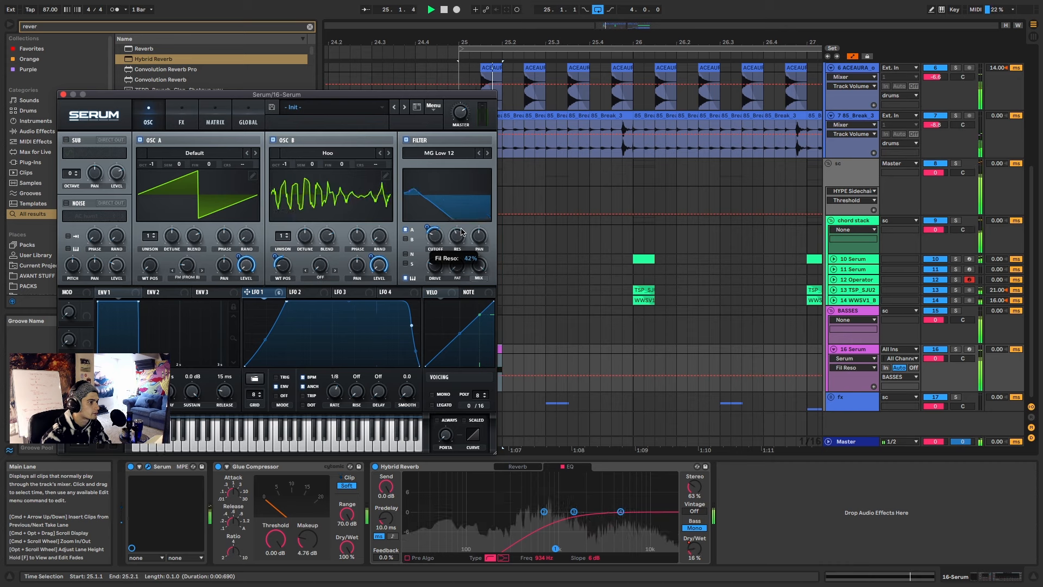
Step: Raise the MG Low 12 filter's resonance to 69% and solo the Serum bass to check it
drag(473, 207, 474, 212)
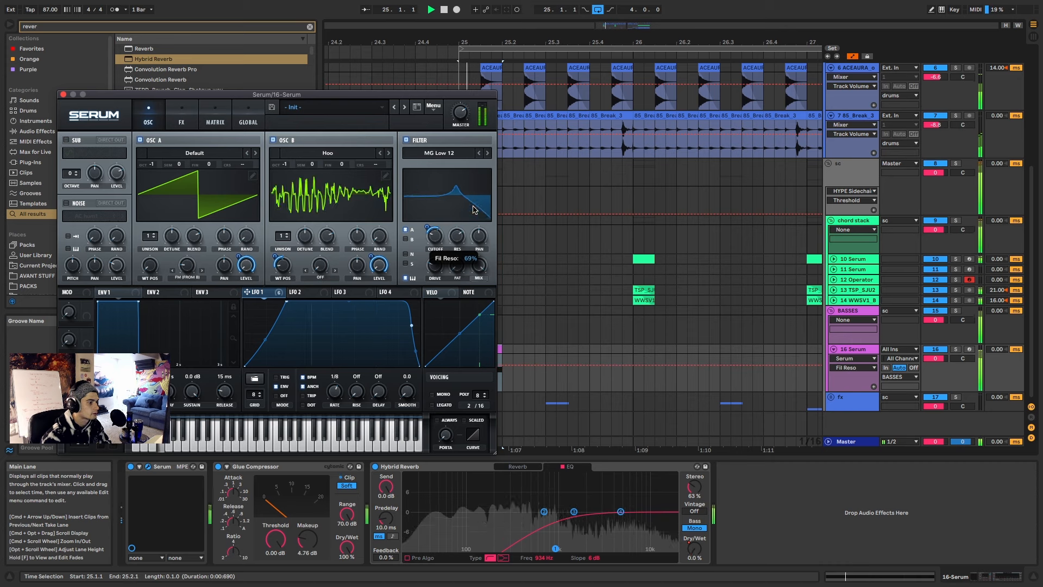
click(953, 349)
click(955, 349)
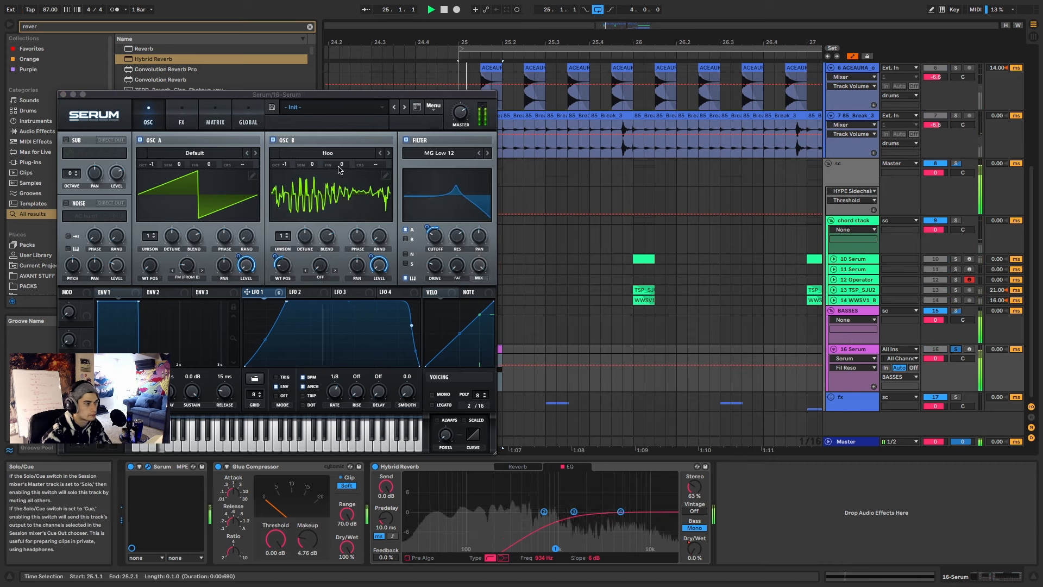
key(space)
click(64, 95)
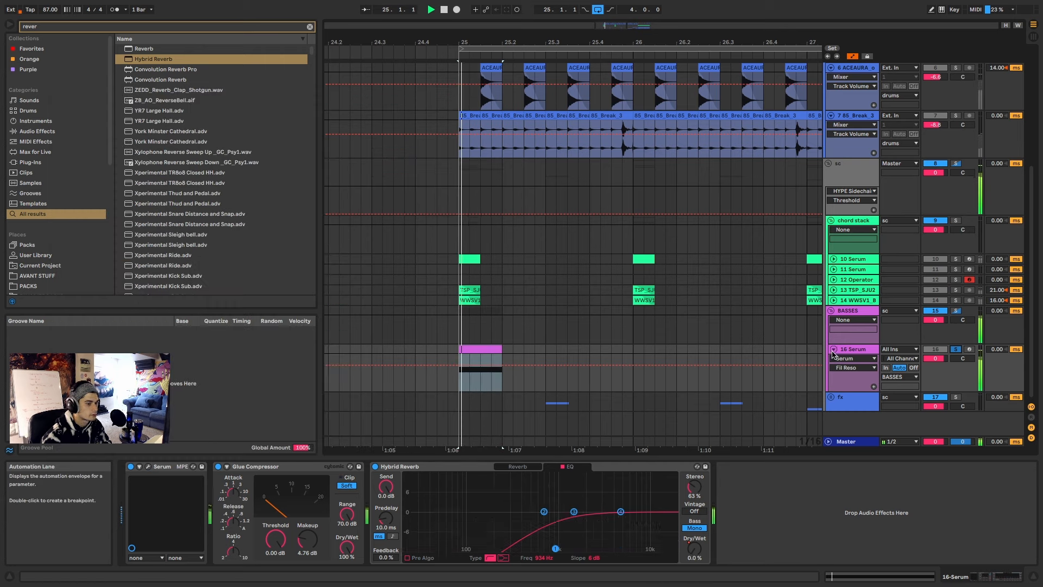
Step: Add a new MIDI track below the BASSES group and place it in its own group named sub
click(846, 311)
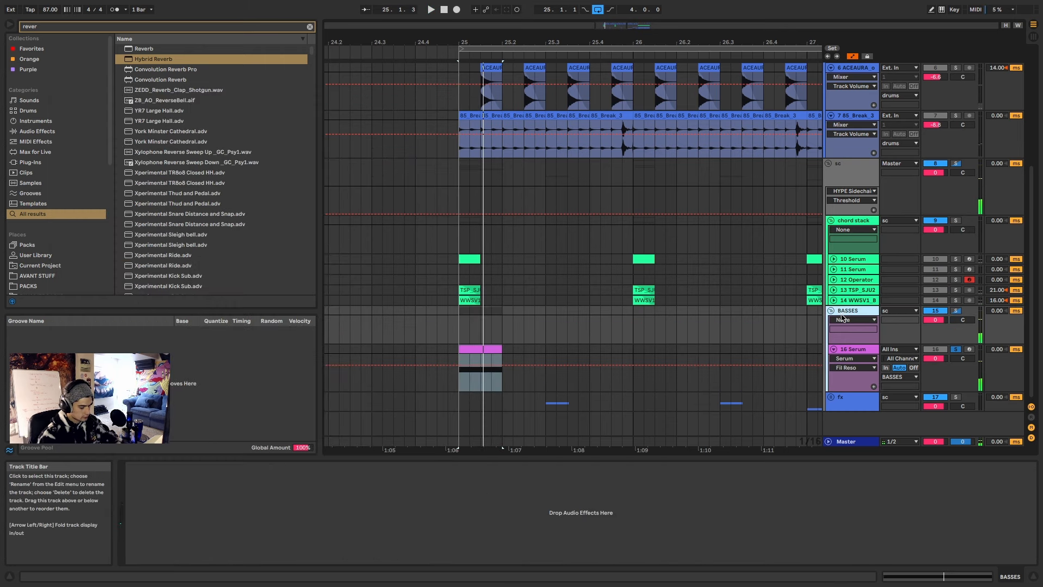
key(ctrl+shift+t)
key(ctrl+g)
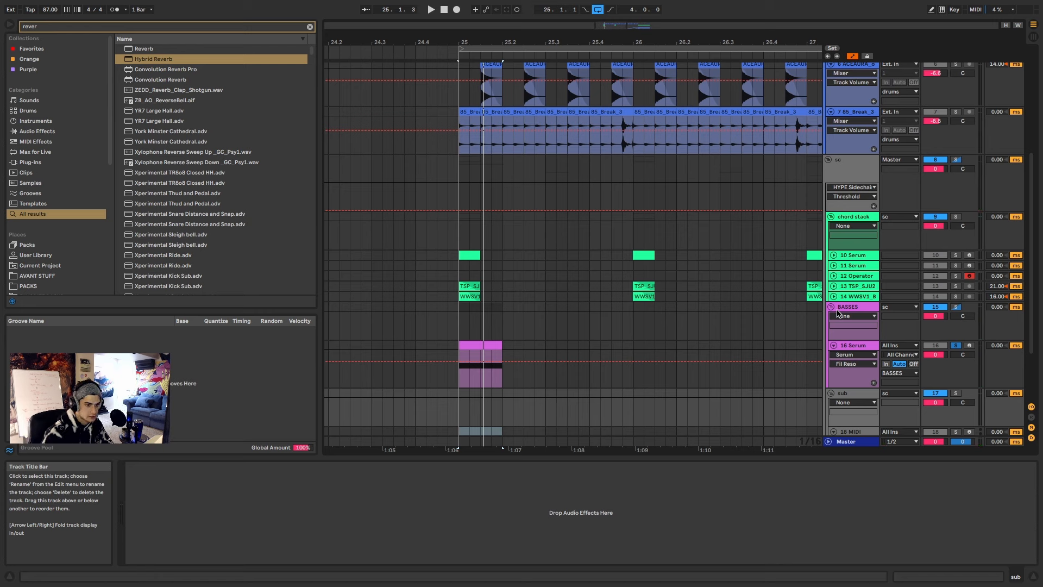
scroll(543, 293, down, 3)
click(532, 284)
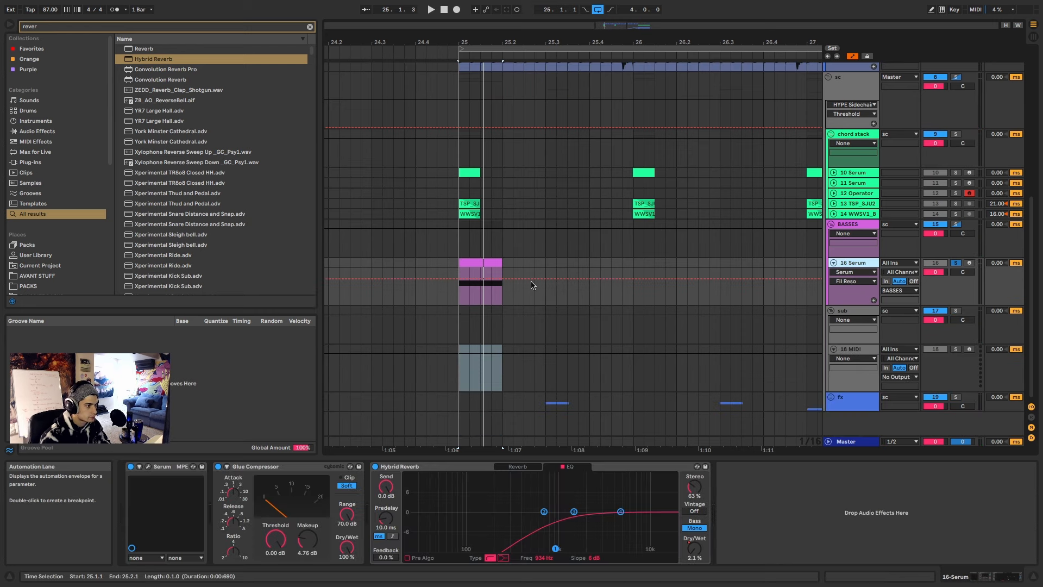
Step: Copy the Serum instrument and the bass clip from track 16 onto the new MIDI track in the sub group
click(163, 466)
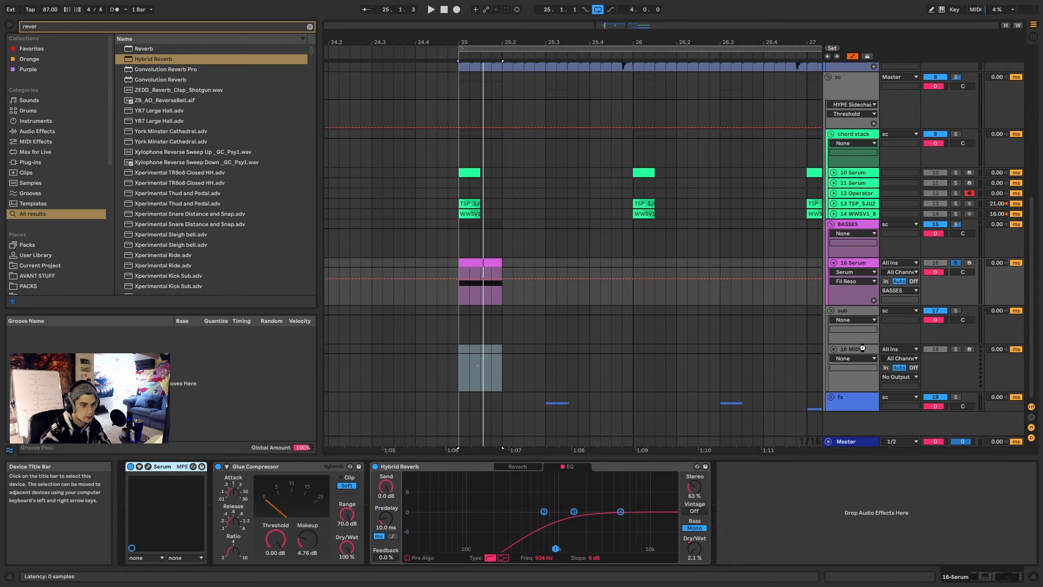
drag(862, 348, 863, 348)
drag(471, 263, 480, 356)
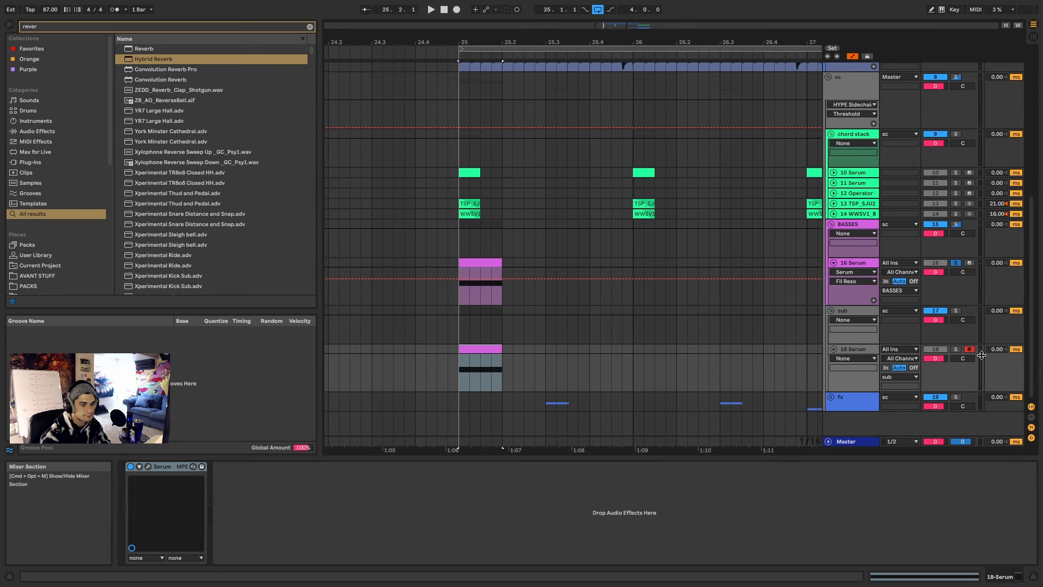
Step: Color the sub group orange and assign that color to its grouped tracks and clips
right_click(850, 311)
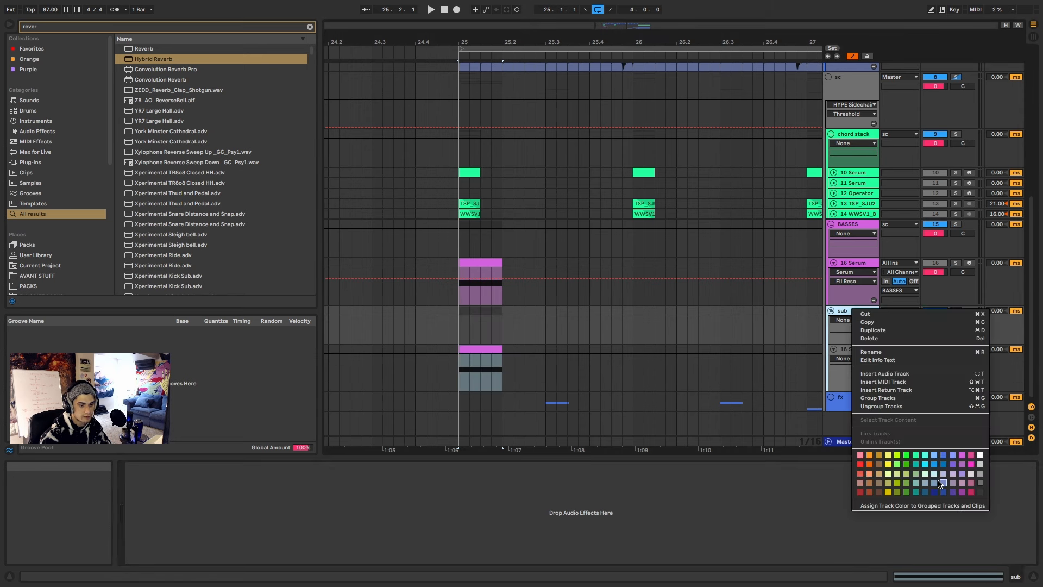
click(916, 463)
right_click(851, 309)
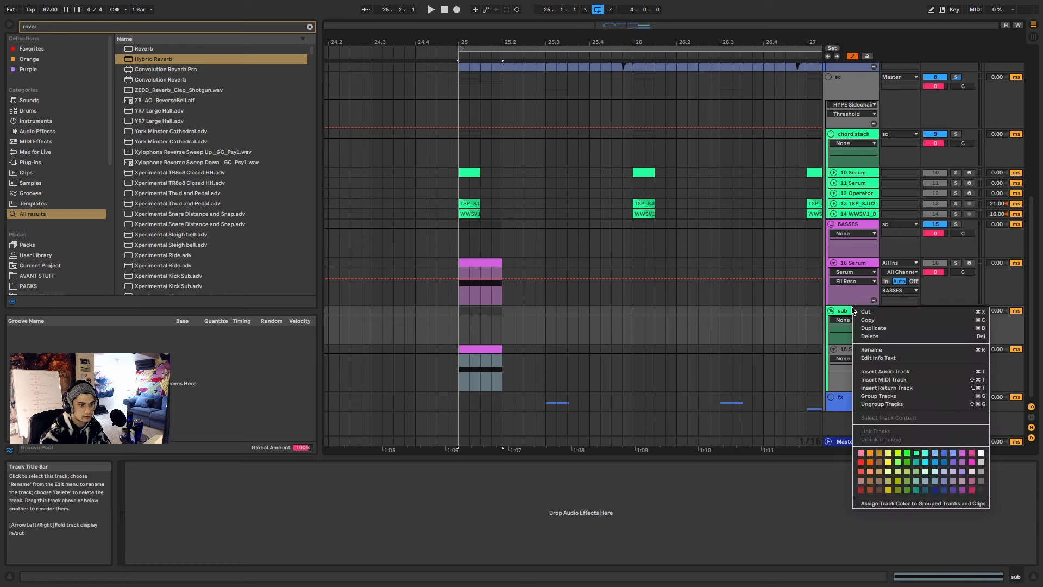
click(869, 454)
right_click(844, 308)
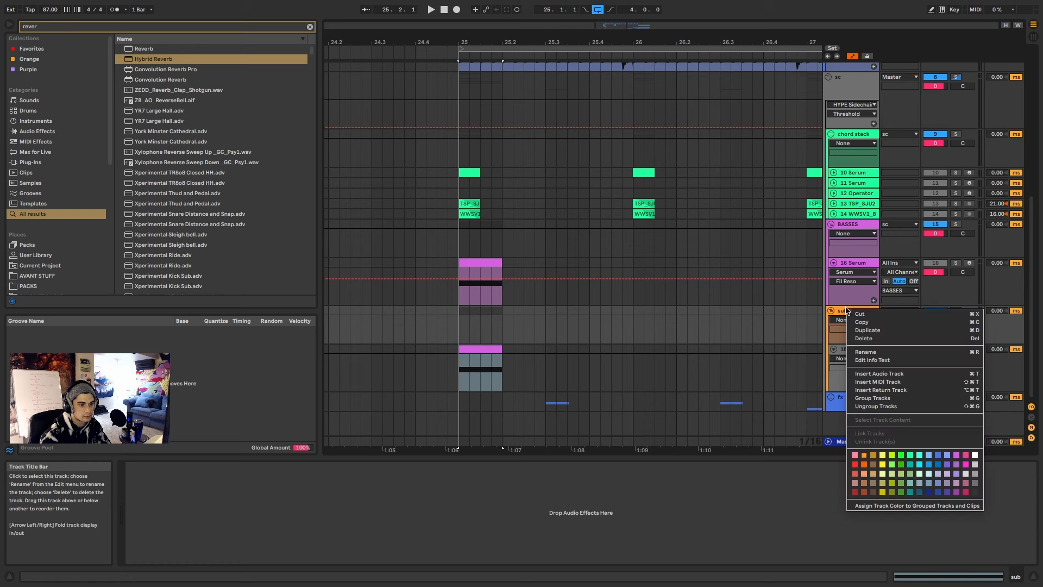
click(875, 506)
Step: Open the sub track's Serum and audition it with the filter and oscillator B each toggled off and back on
key(space)
click(476, 349)
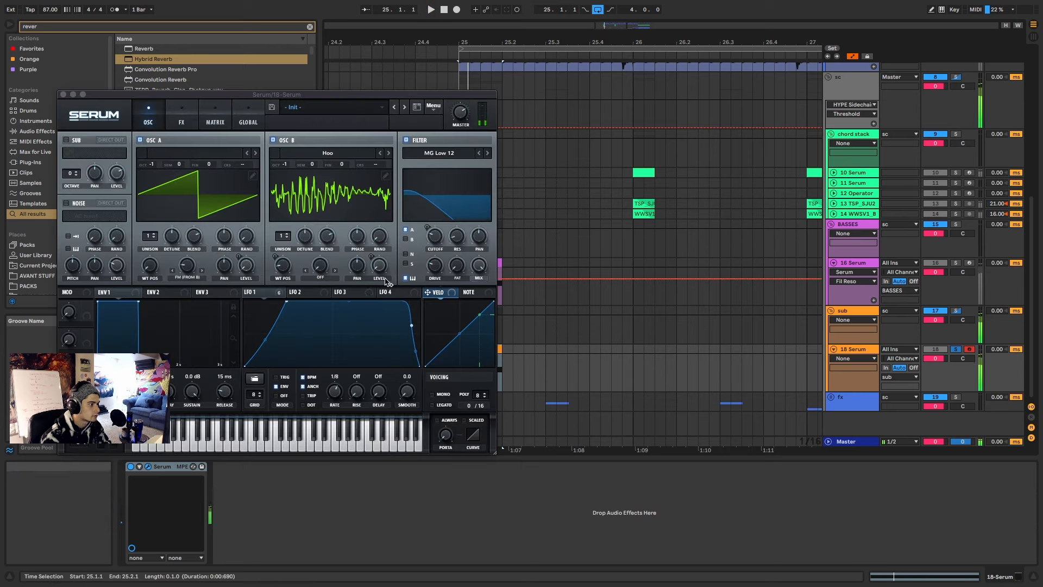
click(406, 140)
click(406, 140)
click(273, 140)
click(274, 140)
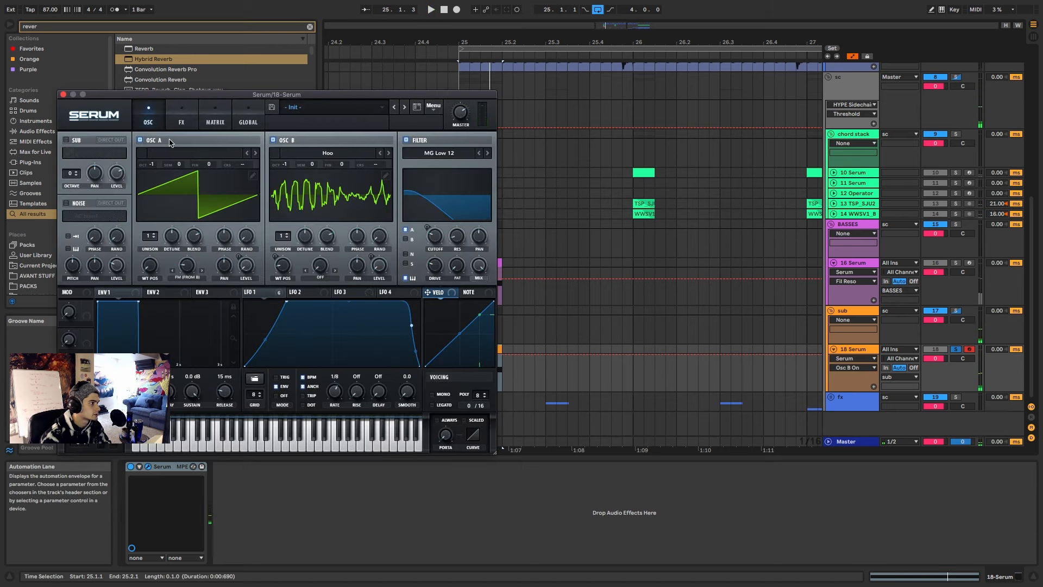
Step: Load the Analog wavetable Basic Shapes into oscillator A and set its wavetable position to 4
click(172, 153)
mouse_move(326, 164)
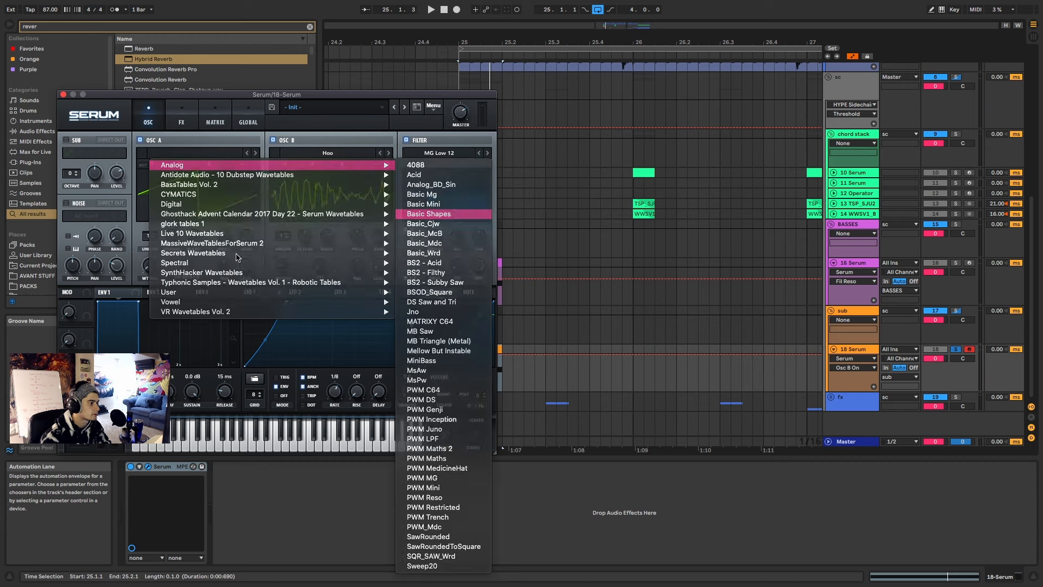
click(452, 213)
drag(150, 265, 159, 239)
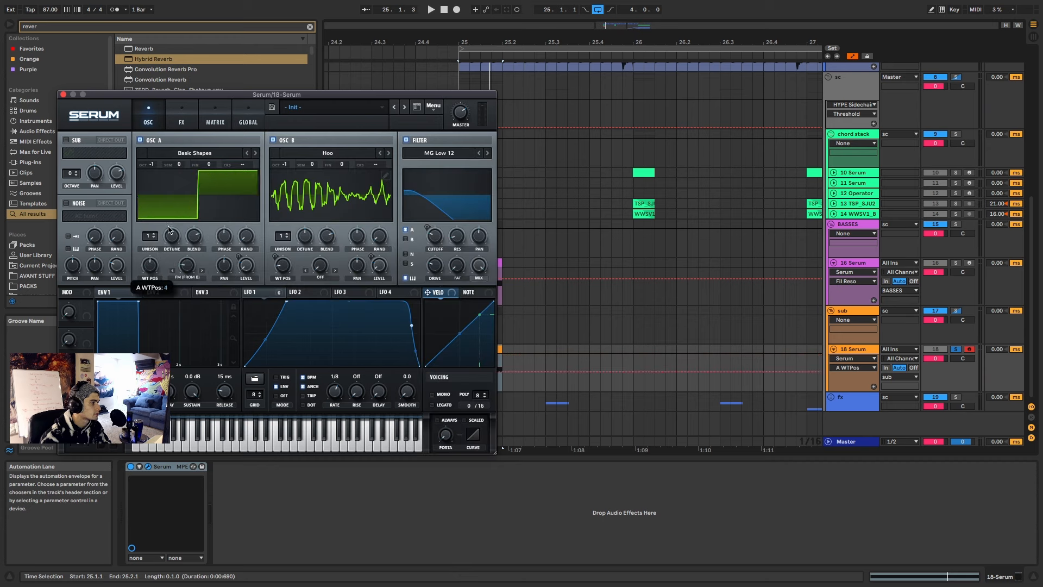
Step: Disable Serum's filter, chorus and compressor effects, and enable its EQ with the high band's low-pass frequency lowered
click(181, 119)
key(space)
click(69, 142)
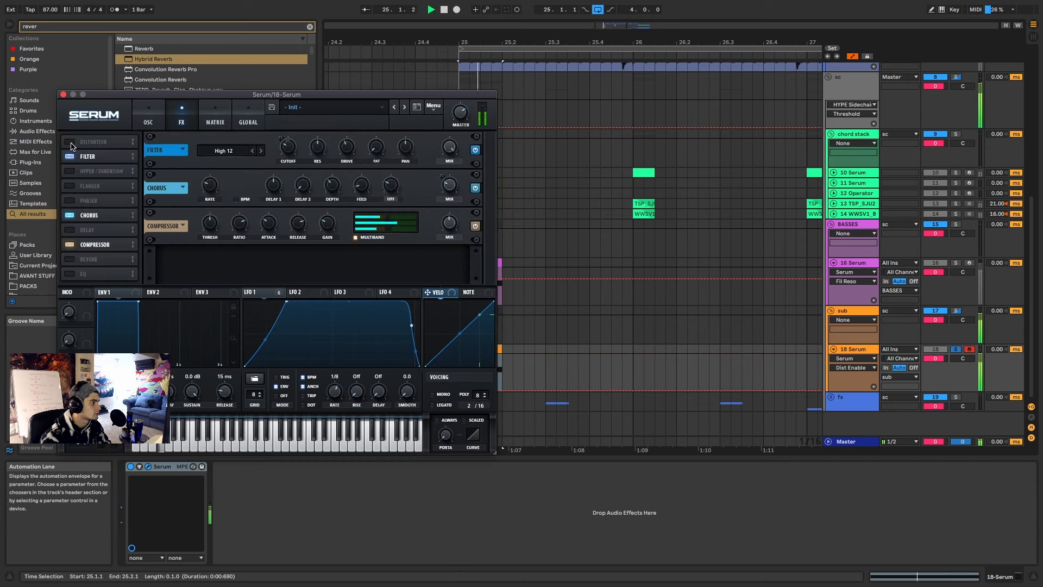
click(69, 157)
click(69, 215)
click(70, 244)
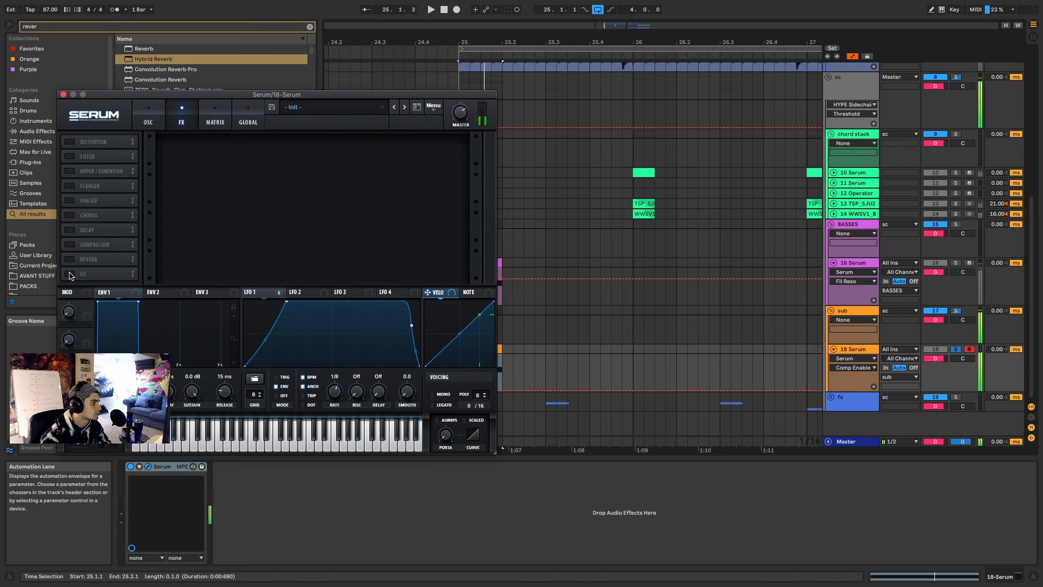
click(69, 274)
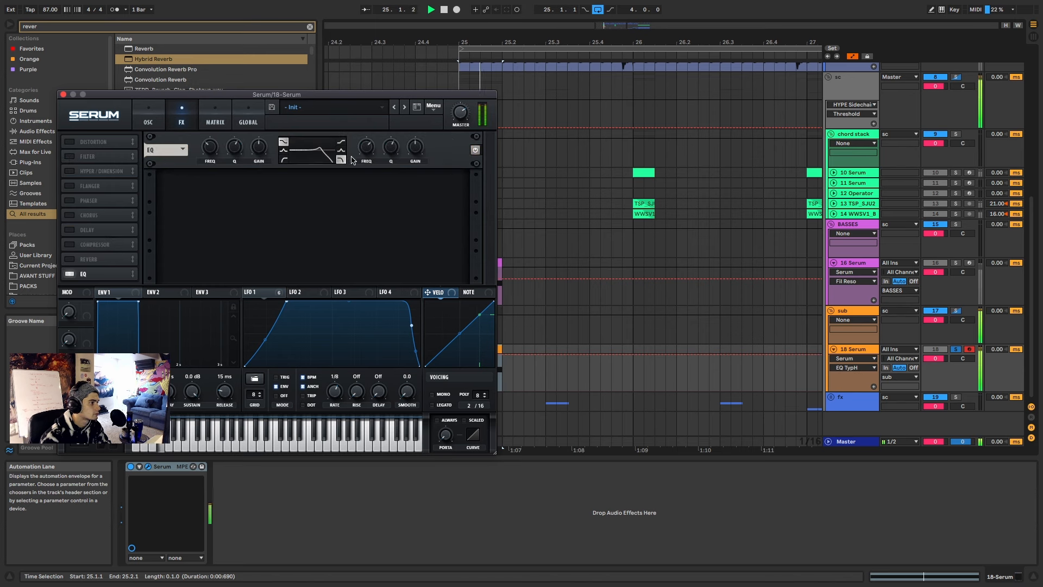
drag(391, 147, 364, 181)
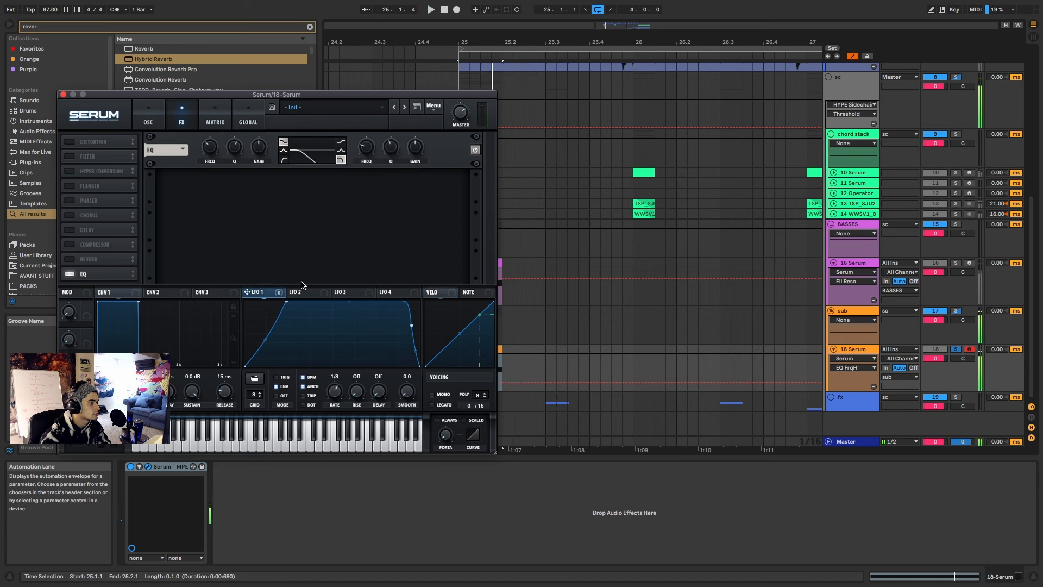
Step: Switch off oscillator B and the MG Low 12 filter in the sub track's Serum
click(151, 110)
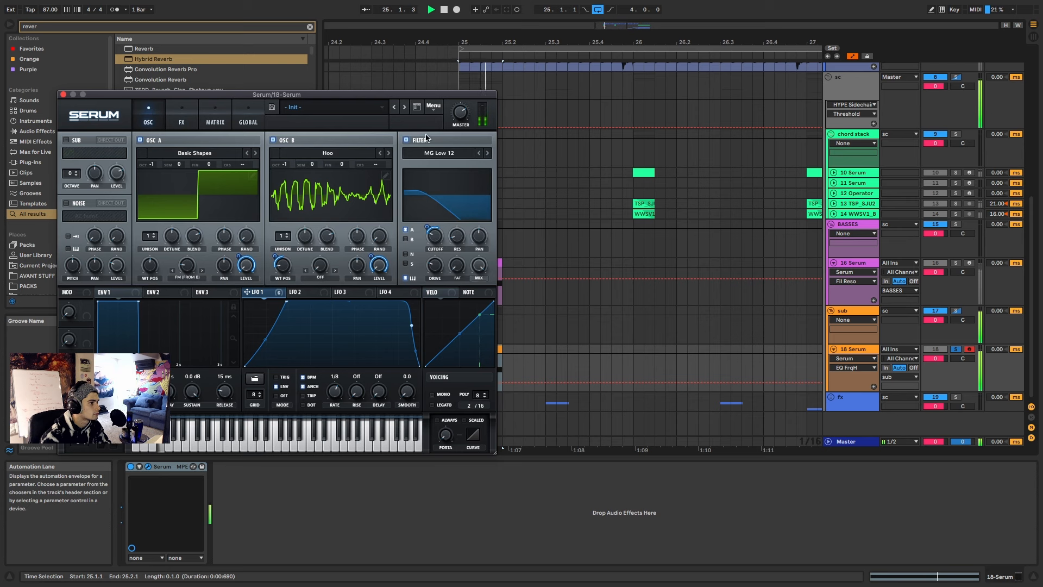
key(space)
click(406, 140)
click(273, 141)
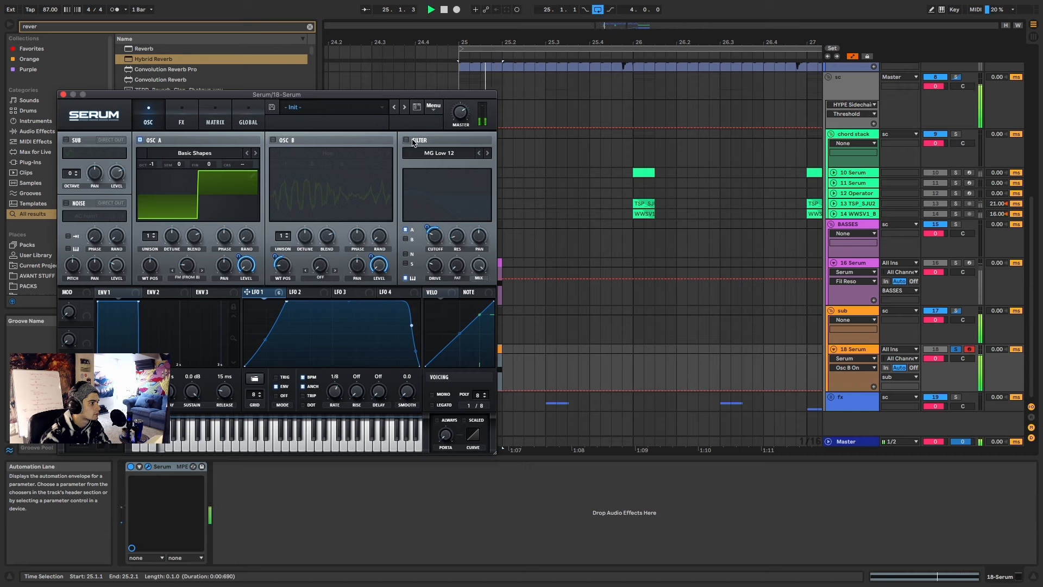
click(406, 141)
key(space)
Step: Check the sub's spectrum on the Master track and raise Serum's master volume to 87%
click(847, 443)
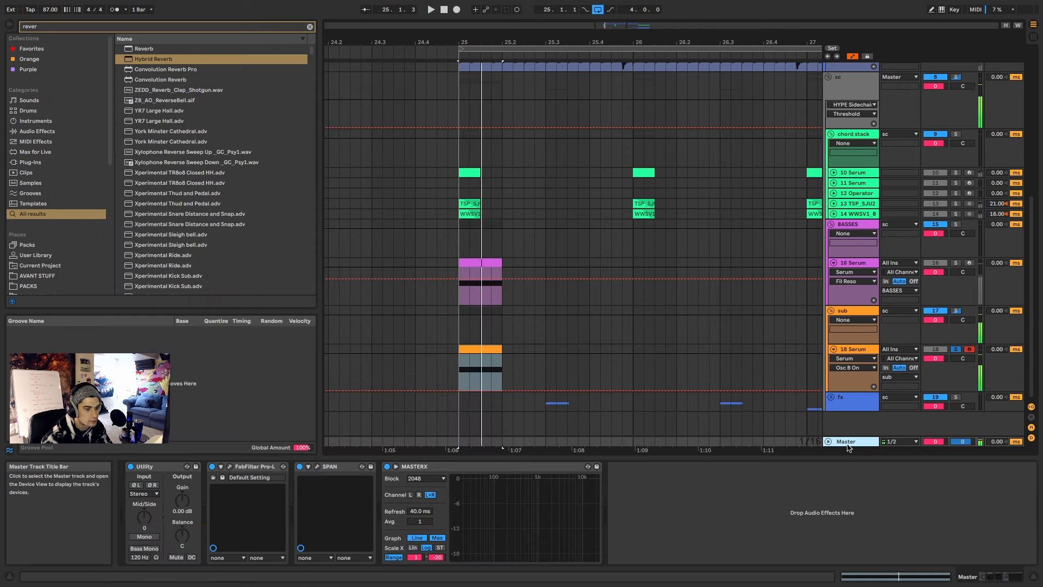
key(space)
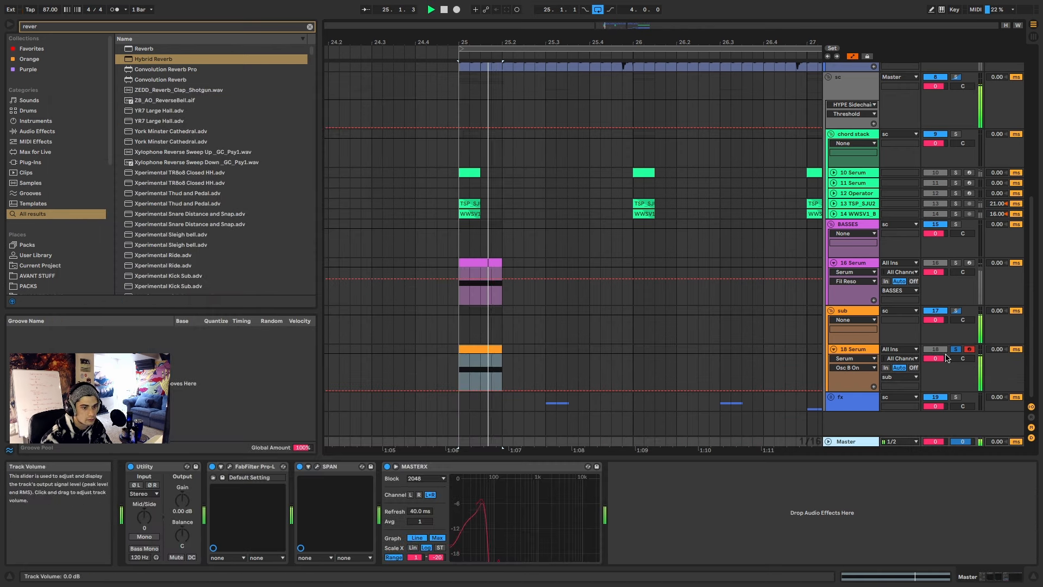
click(854, 349)
key(space)
drag(461, 113, 462, 103)
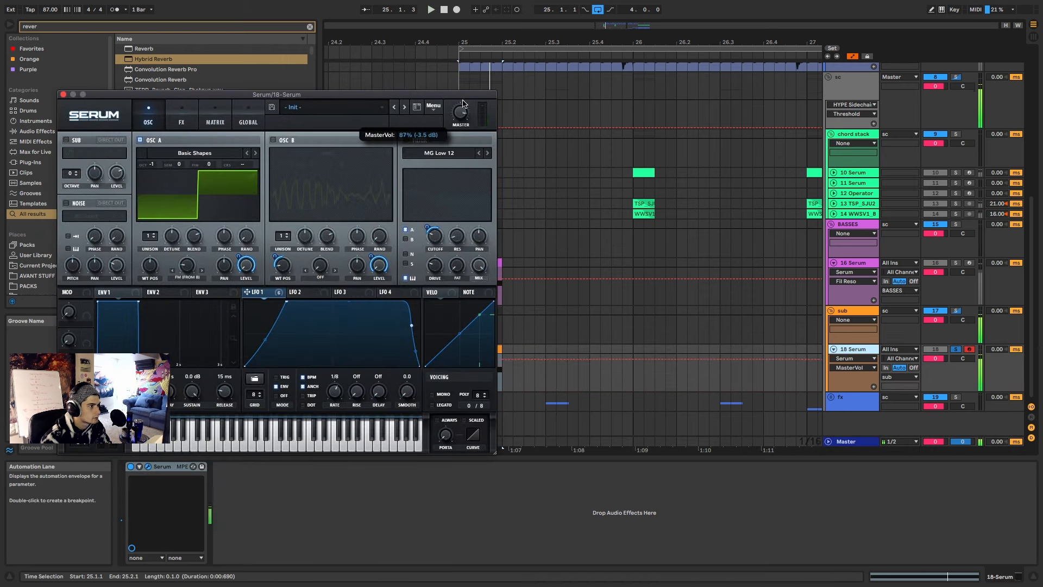
Step: Recheck the sub's spectrum on the Master track and lower Serum's master volume to about 83%
click(847, 441)
key(space)
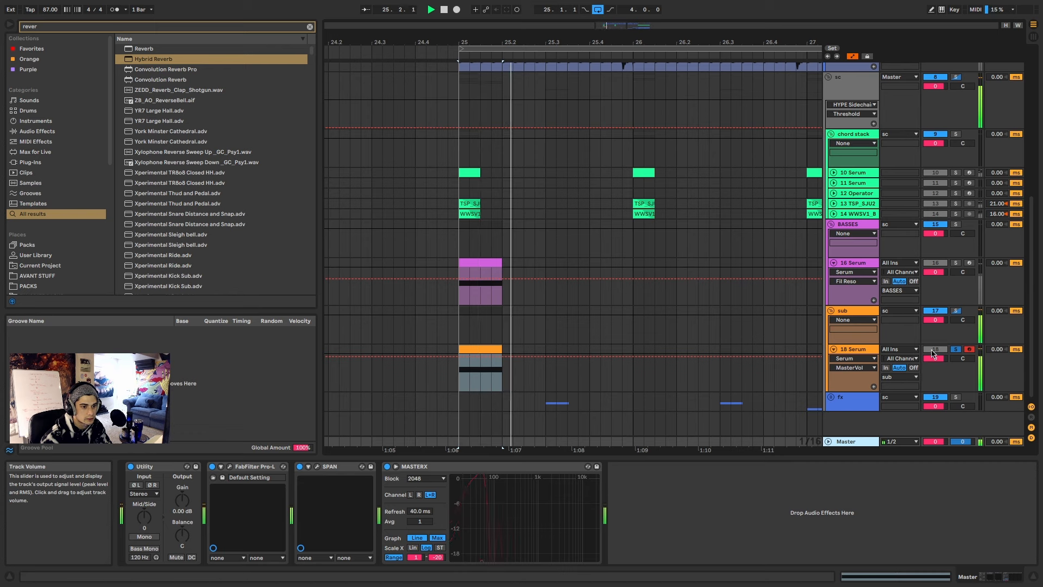
click(854, 350)
key(space)
key(space)
key(space)
drag(460, 112, 457, 139)
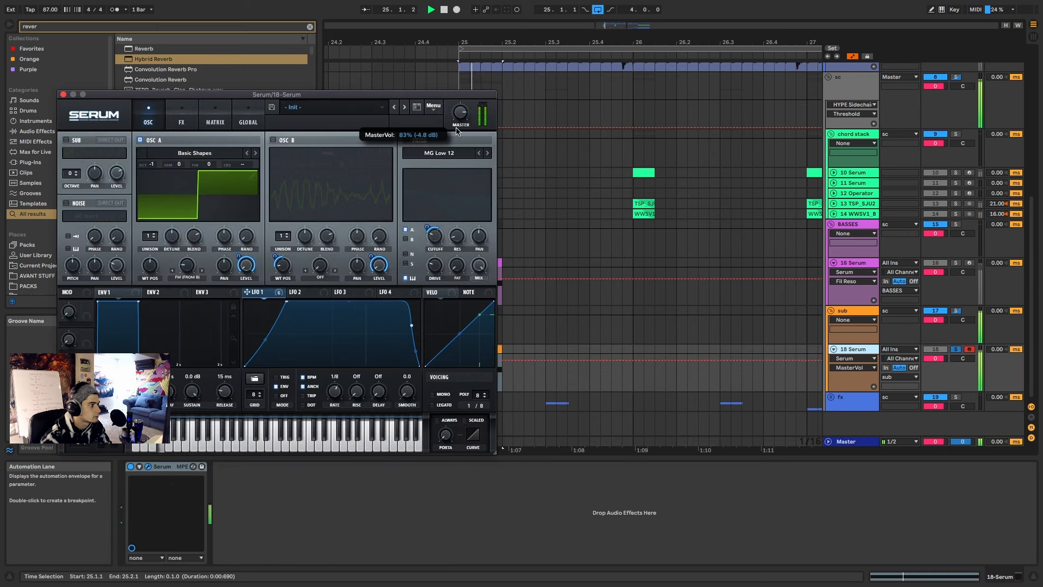
key(space)
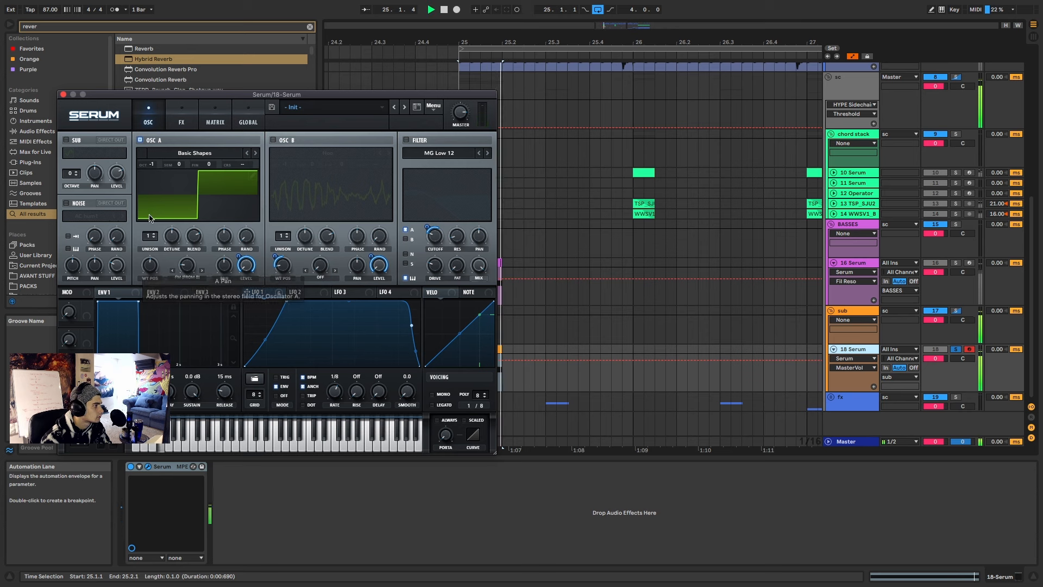
Step: Close Serum after reviewing its effects and add an EQ Eight after it on the sub track
click(181, 118)
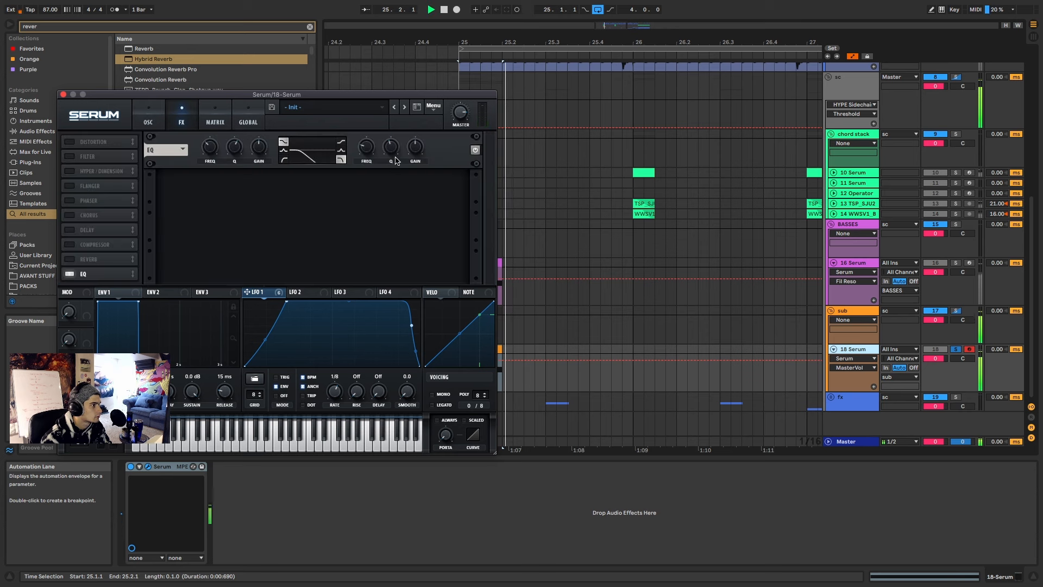
key(space)
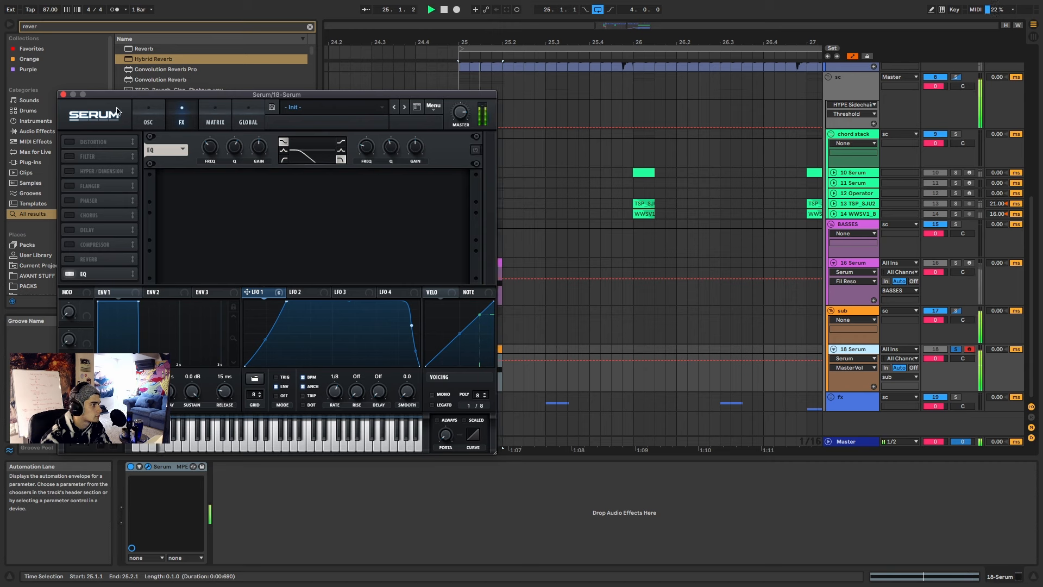
click(63, 95)
key(ctrl+f)
text(eq)
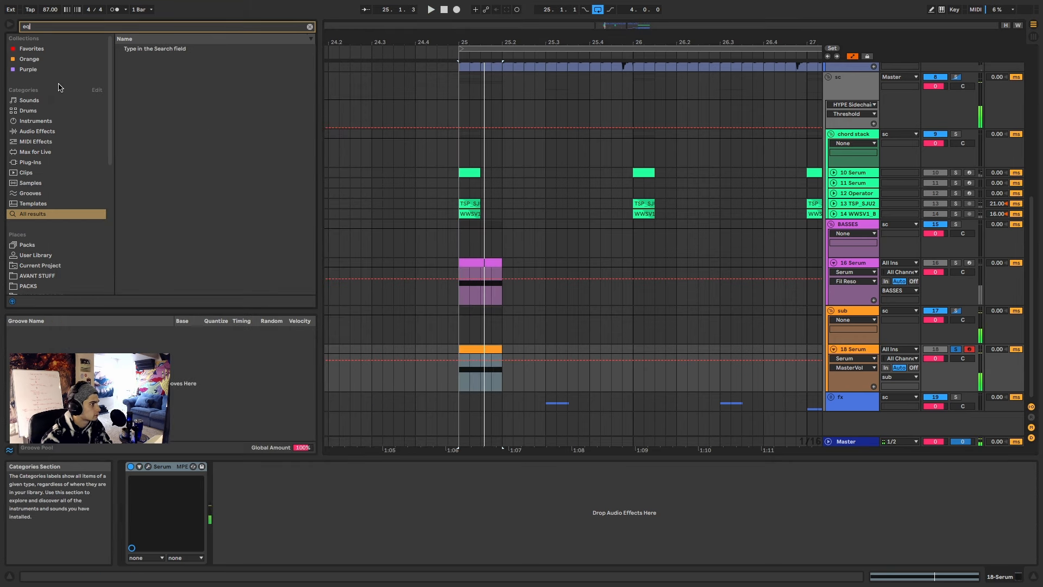
double_click(143, 59)
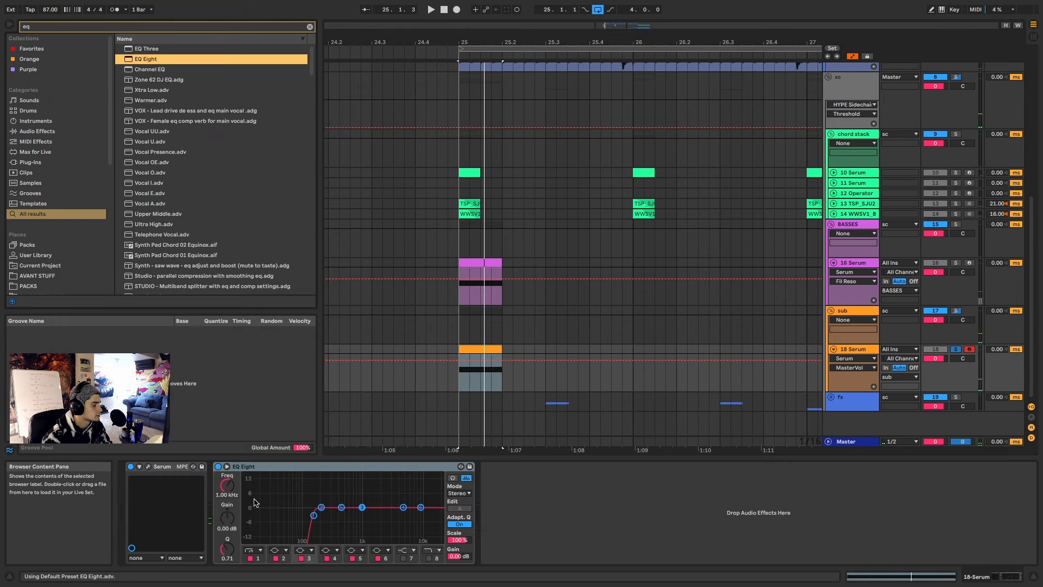
Step: Change band 1 of the sub's EQ Eight to a steep low-pass filter
click(253, 551)
click(249, 542)
key(space)
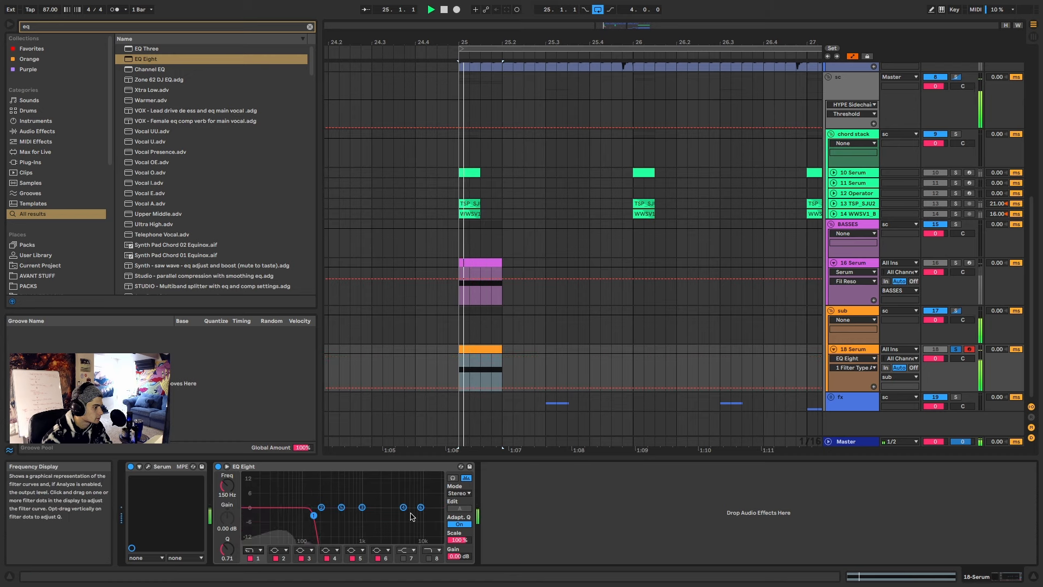
Step: Play the sub loop while examining the spectrum on the Master track and the device chain of the Serum bass track
click(852, 441)
key(space)
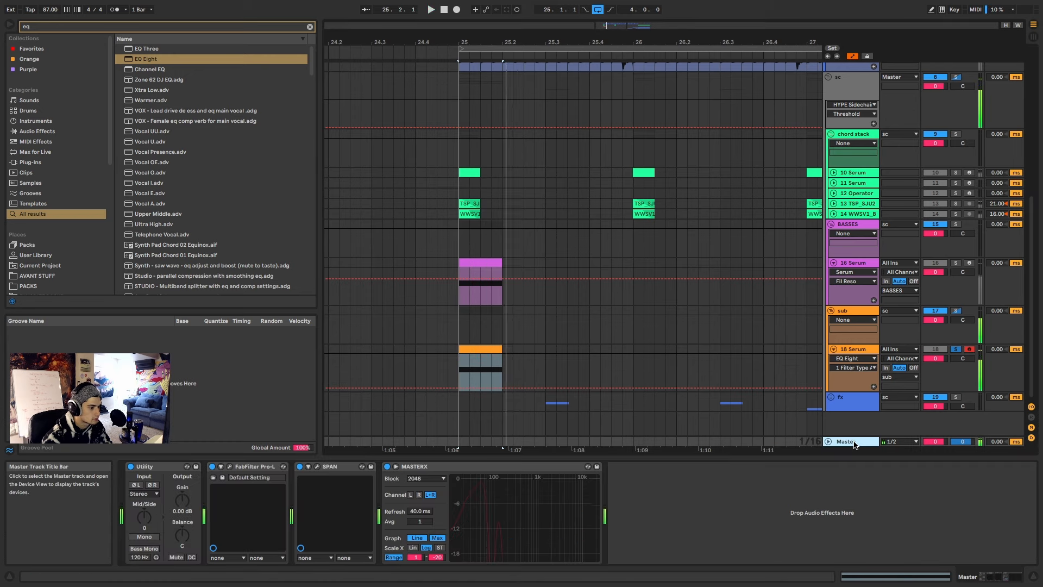
key(space)
key(space)
key(space)
click(848, 263)
key(space)
key(space)
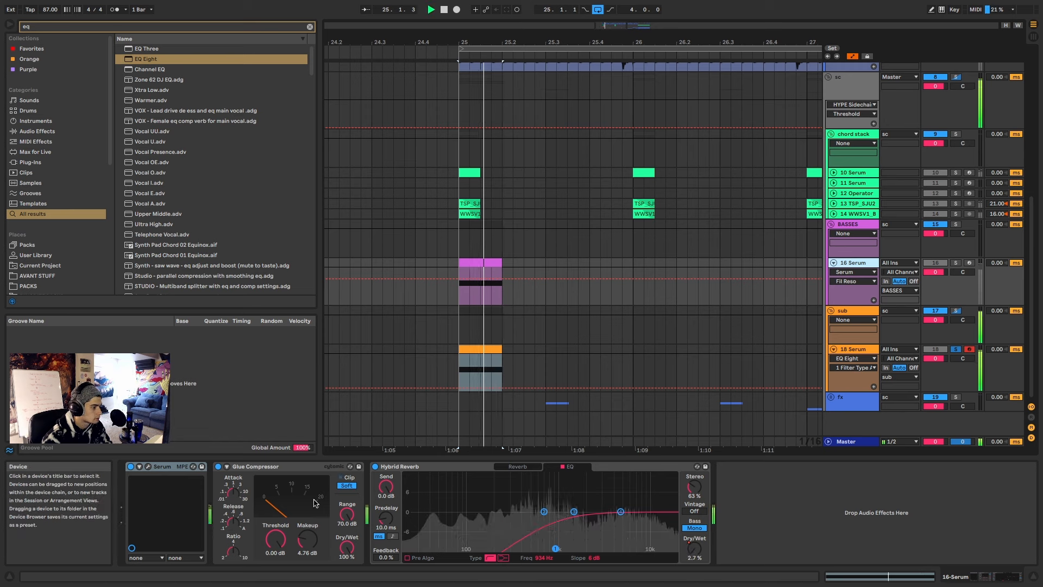
key(space)
key(space)
Step: Set the EQ Eight low-pass frequency on the sub track to 100 Hz and check the spectrum on the Master track
click(867, 348)
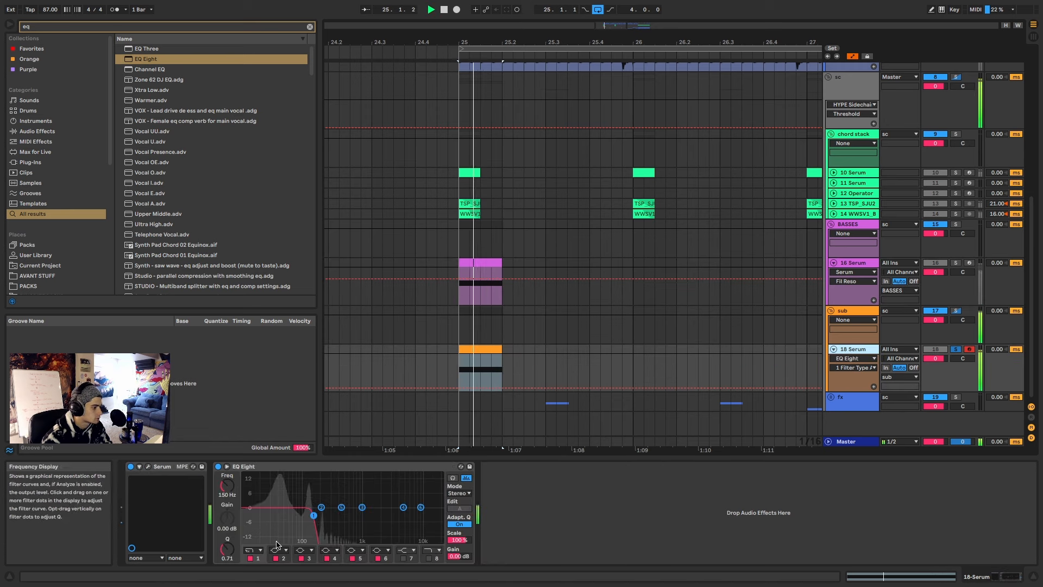
click(227, 489)
text(100)
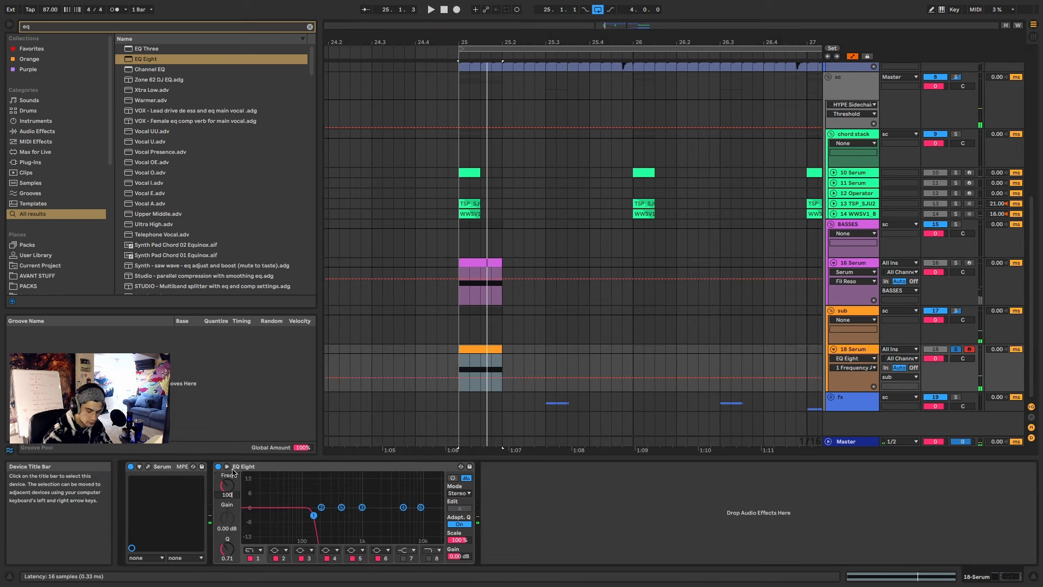
click(859, 442)
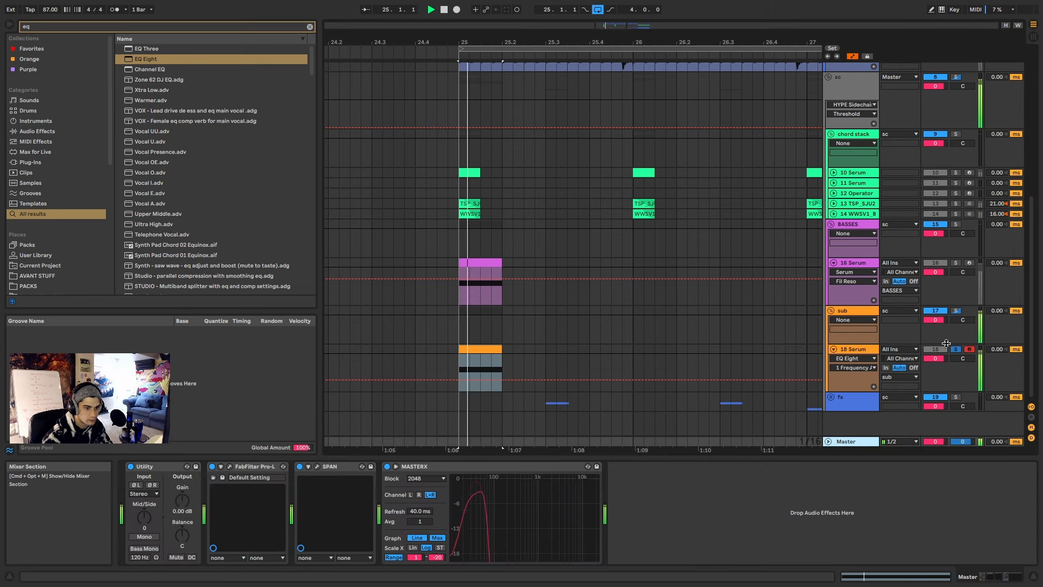
Step: Add an Erosion effect after EQ Eight on the sub track
click(852, 349)
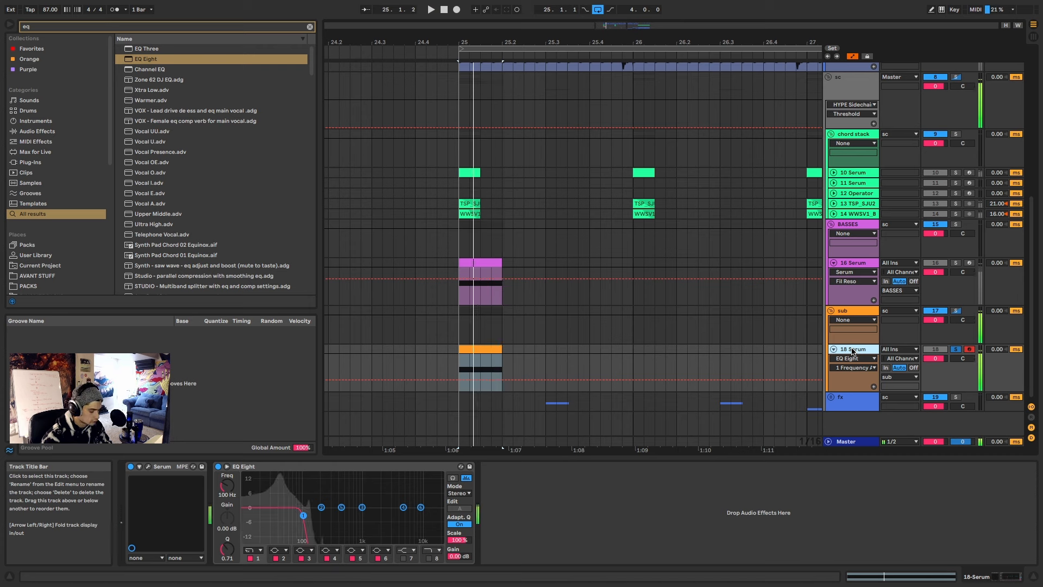
key(ctrl+f)
text(er)
click(147, 49)
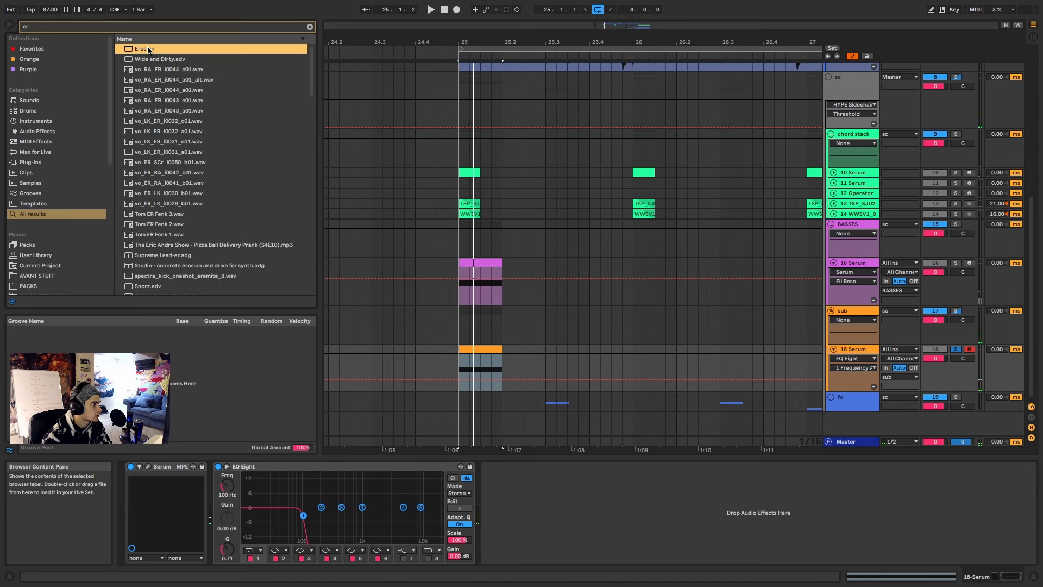
double_click(148, 49)
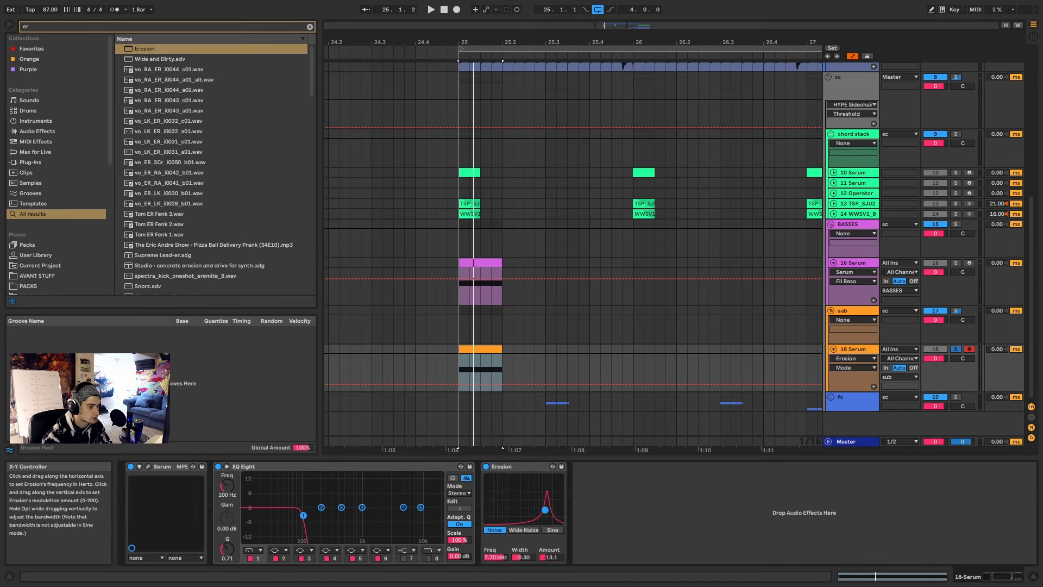
Step: Raise Erosion's frequency to about 15.8 kHz and its amount to about 74 while auditioning the sub
key(space)
drag(545, 510, 558, 494)
key(space)
key(space)
key(space)
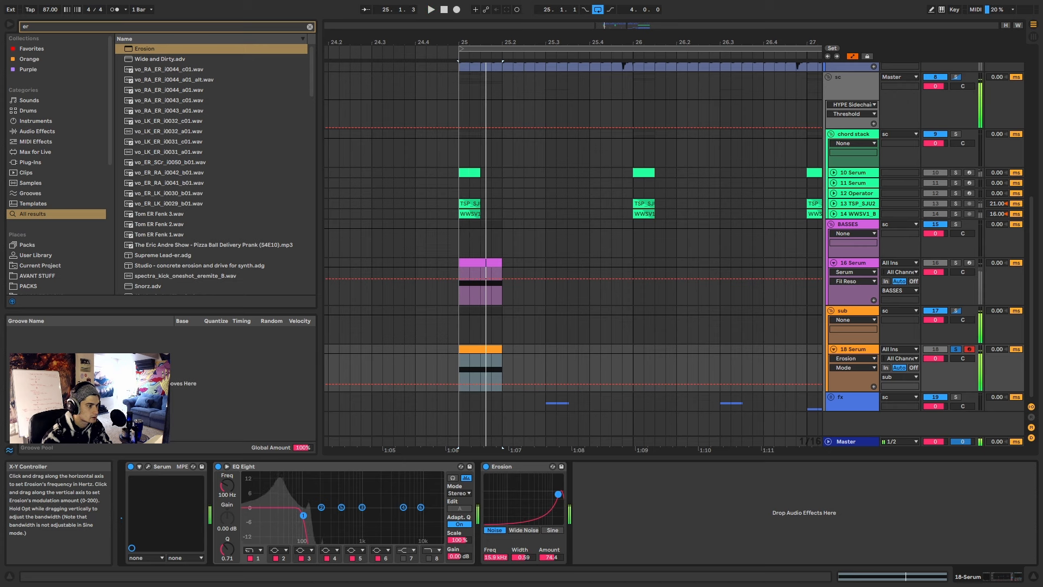
Step: Solo the Serum bass together with the sub while playing the loop, and return to the full mix
click(957, 263)
key(space)
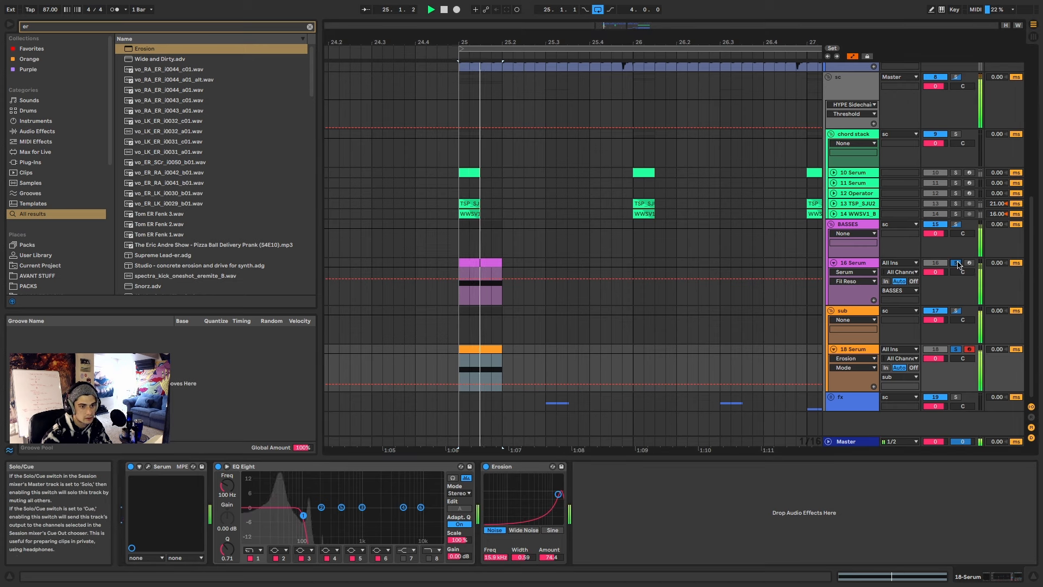
click(956, 263)
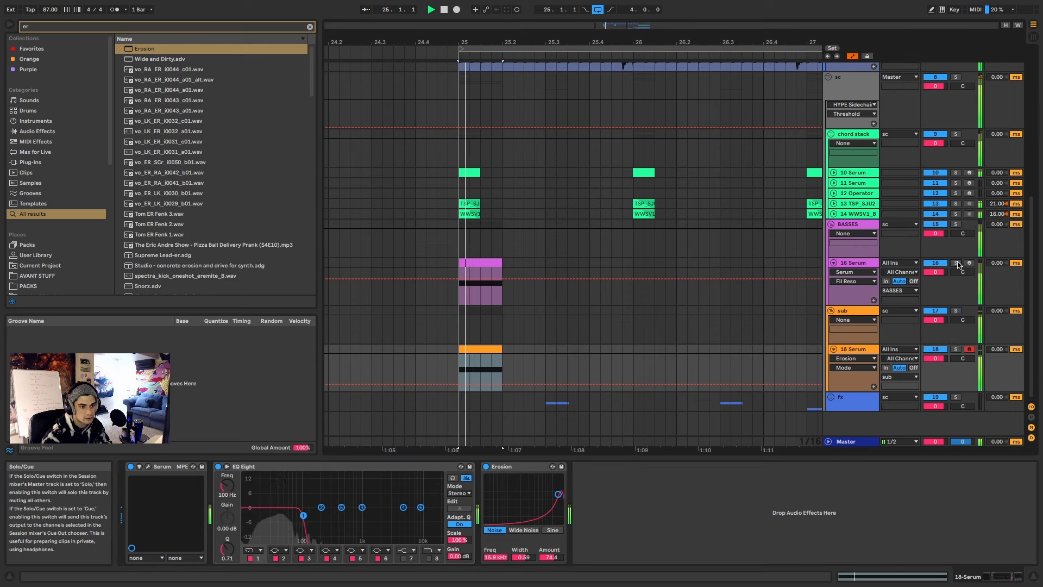
Step: Delete the hat, open hat and break audio between 25.1.3 and 25.2.1, and play the gap back
click(467, 262)
scroll(472, 266, up, 8)
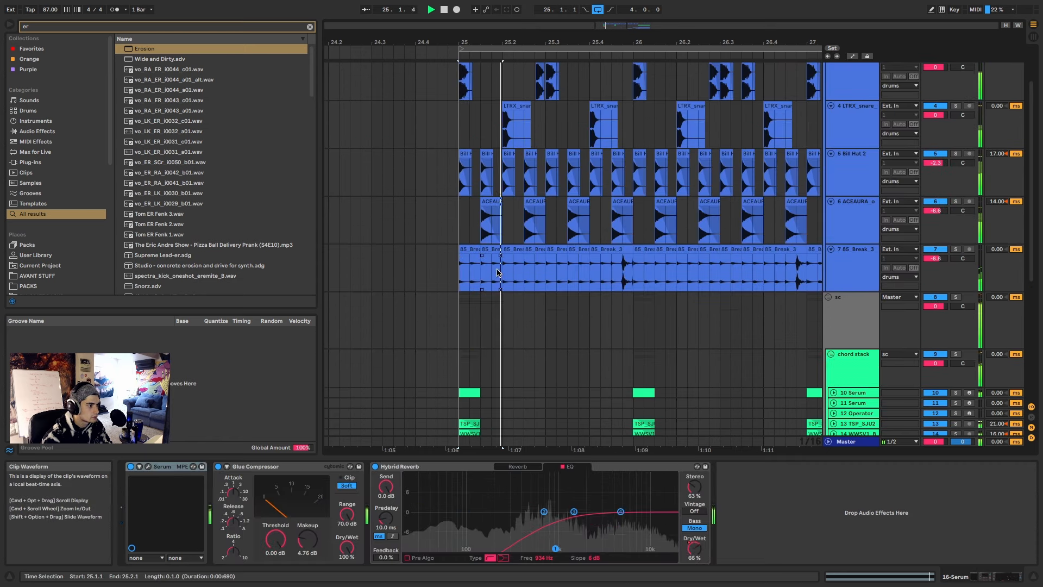
drag(503, 276, 476, 173)
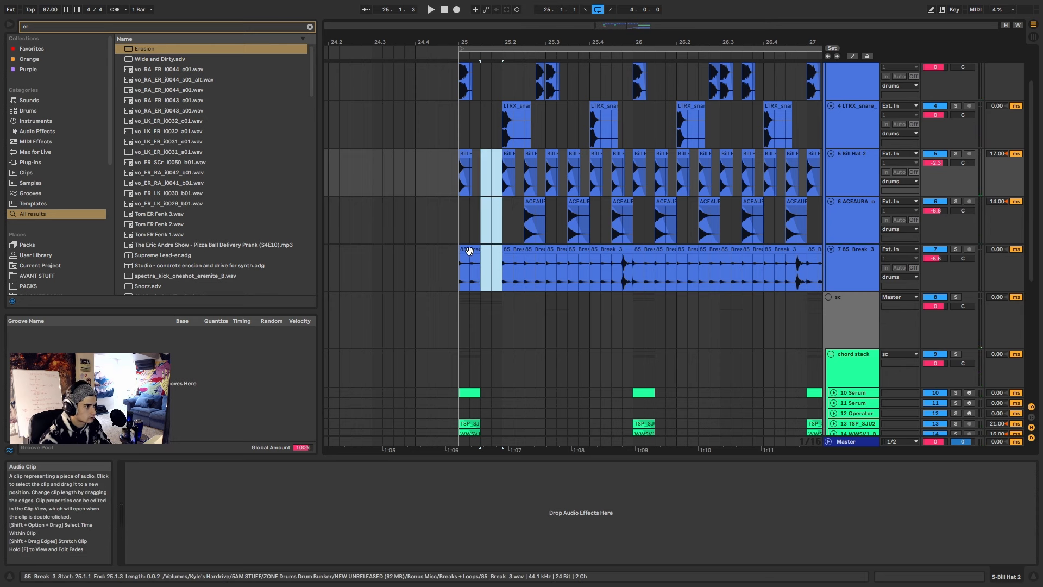
key(Delete)
click(477, 251)
click(454, 218)
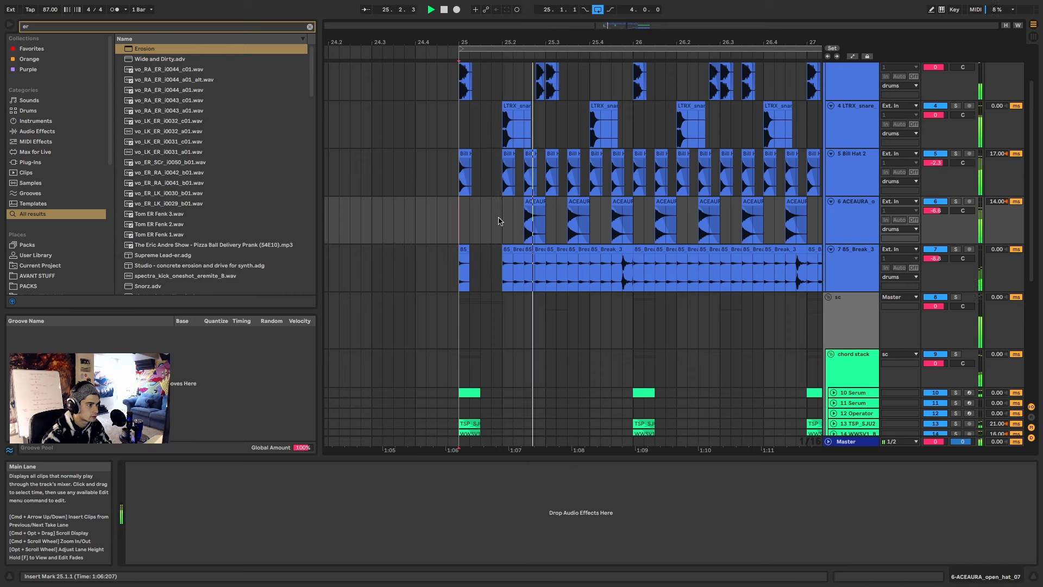
Step: Duplicate the Serum bass track and make the copied clip span from 25.2.1 to 26.1.1
scroll(457, 228, down, 5)
click(478, 260)
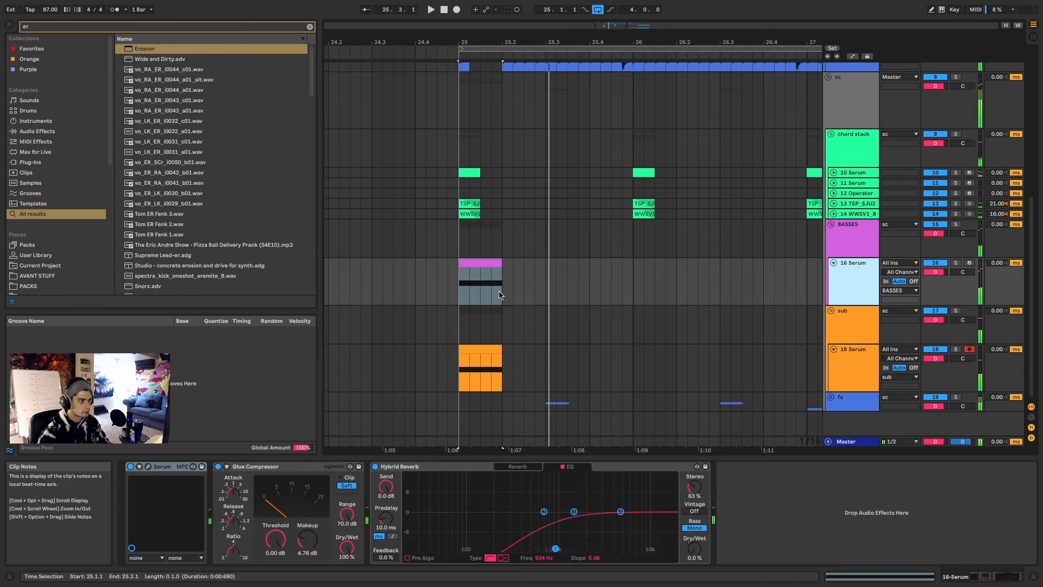
click(483, 261)
click(865, 280)
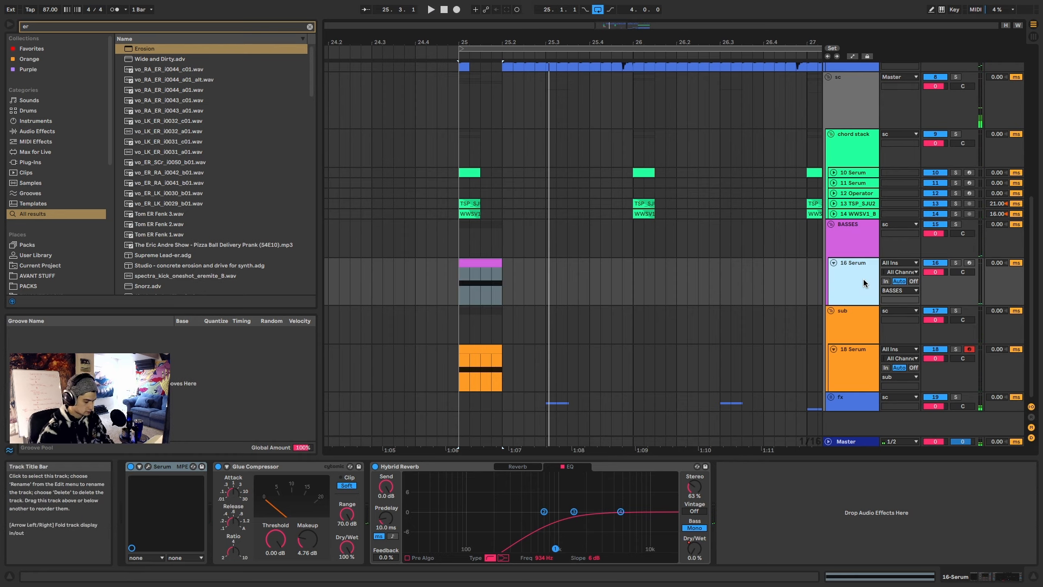
key(super+d)
drag(466, 311, 631, 314)
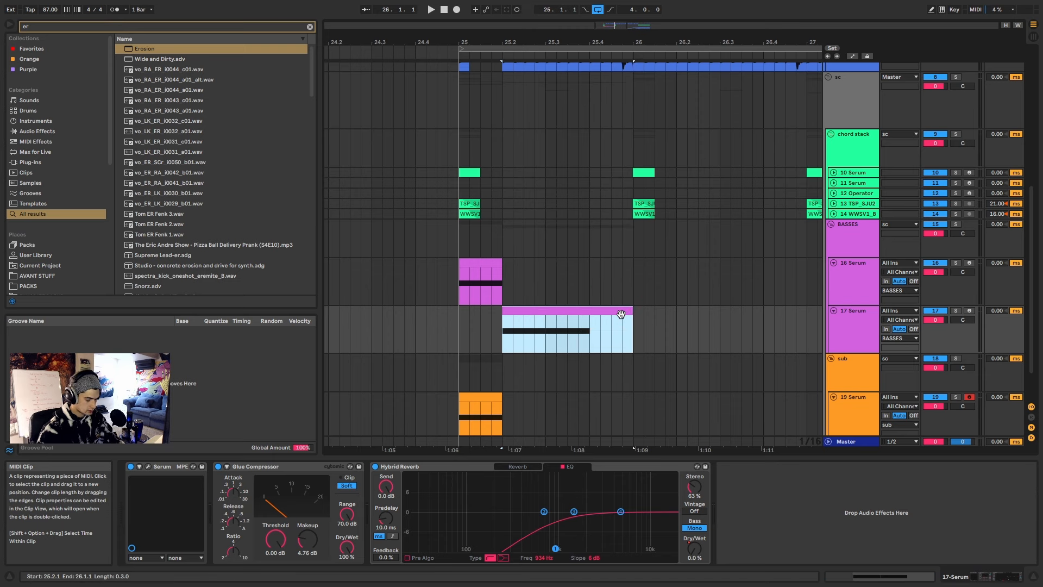
Step: Open the duplicated bass clip's notes for editing and audition it with its track soloed
key(space)
key(space)
key(space)
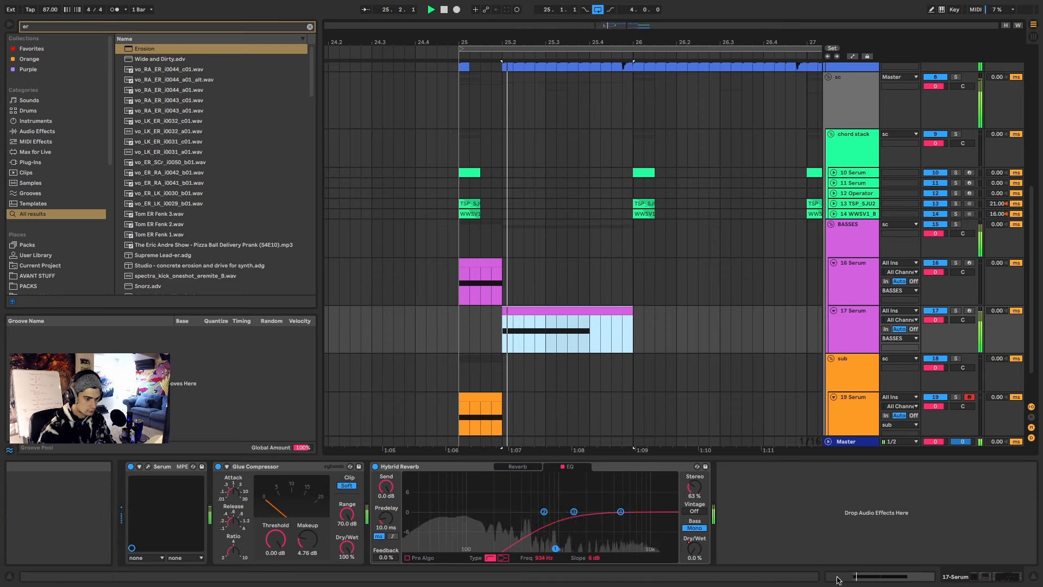
click(902, 577)
key(space)
key(space)
key(space)
drag(602, 458, 614, 355)
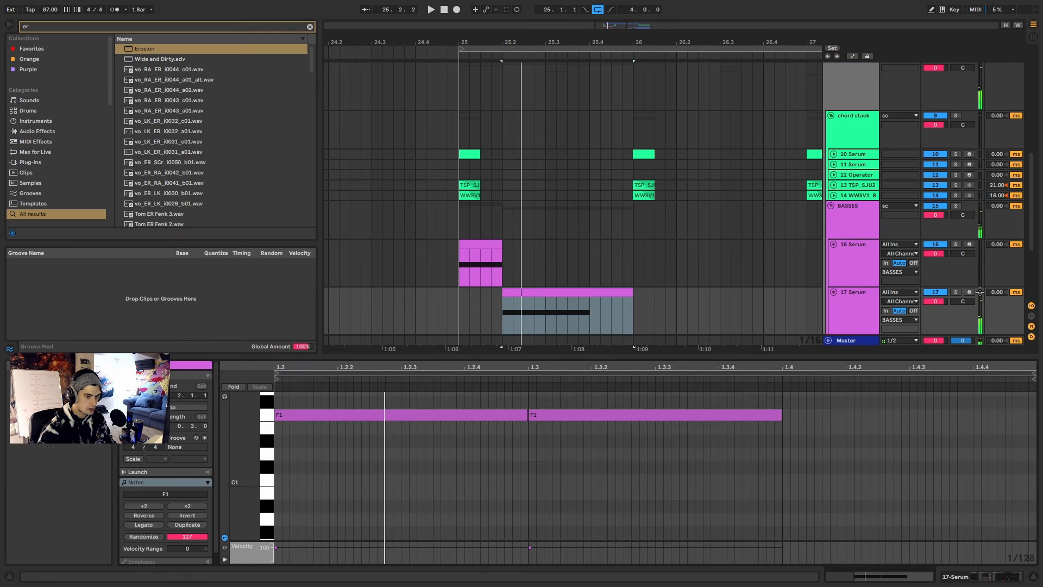
click(953, 292)
click(596, 300)
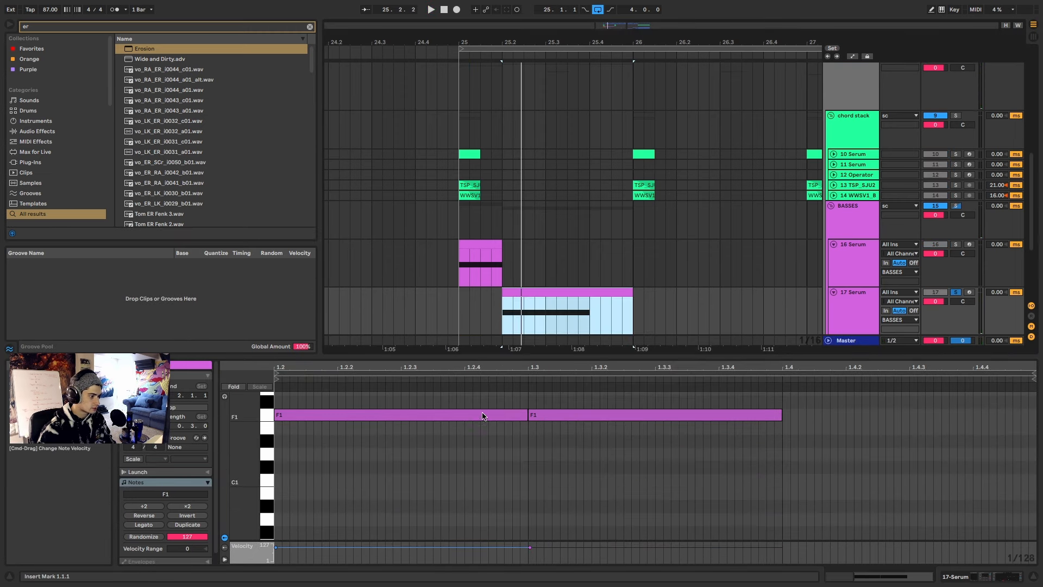
key(space)
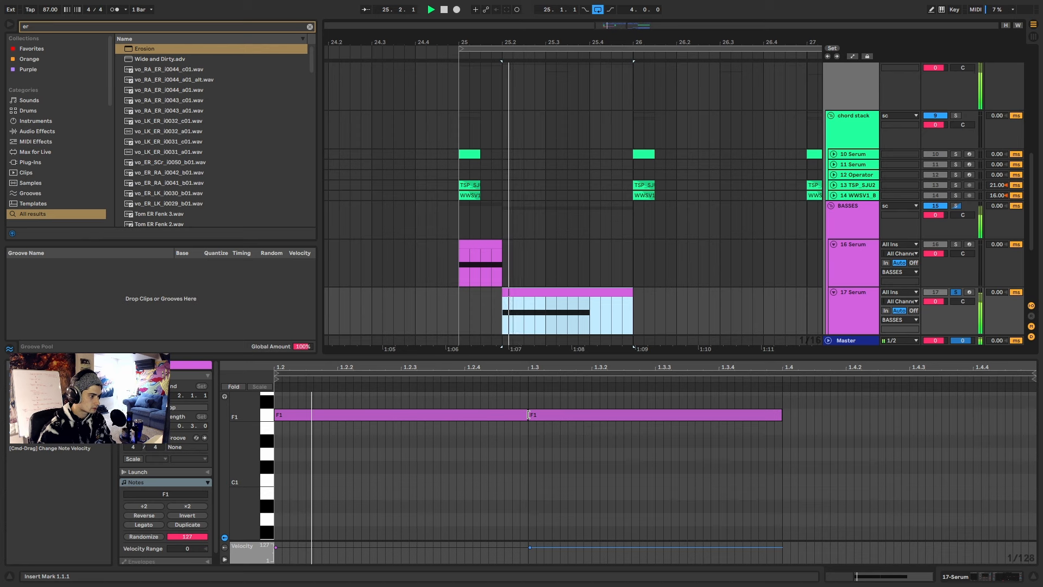
Step: Rework the opening of the copied clip into two back-to-back eighth-note F1 notes ending at 1.3.1
click(526, 414)
key(space)
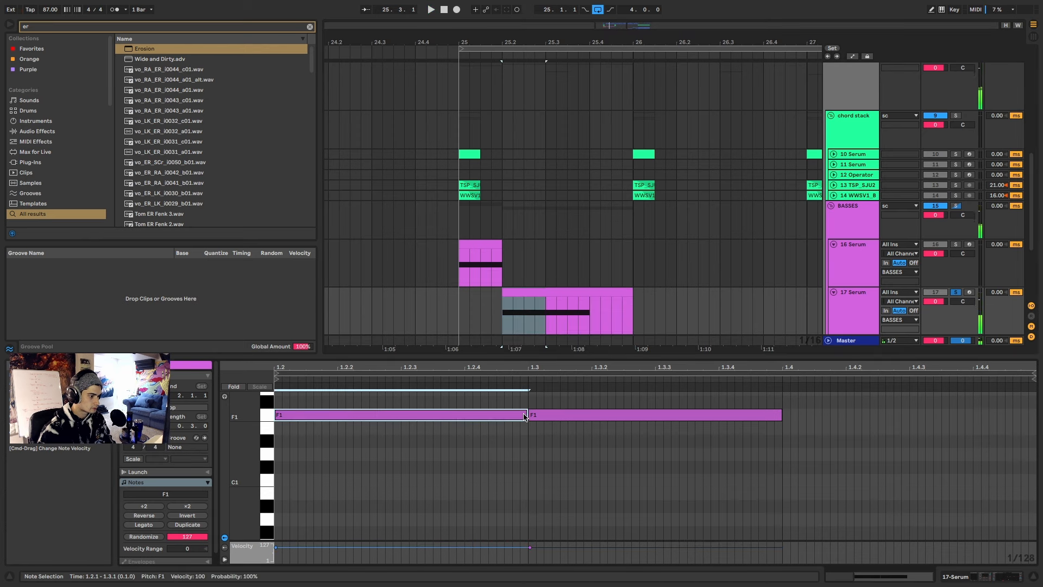
drag(526, 415, 457, 418)
key(super+d)
key(space)
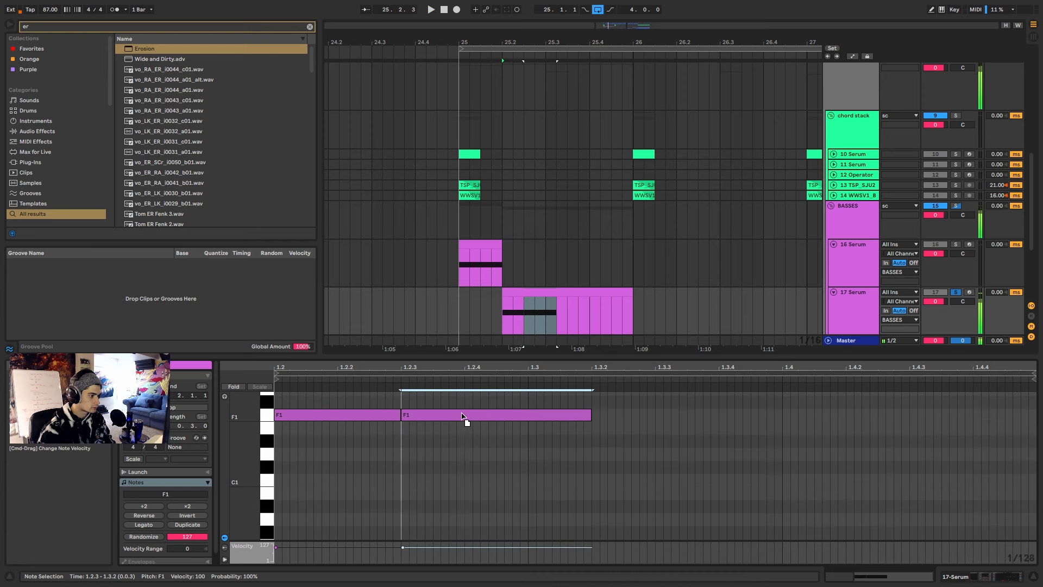
drag(589, 415, 530, 416)
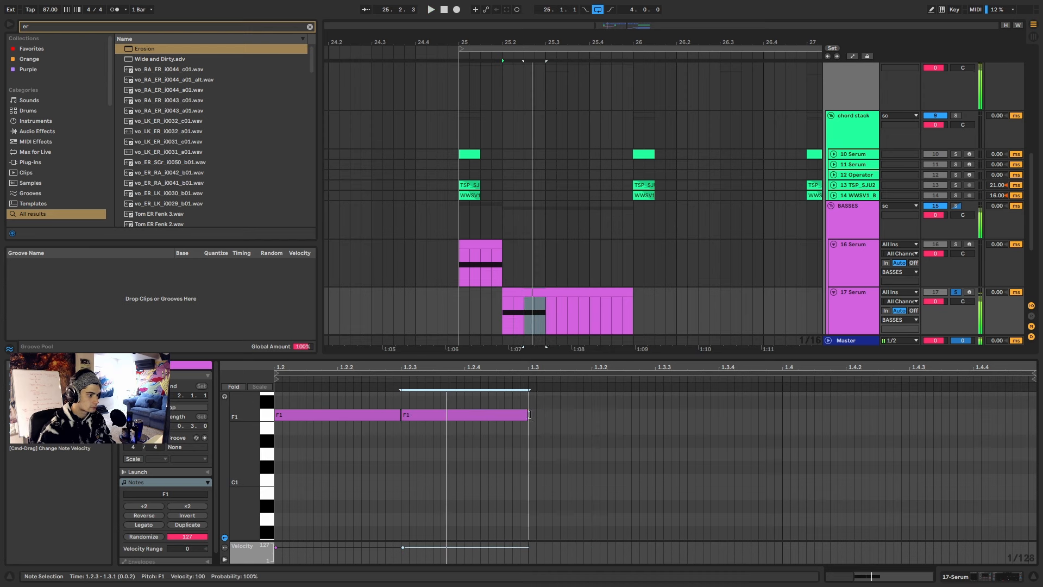
Step: Duplicate the eighth-note F1 repeatedly until the notes fill the clip up to 2.1.1, and play it
key(super+d)
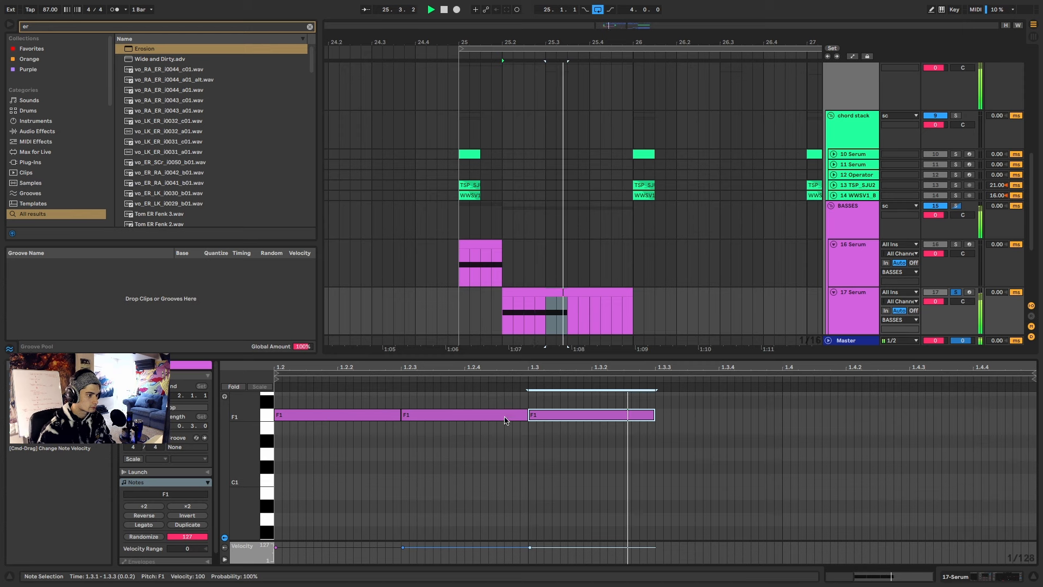
key(super+d)
key(super+d)
key(super+d)
key(space)
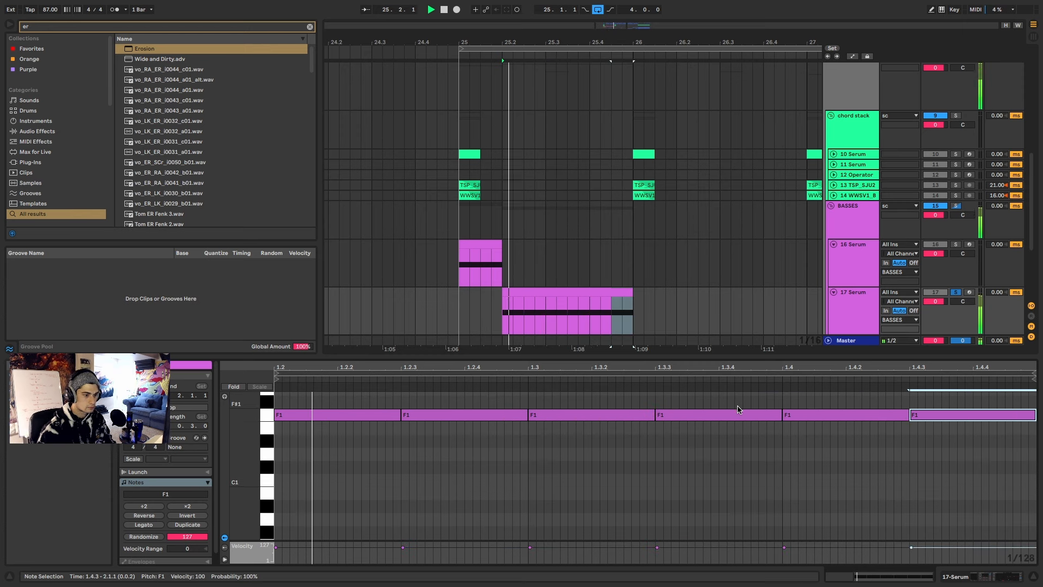
Step: Try other pitches for the note at 1.3.1 and raise it to C#2
mouse_move(579, 415)
mouse_down()
mouse_move(589, 394)
mouse_move(591, 406)
mouse_up()
drag(529, 356, 535, 240)
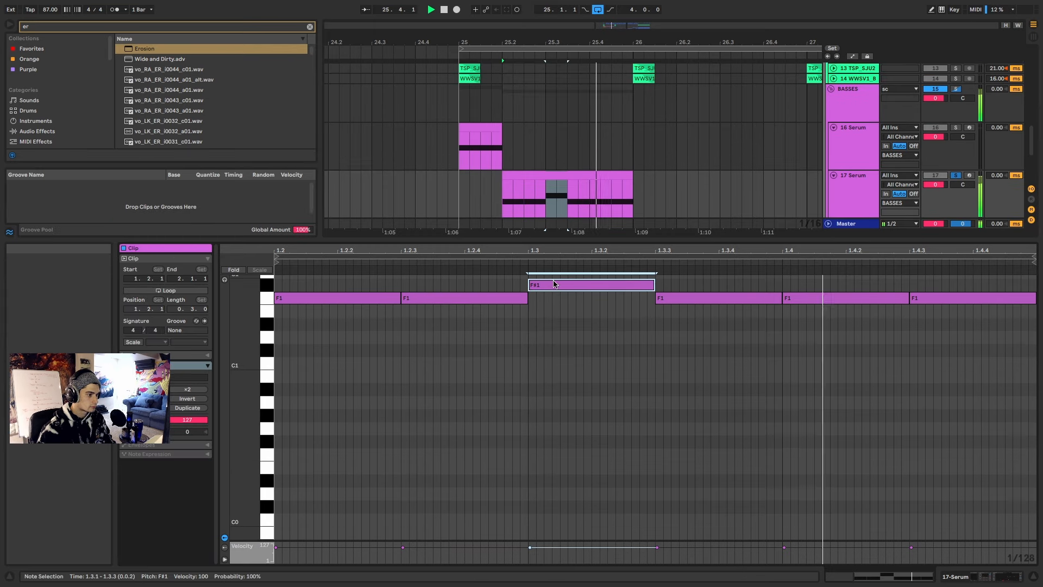
scroll(554, 285, up, 4)
drag(569, 416, 566, 477)
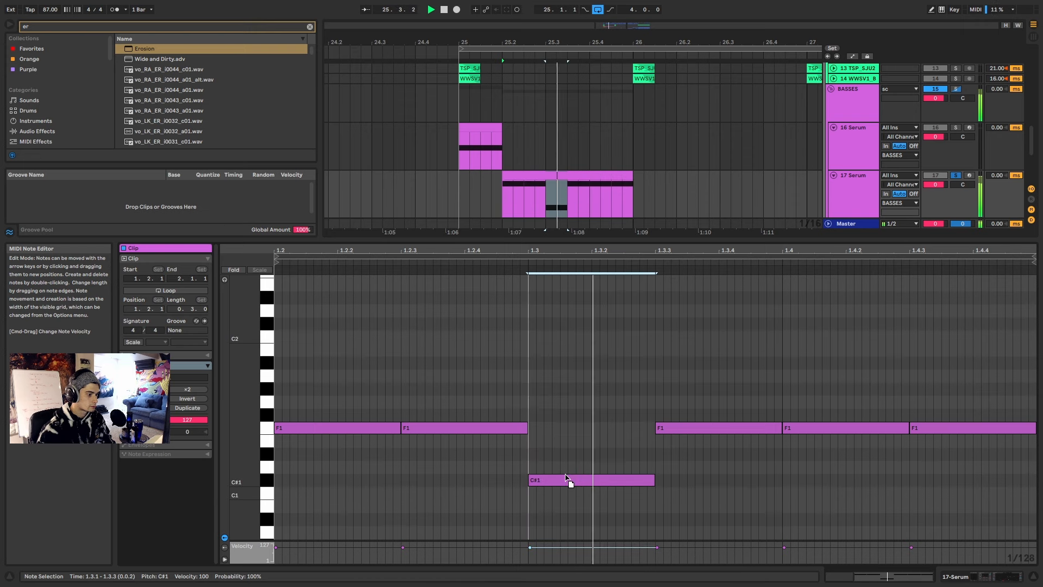
key(shift+Up)
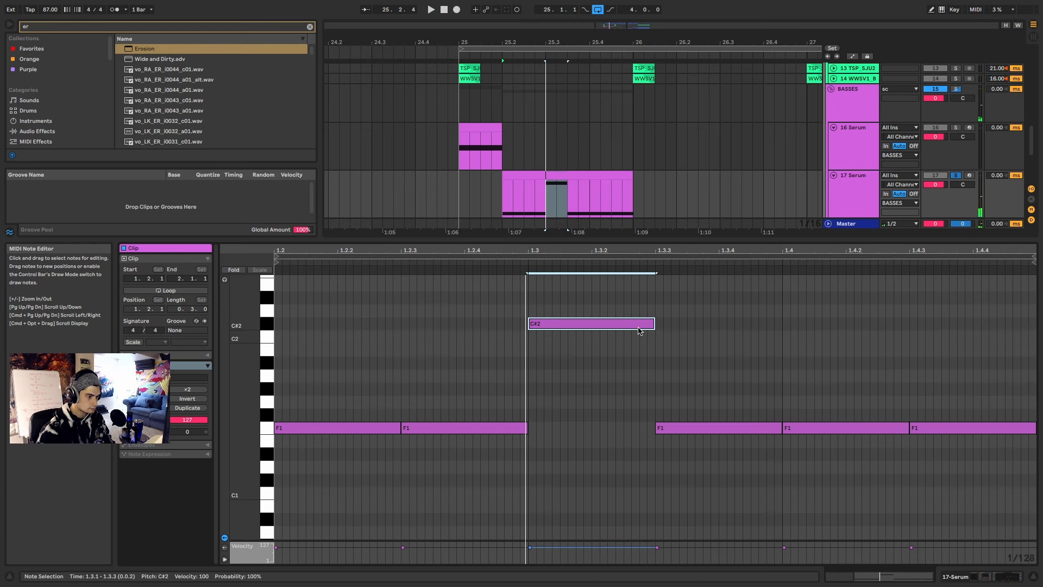
Step: Change the note at 1.3.3 to C2 while auditioning the bass melody
drag(639, 330, 642, 320)
key(super+d)
key(space)
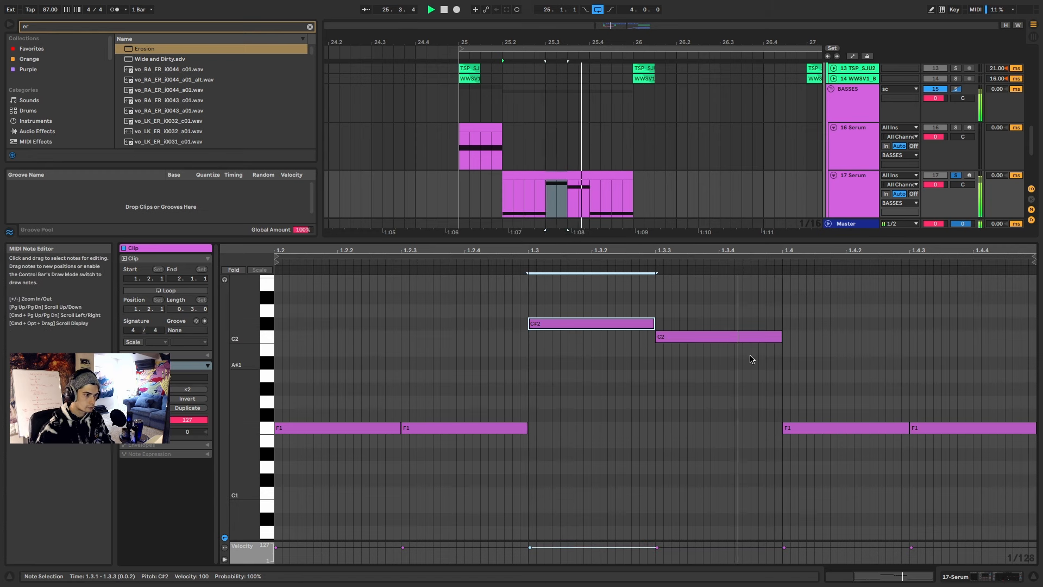
mouse_move(923, 429)
mouse_down()
mouse_move(925, 454)
mouse_move(932, 430)
mouse_up()
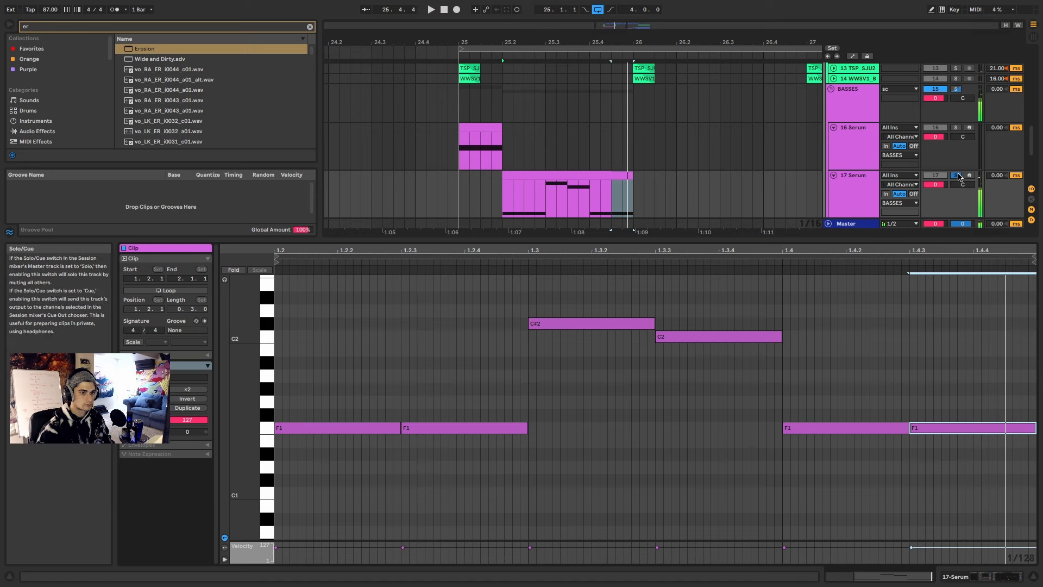
Step: Play both bass clips in the full mix, solo the second bass track and open its Serum synth
click(472, 127)
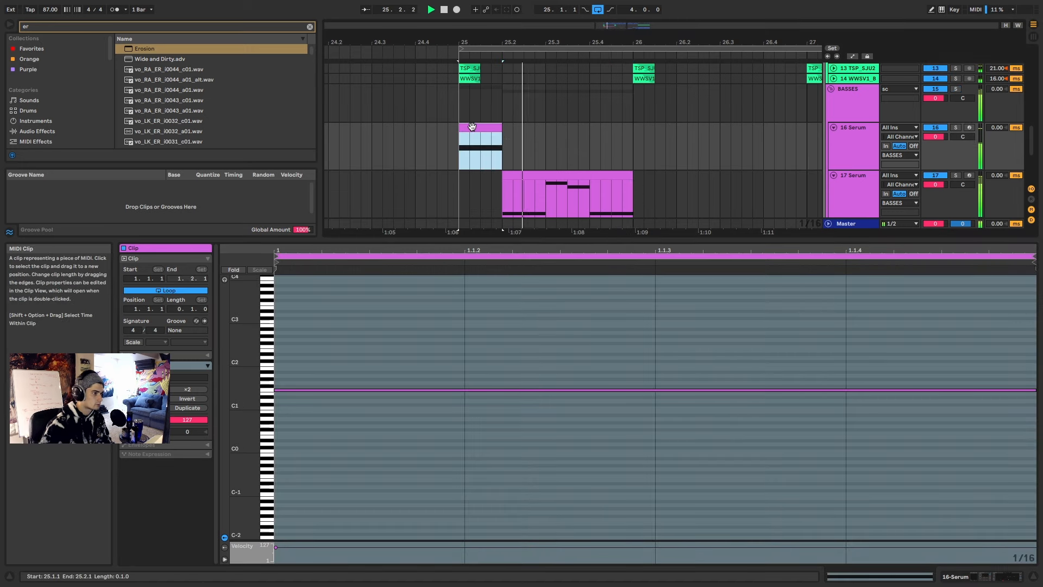
click(584, 174)
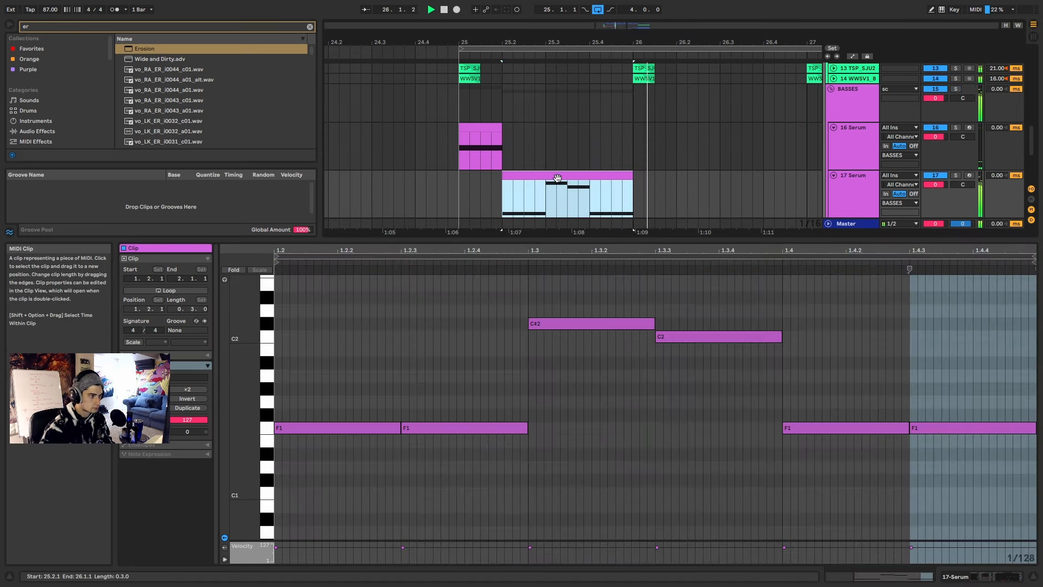
click(955, 175)
click(1004, 582)
key(space)
key(space)
key(space)
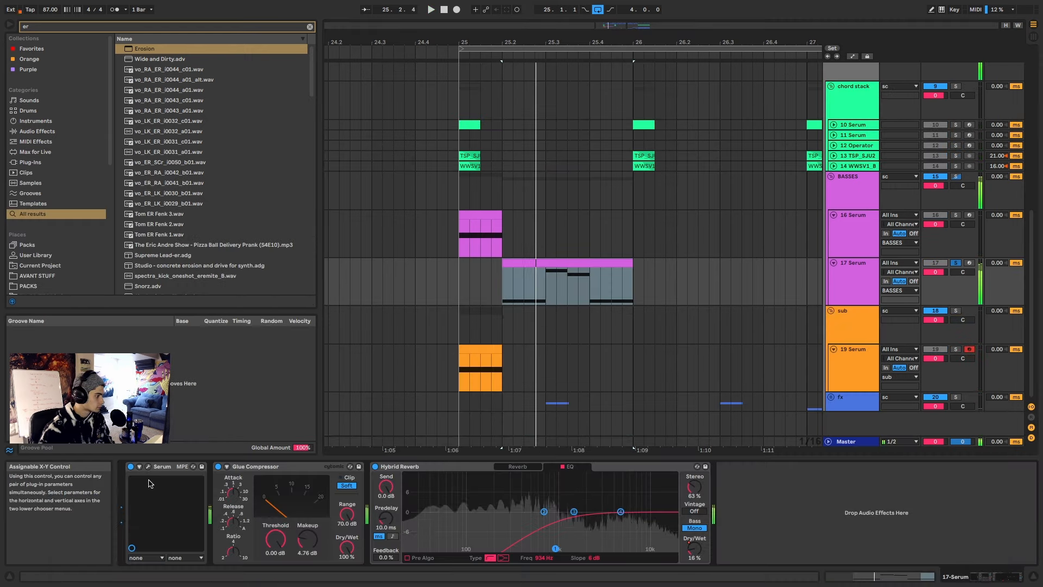
key(space)
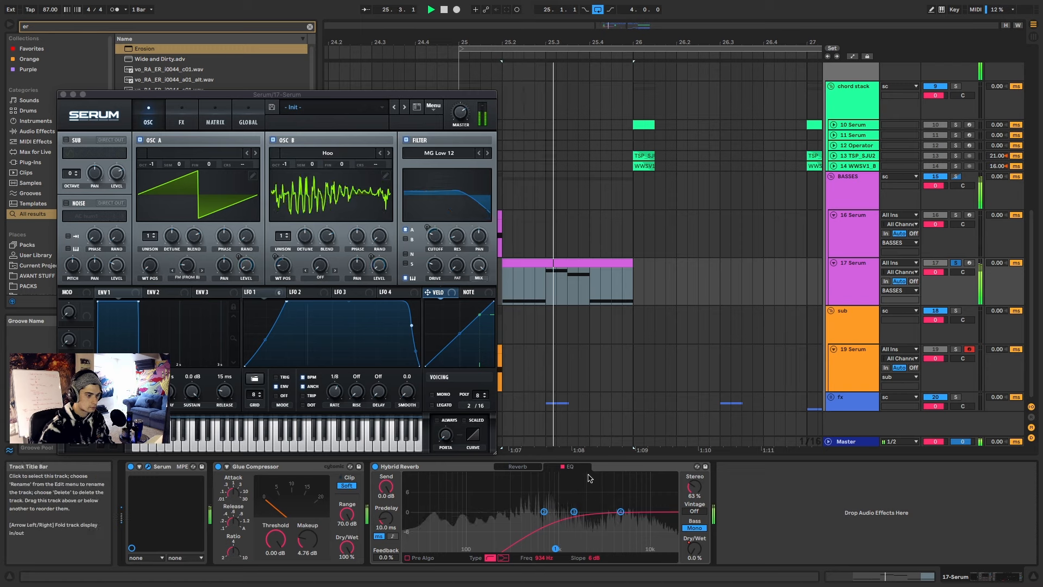
Step: Remove the Hybrid Reverb from the second Serum bass track
click(623, 467)
key(Delete)
key(space)
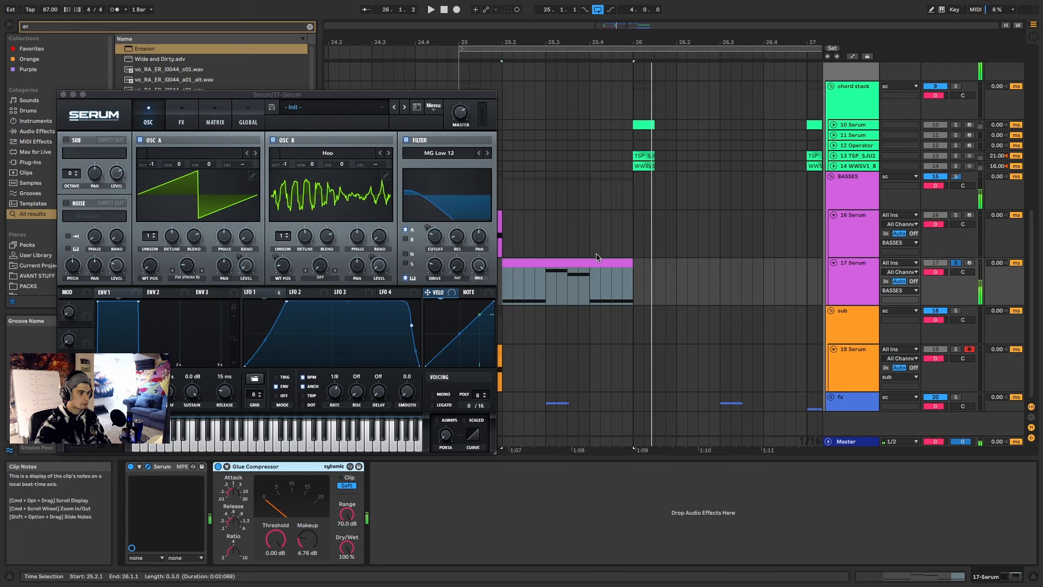
Step: Set oscillator B of the second Serum bass to octave 0 and +7 semitones while the clip plays
click(1009, 255)
key(space)
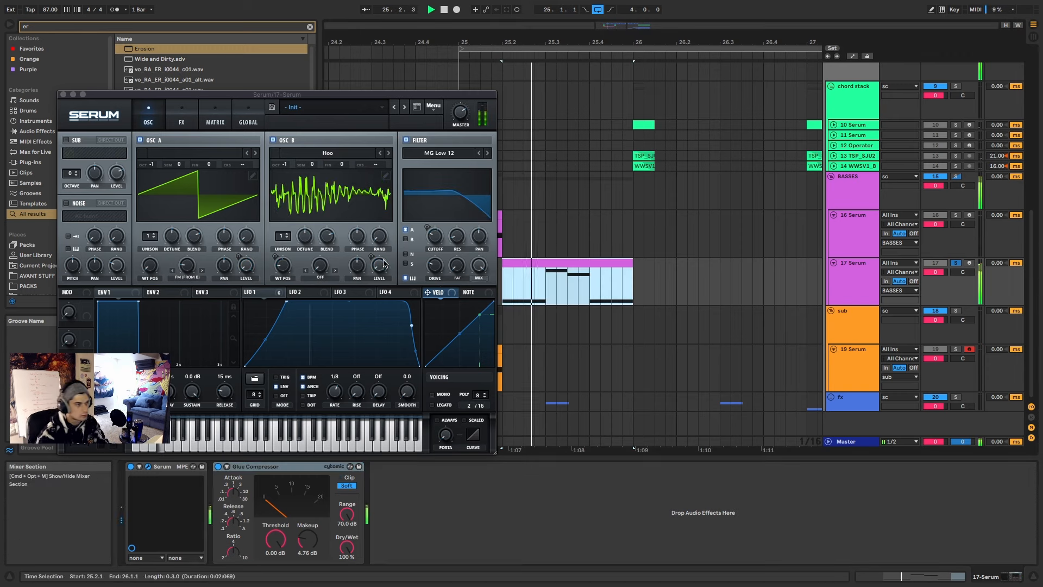
drag(285, 164, 292, 153)
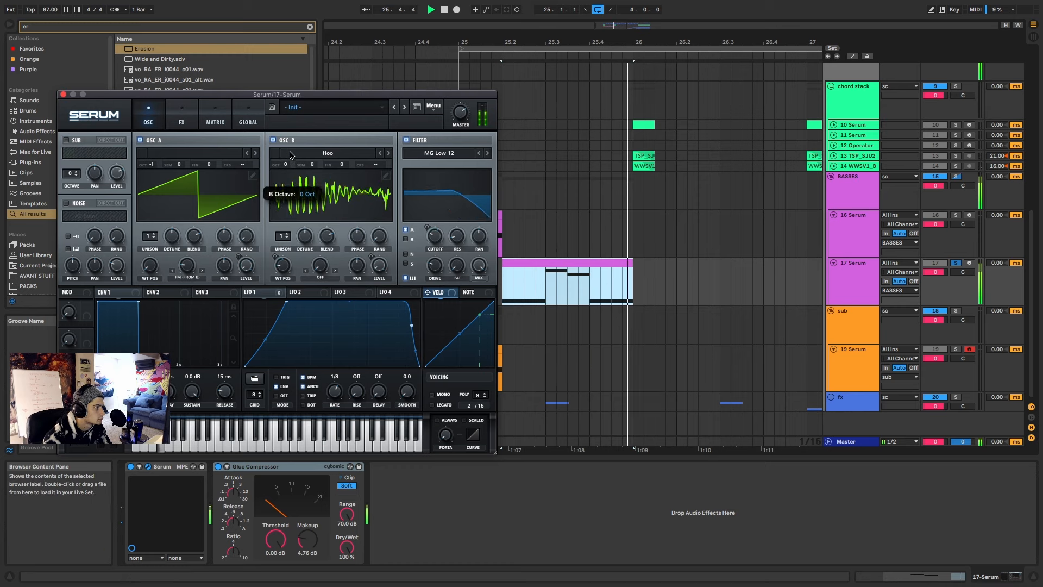
drag(313, 164, 315, 138)
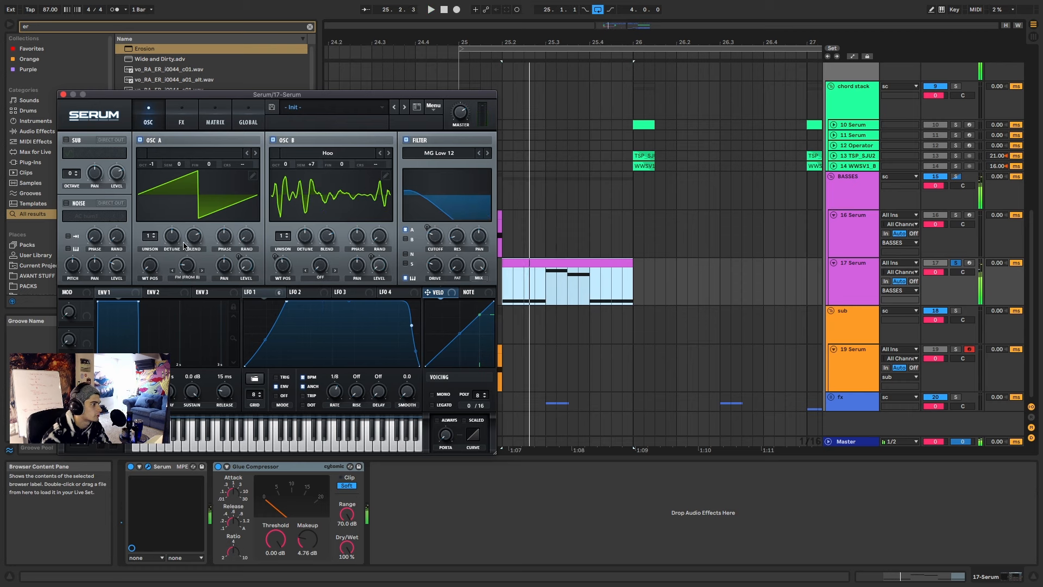
Step: Modulate the distortion drive with LFO 1 in Serum's effects and set the distortion type to Diode 2
click(181, 115)
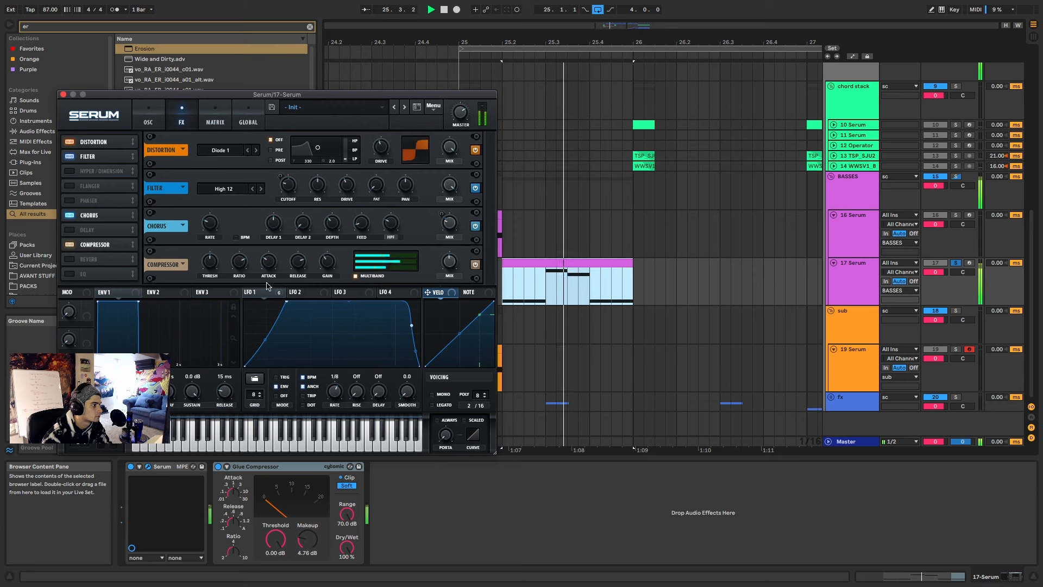
key(space)
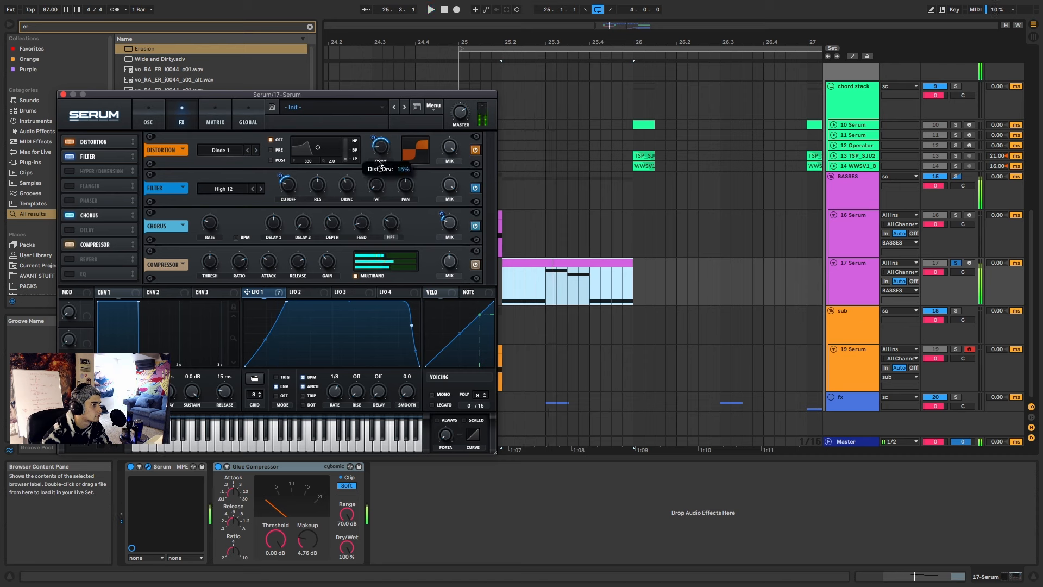
key(space)
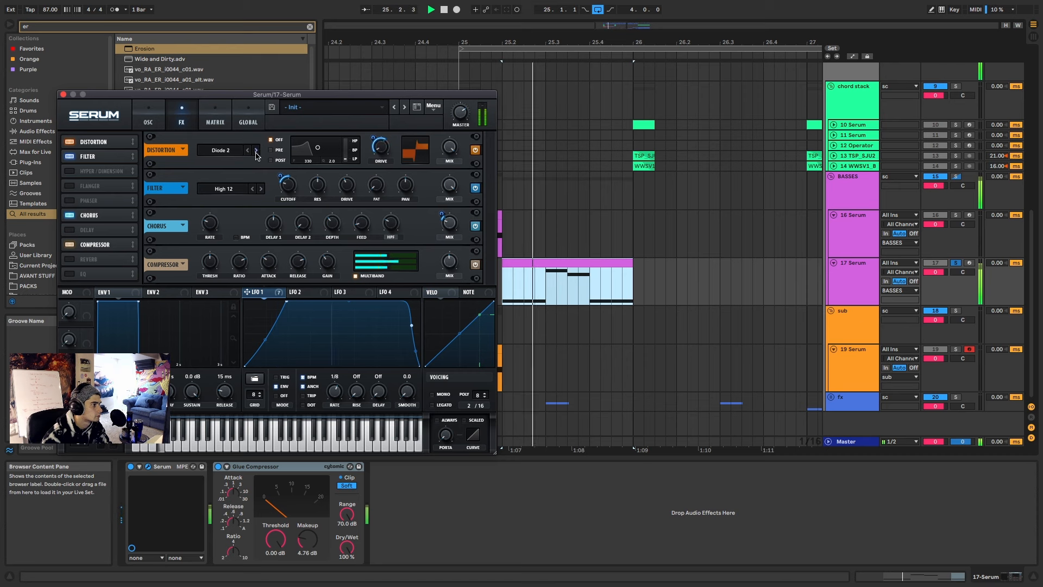
click(249, 150)
click(248, 151)
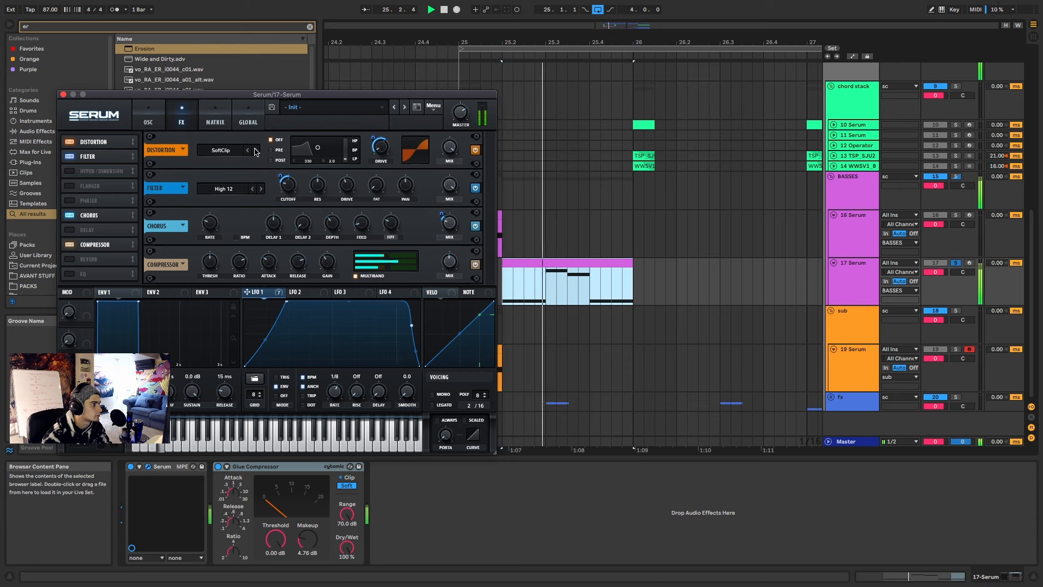
click(255, 151)
click(255, 151)
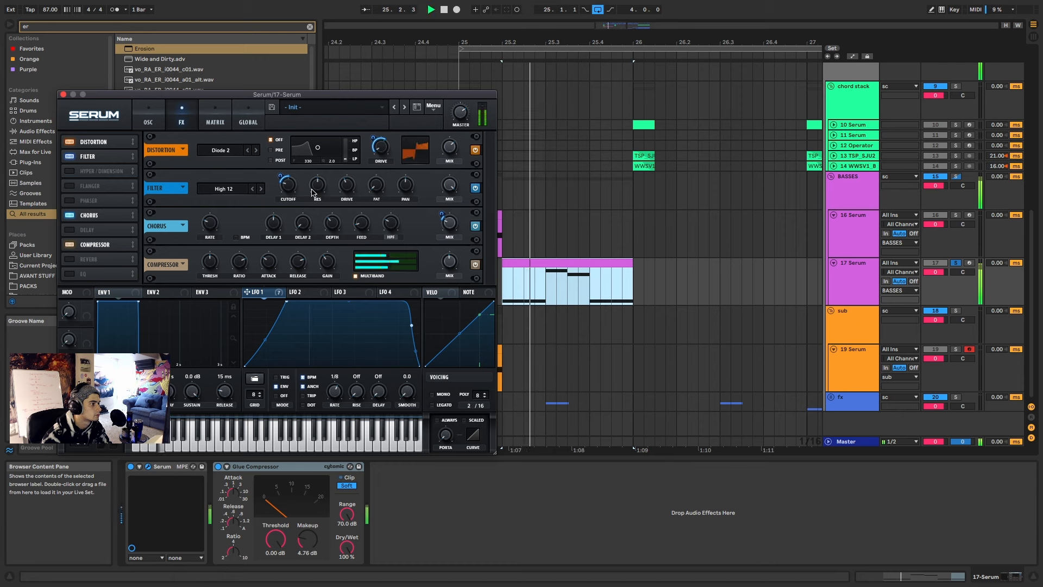
Step: Adjust the FM (From B) warp amount of oscillator A on the second Serum bass to about 26% while its clip plays
drag(317, 189, 323, 176)
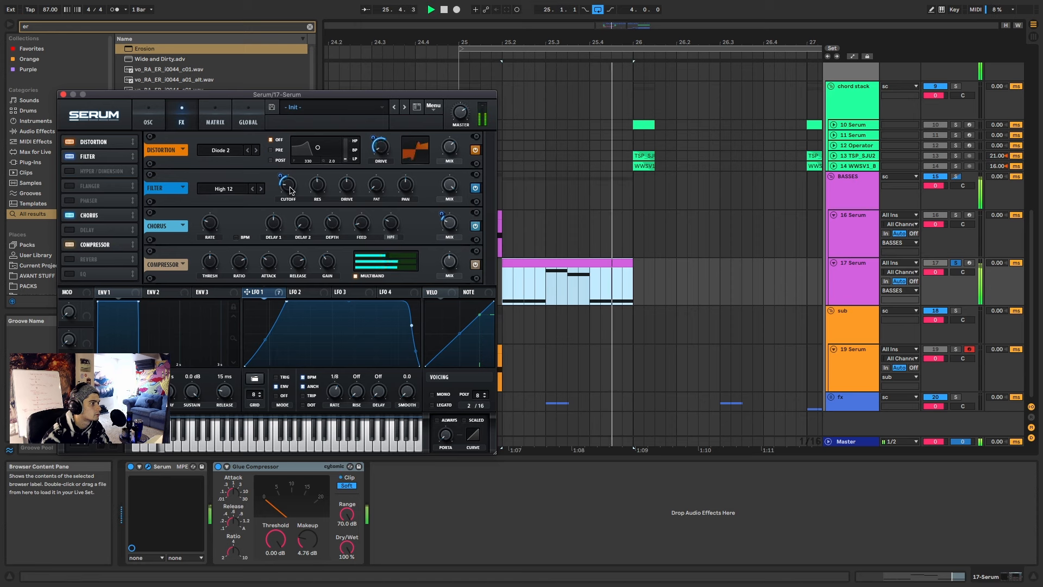
click(148, 115)
key(space)
key(space)
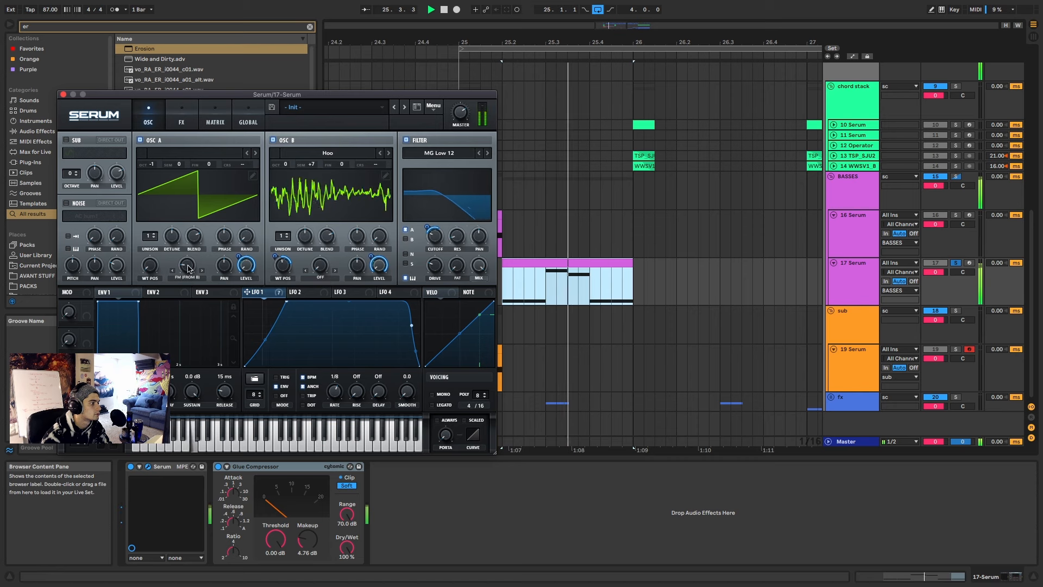
mouse_move(185, 269)
mouse_down()
mouse_move(194, 250)
mouse_move(193, 262)
mouse_up()
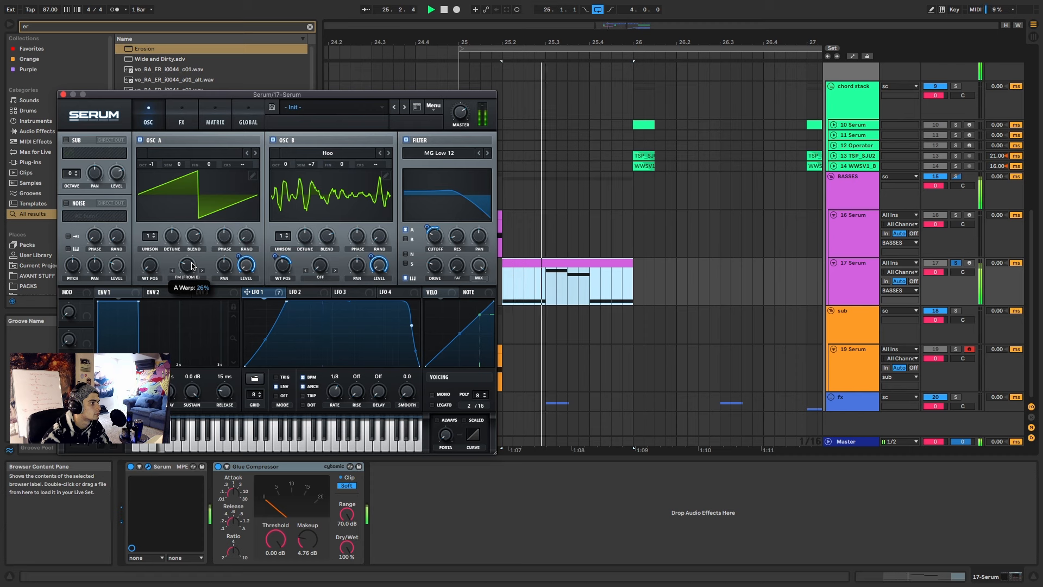
drag(187, 311, 196, 280)
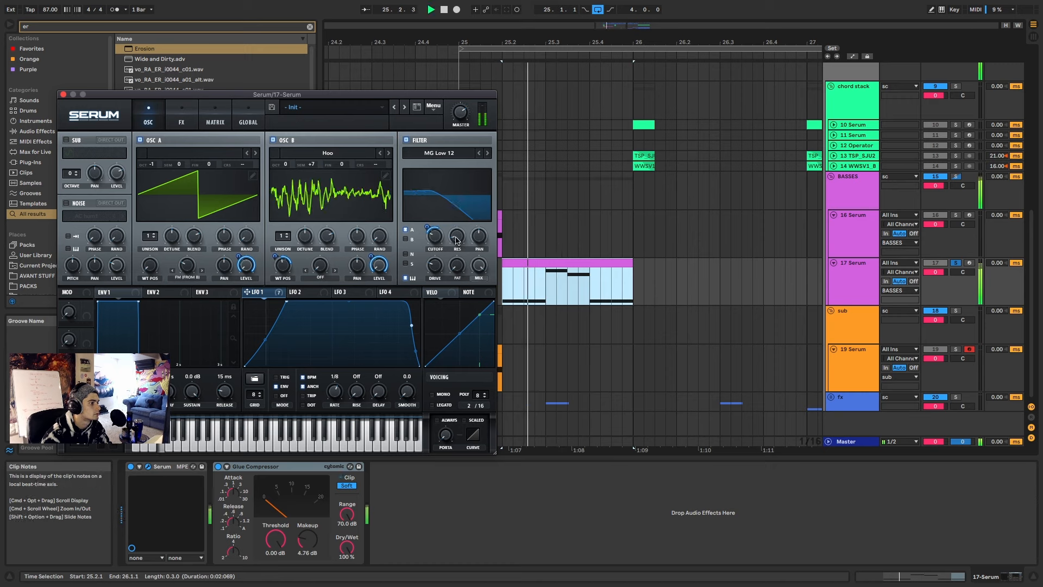
Step: Adjust the oscillator filter's cutoff on the second Serum bass and move LFO 1's falling-edge point slightly earlier
drag(468, 204, 468, 190)
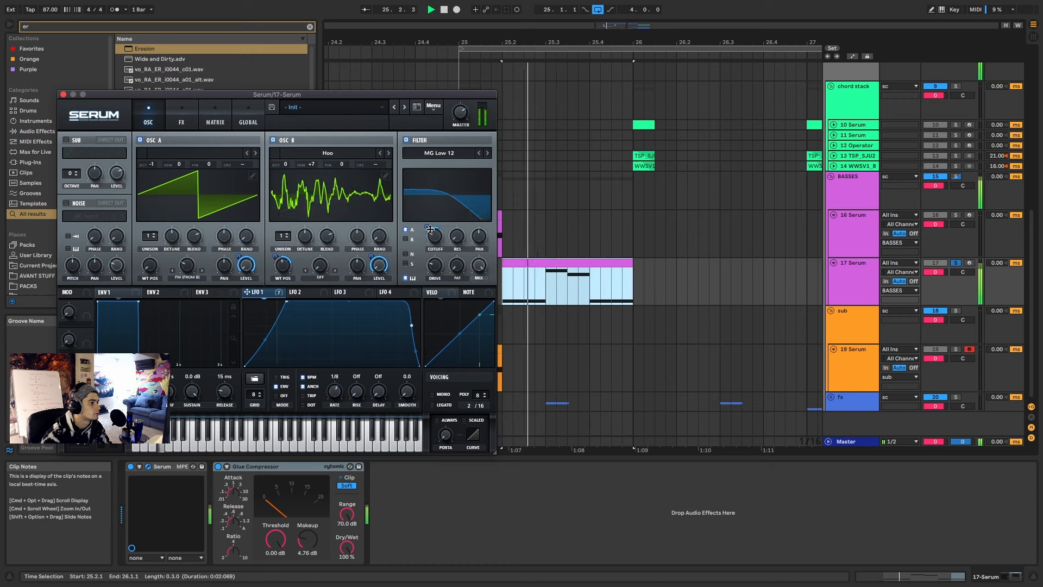
drag(430, 230, 431, 247)
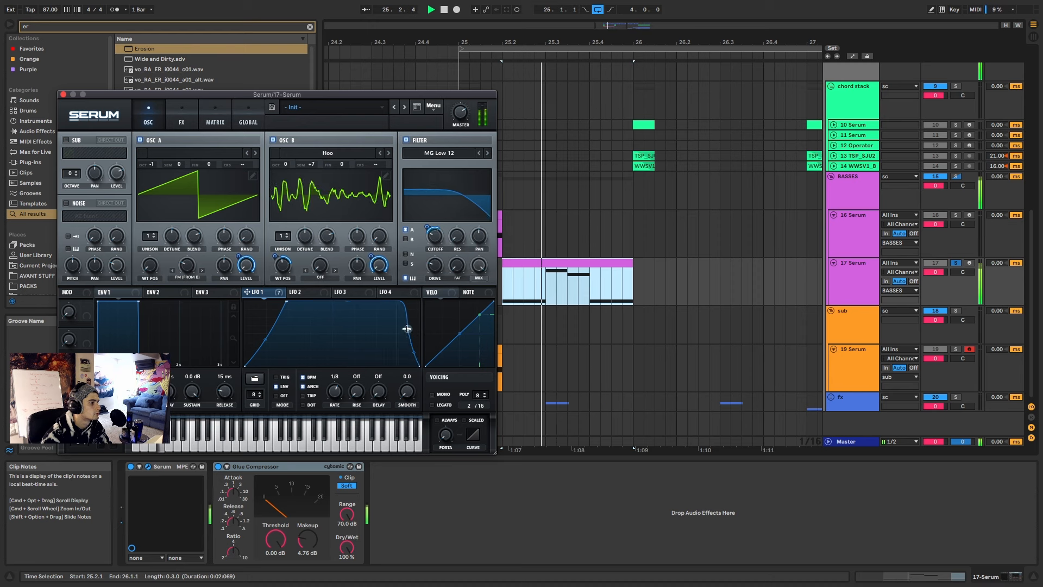
mouse_move(412, 325)
mouse_down()
mouse_move(420, 327)
mouse_move(407, 324)
mouse_up()
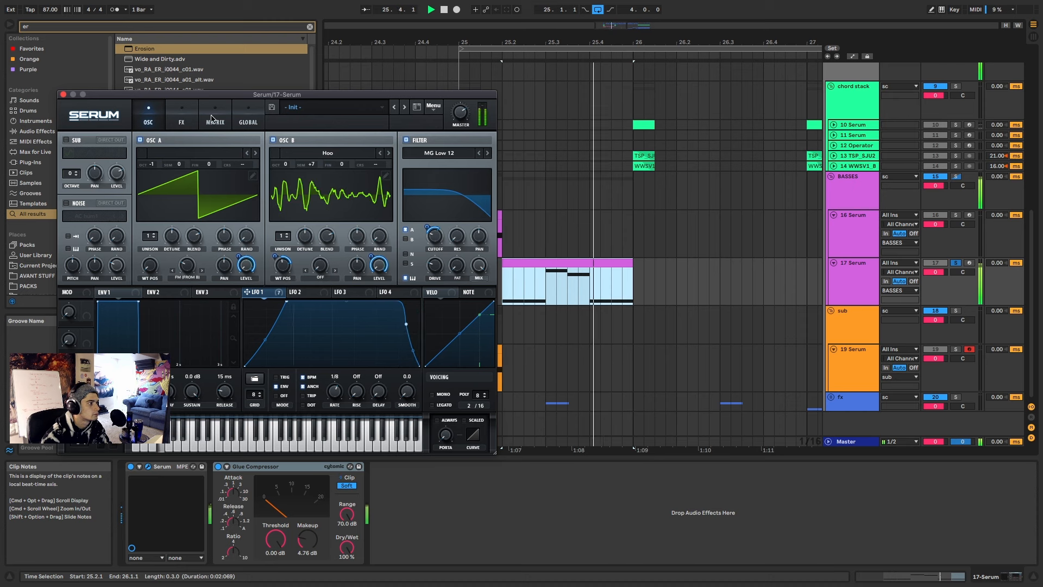
Step: Enable the EQ in the second Serum bass's effects and place it before the compressor
click(177, 113)
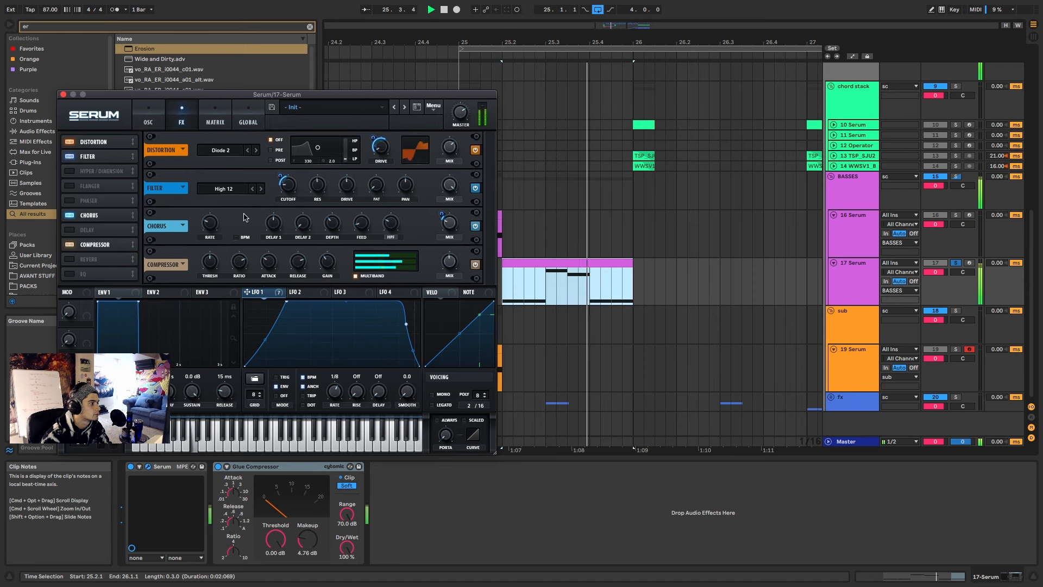
click(72, 274)
drag(111, 271, 115, 238)
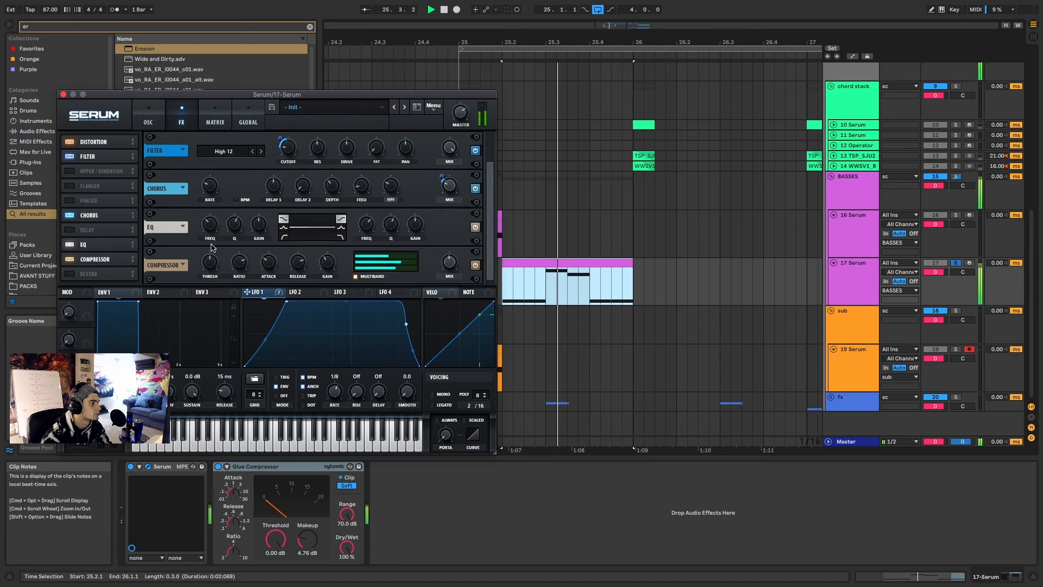
Step: Set the EQ's high band to low-pass with a Q of 30% and modulate its frequency with LFO 1
click(341, 237)
drag(390, 225, 387, 262)
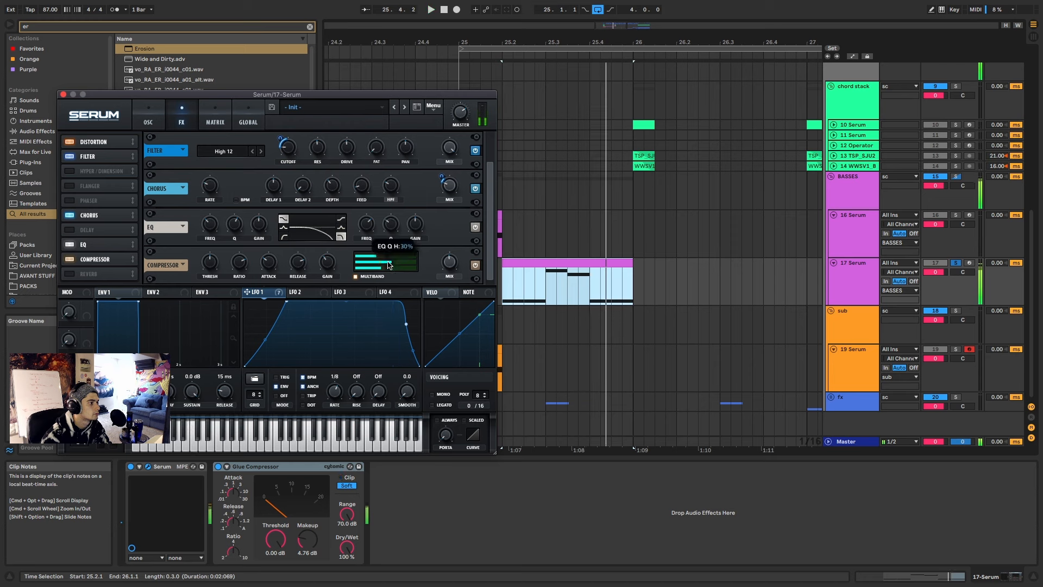
key(space)
drag(266, 294, 367, 226)
Step: Unsolo the second bass track and play both bass clips in the full mix from bar 25
key(space)
key(space)
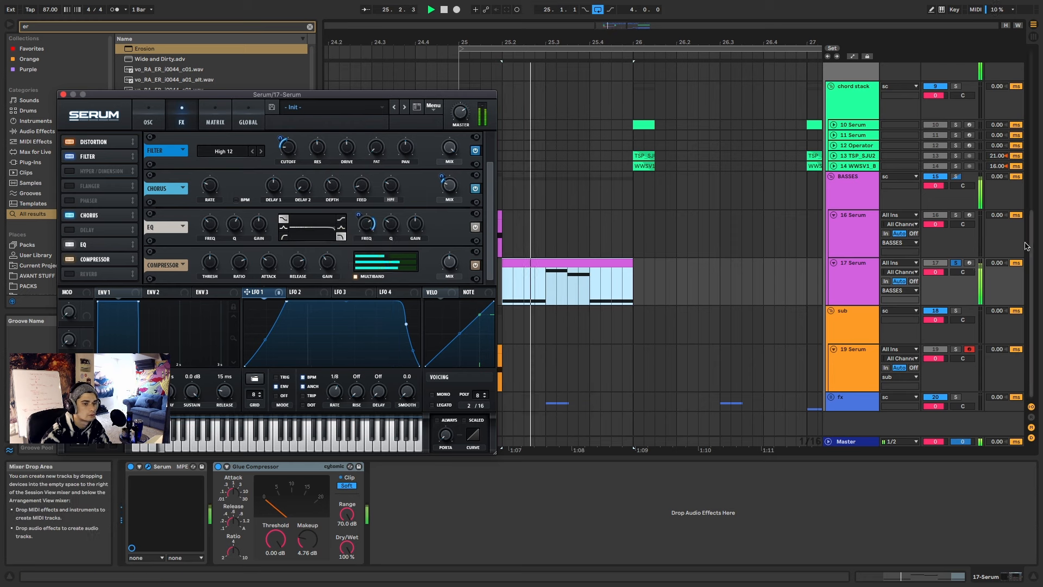
click(998, 263)
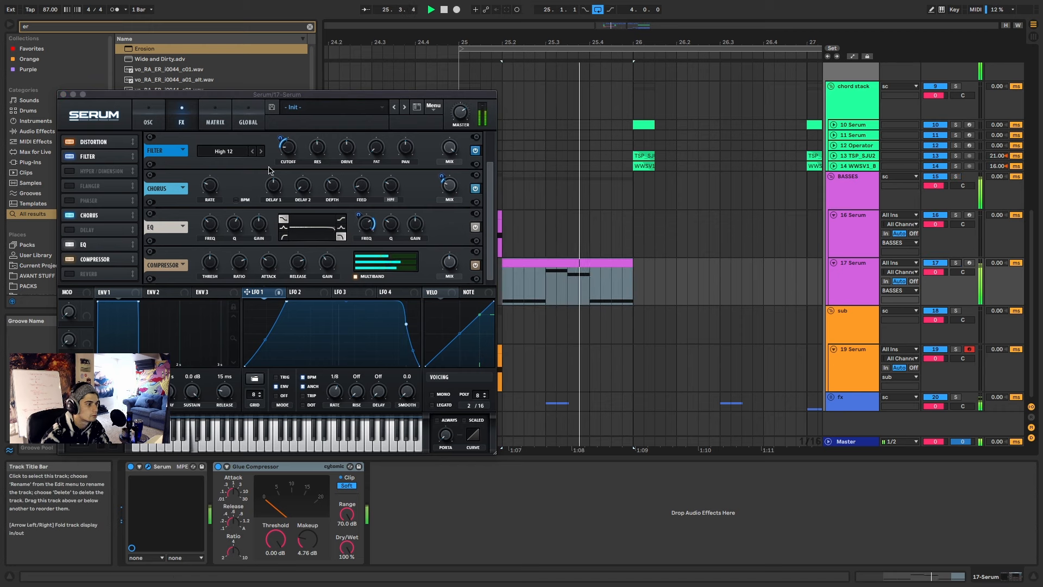
click(453, 268)
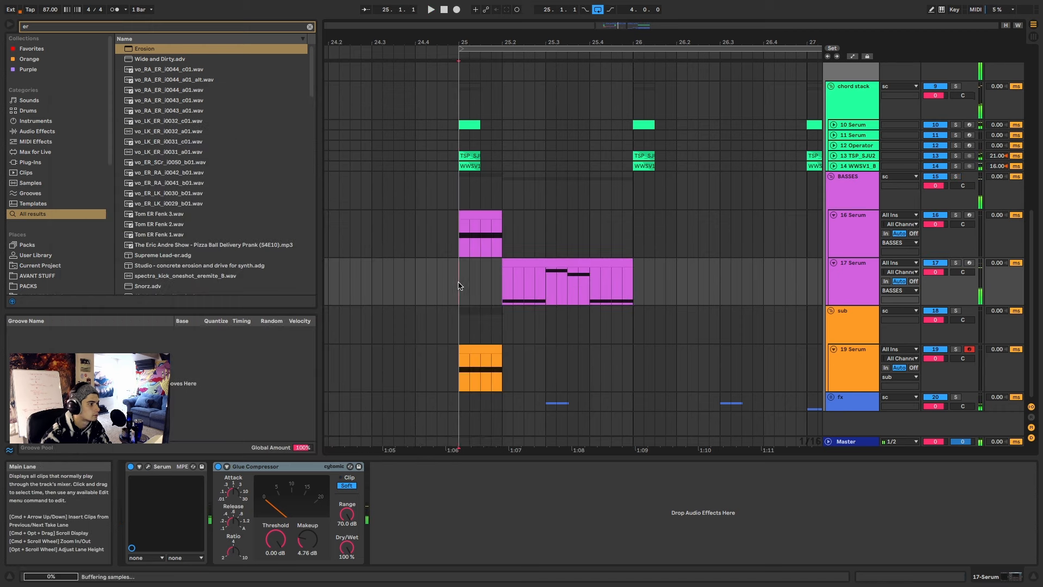
Step: Open the first bass track's Serum effects and increase the modulation amount on the chorus mix
click(491, 212)
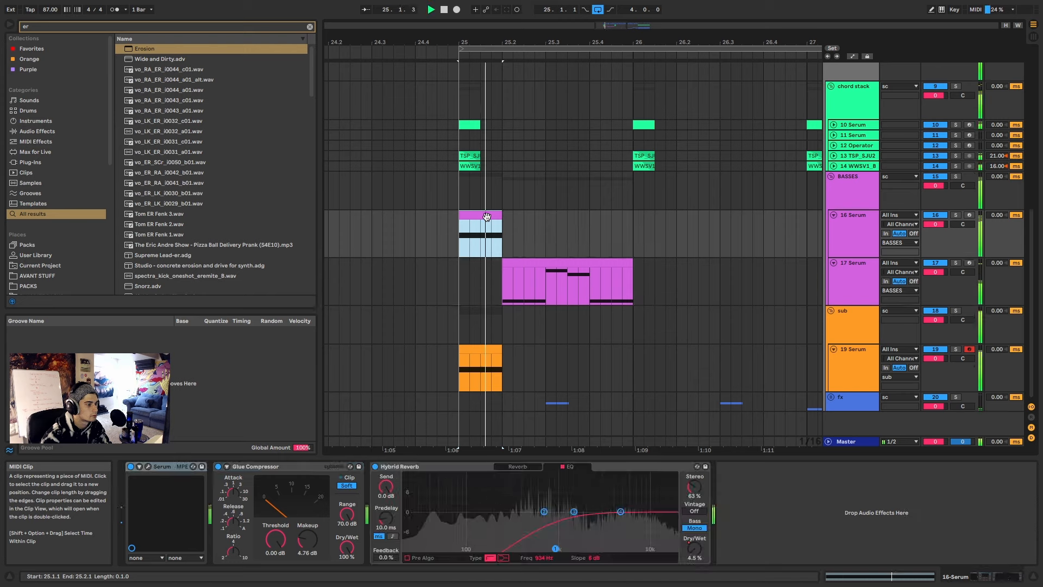
click(518, 466)
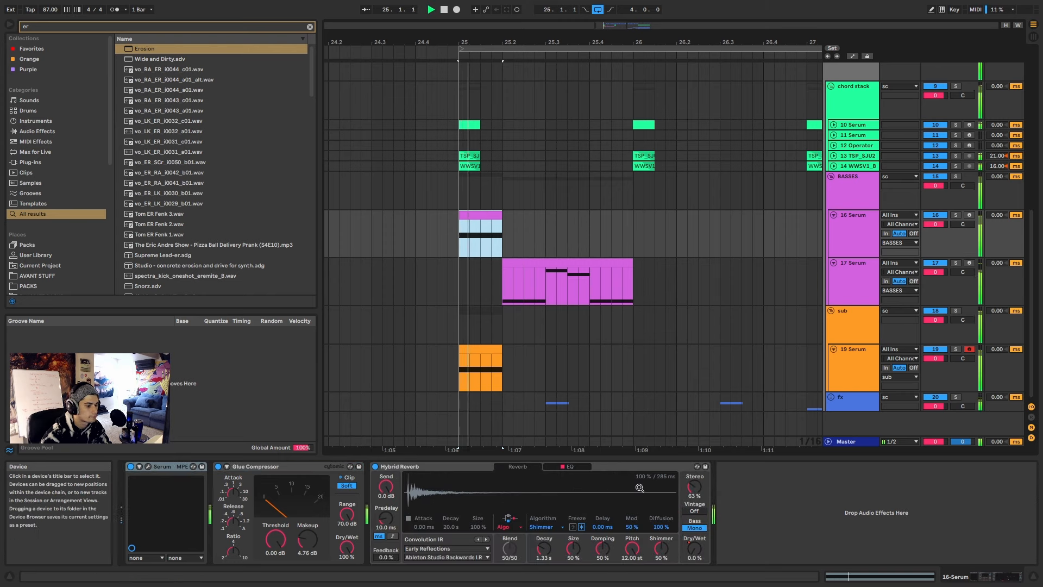
click(148, 466)
key(space)
click(182, 118)
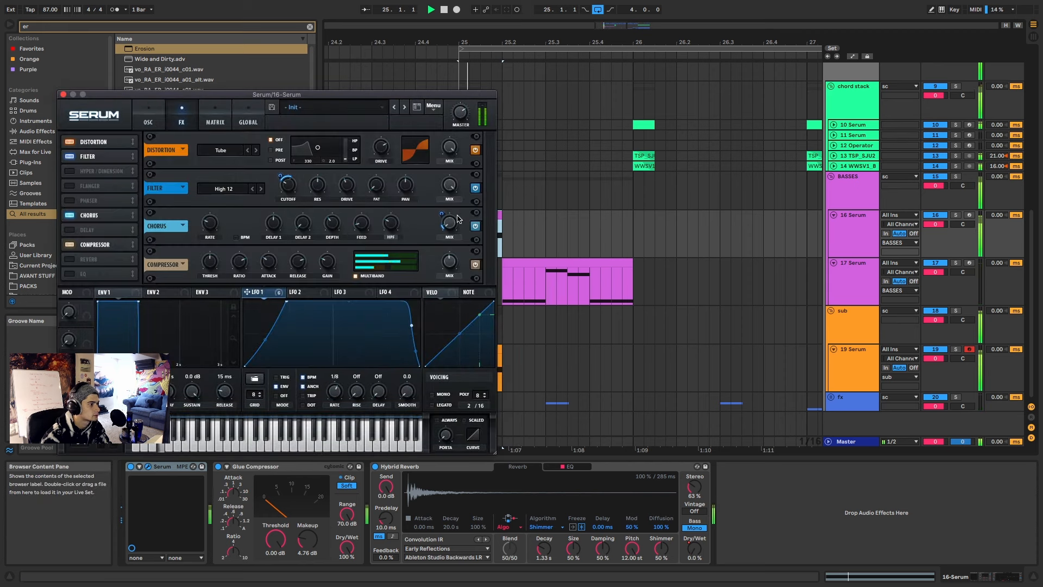
drag(445, 217, 448, 213)
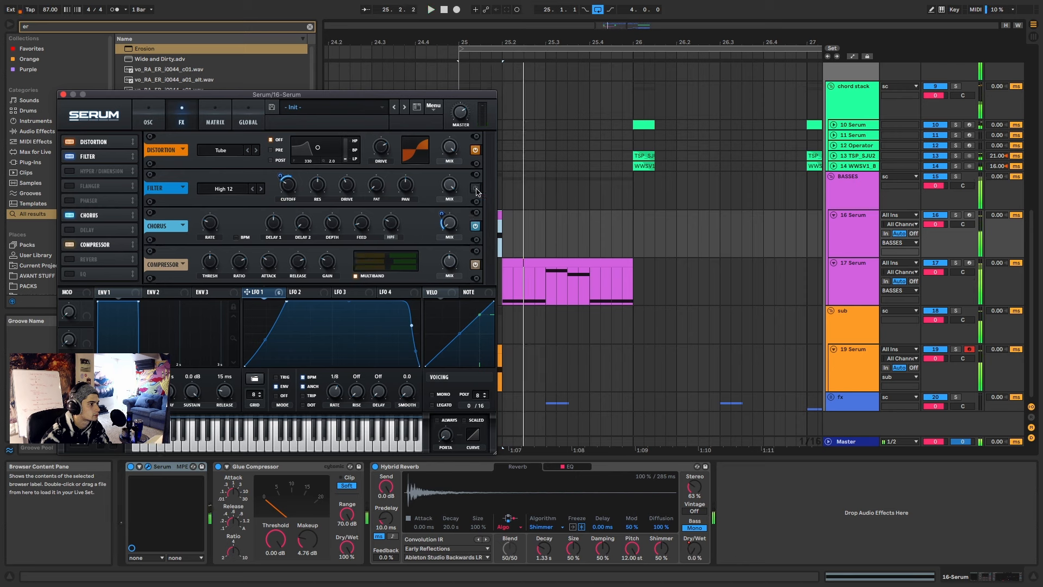
Step: Compare the first Serum bass with oscillator B switched off and on during playback
click(148, 118)
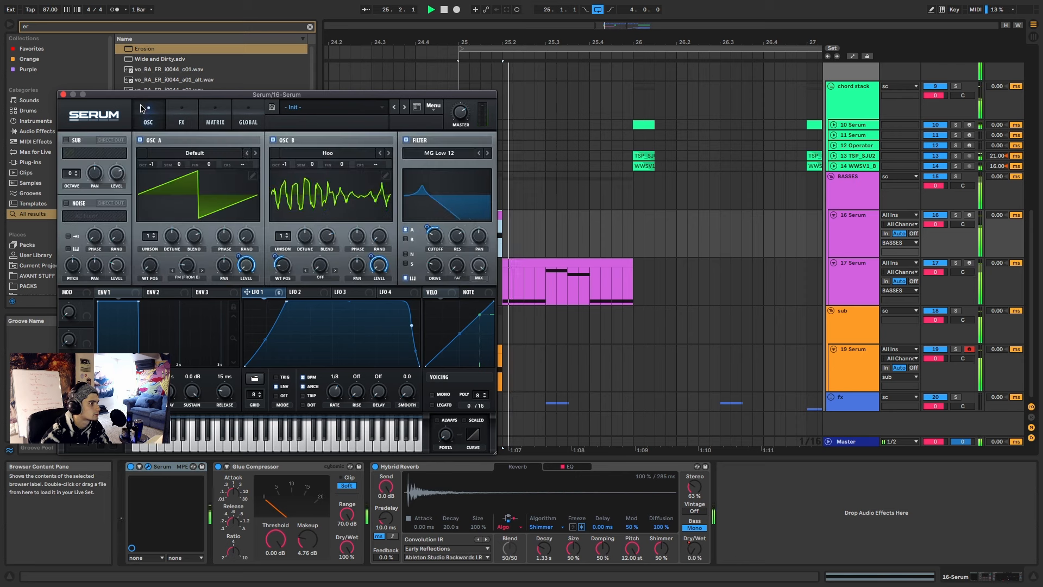
click(272, 140)
key(space)
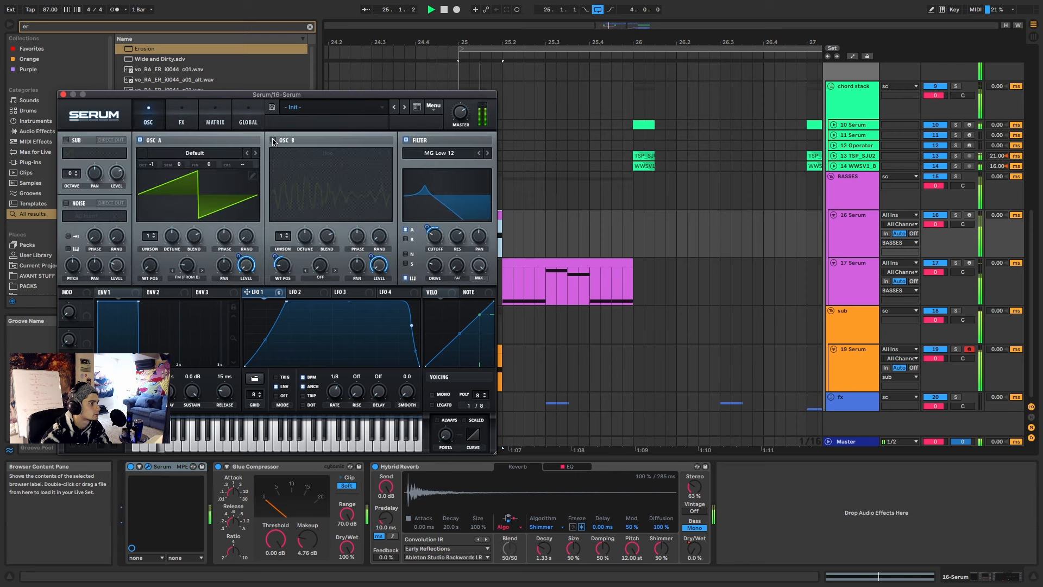
click(273, 140)
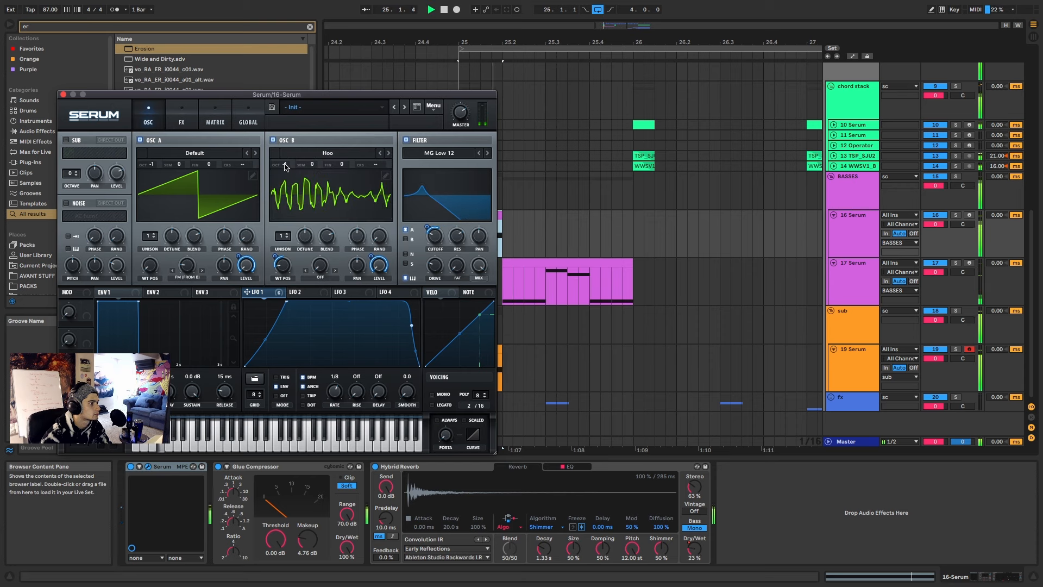
Step: Try oscillator B of the first Serum bass at octave 0 and +2 semitones, and return it to octave -1 and 0 semitones
key(space)
key(space)
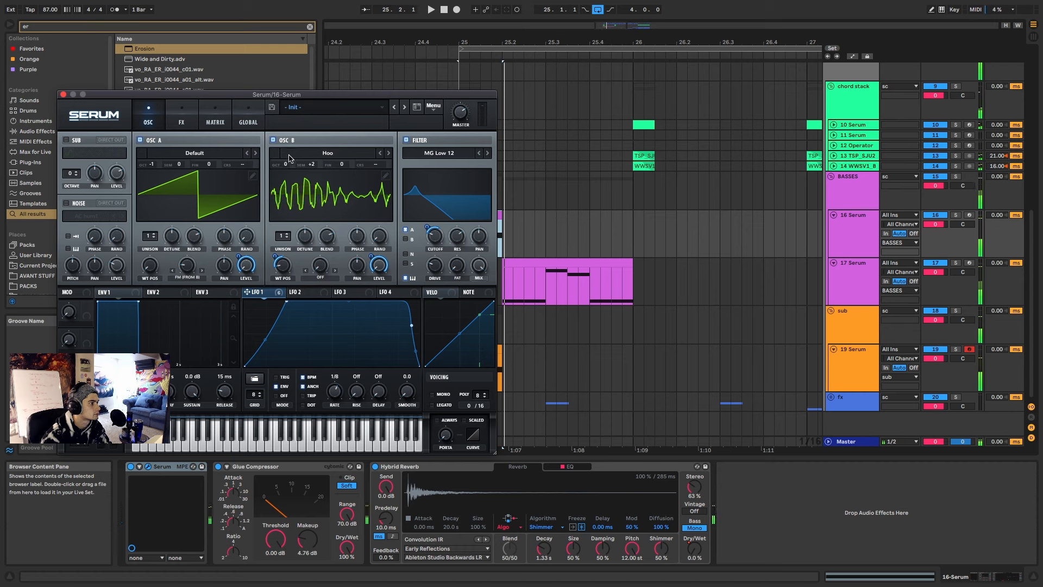
scroll(315, 165, up, 1)
key(space)
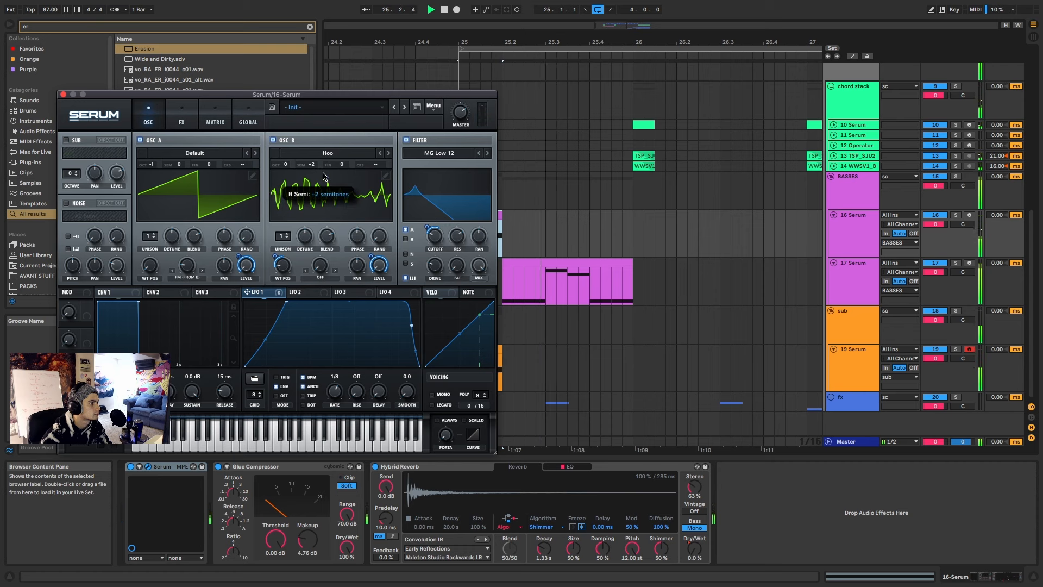
drag(320, 189, 285, 170)
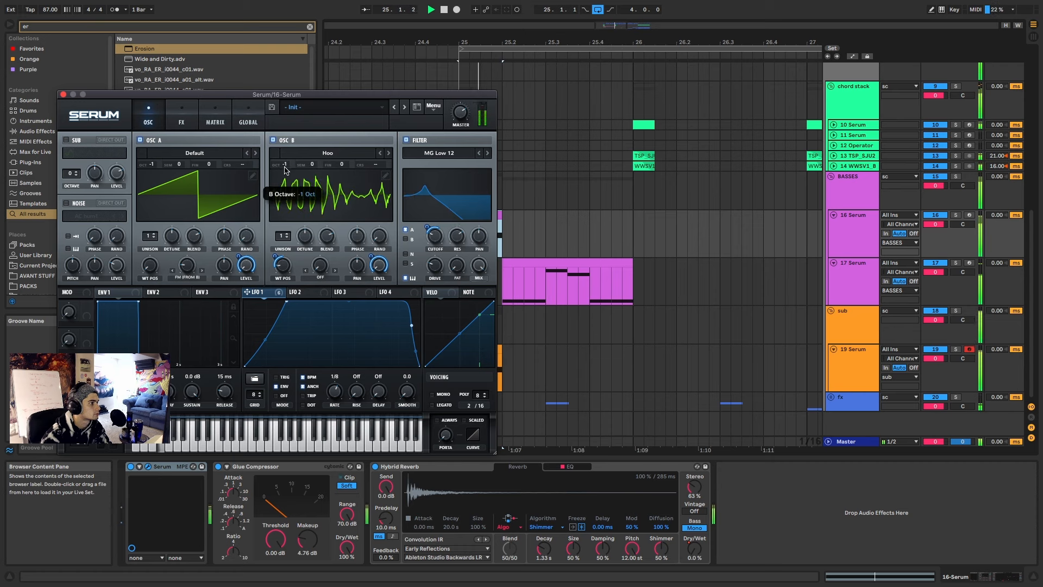
key(space)
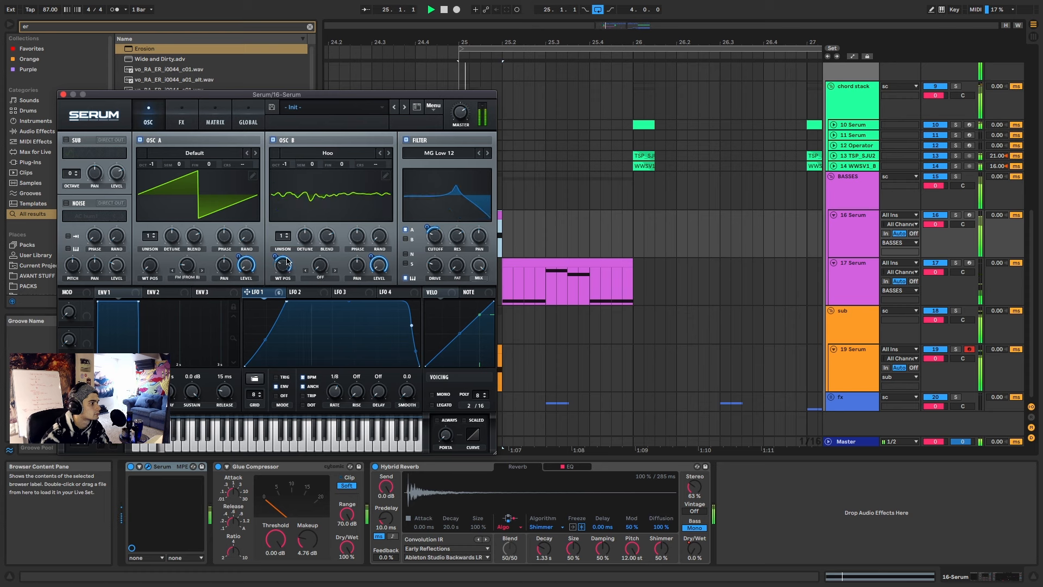
click(184, 120)
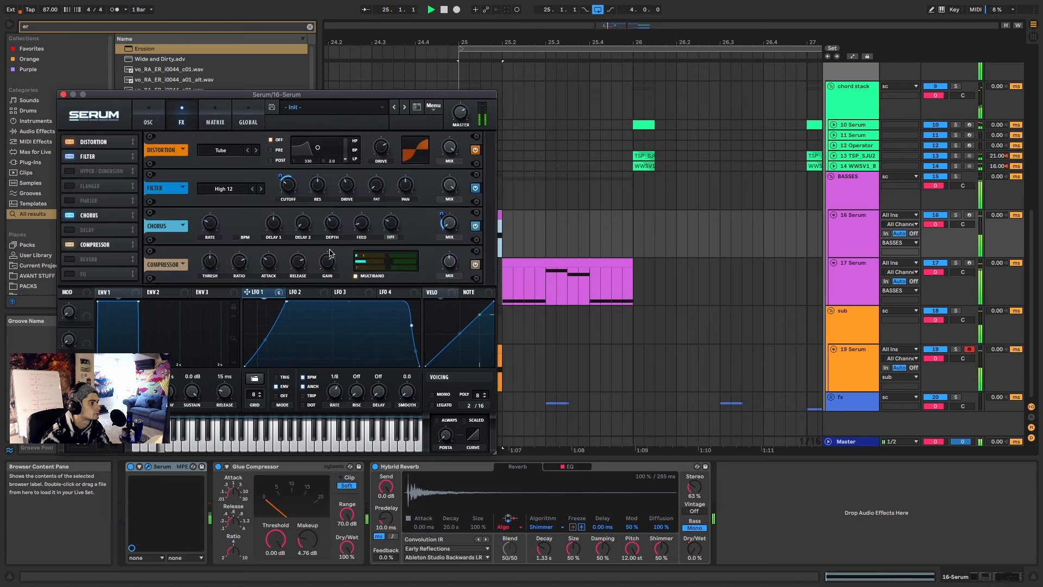
Step: Play the second bass clip and adjust the High 12 filter's cutoff in that track's Serum effects
click(537, 262)
key(space)
key(space)
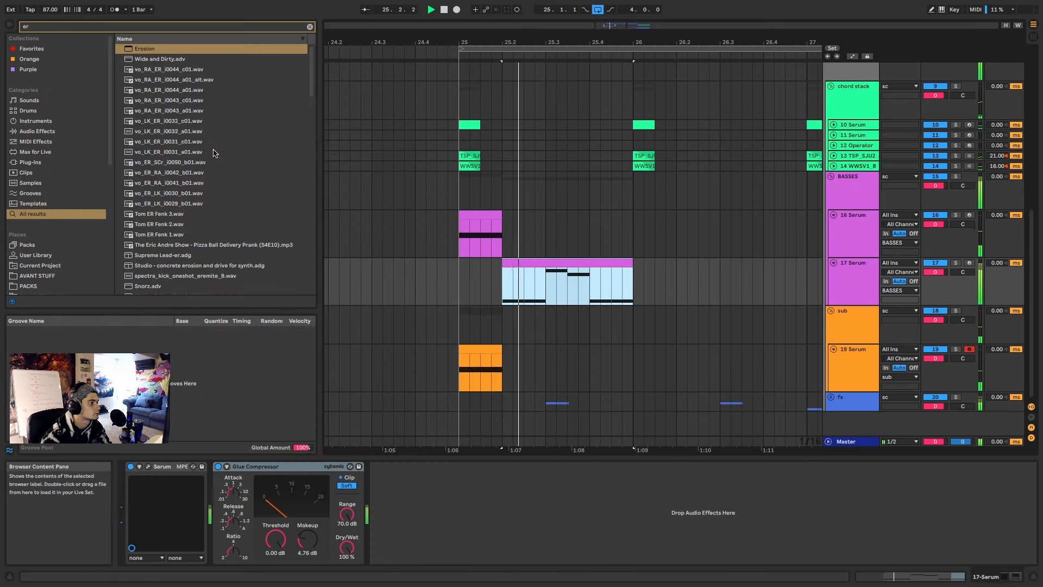
key(space)
key(space)
click(147, 465)
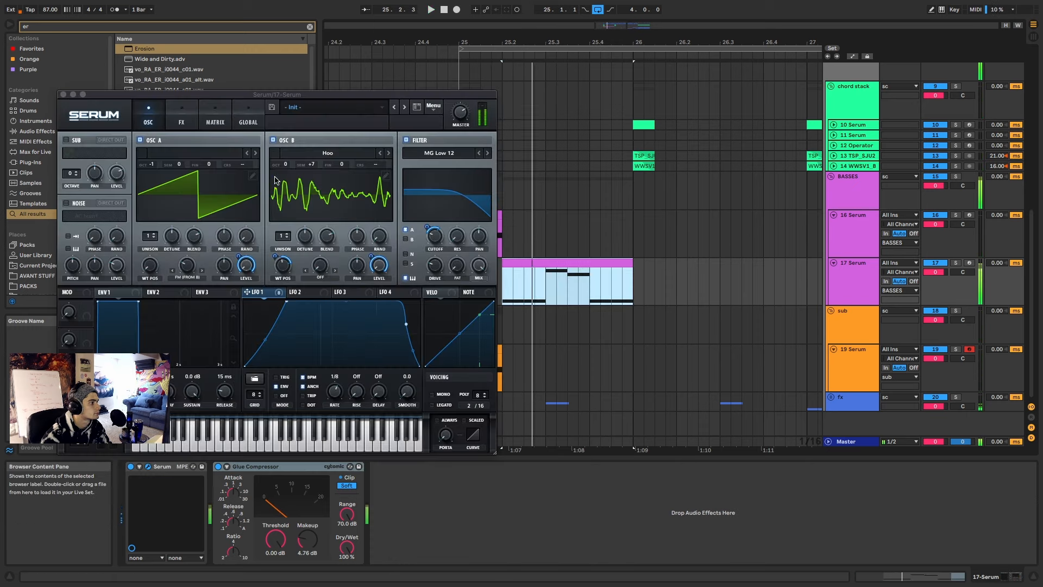
click(181, 123)
drag(294, 190, 289, 187)
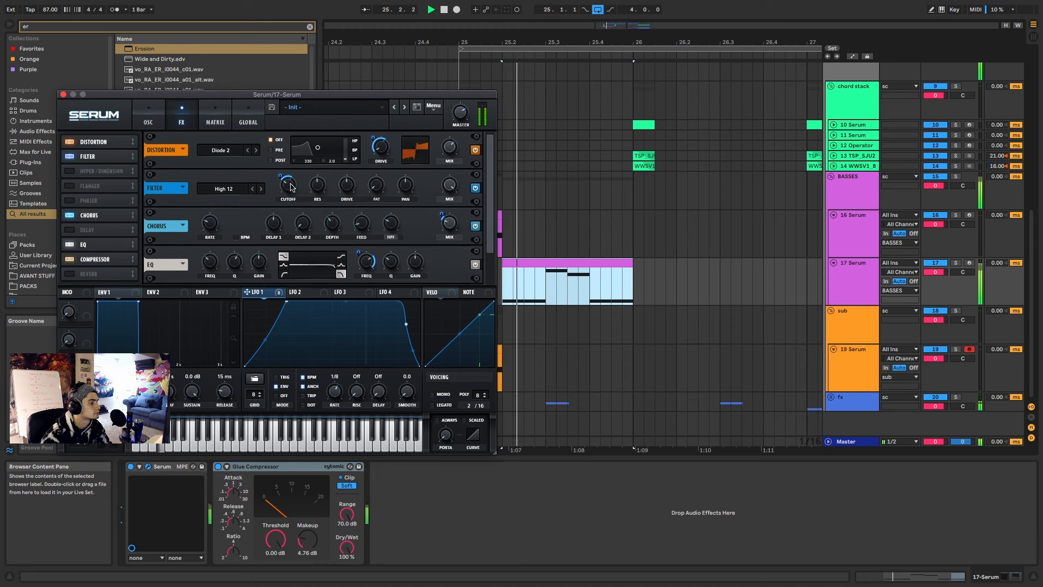
Step: Check the second Serum bass's oscillators, close the synth window and replay its clip in the full mix
click(148, 118)
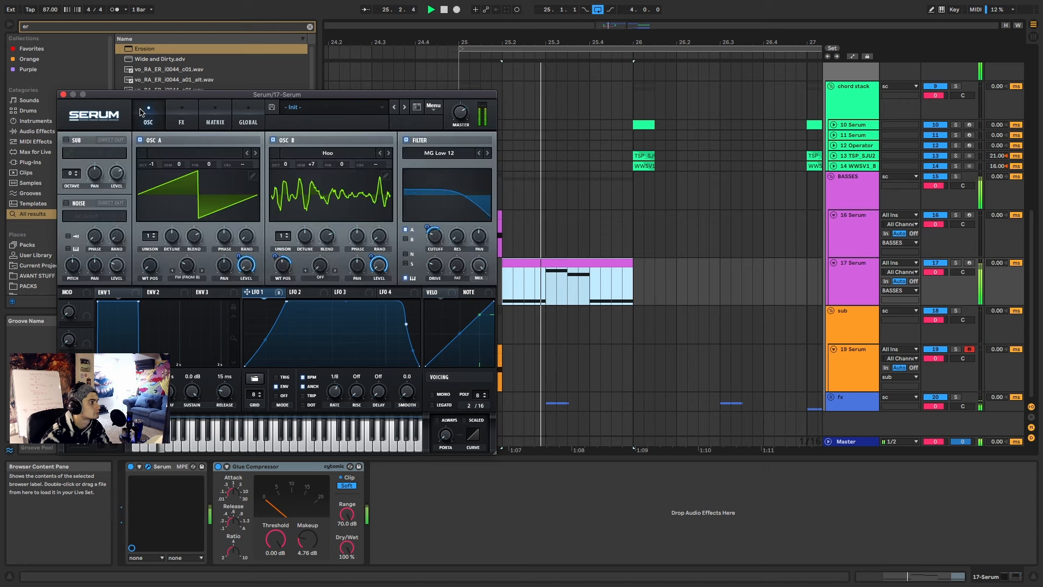
click(568, 264)
key(a)
key(a)
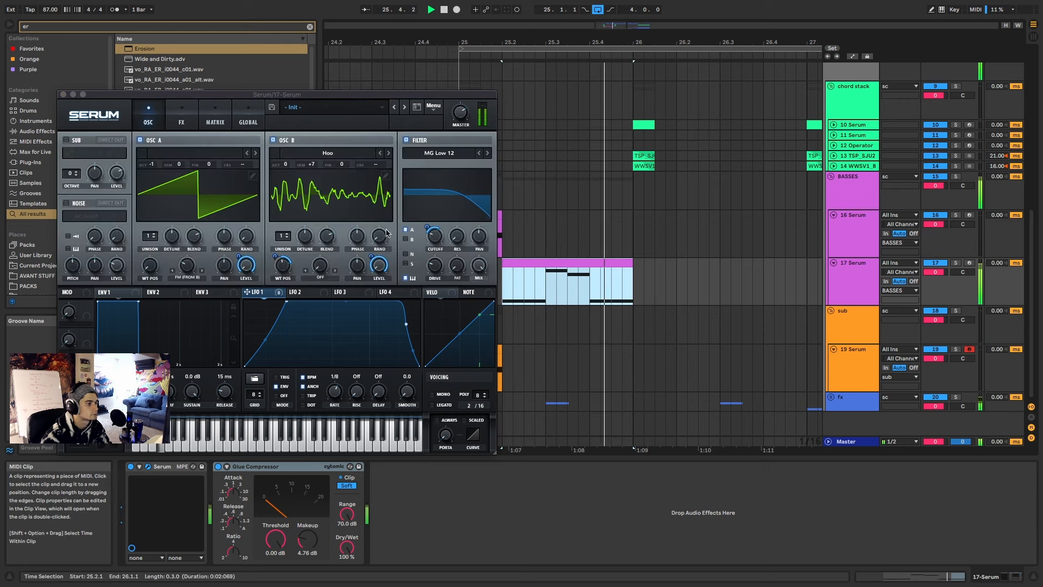
click(63, 95)
key(space)
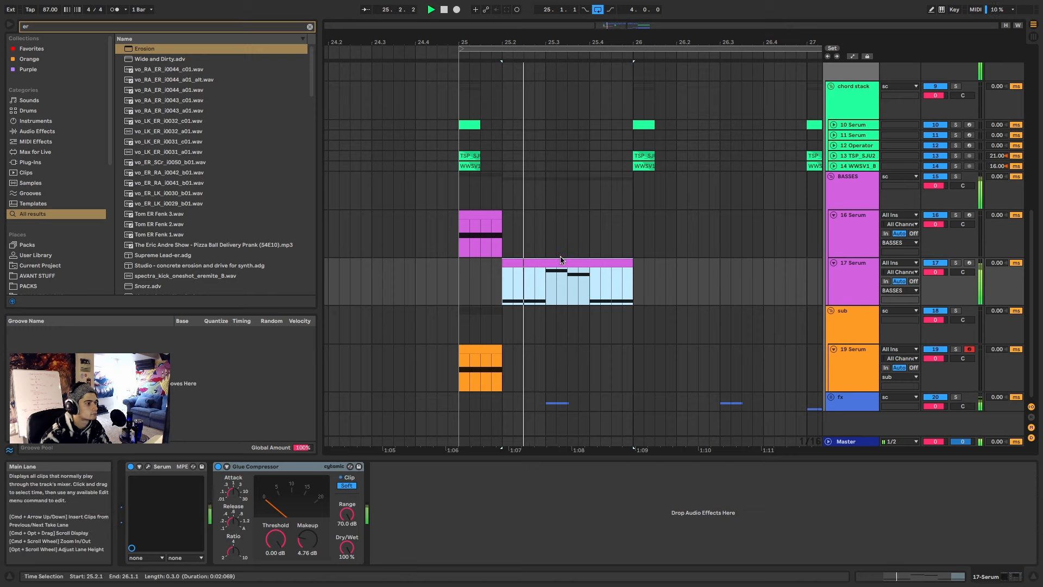
Step: Copy the second bass clip onto the sub Serum track at 25.2 and shorten all its notes to leave small gaps
drag(558, 263, 558, 352)
key(space)
key(space)
double_click(559, 350)
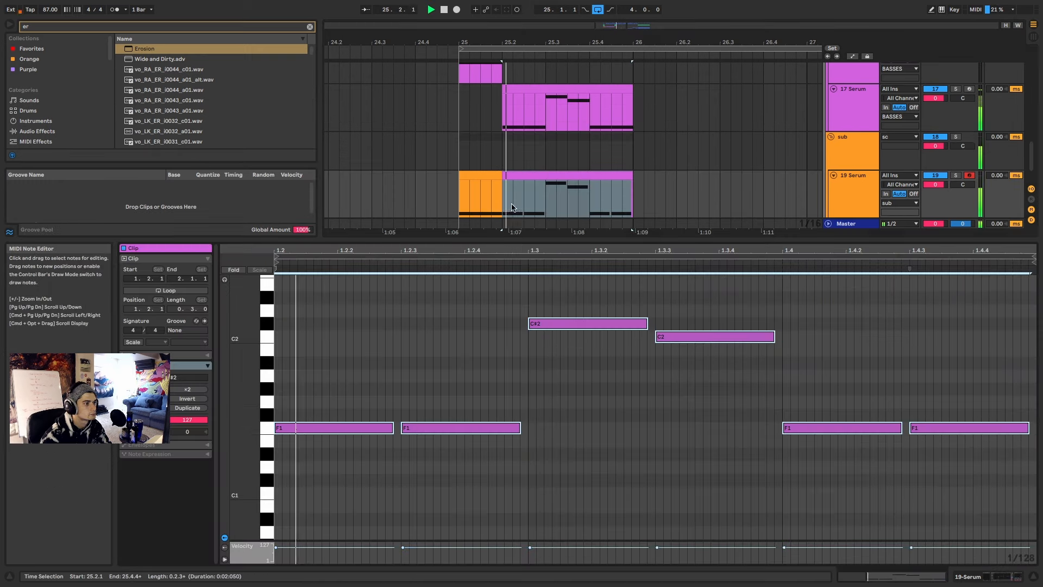
Step: Hide the clip editor and shorten the first sub clip to end at 25.1.3
click(484, 178)
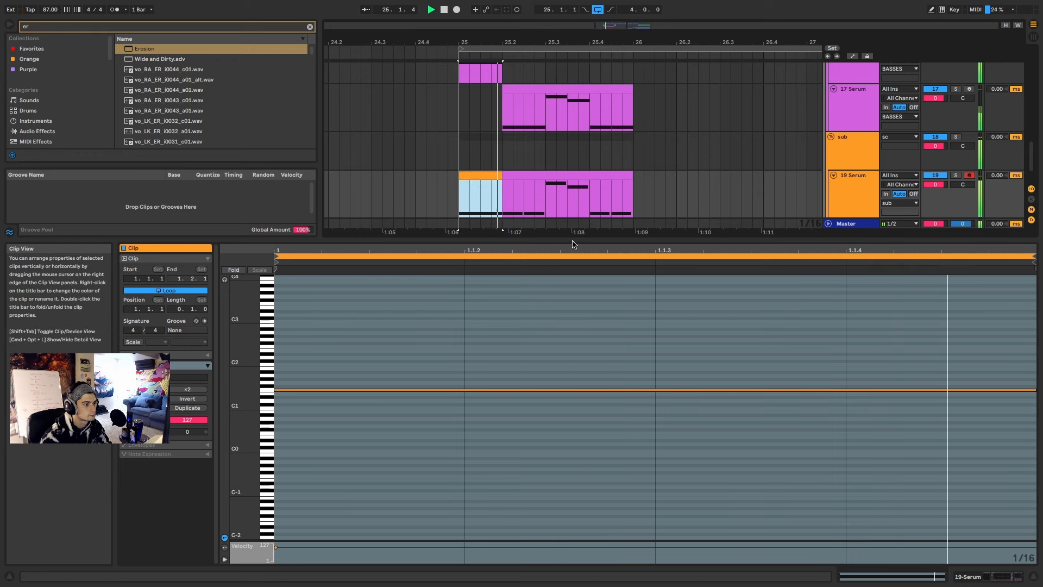
drag(574, 240, 559, 505)
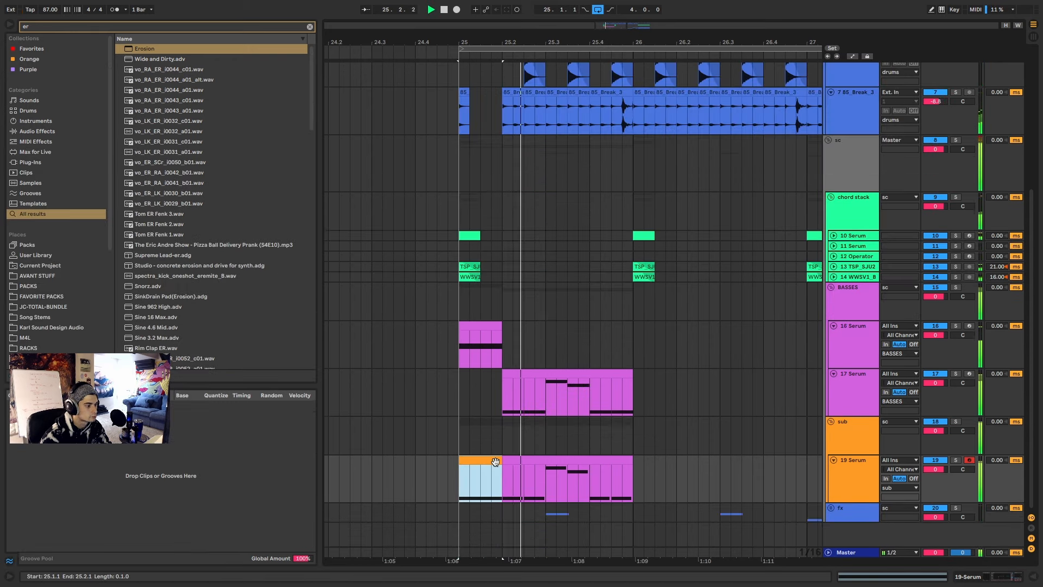
drag(501, 481, 481, 481)
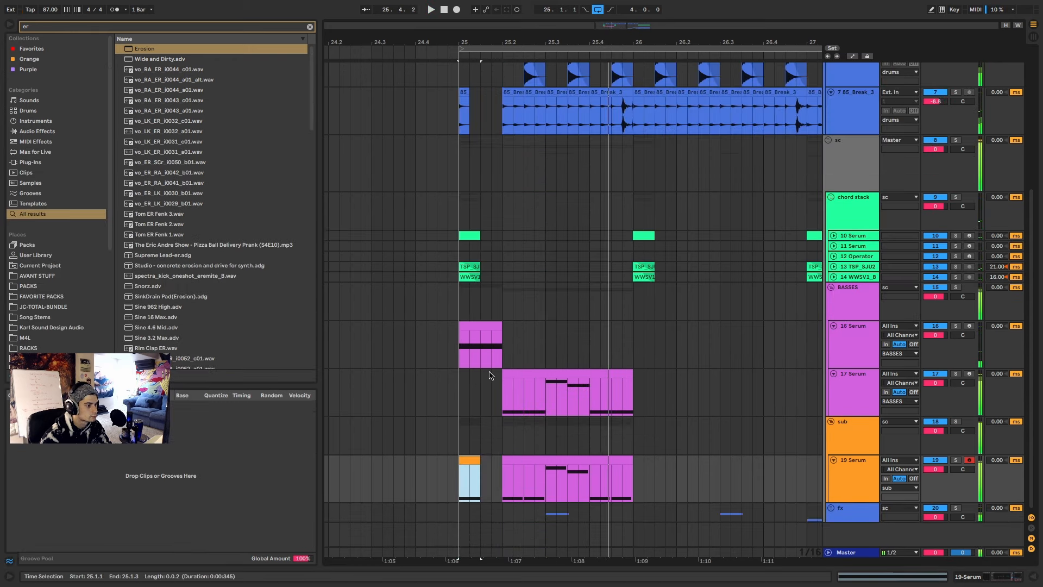
Step: Play the mix from bar 25, close the first bass's synth window, and review how the drum clips sit with the basses
click(482, 333)
scroll(523, 268, up, 3)
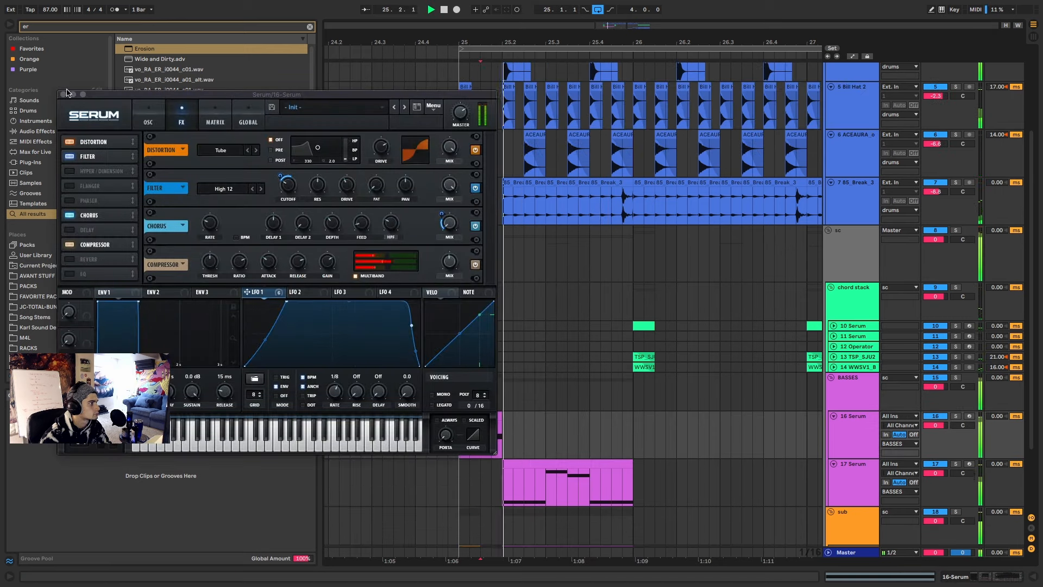
click(64, 94)
scroll(485, 163, up, 3)
drag(509, 179, 492, 182)
click(465, 196)
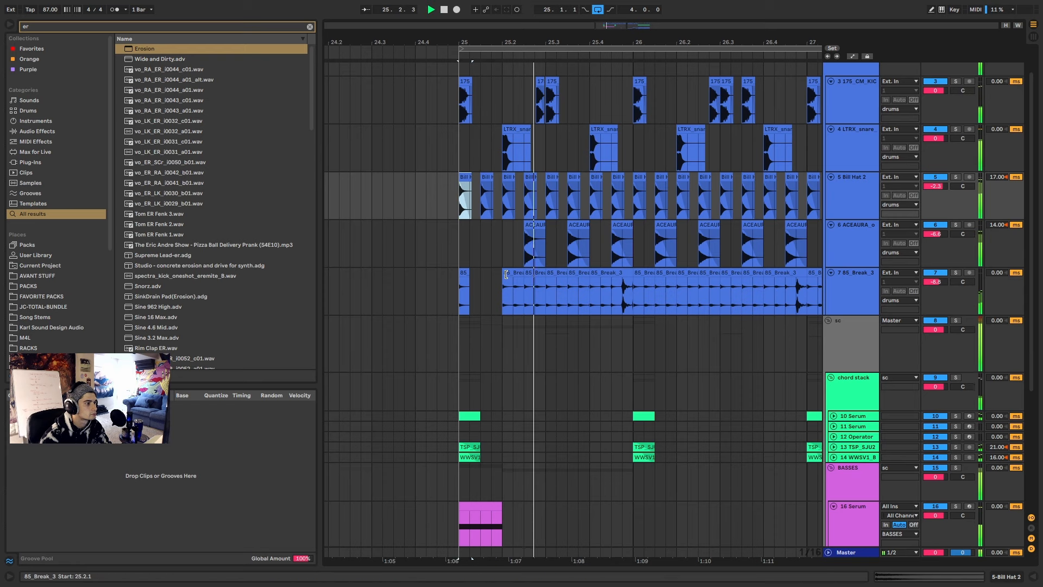
click(465, 274)
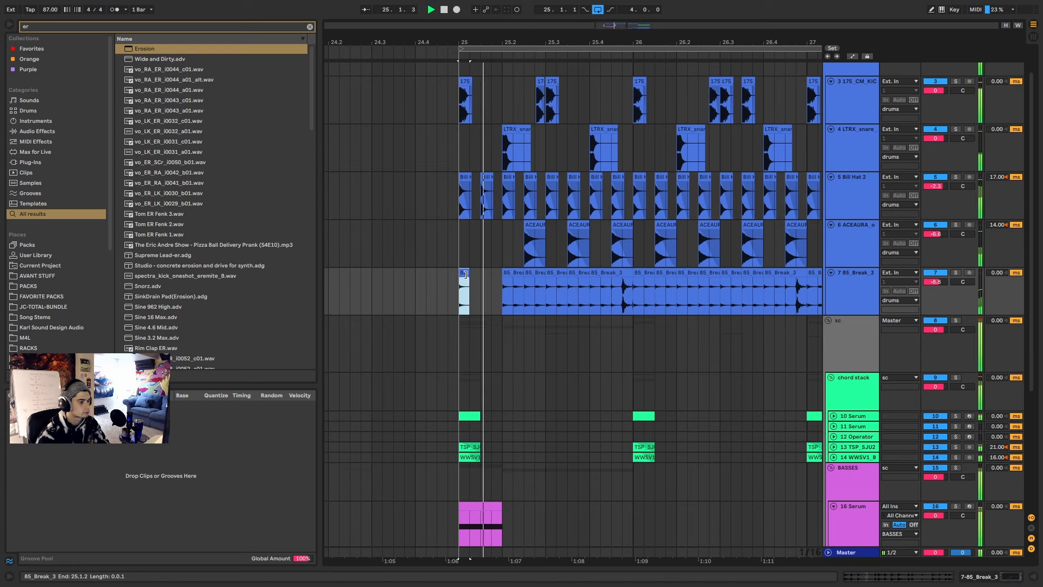
scroll(465, 275, down, 5)
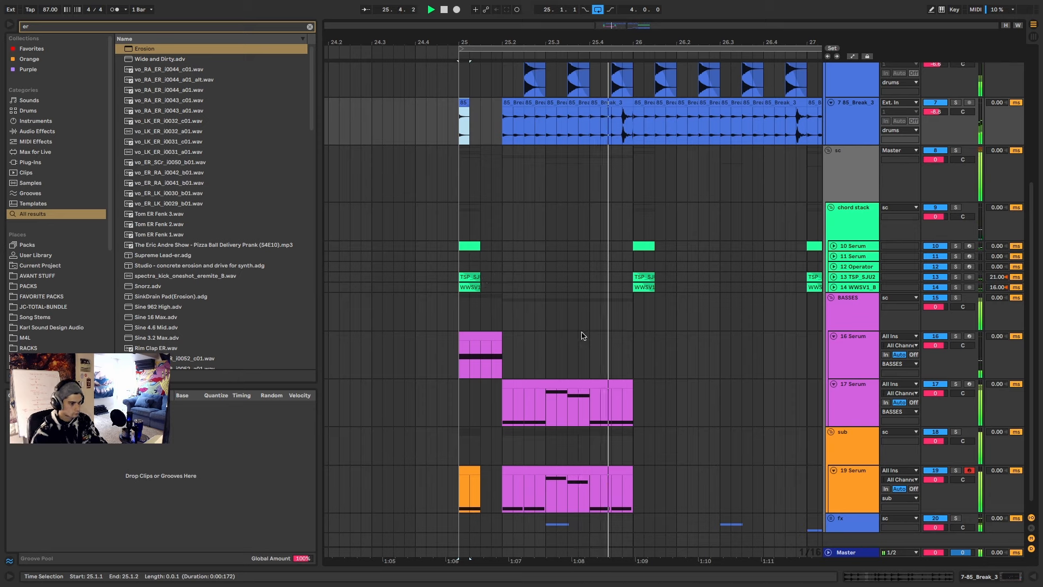
scroll(581, 335, down, 3)
scroll(594, 348, down, 1)
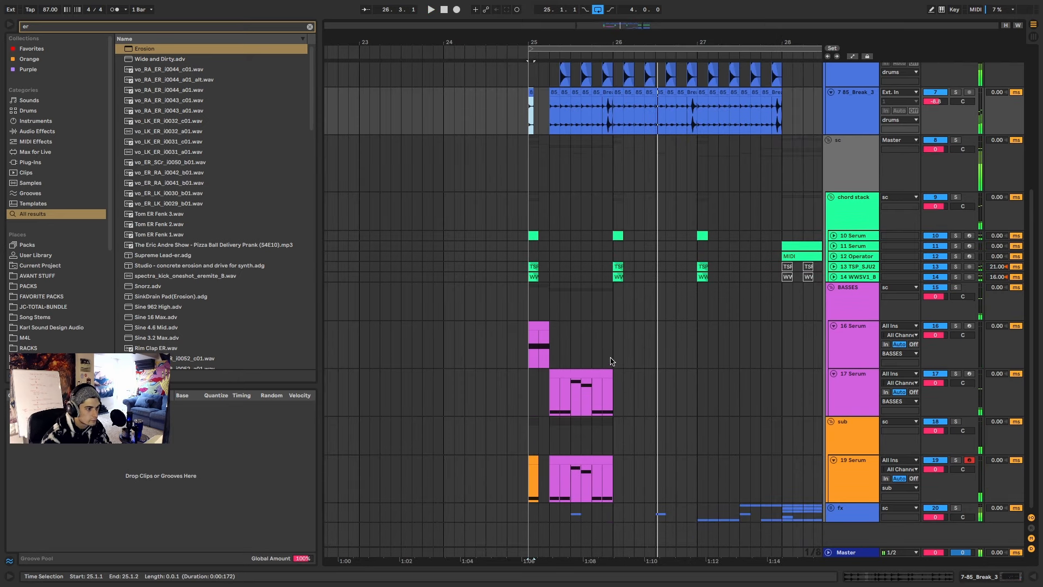
Step: Stop playback and duplicate the first bass clip and the short first sub clip from bar 25 to bar 26
key(space)
drag(611, 359, 530, 341)
key(super+d)
click(527, 461)
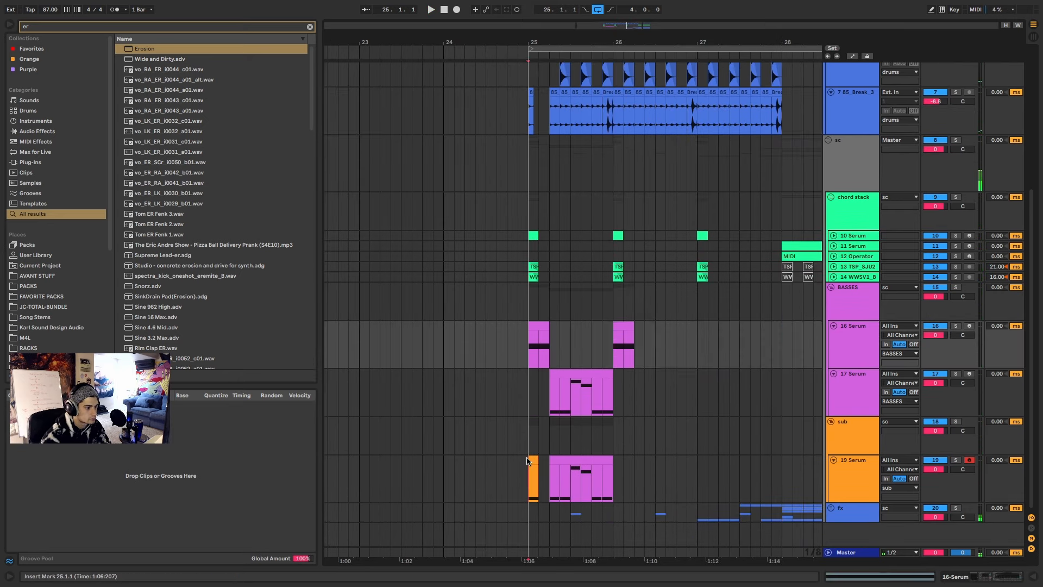
click(528, 462)
key(super+d)
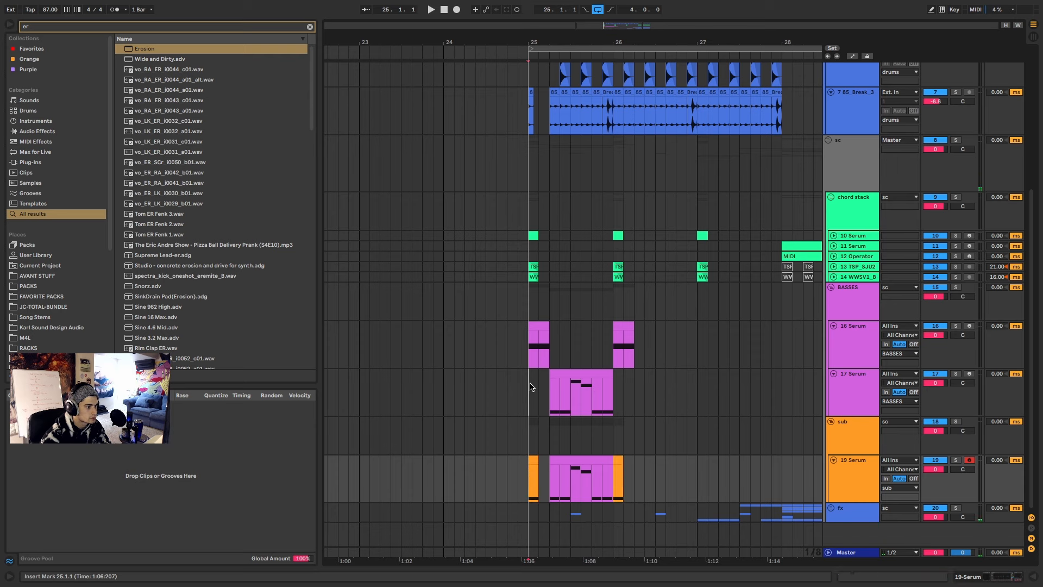
Step: Copy the second bass clip to 26.2.1 and play back the original and the copy
click(531, 386)
drag(619, 28, 619, 28)
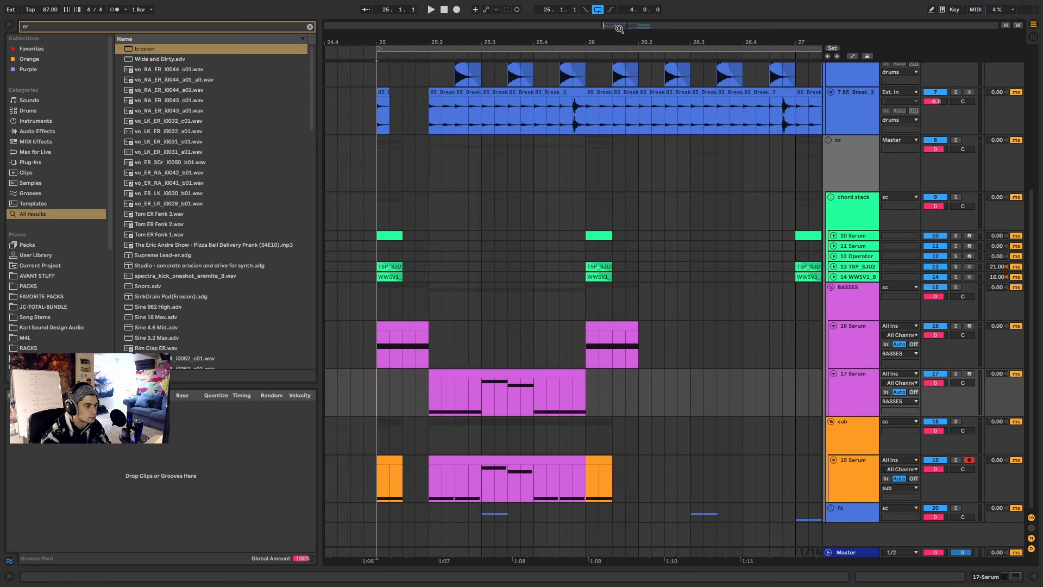
click(608, 327)
click(521, 373)
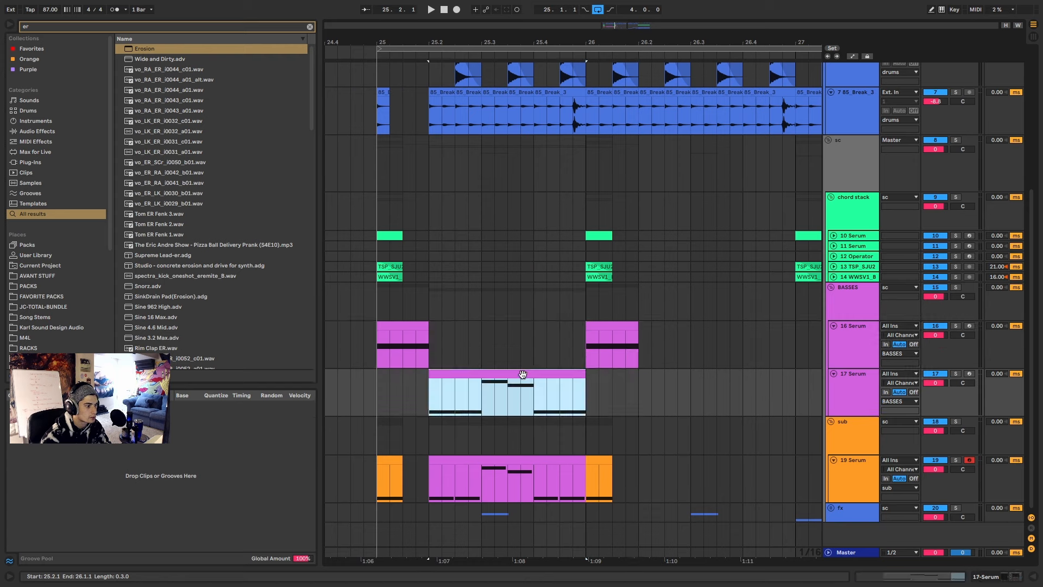
scroll(515, 373, down, 3)
drag(511, 373, 631, 376)
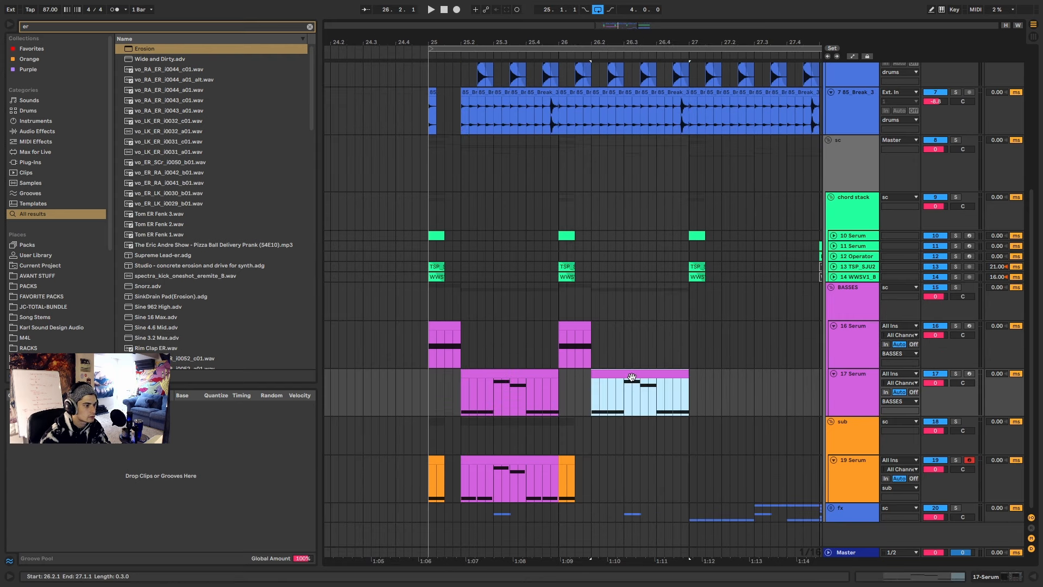
click(496, 373)
key(space)
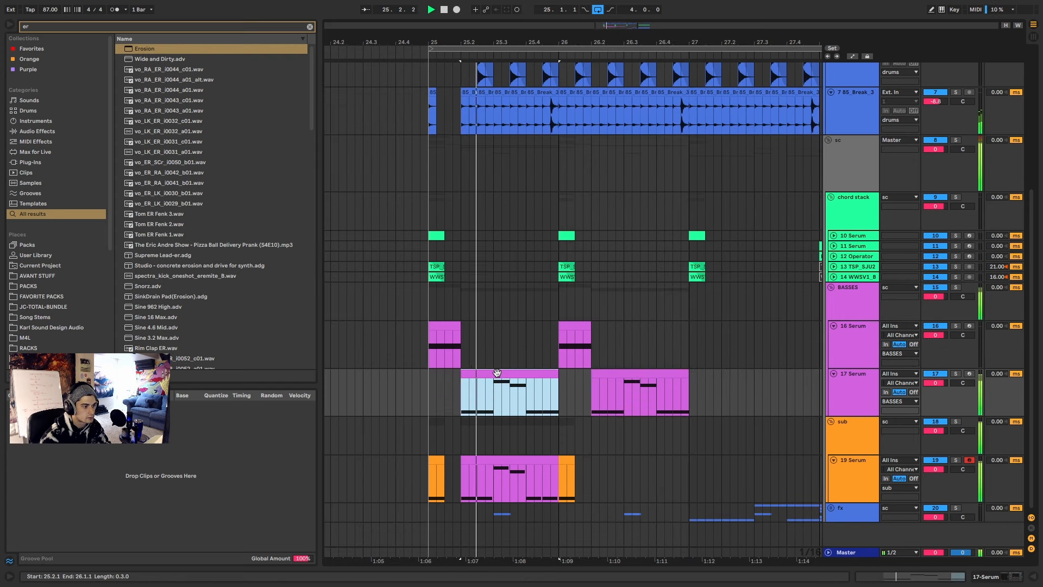
click(634, 374)
key(space)
Step: Open the copied second bass clip and lower its C#2 and C2 notes to F1 at their original timing
double_click(638, 373)
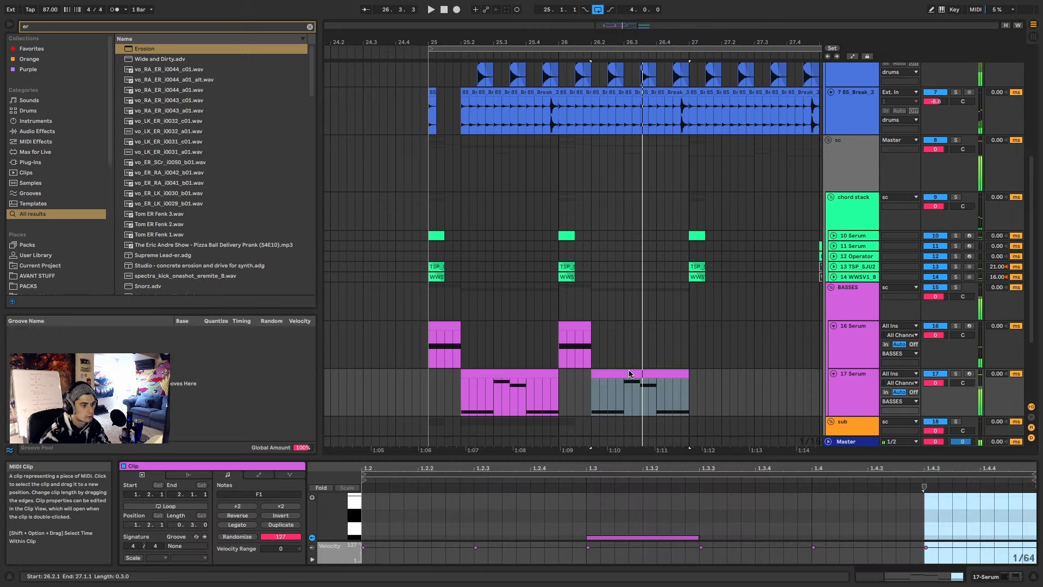
drag(619, 458, 671, 168)
drag(616, 228, 612, 279)
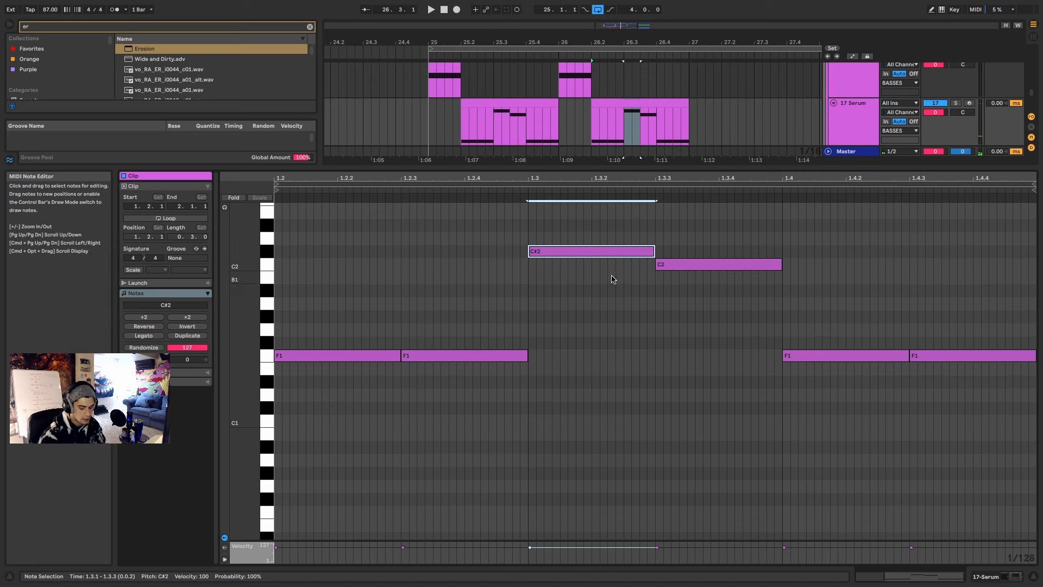
key(Down)
key(Left)
key(Down)
key(Down)
key(Down)
key(Down)
key(Down)
key(Down)
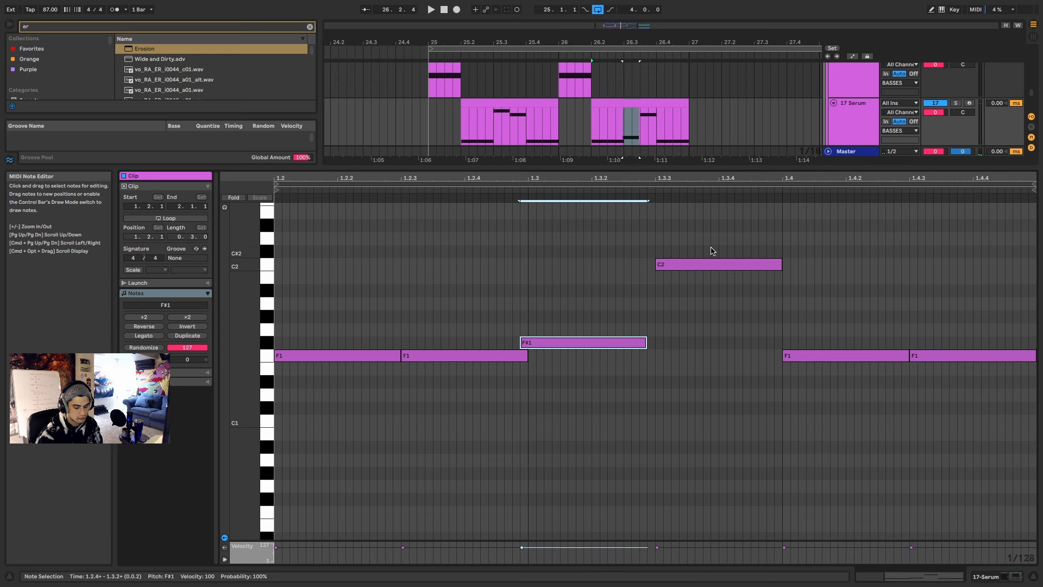
key(Down)
click(711, 264)
key(Down)
key(Down)
key(Down)
key(Down)
key(Down)
key(Down)
key(Down)
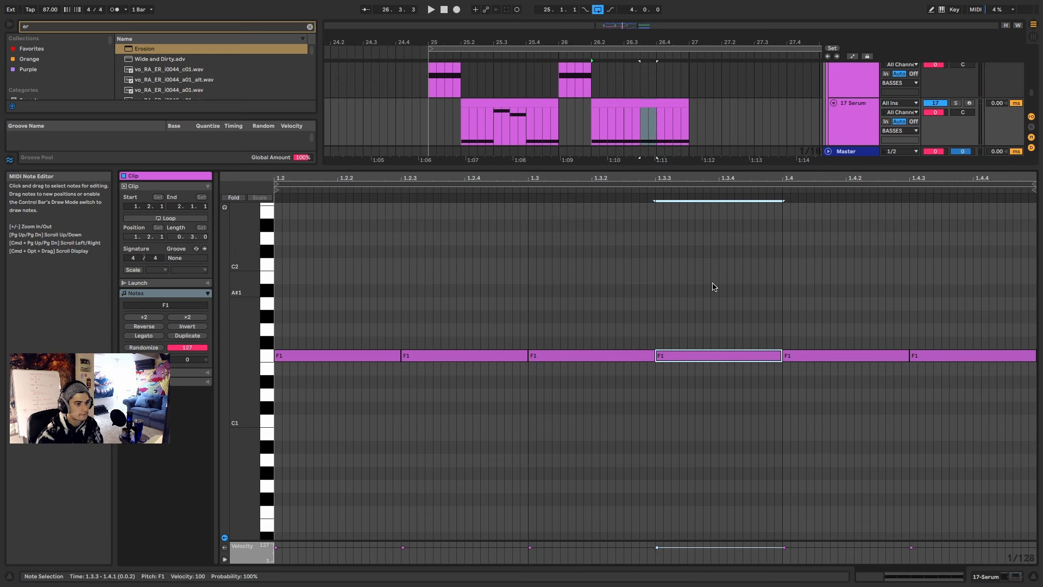
Step: Split the F1 note at 1.3.3 into two short notes with small gaps after each, and hide the clip editor
key(space)
click(742, 321)
click(755, 357)
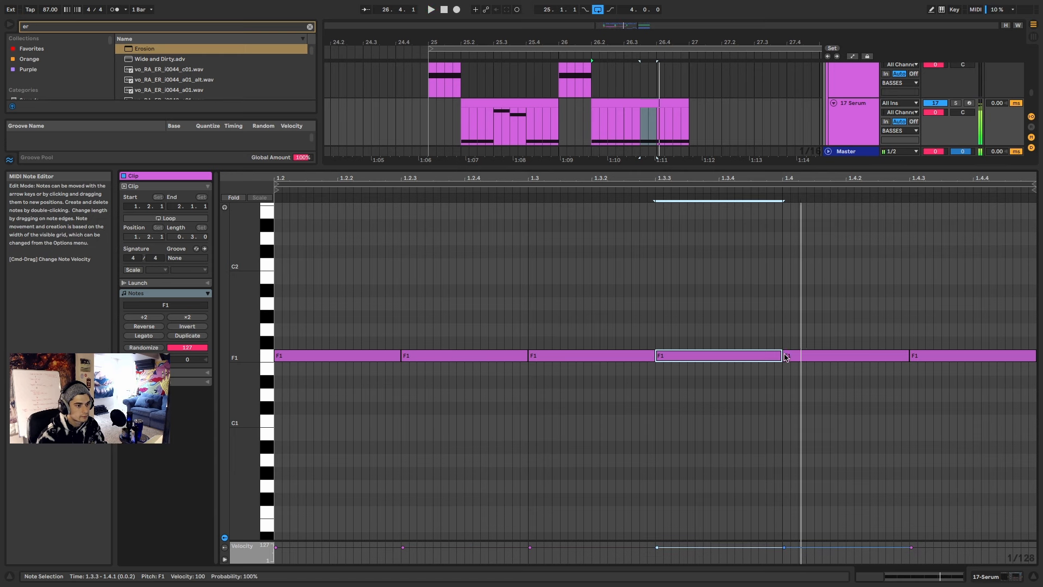
drag(780, 357, 757, 361)
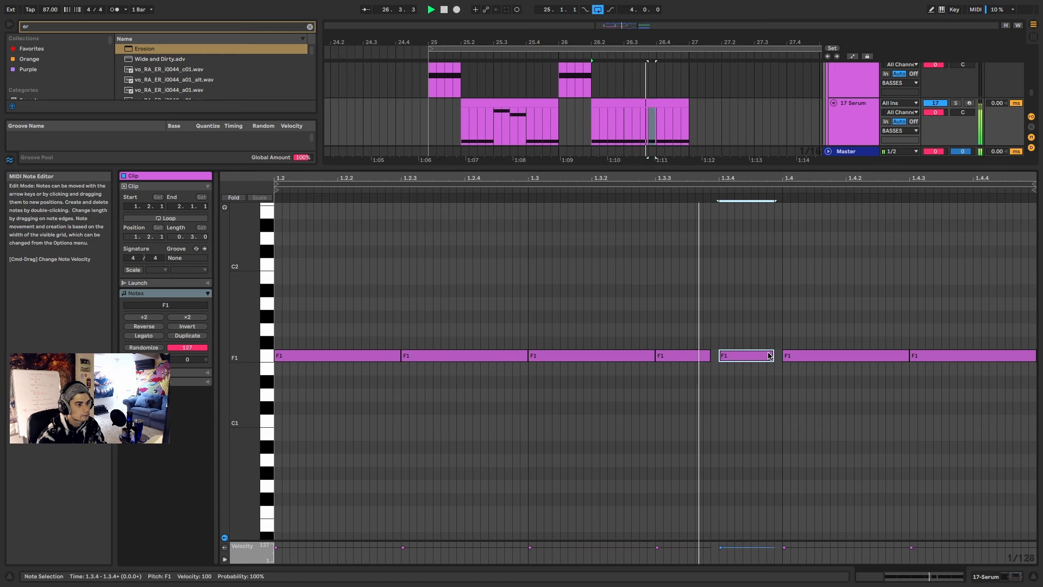
click(1003, 575)
Step: Duplicate bars 25–26 of both bass tracks to bar 27 and delete the copies that fall in bar 28
scroll(704, 298, down, 5)
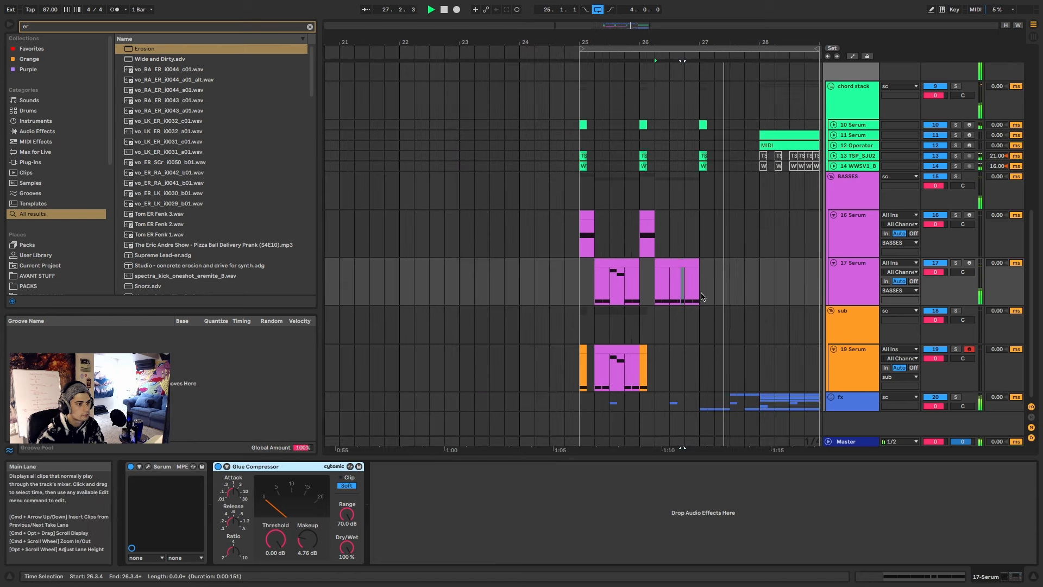
drag(703, 282, 581, 279)
key(super+d)
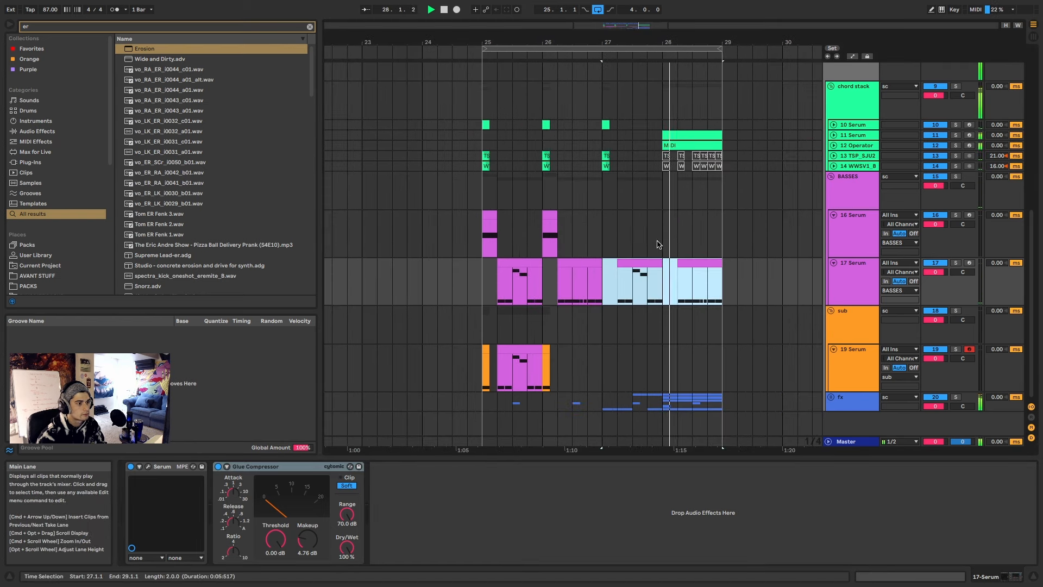
drag(611, 241, 484, 236)
key(super+d)
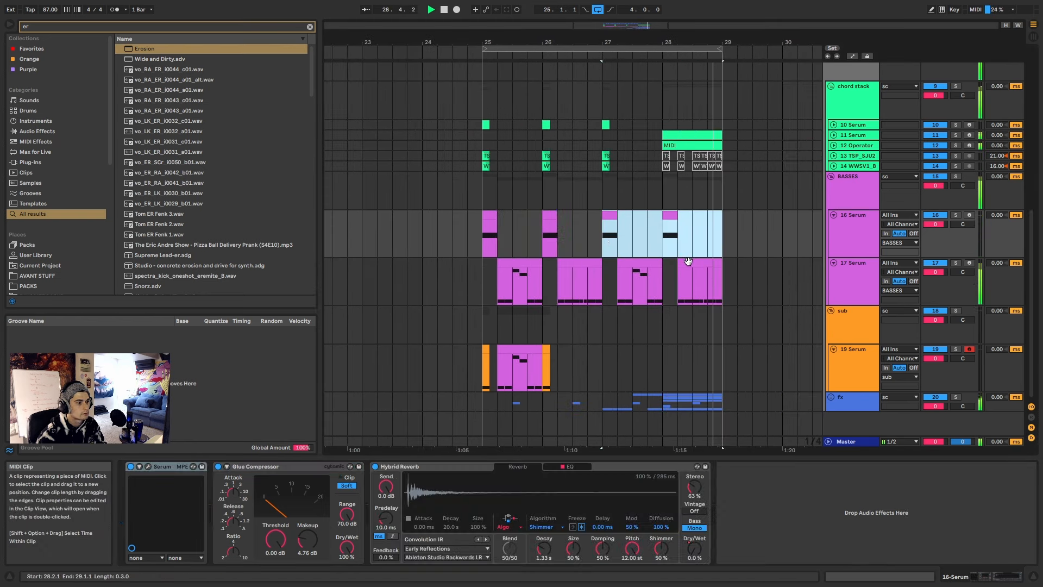
click(688, 261)
key(Delete)
click(667, 217)
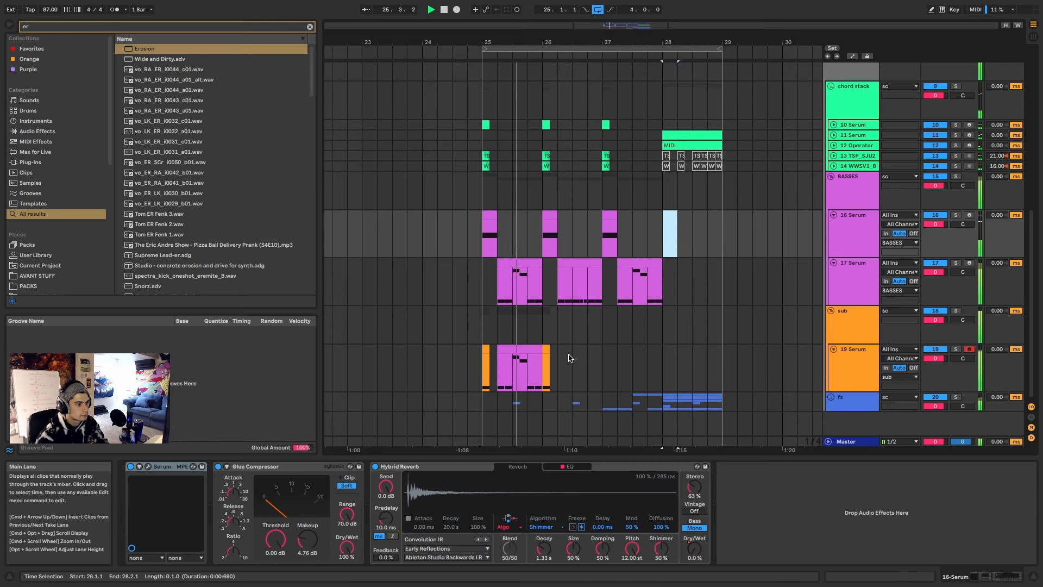
key(Delete)
Step: Copy the varied second bass clip to the sub track at 26.2, duplicate the sub's two bars to bar 27, and clear bar 28
click(522, 348)
drag(581, 263, 484, 360)
key(super+d)
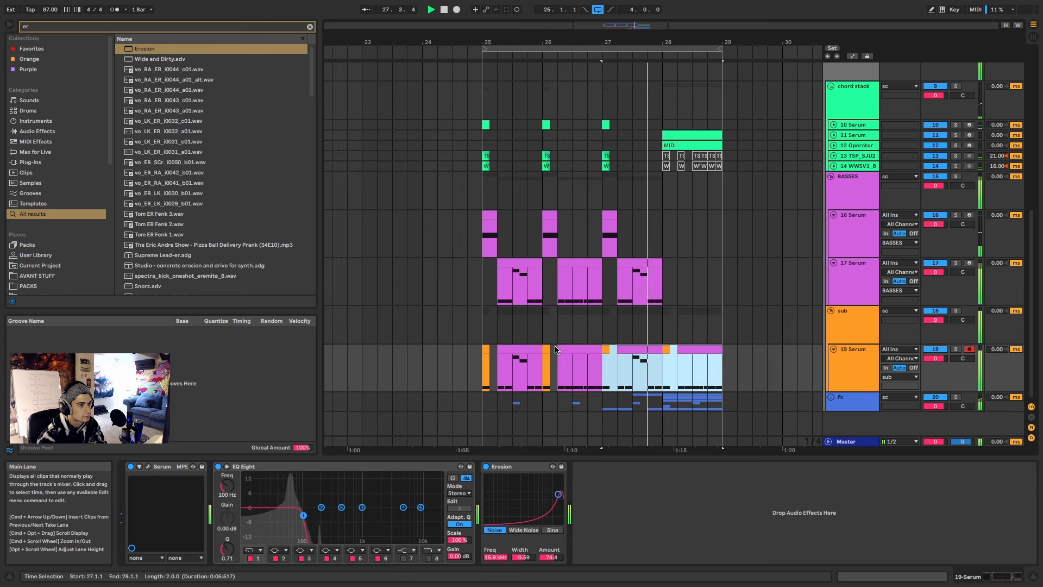
click(662, 363)
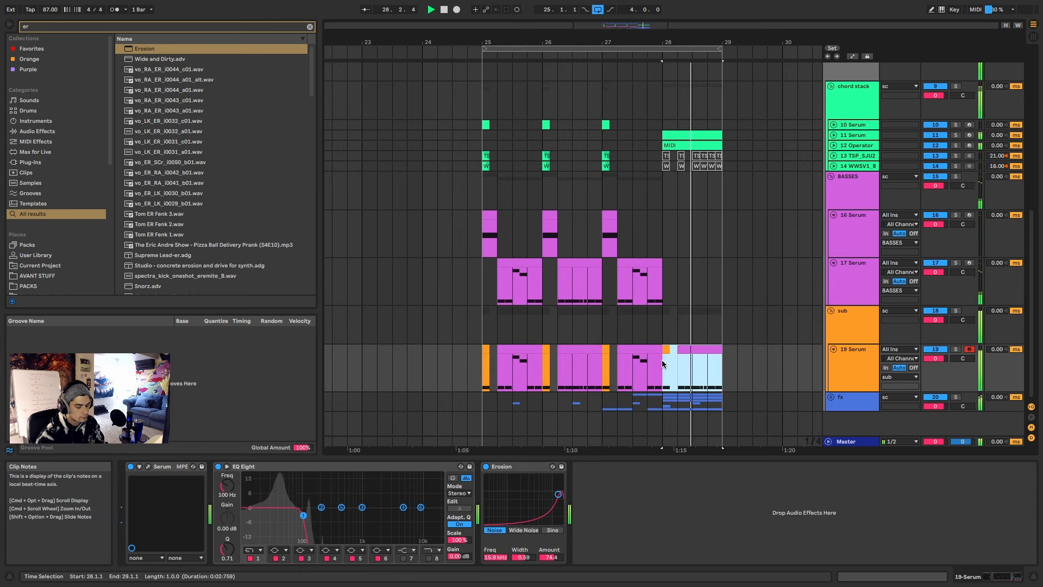
key(Delete)
Step: Play from 25.1.1 and shorten the second bass clip in bar 25 to end at 25.4.3
click(489, 286)
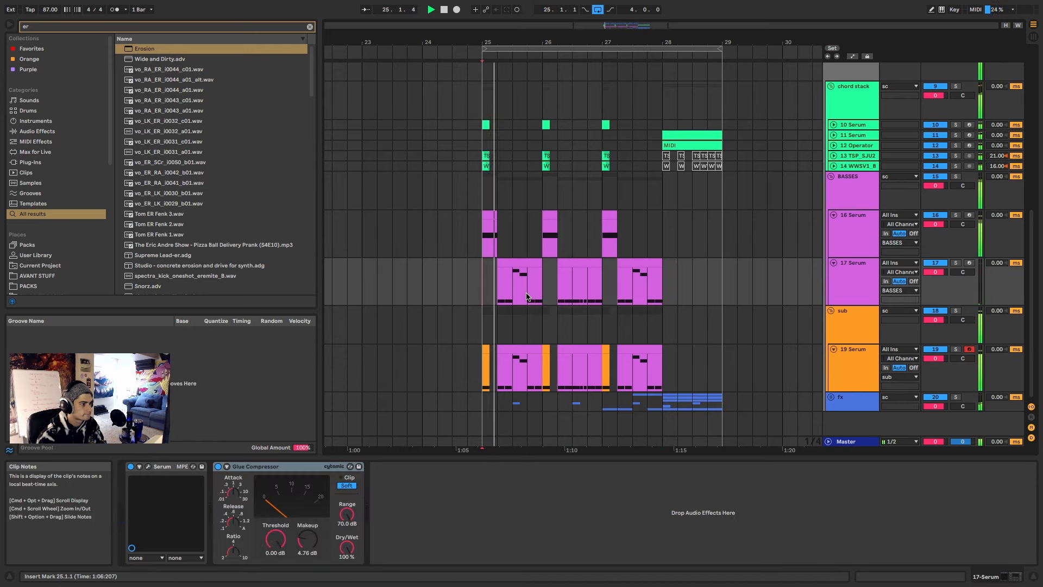
scroll(529, 294, up, 5)
click(545, 261)
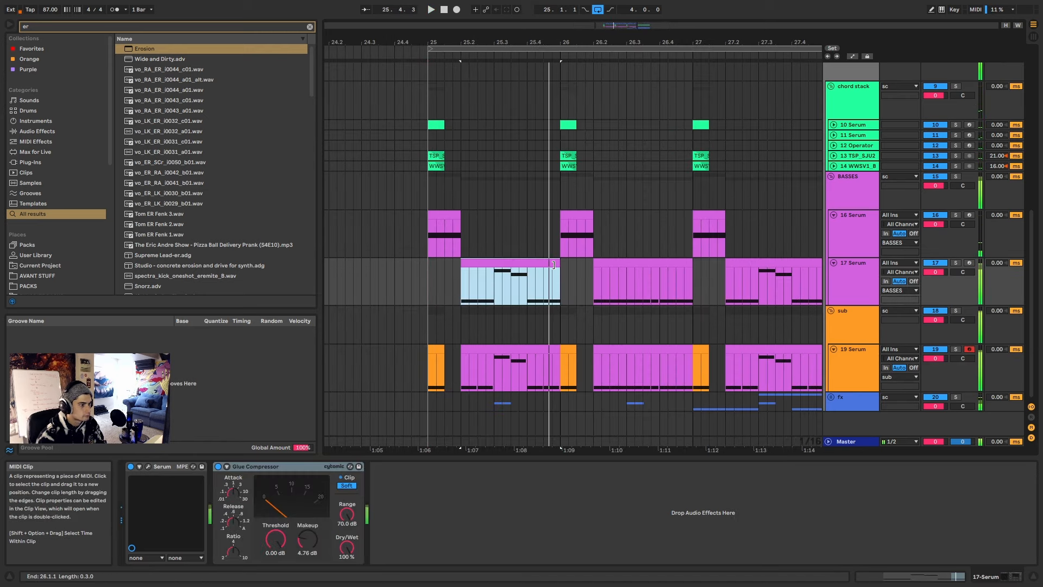
Step: Duplicate the second bass track and keep only a half-beat clip on the copy, from 25.4.3 to 26.1.1
click(843, 286)
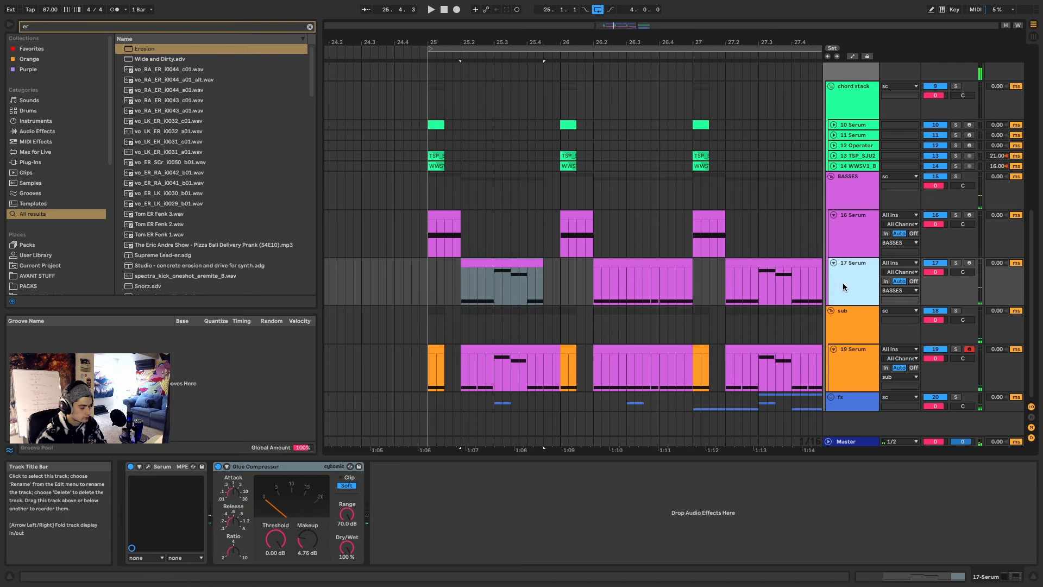
key(super+d)
scroll(570, 314, down, 5)
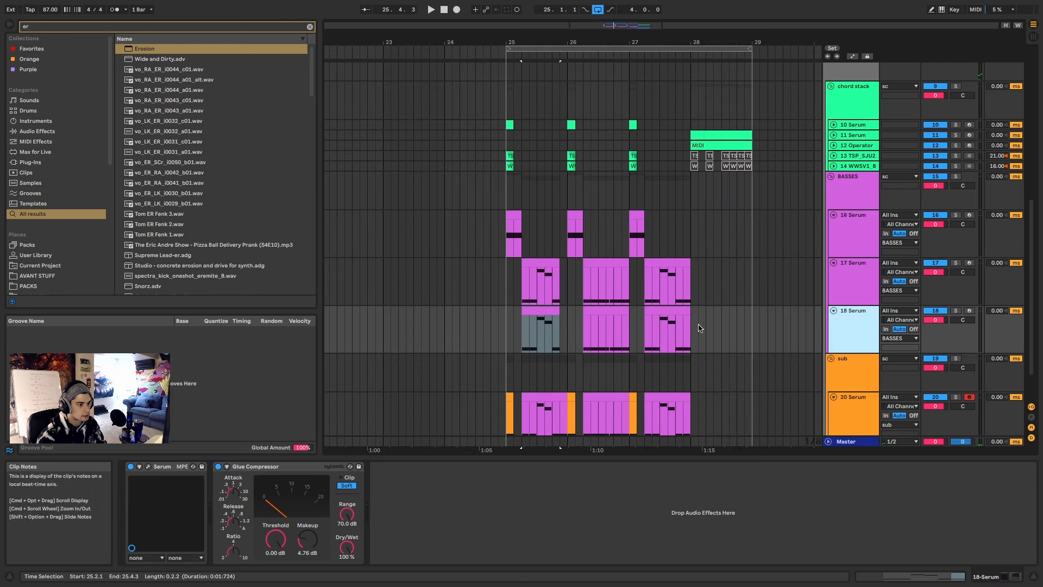
drag(705, 327, 542, 330)
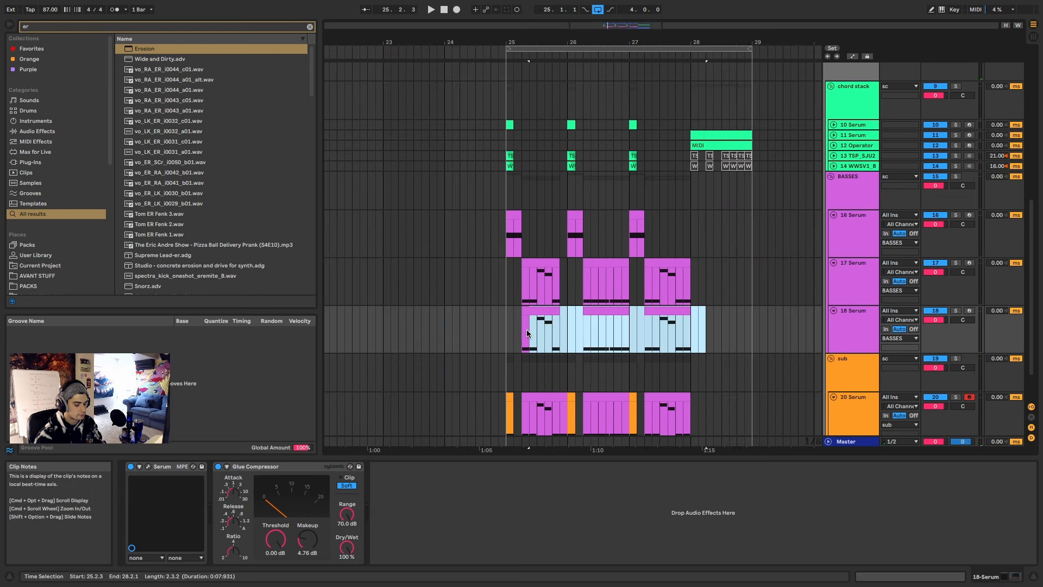
key(Delete)
click(561, 318)
drag(561, 317, 566, 314)
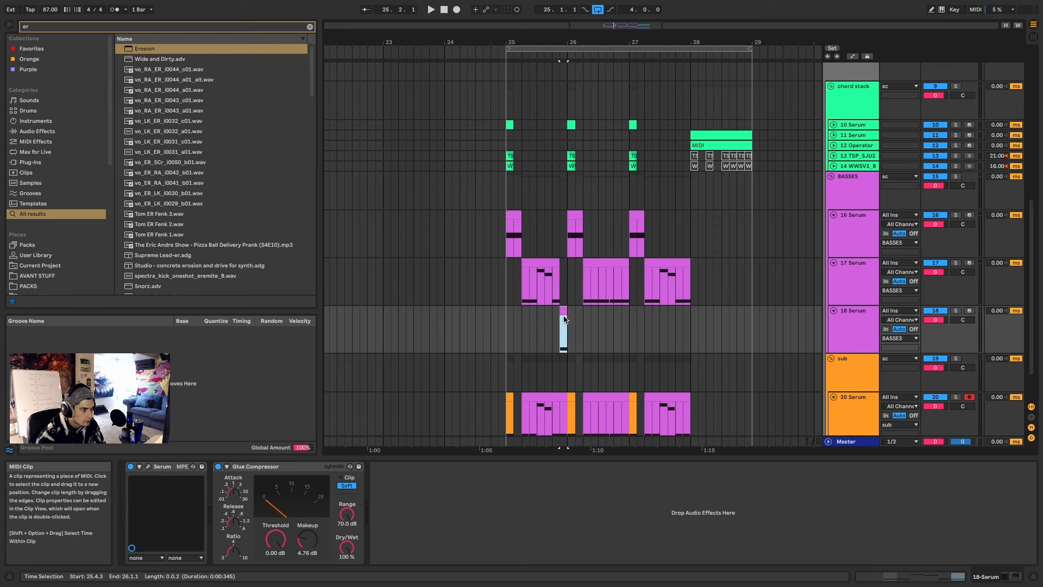
Step: Shorten the long sub clip in bar 25 to end at 25.4.3
scroll(566, 314, up, 5)
scroll(567, 329, down, 3)
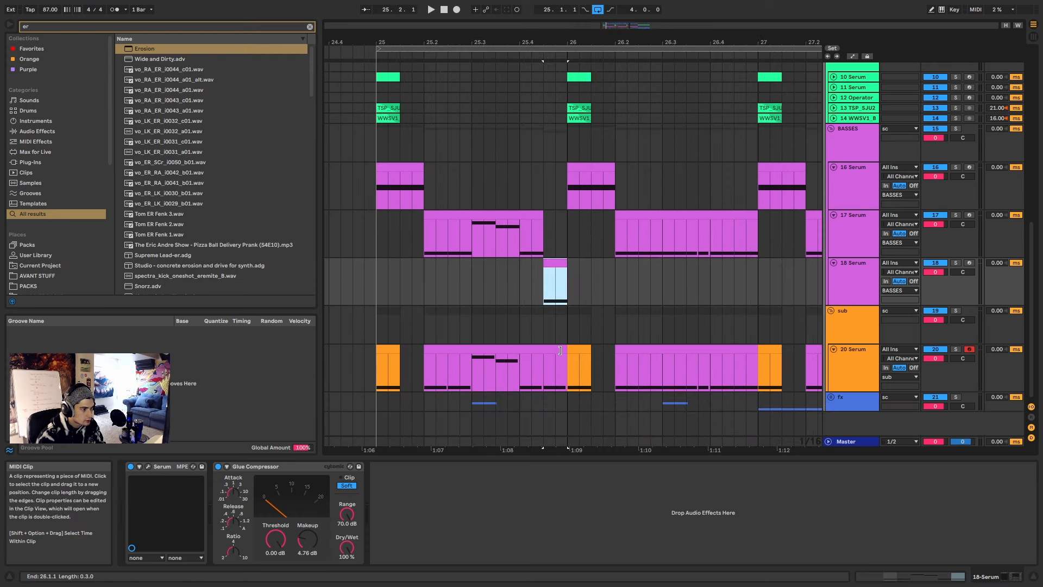
drag(561, 350, 538, 349)
Step: Open Serum on the duplicated bass track, audition its half-beat clip, and set the LFO mode to Trig
click(556, 263)
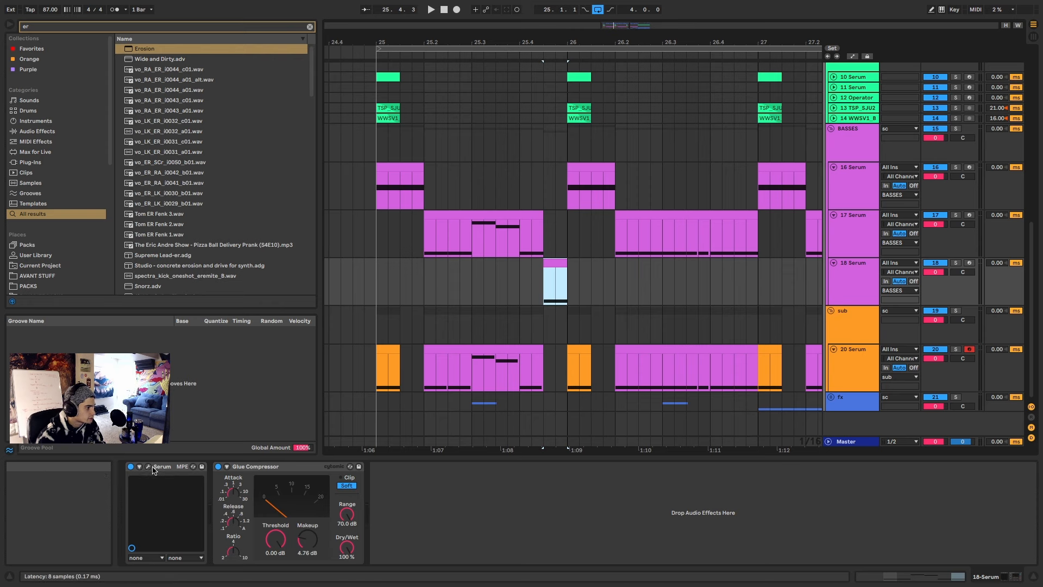
key(super+alt+p)
key(space)
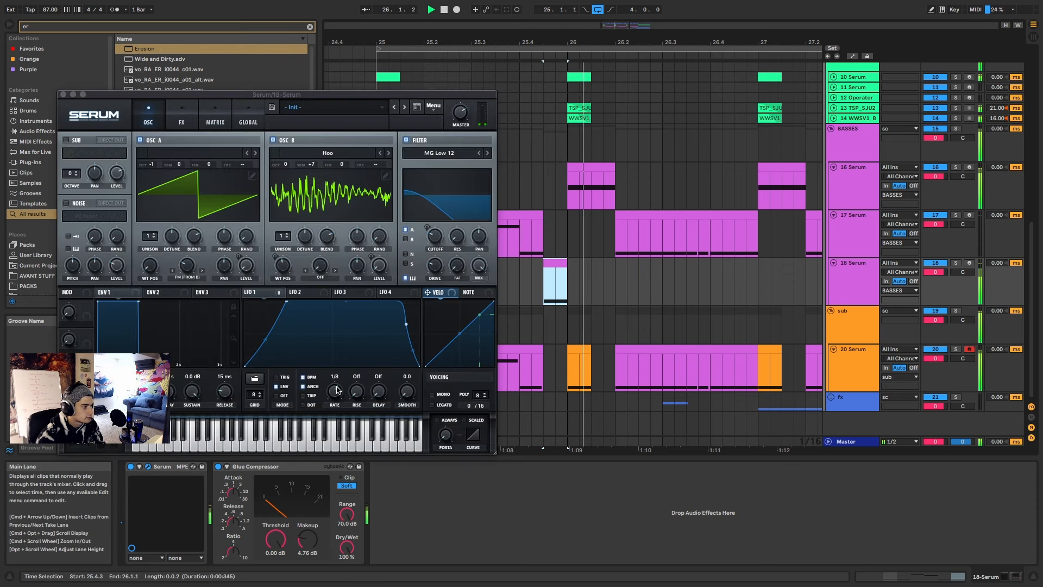
key(space)
key(space)
click(276, 378)
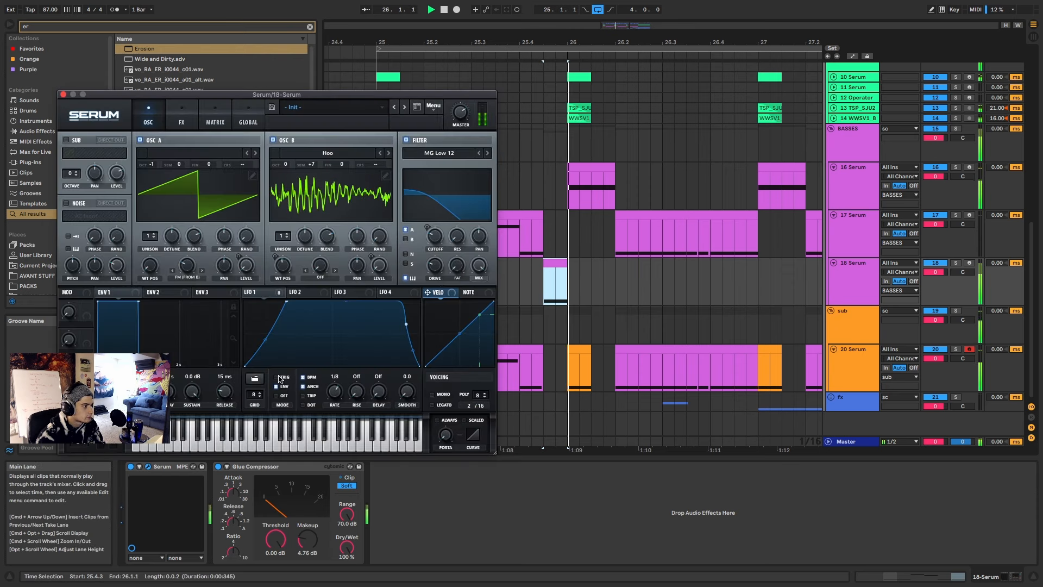
key(space)
key(space)
key(space)
Step: Set LFO 1's rate to 1/16 and lower its curve to a plateau at about half height while replaying the clip
mouse_move(333, 402)
mouse_down()
mouse_move(336, 390)
mouse_move(326, 411)
mouse_move(329, 392)
mouse_up()
key(space)
key(space)
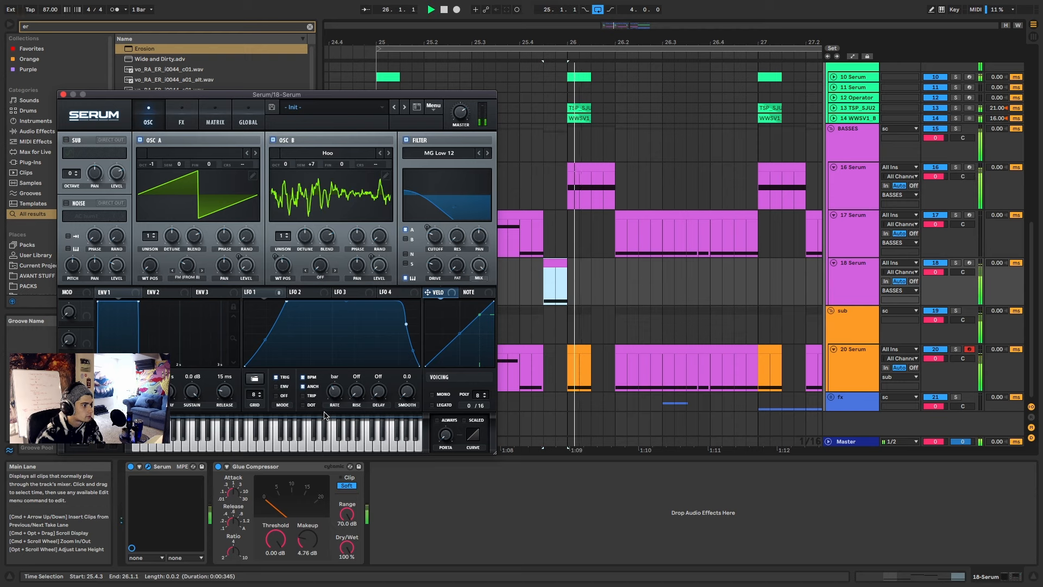
key(space)
key(space)
key(space)
key(space)
drag(264, 340, 286, 337)
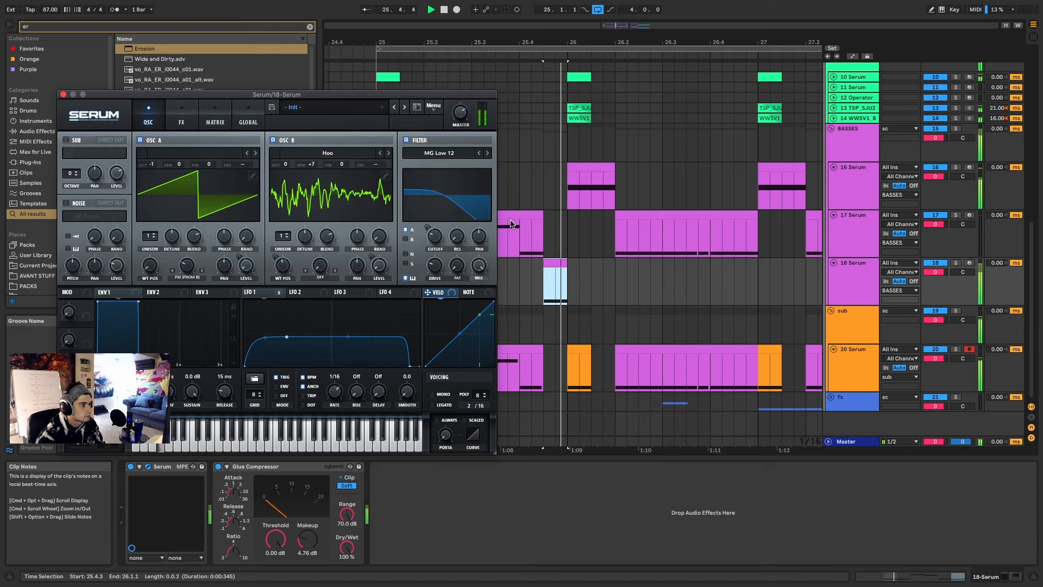
Step: Play through bars 25–29 and review how the short third bass clip fits with the other bass and sub clips
click(500, 241)
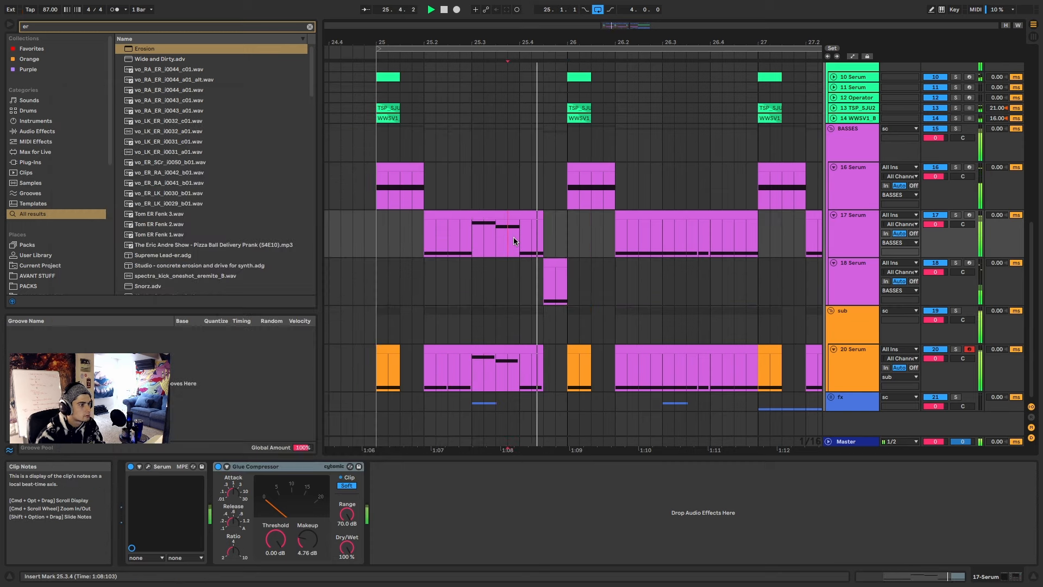
click(490, 216)
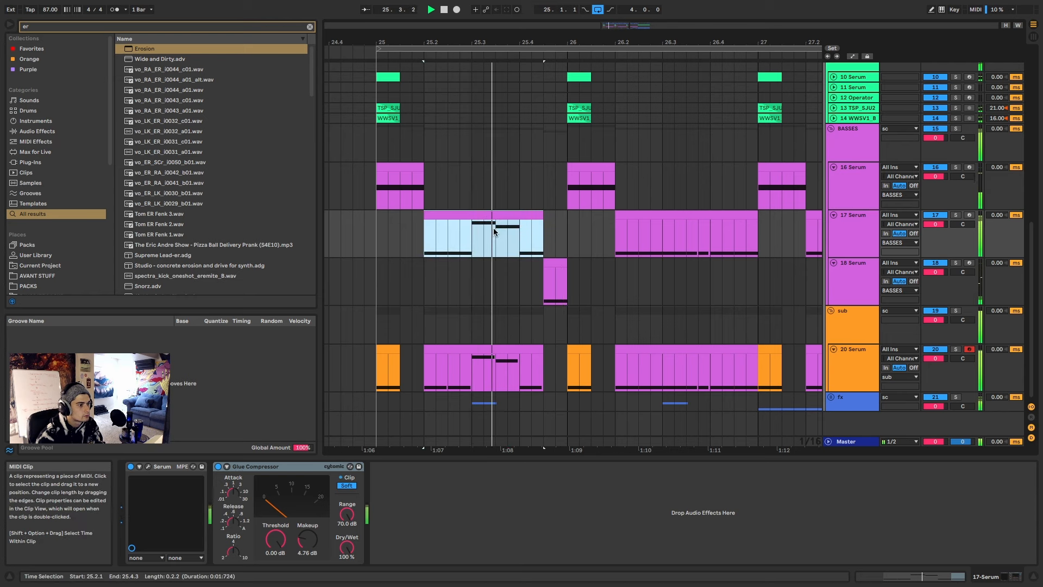
scroll(495, 229, down, 4)
drag(531, 288, 438, 278)
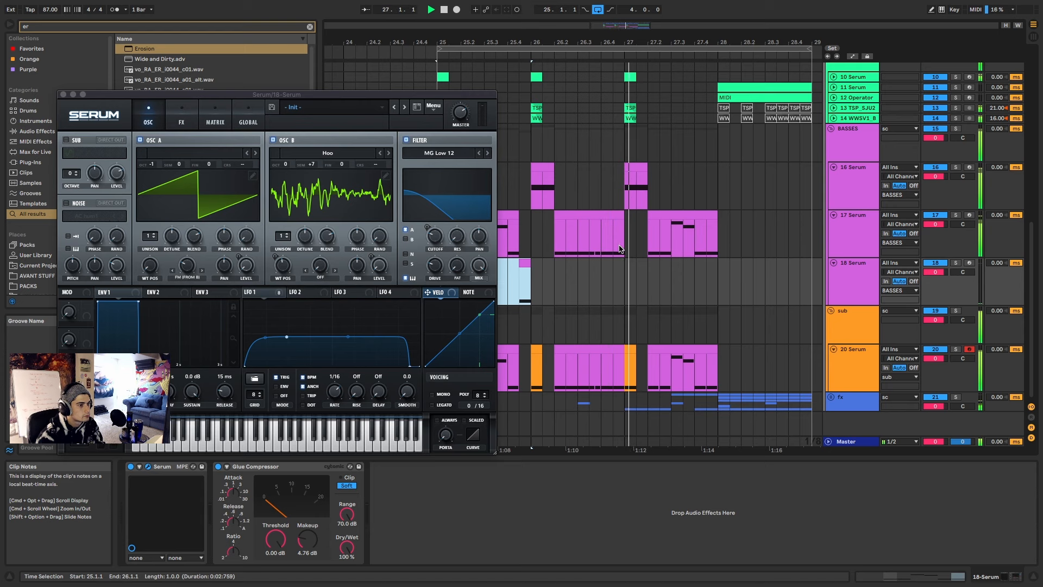
scroll(620, 248, up, 3)
scroll(620, 249, down, 5)
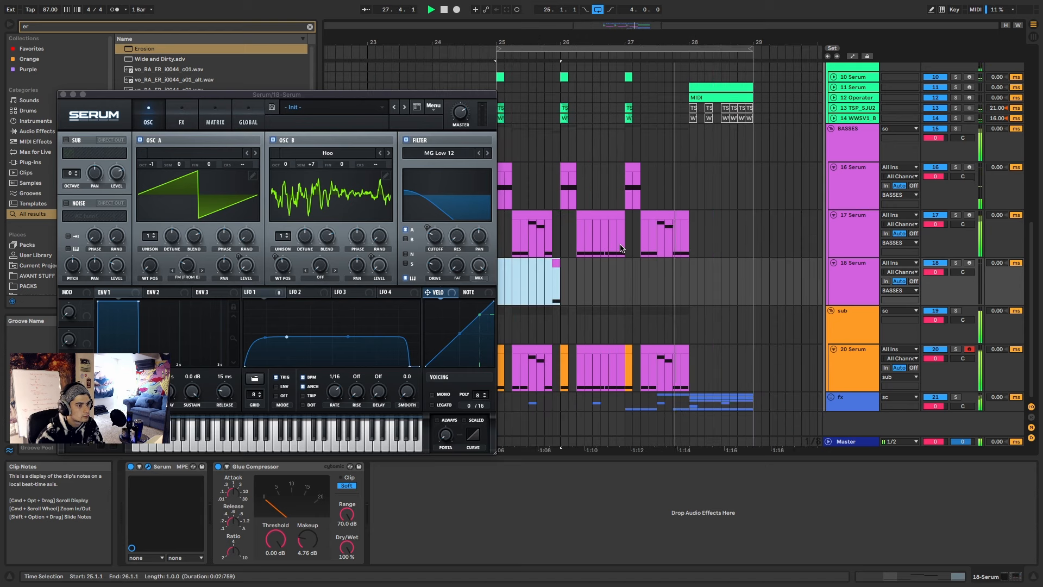
scroll(620, 248, down, 2)
click(577, 264)
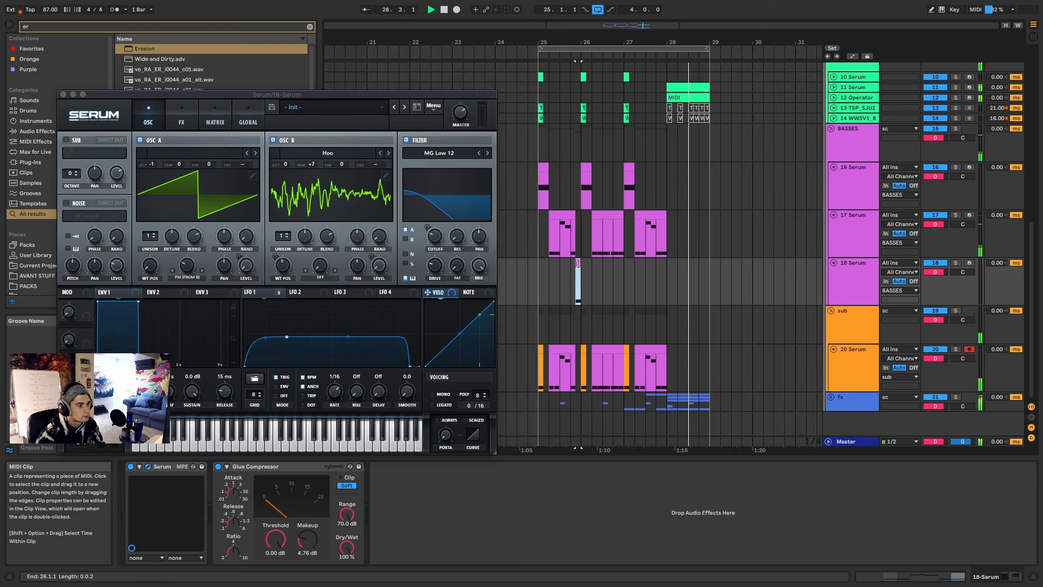
Step: Close the Serum window and look over the bass automation lanes and the drum tracks during playback
click(63, 94)
key(a)
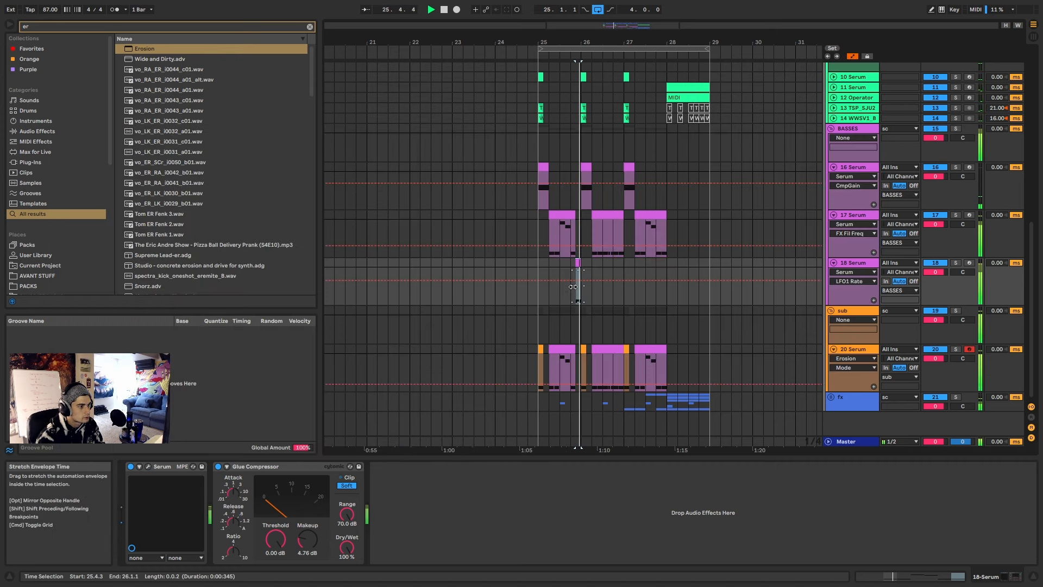
key(a)
scroll(577, 277, up, 8)
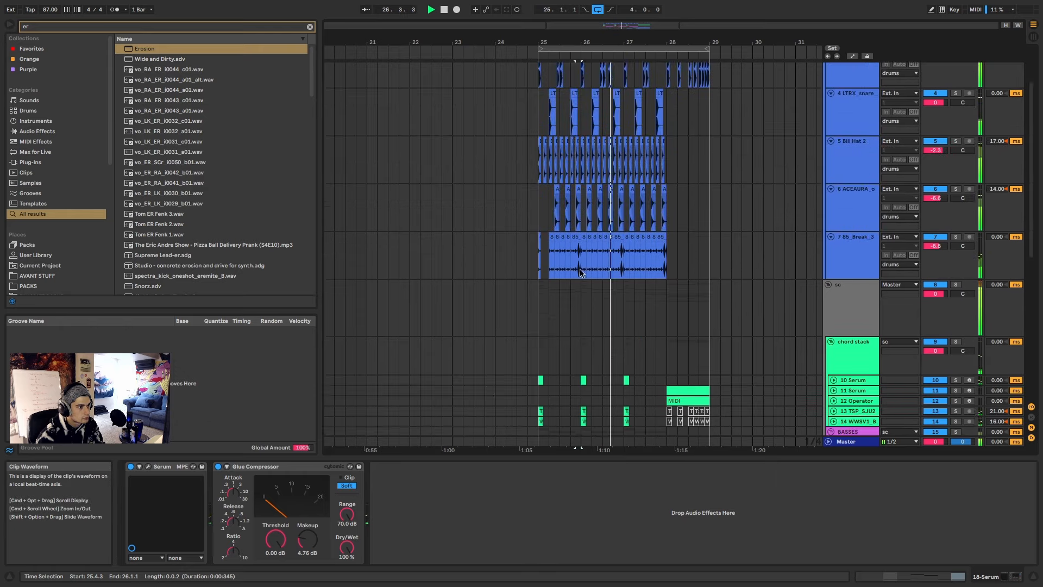
scroll(579, 273, down, 10)
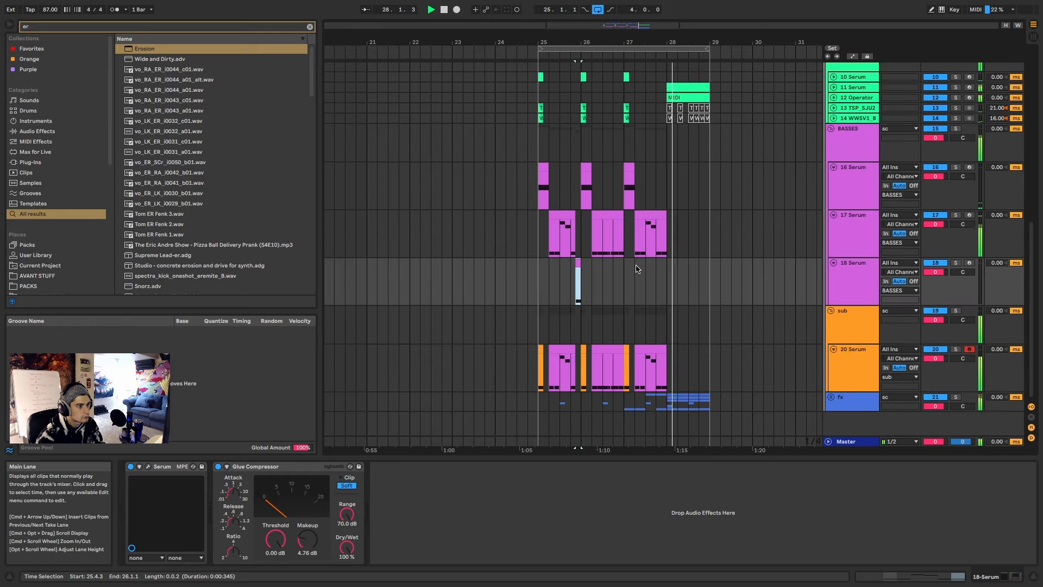
scroll(642, 268, up, 2)
scroll(749, 256, up, 2)
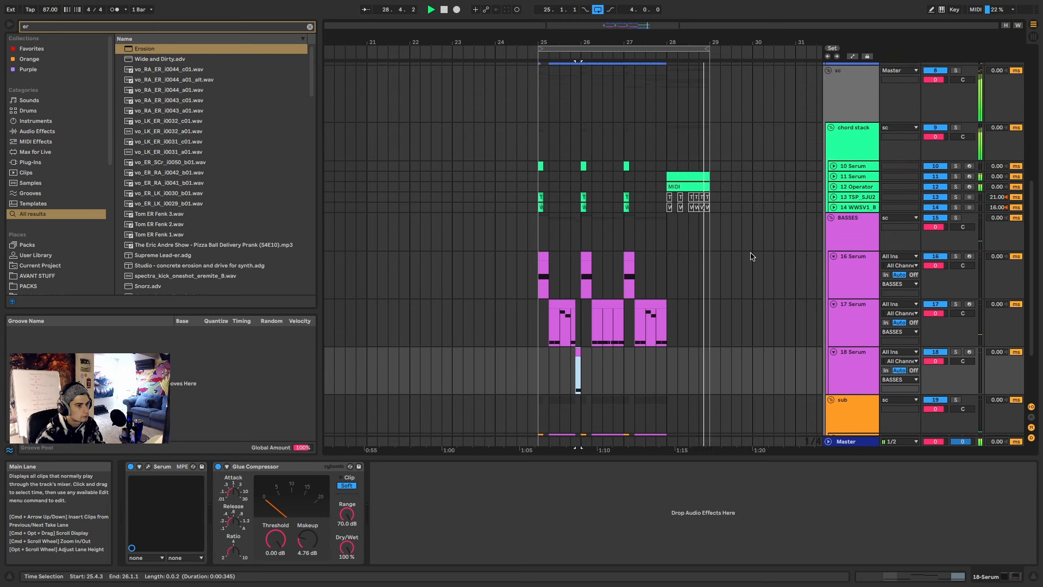
Step: Stop playback, fold the three Serum bass tracks and collapse the BASSES group
click(834, 256)
click(834, 266)
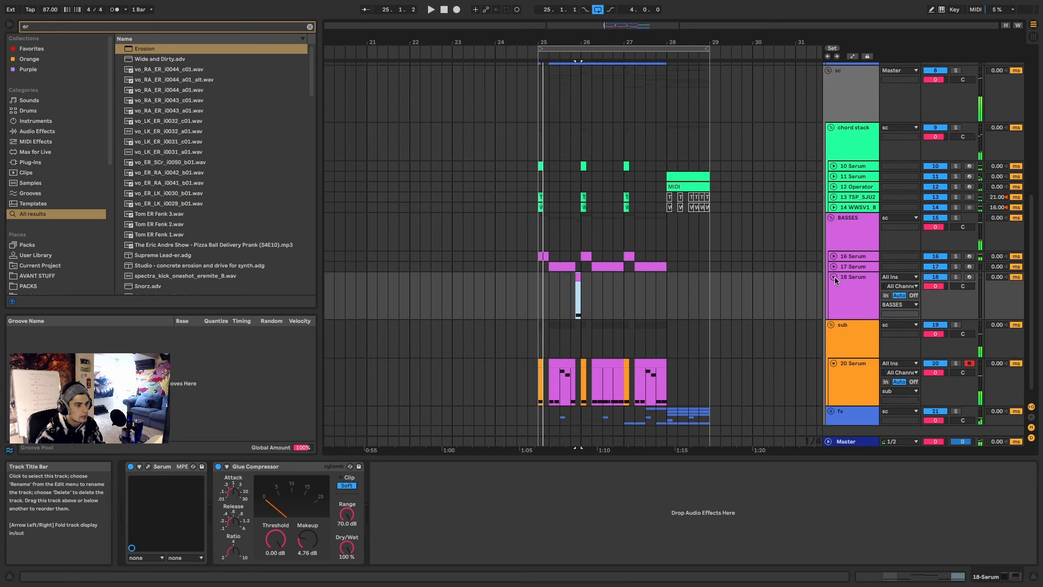
click(833, 277)
click(830, 218)
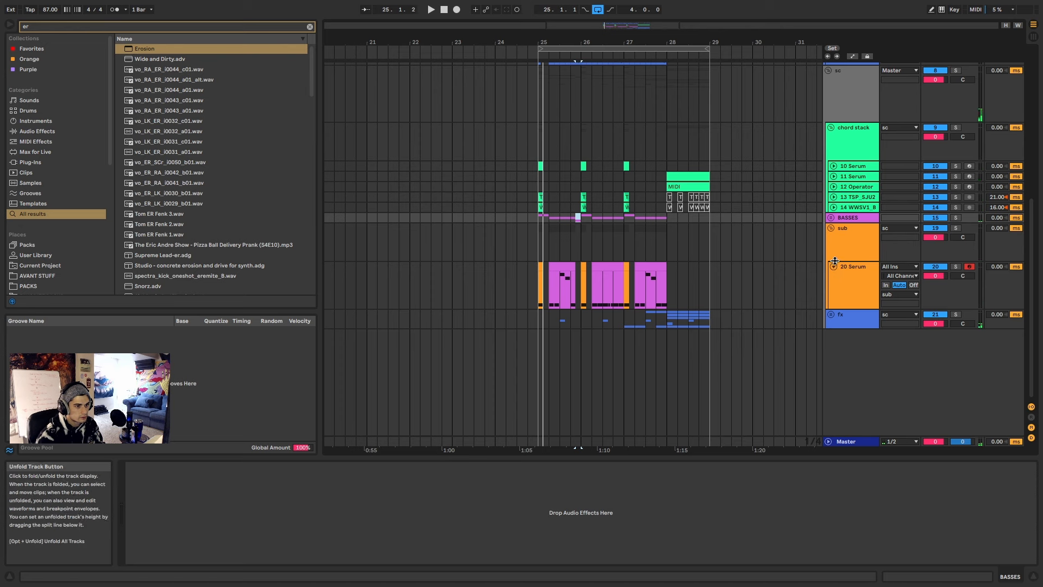
Step: Apply the sub group's orange colour to its track and clips, and collapse the group
right_click(841, 240)
click(876, 434)
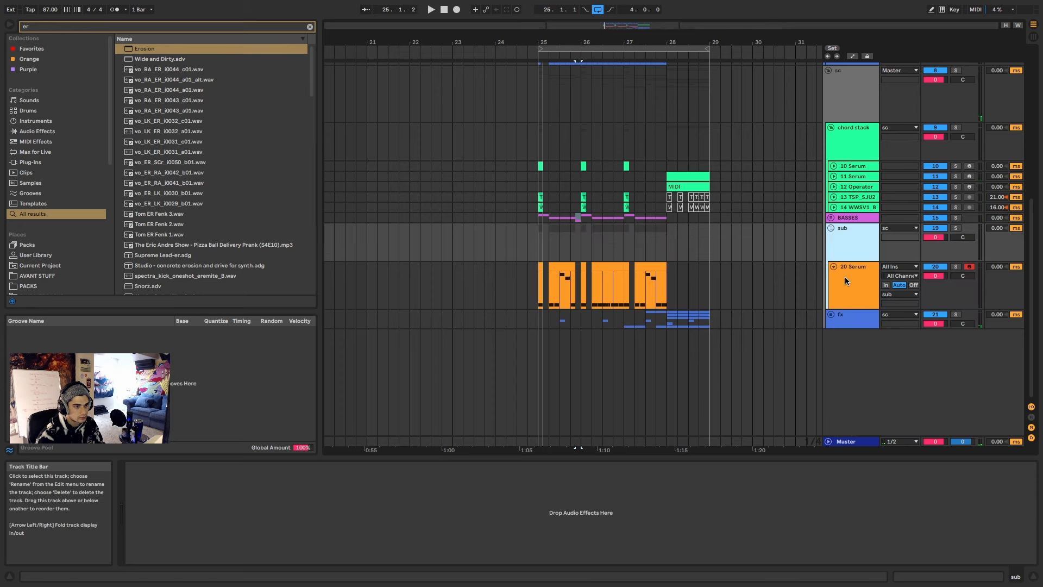
click(834, 266)
click(831, 228)
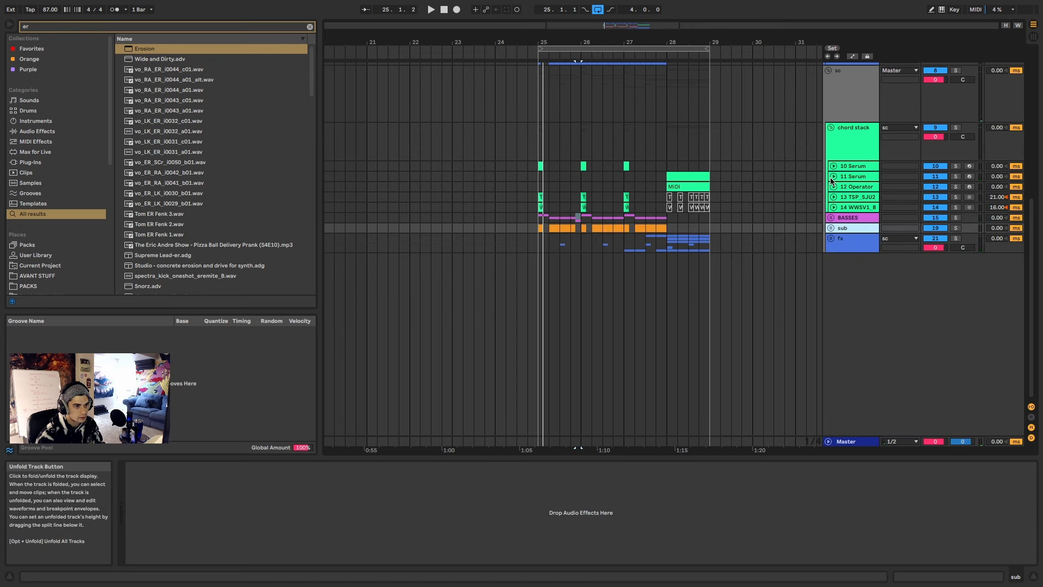
Step: Collapse the chord stack group and fold the kick, snare, hat, ACEAURA and break tracks in the drums group
click(830, 128)
scroll(787, 130, up, 5)
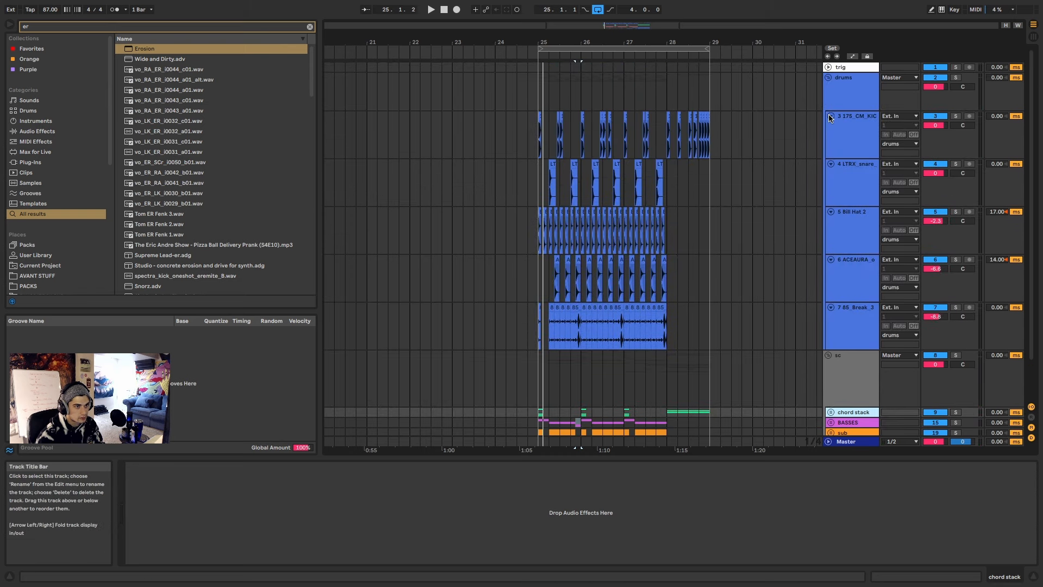
click(831, 116)
click(830, 126)
click(831, 137)
click(830, 147)
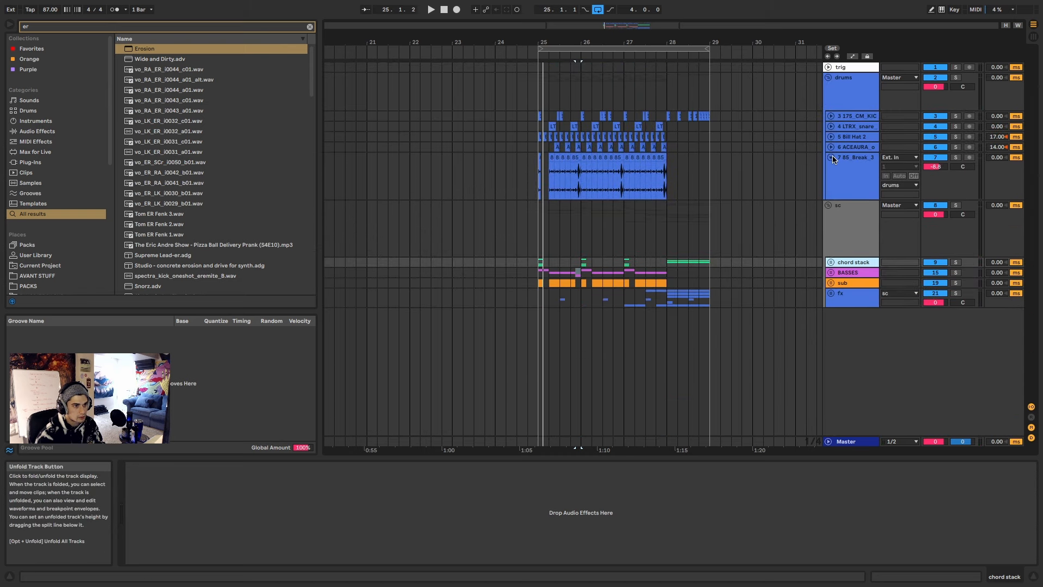
click(833, 158)
Step: Select all the clips from bar 25 to bar 29 across the drums through fx tracks
scroll(683, 202, up, 3)
scroll(682, 211, down, 2)
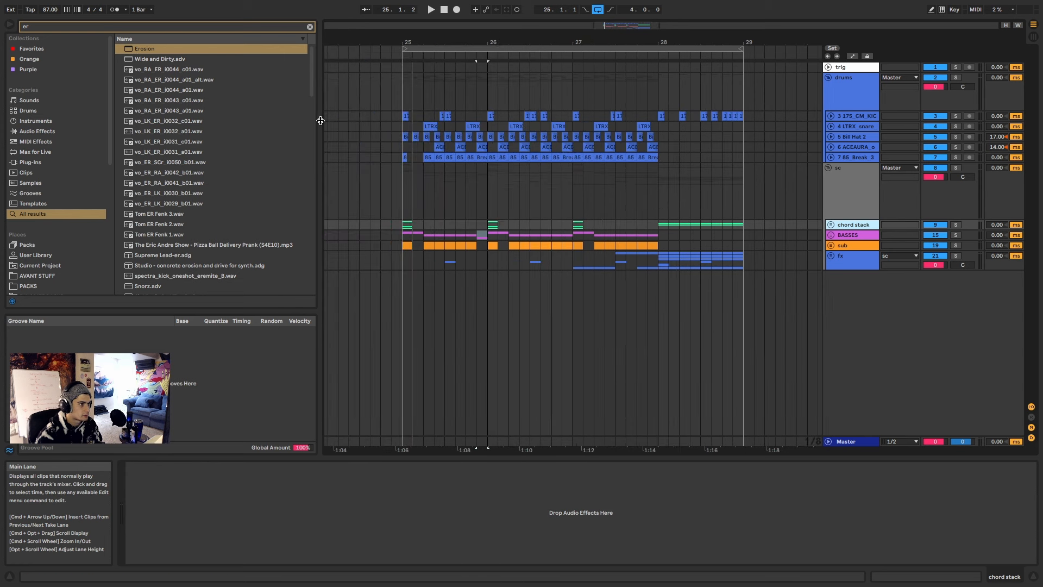
drag(401, 92, 746, 305)
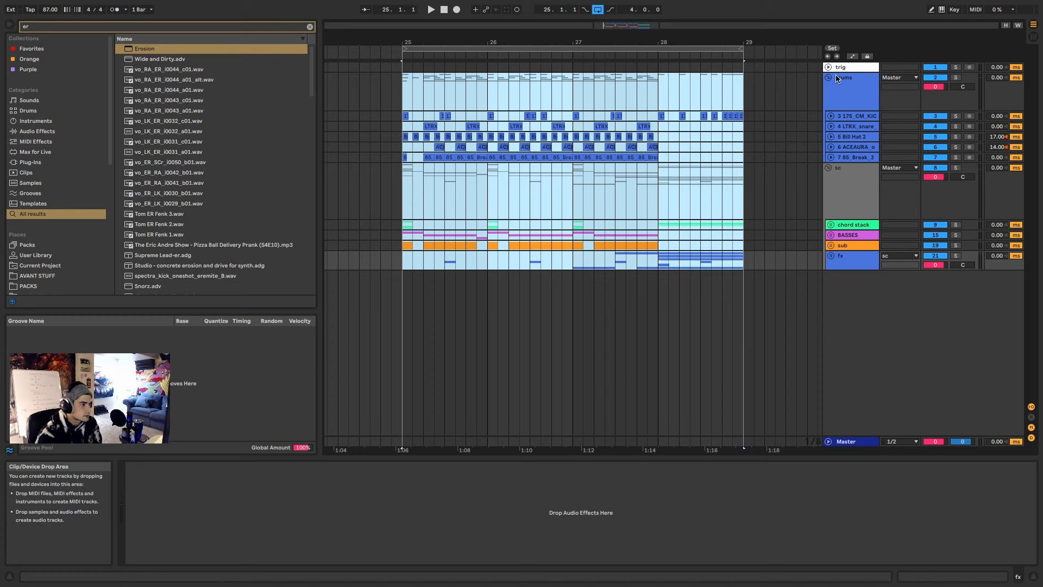
Step: Switch to OBS
click(29, 19)
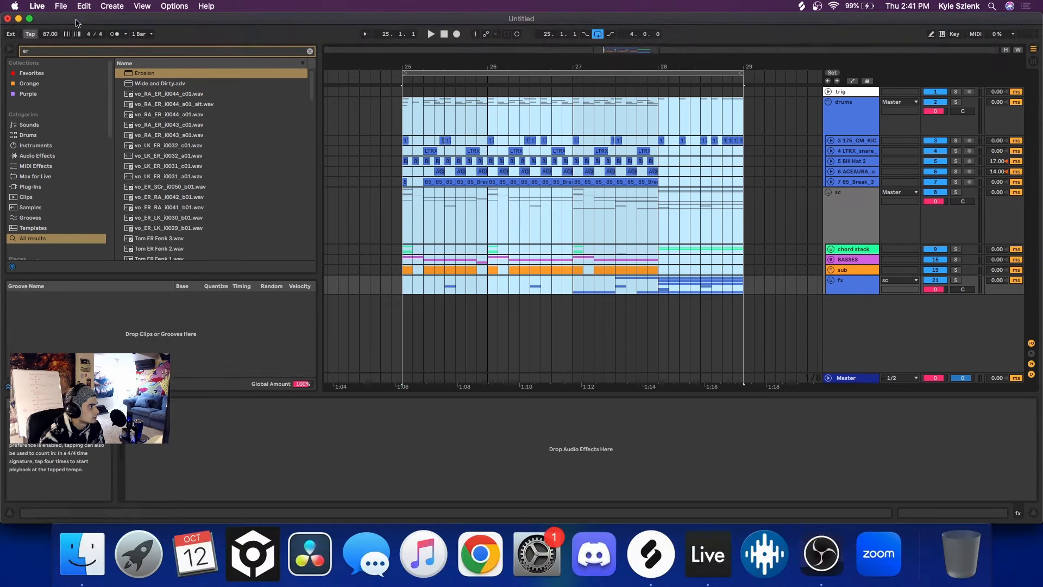
click(826, 565)
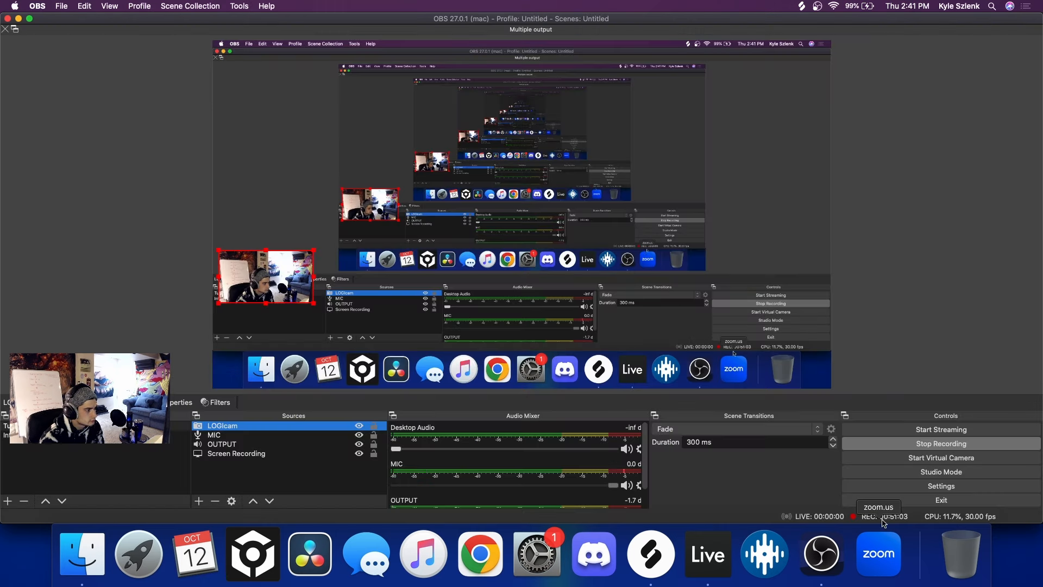